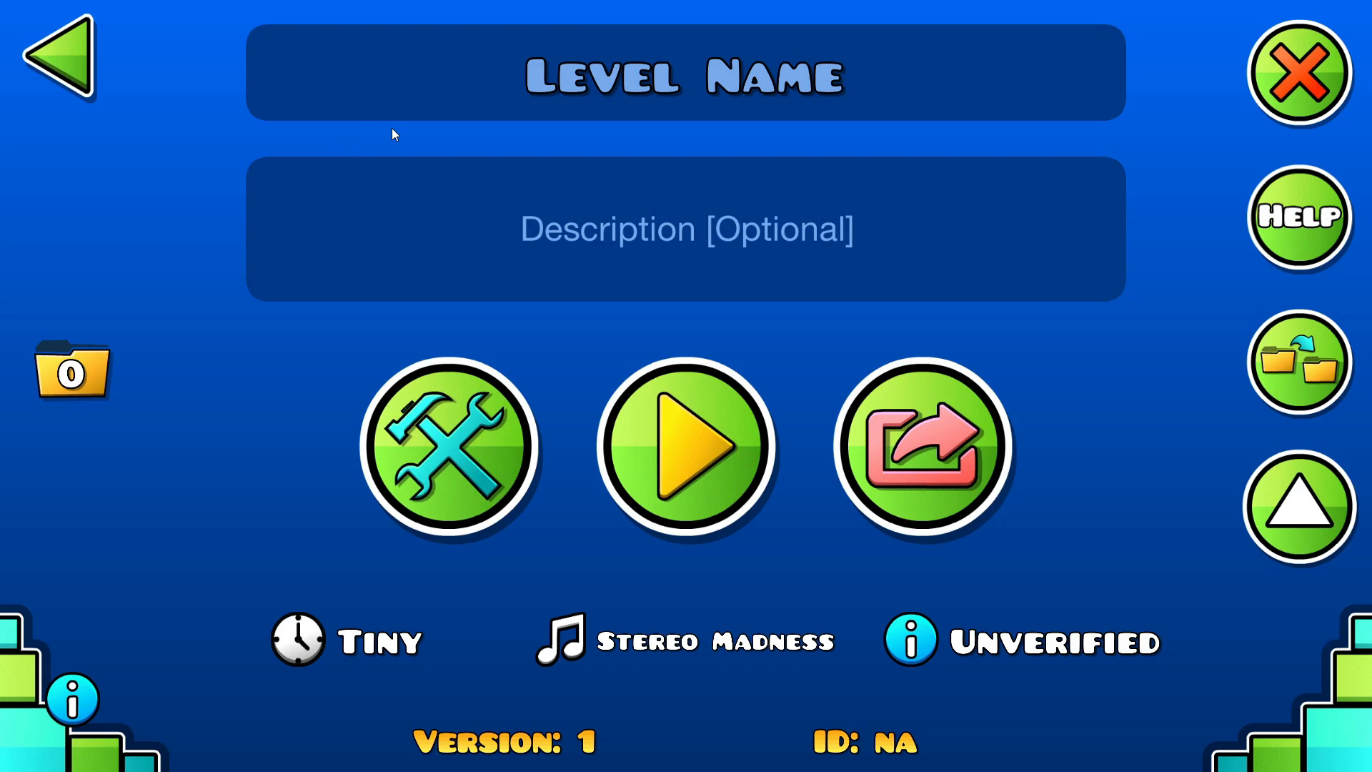
- Name the new level "Demon Layout"
left_click(499, 86)
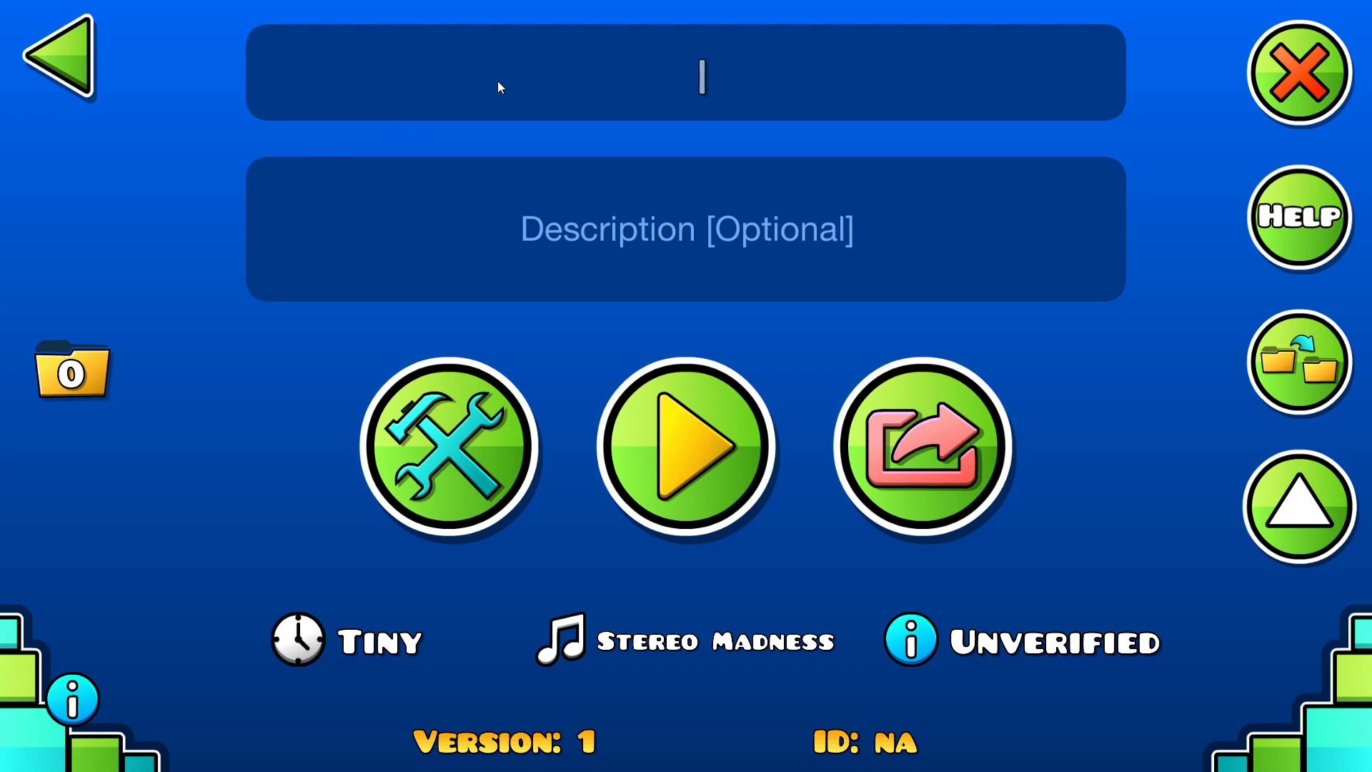
type("Demon ")
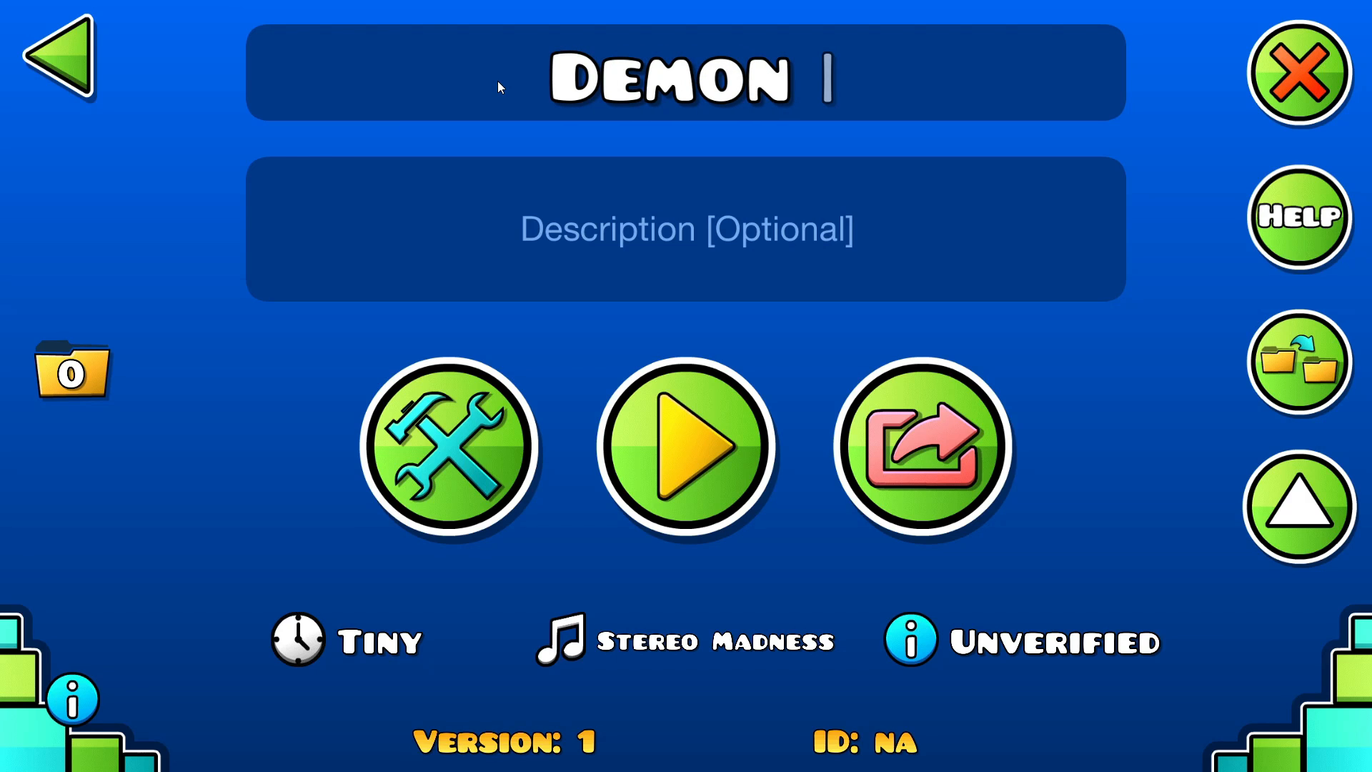
type("Layout")
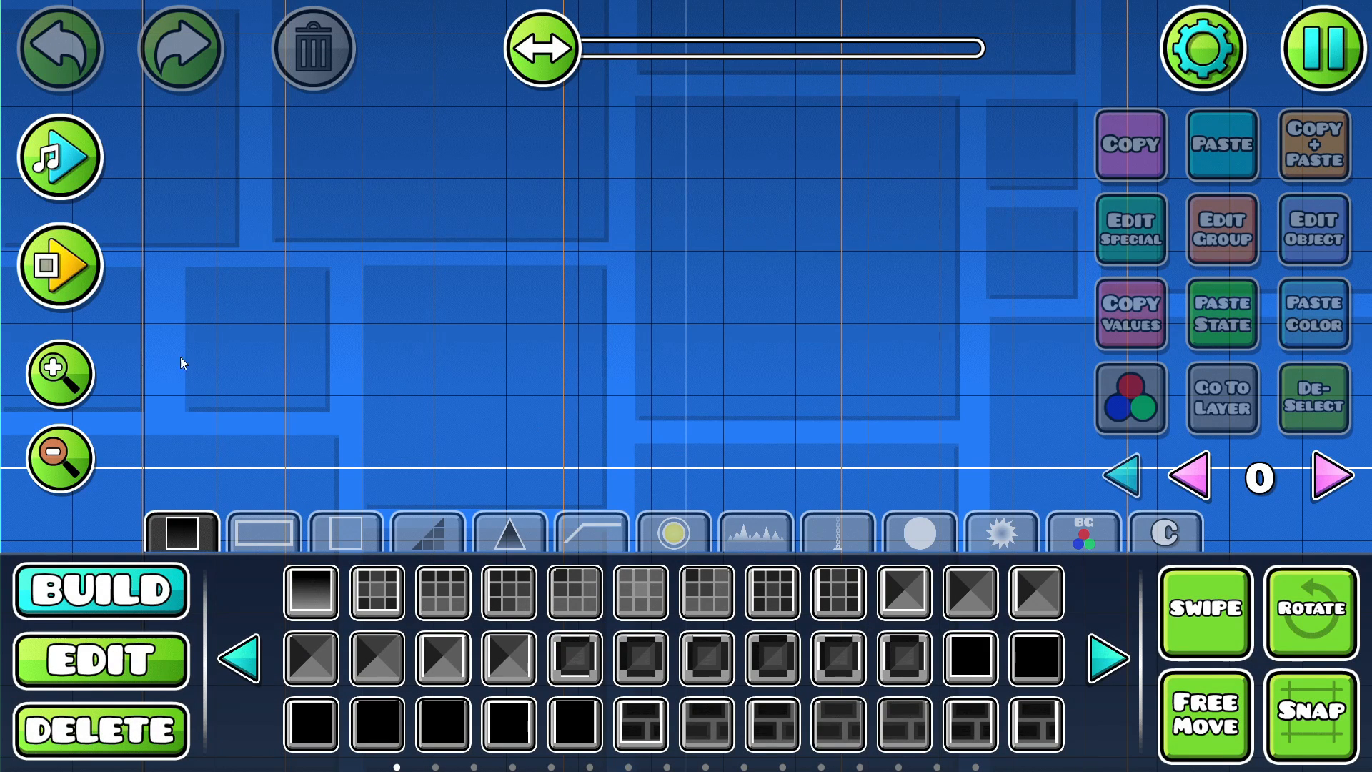
left_click(55, 453)
left_click(55, 452)
left_click(55, 453)
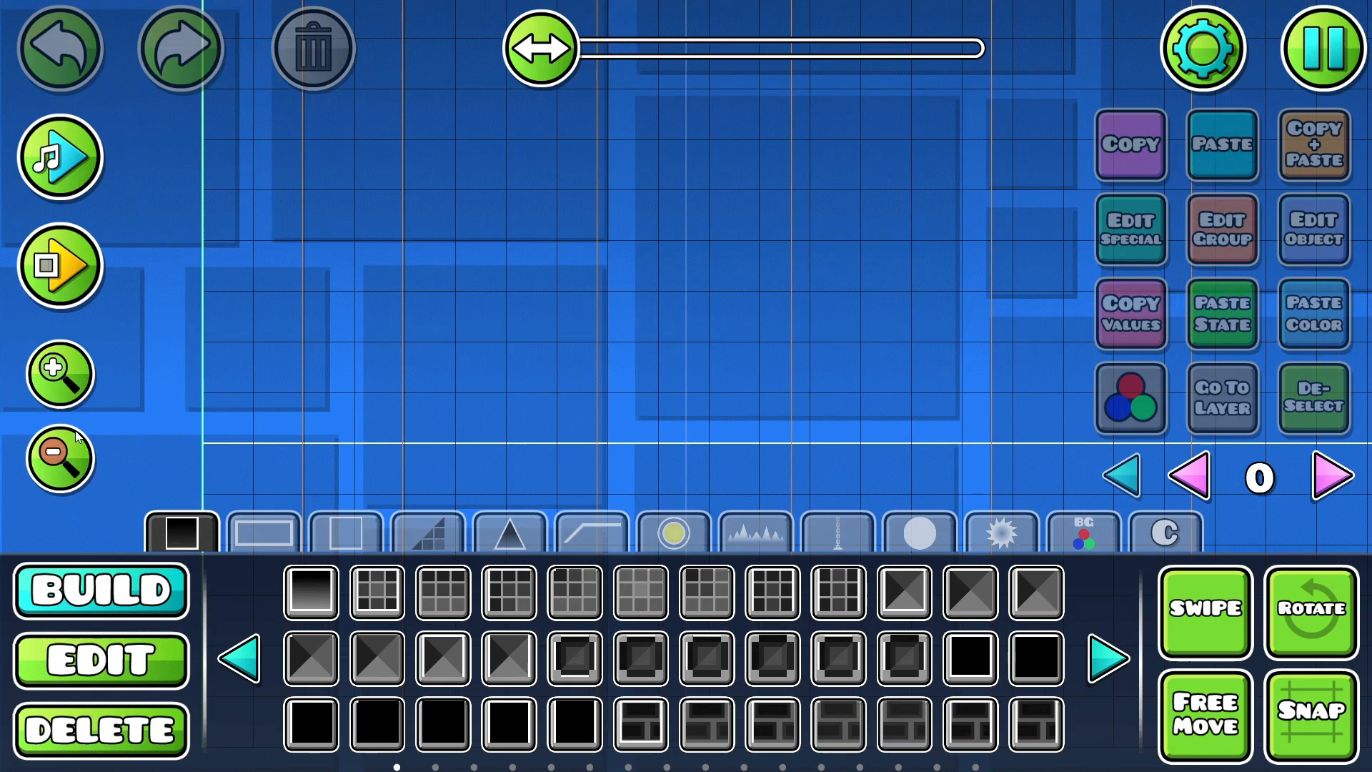
left_click_drag(360, 288, 239, 339)
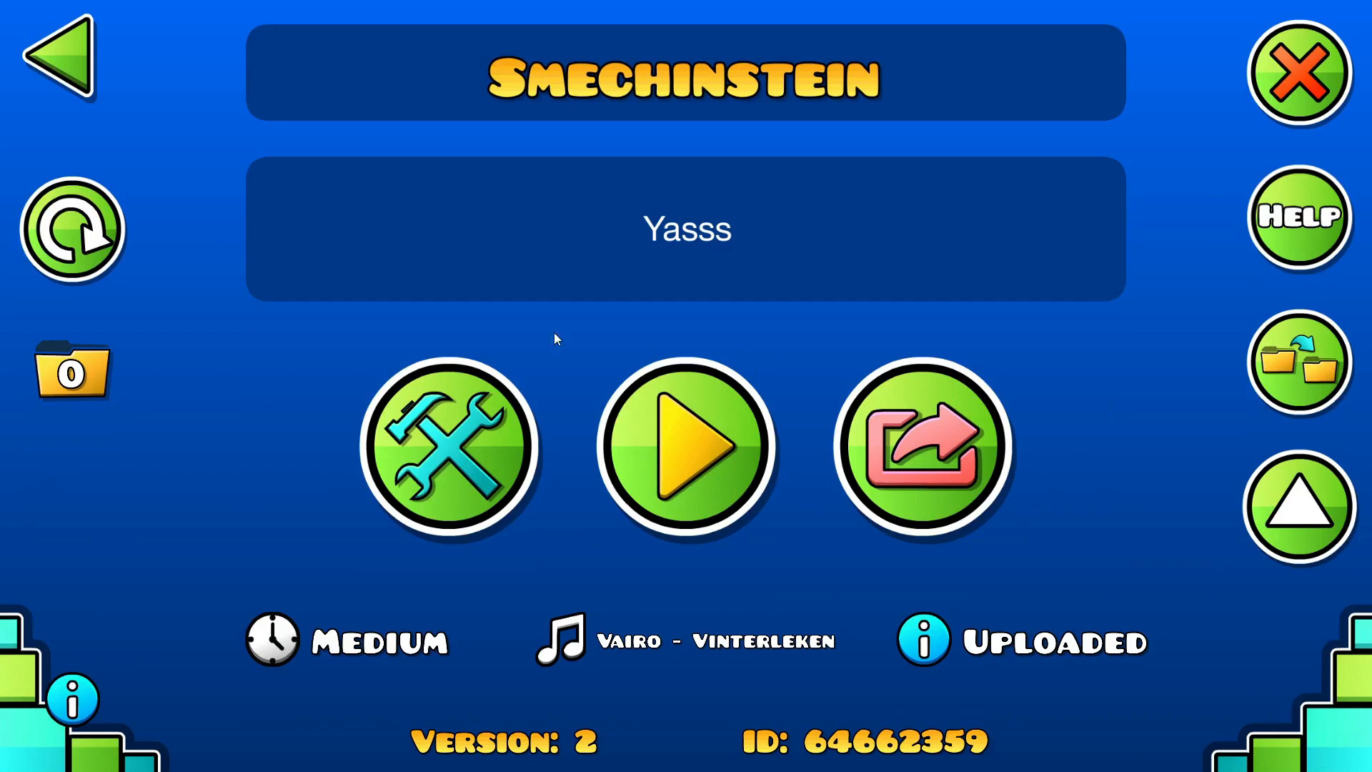
- Start playing the Smechinstein level from the beginning
left_click(713, 370)
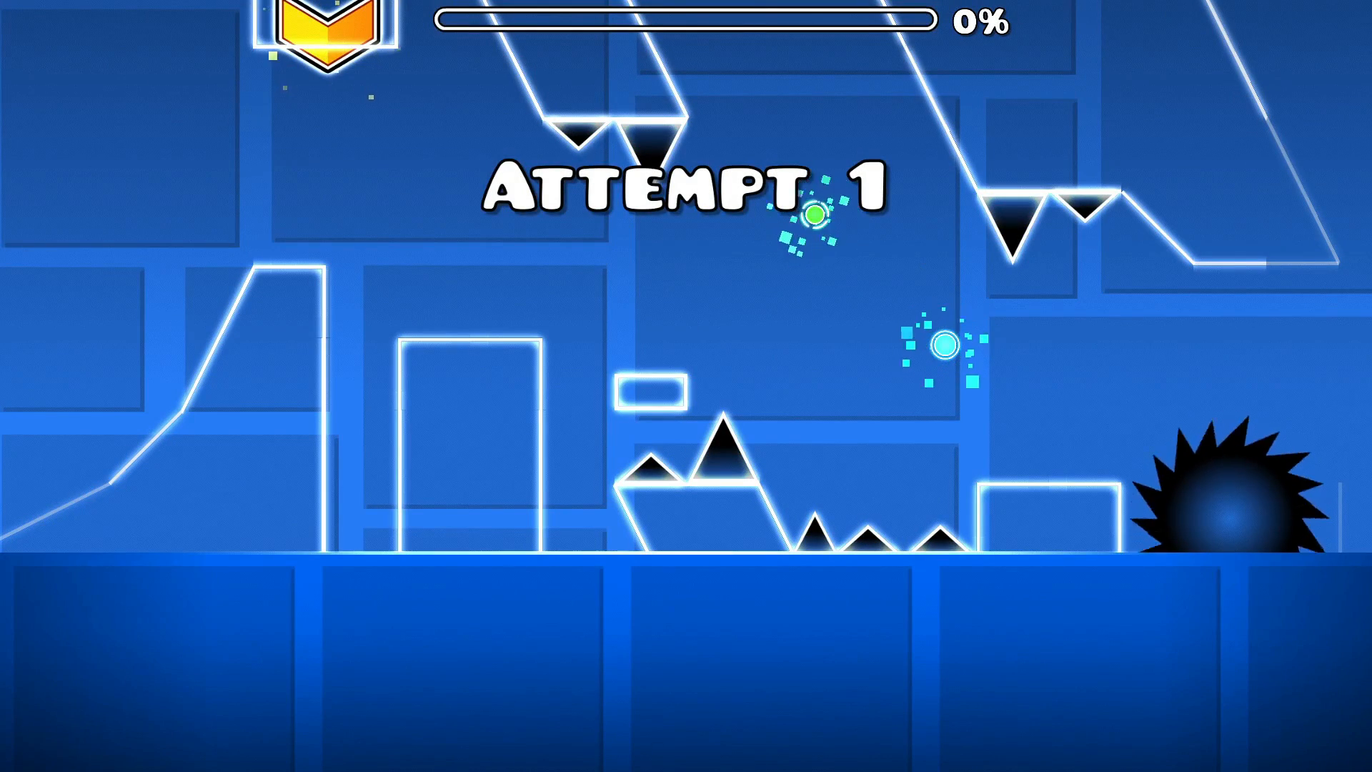
key("space")
key("space")
key("space")
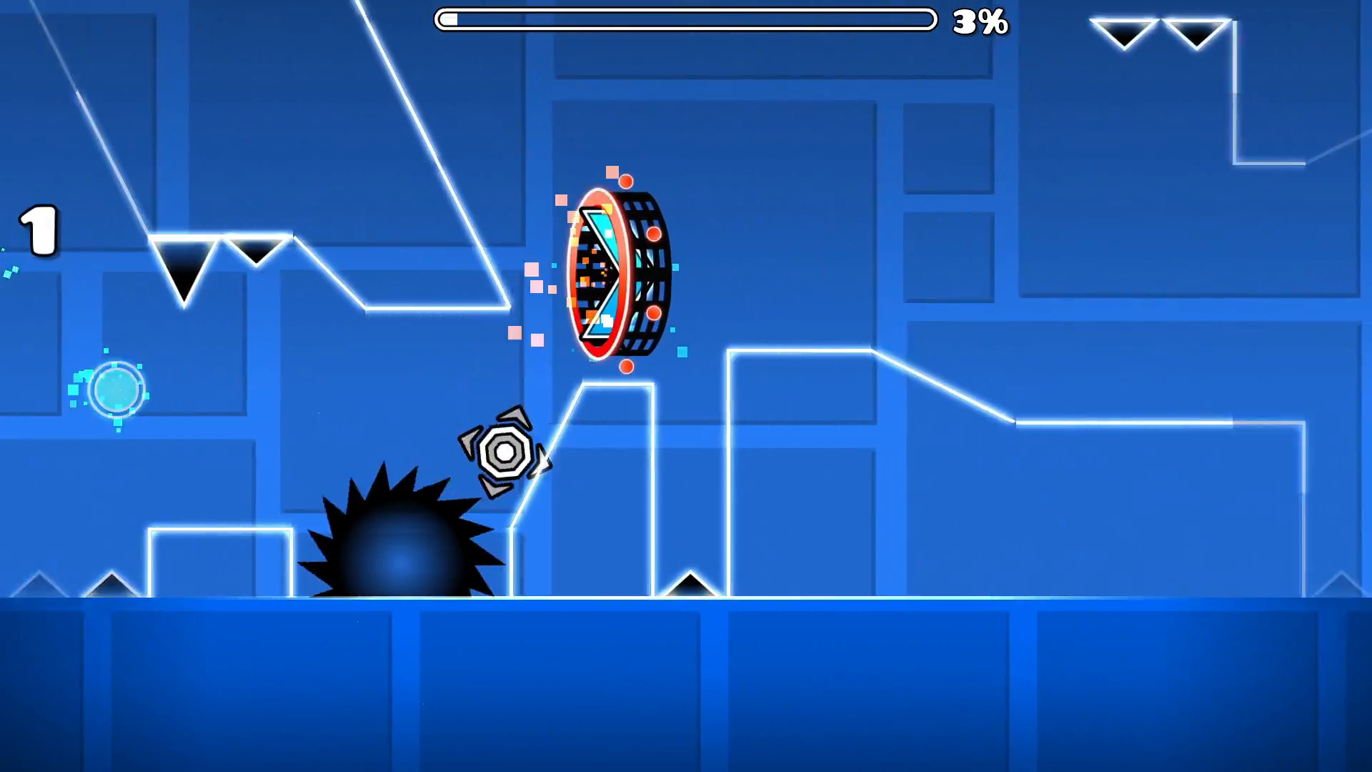
key("space")
key("space")
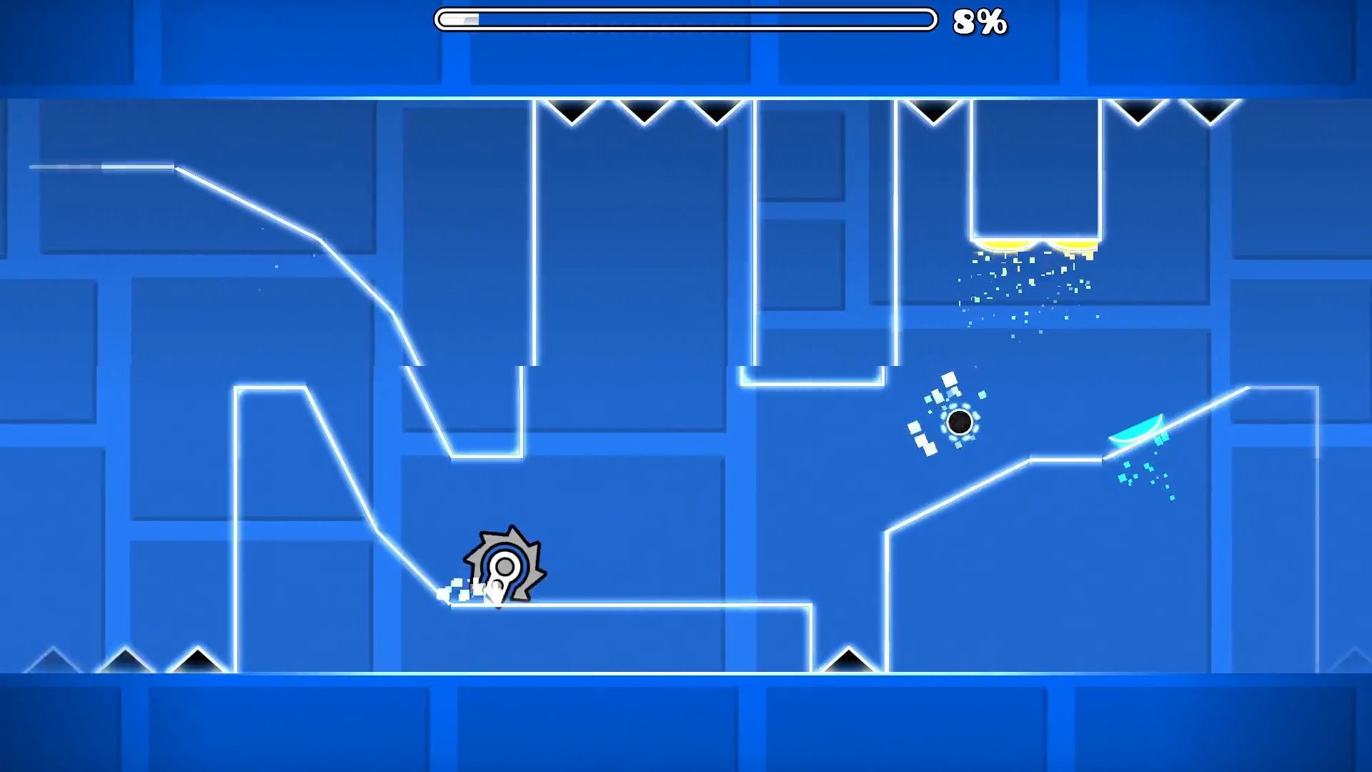
key("space")
key("space")
key("space")
key("space")
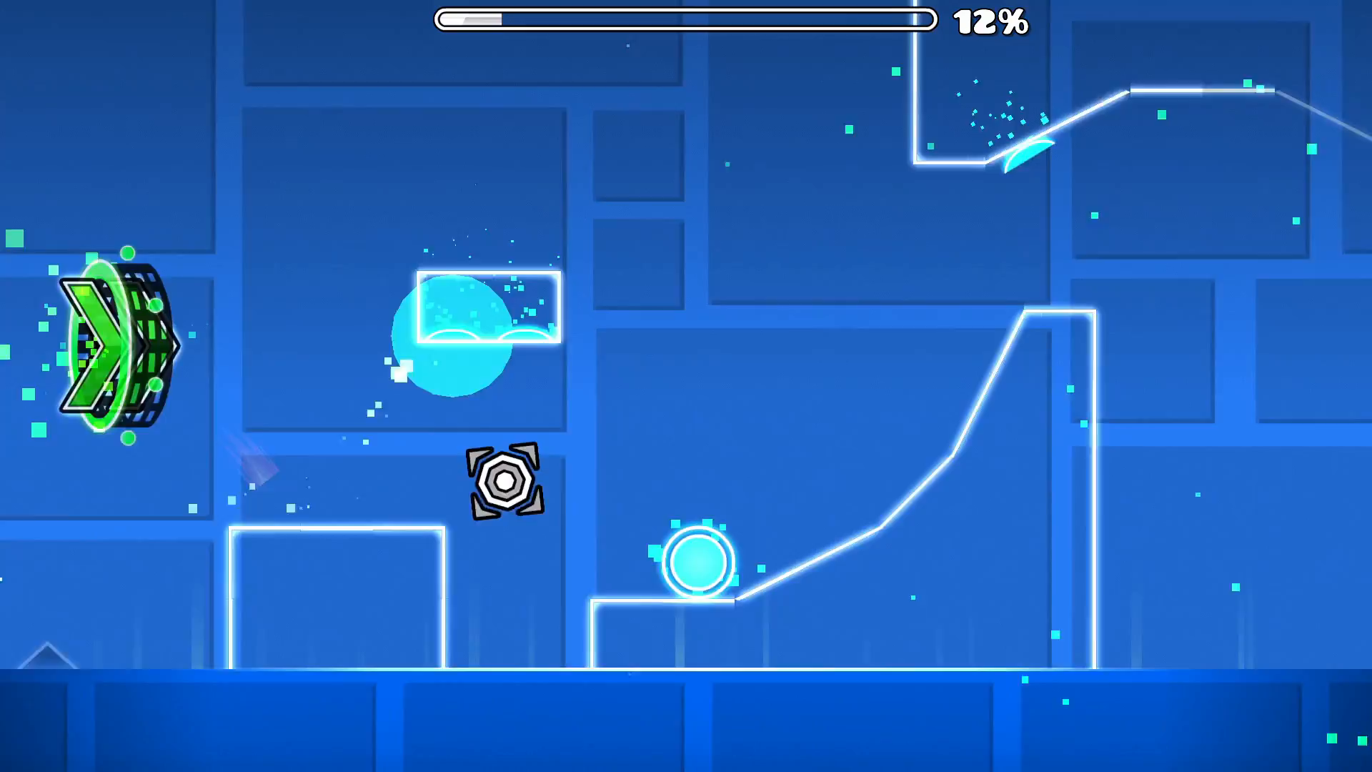
key("space")
key("space")
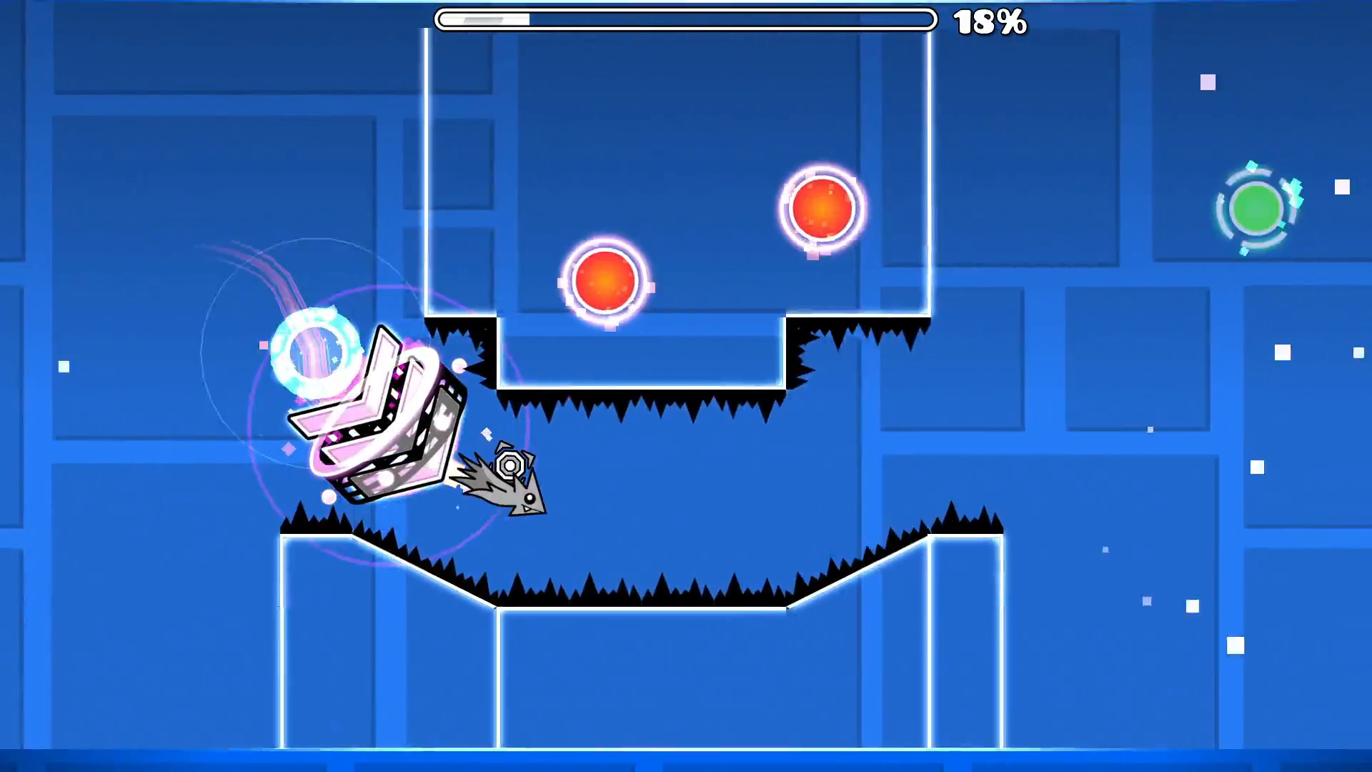
key("space")
key("space")
key("space")
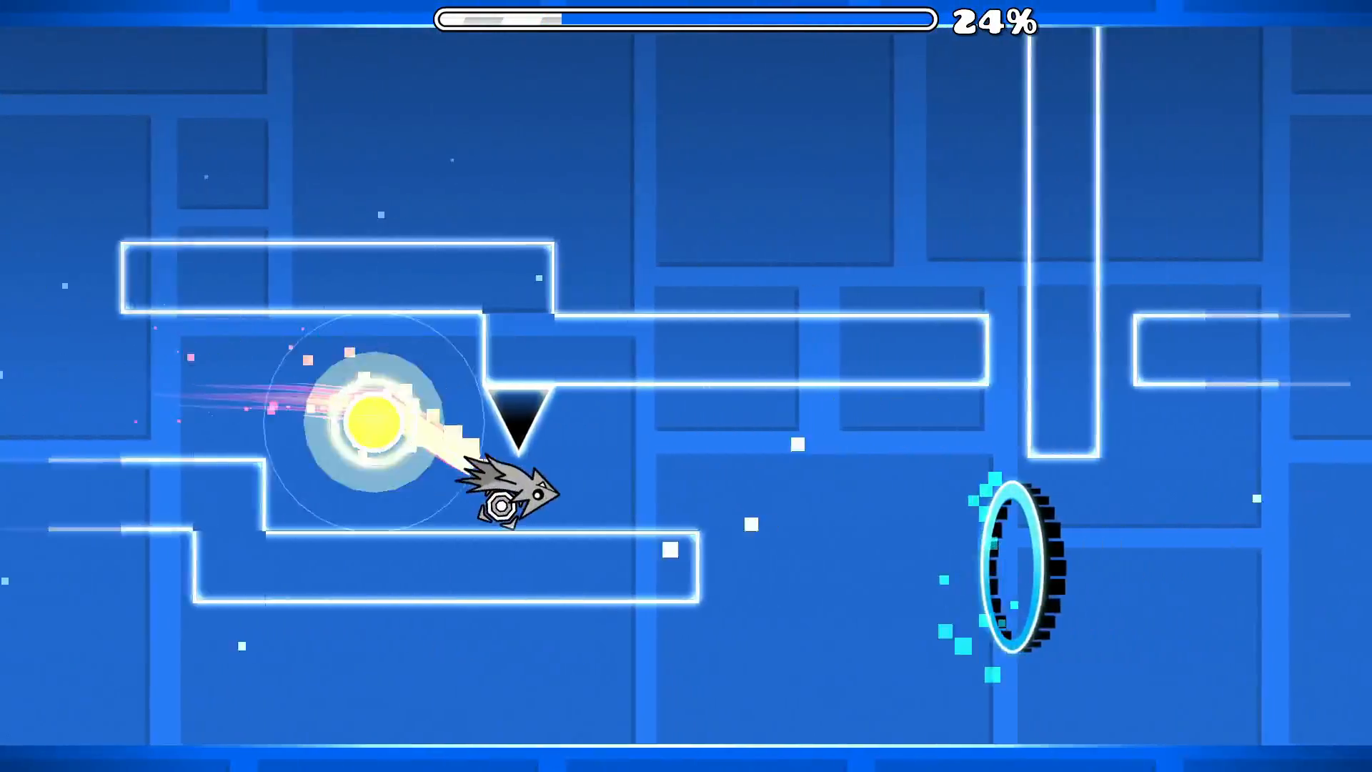
key("space")
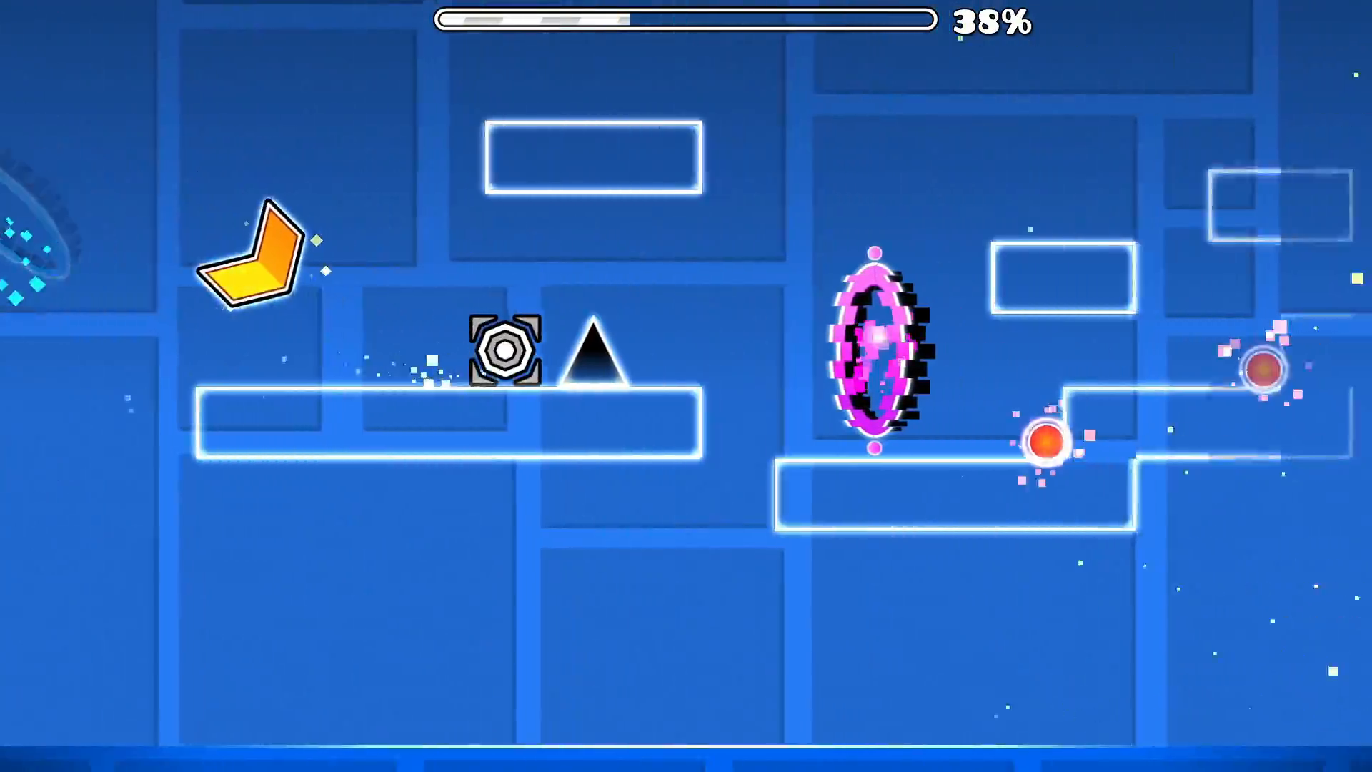
key("space")
key("space")
key("space")
key("space")
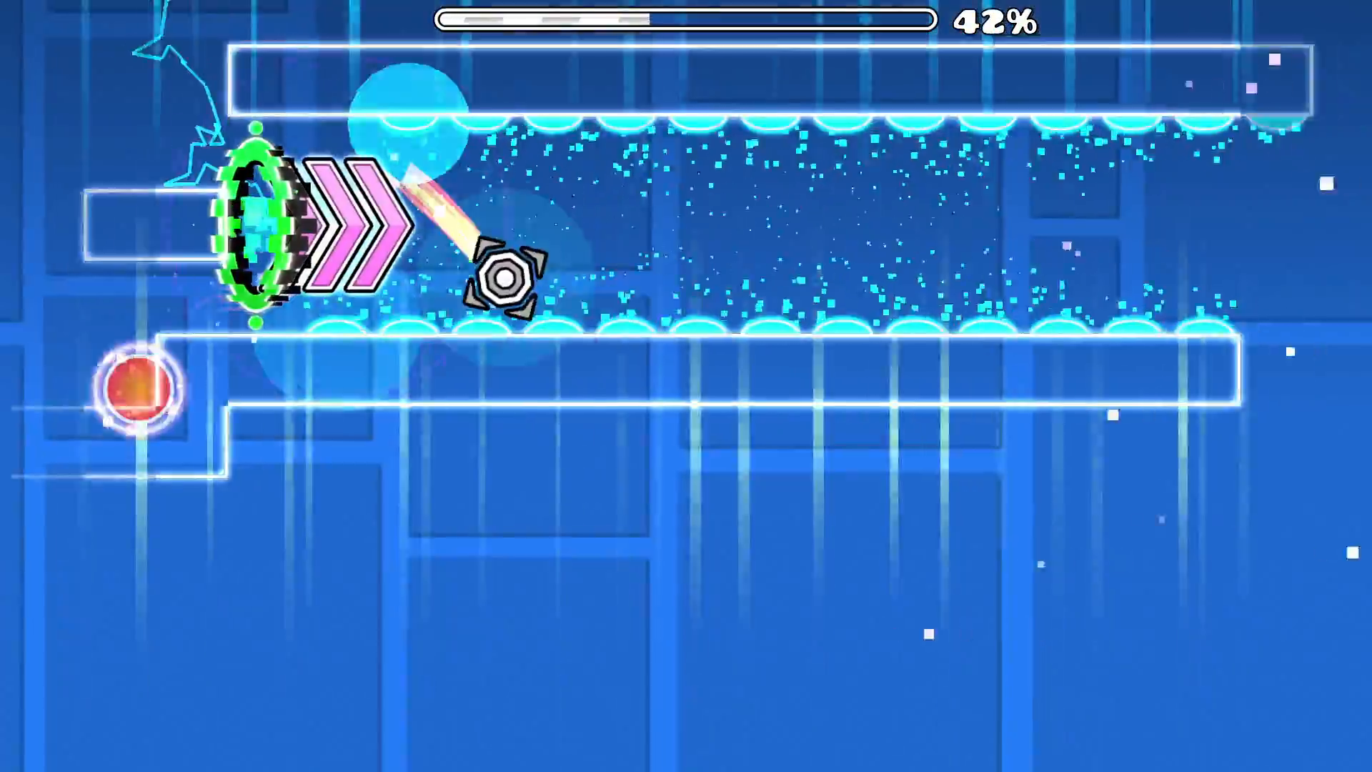
key("space")
key("space")
key("space")
key("space")
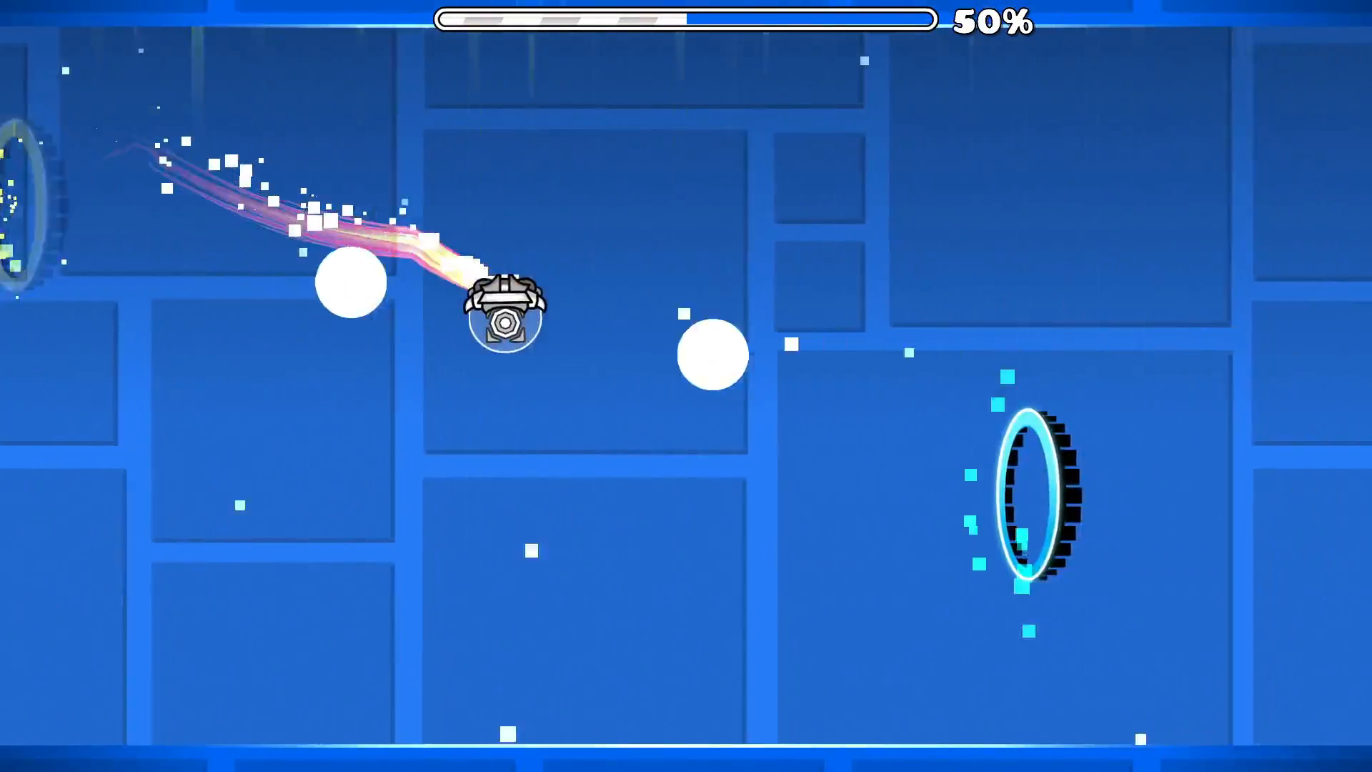
key("space")
key("space")
key("space")
key("space")
key("space")
key("space")
key("space")
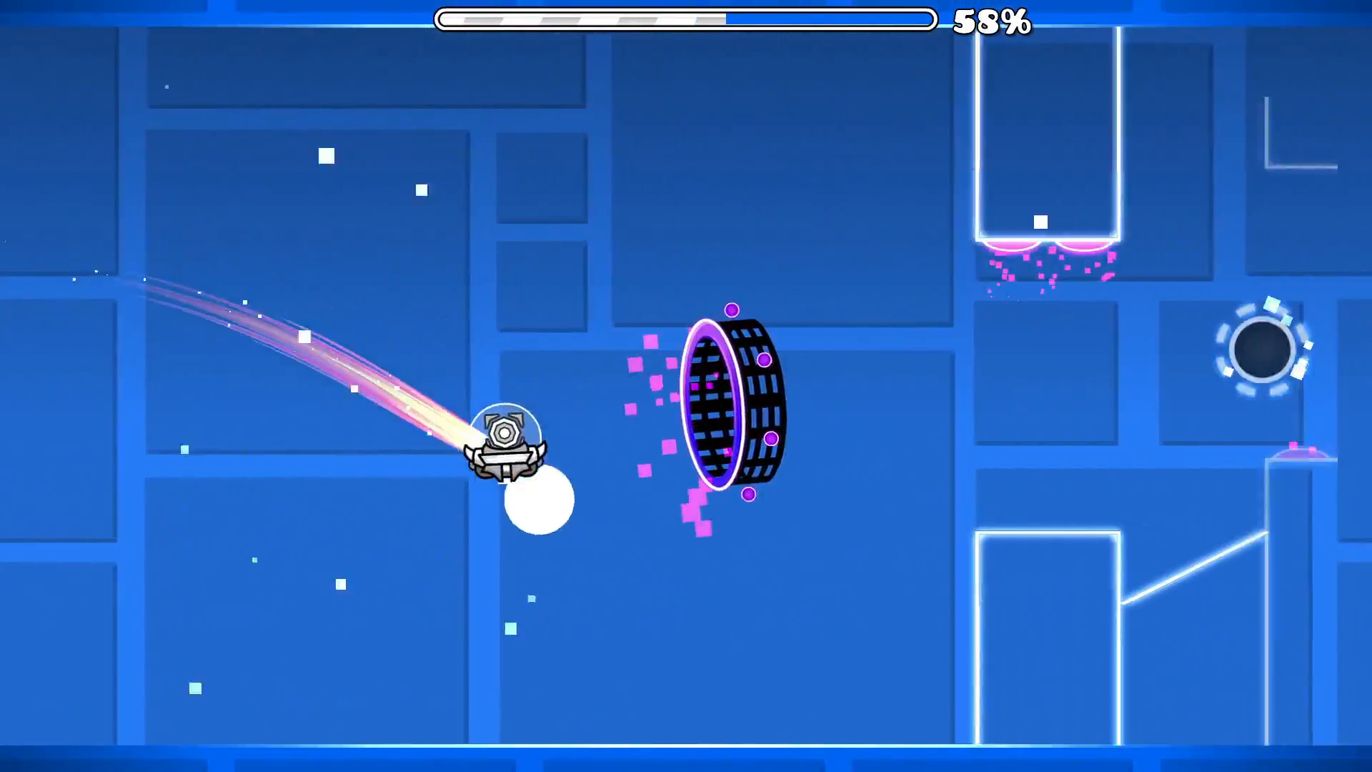
key("space")
key("space")
key("space")
key("space")
key("space")
key("space")
key("space")
key("space")
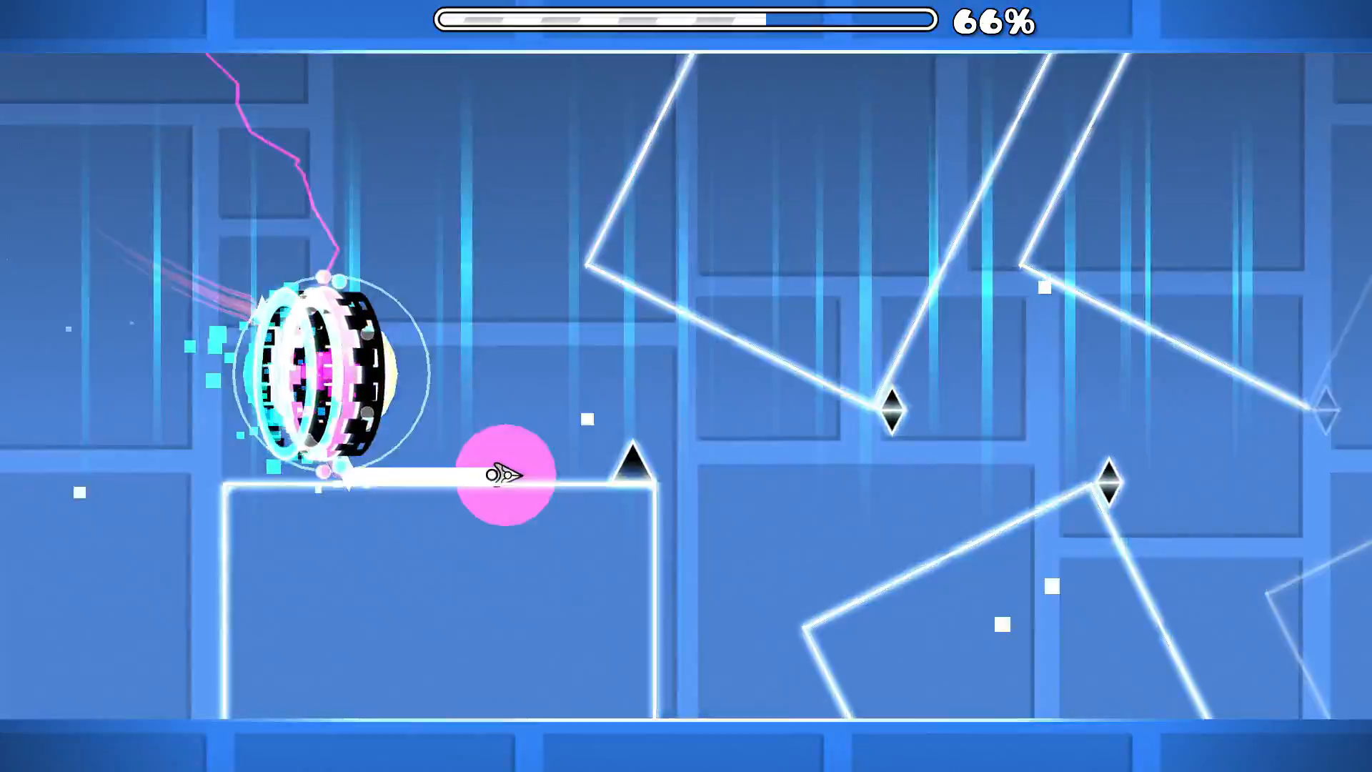
key("space")
key("space")
key("space")
key("space")
key("space")
key("space")
key("space")
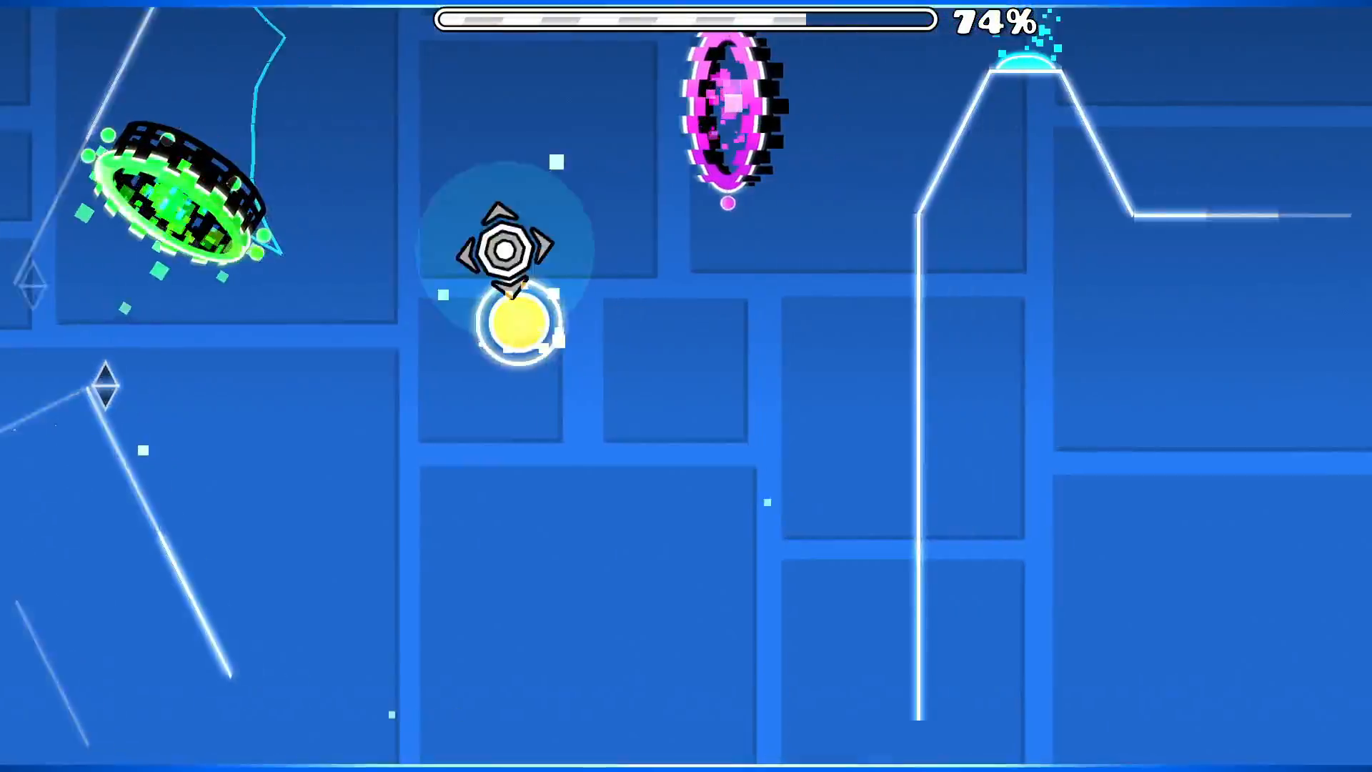
key("space")
key("space")
key("space")
key("space")
key("space")
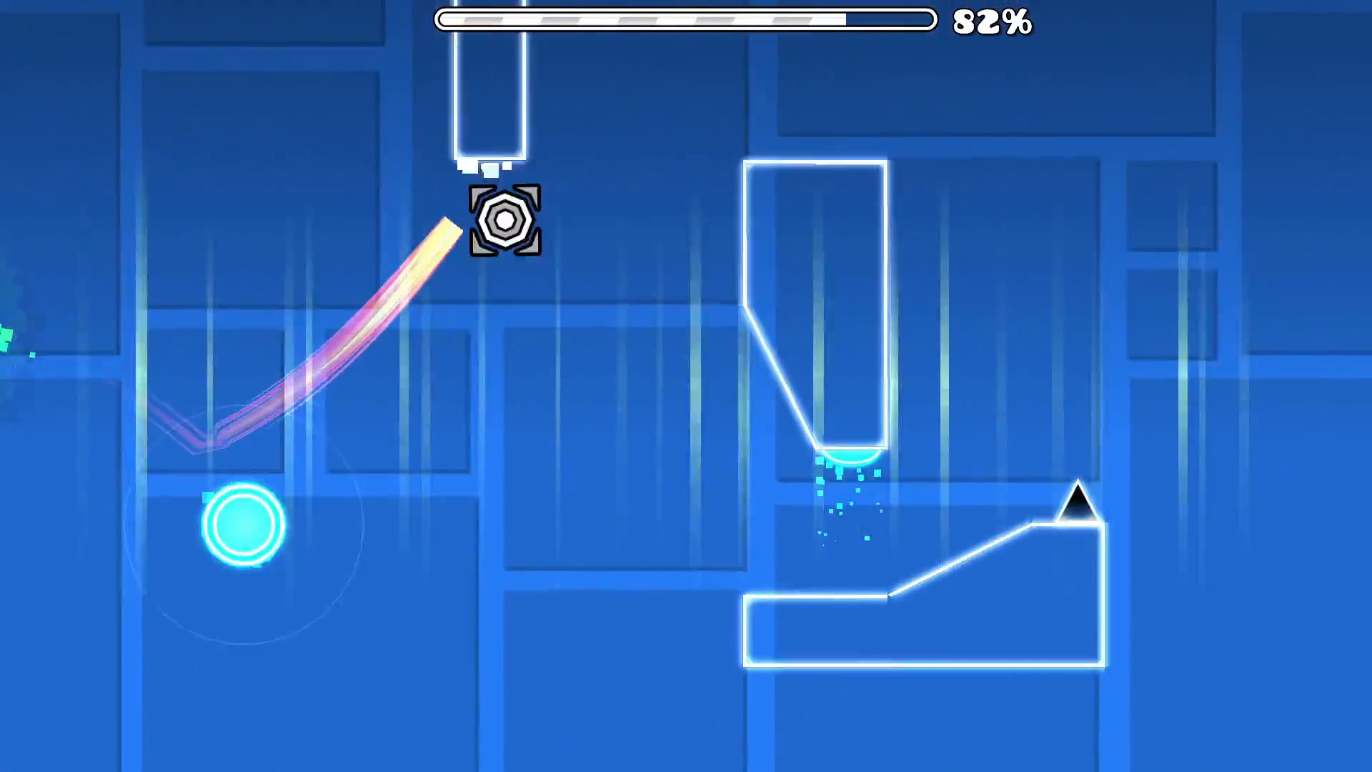
key("space")
key("space")
key("space")
key("space")
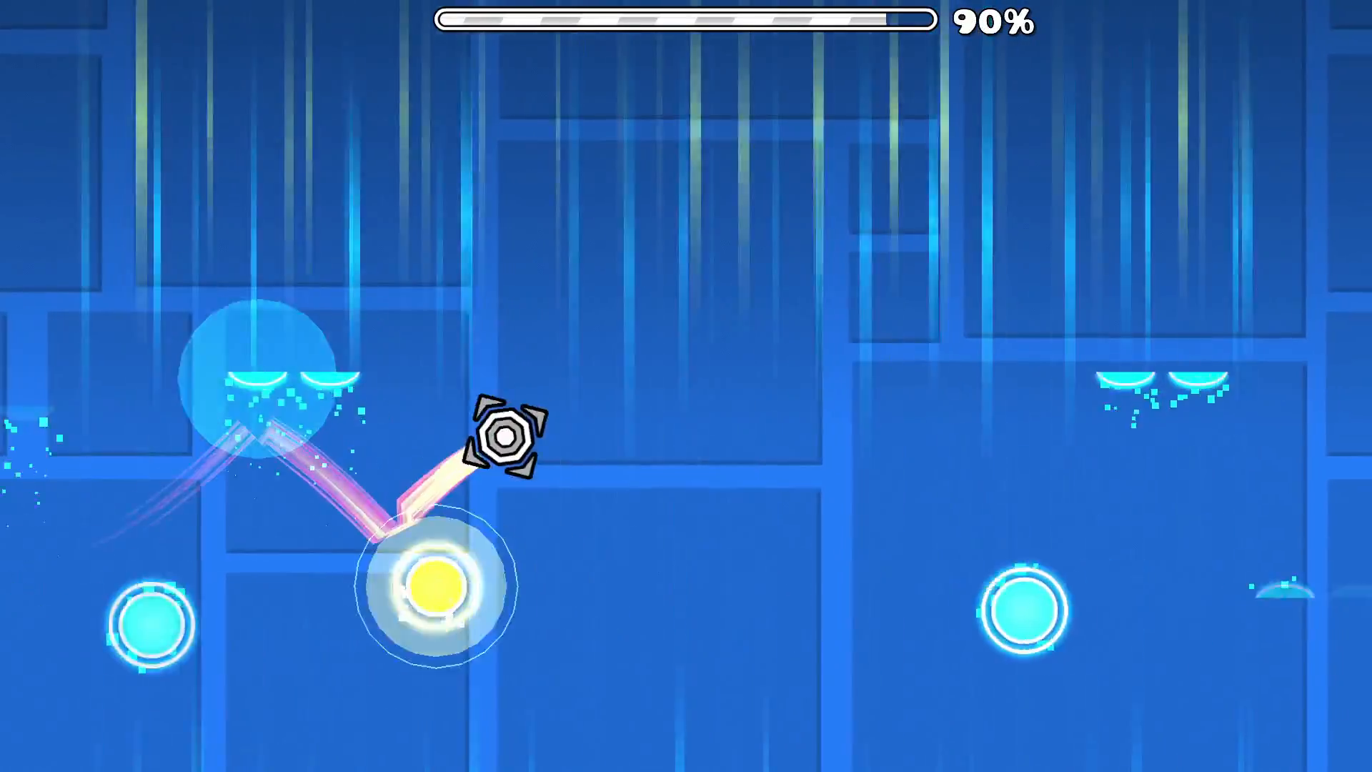
key("space")
key("space")
key("space")
key("space")
key("space")
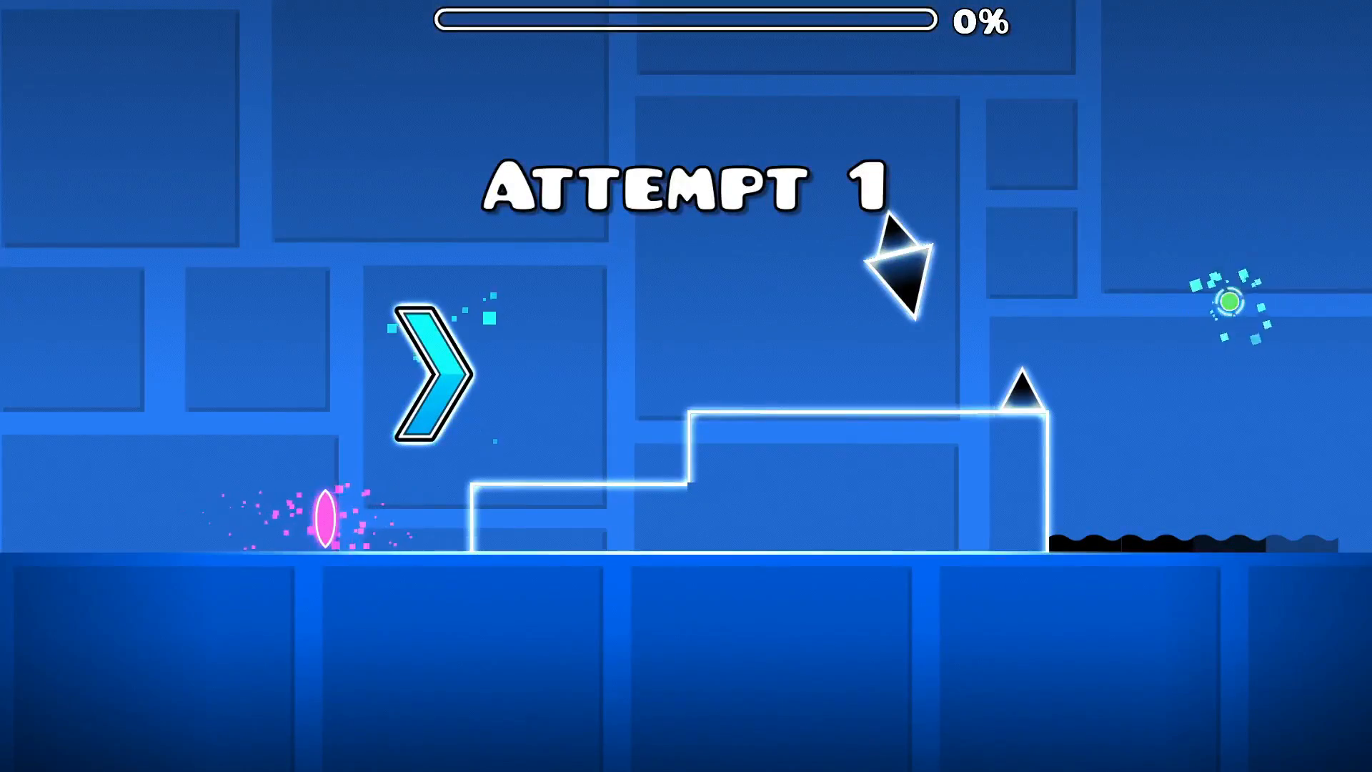
key("space")
key("space")
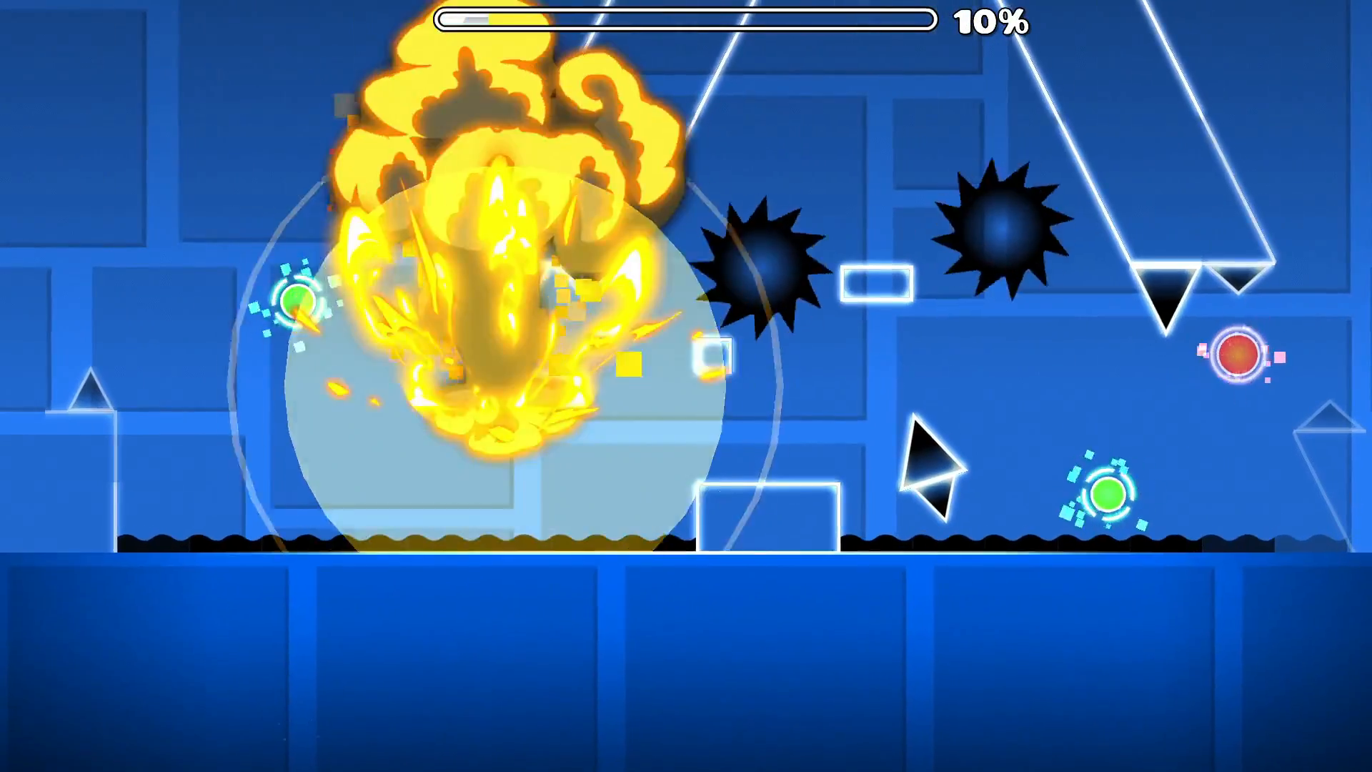
key("space")
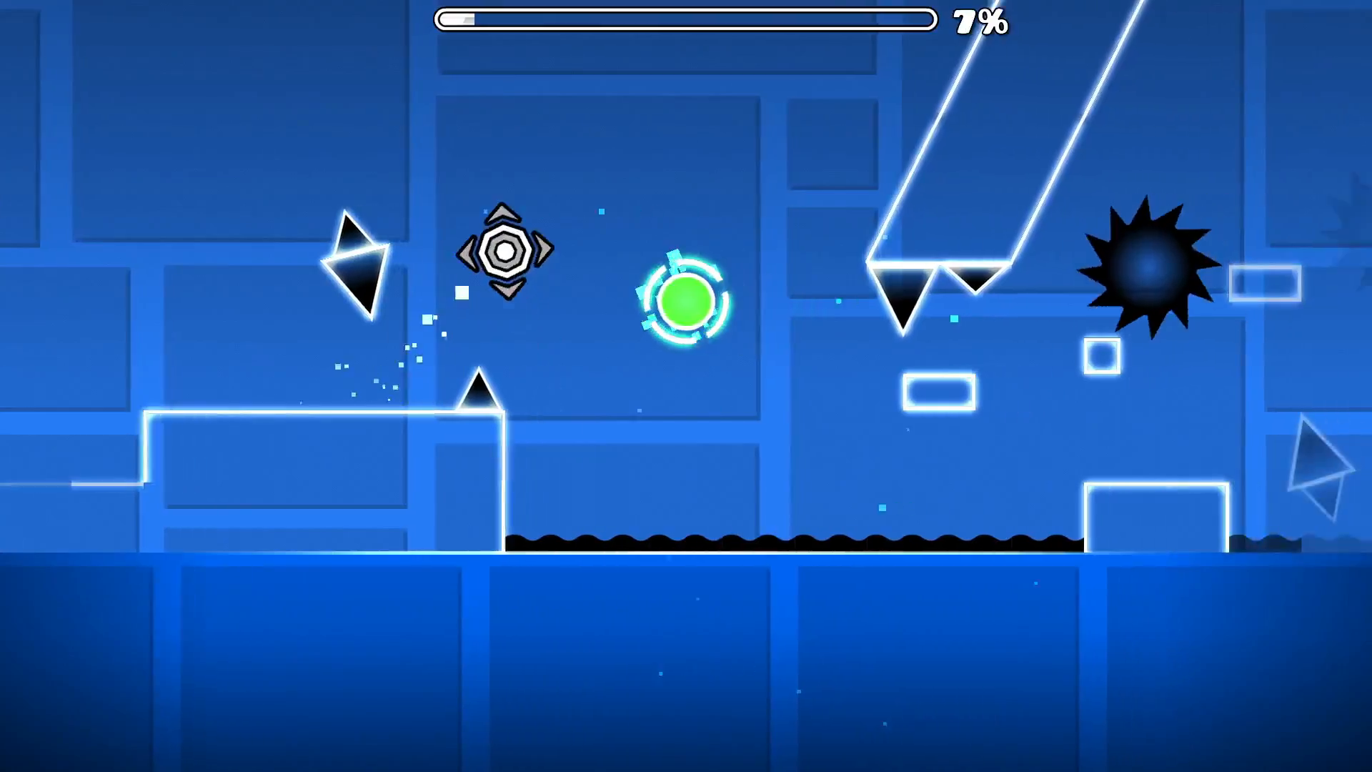
key("space")
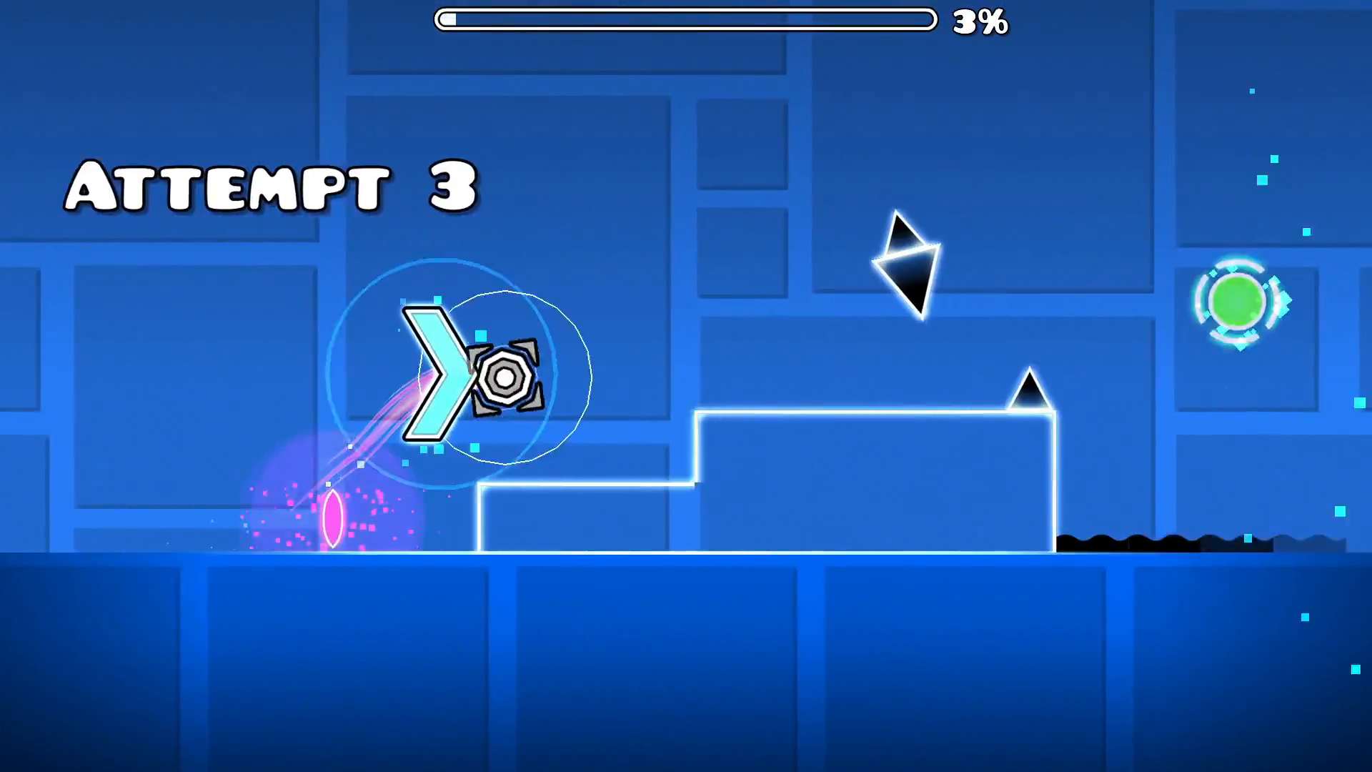
key("space")
key("space")
key("space")
key("space")
key("space")
key("space")
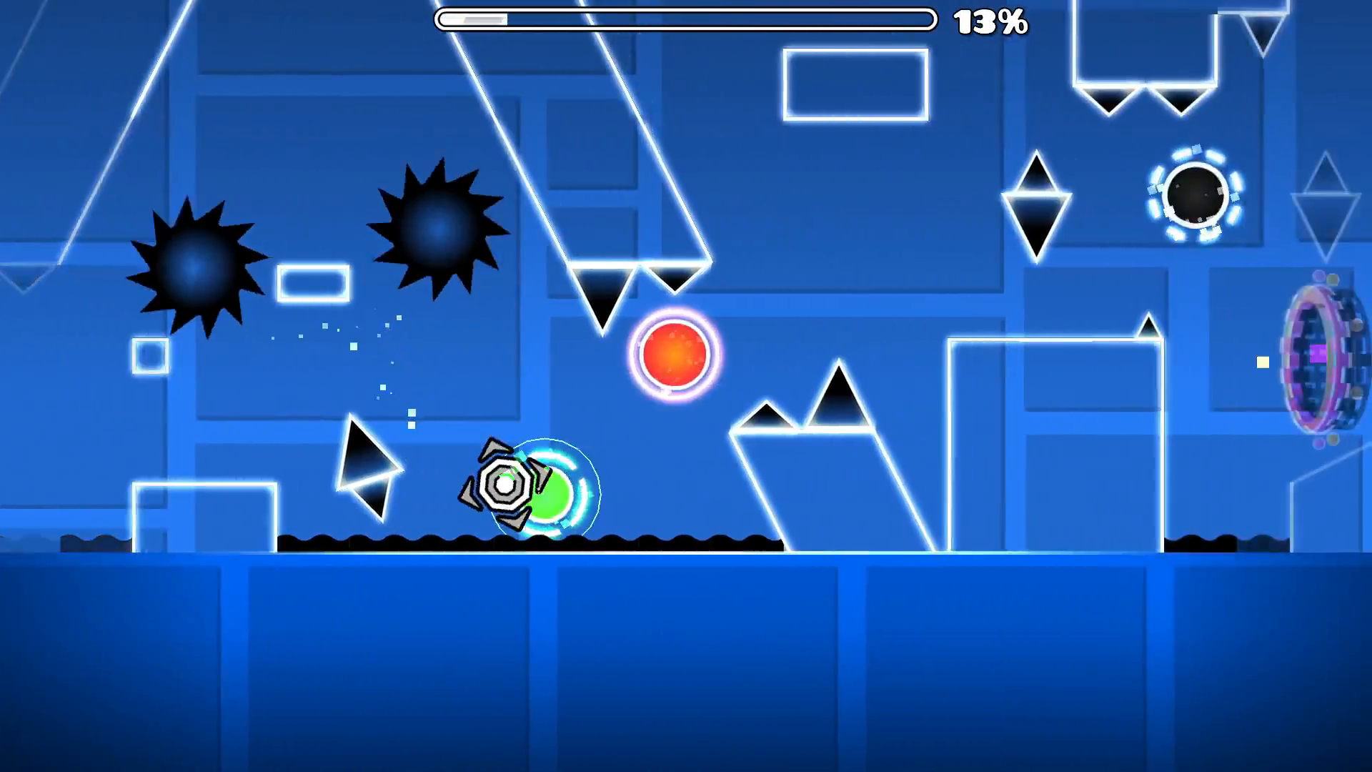
key("space")
key("space")
key("space")
key("space")
key("space")
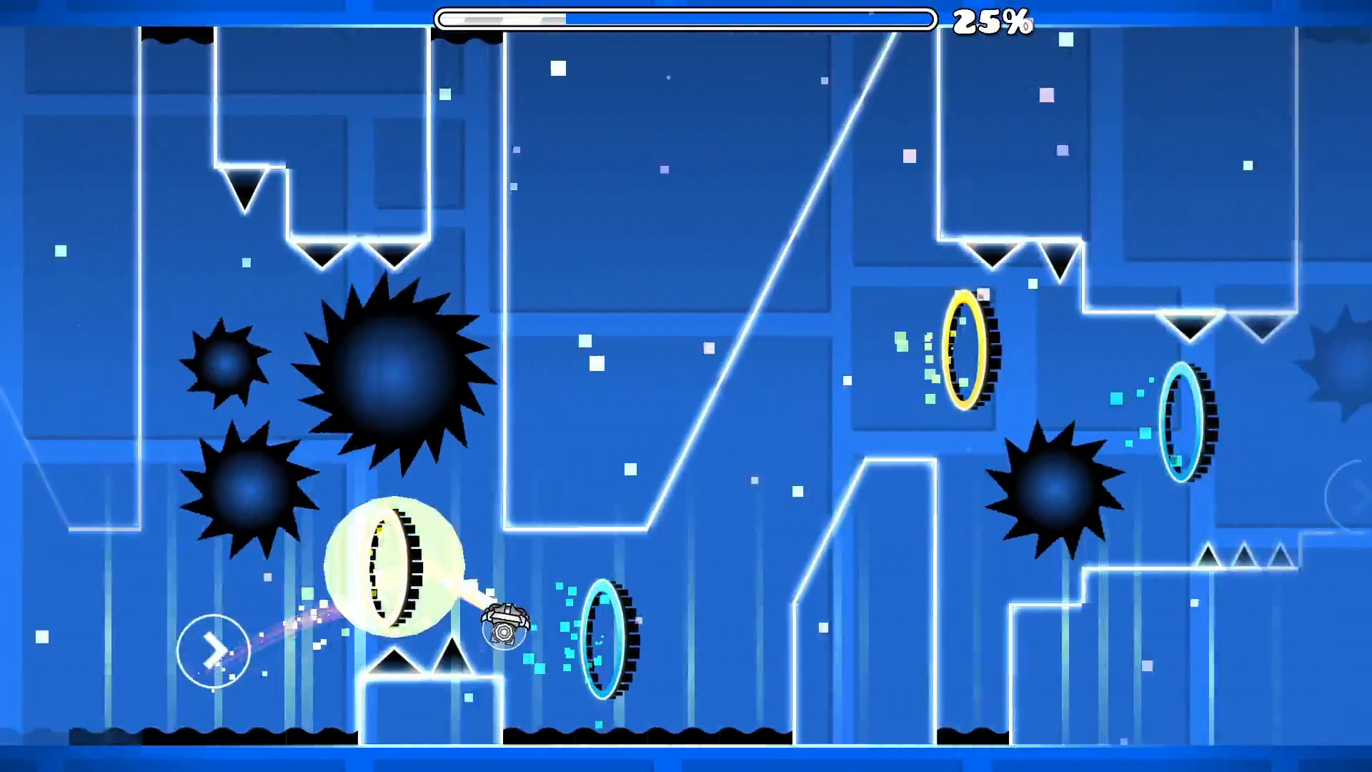
key("space")
key("space")
key("space")
key("space")
key("space")
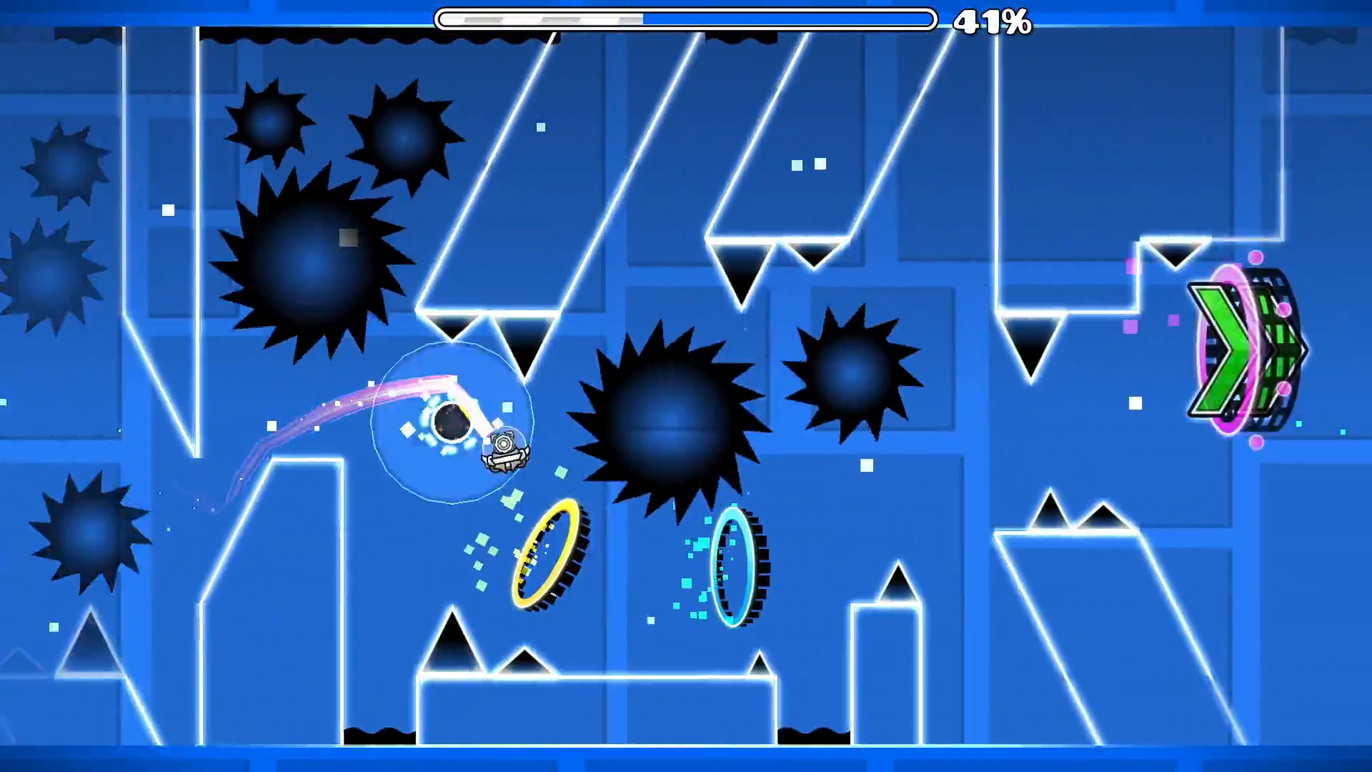
- Stop playing SPLAPMEDO, open it in the level editor, and examine the placement of its blocks, spikes, saws, orbs and portals
key("Escape")
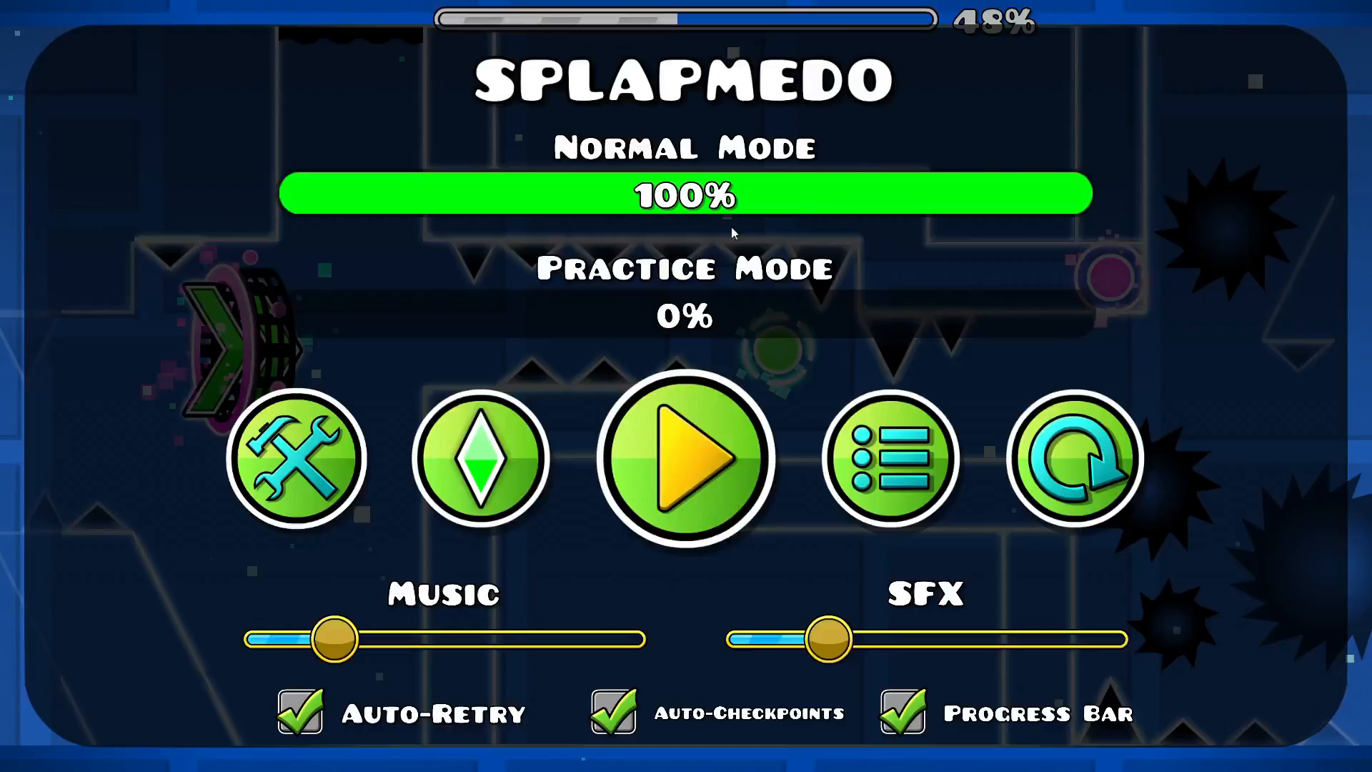
left_click(305, 449)
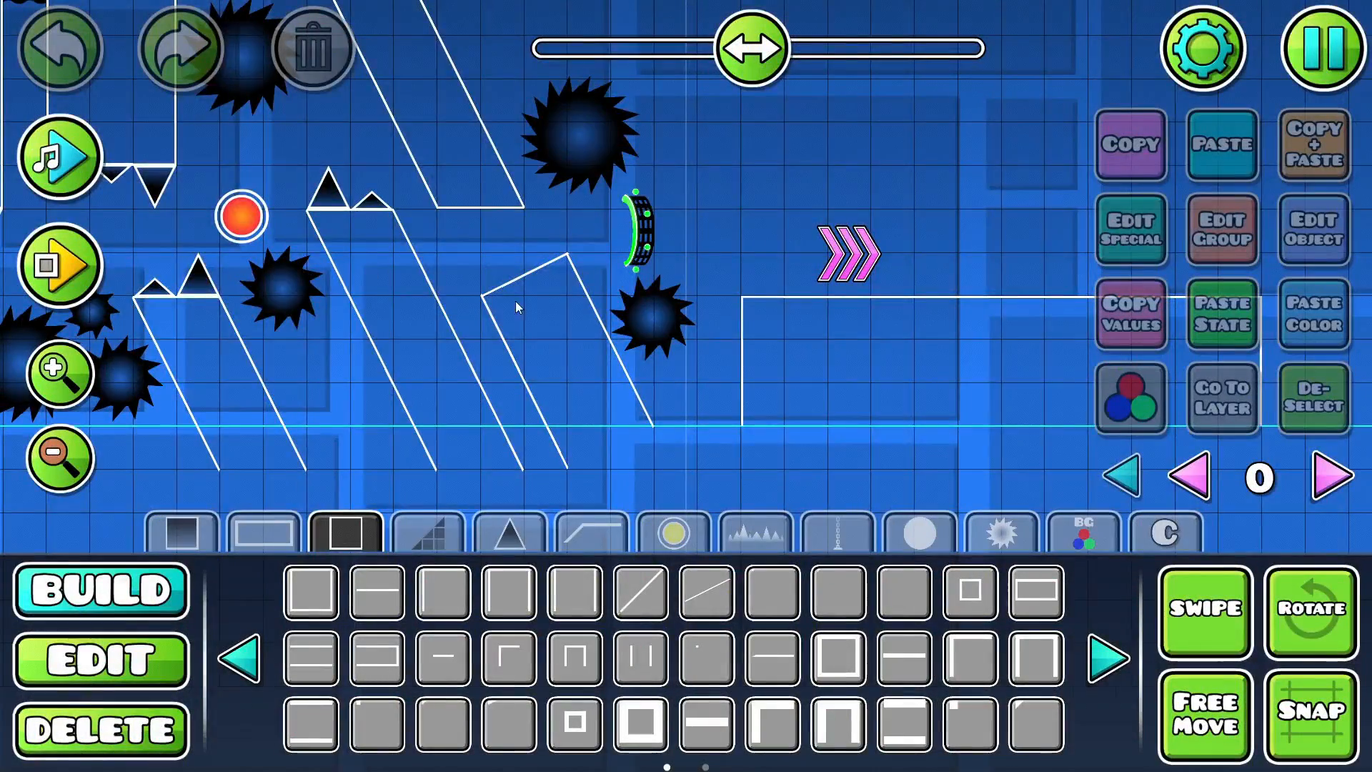
left_click_drag(423, 221, 843, 214)
left_click_drag(531, 238, 929, 240)
left_click_drag(414, 221, 929, 254)
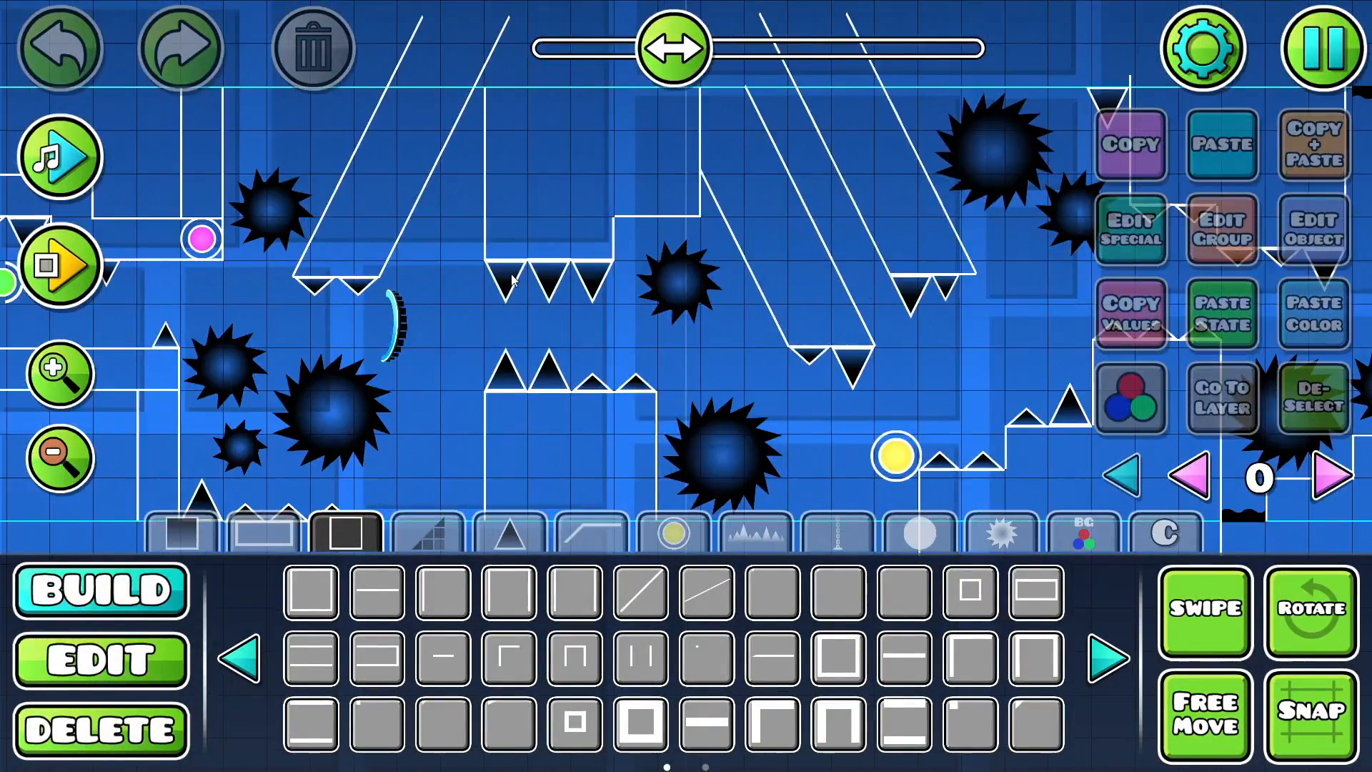
left_click_drag(414, 279, 1000, 258)
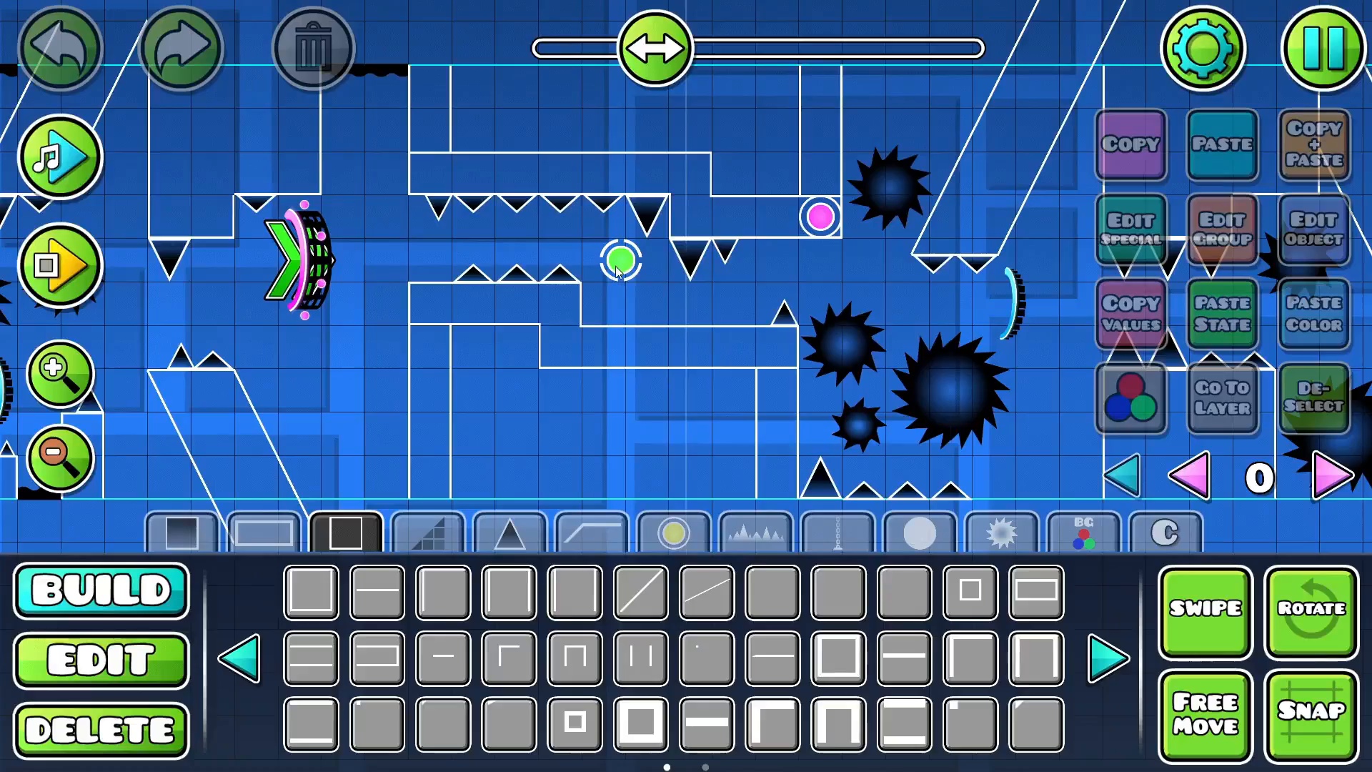
left_click_drag(814, 253, 418, 260)
left_click_drag(872, 325, 295, 280)
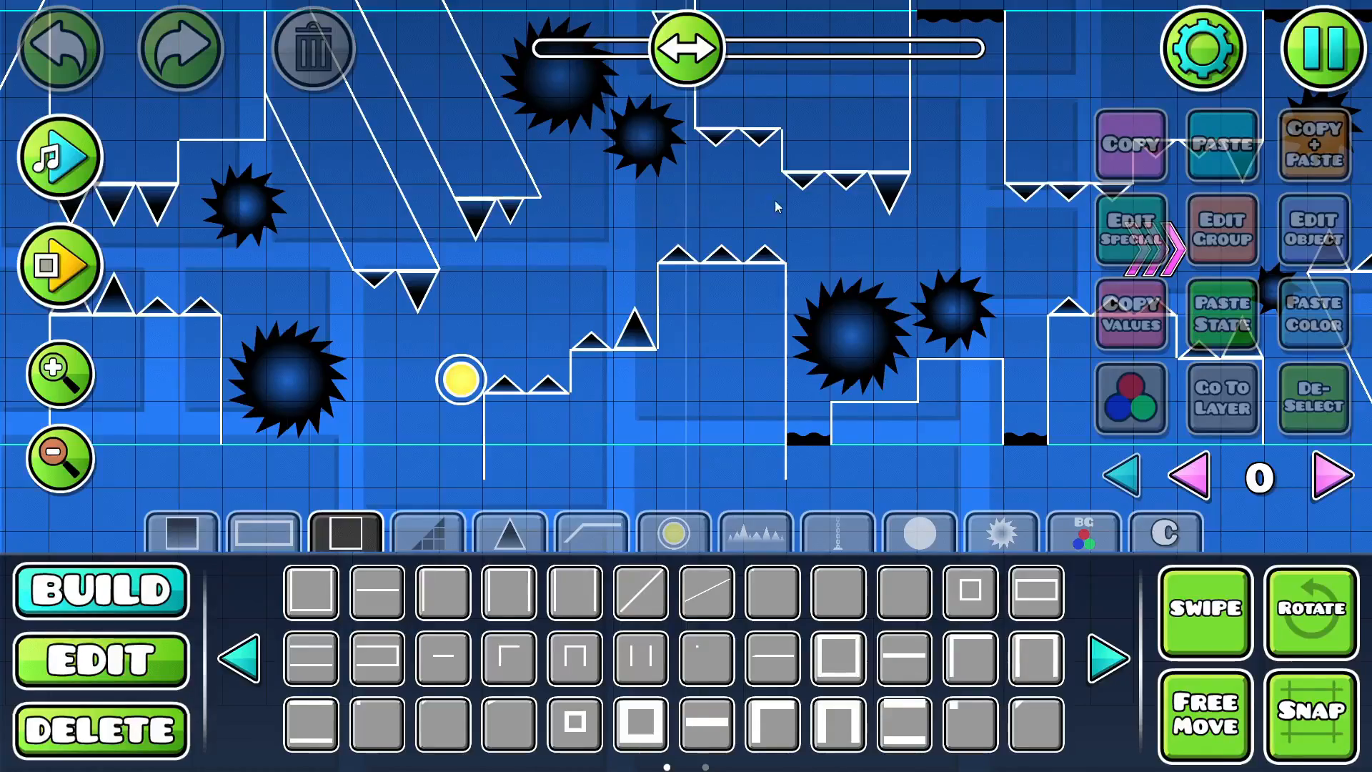
left_click_drag(853, 231, 208, 268)
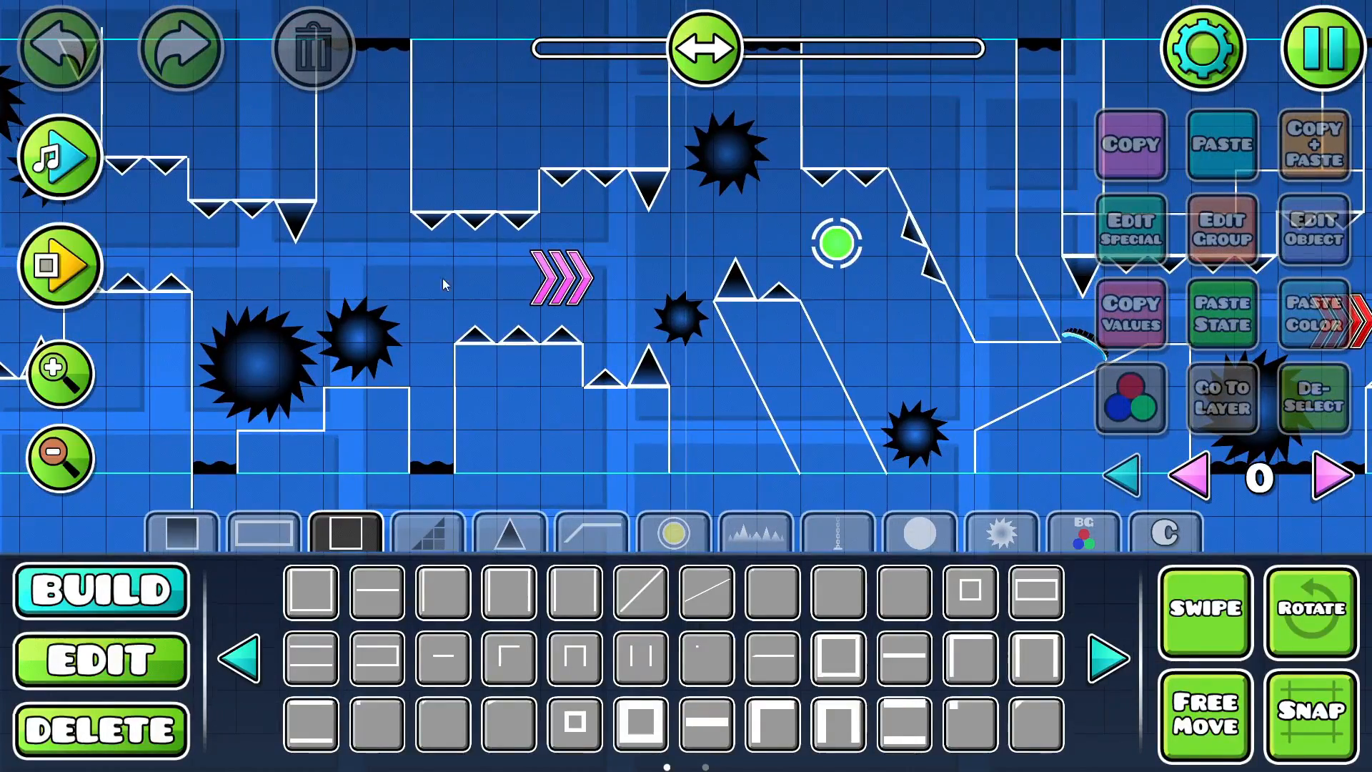
left_click_drag(609, 267, 282, 286)
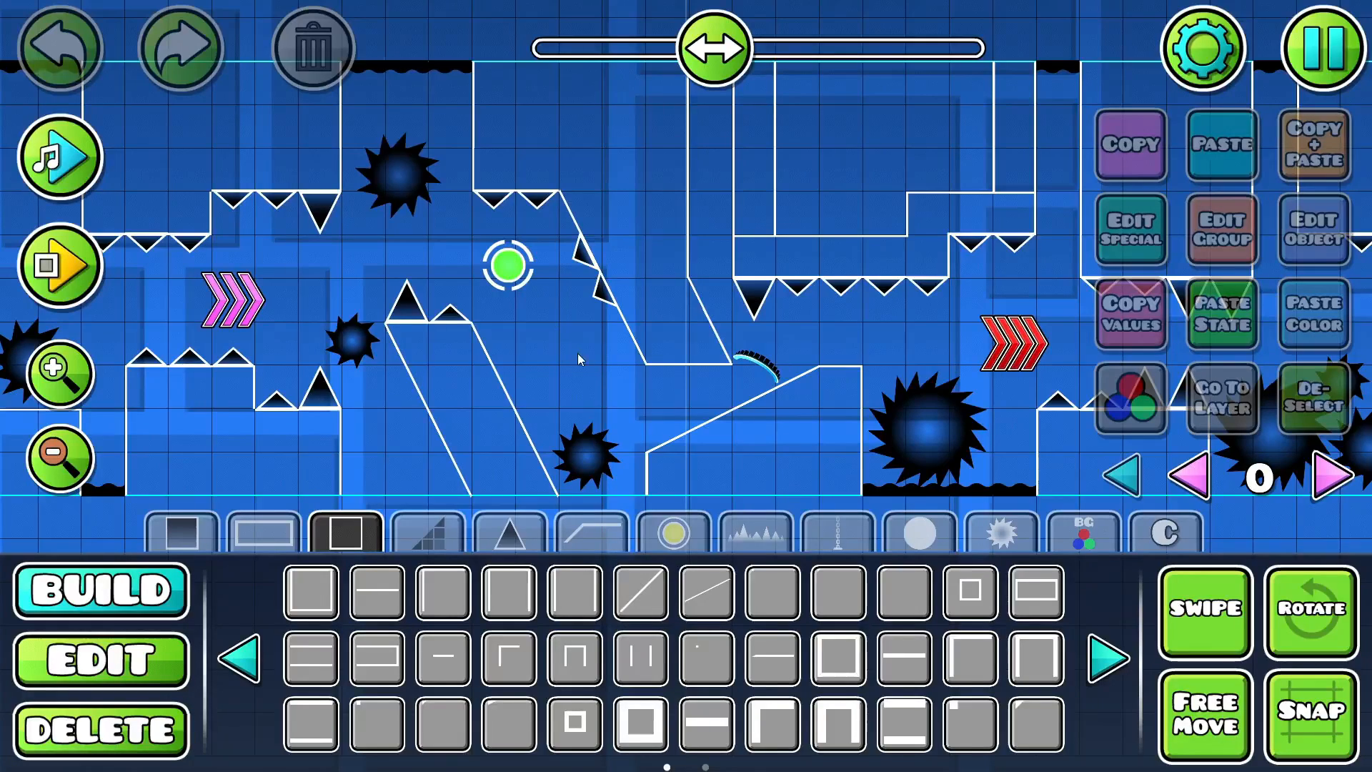
left_click_drag(815, 373, 592, 386)
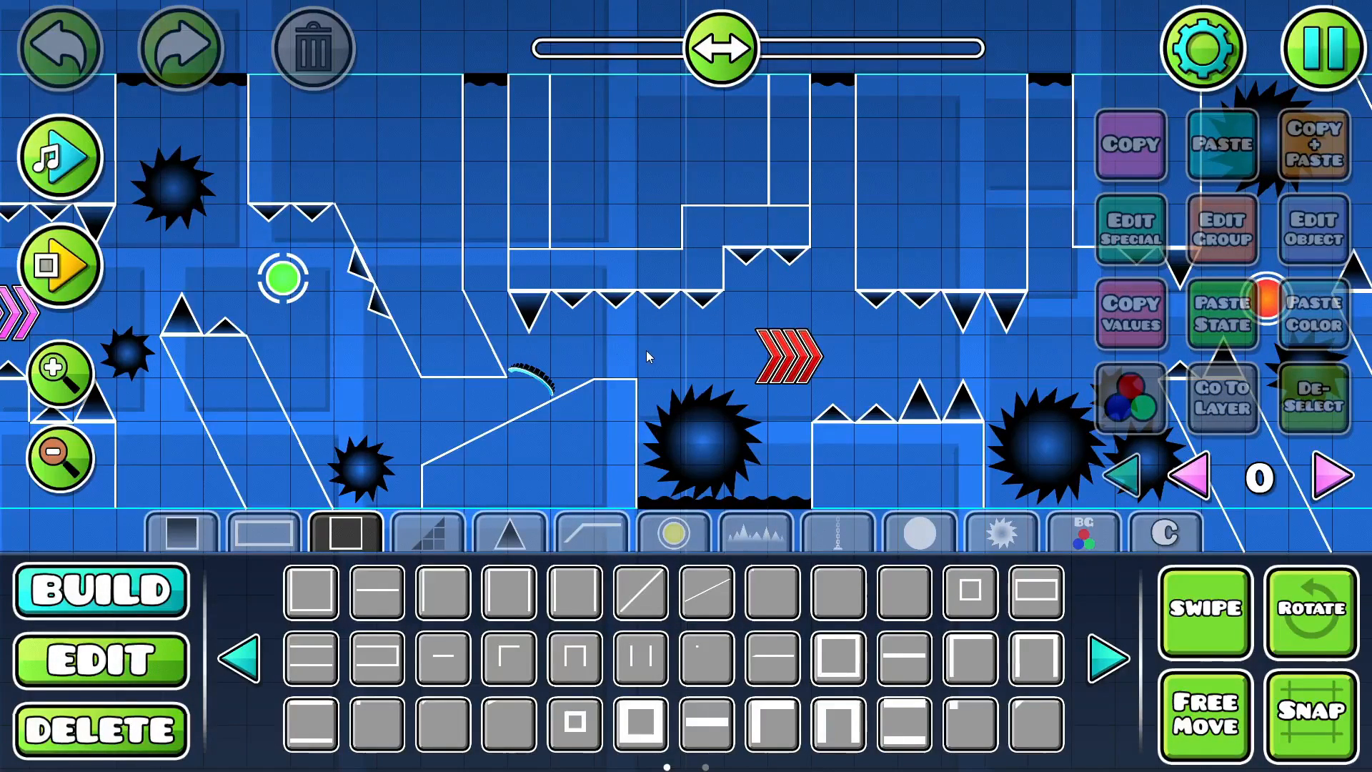
left_click_drag(646, 350, 350, 358)
left_click_drag(632, 361, 393, 388)
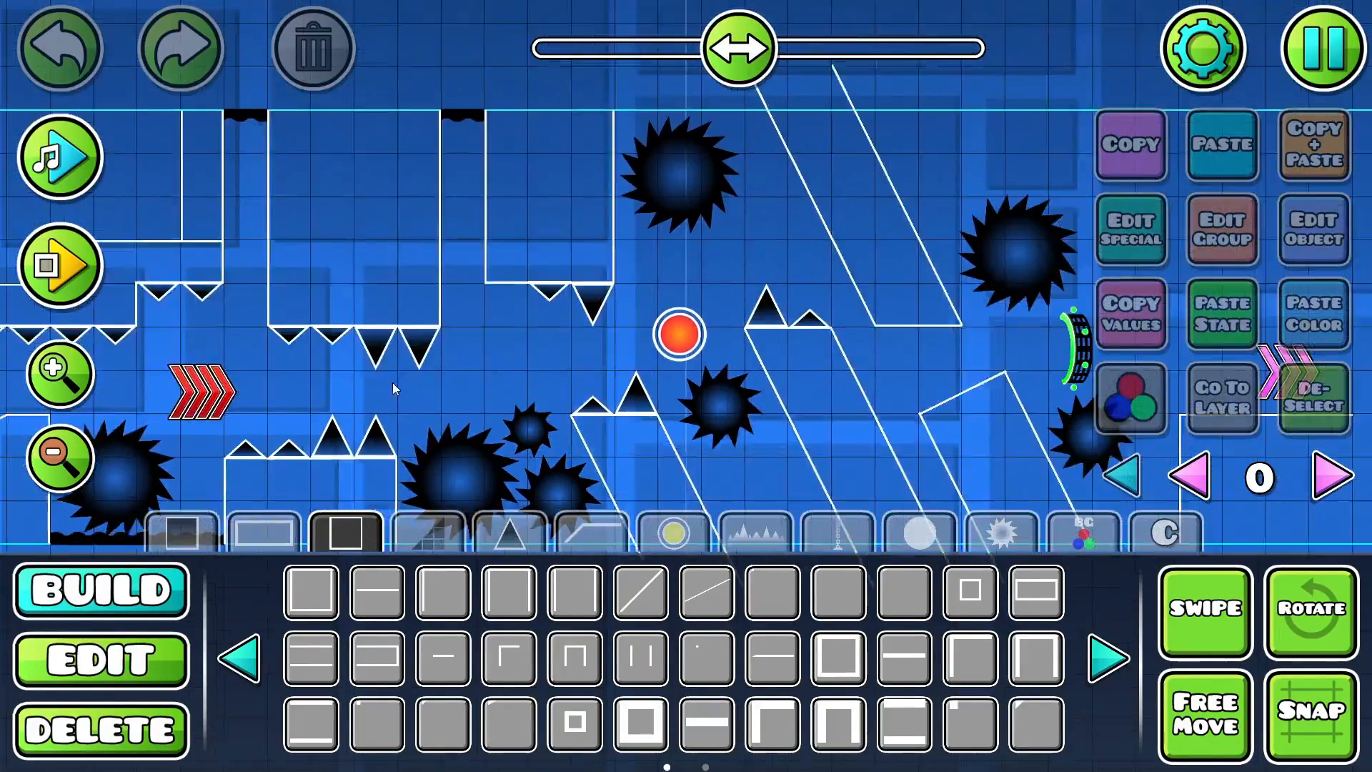
- Examine how SPLAPMEDO arranges its slanted blocks, saws and speed portals further along, and preview the song at that section
left_click_drag(654, 339, 572, 349)
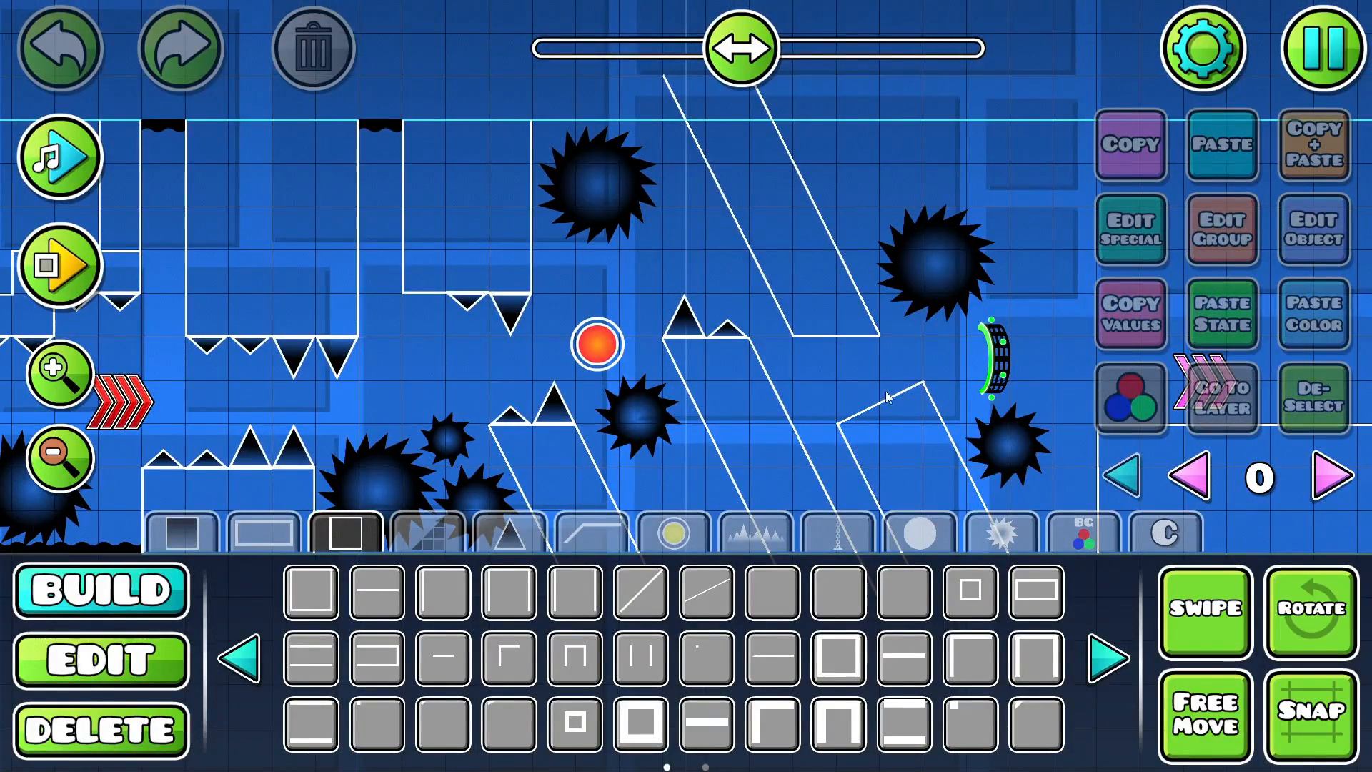
left_click_drag(841, 344, 208, 265)
left_click_drag(730, 319, 641, 350)
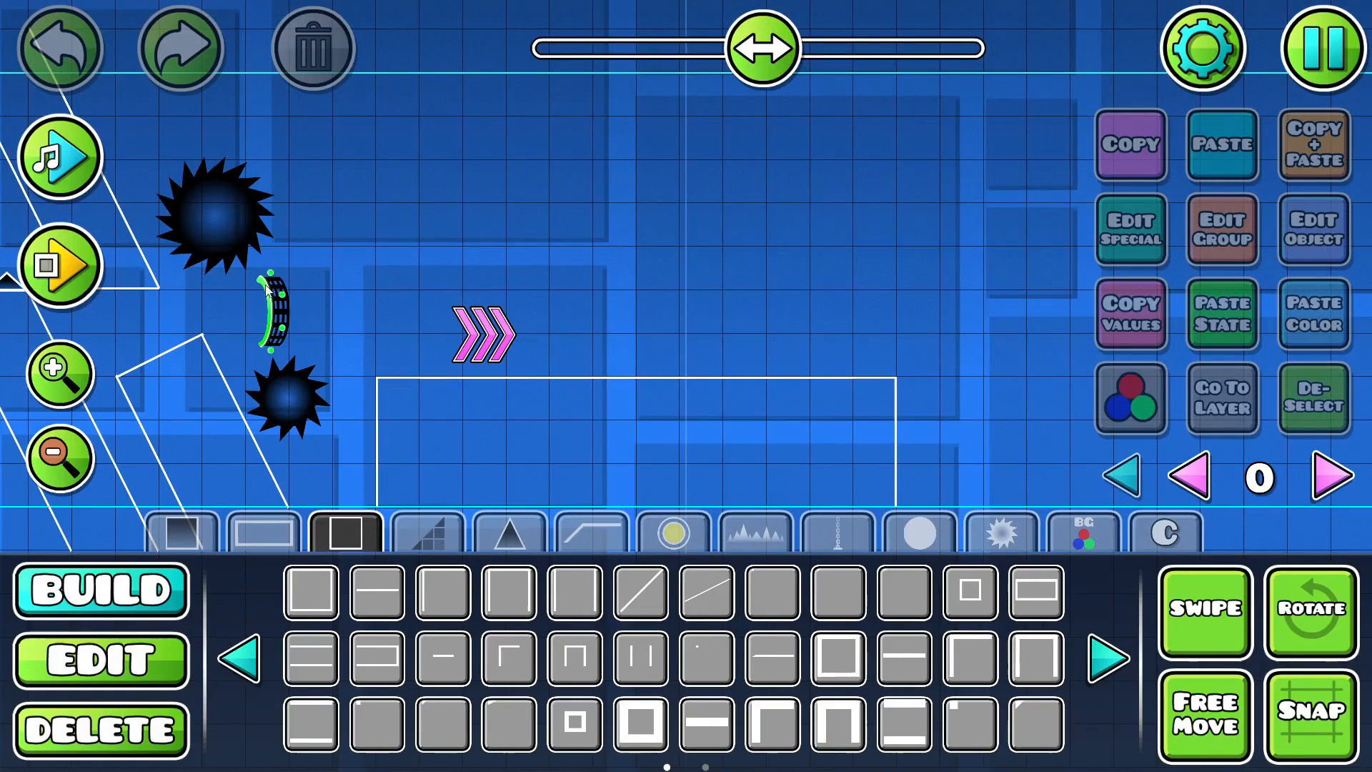
left_click(57, 159)
left_click(57, 158)
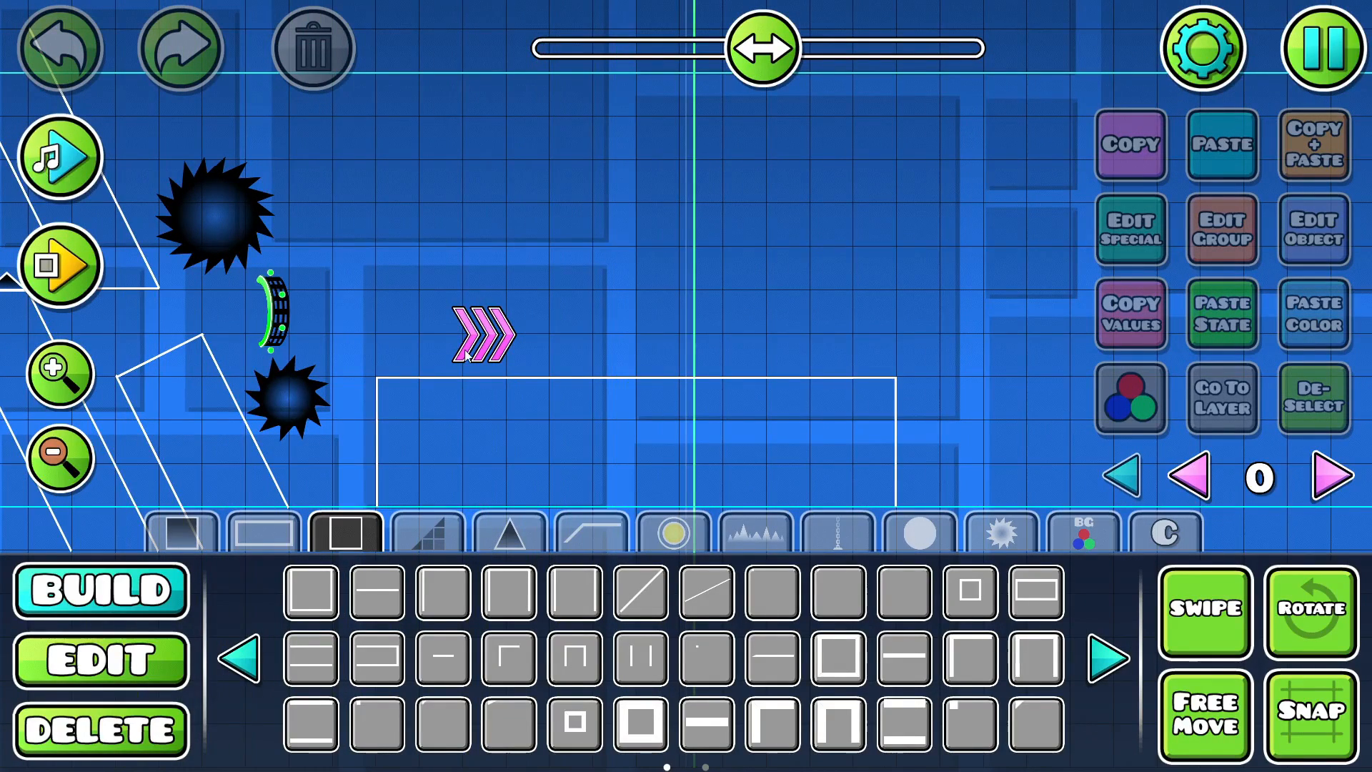
- Leave the example level, open Demon Layout in the editor, and switch its level settings to a custom song
key("Escape")
left_click(619, 396)
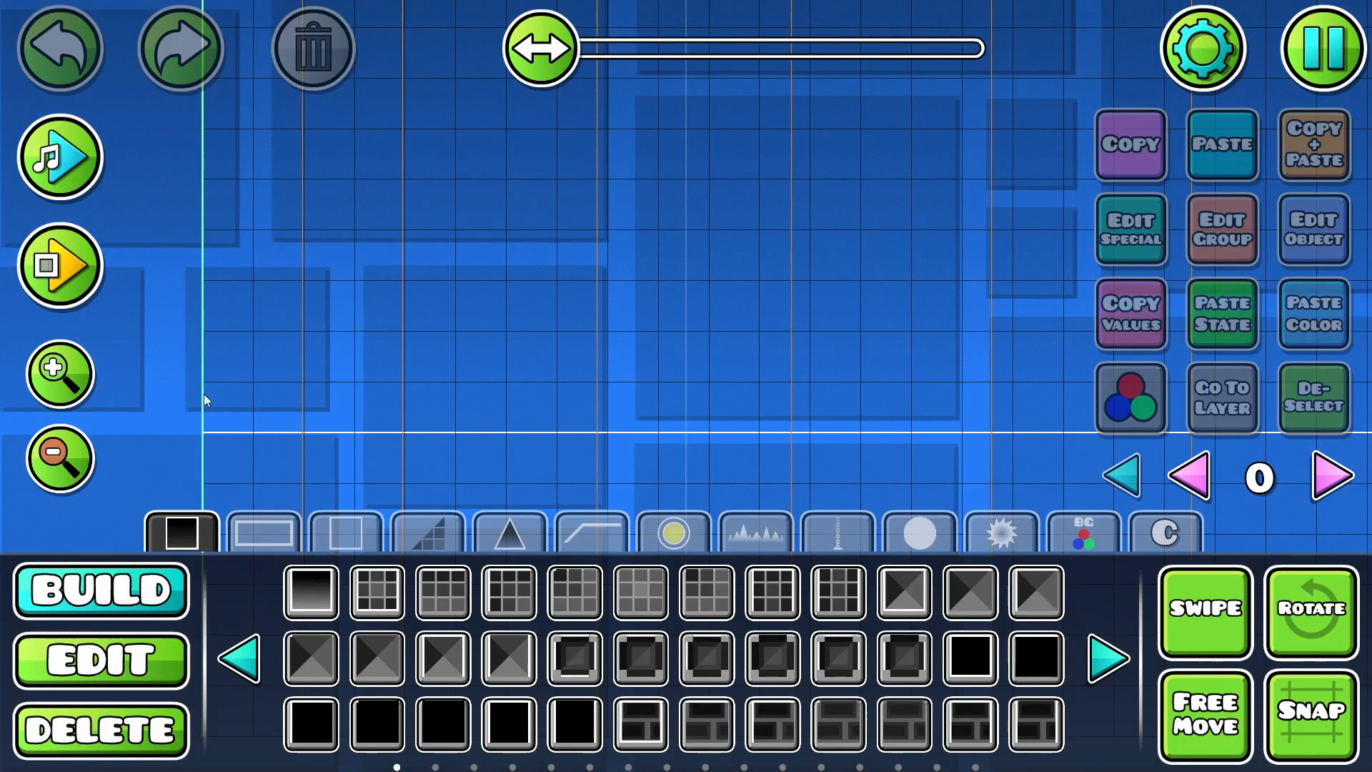
left_click_drag(500, 361, 756, 368)
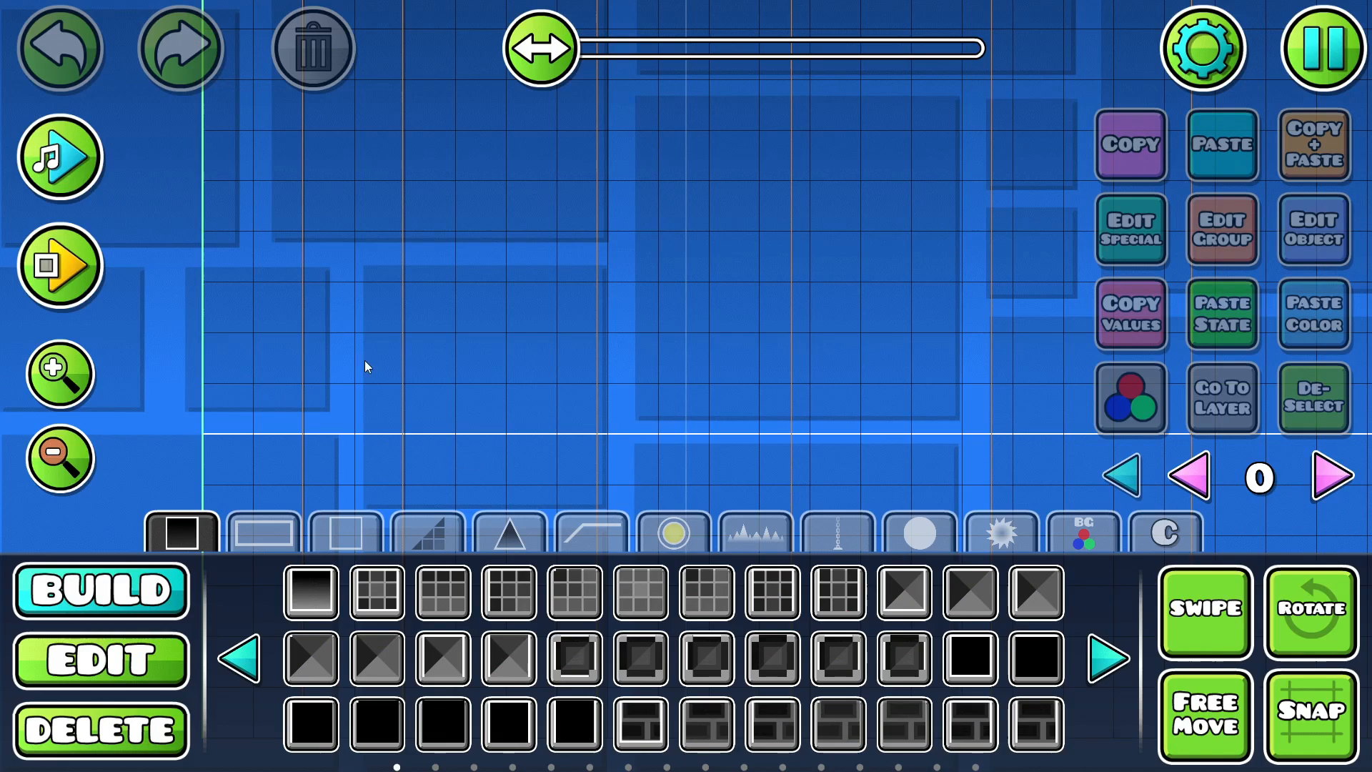
left_click(1207, 58)
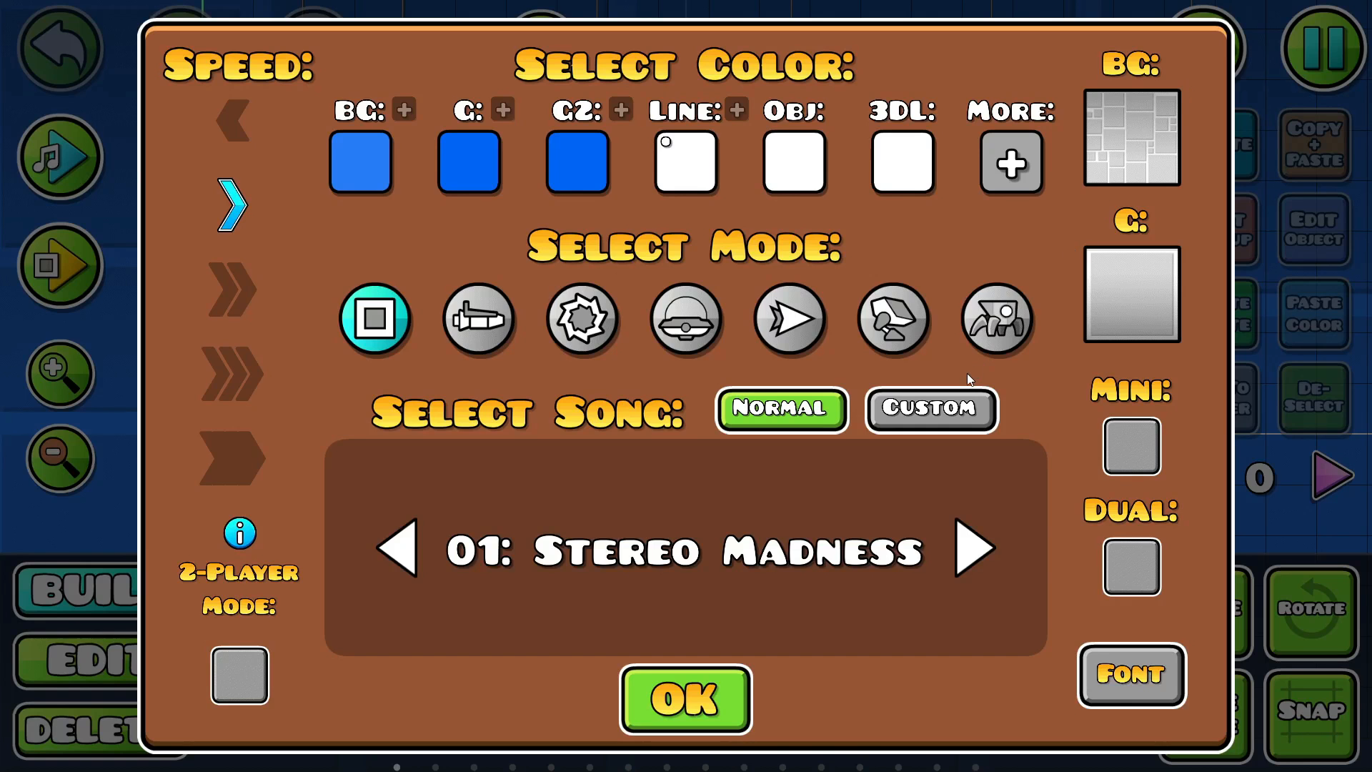
left_click(907, 424)
left_click(794, 537)
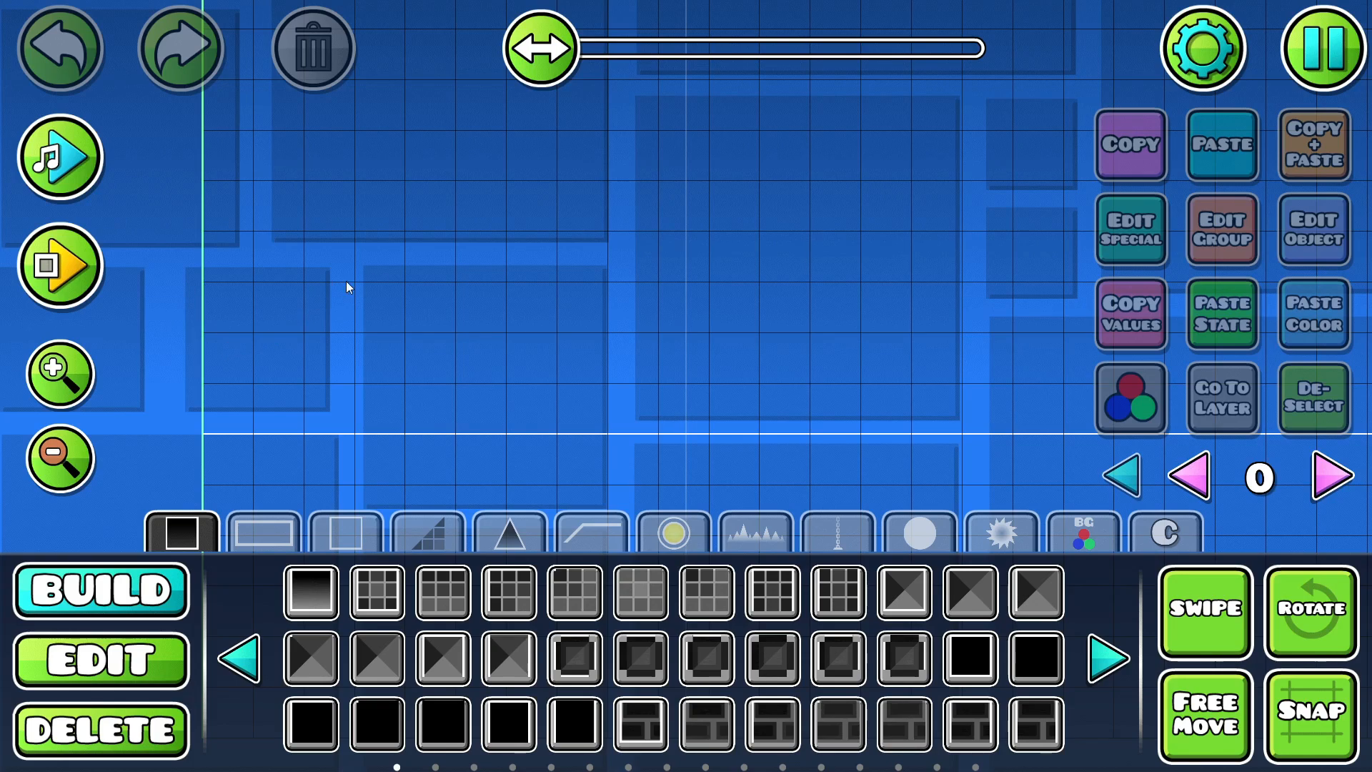
- Play back the song over the opening ramp section and playtest it with the ball
left_click_drag(753, 326, 486, 266)
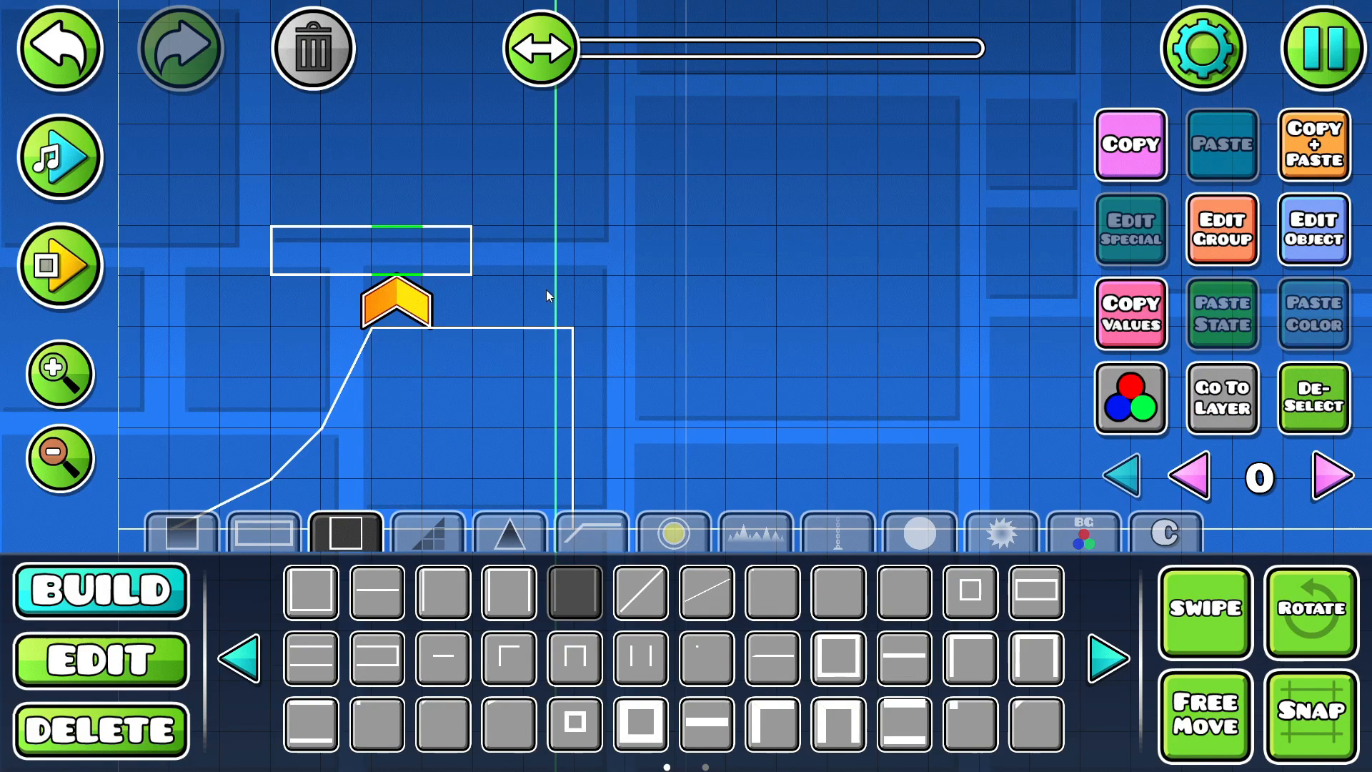
left_click_drag(338, 306, 423, 264)
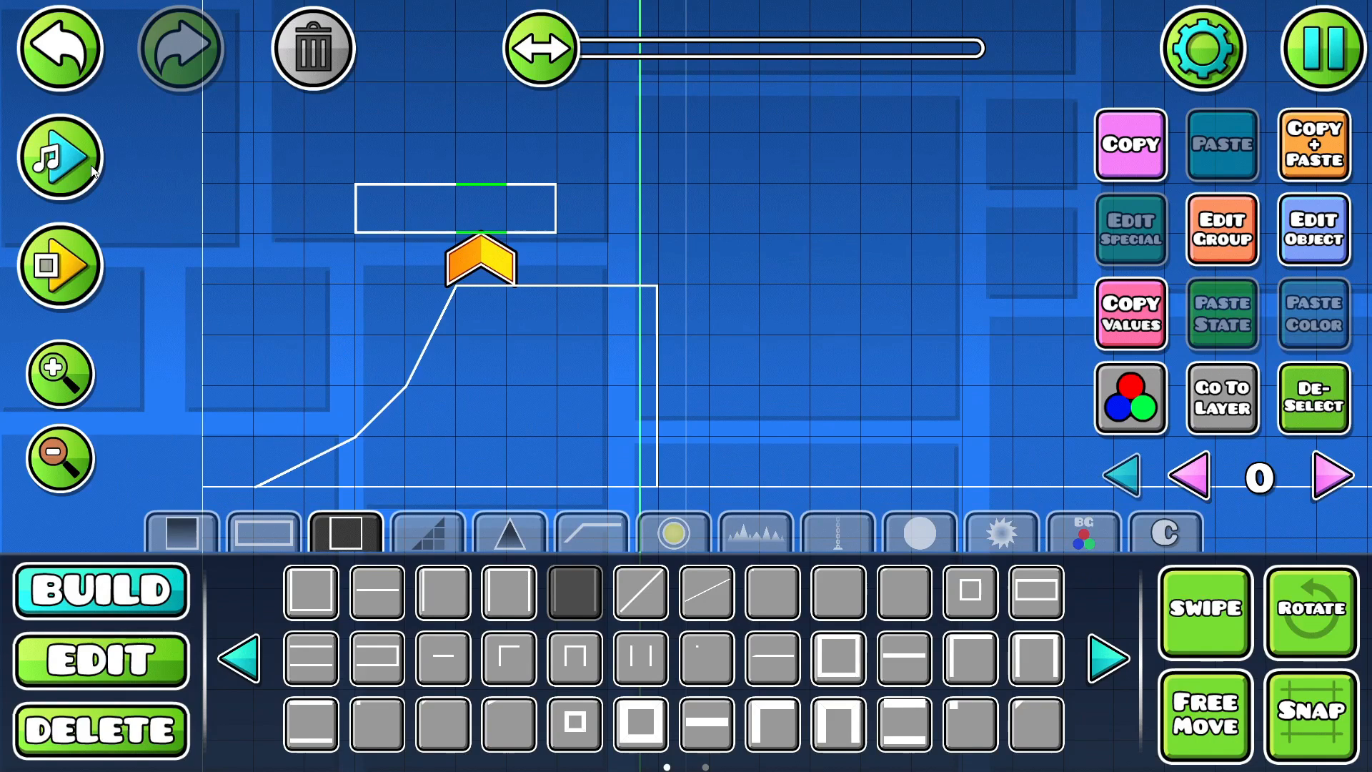
left_click(57, 154)
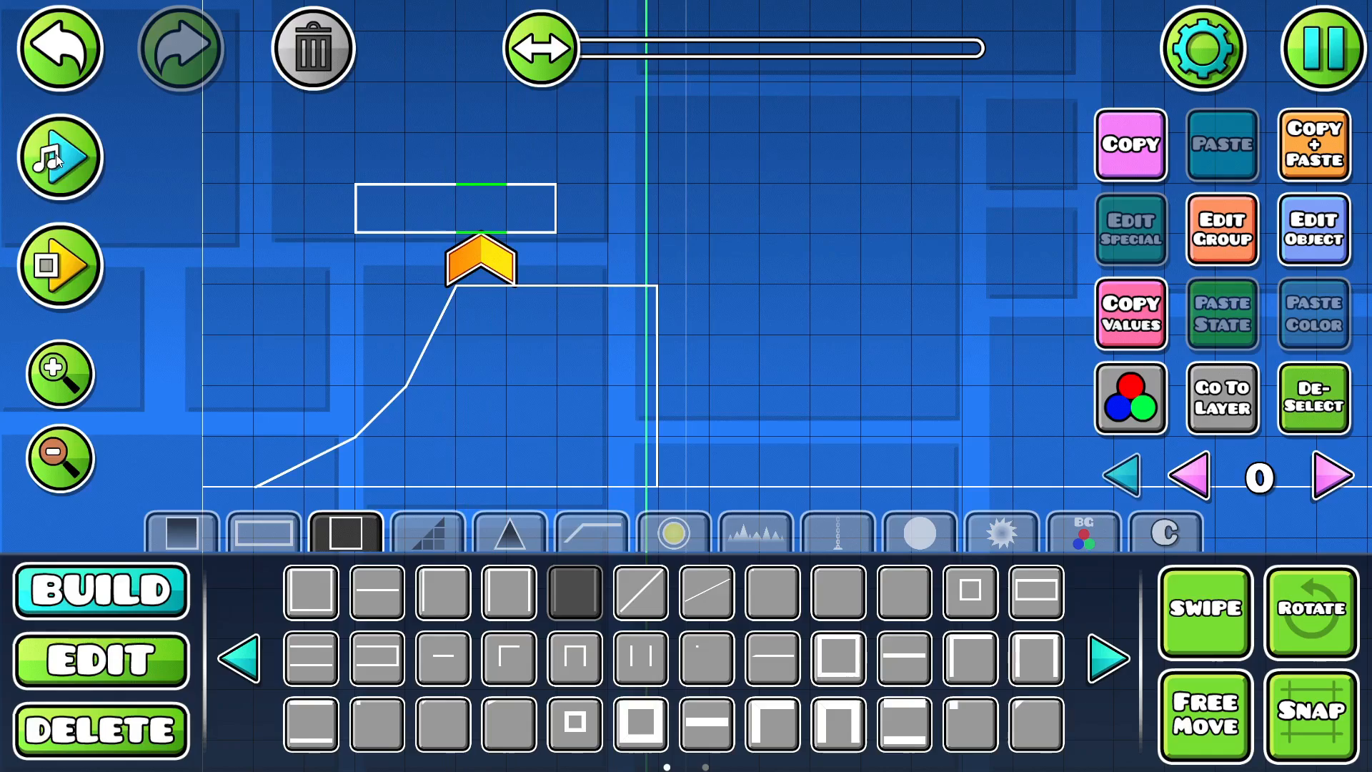
left_click(60, 265)
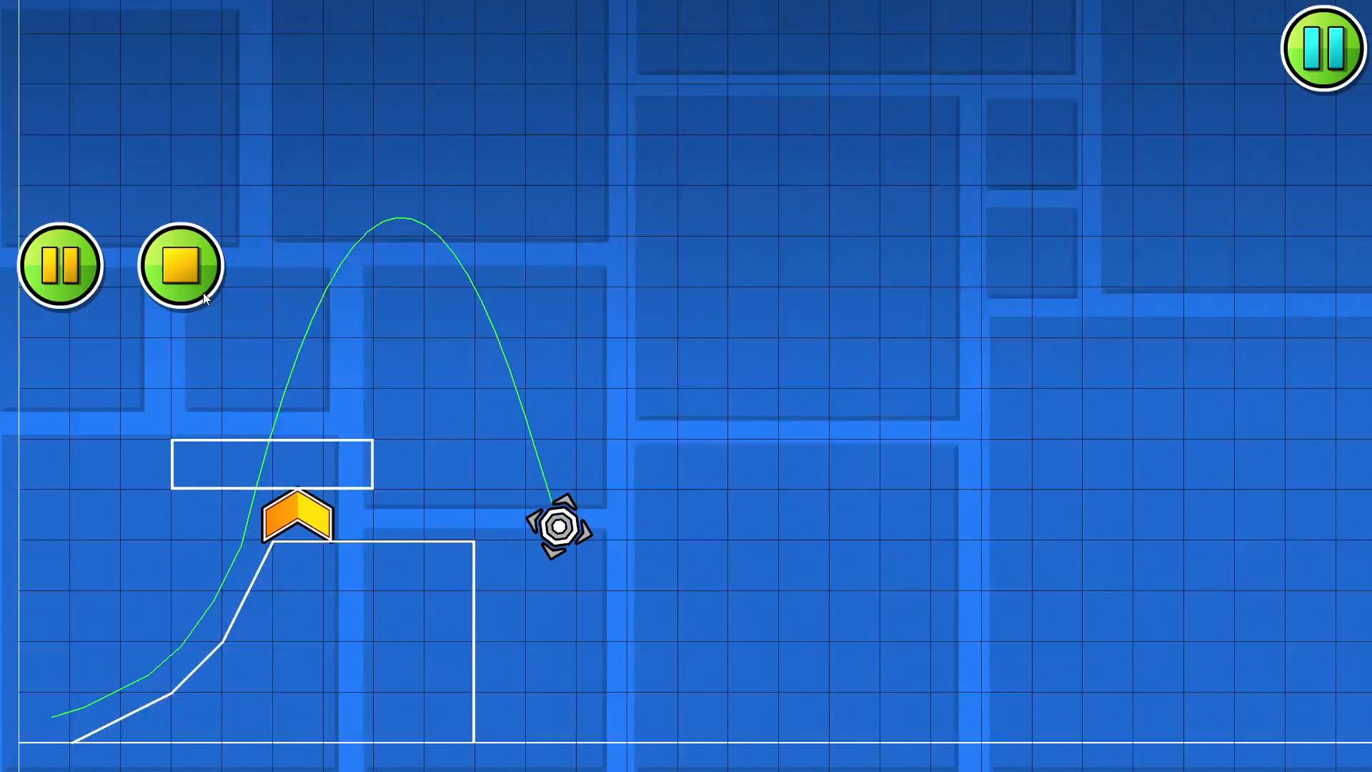
left_click(180, 267)
left_click_drag(166, 292, 452, 365)
- Place four H blocks along the floating platform above the speed portal and playtest the section
left_click(101, 589)
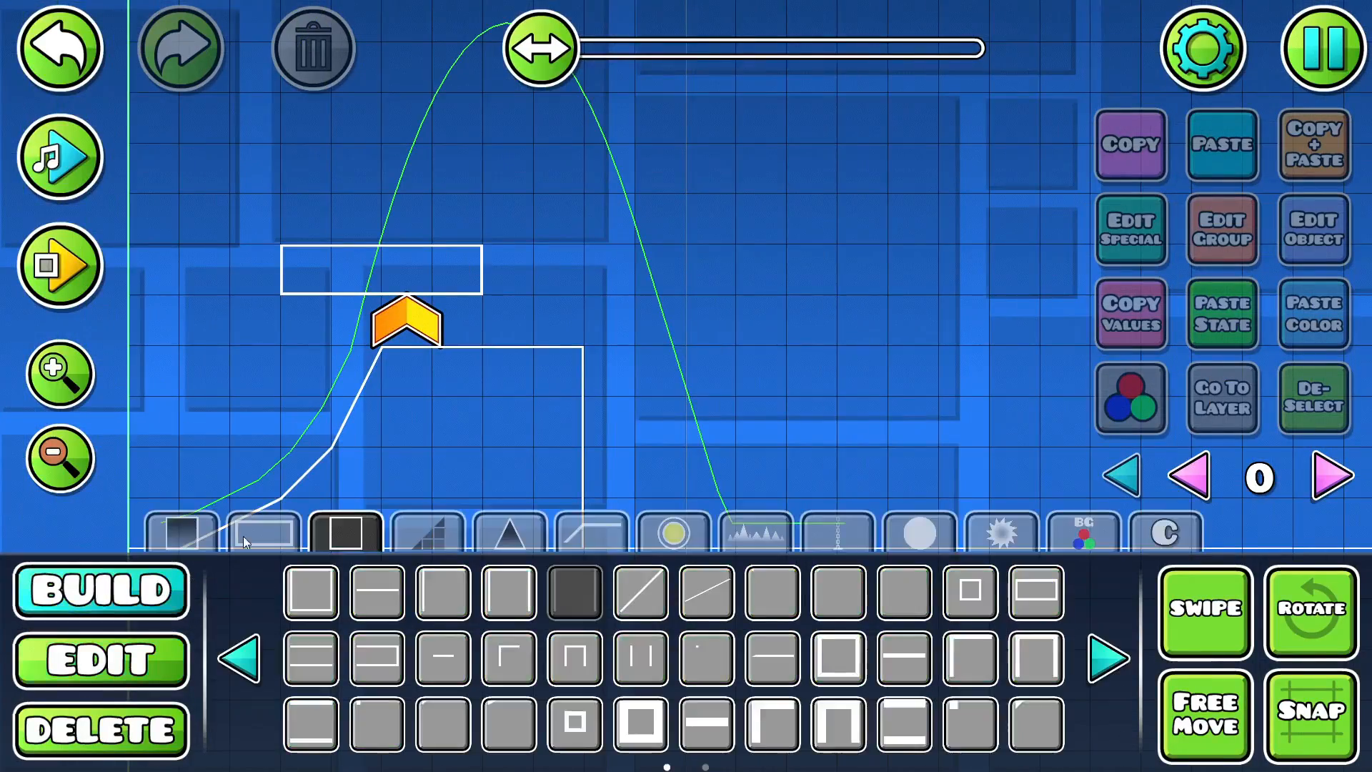
left_click(674, 532)
left_click(1108, 658)
left_click(1108, 658)
left_click(907, 658)
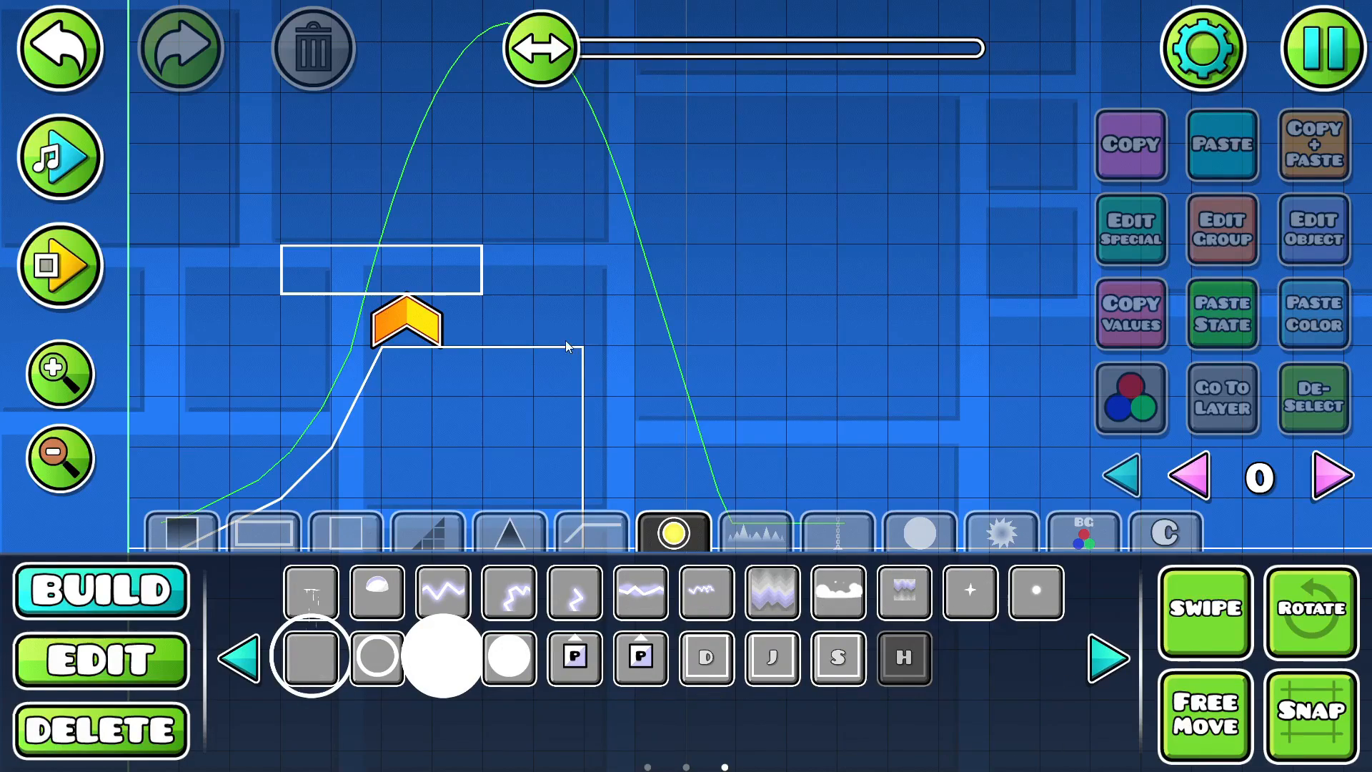
left_click(457, 271)
left_click(406, 270)
left_click(356, 271)
left_click(307, 271)
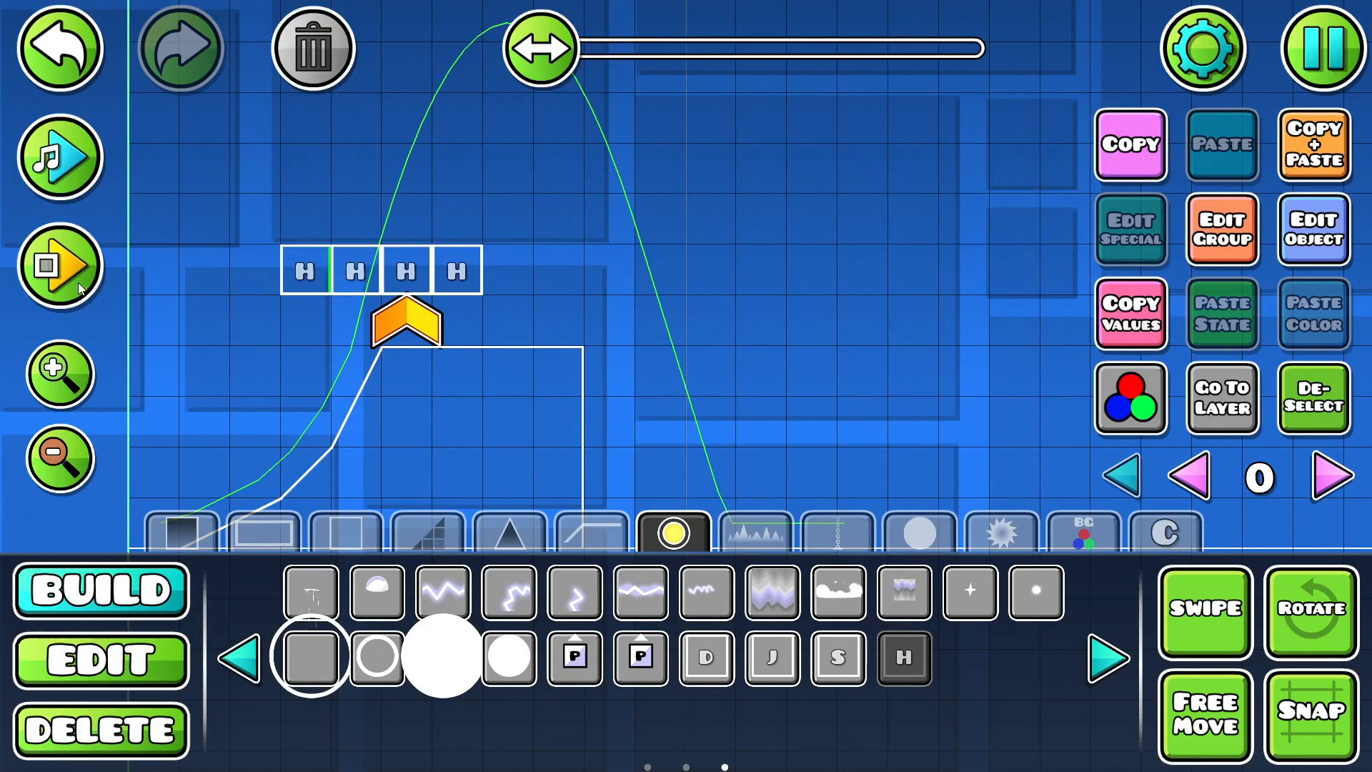
left_click(63, 260)
left_click(182, 276)
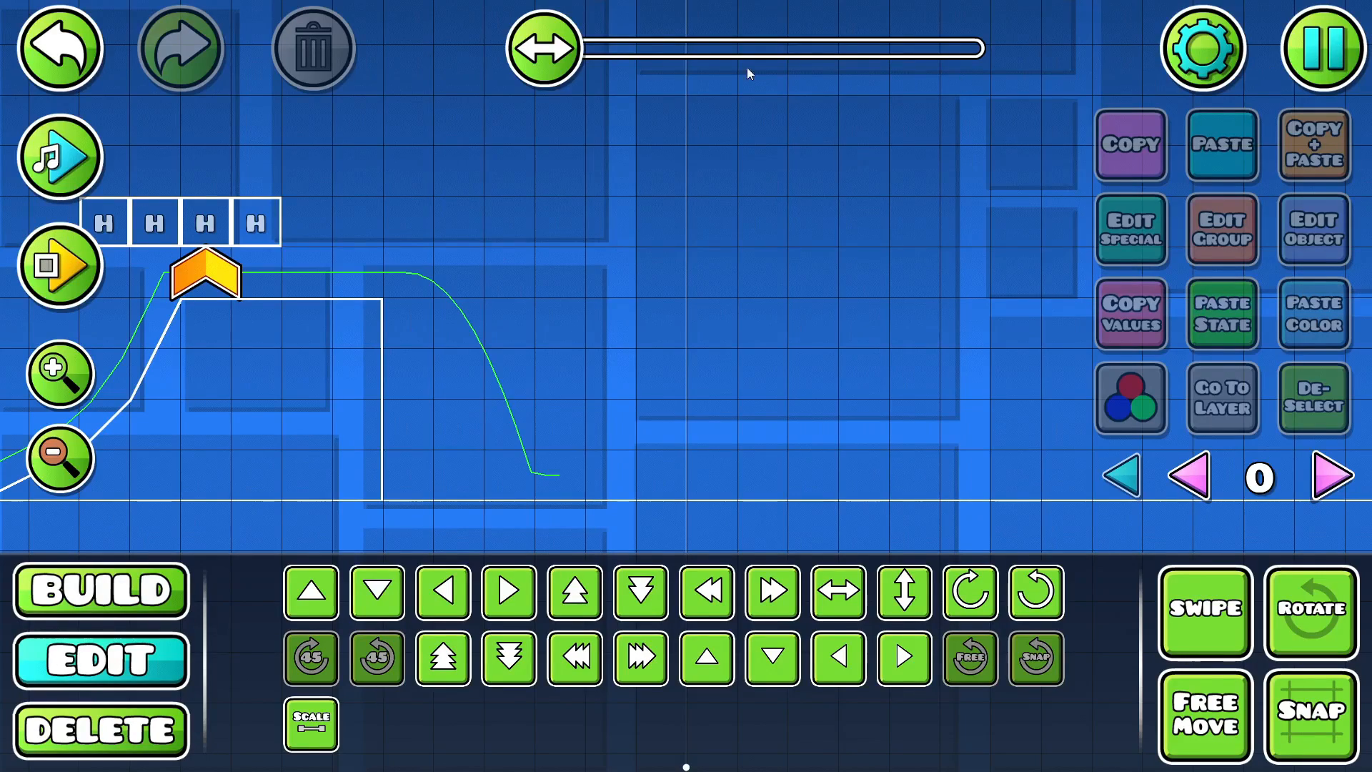
- Rotate the orange speed portal 90 degrees clockwise so it faces forward, and playtest the start
left_click(209, 266)
key("e")
key("Return")
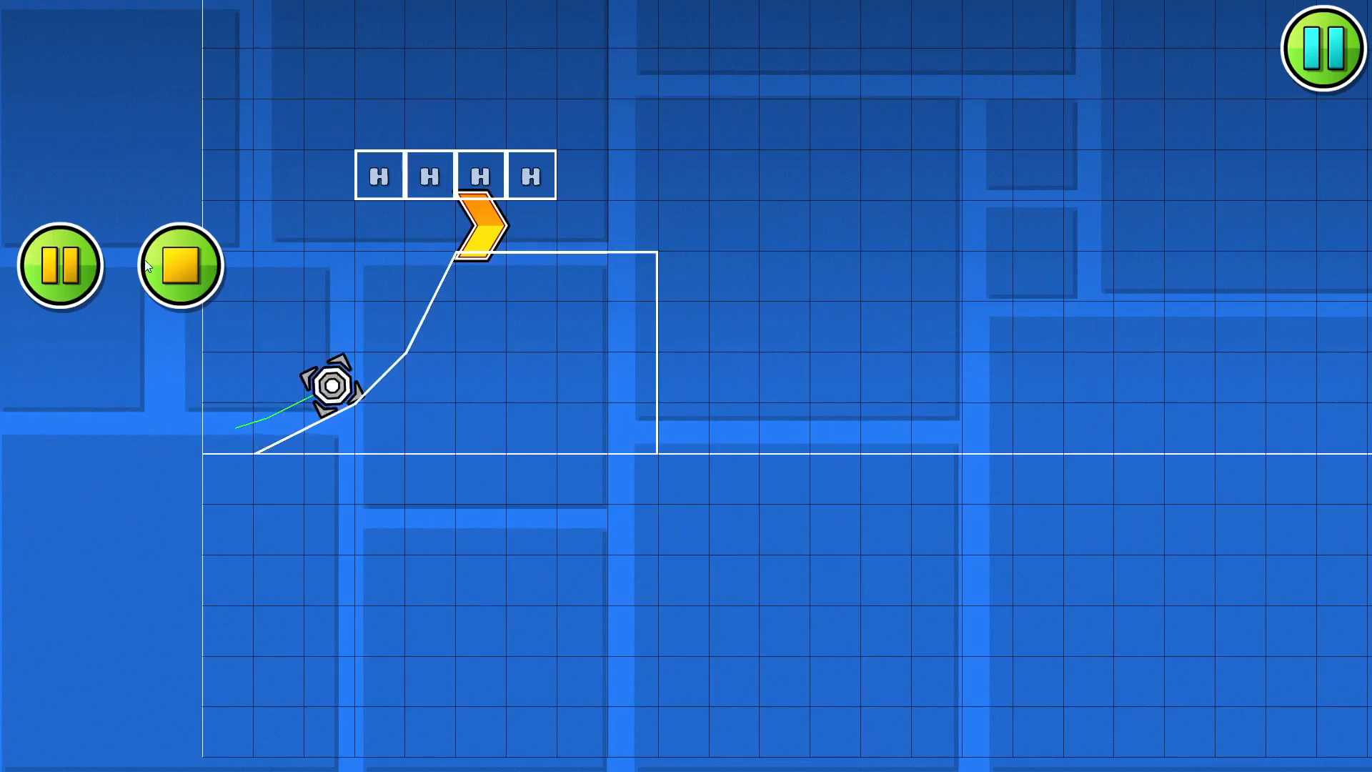
key("Return")
- Check the song timing at the end of the raised block and playtest the jump off its edge
left_click(58, 161)
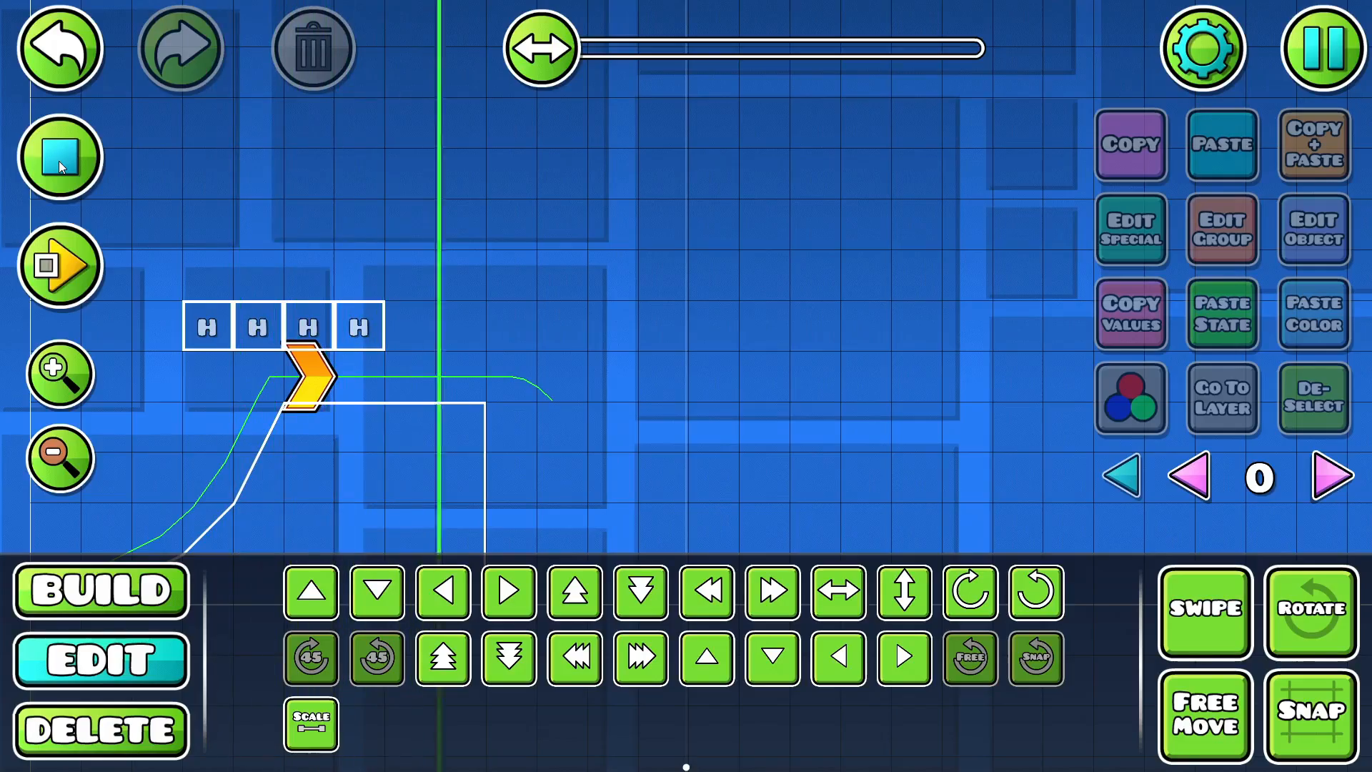
left_click(60, 260)
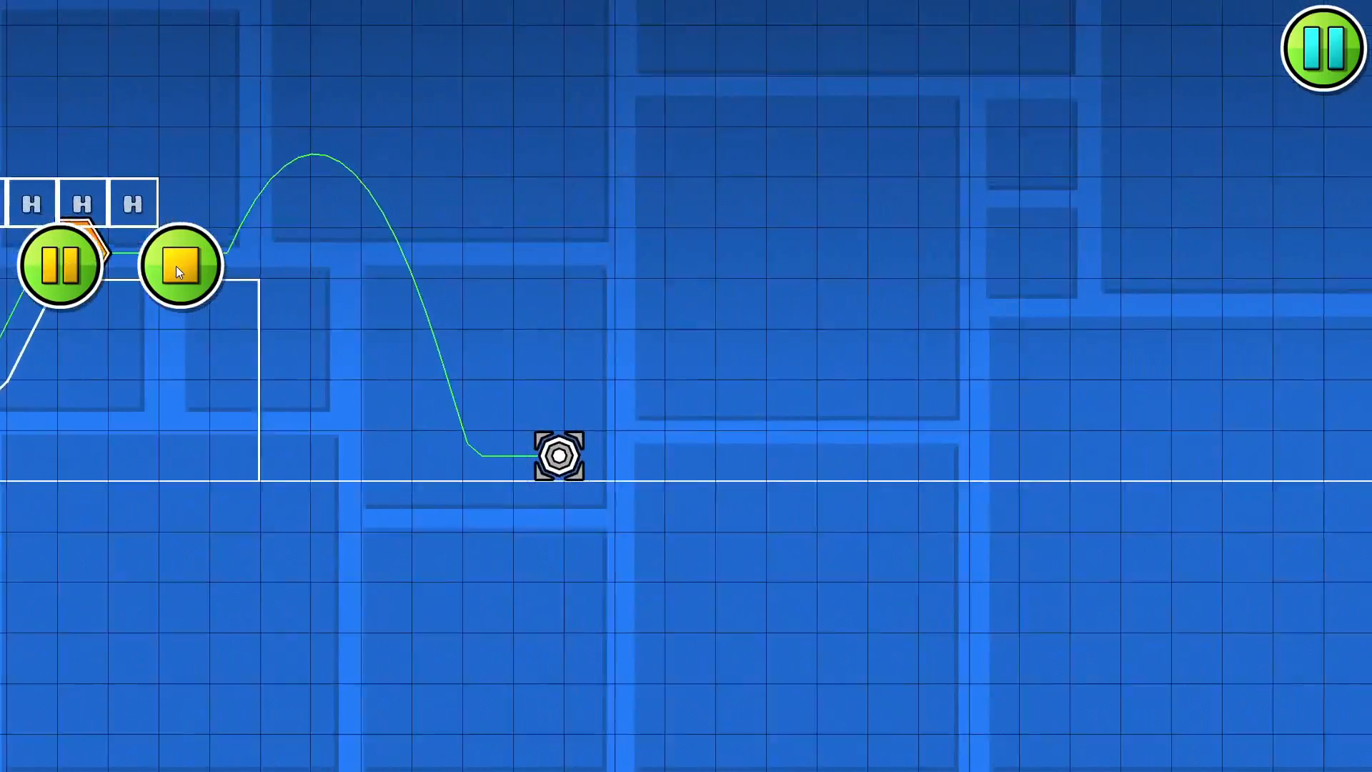
left_click(181, 264)
left_click_drag(421, 233, 298, 221)
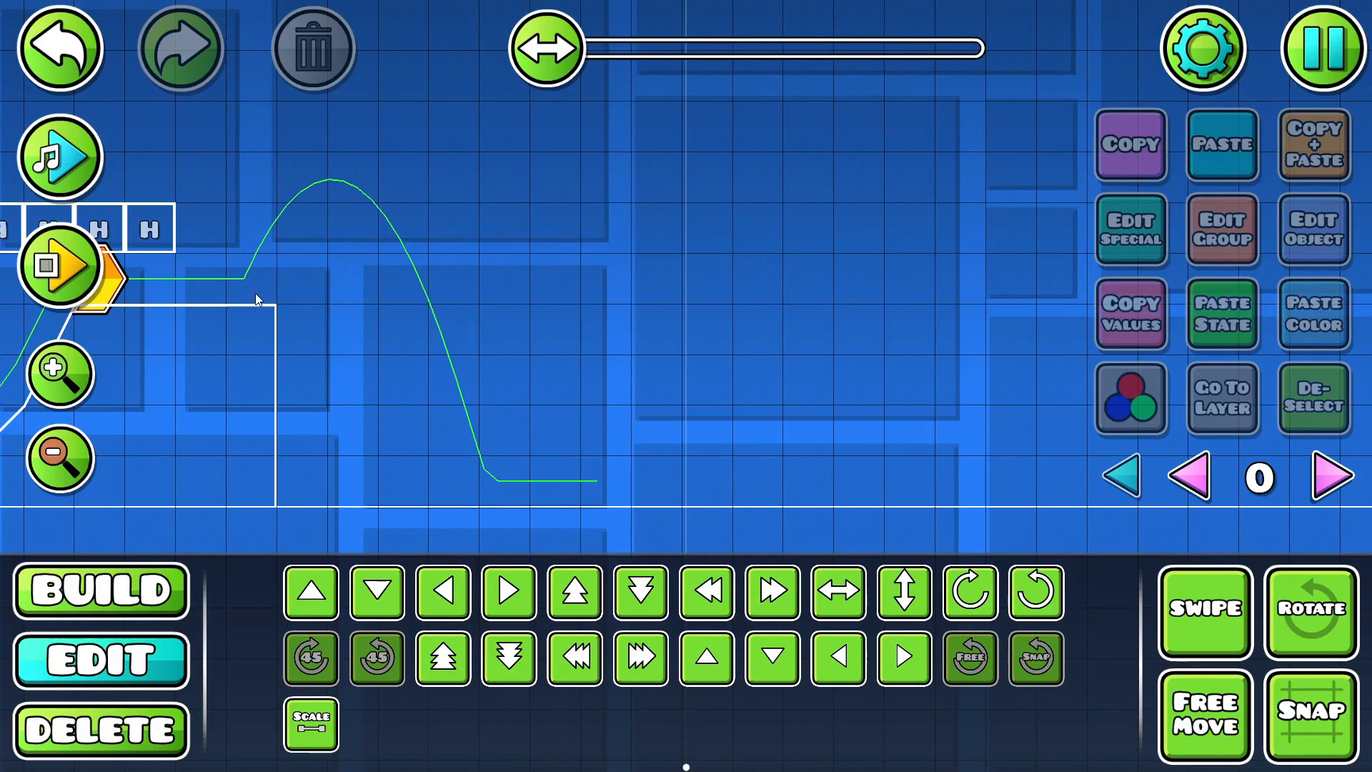
left_click(69, 166)
left_click(69, 166)
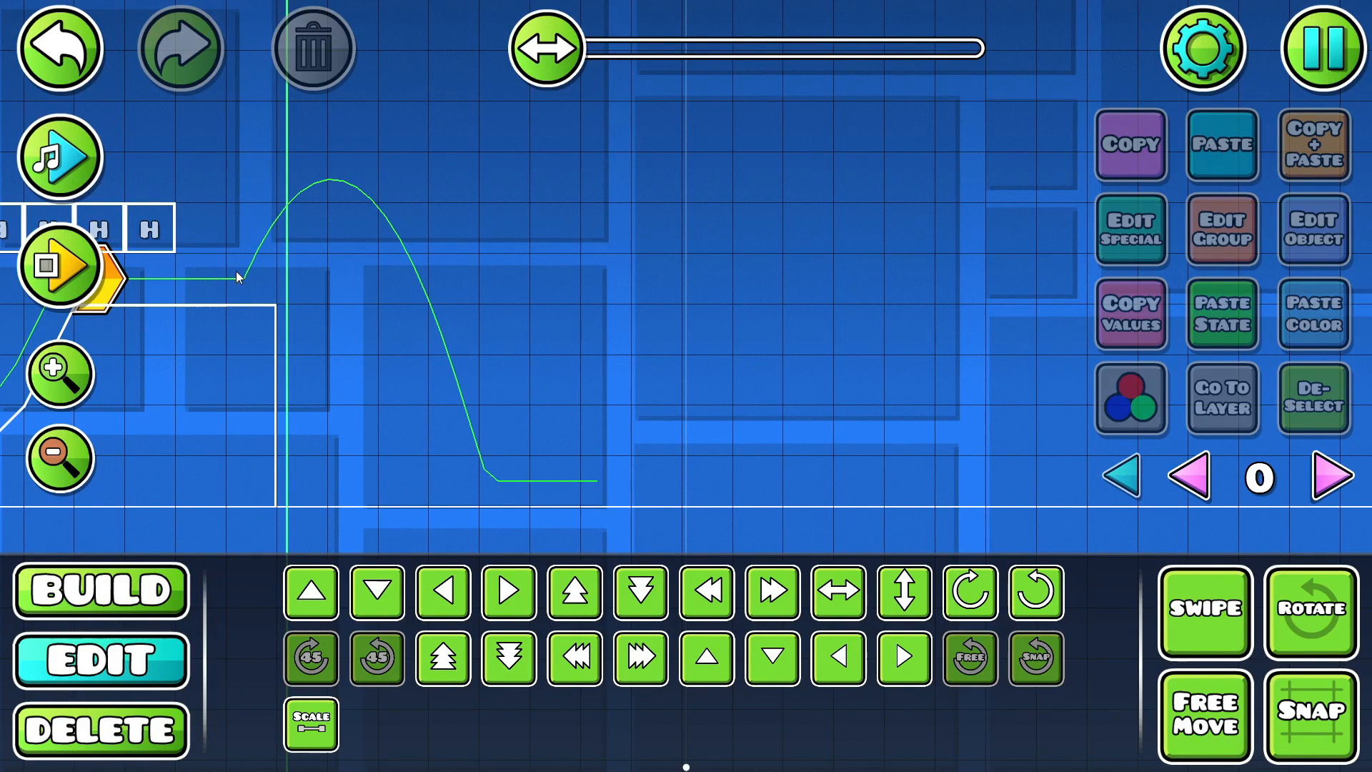
left_click_drag(236, 272, 487, 254)
- Place a spike just below the far edge of the raised block and rotate it to point forward
left_click(135, 583)
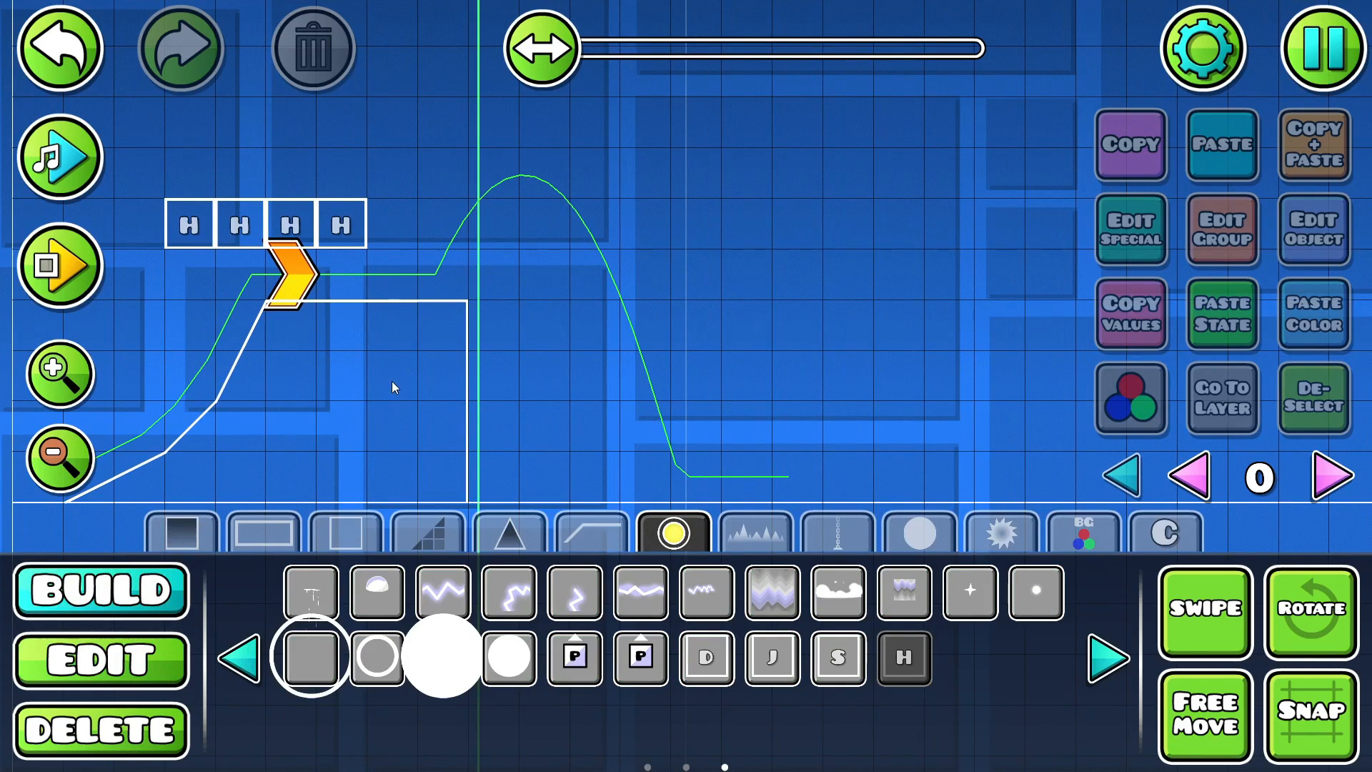
left_click_drag(468, 90, 480, 228)
left_click(506, 535)
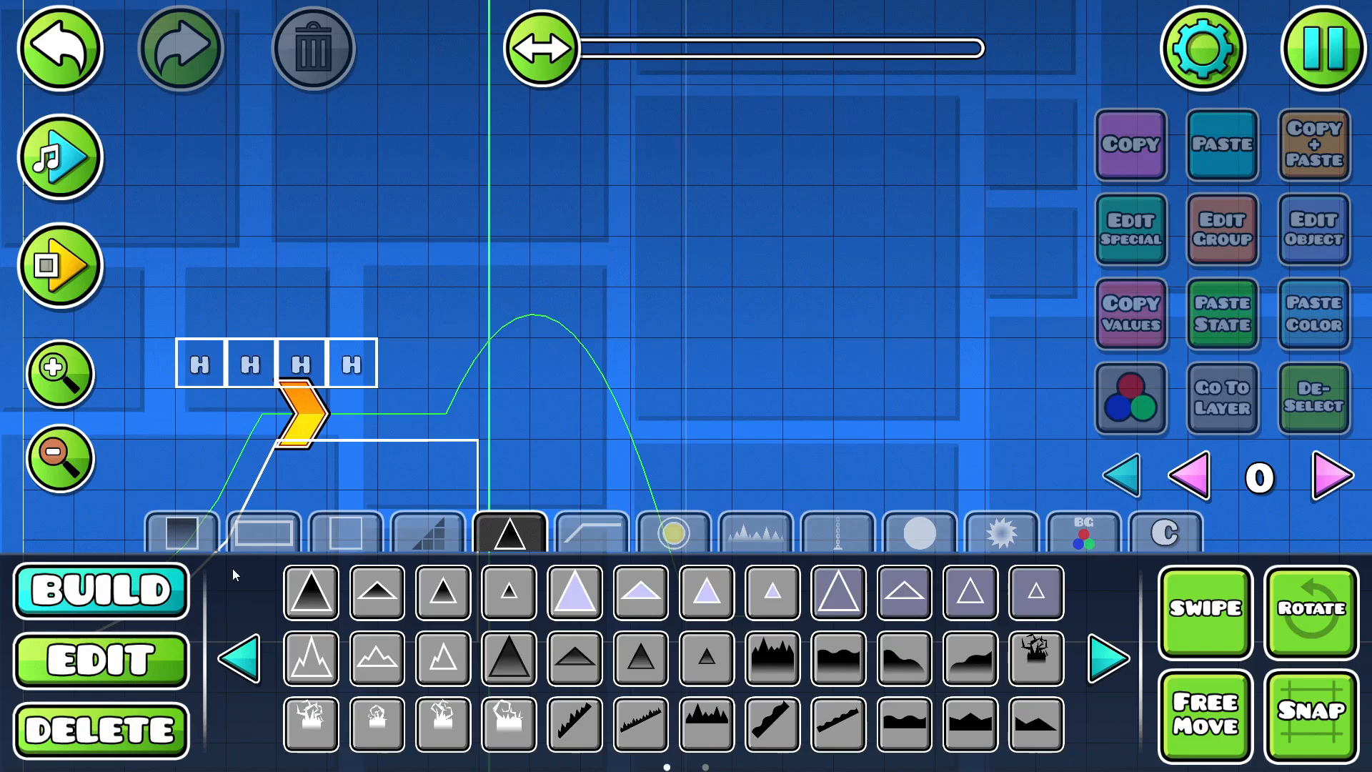
left_click_drag(460, 343, 453, 296)
left_click(489, 406)
key("q")
key("q")
key("q")
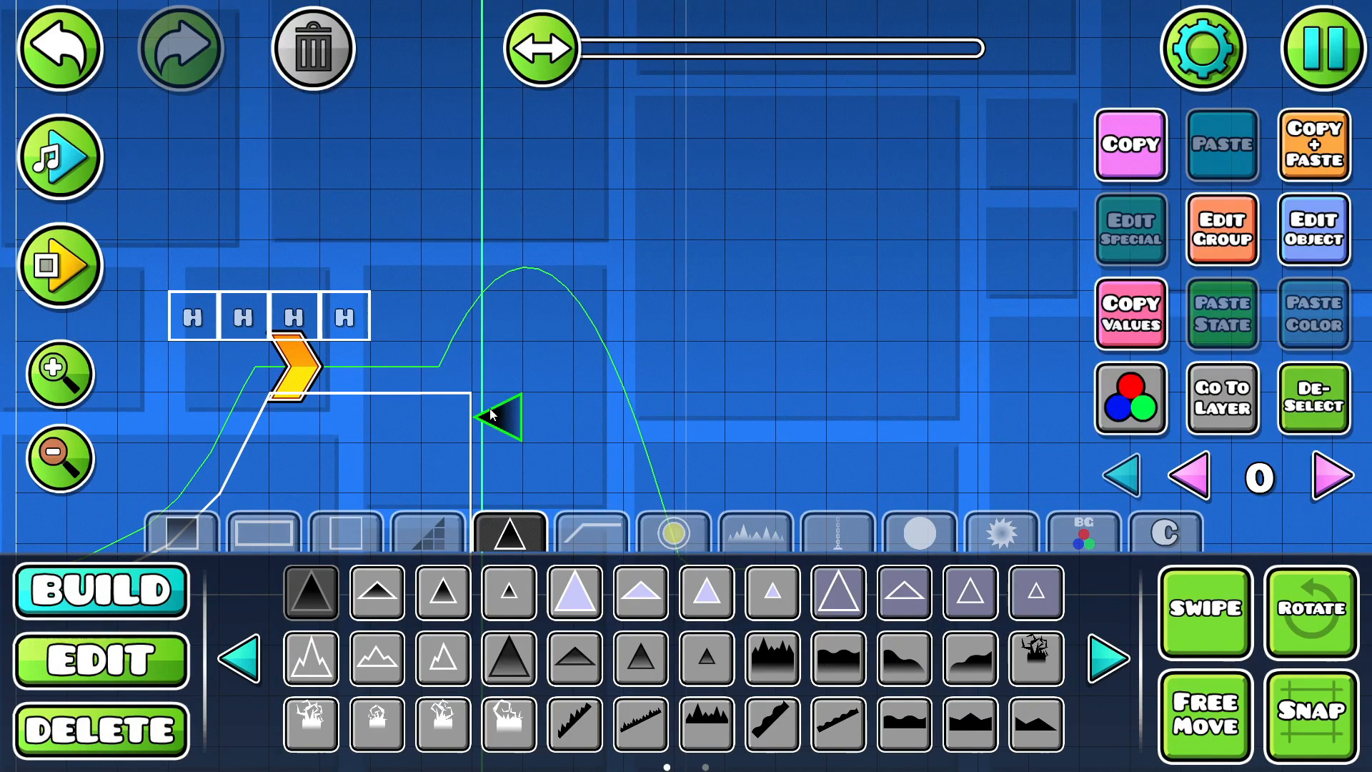
- Add a second spike above the edge spike, rotate it to point backward, and nudge it down against the first
left_click(503, 374)
key("q")
key("q")
key("shift+s")
key("shift+s")
key("shift+s")
key("shift+s")
key("shift+s")
key("shift+s")
key("shift+s")
key("shift+s")
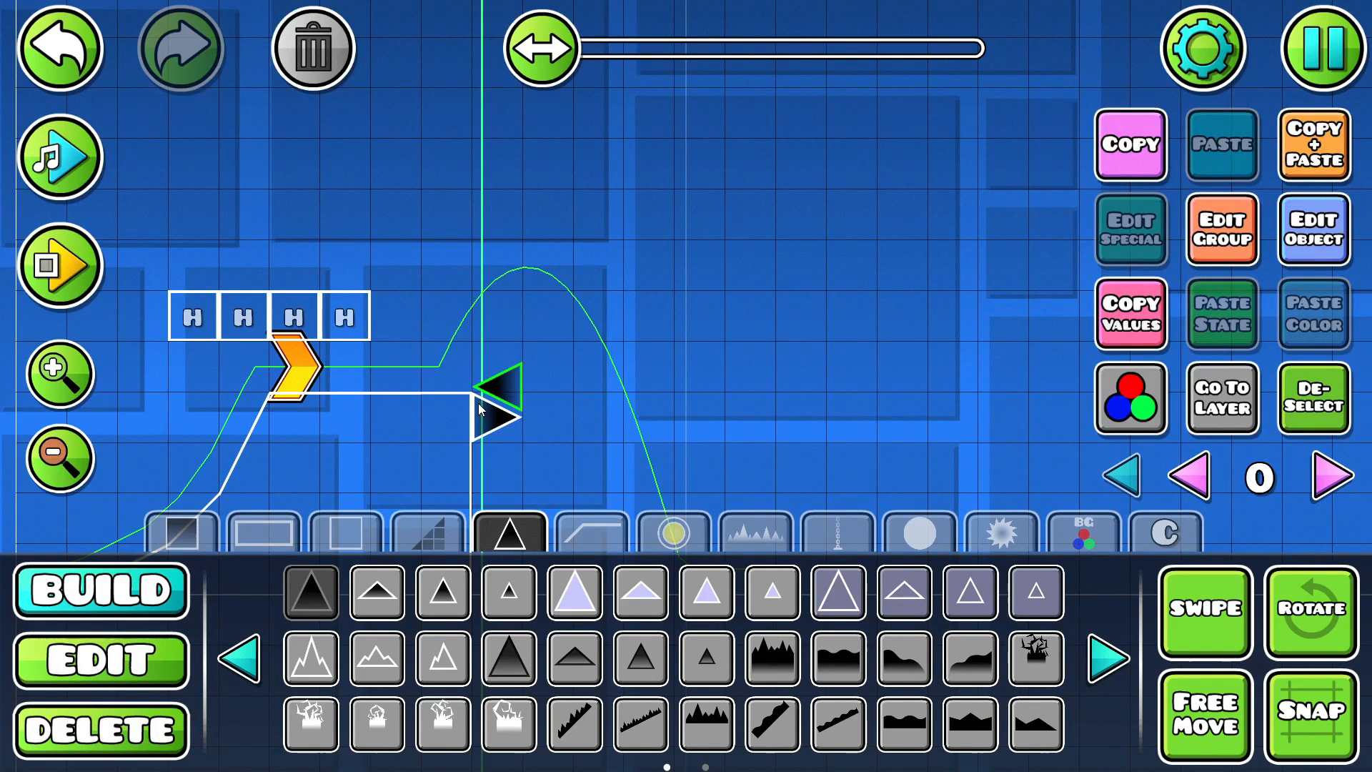
key("2")
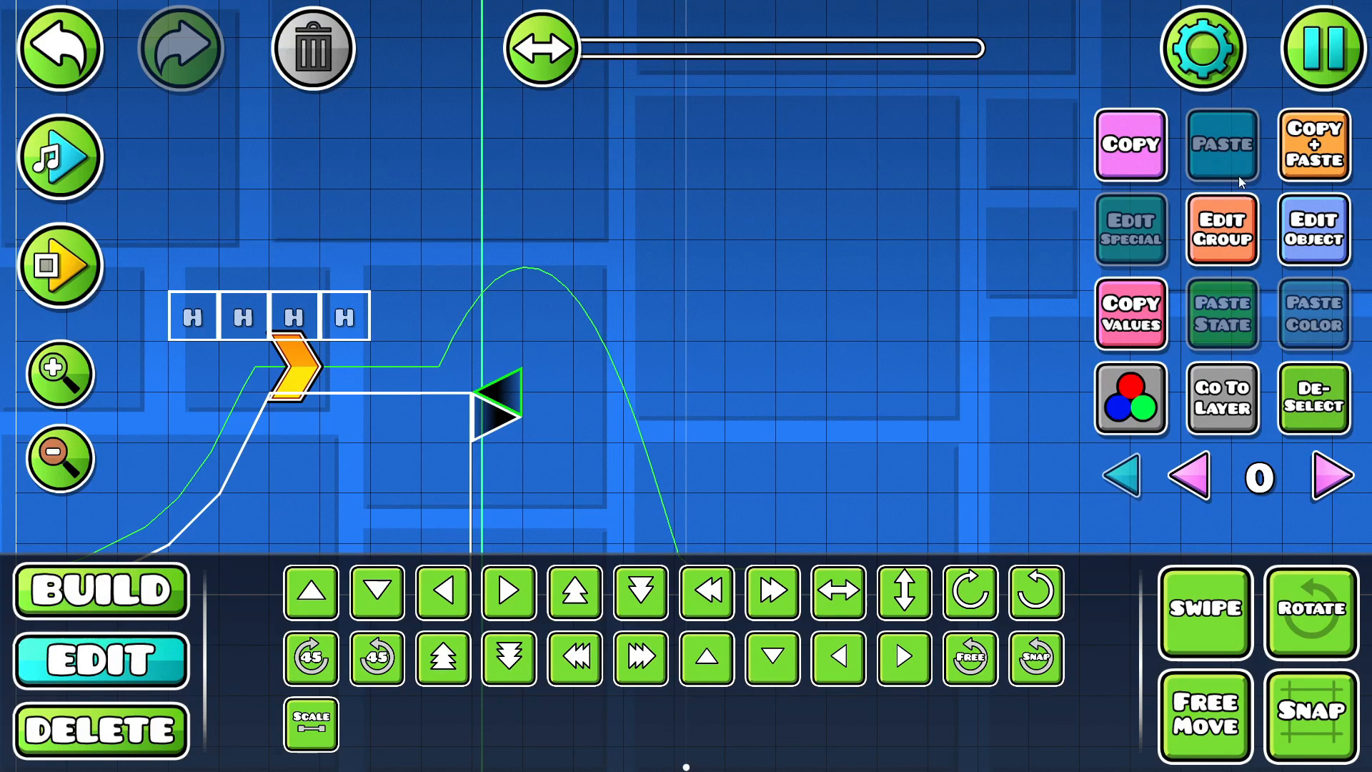
left_click(480, 423)
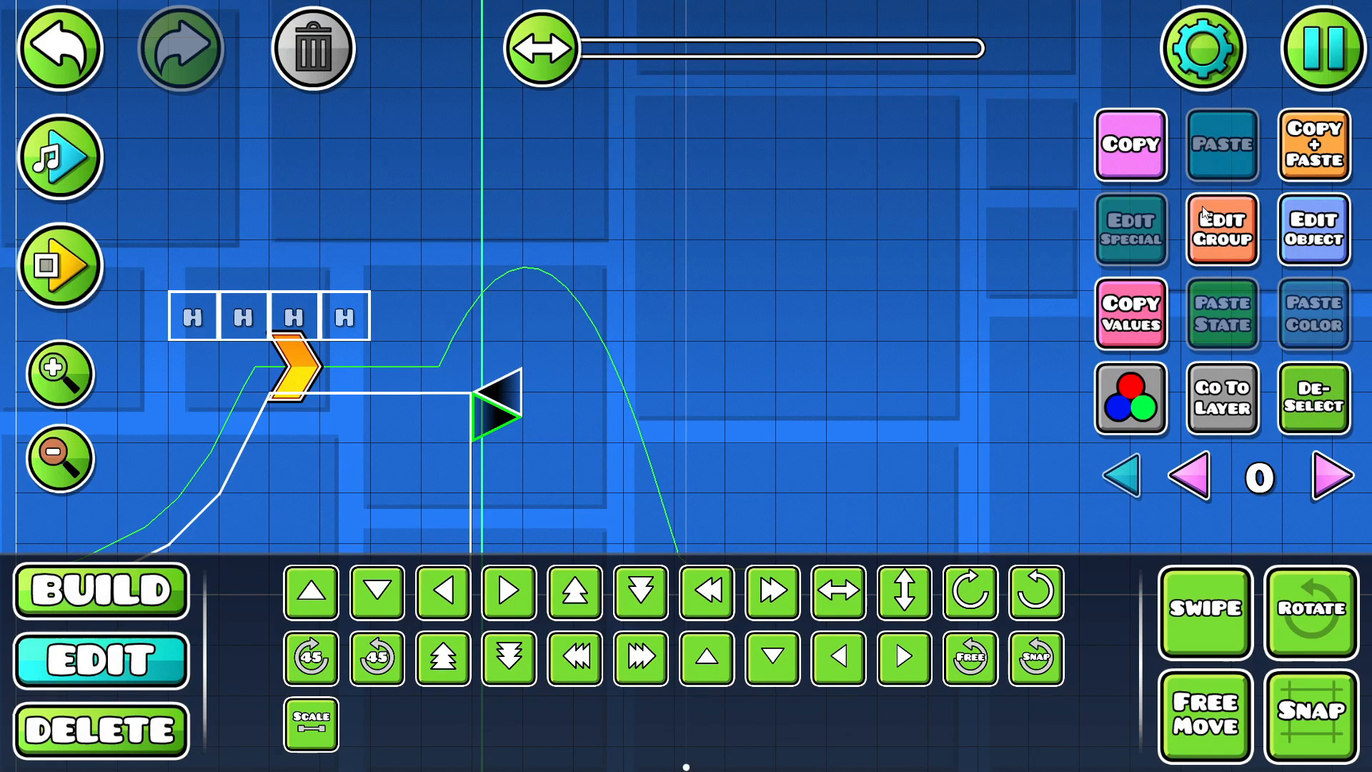
left_click(1292, 156)
key("w")
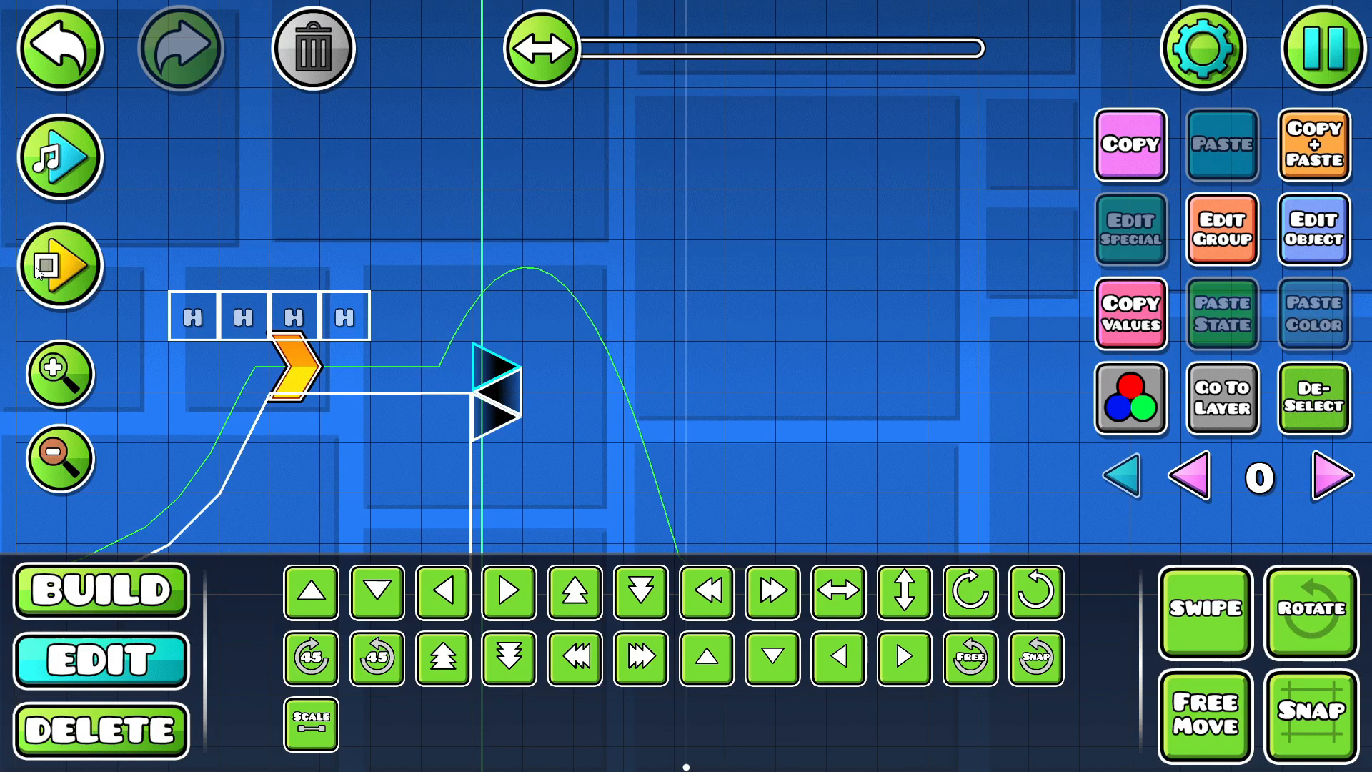
key("w")
left_click(315, 50)
- Playtest the jump over the two spikes at the raised block's edge
left_click(60, 265)
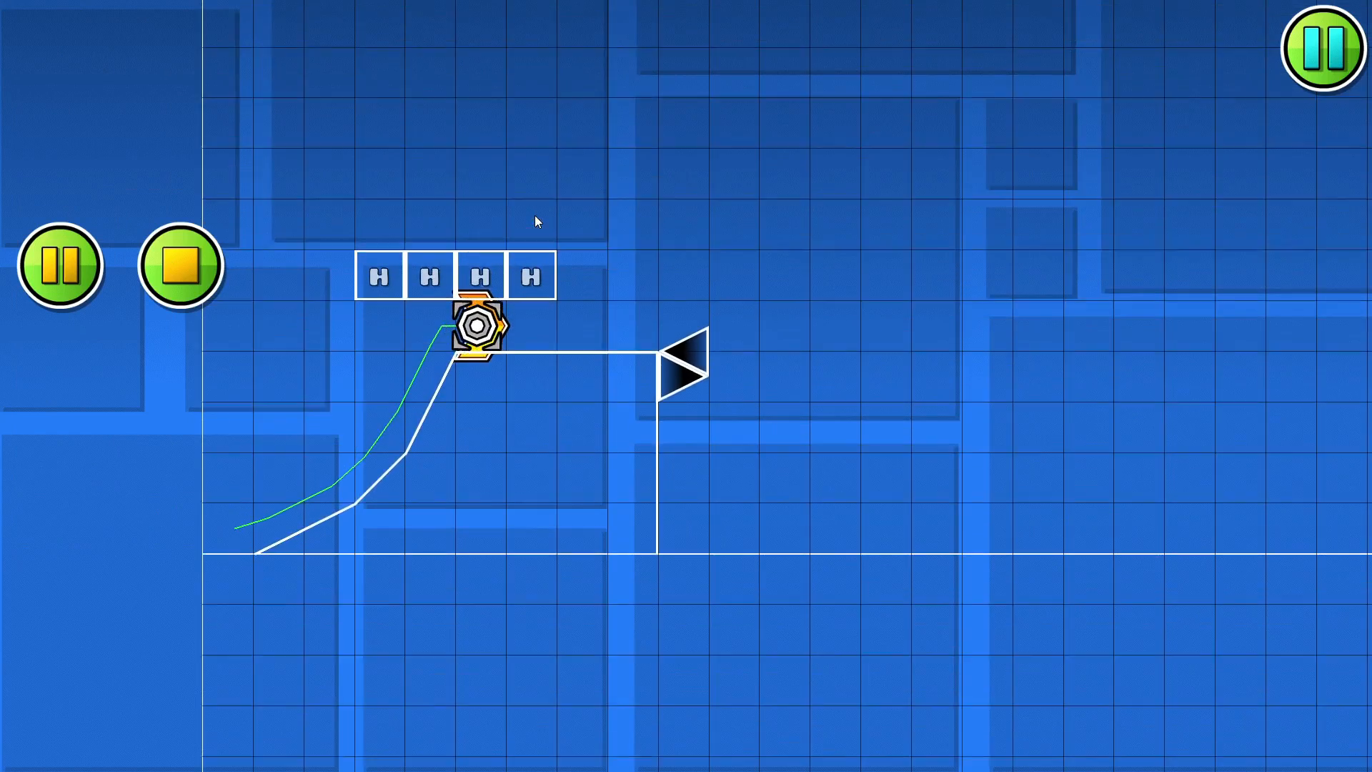
left_click(533, 216)
left_click(207, 259)
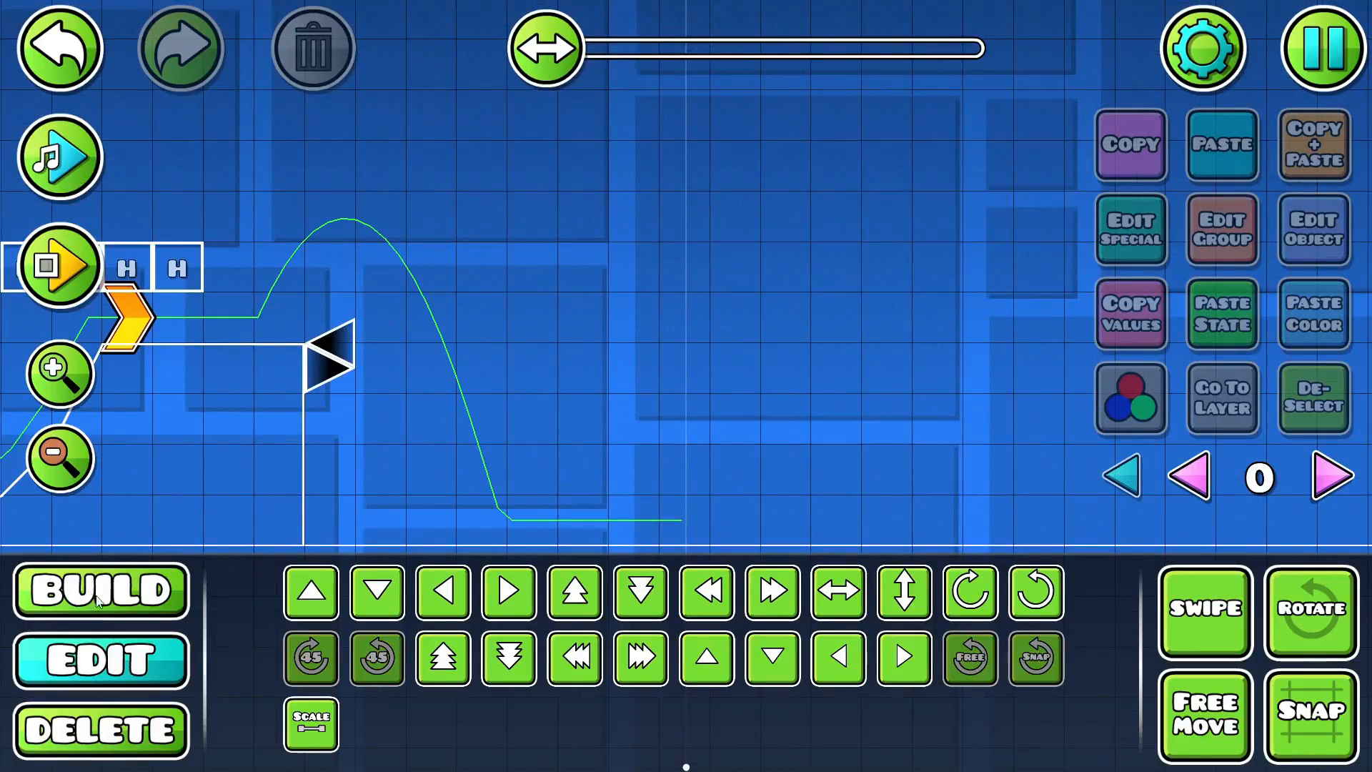
- Place a forward-pointing spike at the end of the H block row and playtest the jump beneath it
left_click(98, 601)
left_click(323, 341)
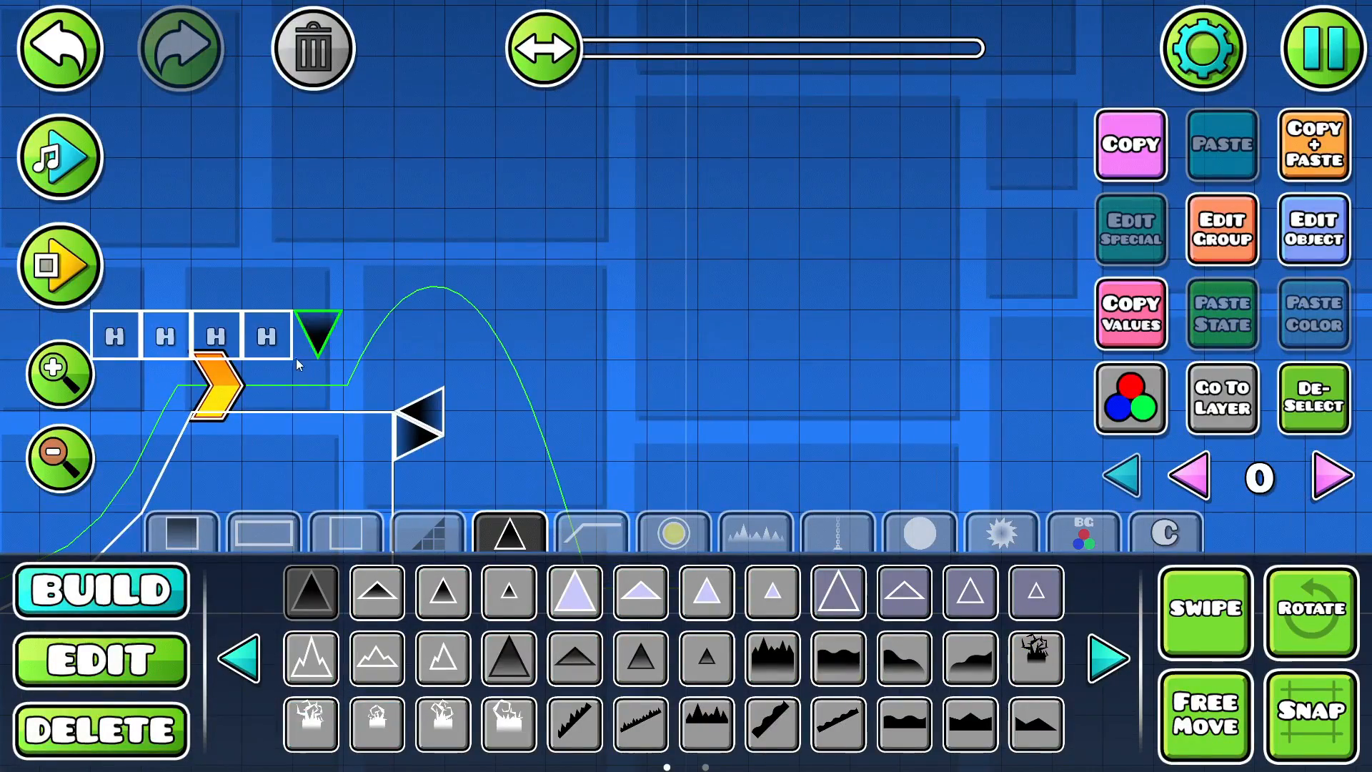
key("q")
left_click_drag(315, 343, 483, 347)
left_click(77, 272)
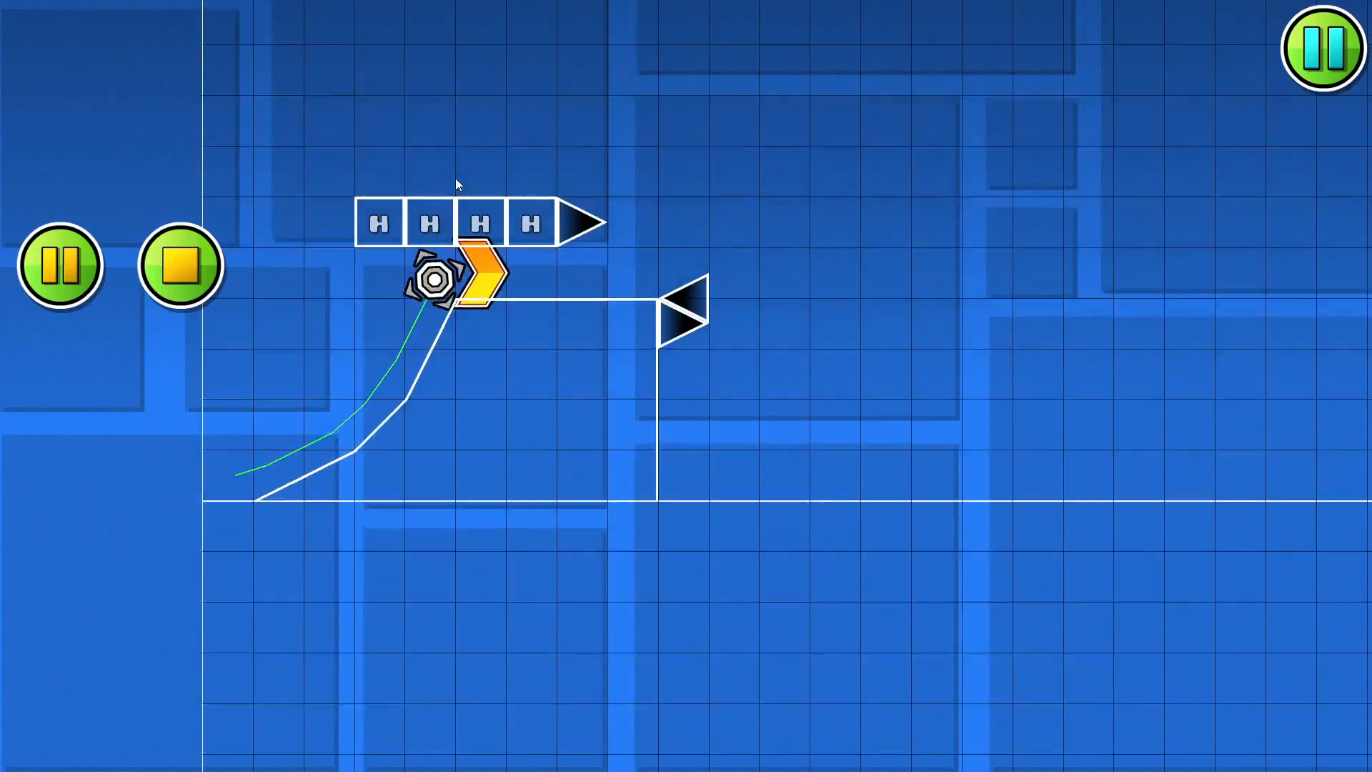
left_click(513, 178)
left_click(182, 264)
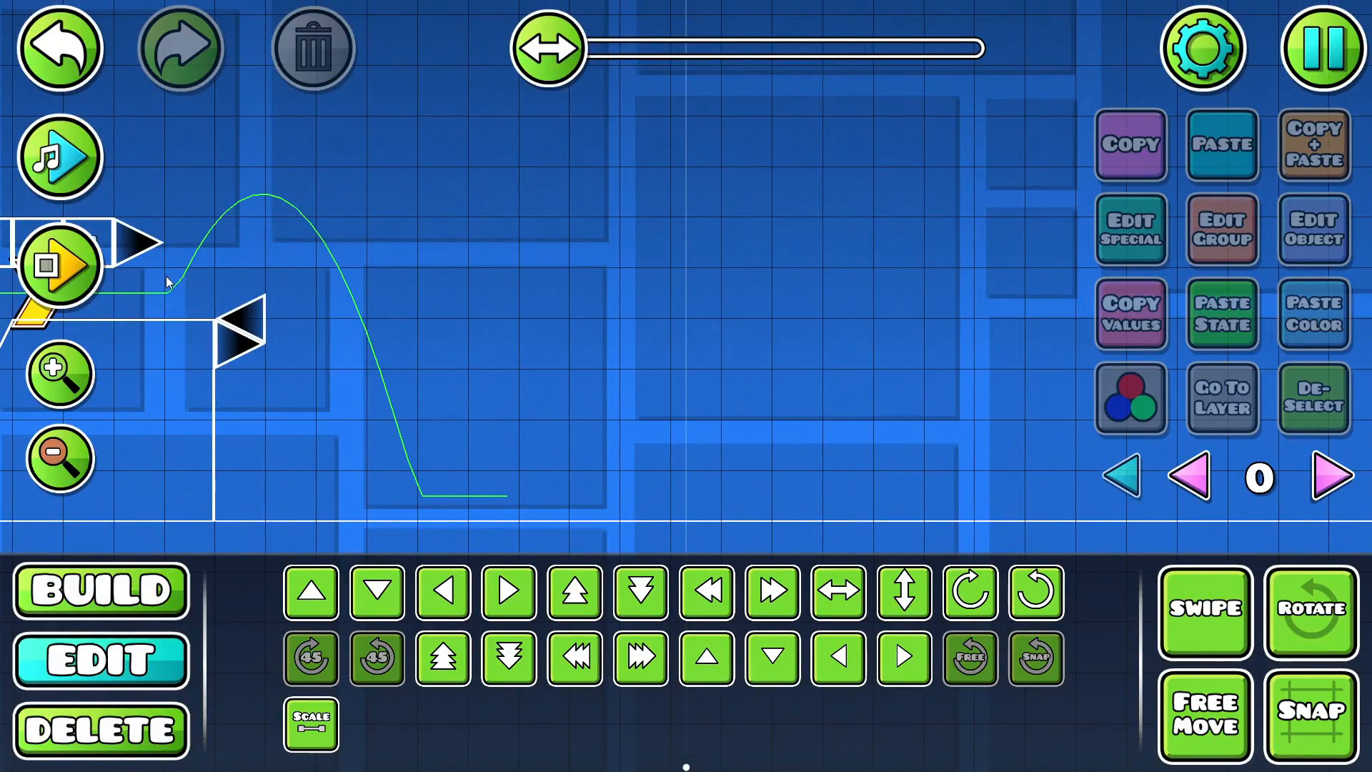
- Play back the song past the edge spikes to find the next beat along the jump path
left_click(118, 576)
left_click_drag(248, 367, 426, 388)
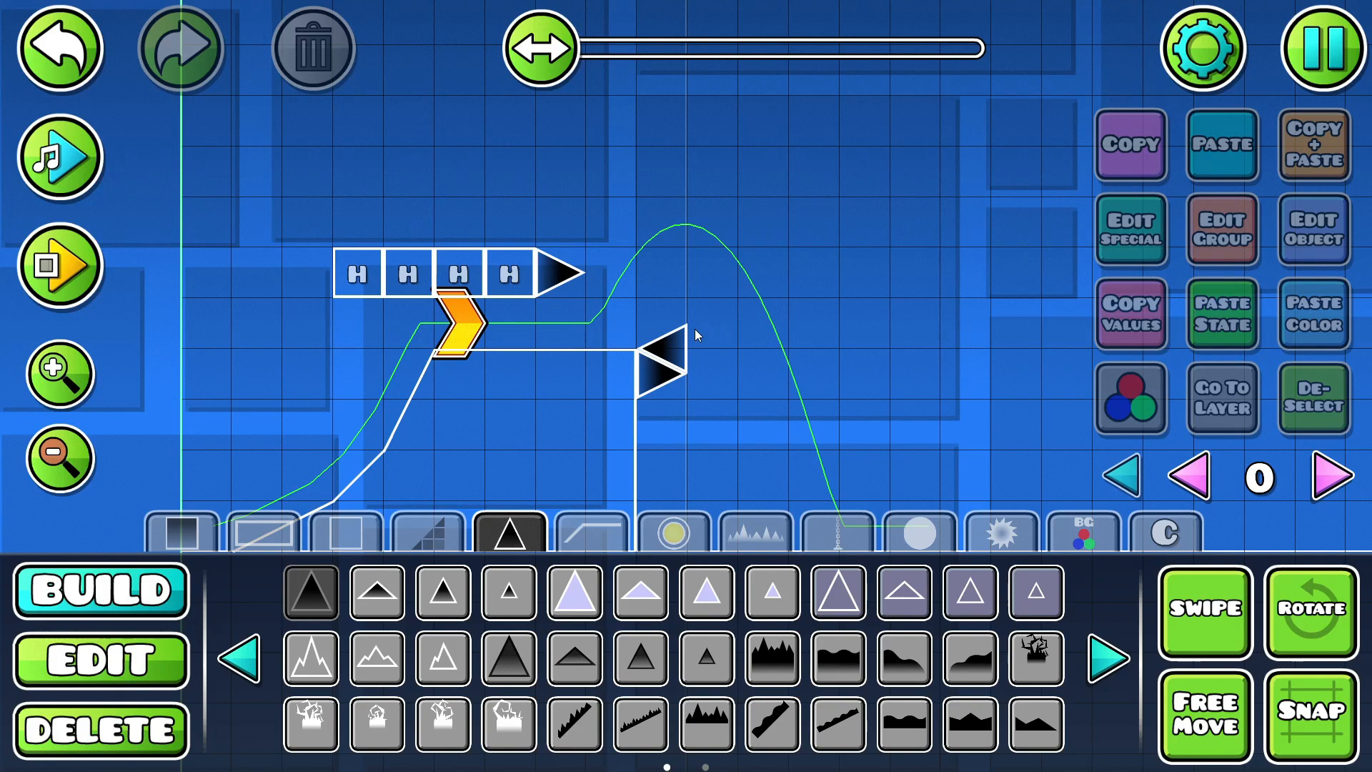
left_click_drag(712, 291, 213, 246)
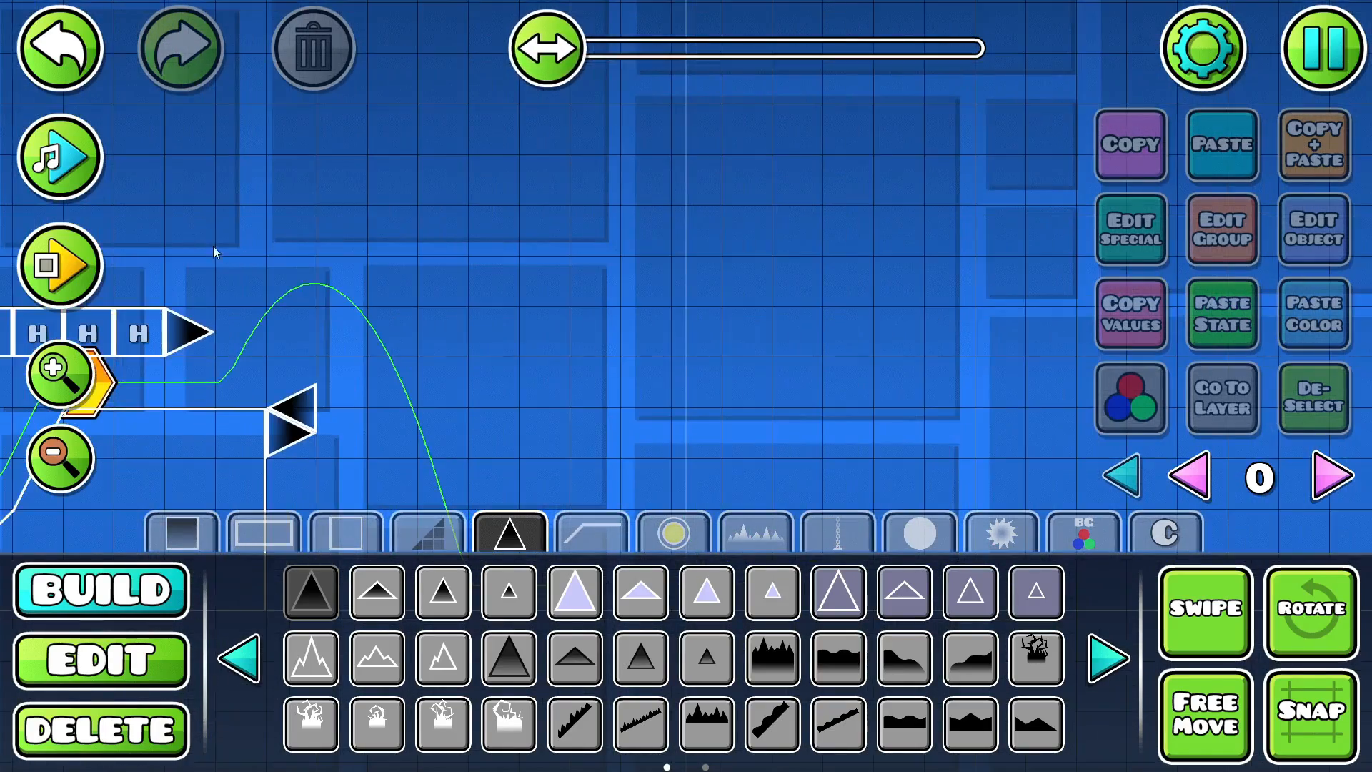
left_click(71, 160)
left_click(67, 162)
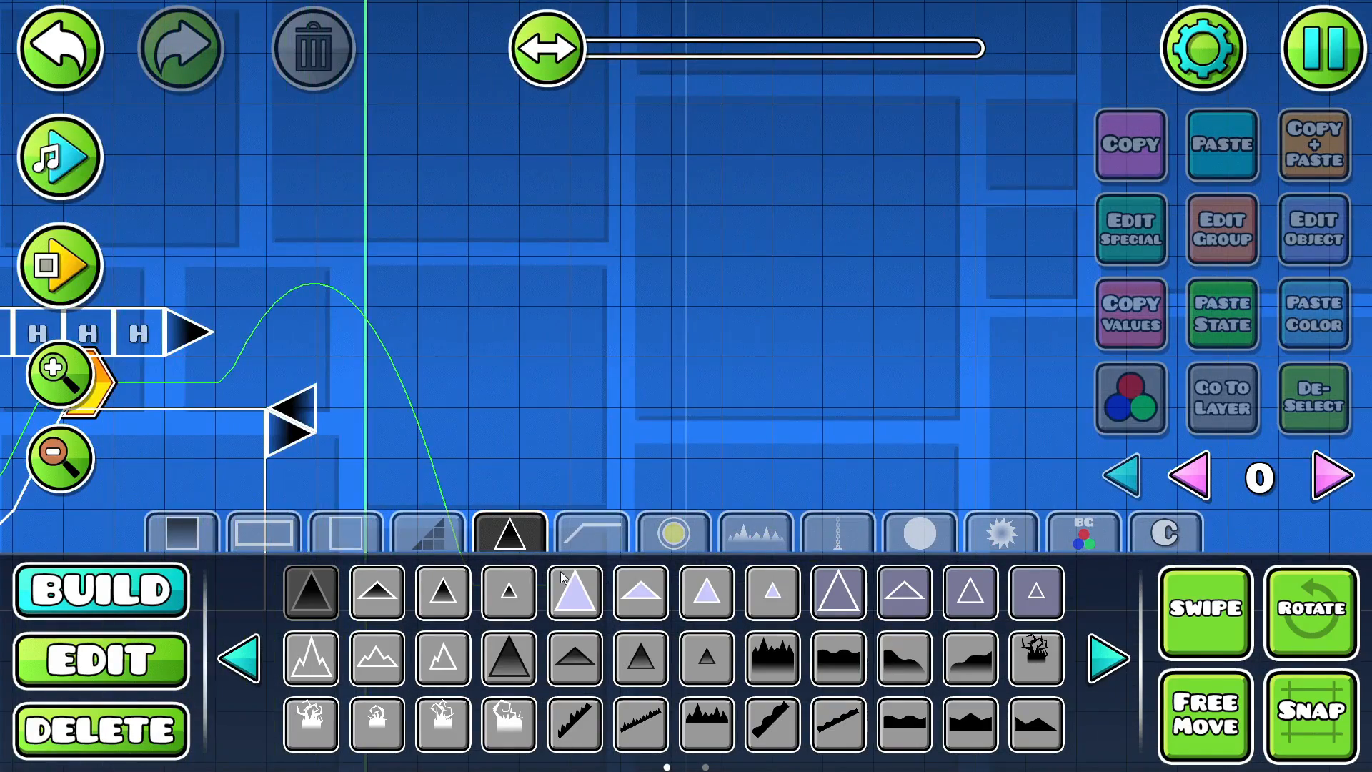
- Place a black orb near the peak of the jump past the edge spikes and playtest the drop it causes
left_click(675, 545)
left_click(247, 655)
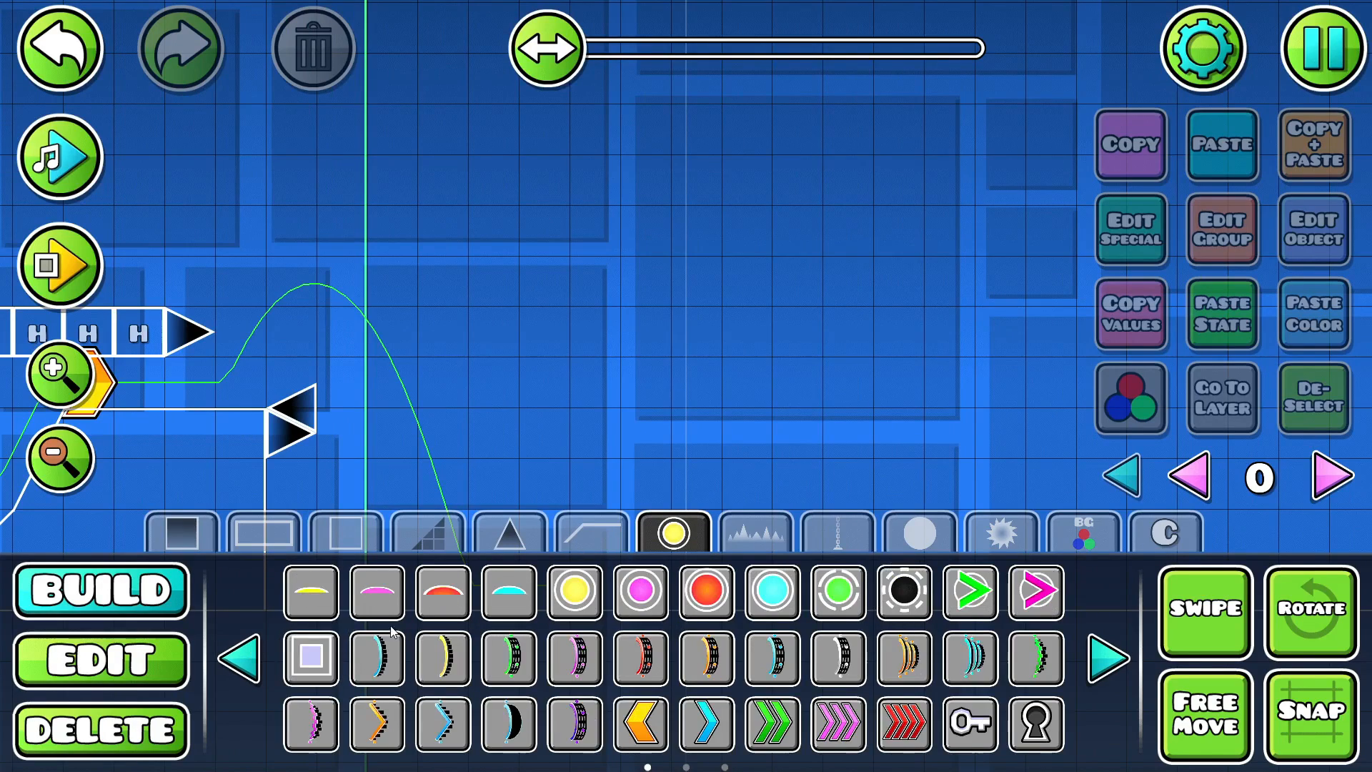
left_click(834, 581)
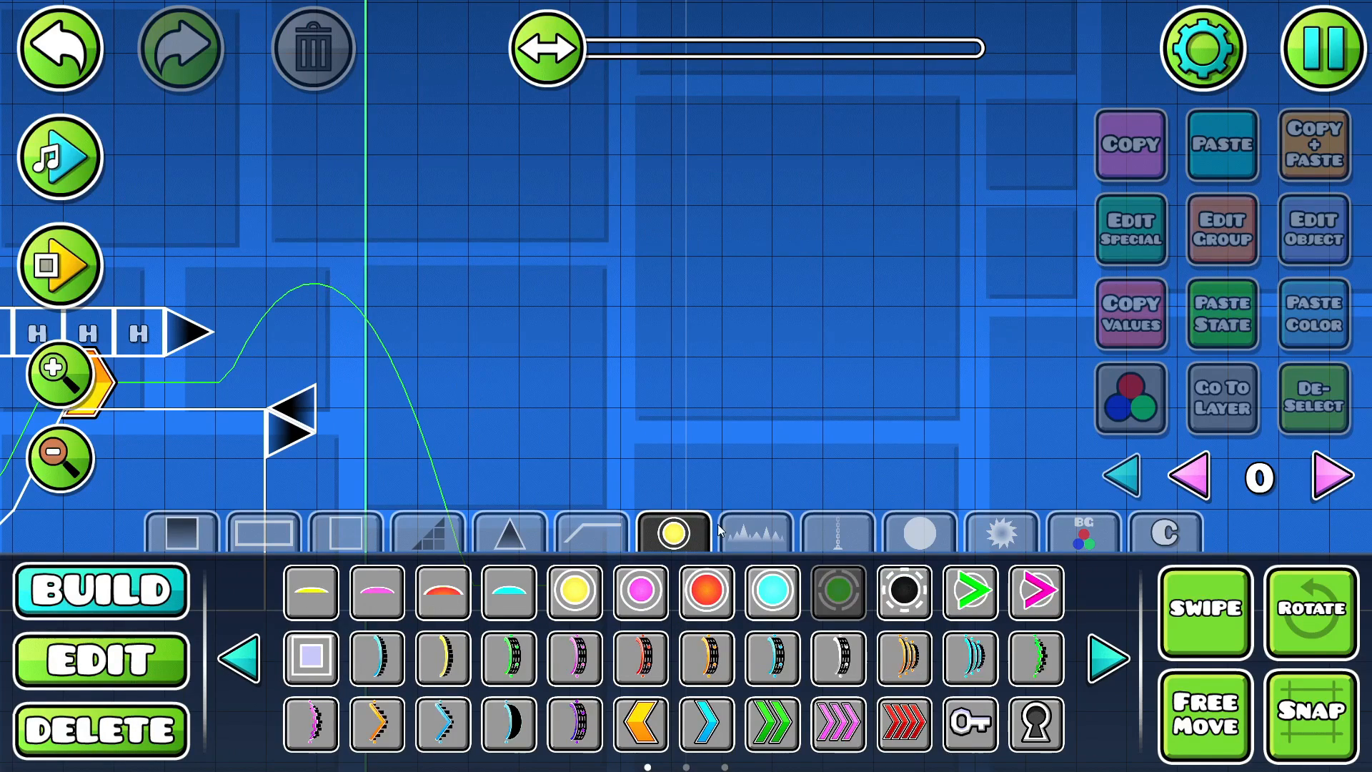
left_click(904, 591)
left_click(343, 284)
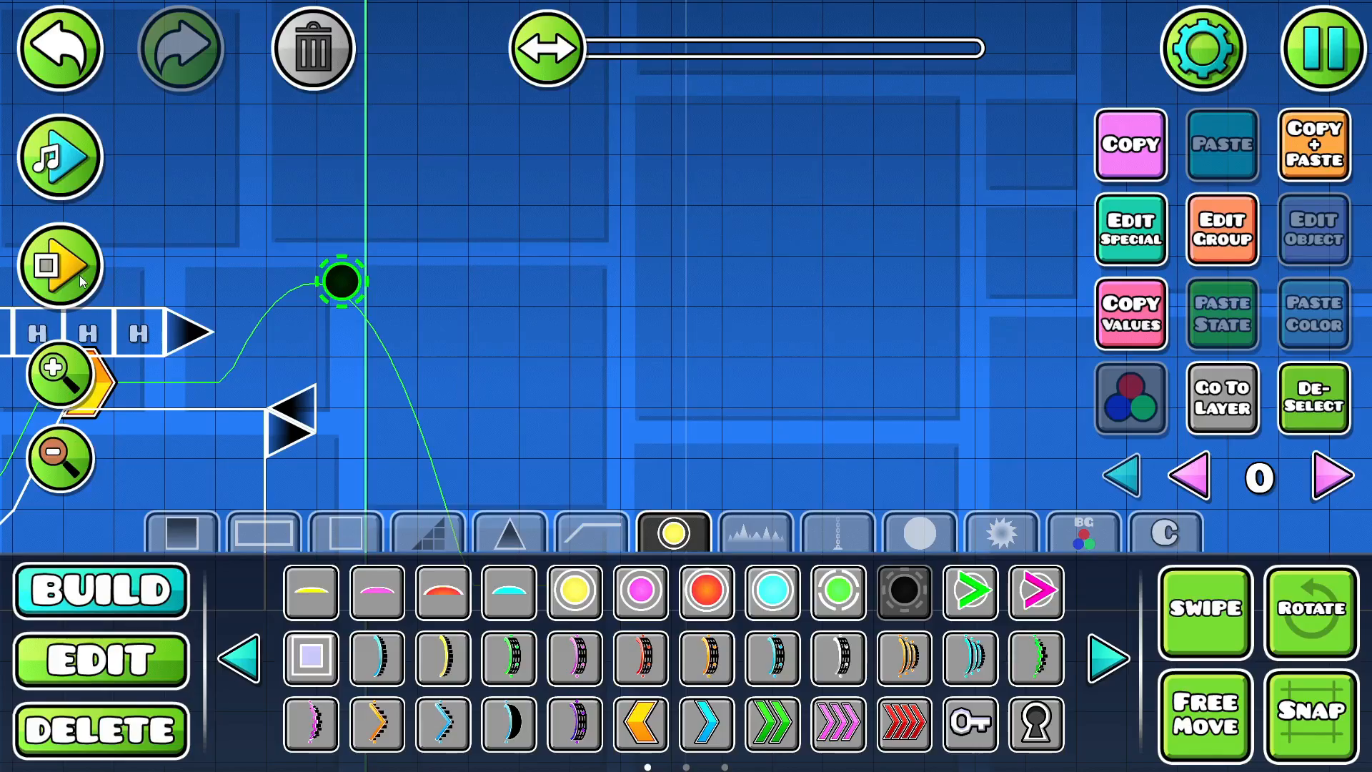
left_click(60, 264)
left_click(180, 265)
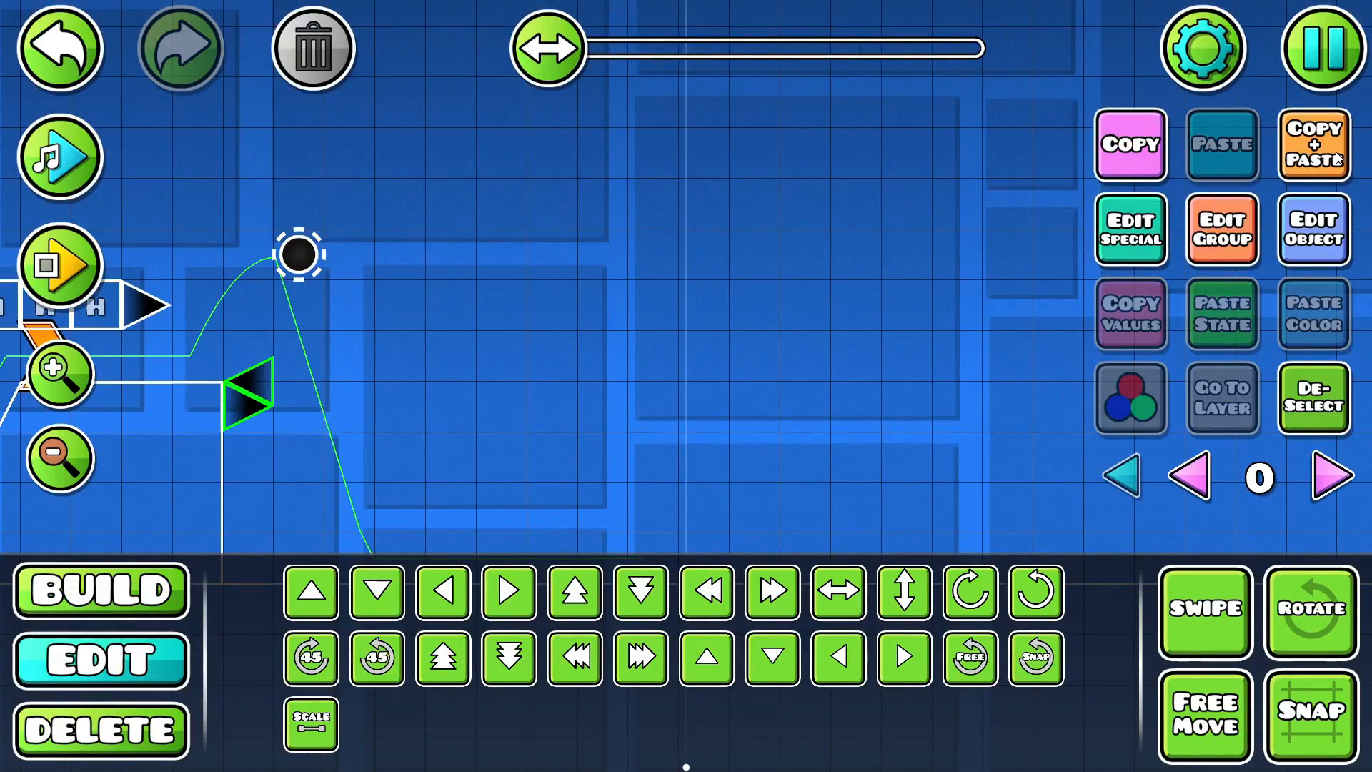
- Duplicate the two edge spikes, move the copies three grid cells forward, and flip them horizontally to face the originals
left_click(1337, 163)
key("d")
key("d")
left_click(837, 597)
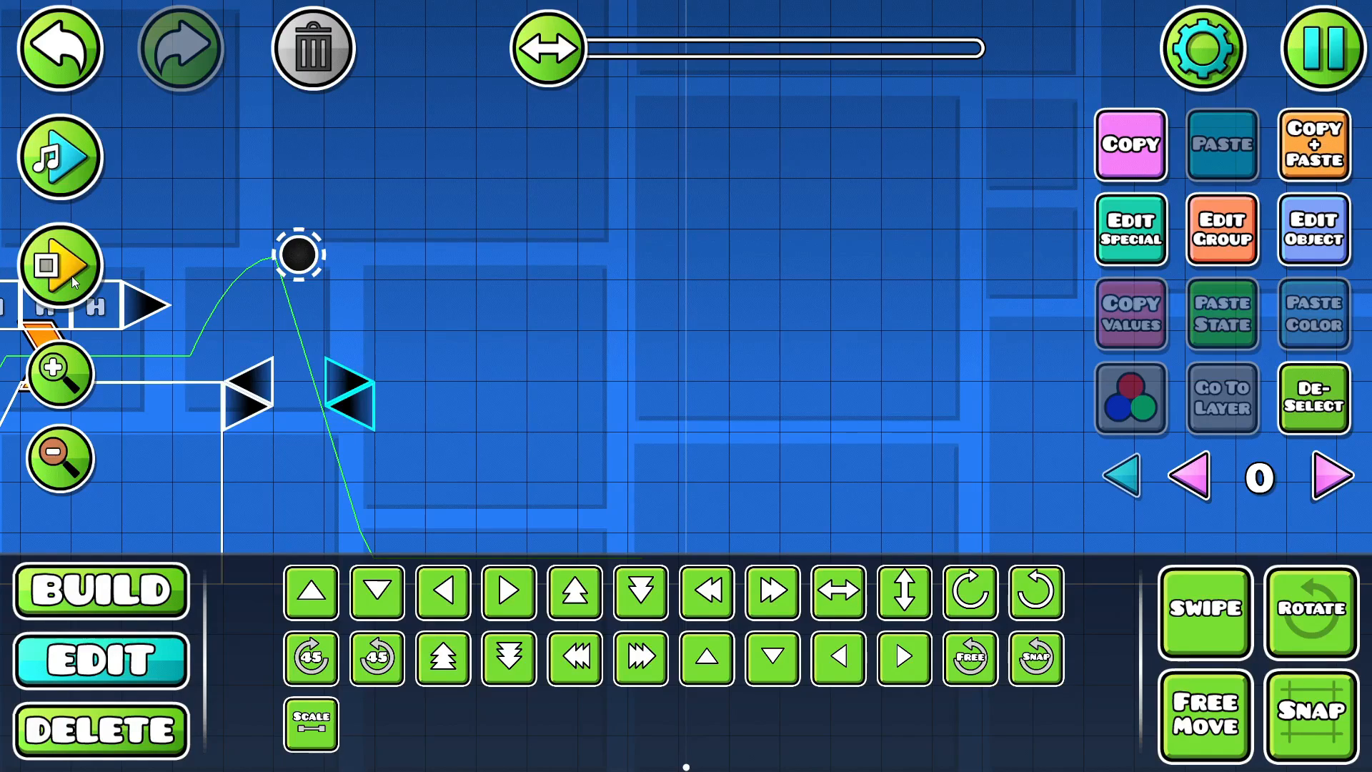
key("d")
- Place a corner outline block directly behind the flipped spikes
left_click(136, 591)
left_click_drag(322, 499, 278, 409)
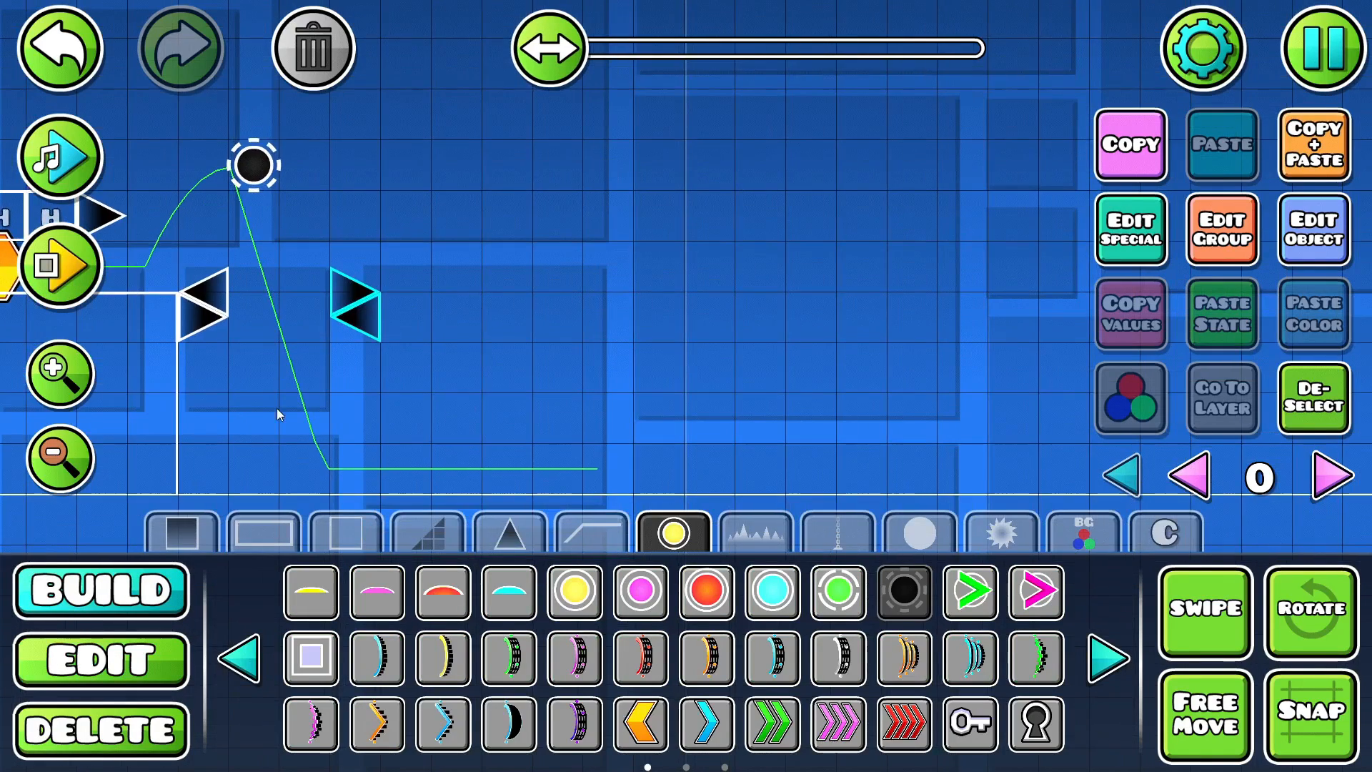
left_click(340, 533)
left_click(443, 592)
left_click_drag(413, 304, 641, 323)
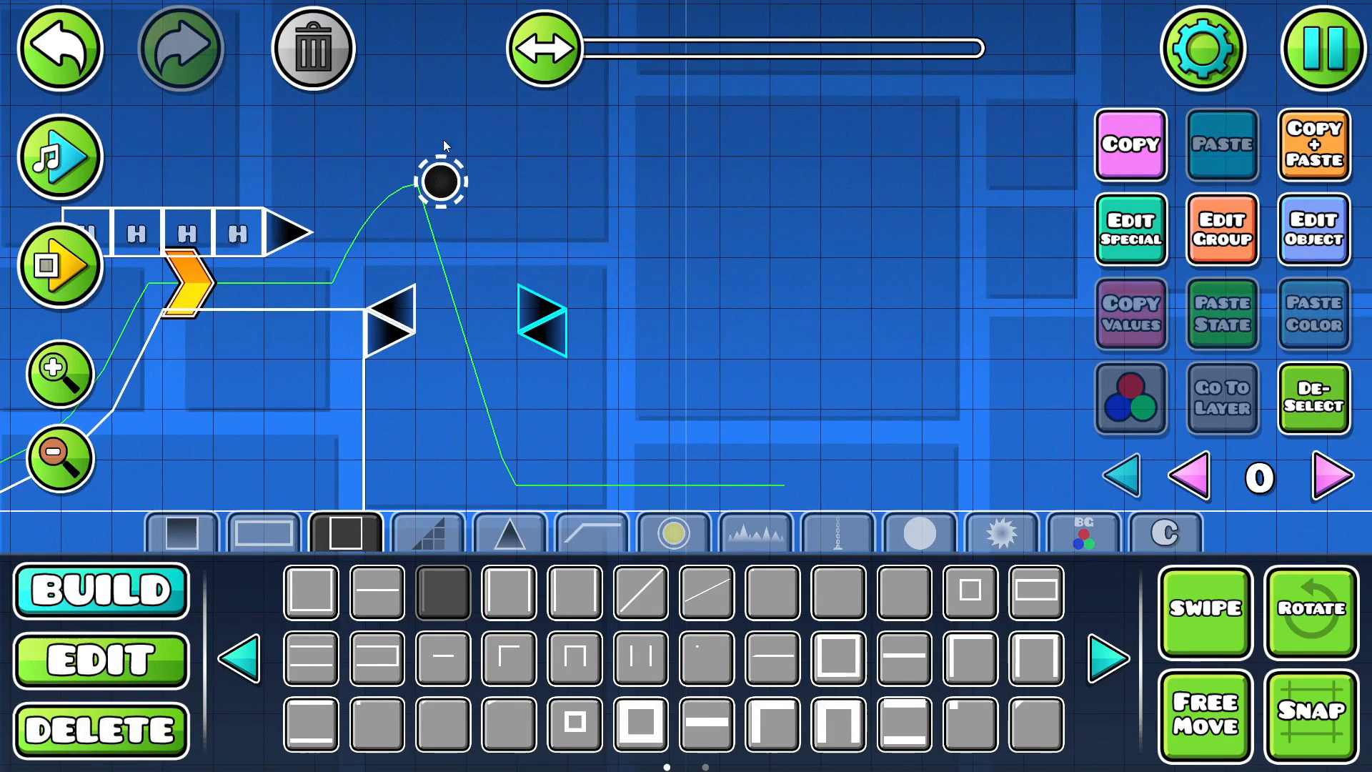
left_click_drag(472, 304, 439, 233)
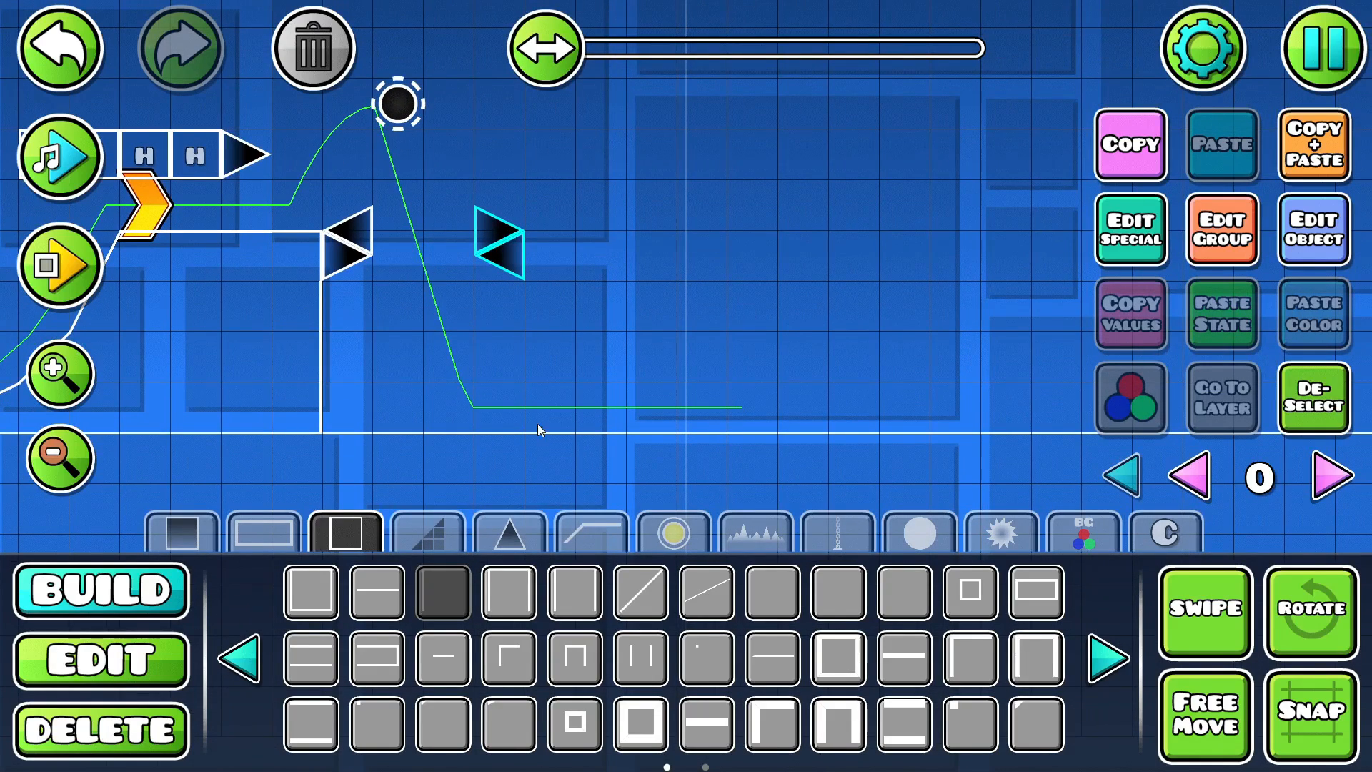
left_click(549, 243)
left_click_drag(470, 302, 369, 371)
- Try a single-line outline piece as the corner block's lower edge, then delete the outline pieces behind the flipped spikes
left_click(373, 592)
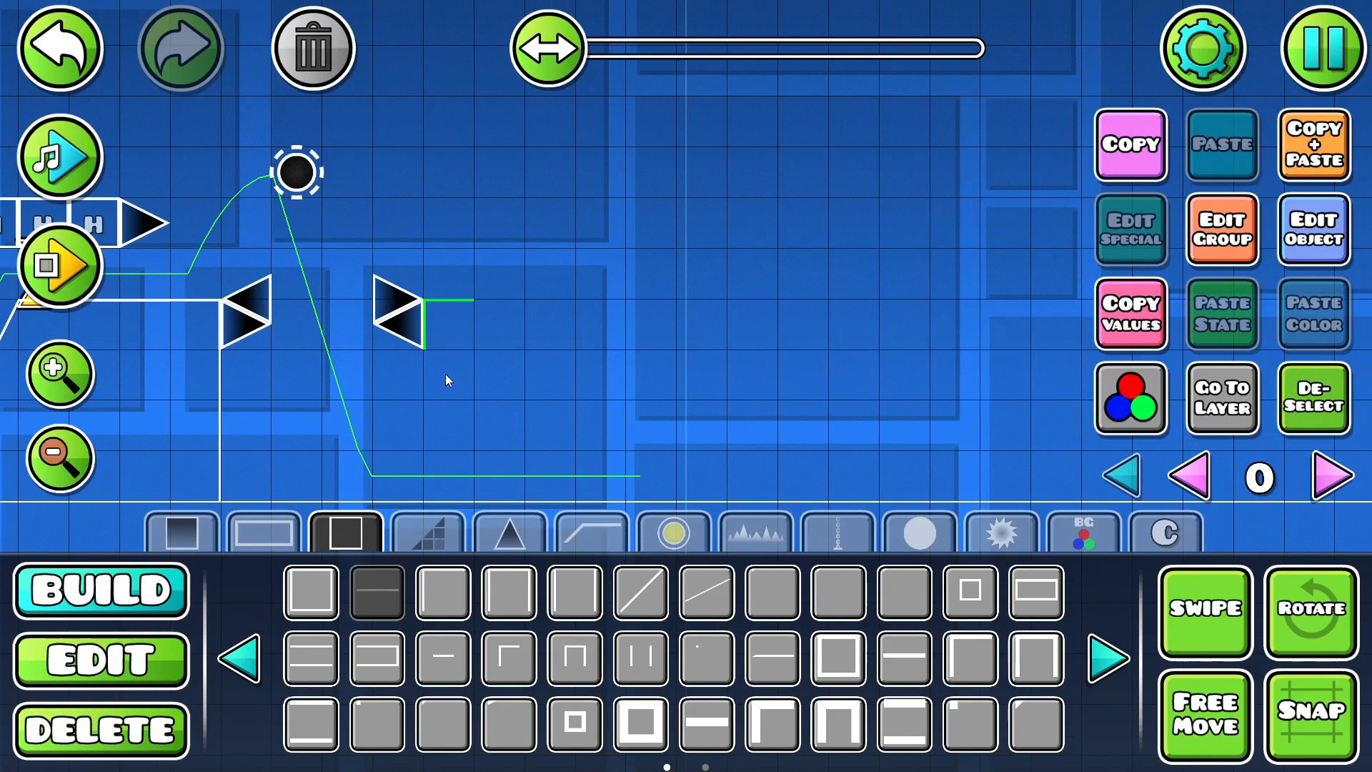
left_click(445, 377)
key("q")
key("w")
key("d")
left_click(138, 672)
left_click(466, 315, "shift")
key("Delete")
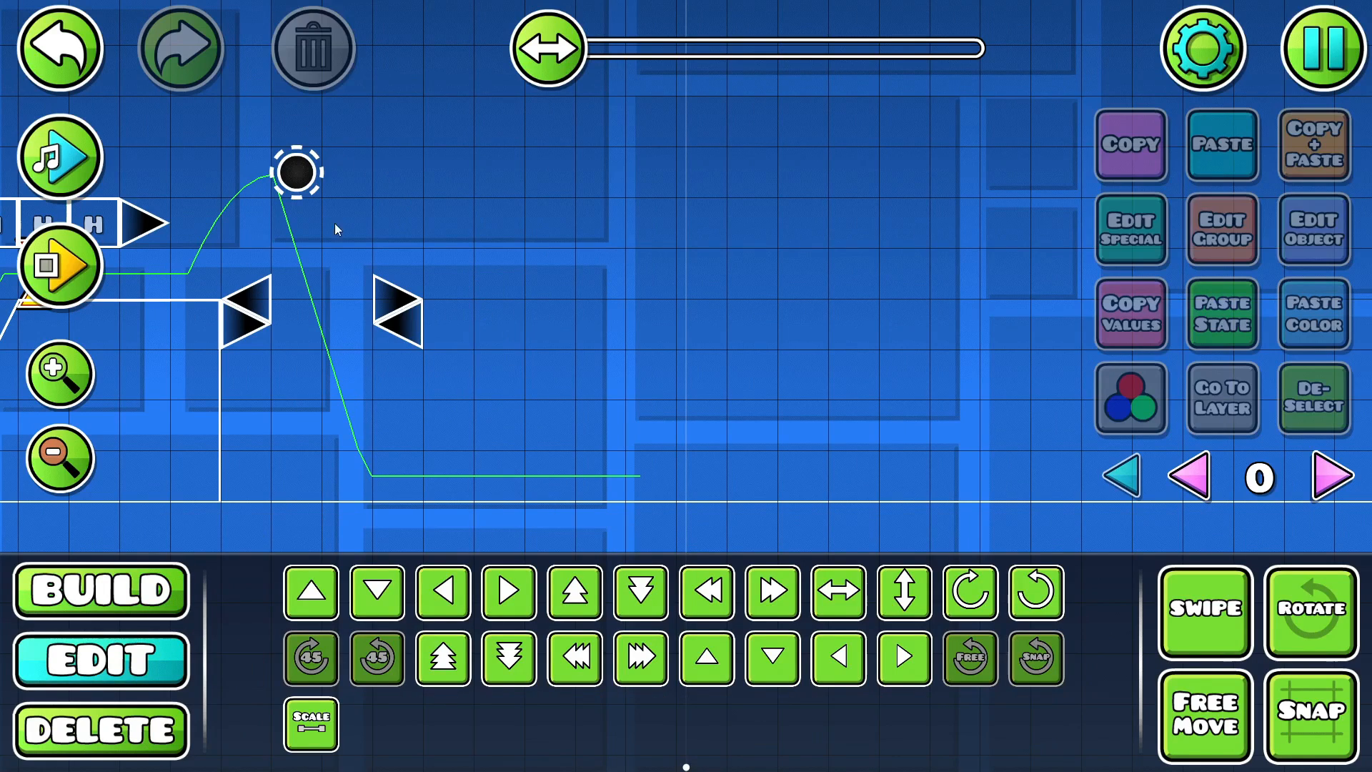
- Place a three-sided outline block behind the flipped spikes and extend it into a closed slab five blocks long
left_click(100, 589)
key("ctrl+z")
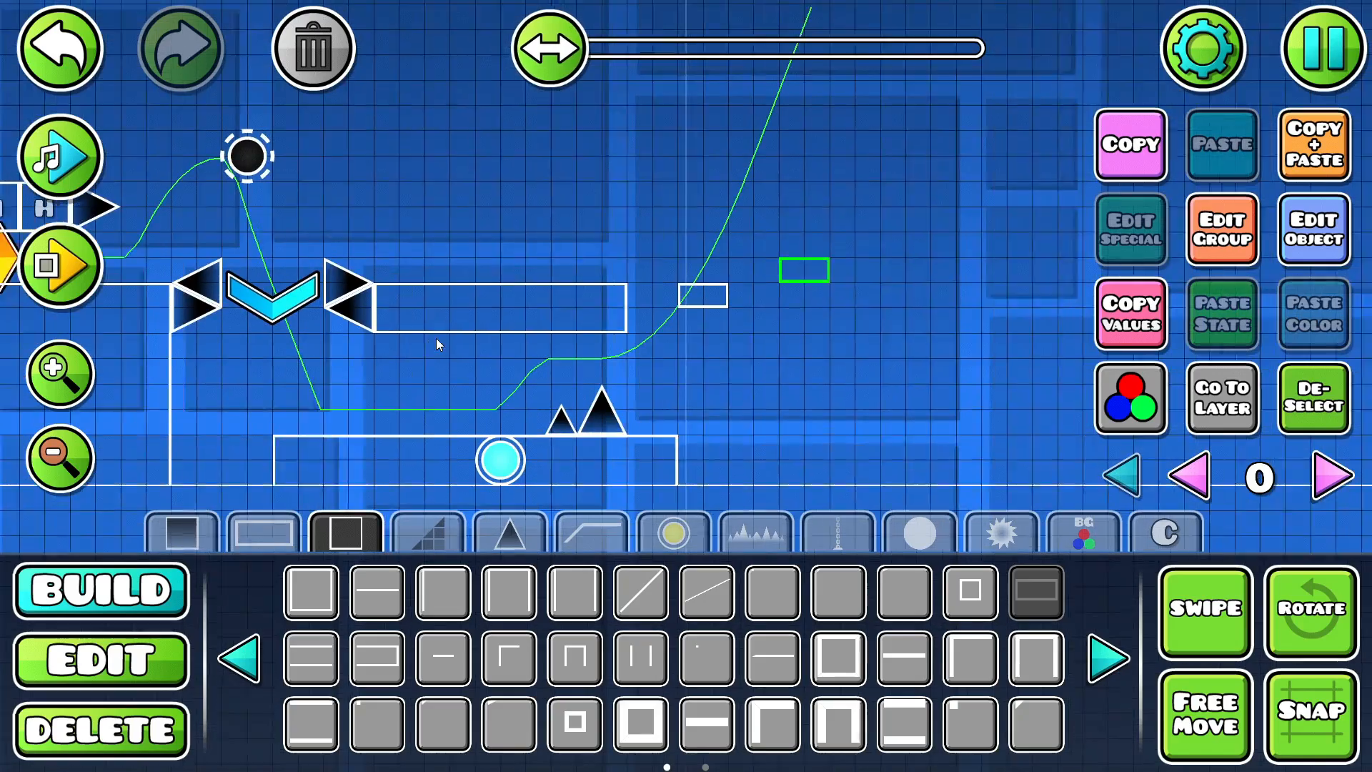
mouse_move(436, 338)
left_mouse_down()
mouse_move(573, 350)
mouse_move(416, 326)
left_mouse_up()
left_click(1333, 380)
left_click(326, 586)
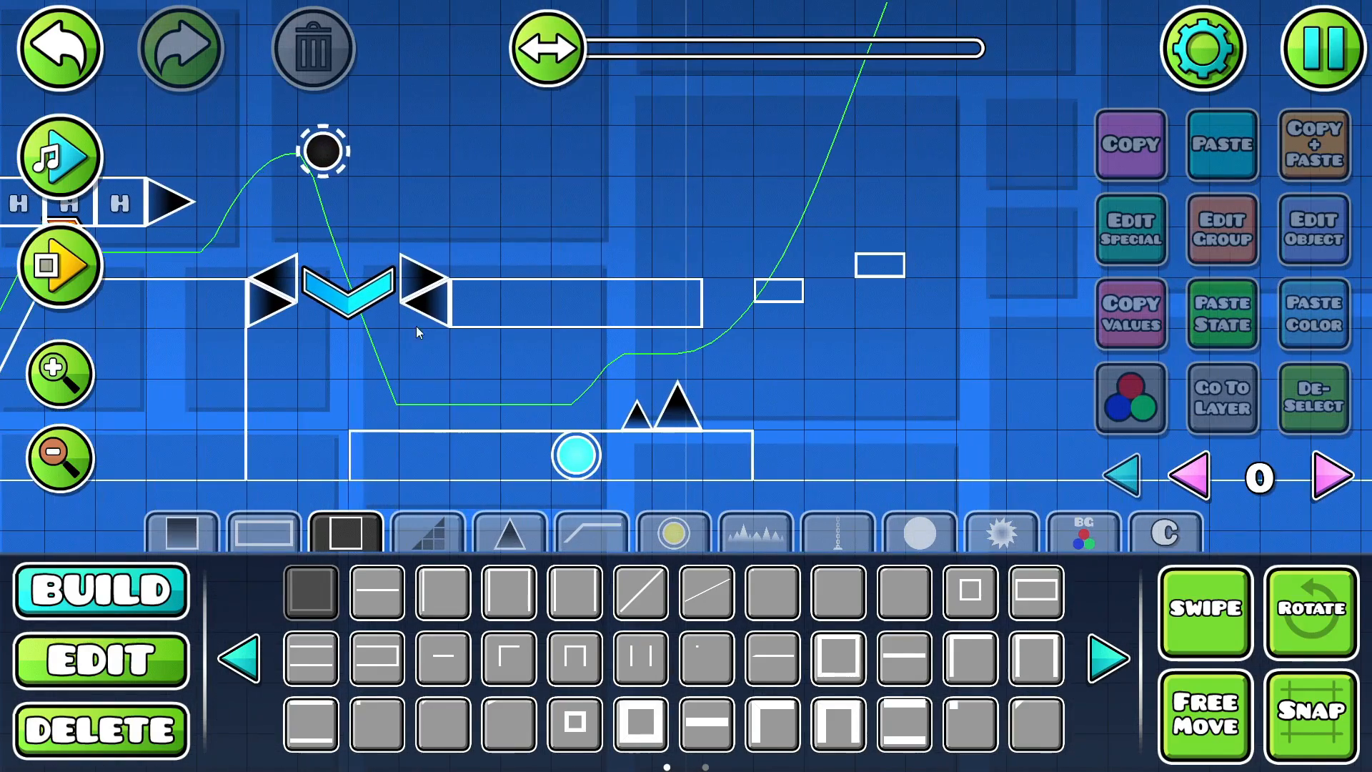
- Examine the new section from the black orb and blue speed portal to the blue orb, ground spikes and floating half blocks
left_click_drag(565, 361, 339, 333)
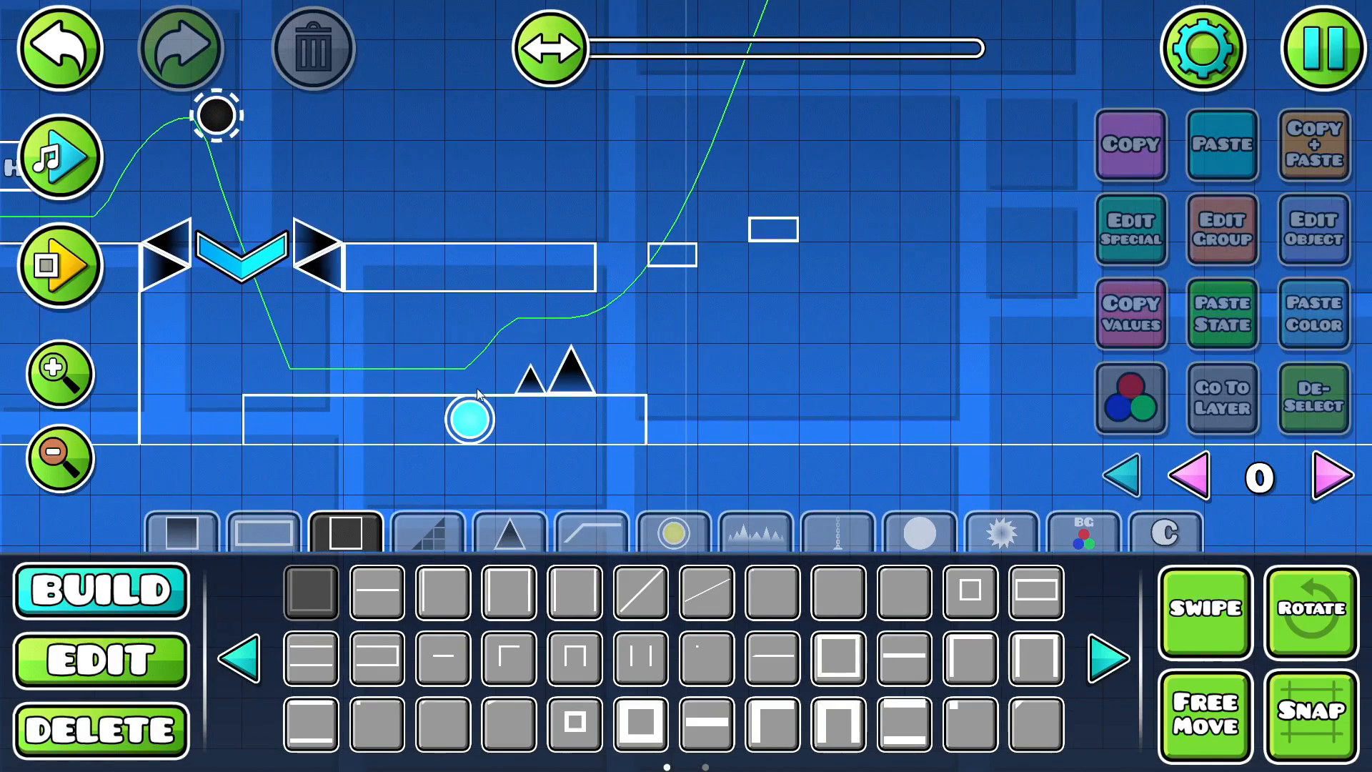
left_click_drag(416, 276, 306, 290)
left_click(674, 533)
left_click_drag(431, 347, 499, 462)
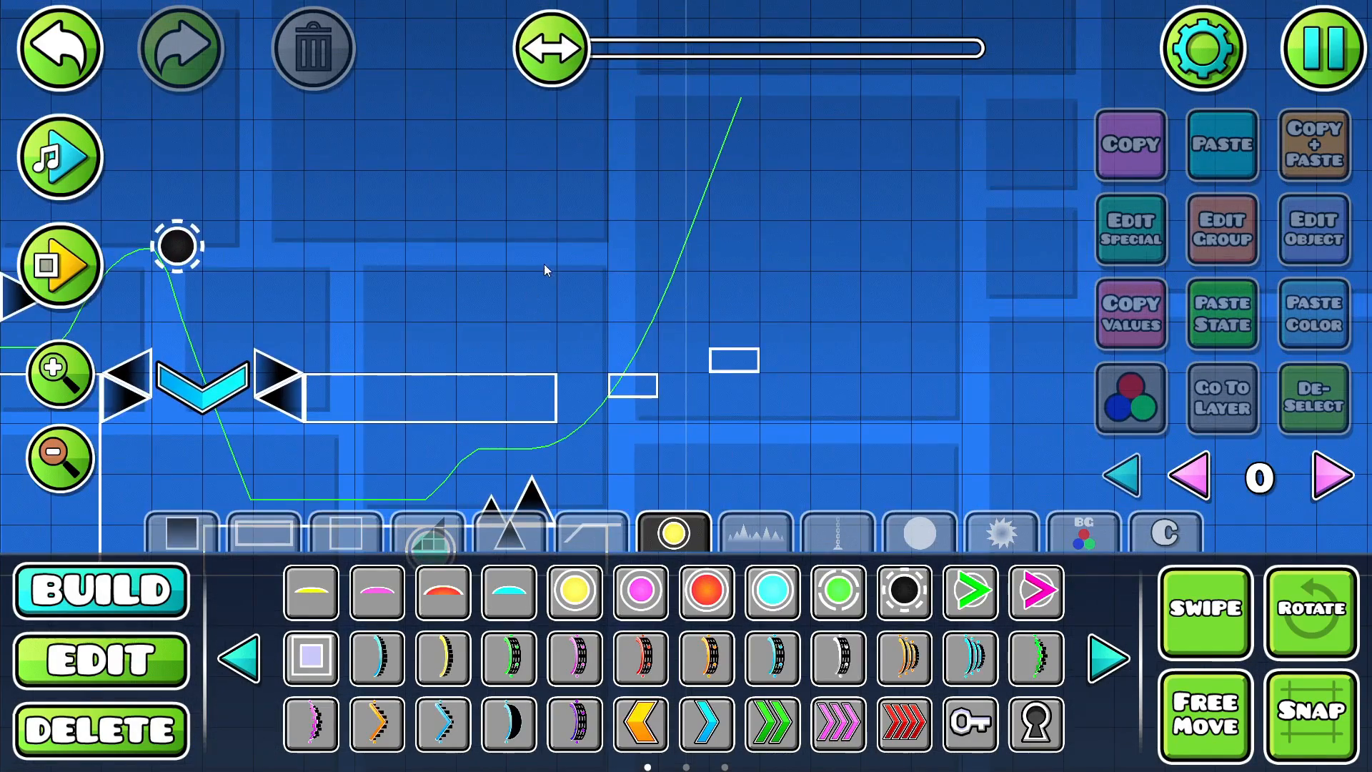
left_click_drag(404, 361, 409, 265)
left_click(435, 455)
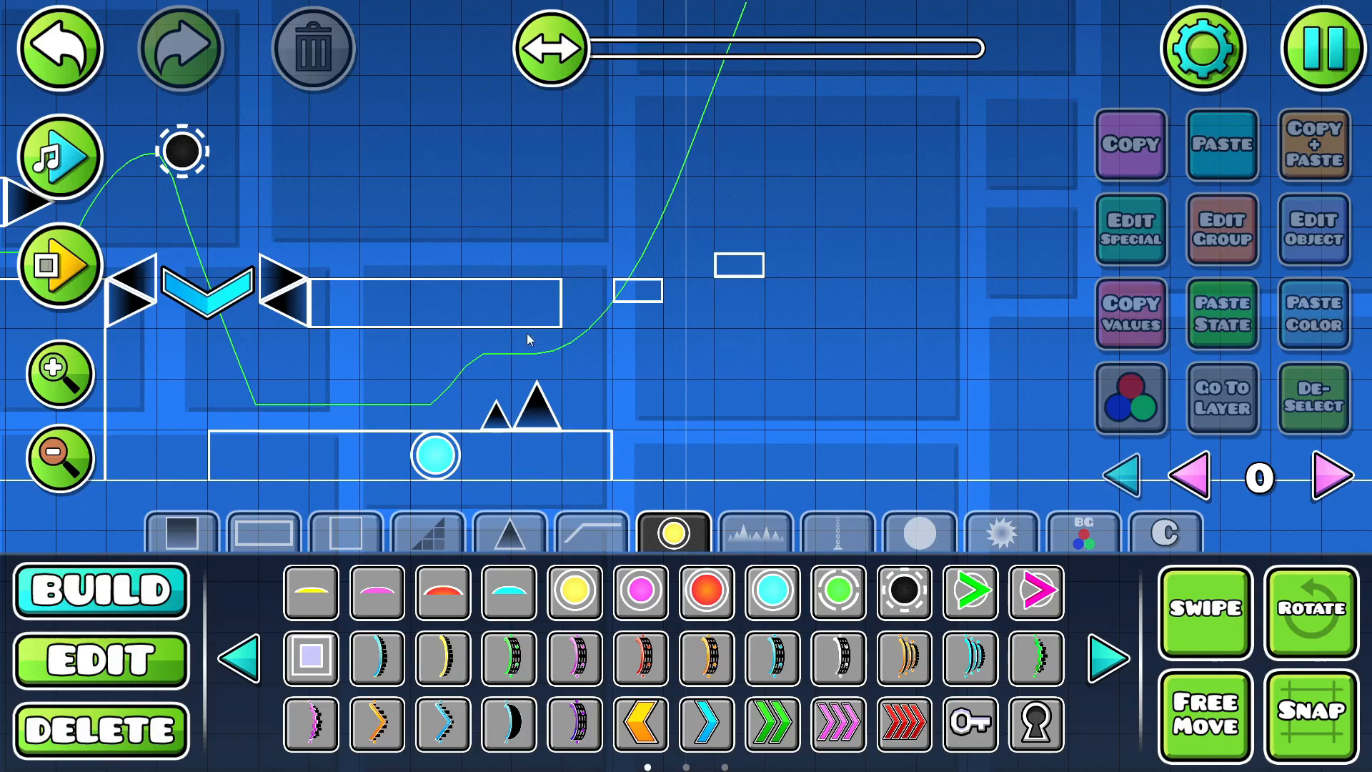
left_click_drag(480, 315, 690, 303)
left_click_drag(490, 320, 393, 303)
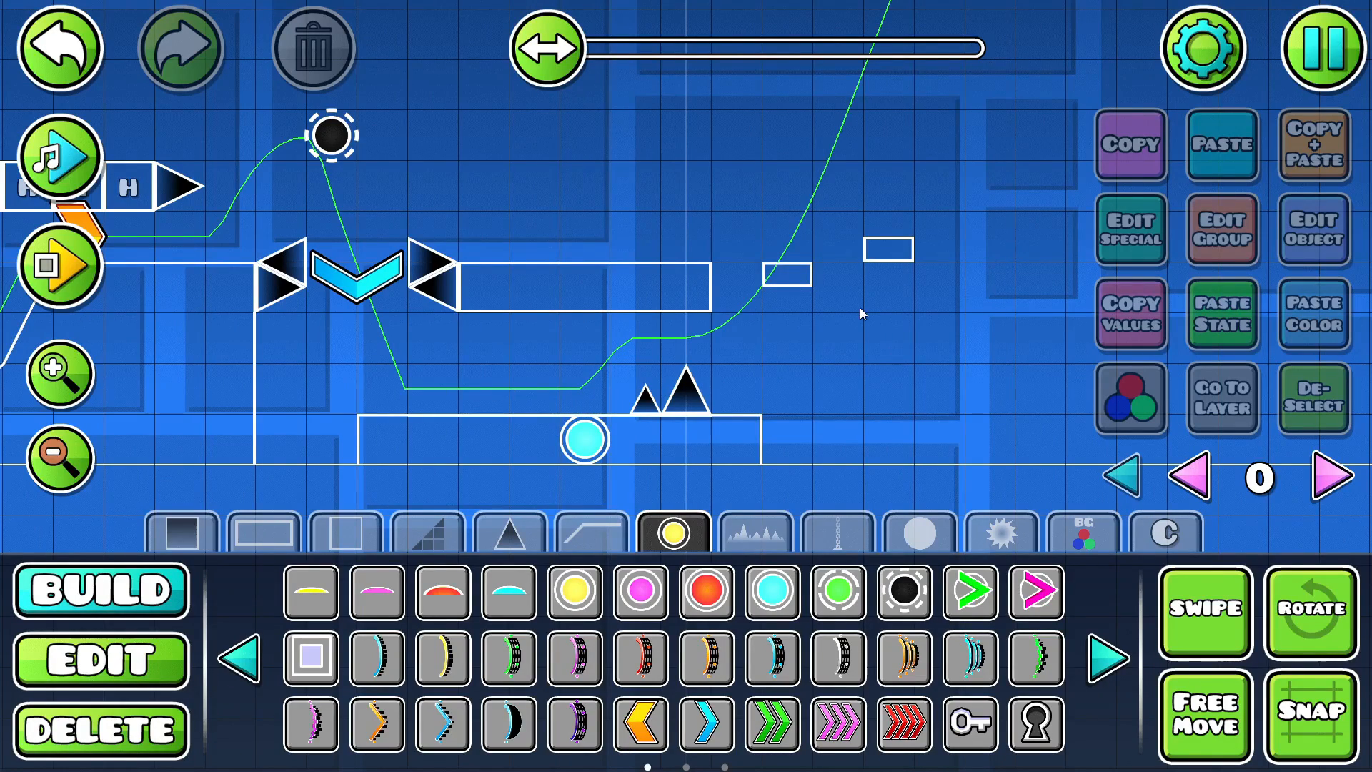
left_click_drag(589, 273, 663, 303)
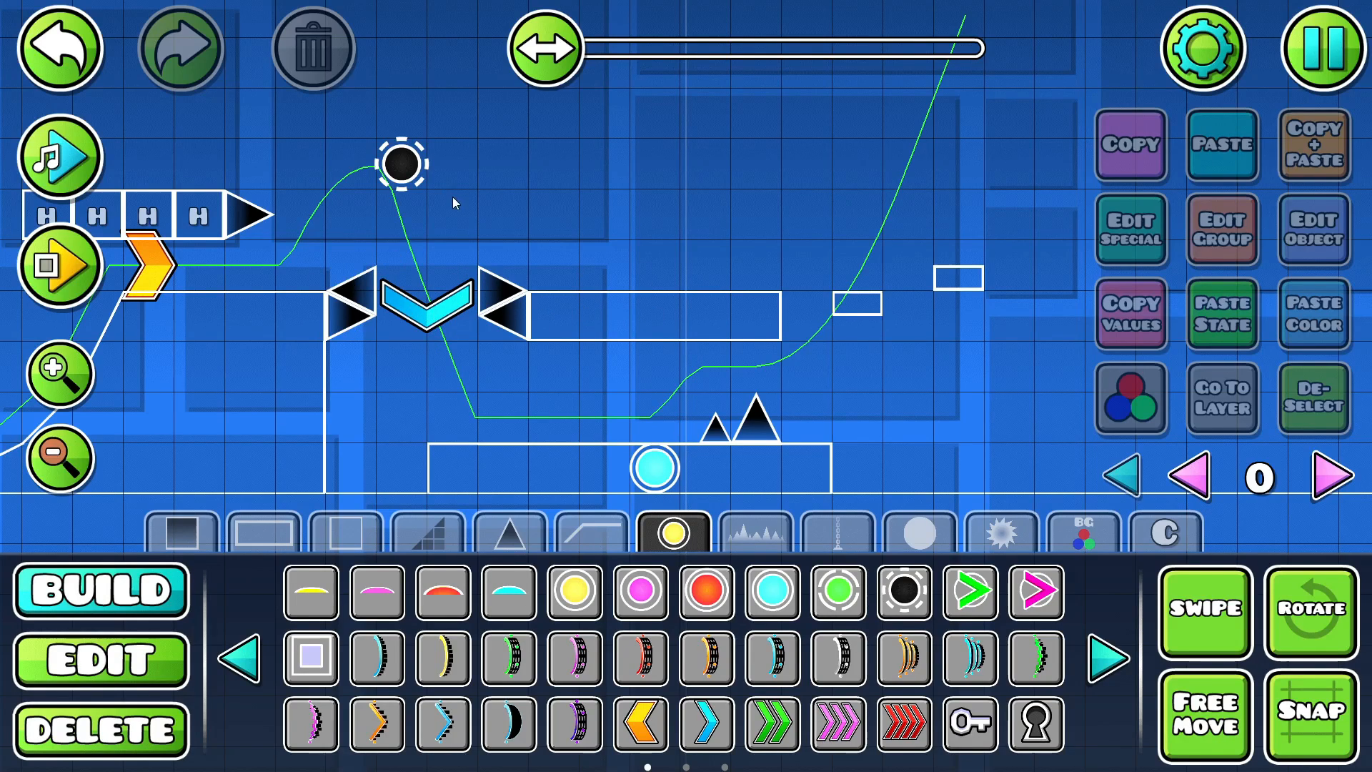
- Playtest the level from the start through the black orb drop and on past the two floating half blocks
left_click(58, 263)
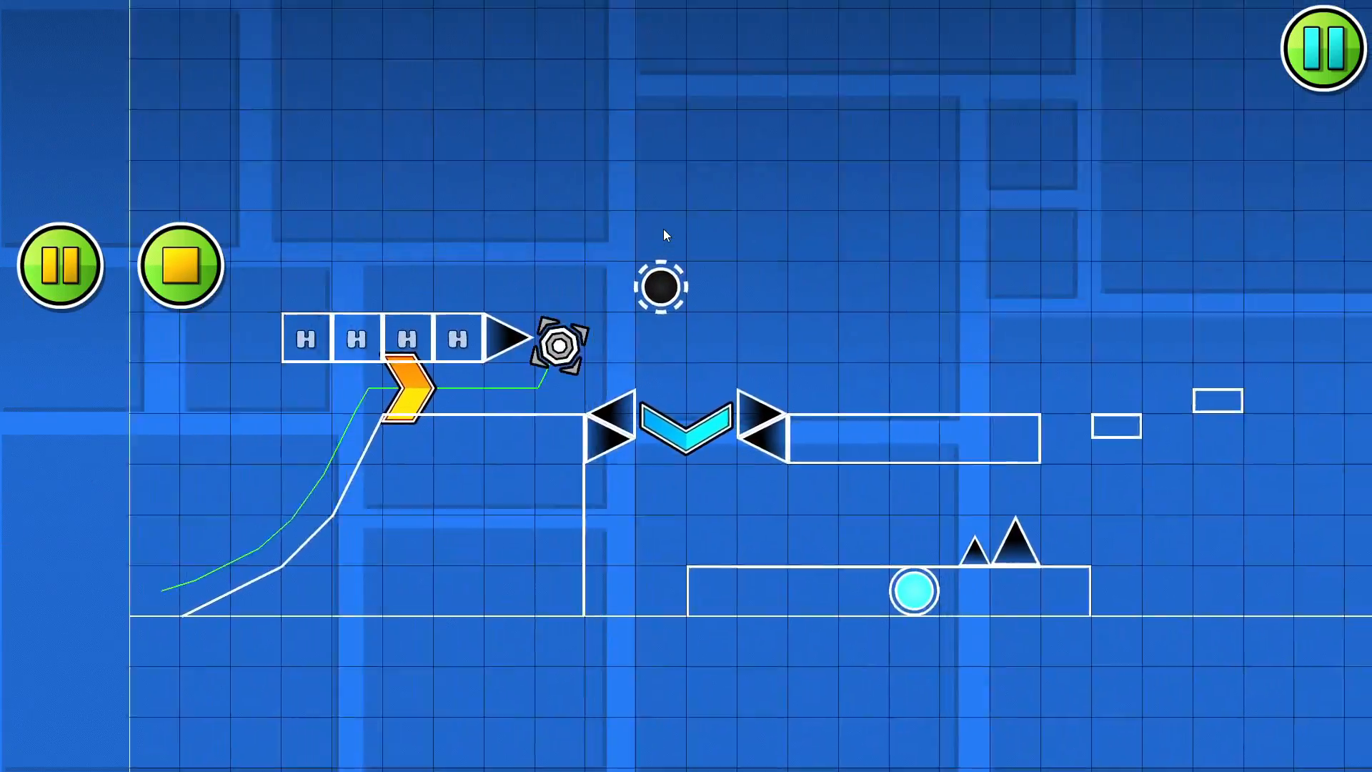
left_click(188, 282)
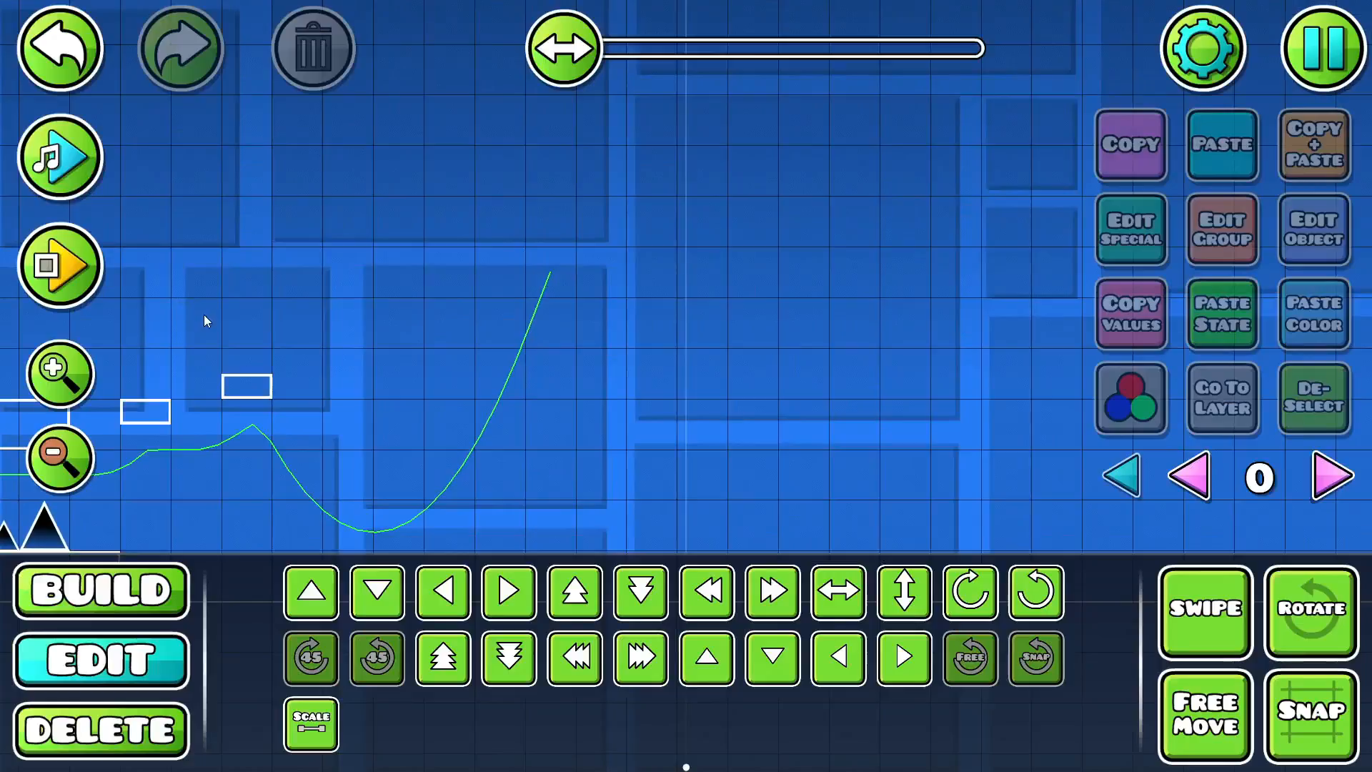
left_click_drag(203, 315, 287, 248)
key("1")
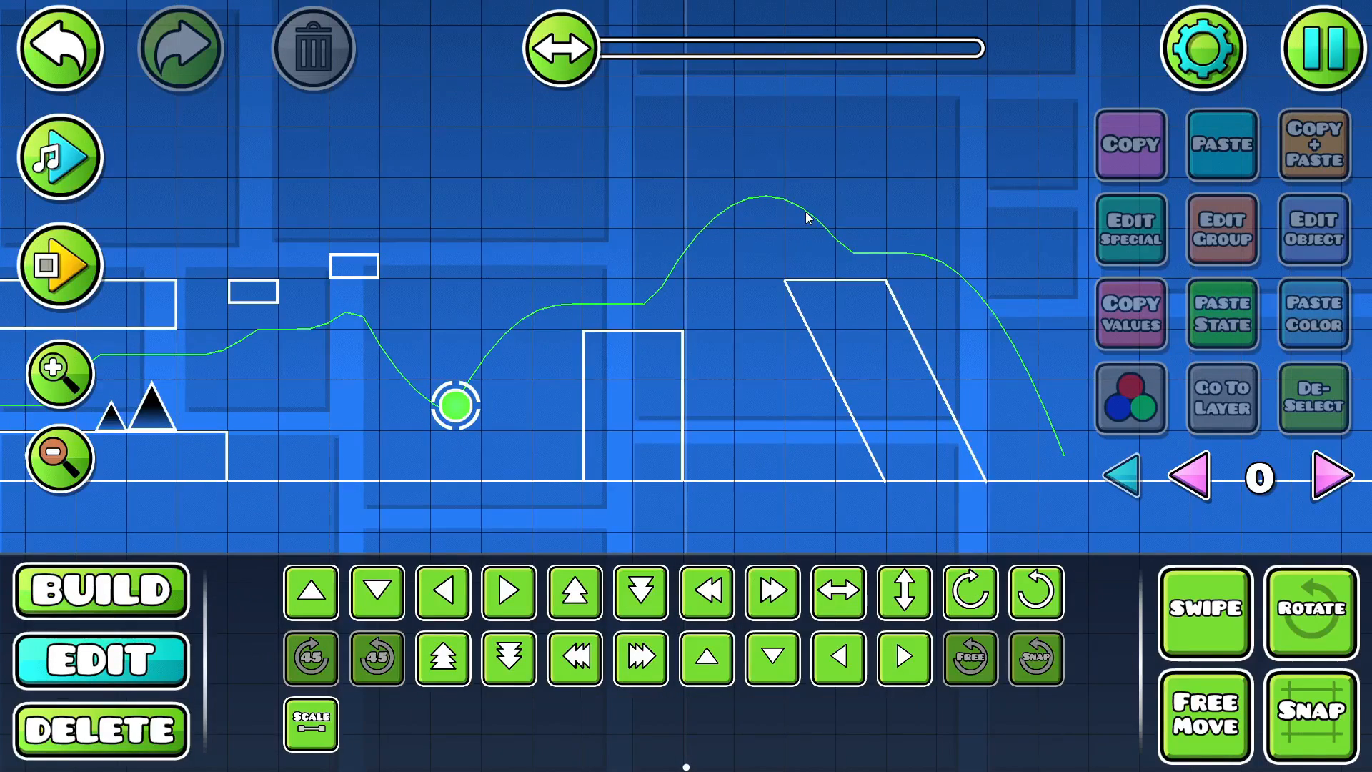
- Place a large black saw above the ground between the tall block and the slanted pillar
left_click_drag(641, 282, 527, 333)
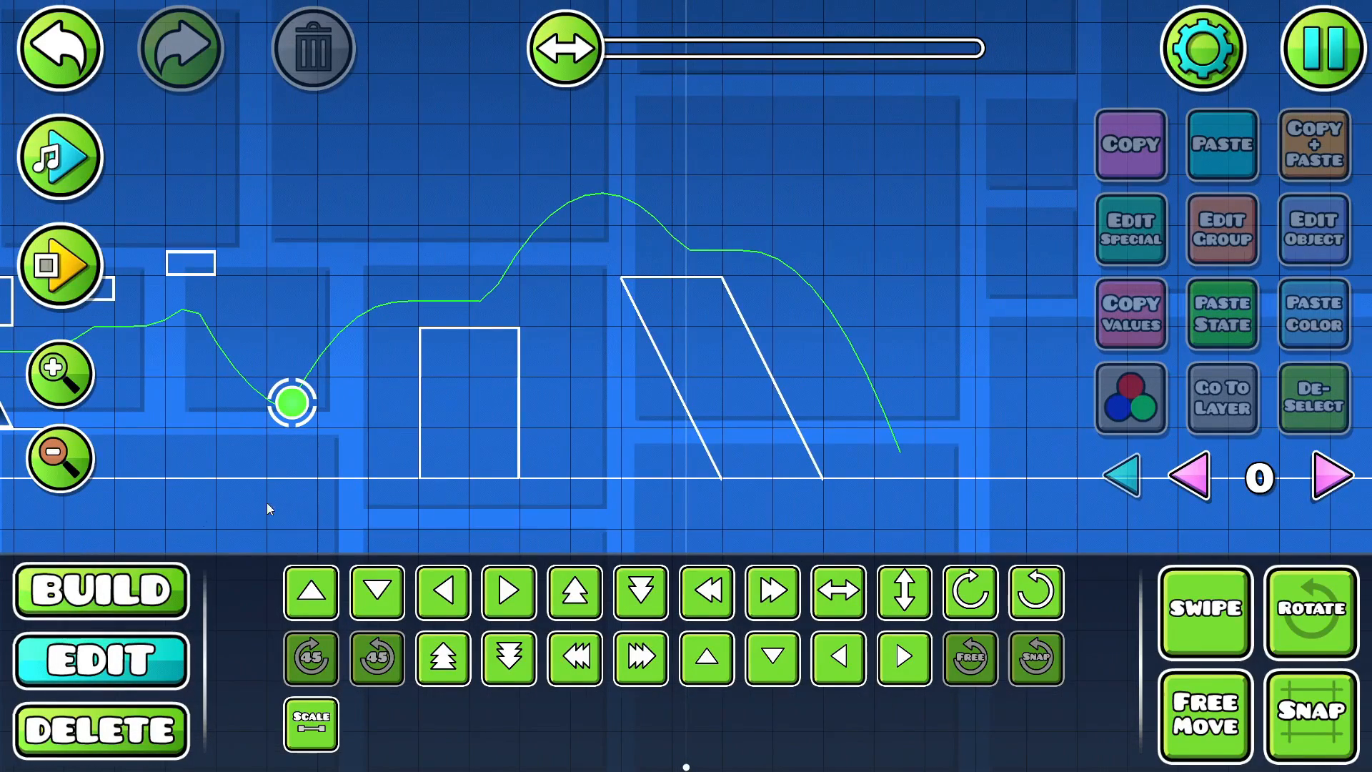
key("1")
left_click(982, 536)
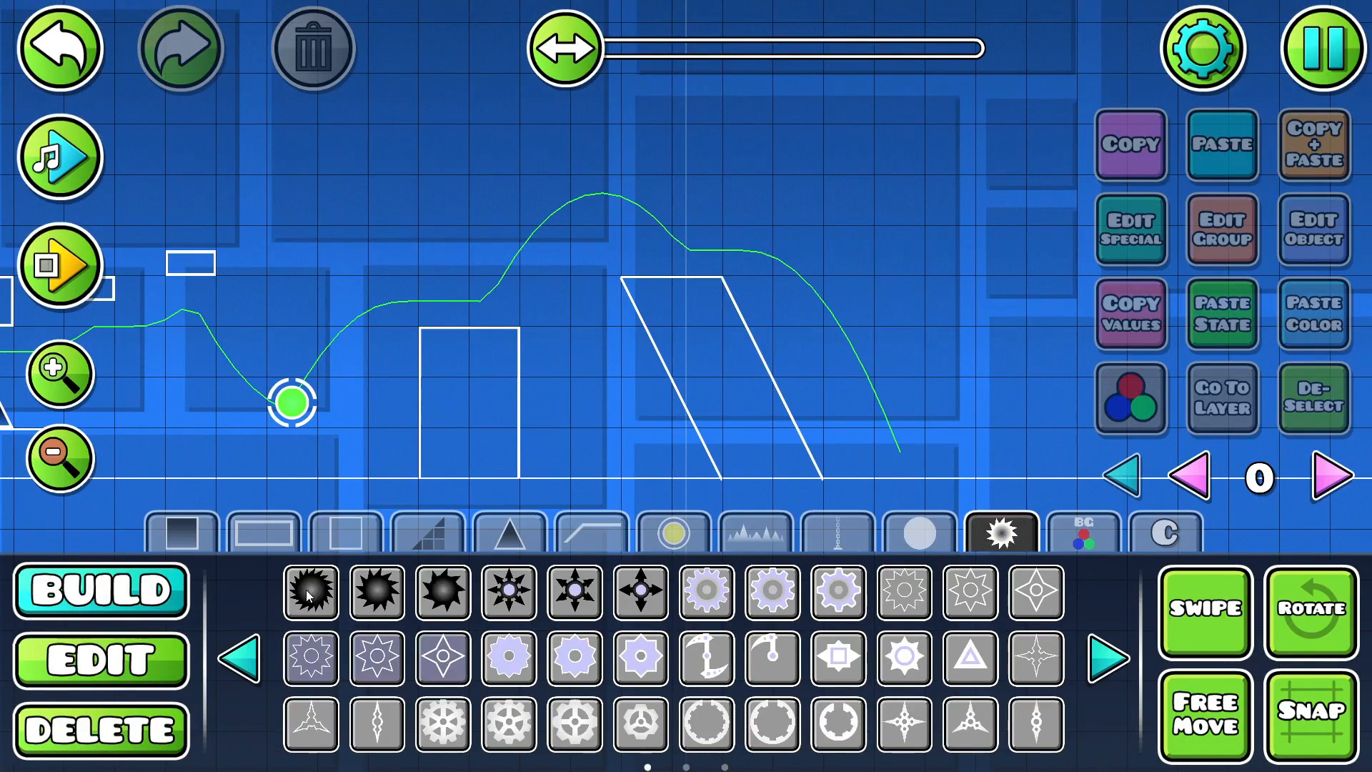
left_click(579, 411)
- Place a full-size spike pointing down from the underside of the five-block slab, ahead of the blue orb
left_click_drag(613, 295, 505, 233)
left_click_drag(519, 281, 856, 315)
left_click_drag(438, 288, 922, 266)
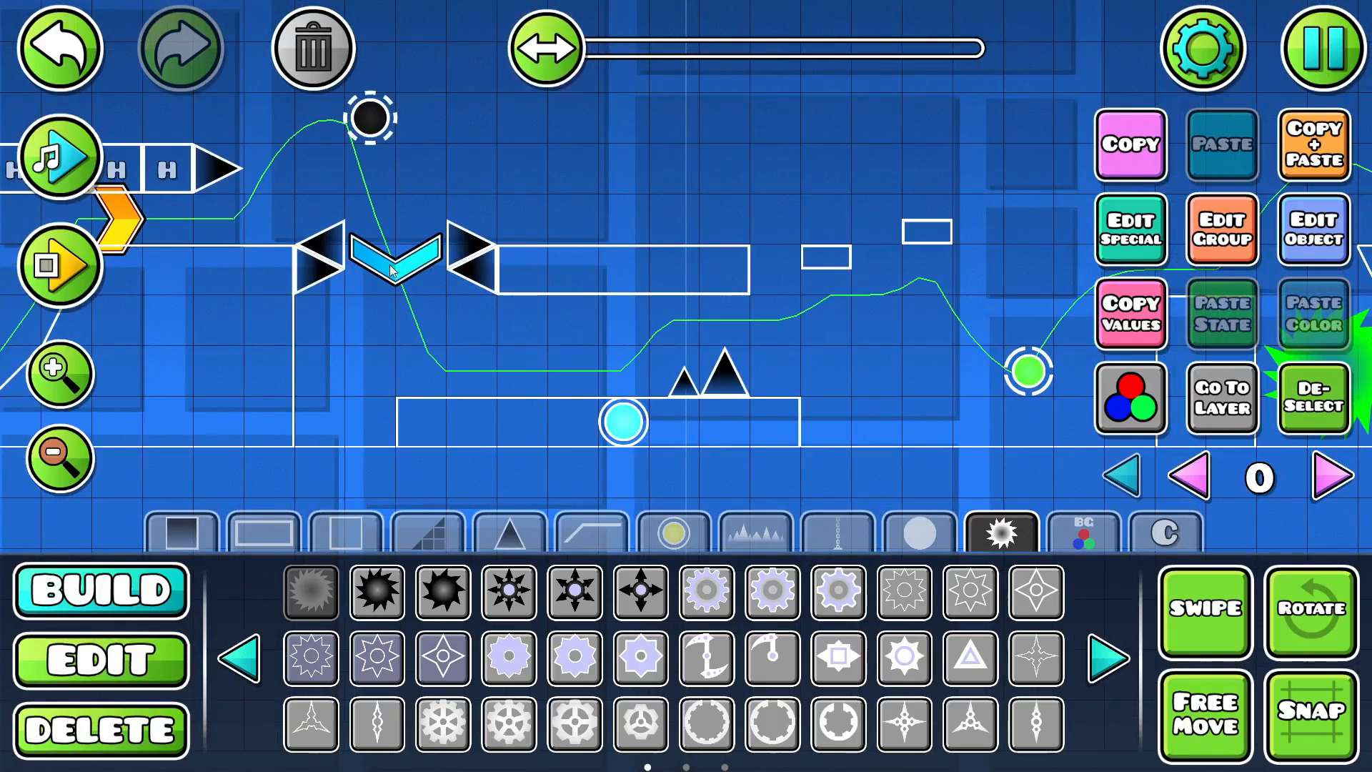
left_click_drag(624, 283, 583, 244)
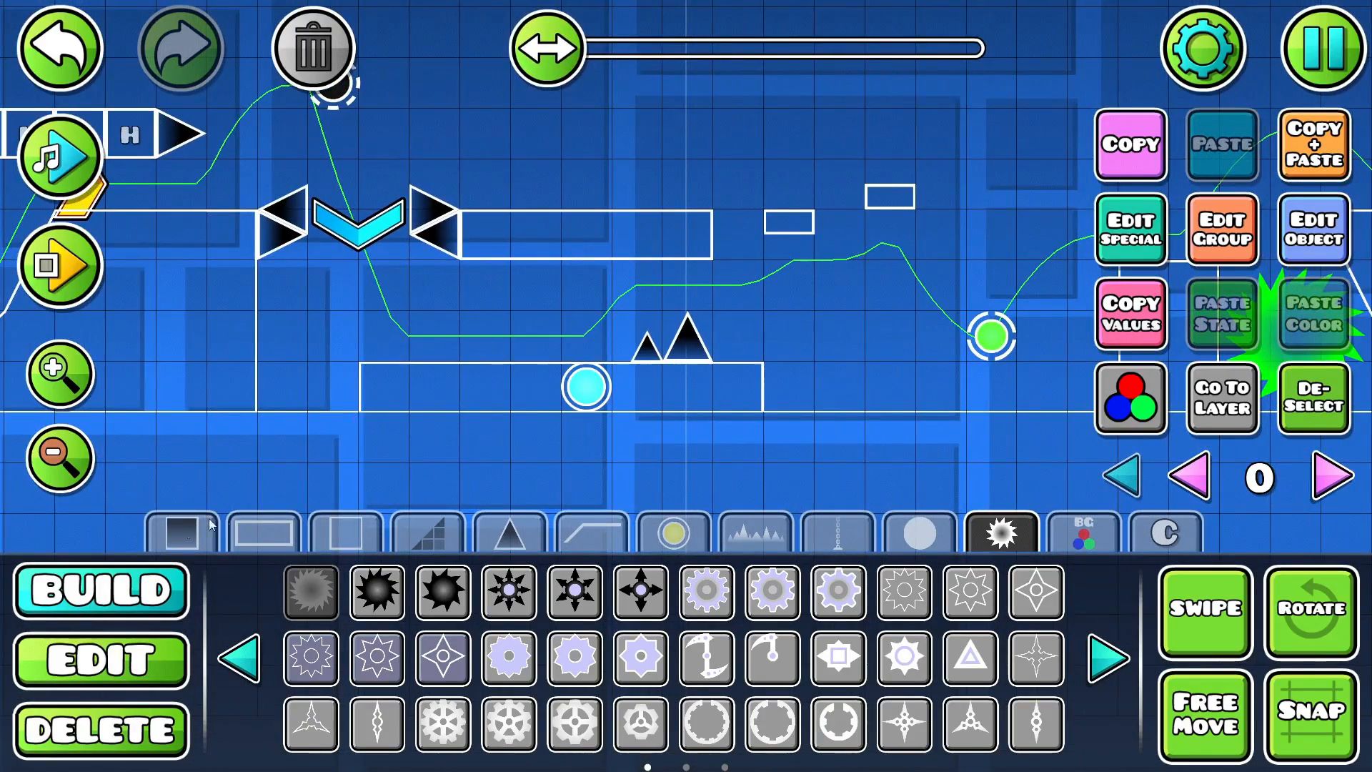
left_click(509, 532)
left_click(311, 592)
left_click(535, 293)
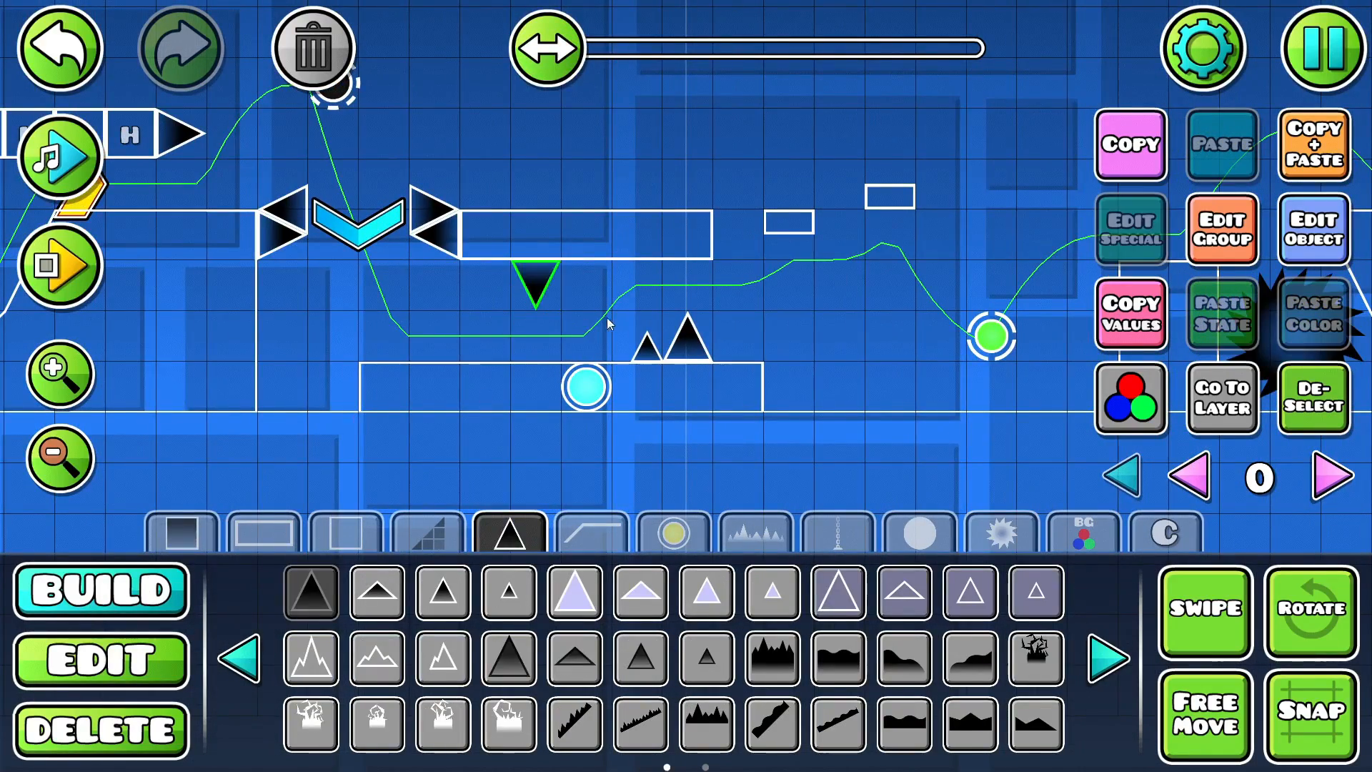
- Playtest the run beneath the hanging spike and over the ground spikes to the floating half blocks
left_click_drag(397, 316, 2, 299)
left_click(59, 262)
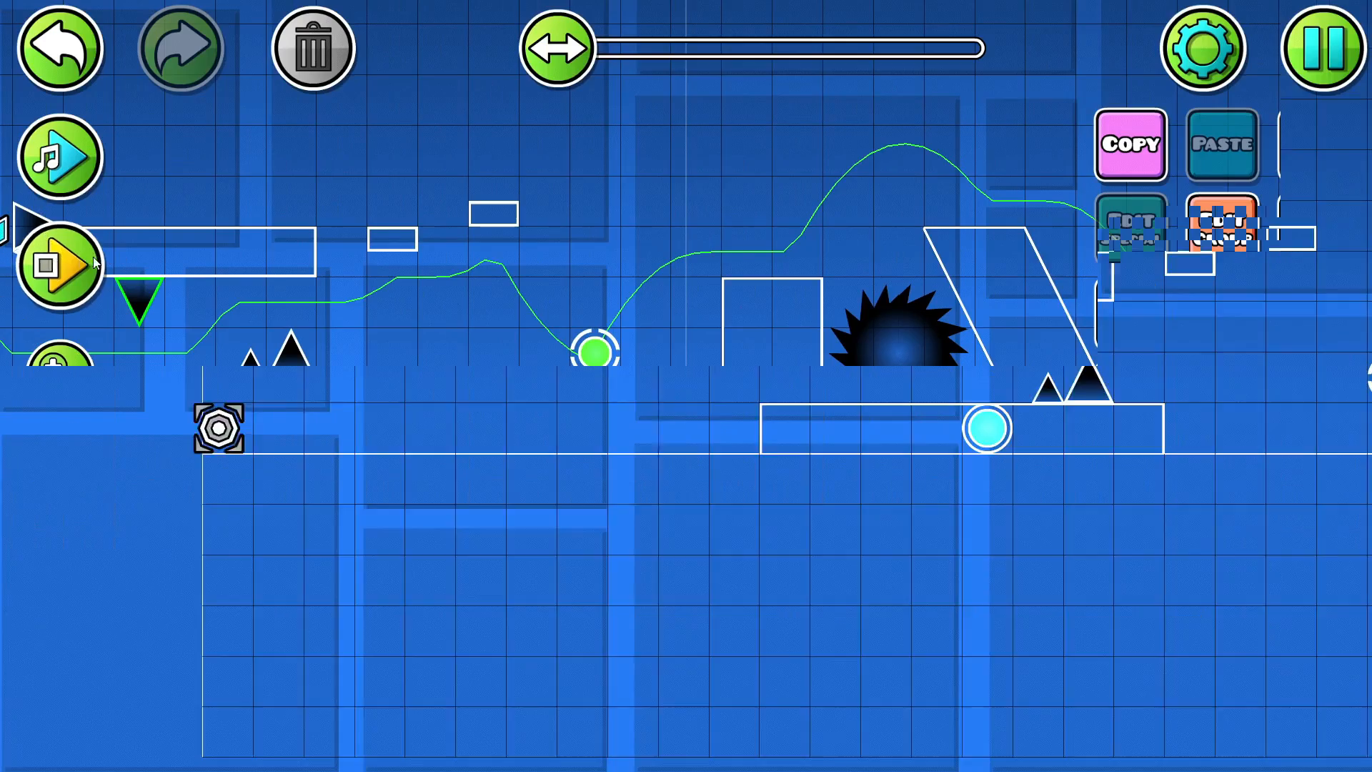
left_click(543, 237)
left_click(544, 238)
left_click(543, 237)
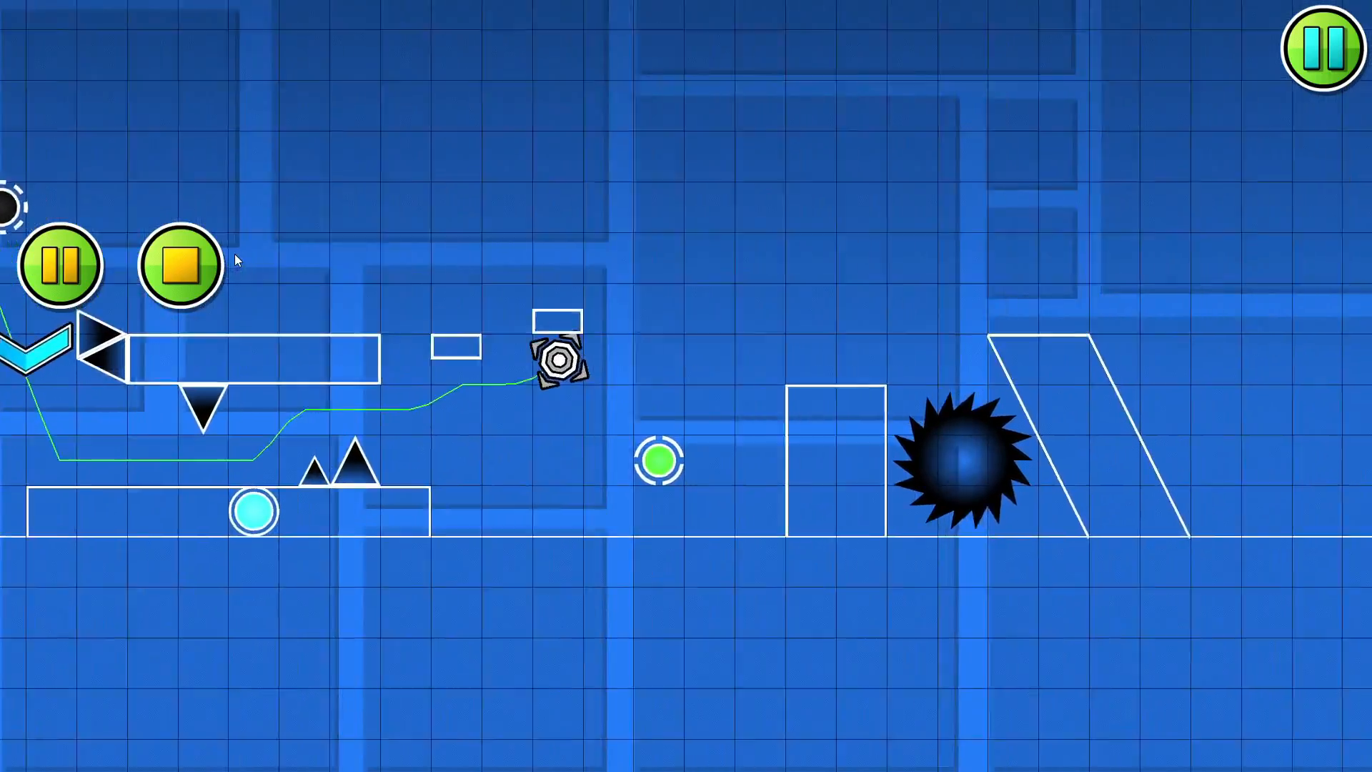
left_click(185, 263)
key("1")
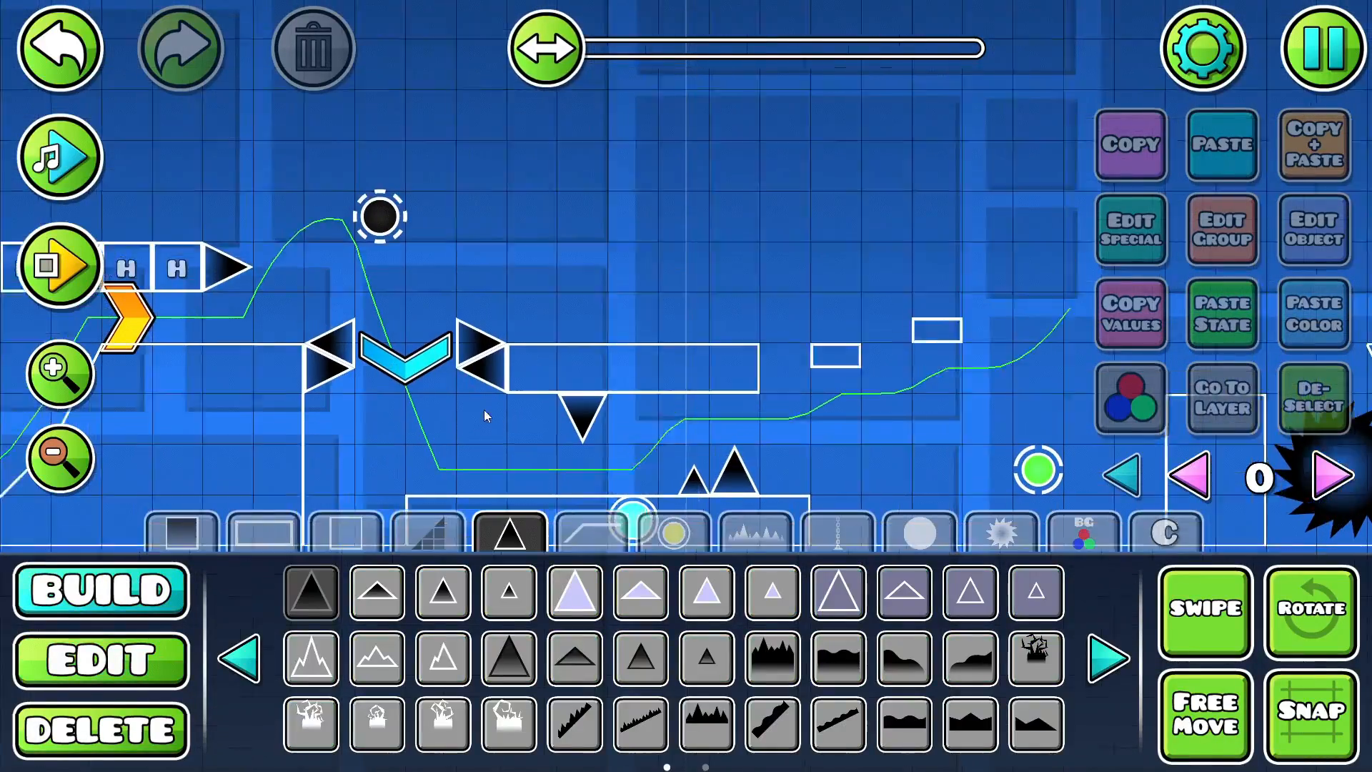
left_click_drag(547, 413, 440, 324)
left_click(66, 266)
left_click(602, 221)
left_click(603, 221)
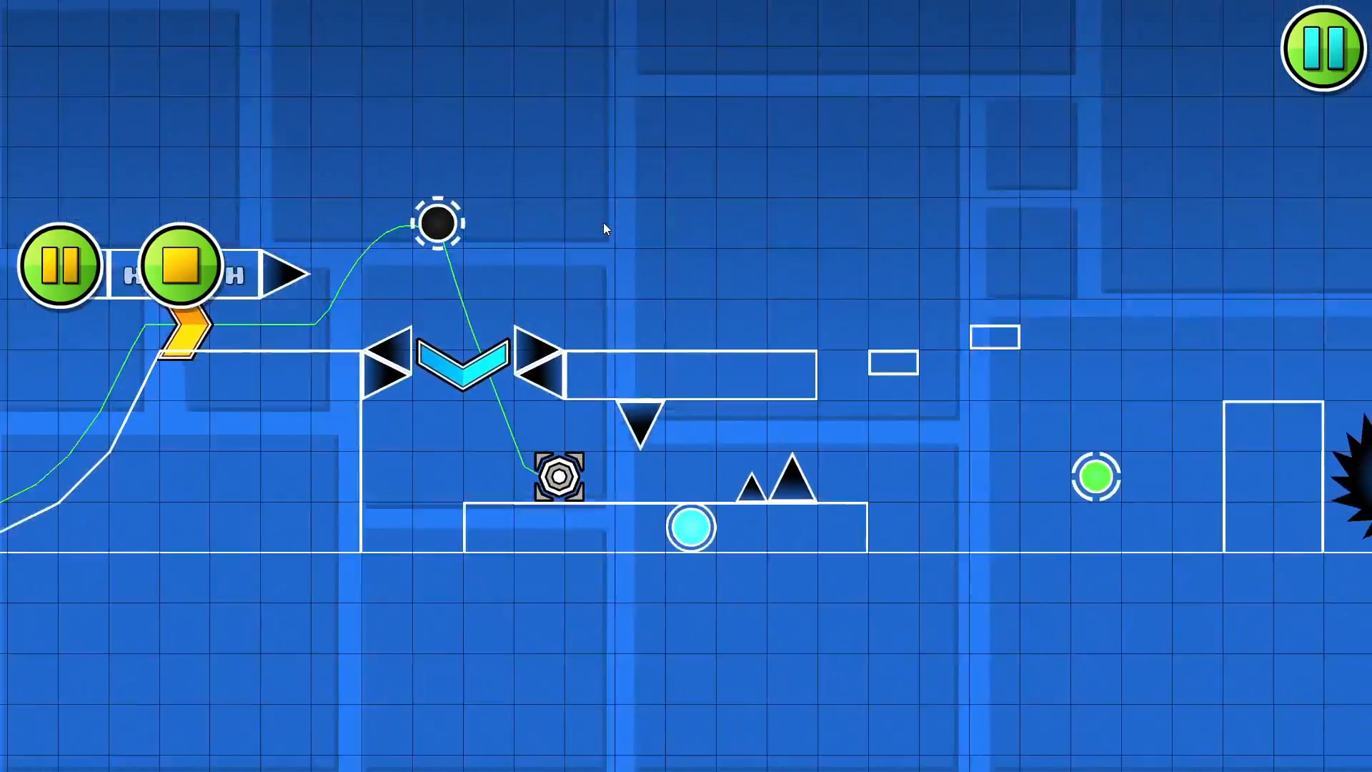
left_click(603, 222)
left_click(185, 273)
- Add a smaller downward spike right after the hanging one under the slab and playtest the section up to the slanted pillar
left_click(117, 608)
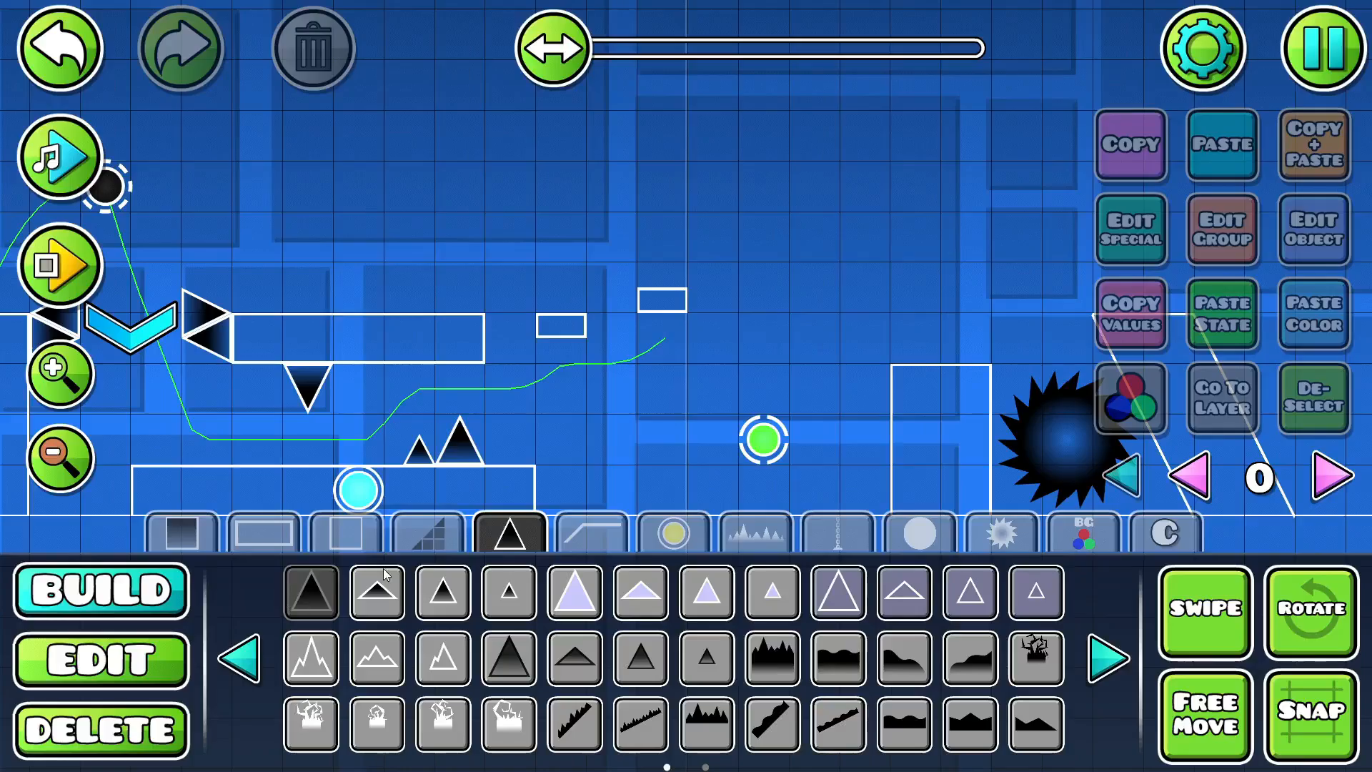
left_click(432, 584)
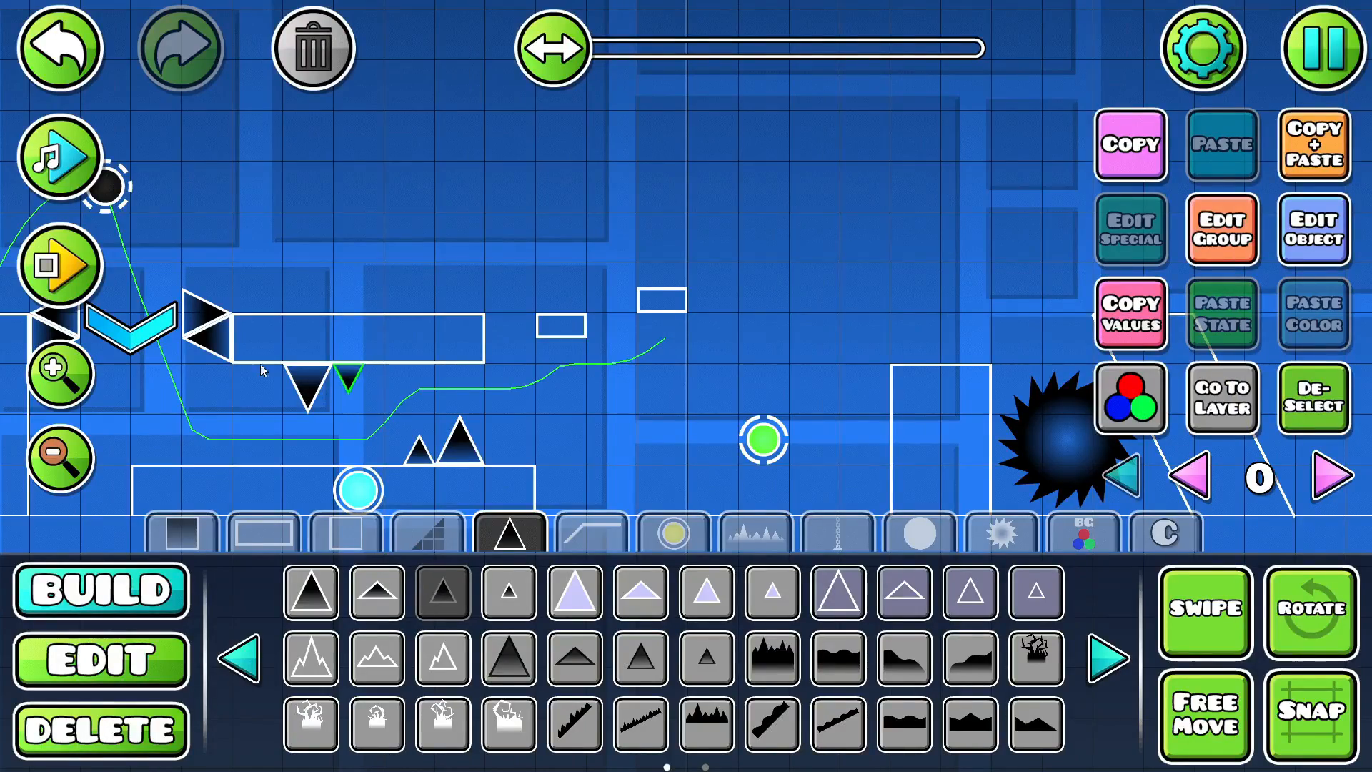
left_click(63, 266)
left_click(692, 282)
left_click(692, 282)
left_click(692, 281)
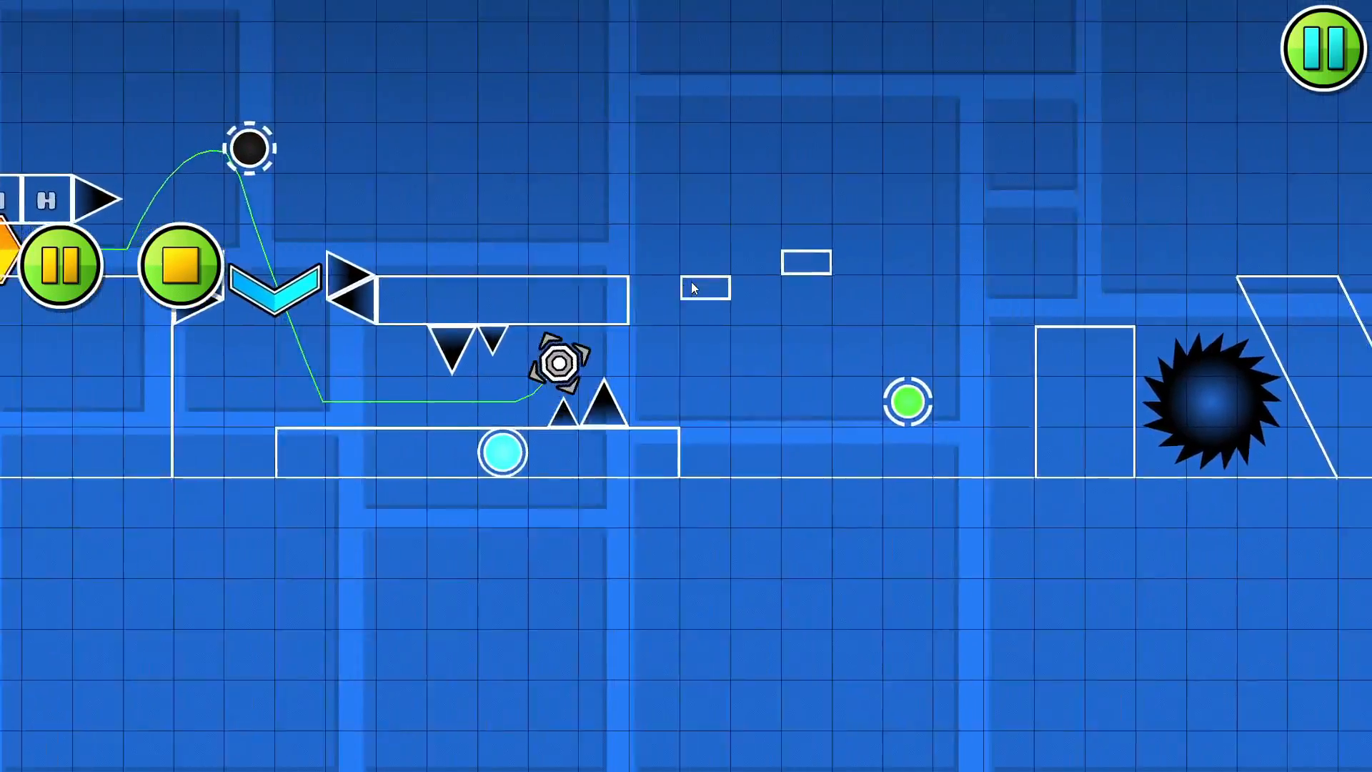
left_click(658, 283)
left_click(654, 284)
left_click(647, 286)
left_click(204, 276)
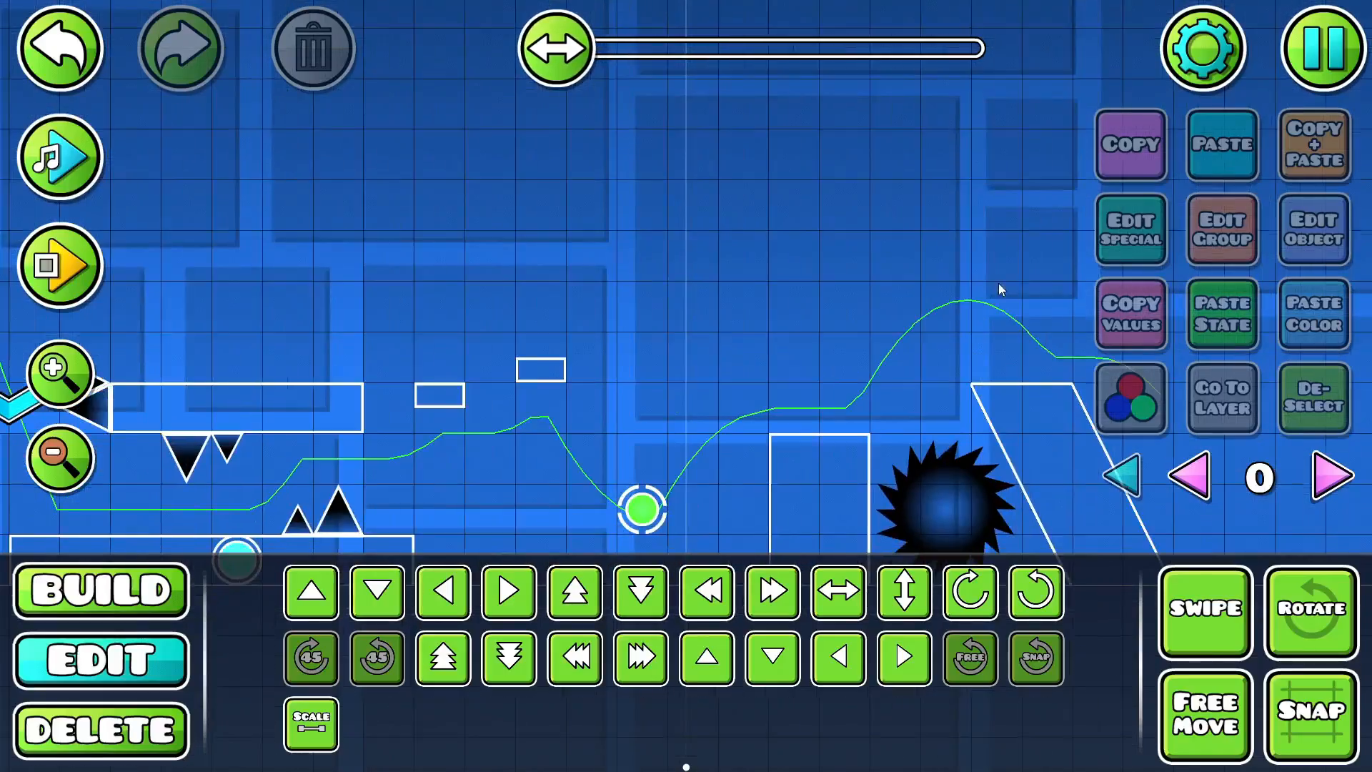
- Playtest the run beneath the slab, over the half blocks and the green orb to the slanted pillar
left_click(153, 590)
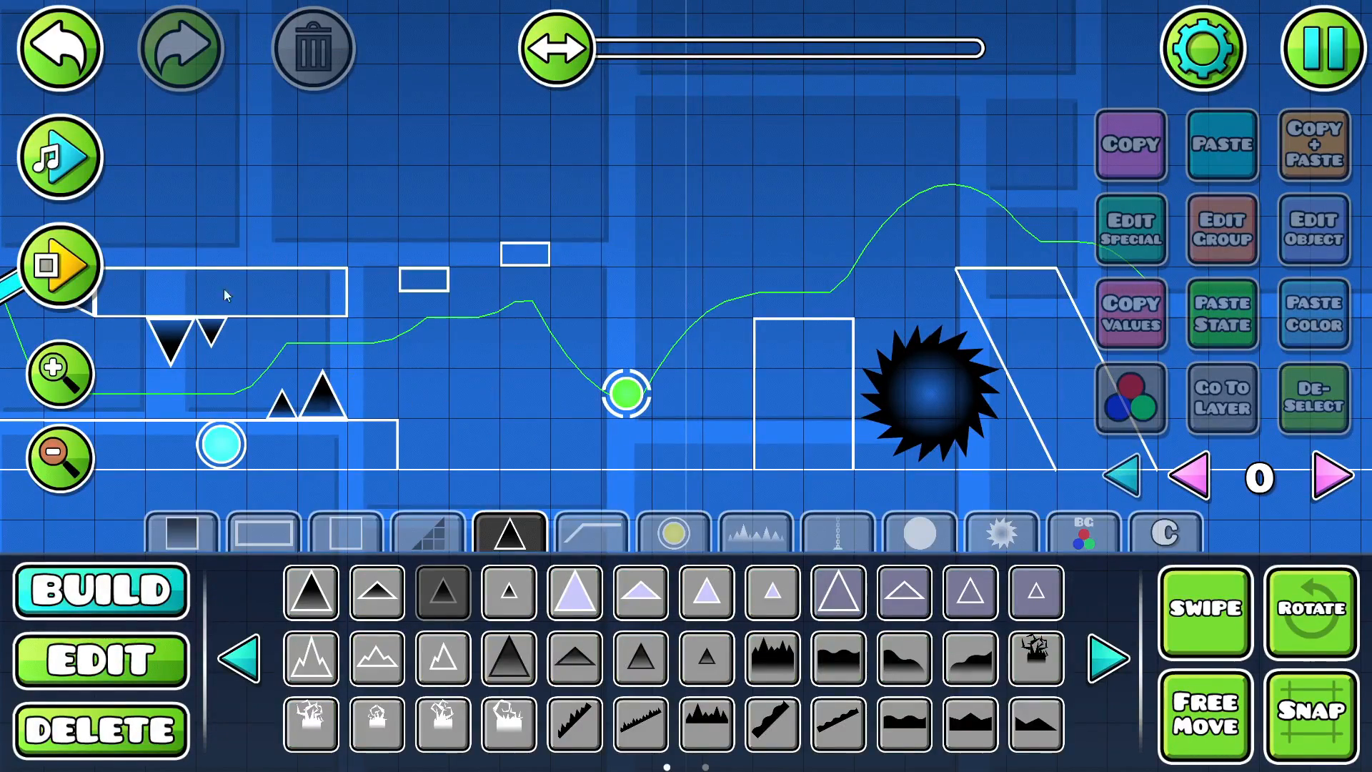
left_click(83, 283)
left_click(714, 214)
left_click(714, 215)
left_click(714, 215)
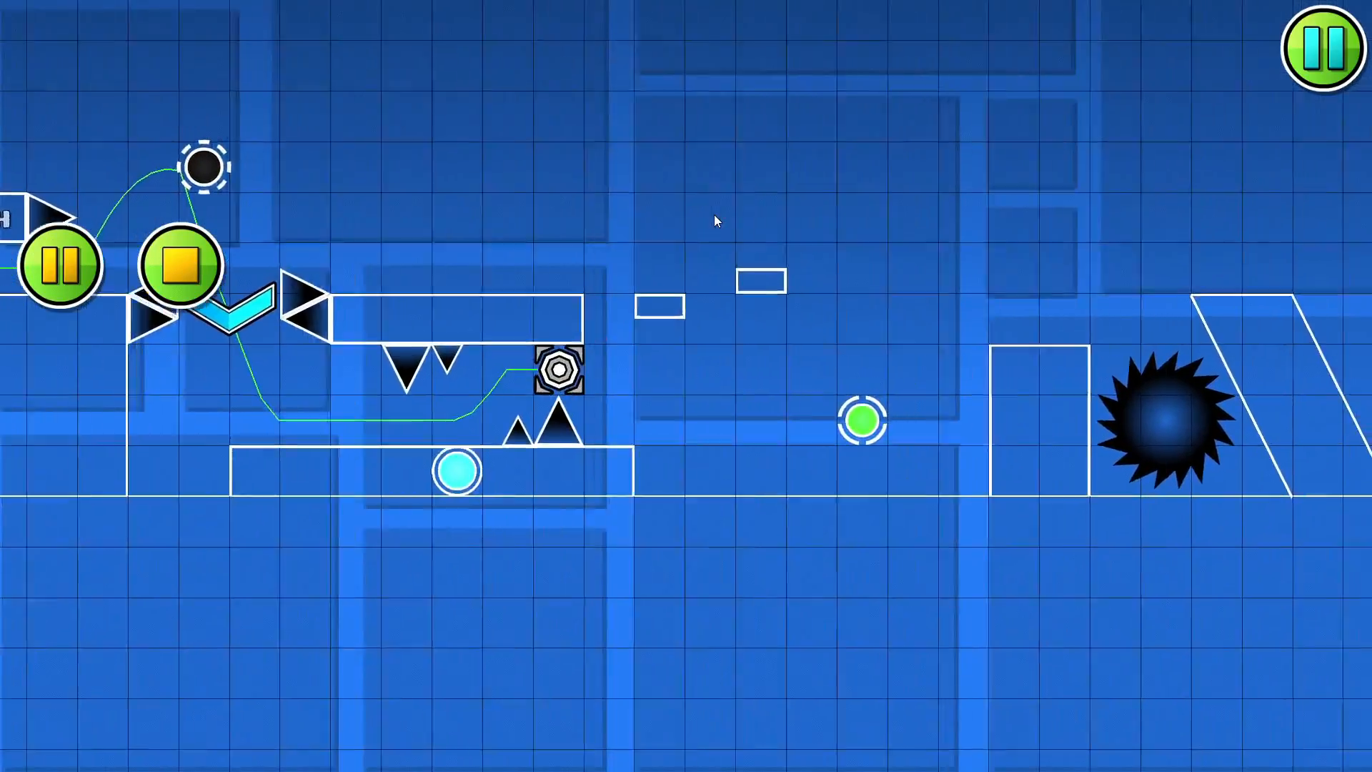
left_click(714, 215)
left_click(714, 214)
left_click(714, 214)
left_click(207, 278)
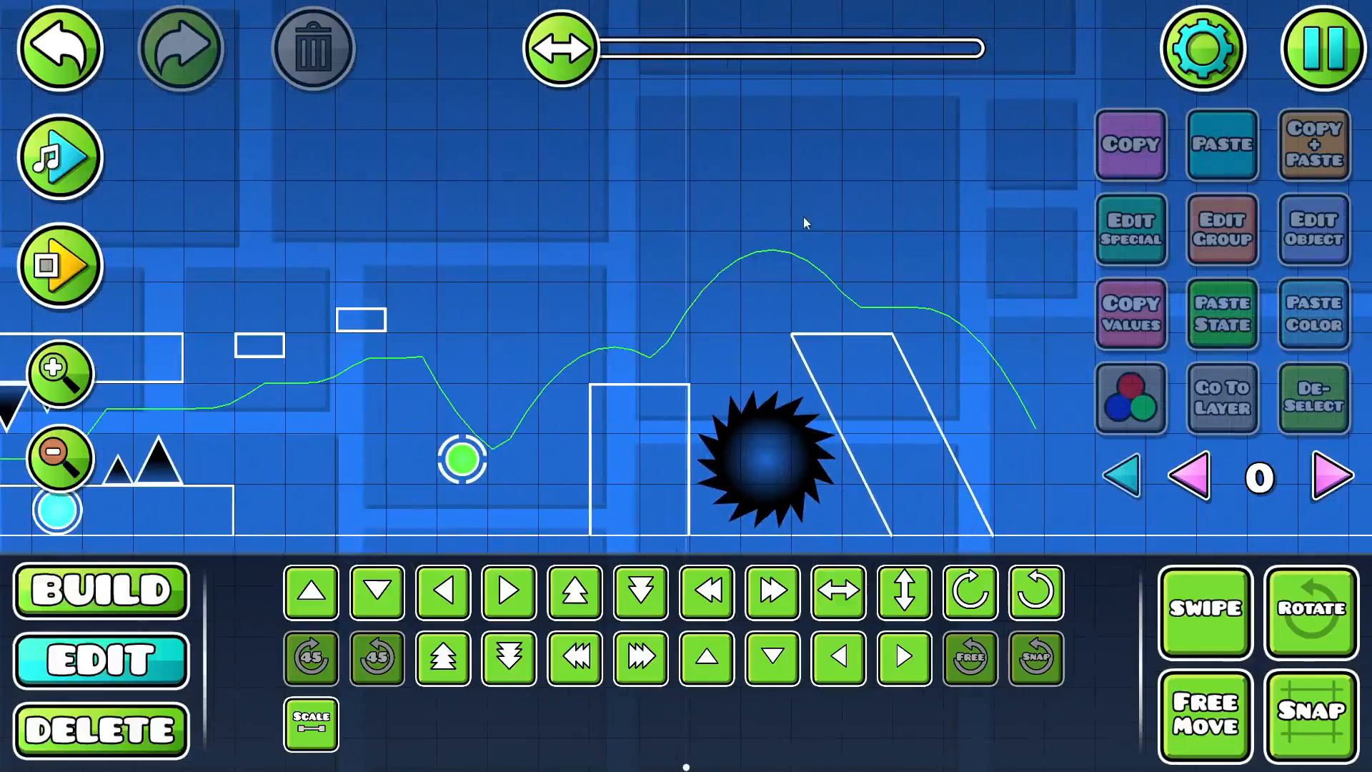
- Move the green orb closer to the tall block and playtest the jump onto that block
left_click(461, 454)
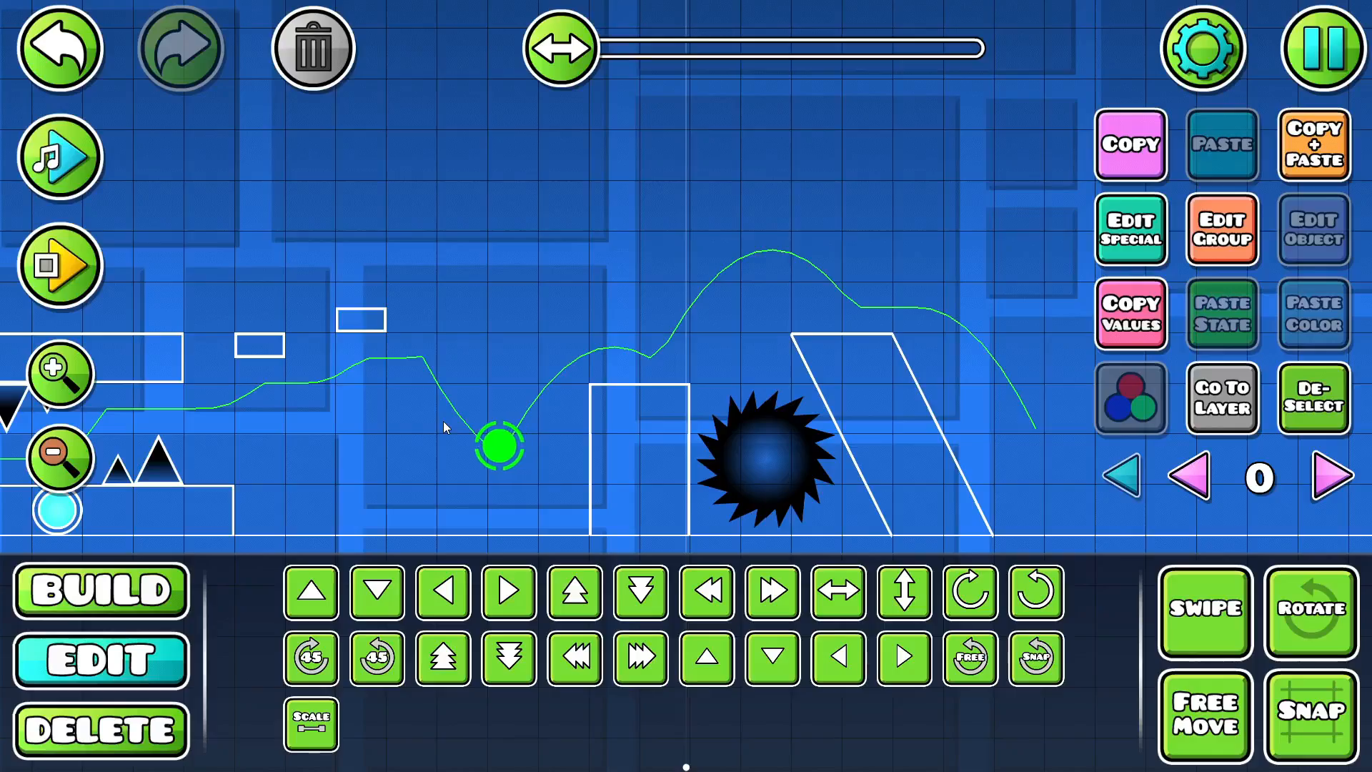
left_click(62, 253)
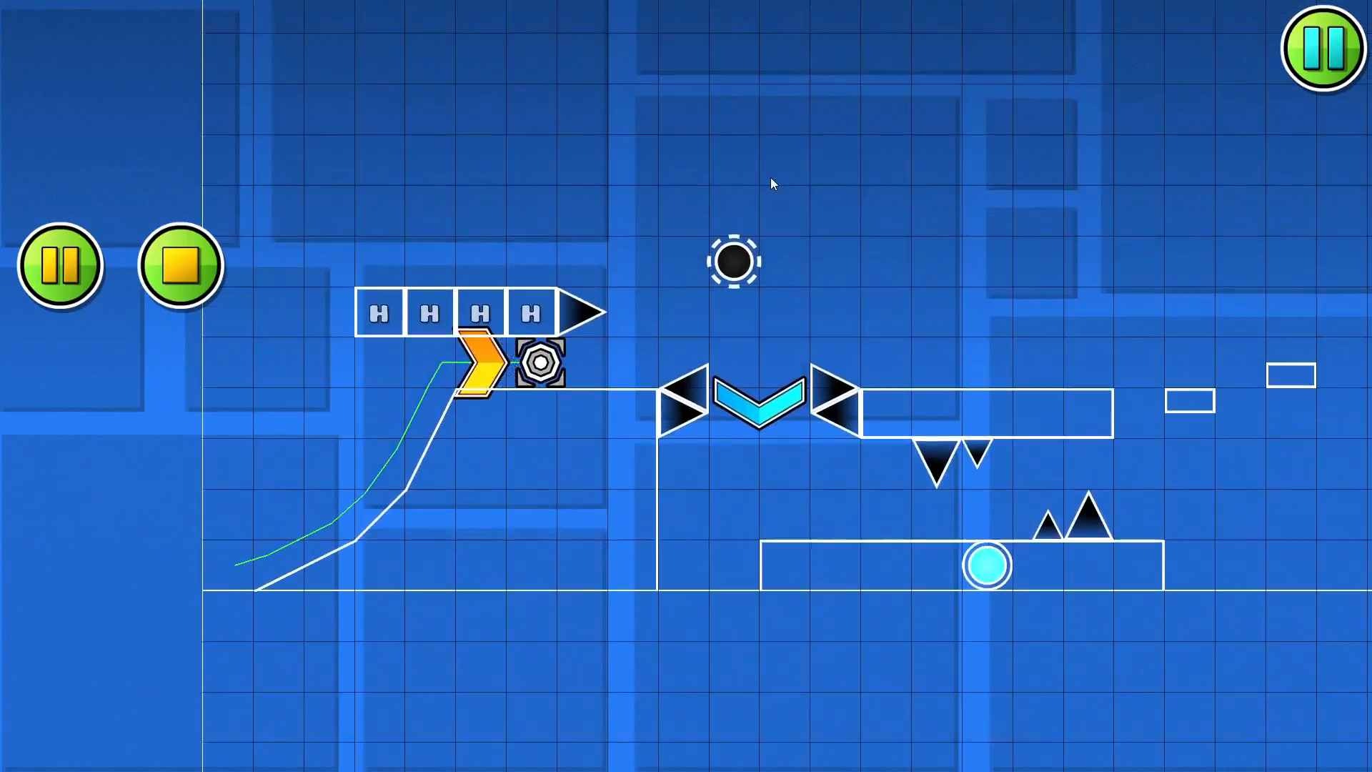
left_click(770, 178)
left_click(771, 178)
left_click(771, 178)
left_click(771, 178)
left_click(771, 178)
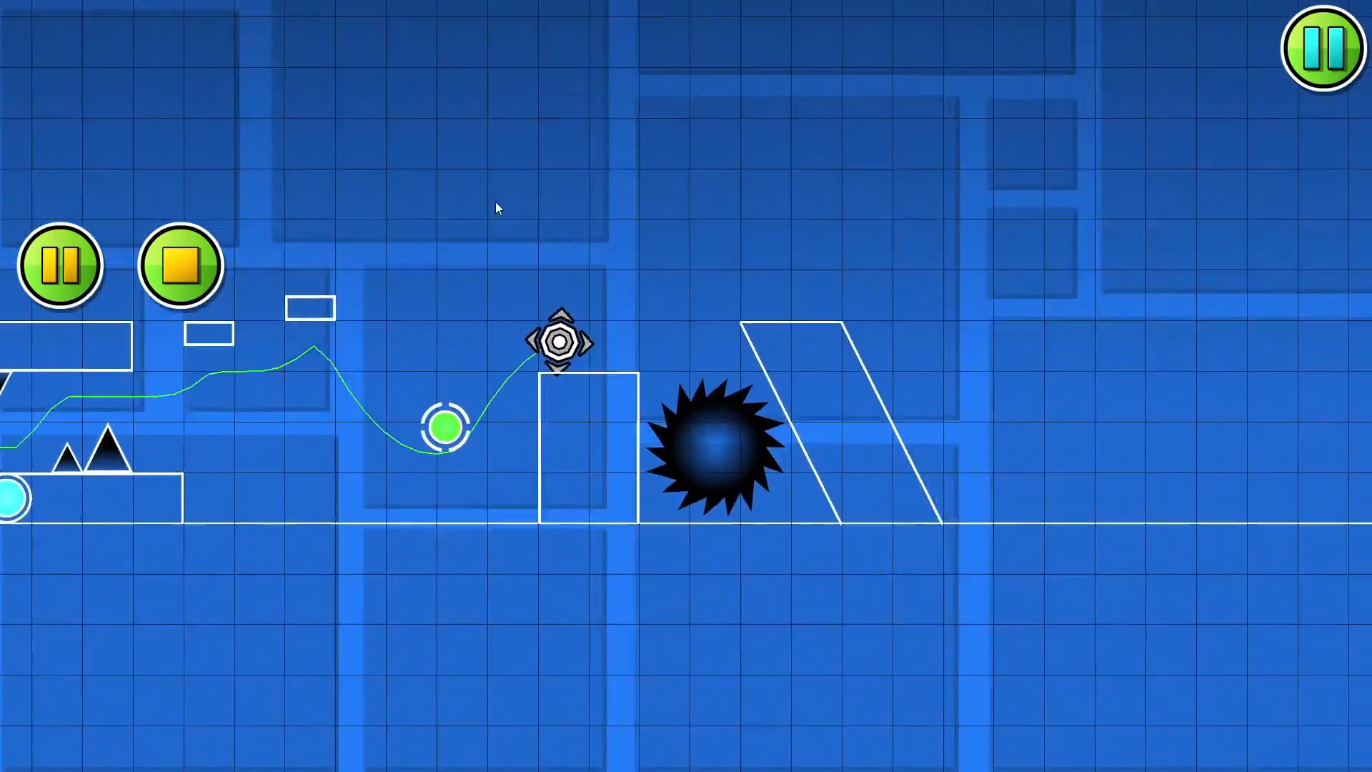
left_click(183, 253)
- Playtest the level repeatedly from the start through the green orb jump and past the black saw
left_click(64, 265)
left_click(633, 206)
left_click(633, 206)
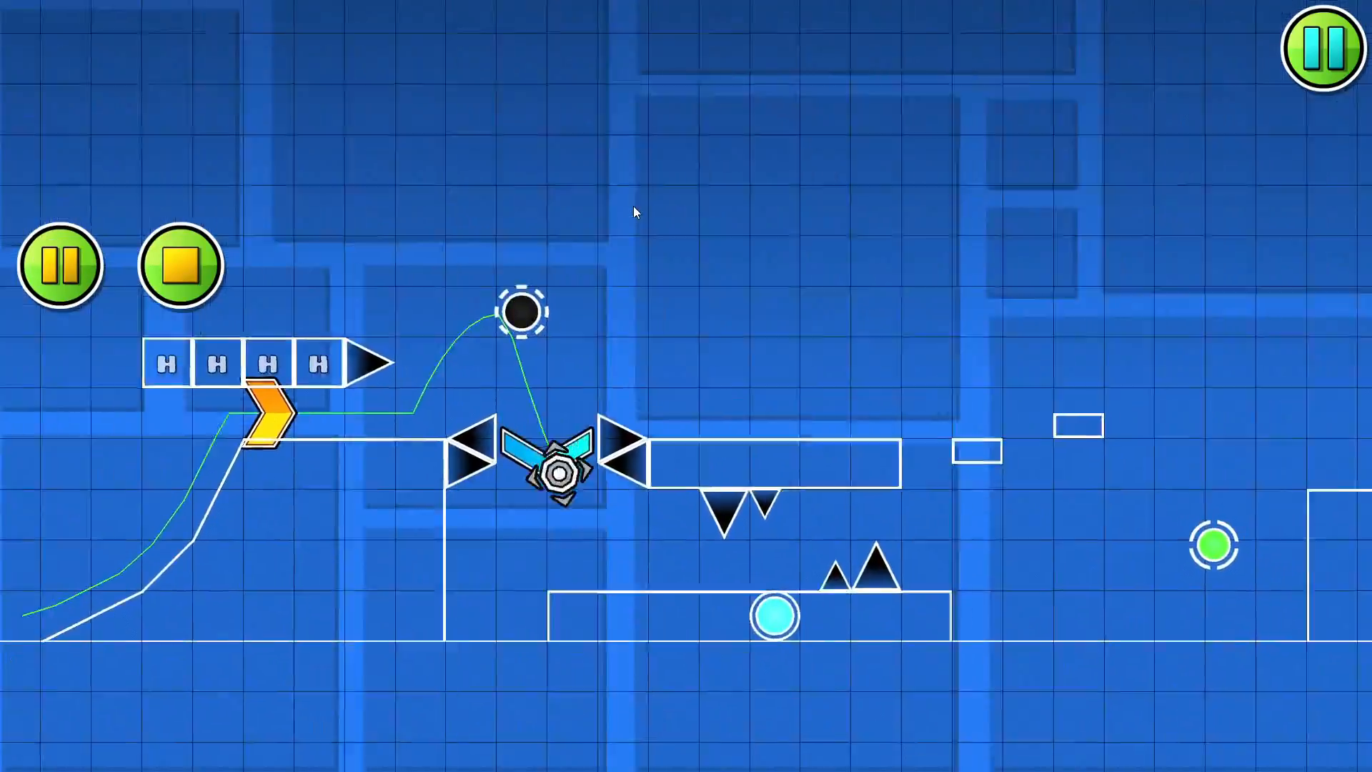
left_click(633, 206)
left_click(180, 271)
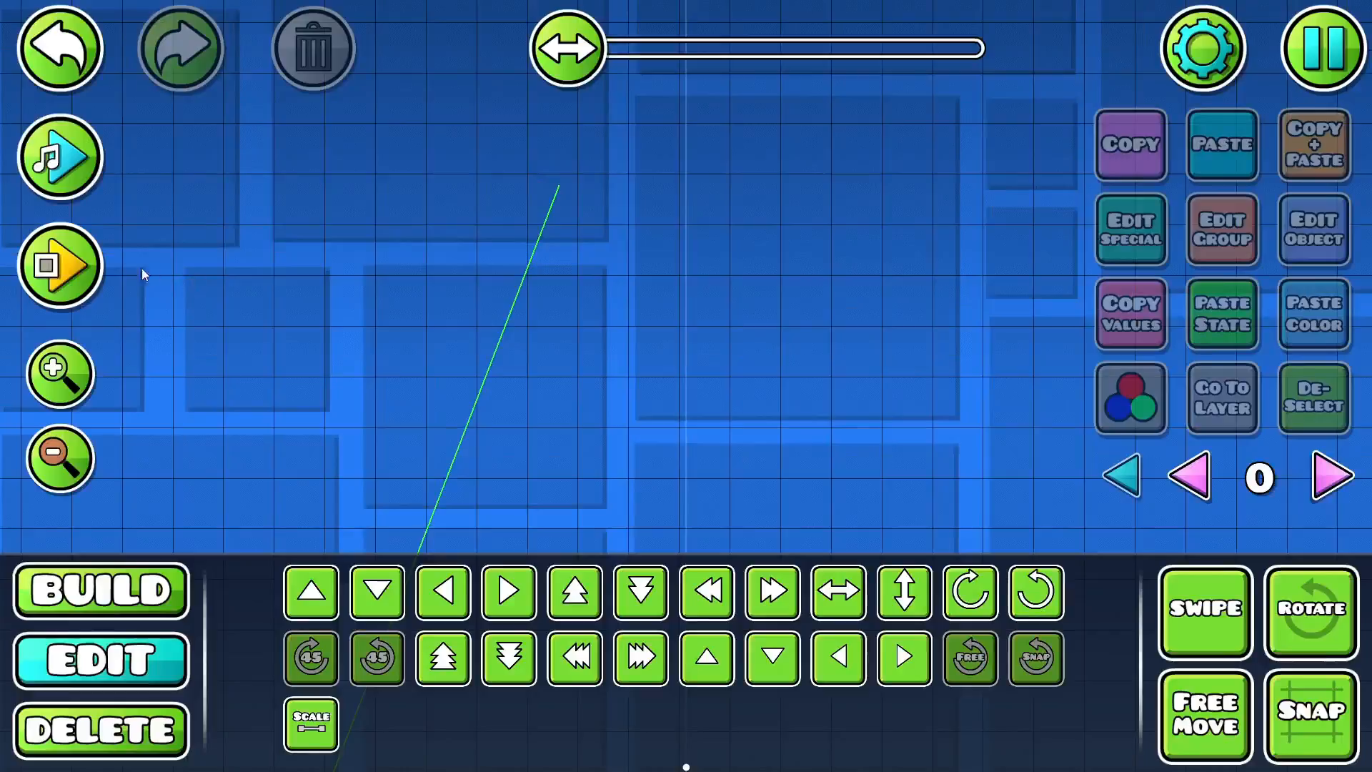
left_click(60, 265)
left_click(786, 179)
left_click(848, 135)
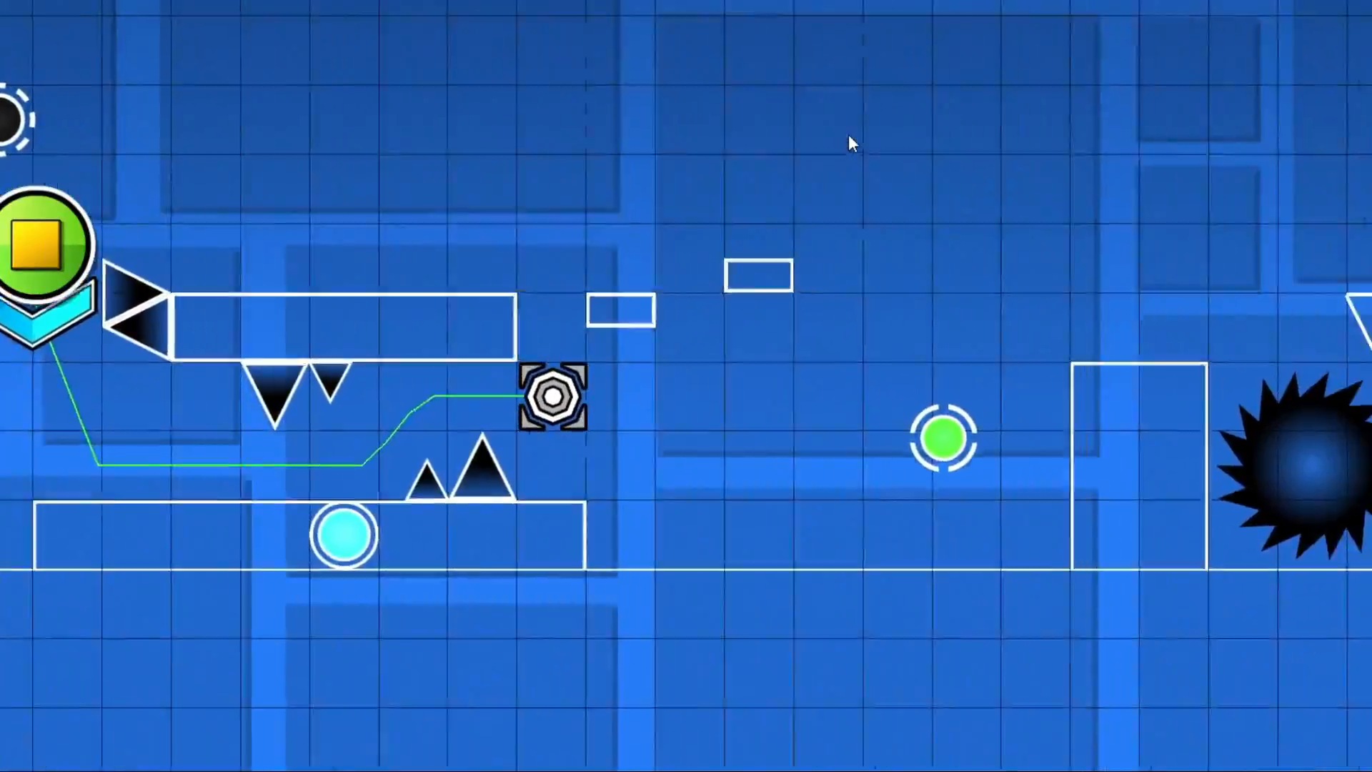
left_click(47, 283)
left_click(47, 279)
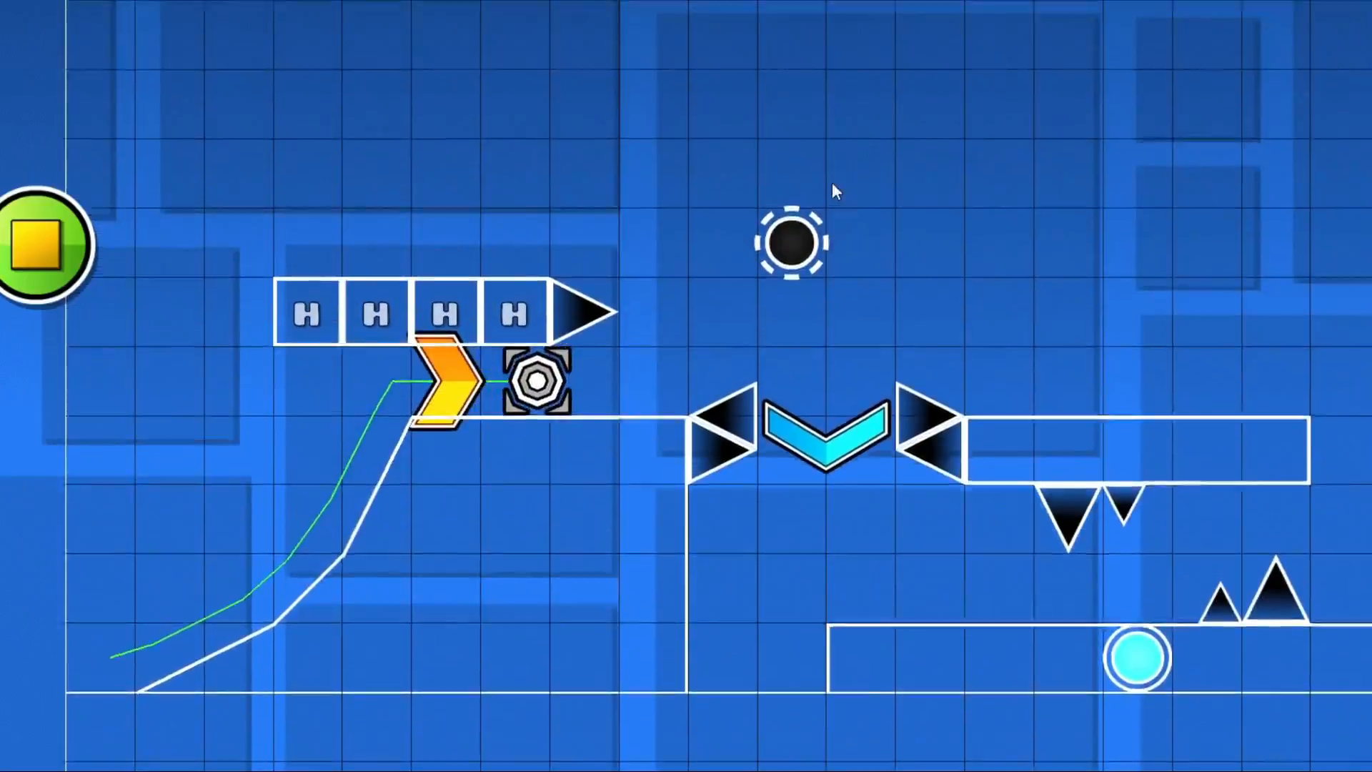
left_click(832, 183)
left_click(832, 183)
left_click(832, 183)
left_click(832, 183)
left_click(807, 188)
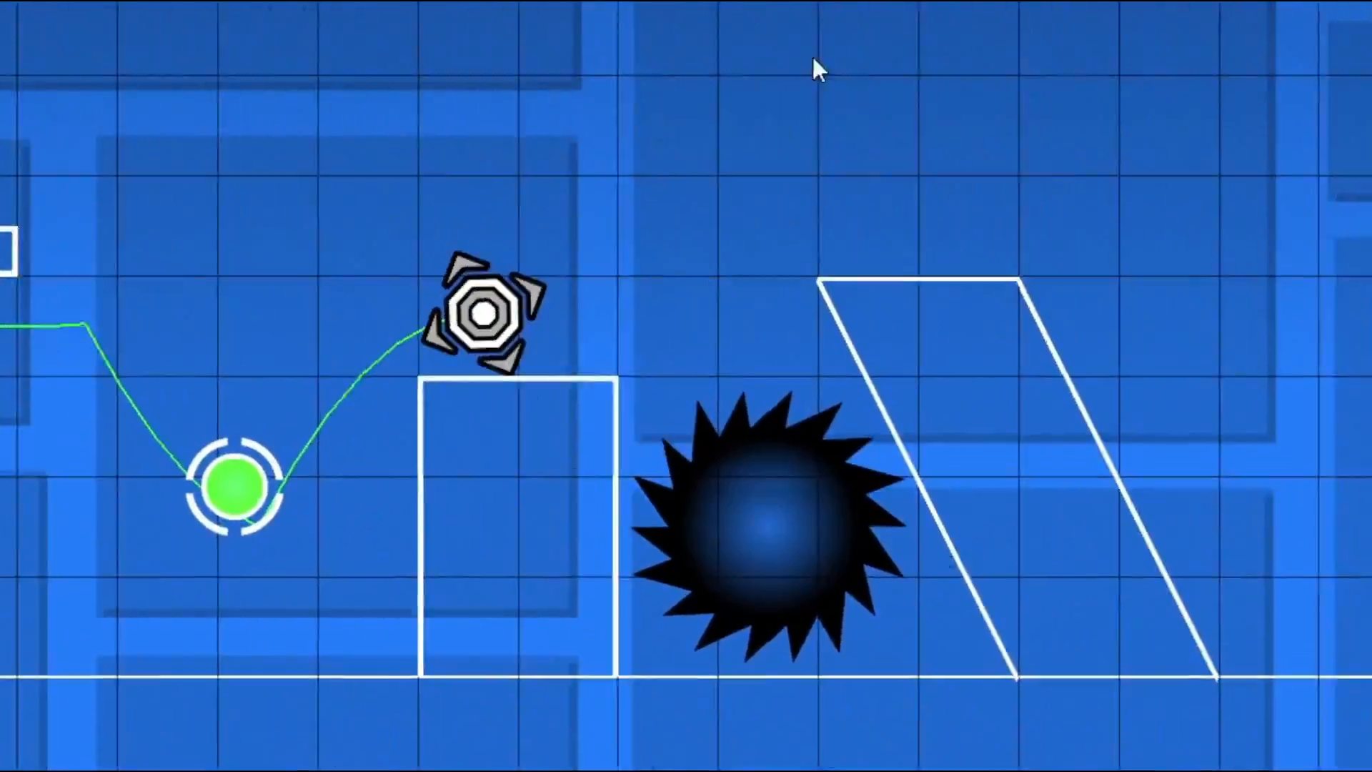
left_click(813, 58)
left_click(180, 266)
left_click_drag(769, 255, 904, 259)
left_click(101, 591)
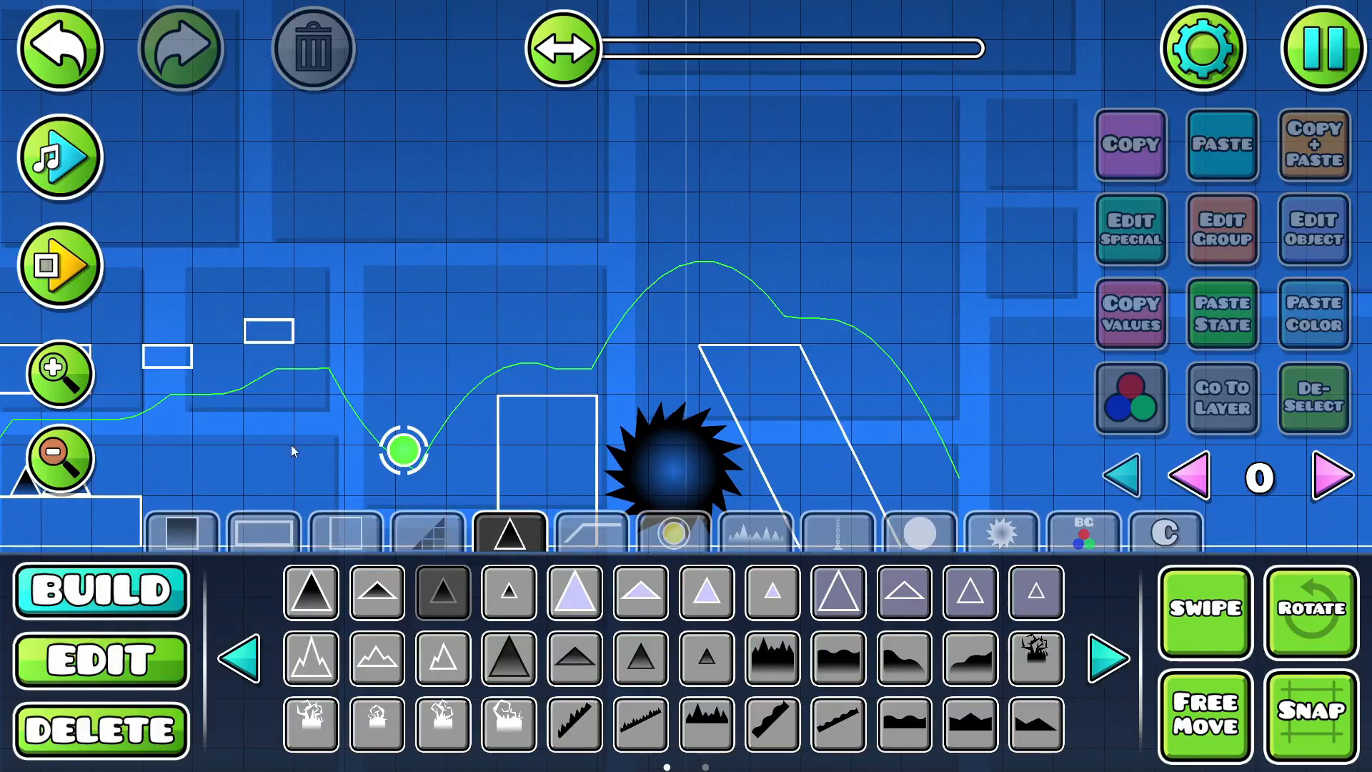
left_click_drag(292, 446, 439, 417)
left_click(312, 593)
left_click_drag(397, 361, 406, 374)
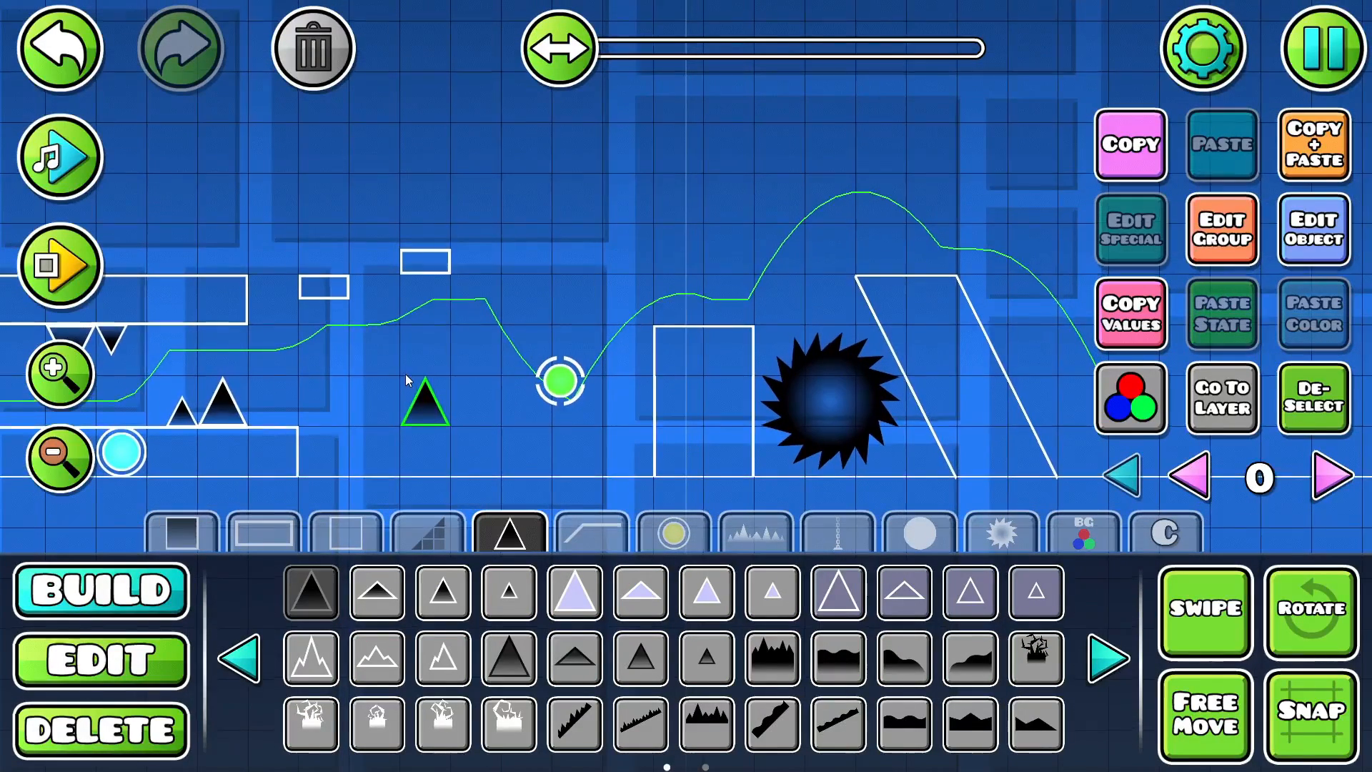
key("a")
left_click(373, 103)
left_click(41, 63)
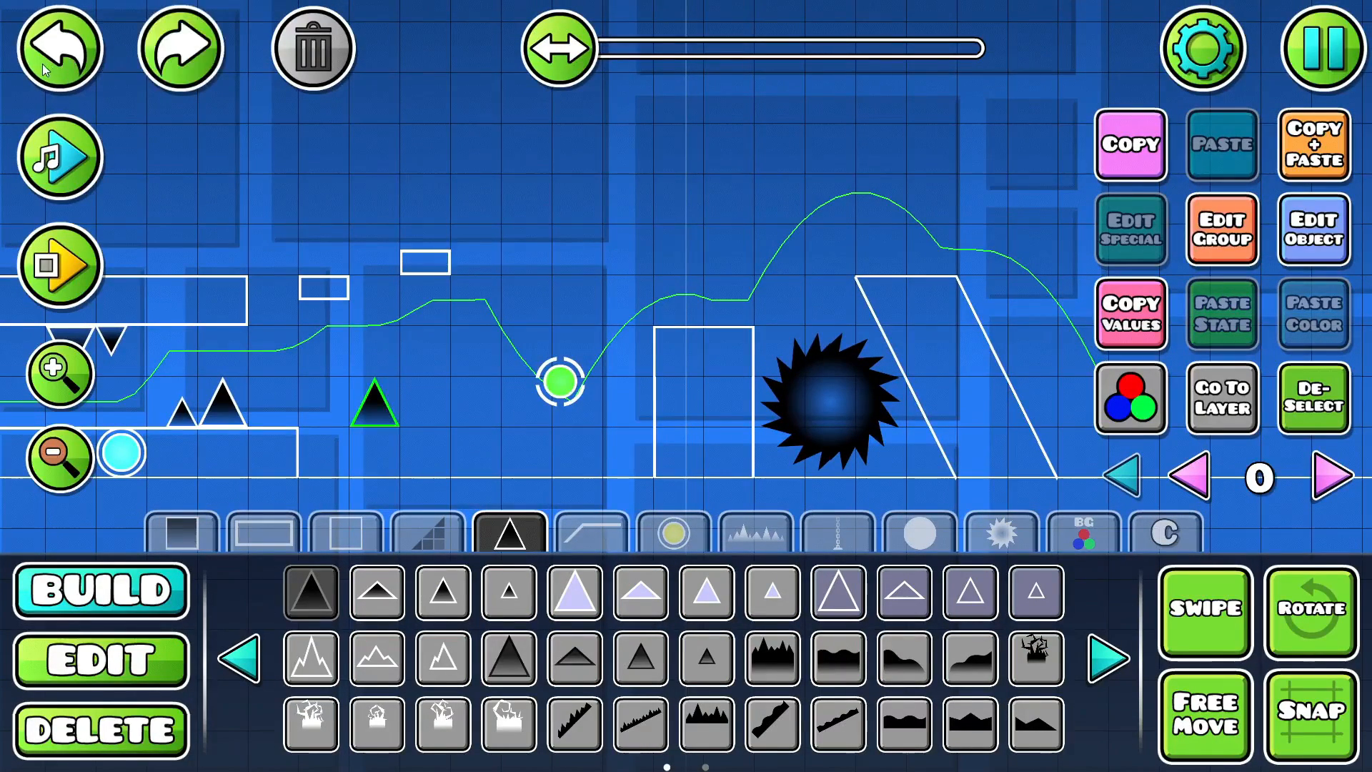
left_click(42, 63)
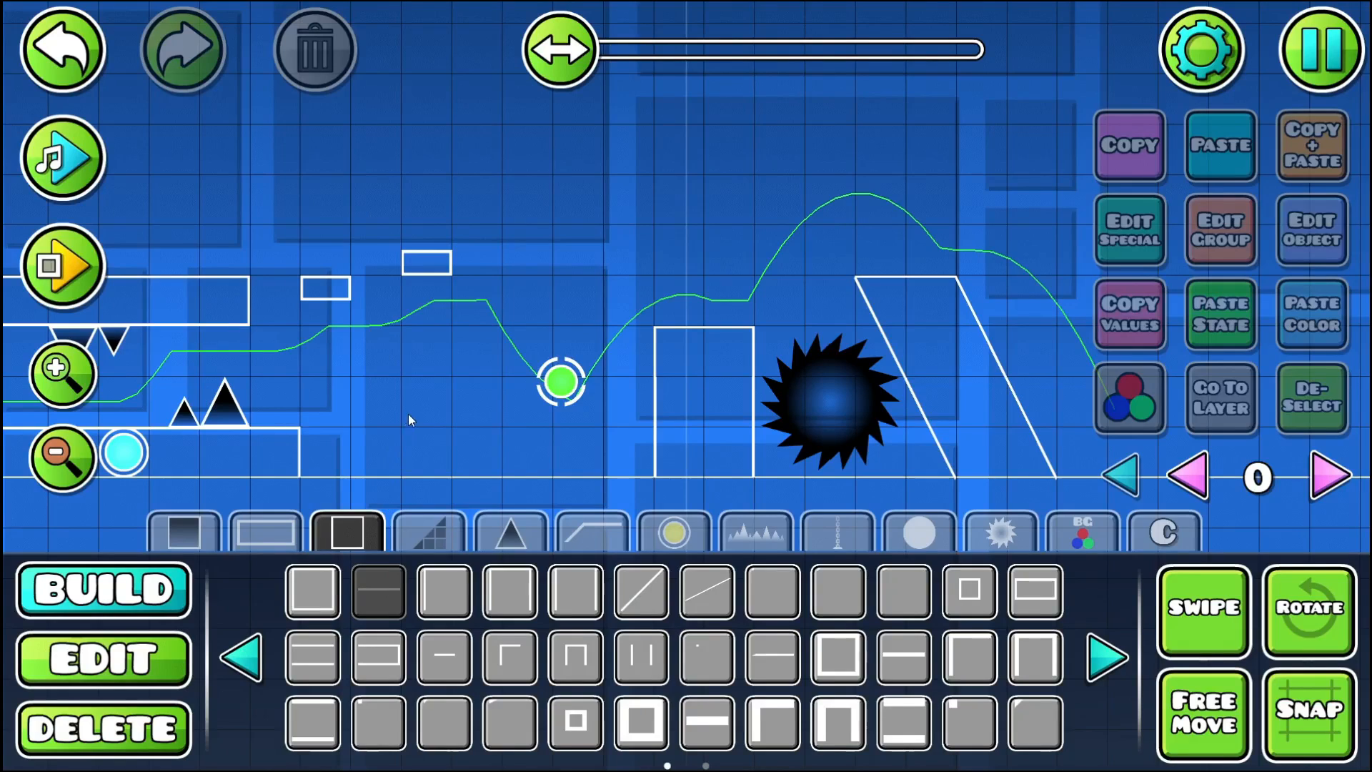
- Place a two-block horizontal line before the green orb, topped with a half-height spike followed by a full-size spike
left_click(427, 393)
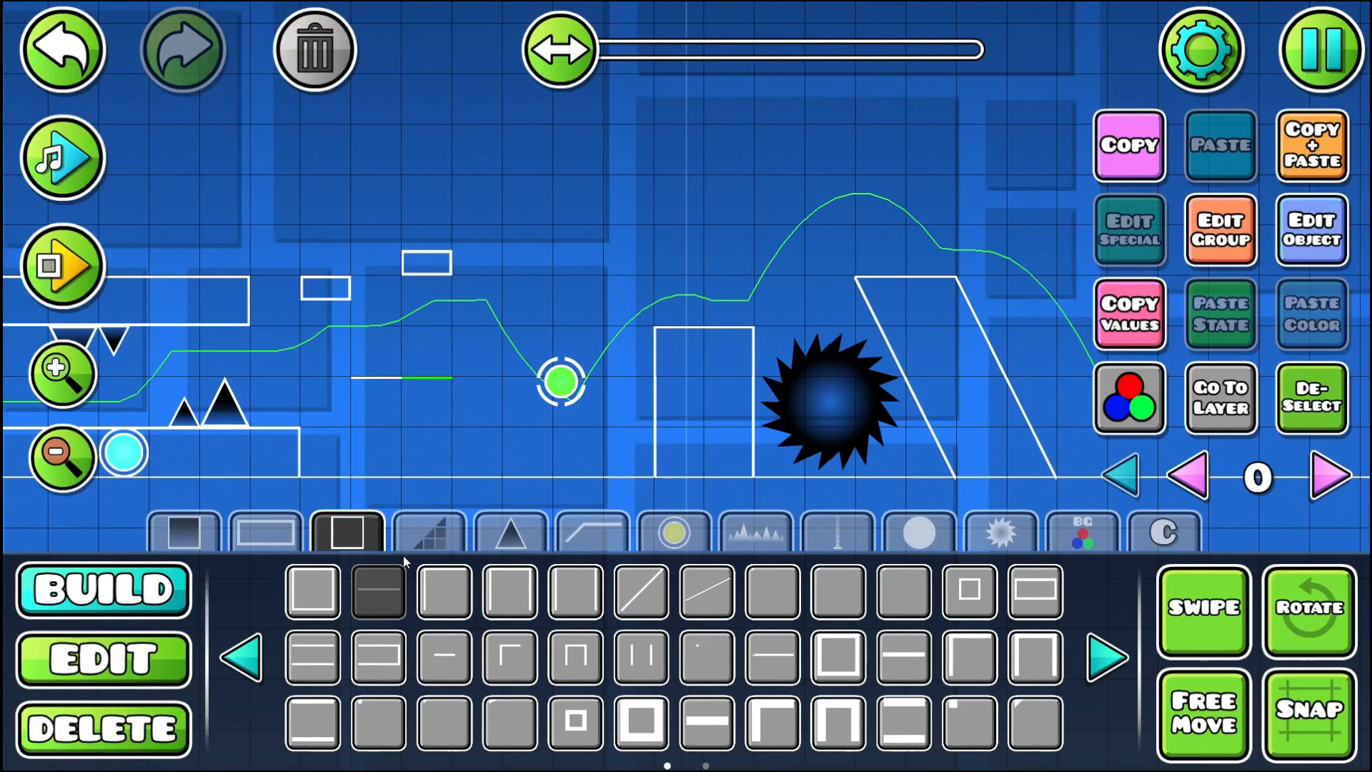
left_click(510, 533)
left_click(325, 587)
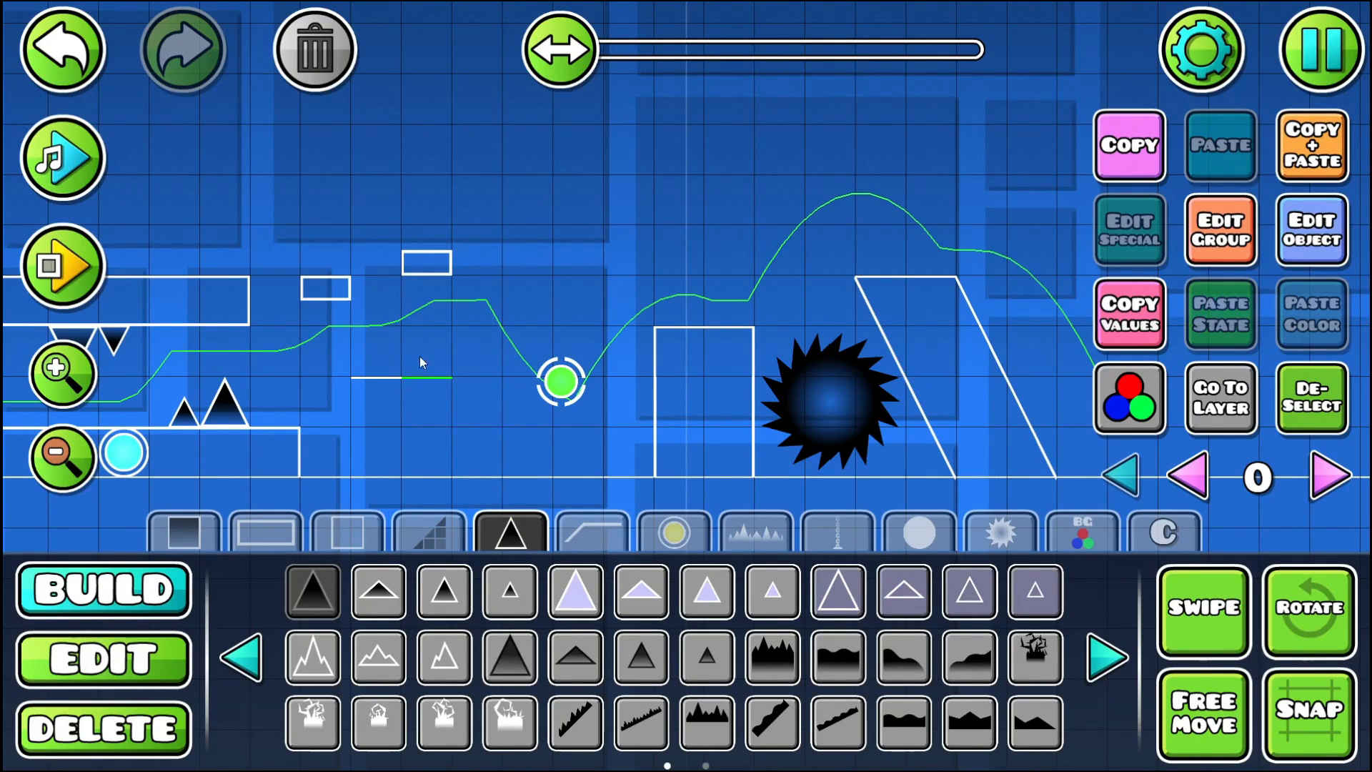
left_click(379, 591)
left_click(376, 366)
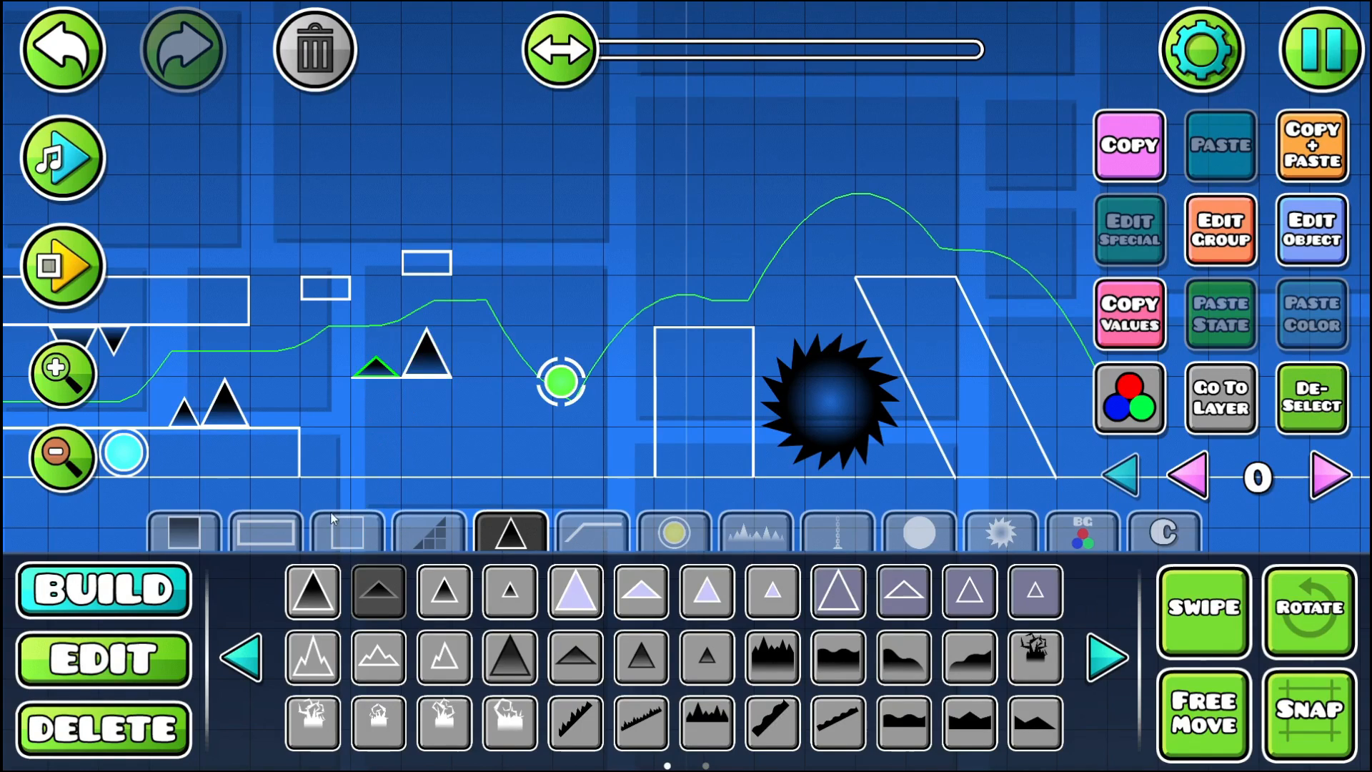
- Add rotated steep slope lines from both ends of the spiked line to the ground, forming a slanted pillar
left_click(347, 532)
left_click(718, 597)
left_click(342, 394)
key("q")
key("q")
key("q")
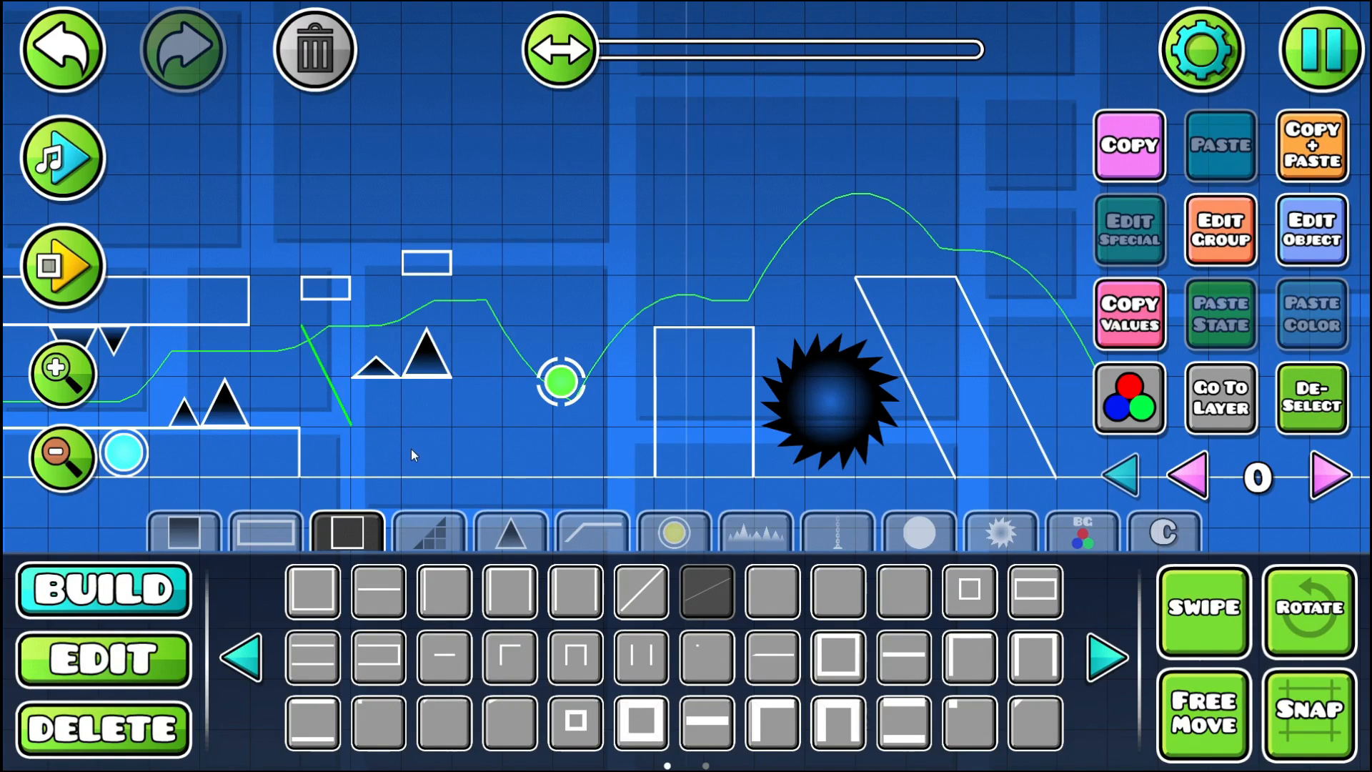
key("d")
left_click_drag(408, 449, 380, 340)
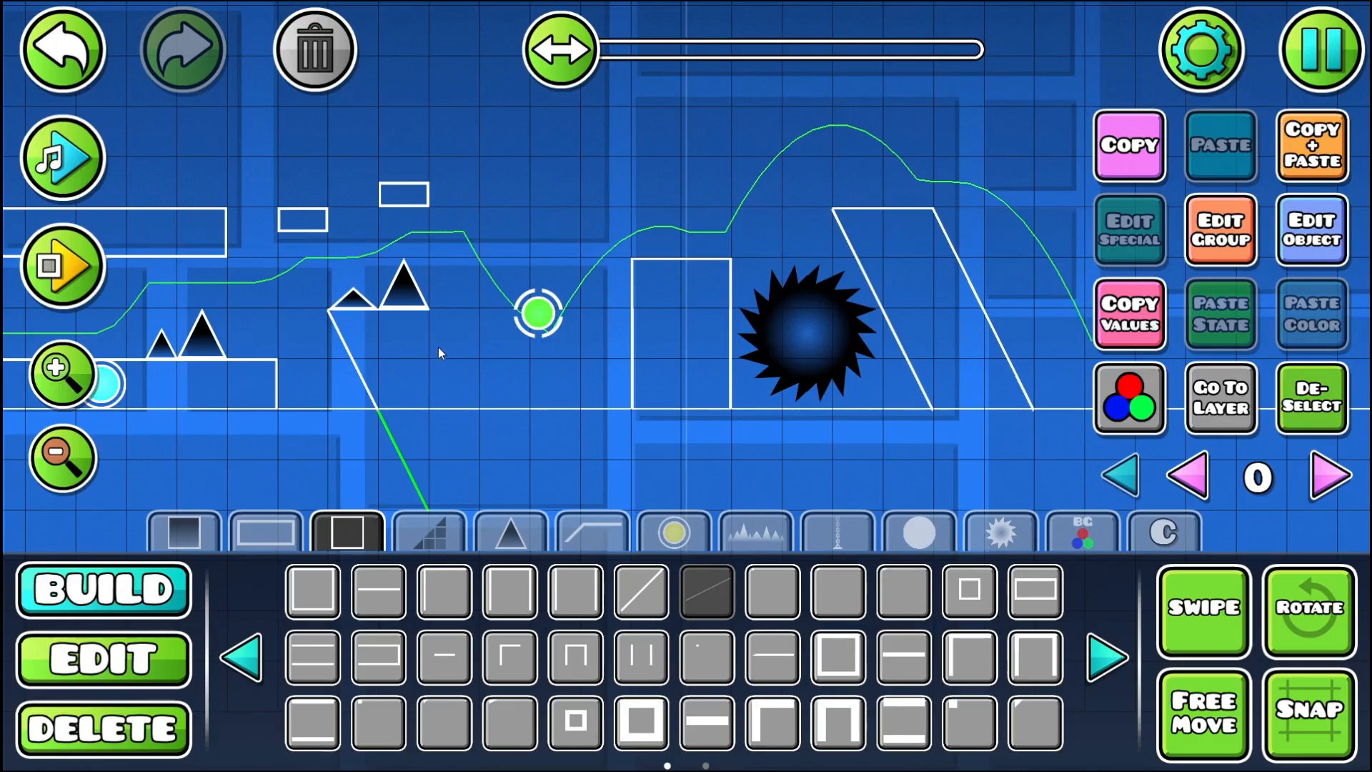
left_click(439, 346)
left_click_drag(299, 320, 397, 368)
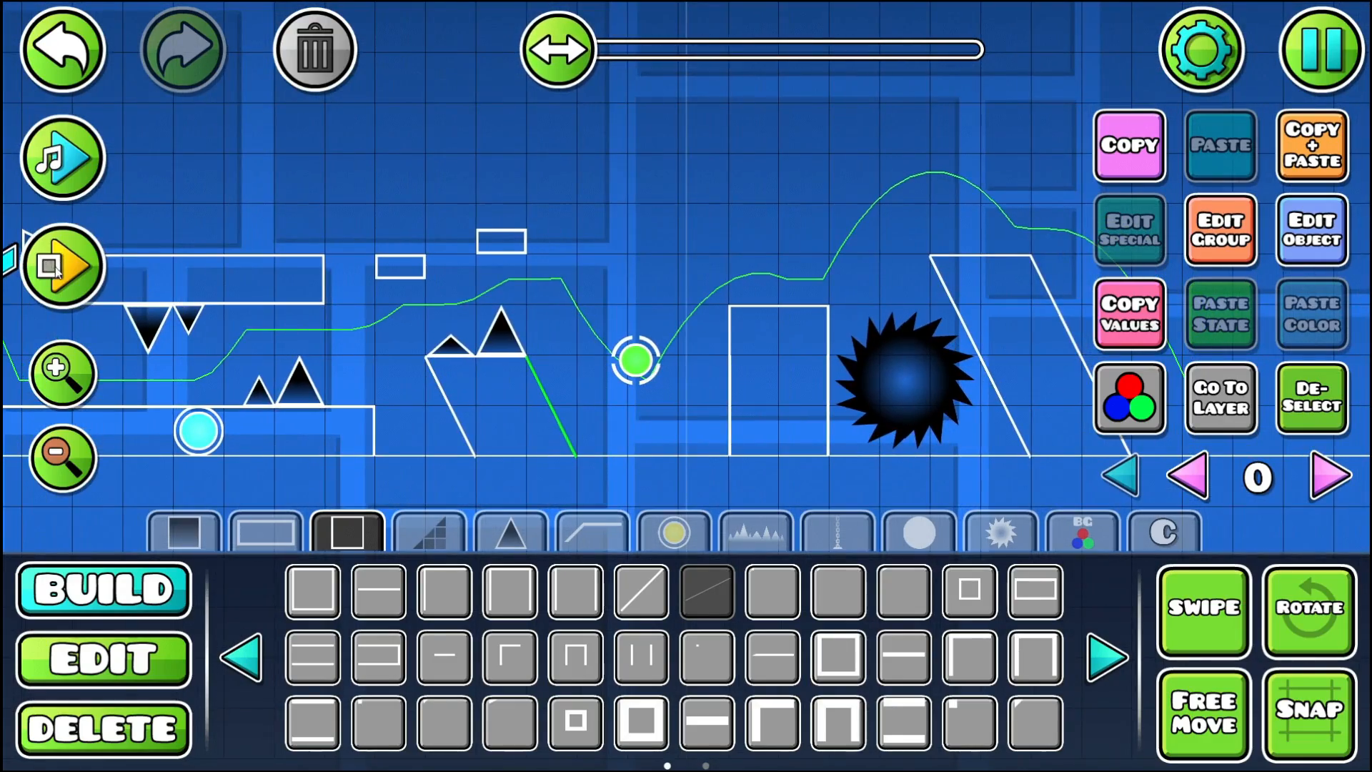
- Playtest the section across the new spiked slanted pillar, through the green orb and beyond the black saw
left_click(55, 266)
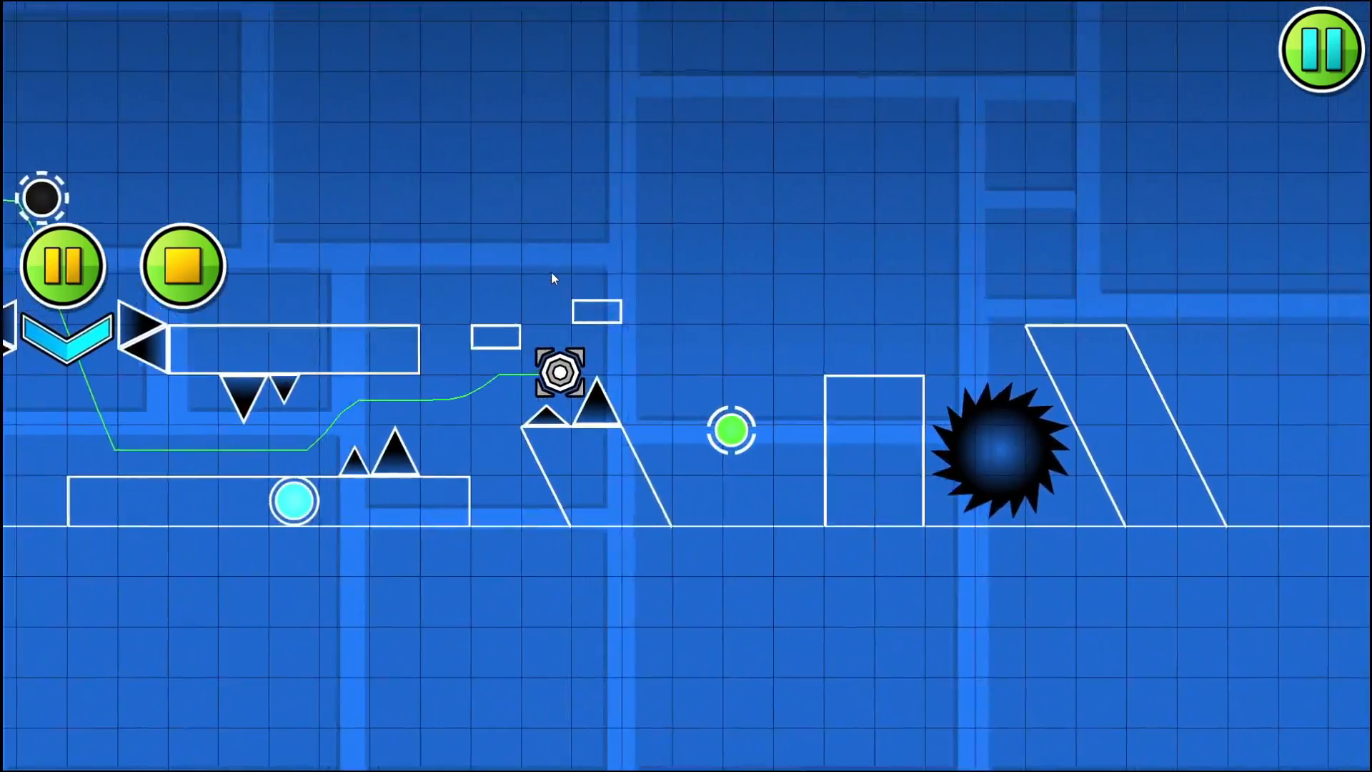
left_click(182, 266)
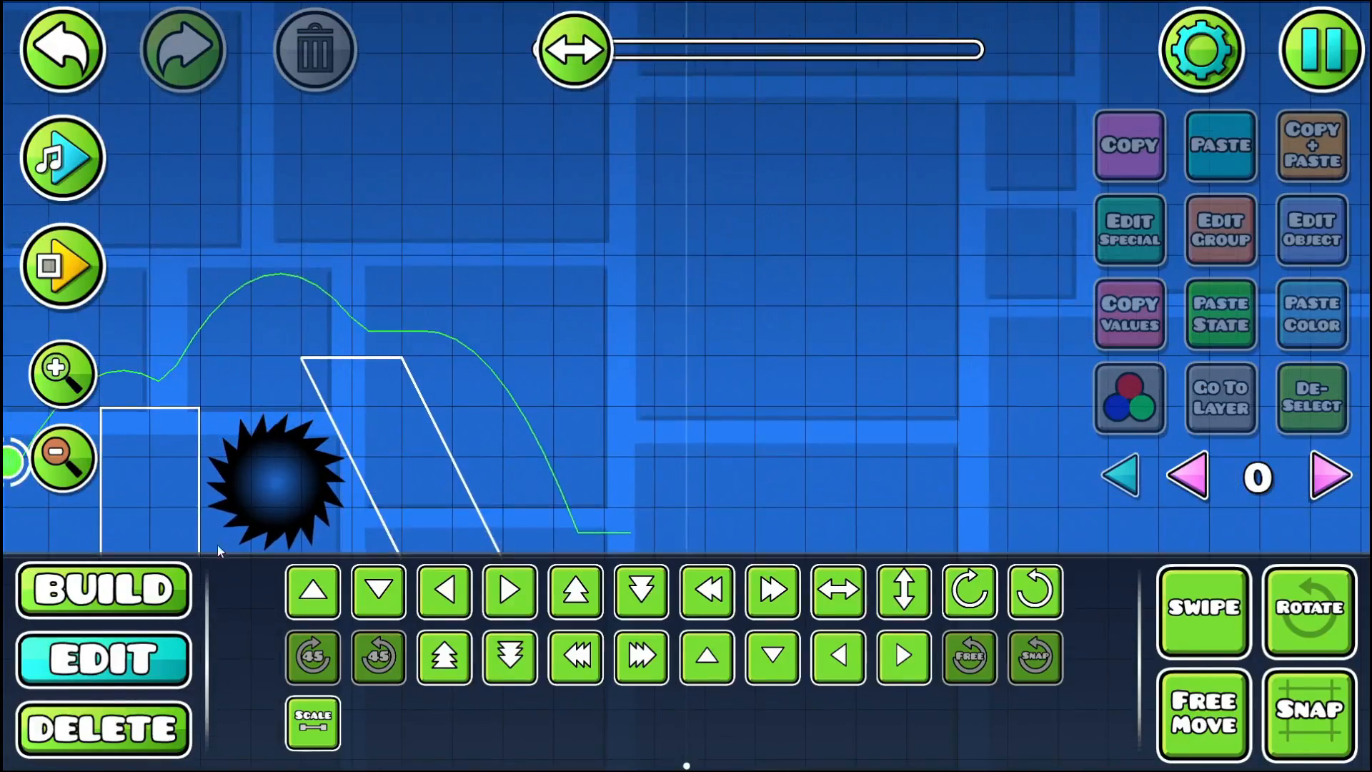
left_click_drag(474, 332, 848, 313)
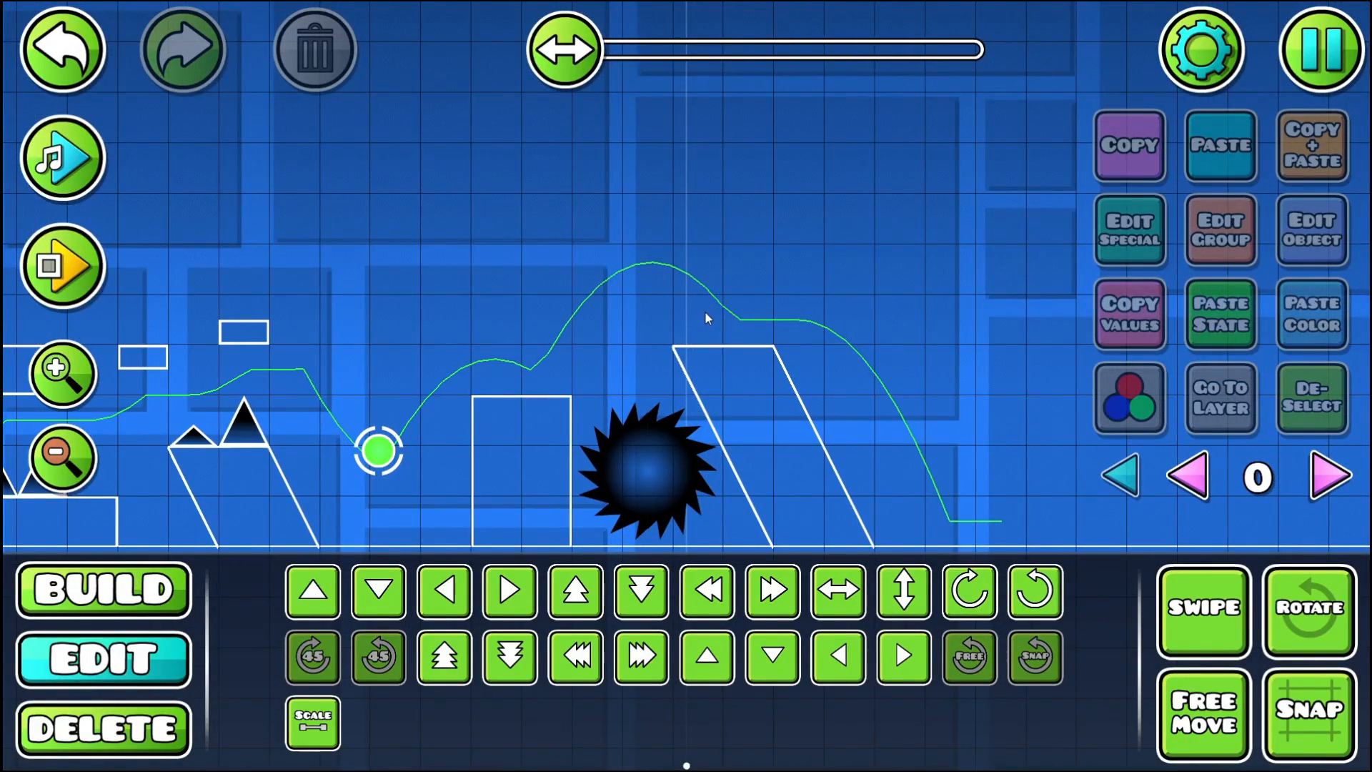
left_click_drag(689, 317, 816, 400)
- Build a steep line of three slope segments rising backward from the left corner of the large hanging spike
left_click(104, 590)
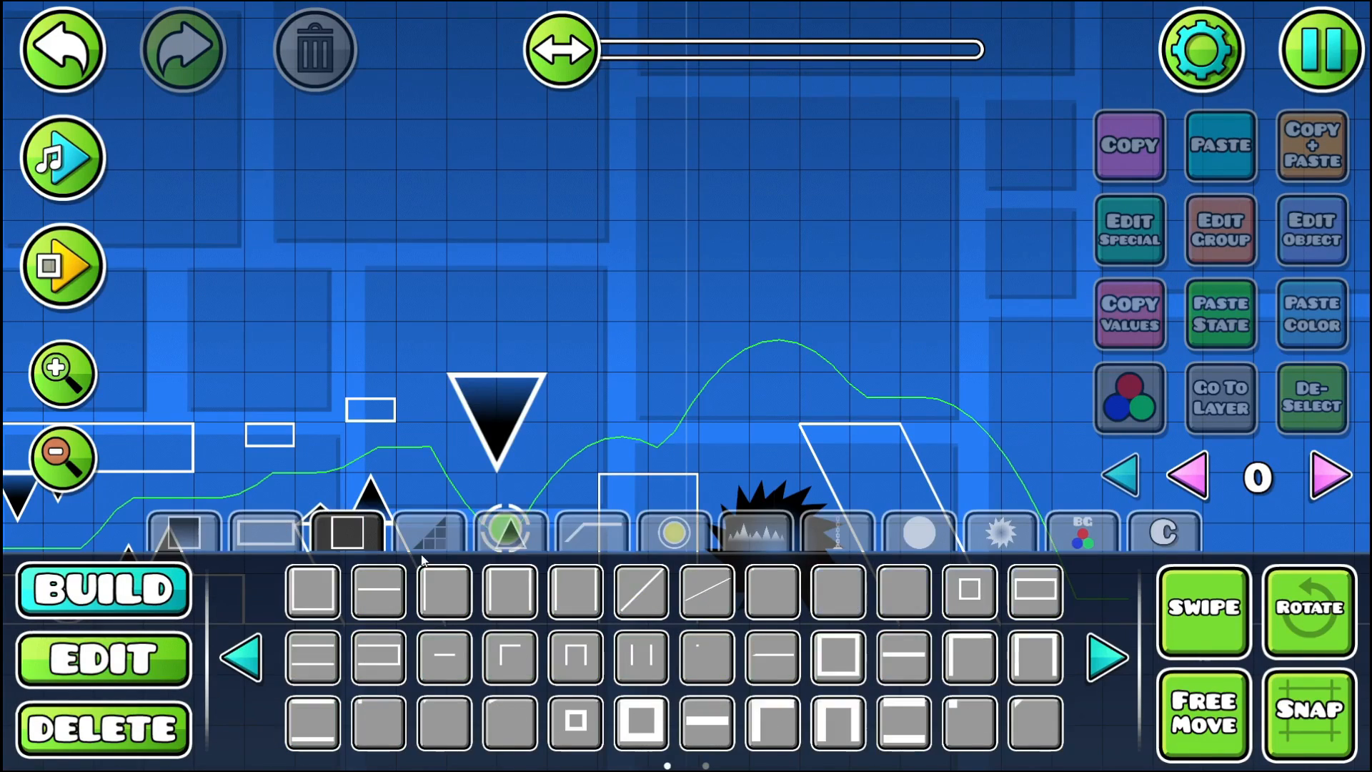
left_click(707, 590)
left_click(427, 340)
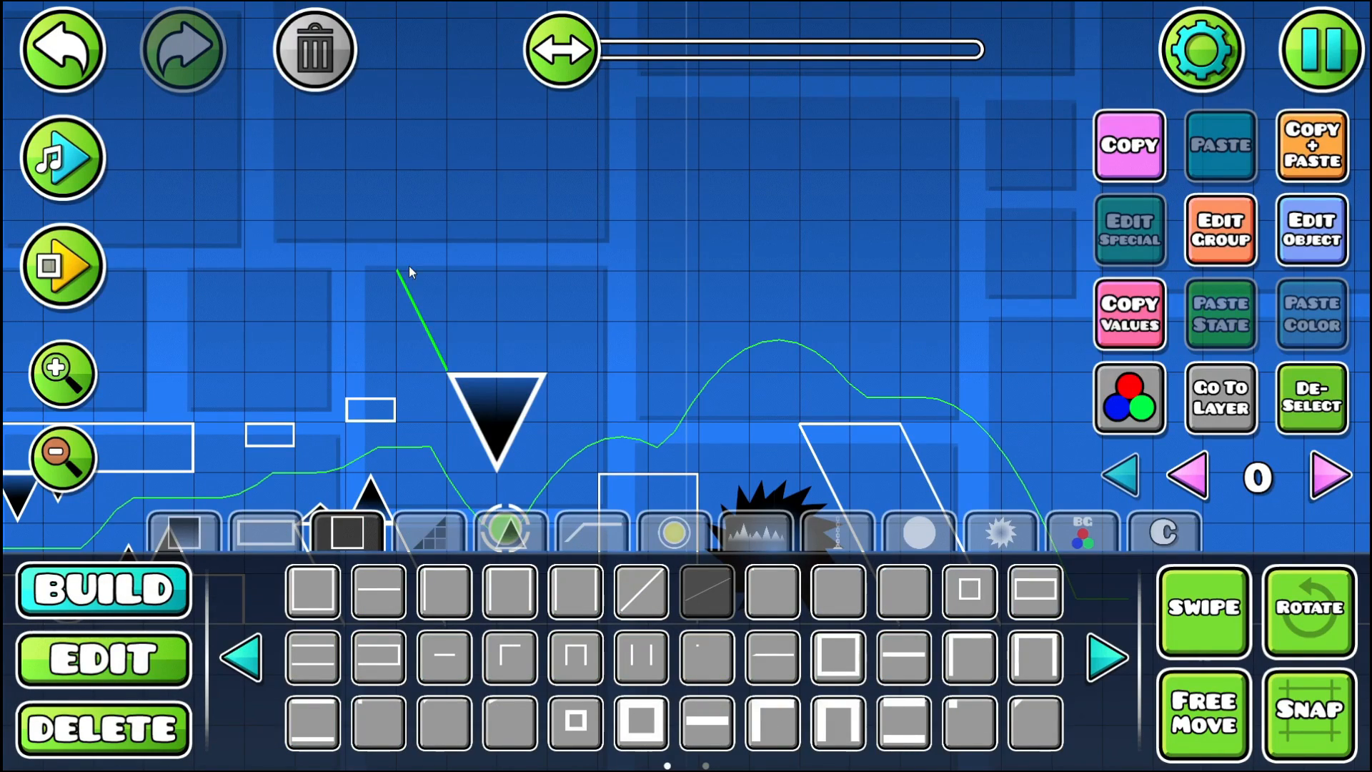
left_click(361, 258)
left_click_drag(349, 214, 471, 338)
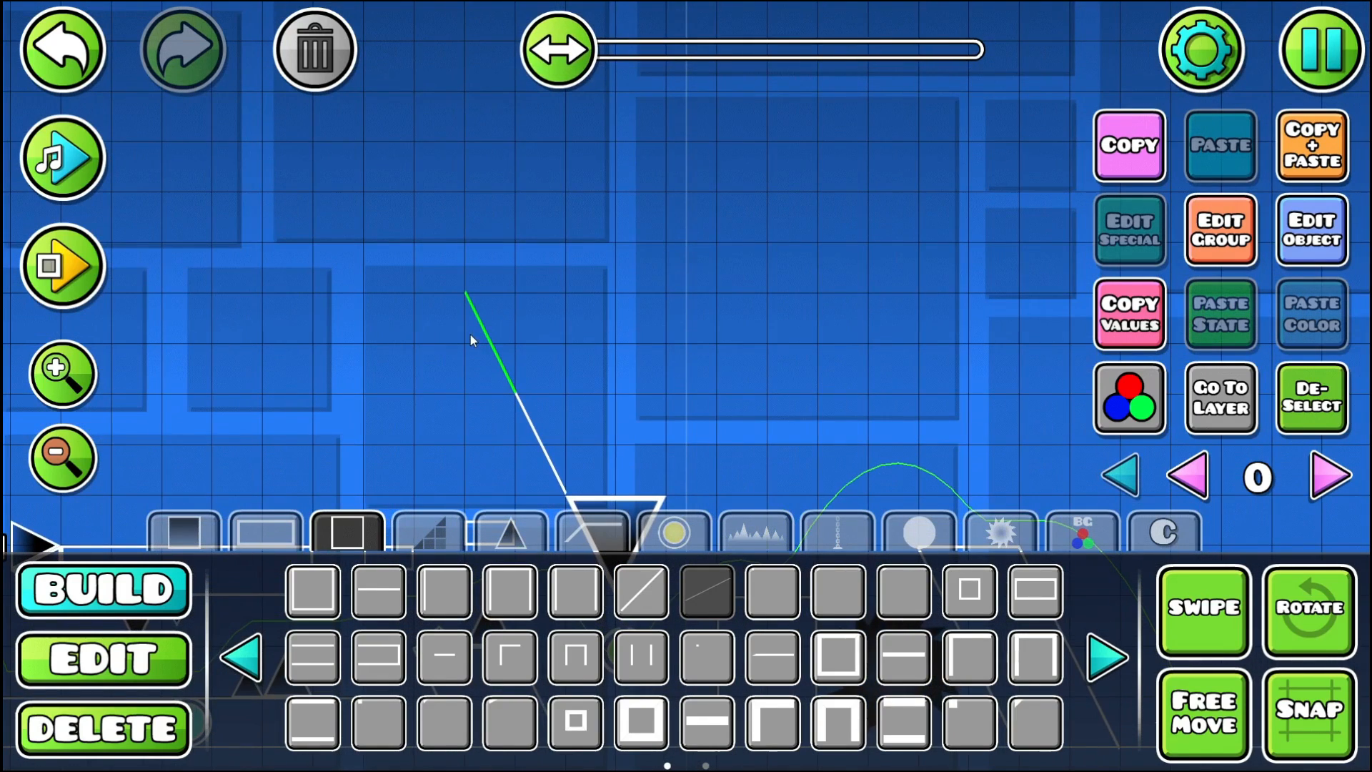
left_click_drag(453, 220, 391, 128)
left_click(375, 186)
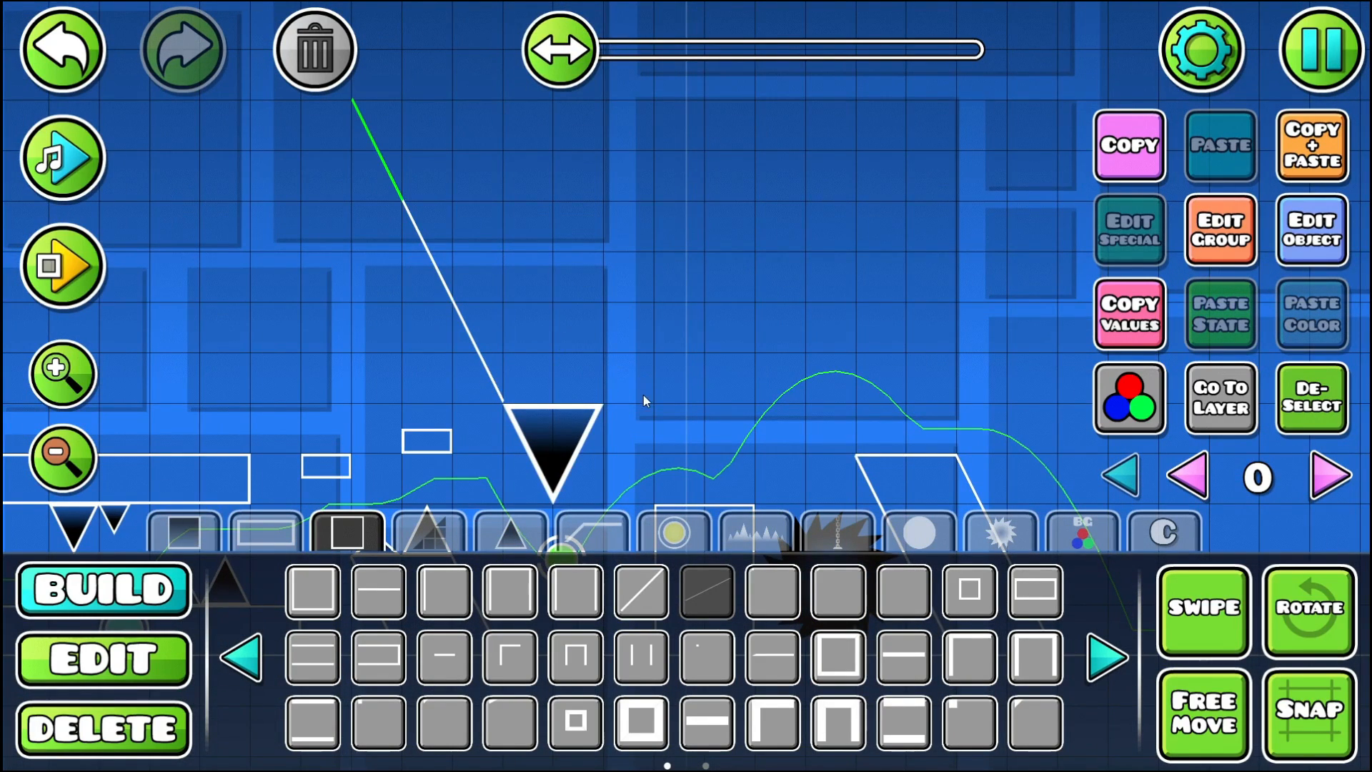
- Build a mirrored steep line rising from the right corner of the large hanging spike to complete the V shape
left_click(644, 395)
left_click(91, 673)
left_click(832, 595)
left_click(189, 599)
left_click(676, 280)
left_click(708, 194)
left_click_drag(544, 241, 487, 91)
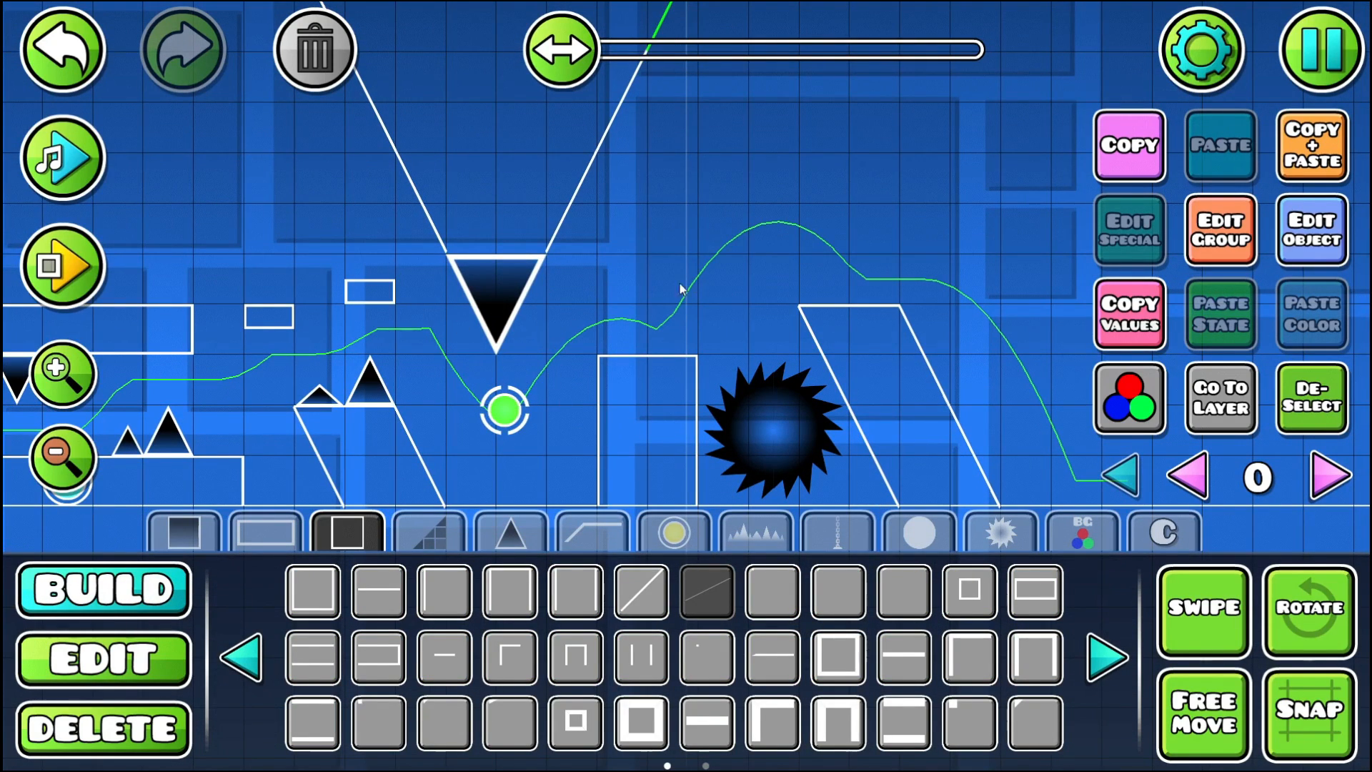
- Place half-height spikes on the ground: three before the tall block and two between the low slab and spiked pillar
left_click_drag(749, 340, 705, 273)
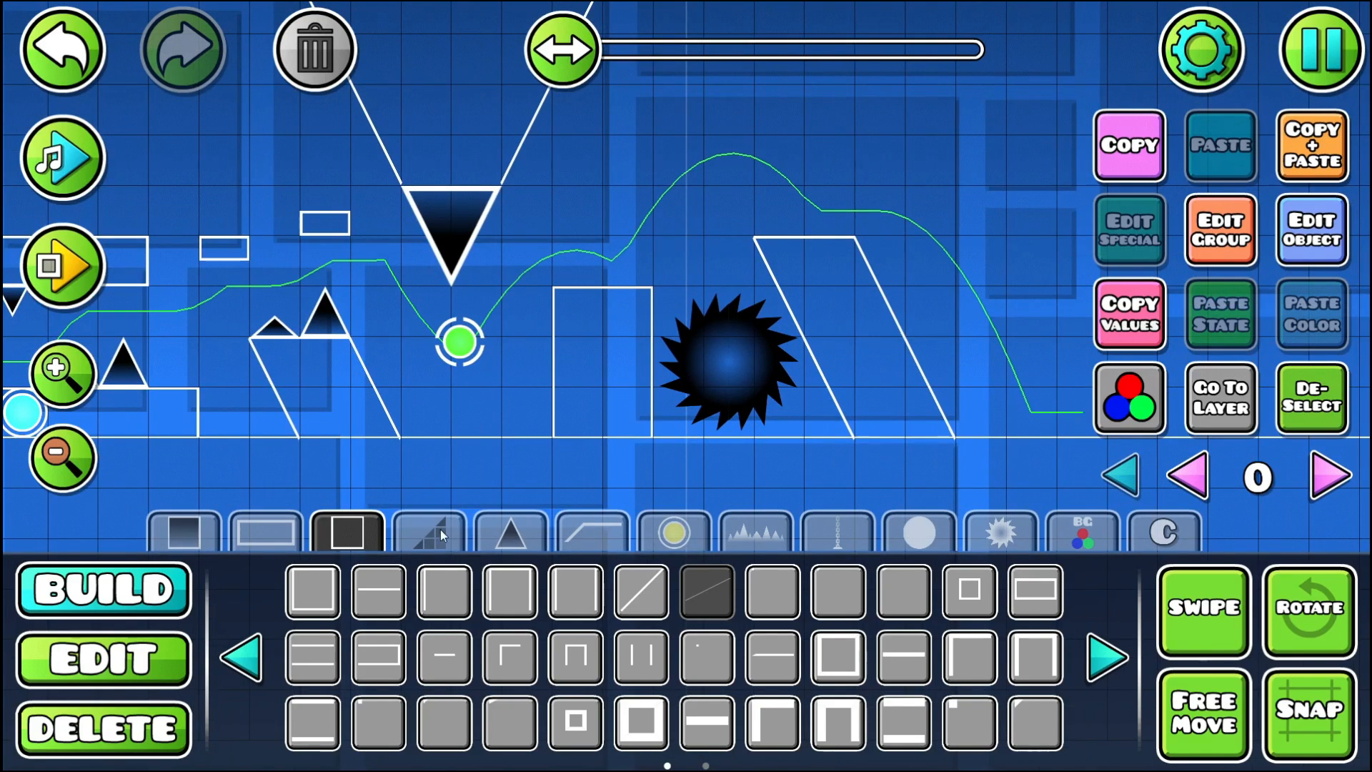
left_click(498, 546)
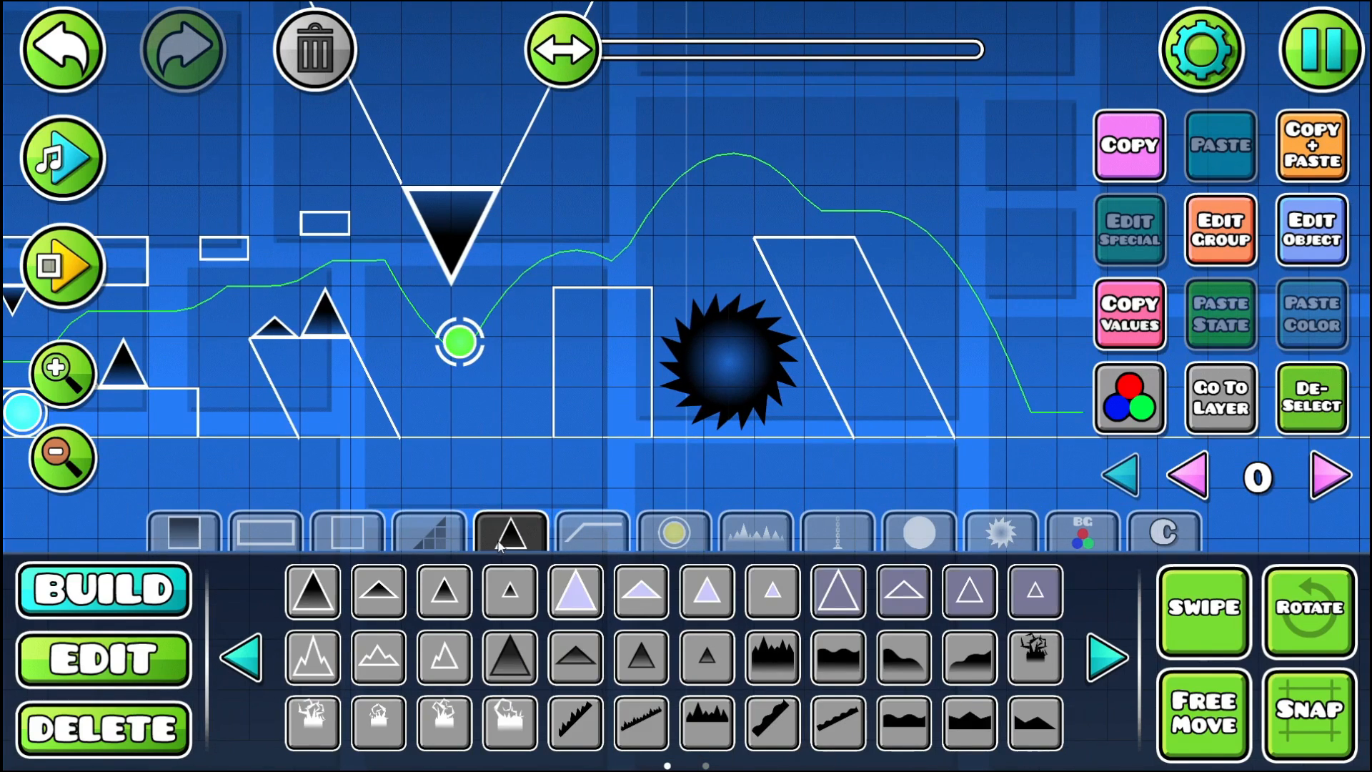
left_click(397, 595)
left_click(426, 429)
left_click(476, 429)
left_click(527, 429)
left_click(220, 429)
left_click(279, 433)
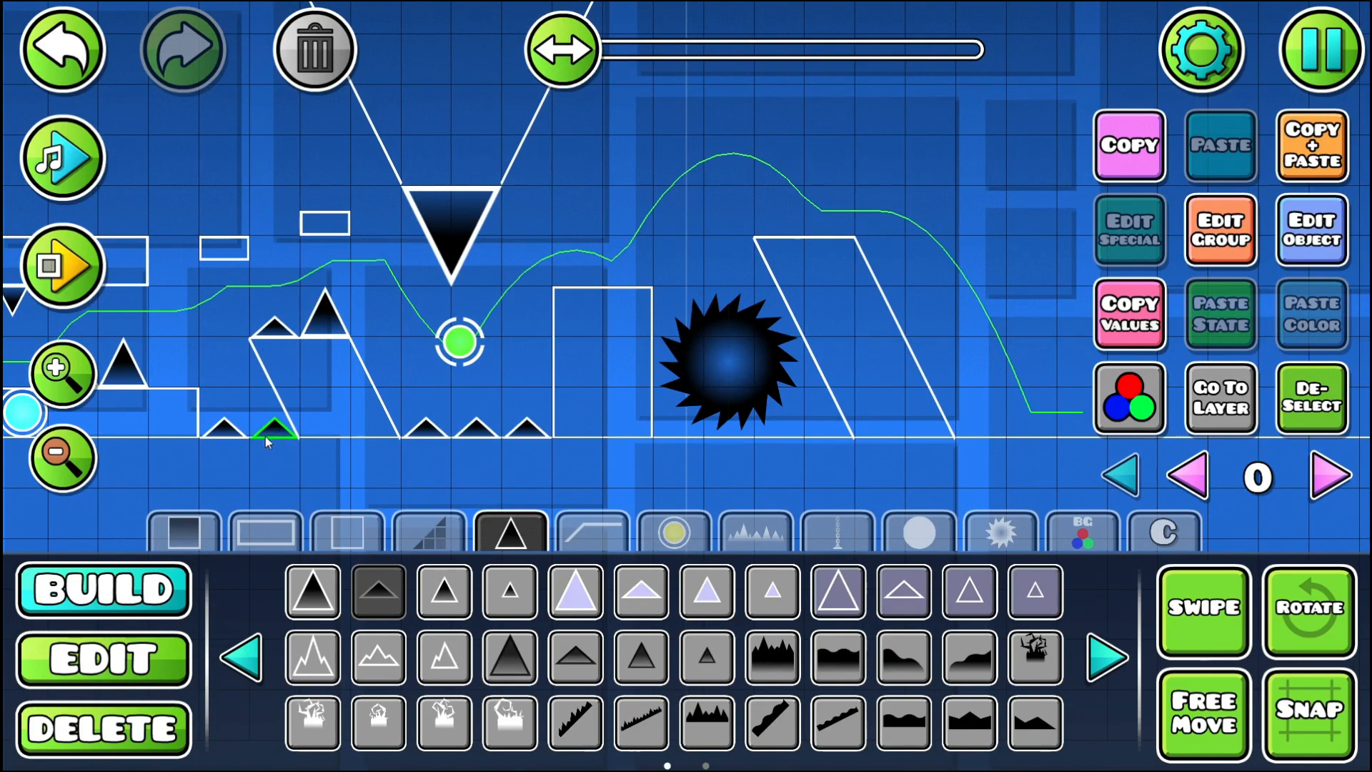
- Place two half-height spikes on the ground between the starting ramp platform and the low slab
left_click_drag(229, 441, 752, 389)
left_click_drag(386, 382, 741, 412)
left_click(544, 408)
left_click(604, 407)
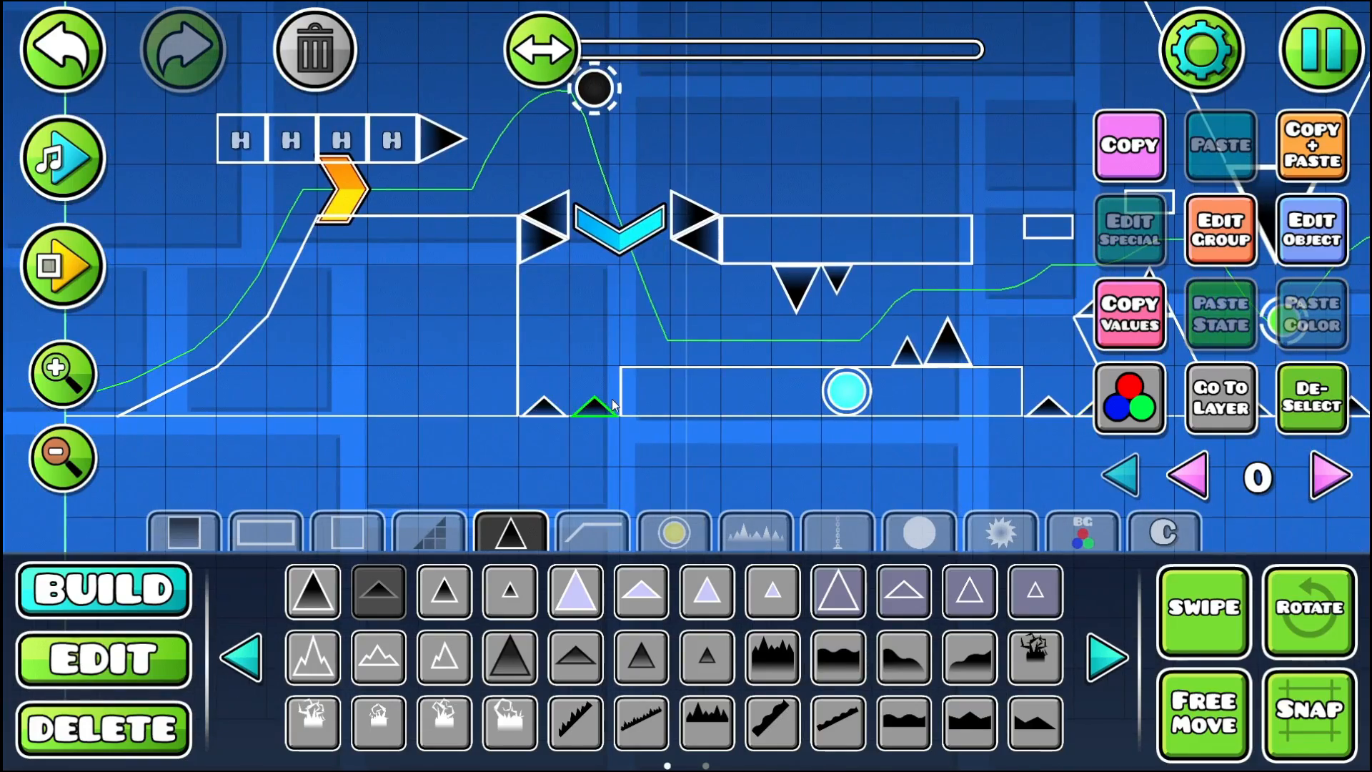
- Playtest the level from the start through the section with the newly placed ground half-spikes
left_click_drag(860, 202, 278, 309)
left_click_drag(743, 341, 1038, 371)
left_click_drag(240, 344, 366, 342)
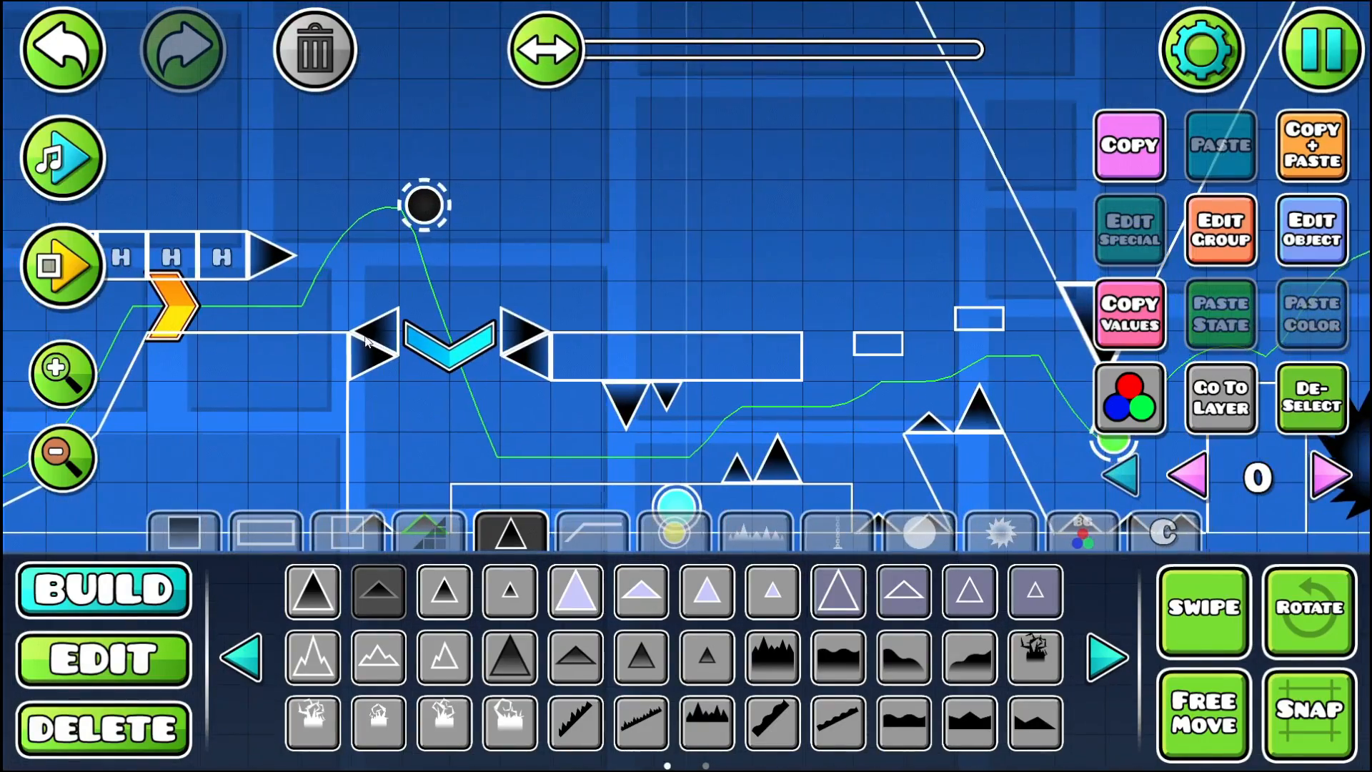
left_click(93, 286)
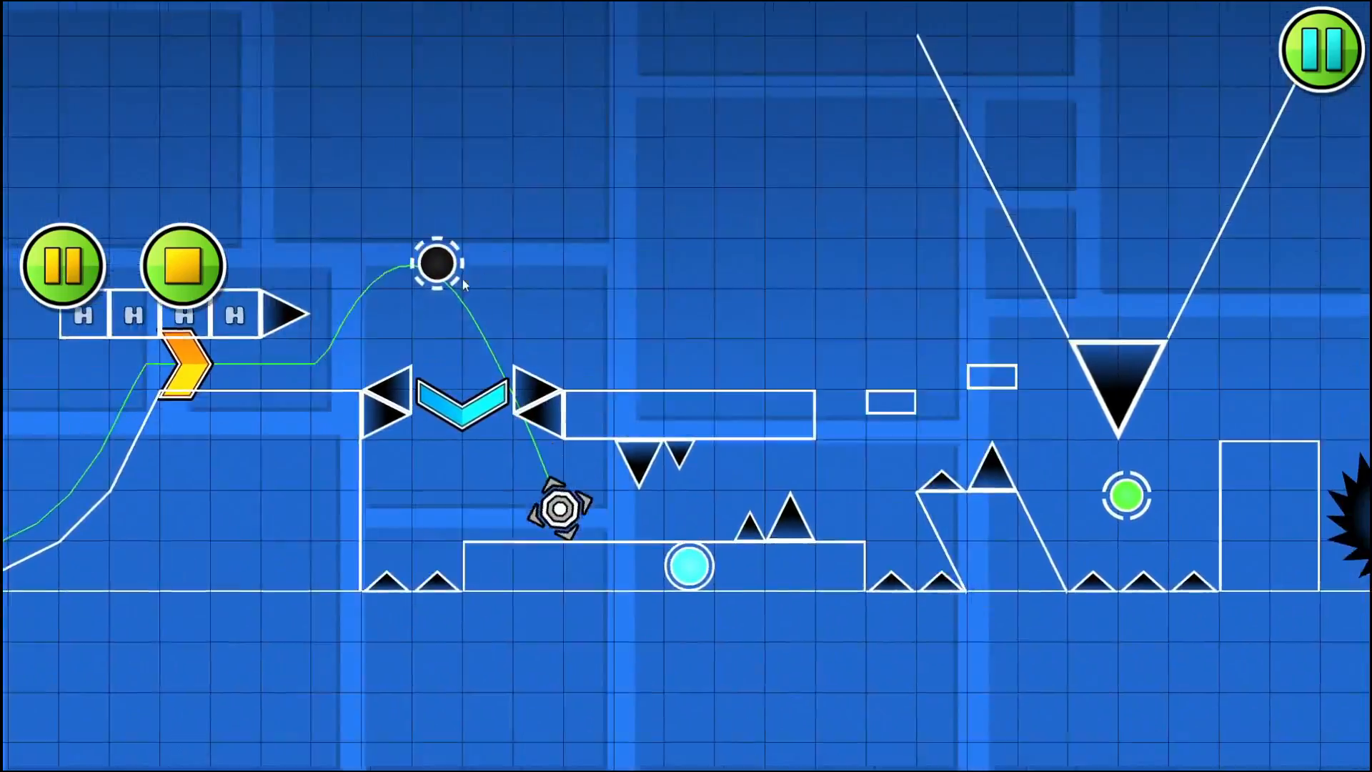
left_click(186, 278)
left_click_drag(247, 285, 550, 309)
- Turn off Ignore Damage for editor playtests and replay the level from the start past the large saw
key("Escape")
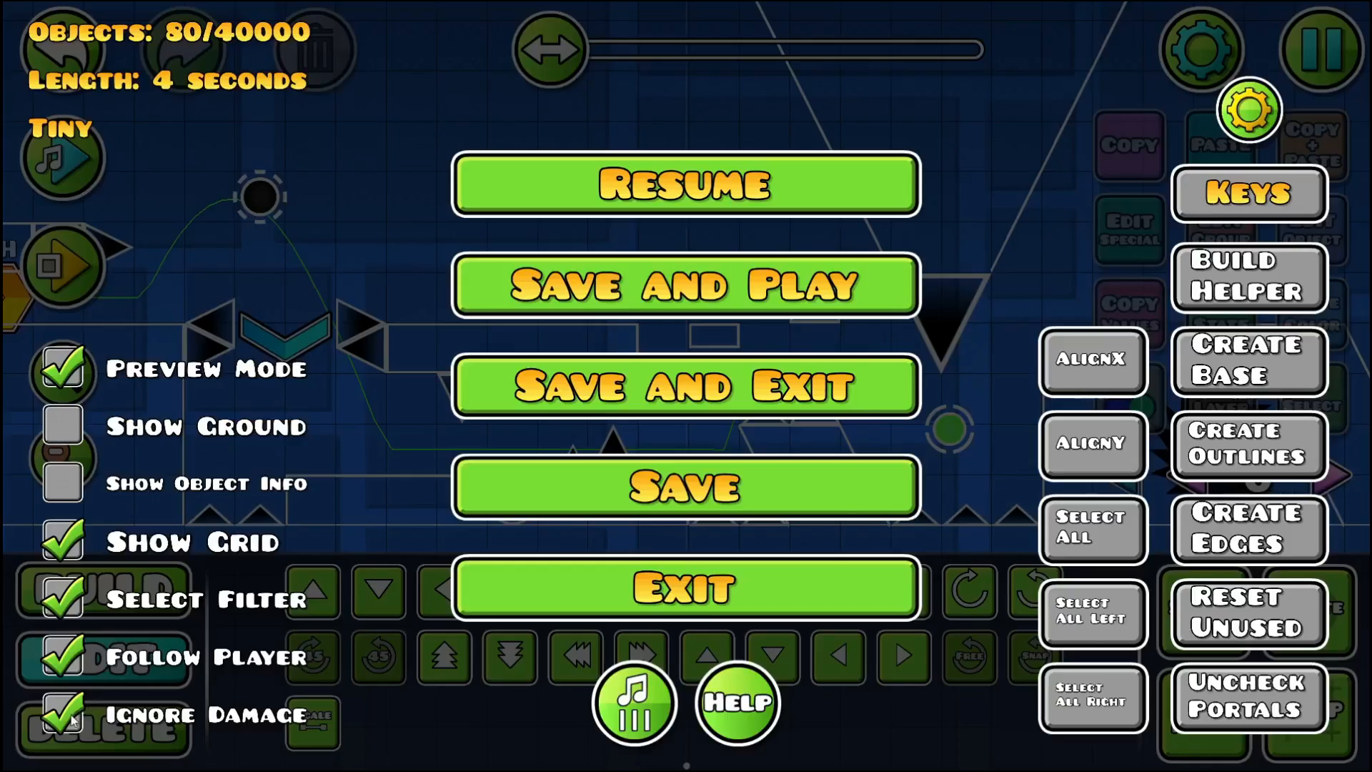
left_click(69, 715)
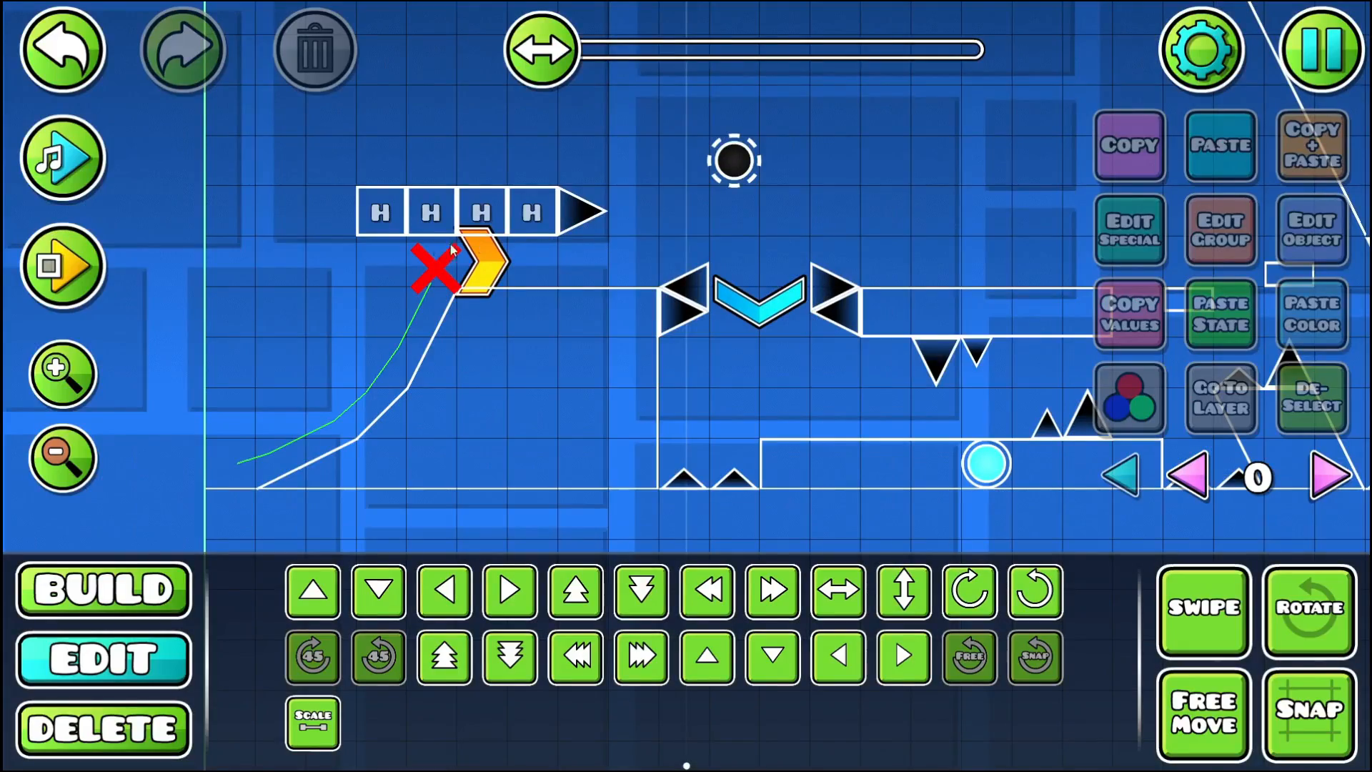
left_click_drag(322, 261, 1206, 455)
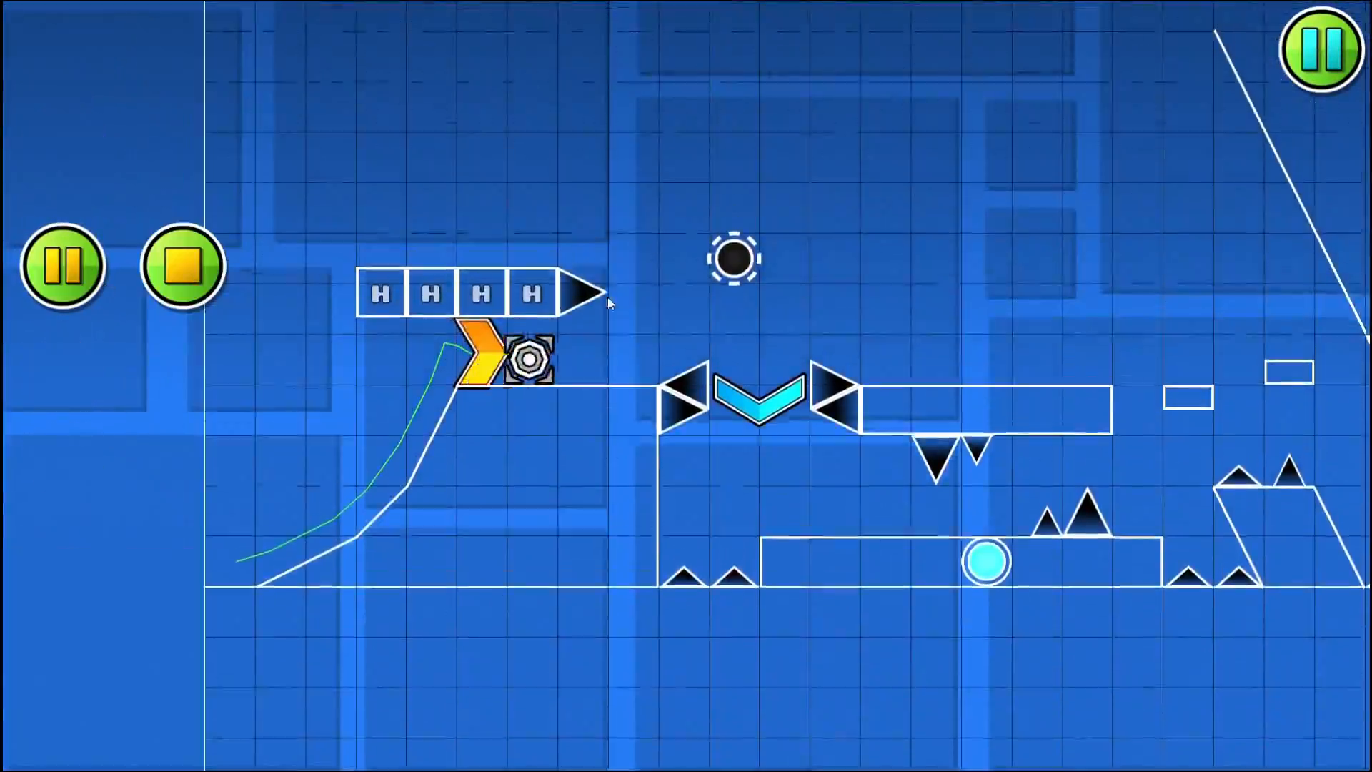
left_click(697, 313)
left_click(696, 313)
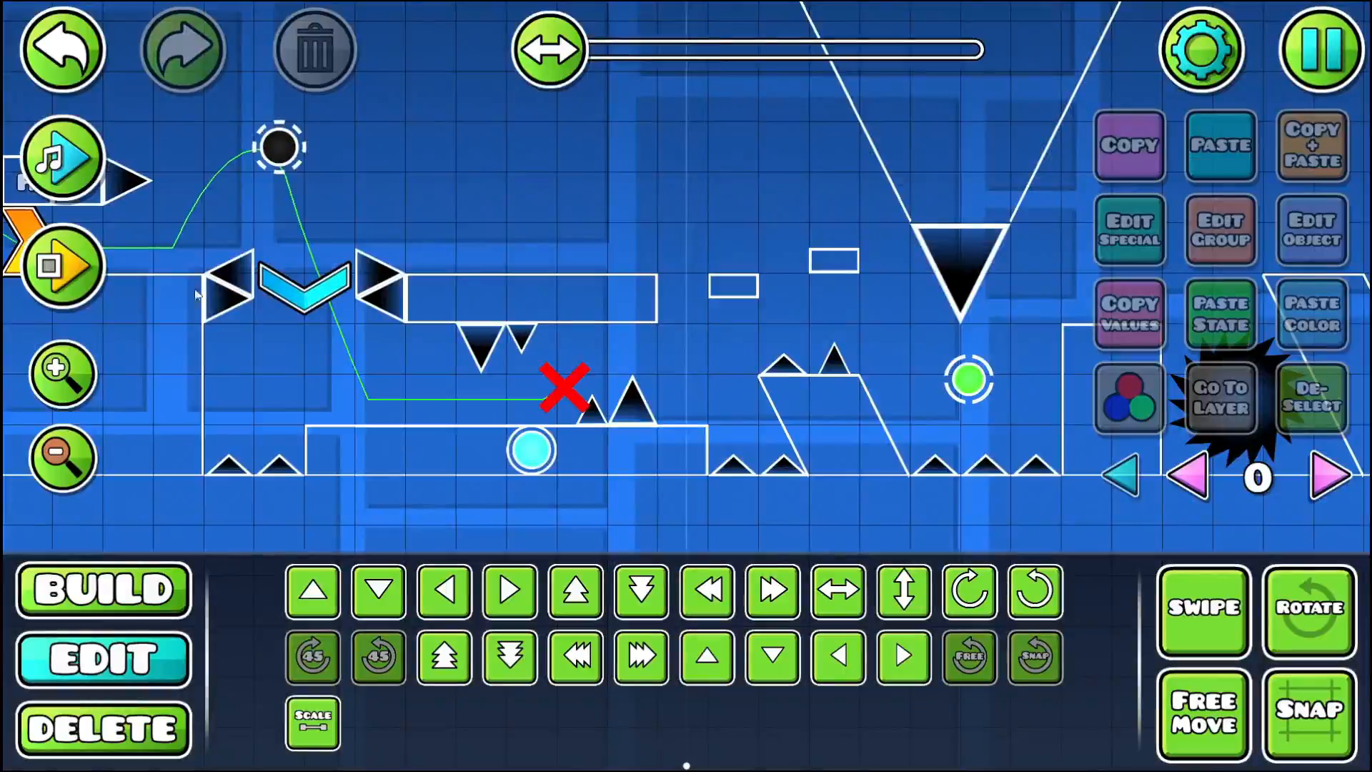
left_click(63, 266)
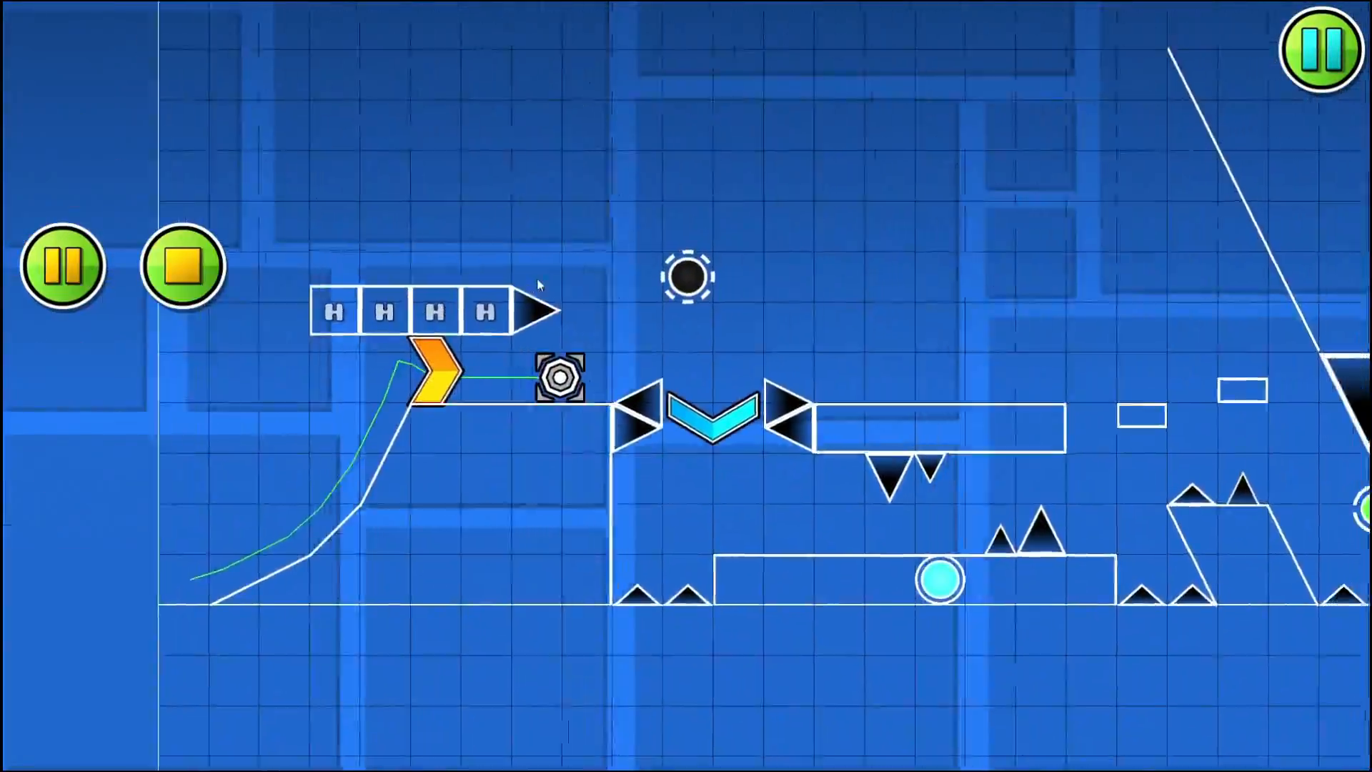
left_click(572, 284)
left_click(594, 289)
left_click(594, 289)
left_click(594, 289)
left_click(594, 290)
left_click(594, 290)
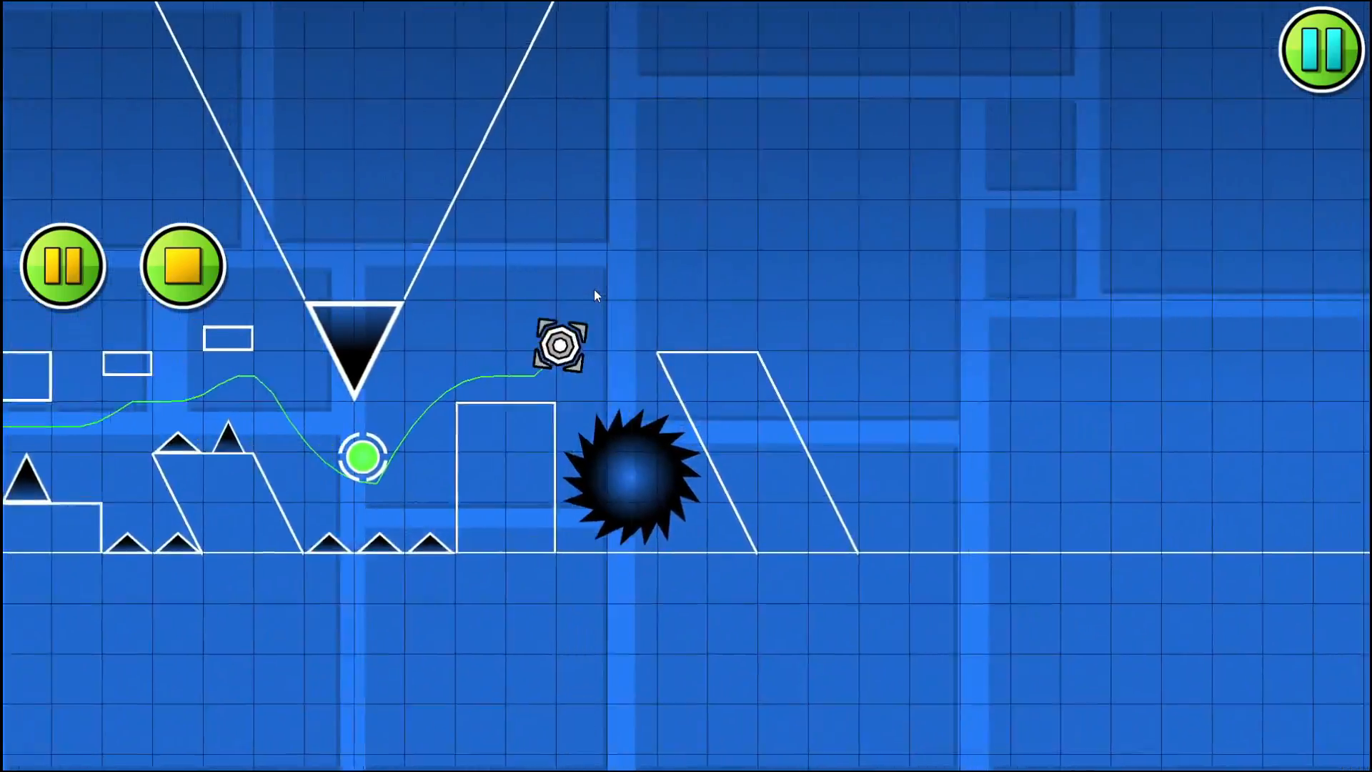
left_click(594, 290)
left_click(211, 285)
key("Escape")
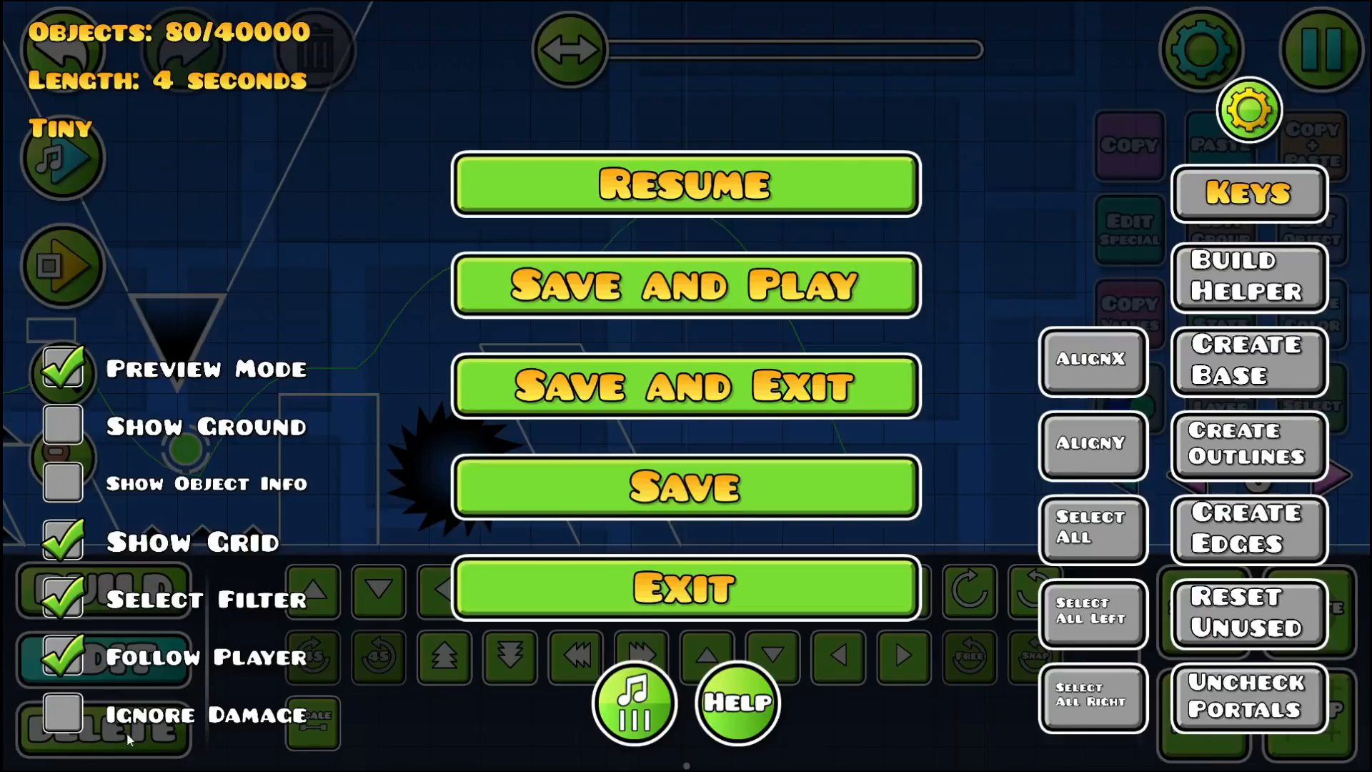
left_click(542, 188)
- Try a small saw between the two hanging slanted pillars, playtest it, and delete it
left_click_drag(346, 299, 632, 312)
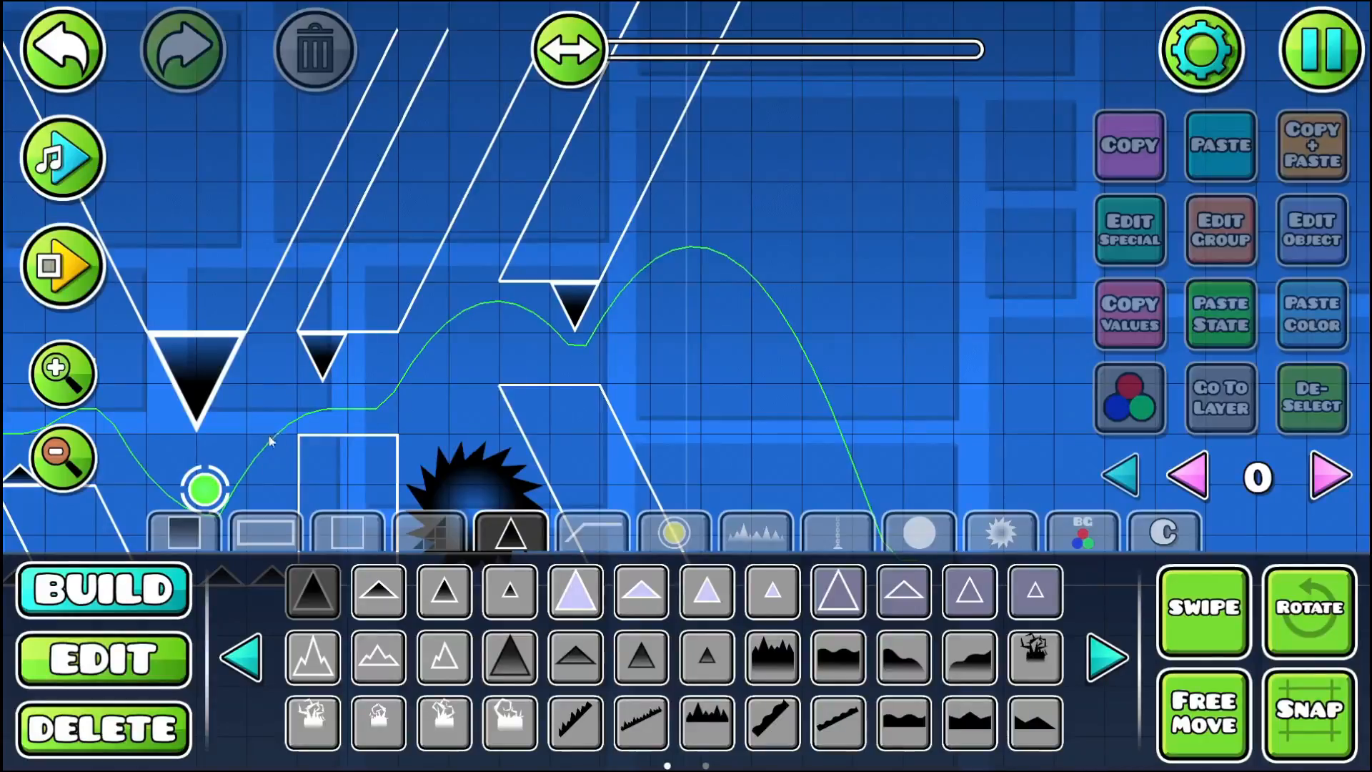
left_click_drag(316, 415, 334, 298)
left_click_drag(389, 159, 389, 248)
left_click_drag(514, 156, 486, 252)
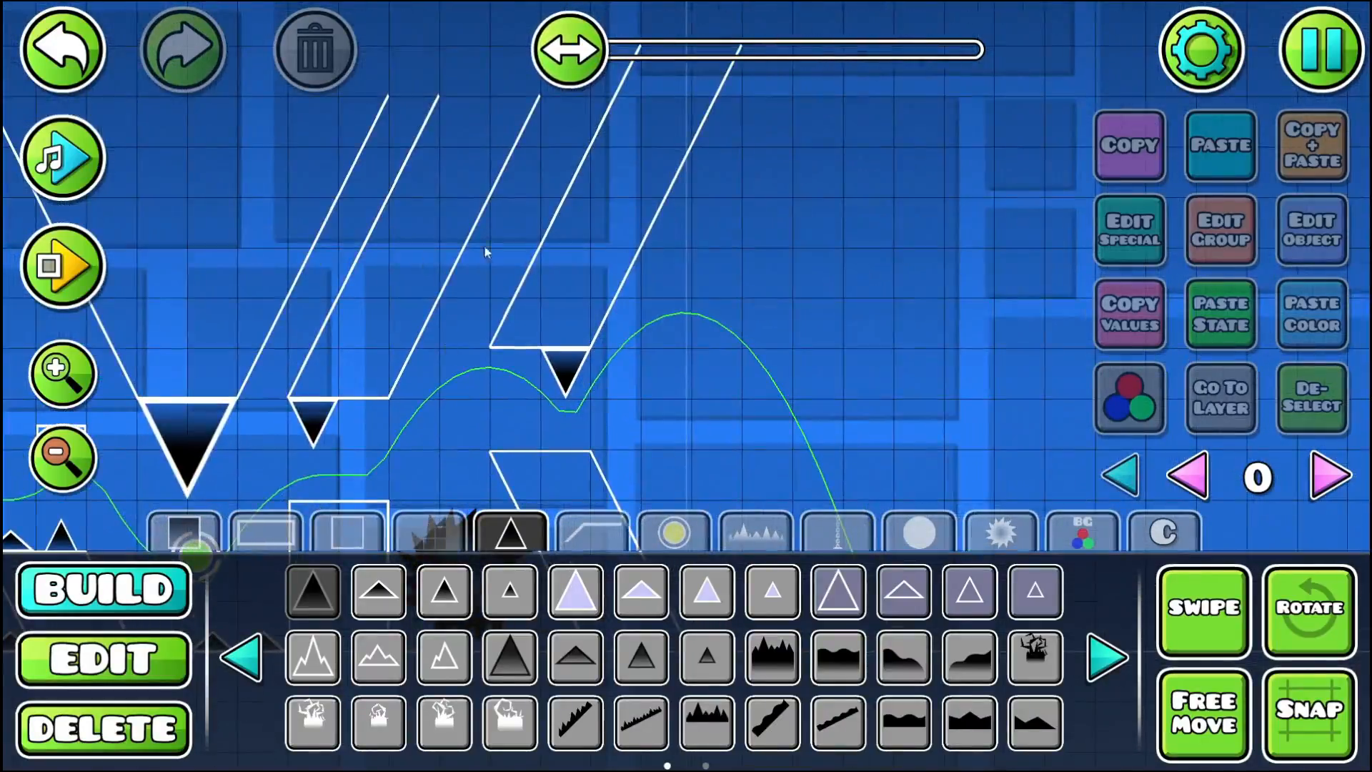
left_click(987, 536)
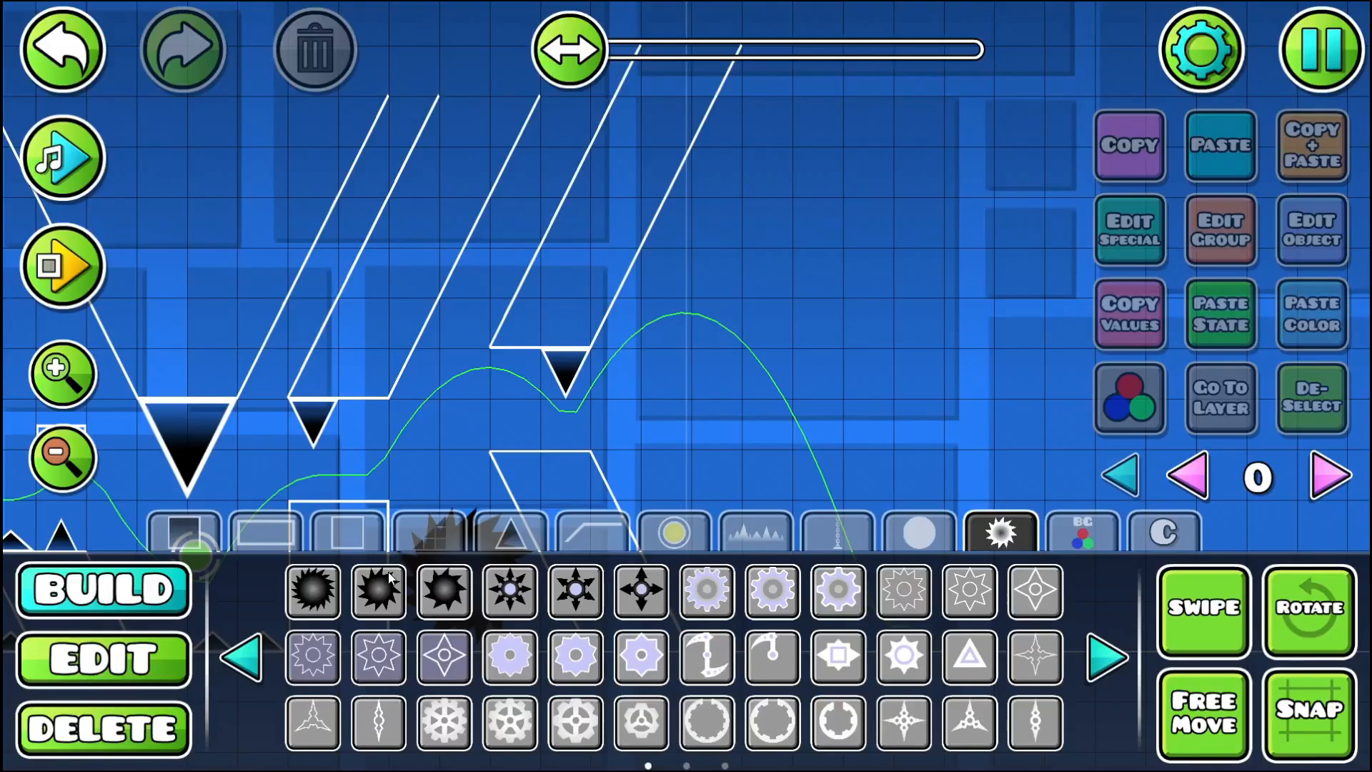
left_click(468, 326)
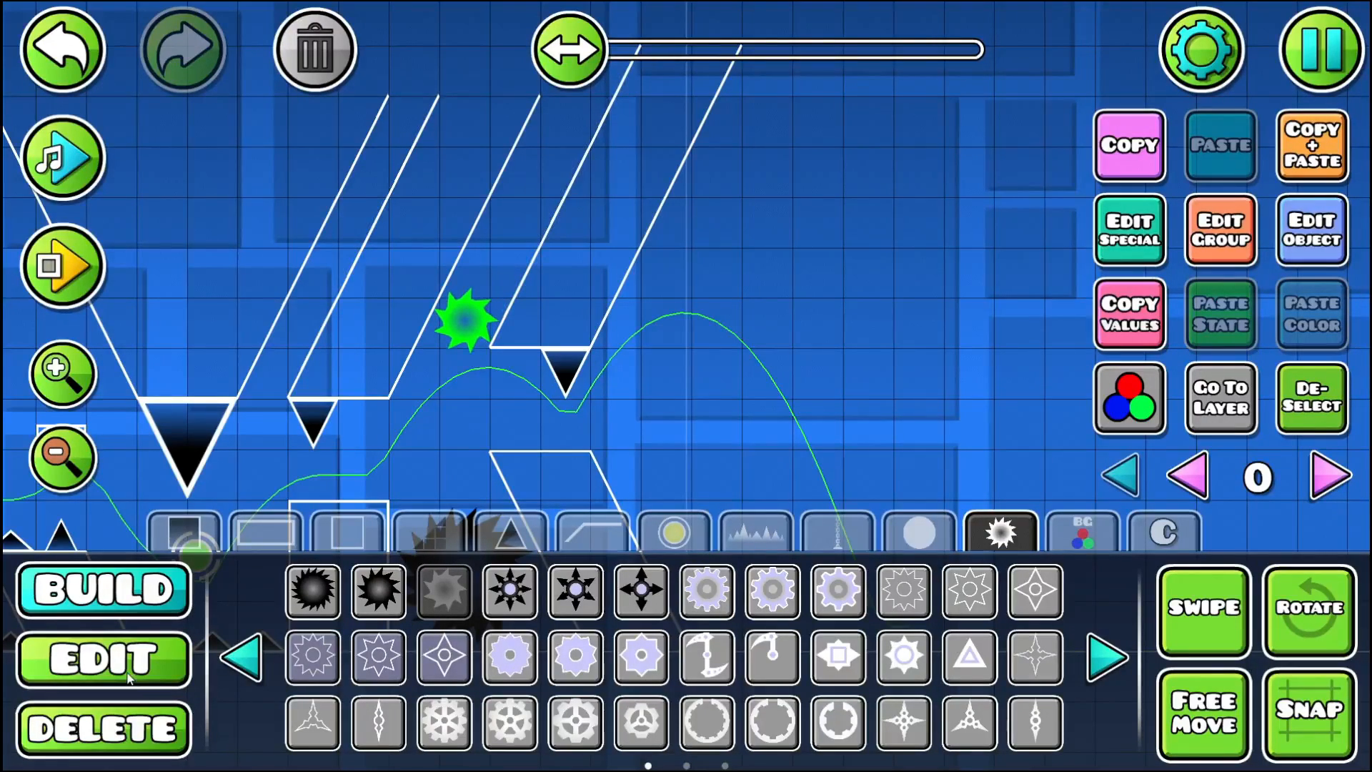
left_click(43, 286)
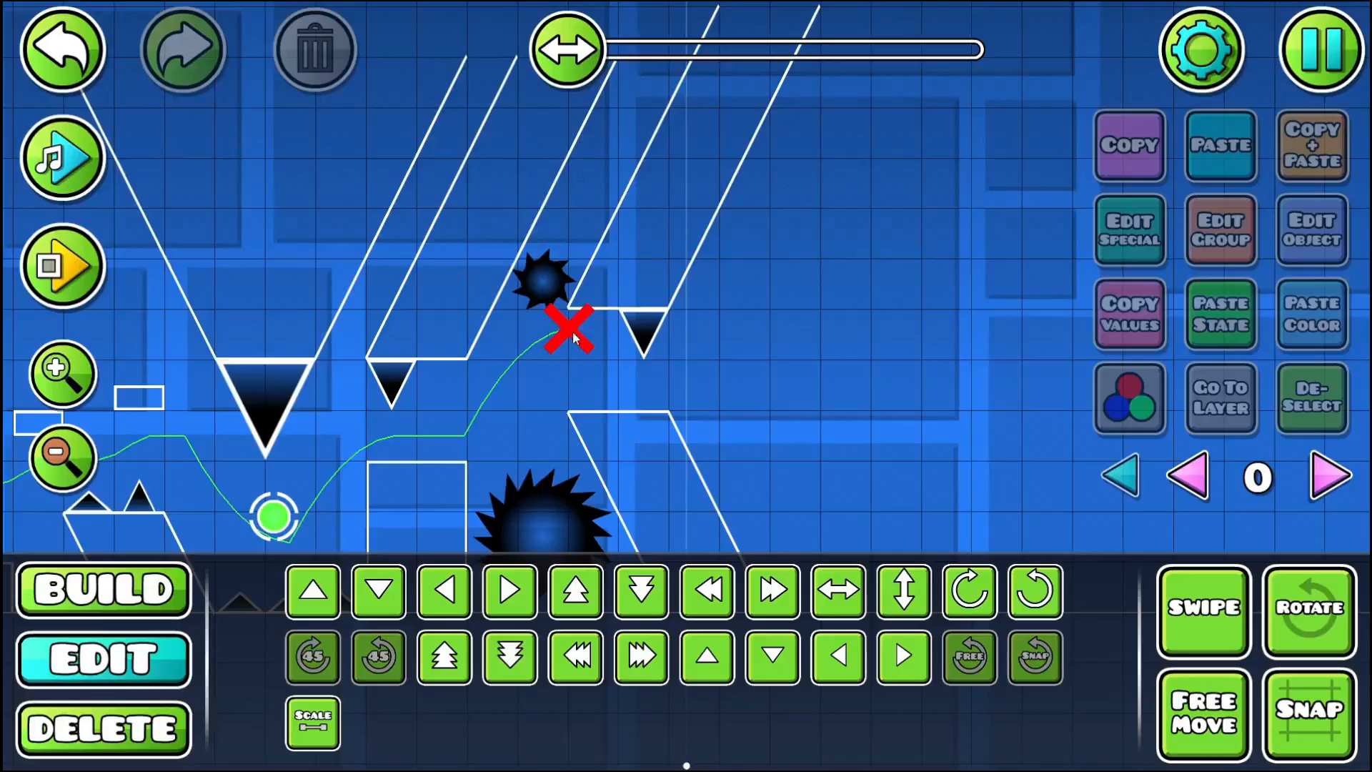
left_click(529, 275)
left_click(317, 68)
- Playtest the level from the start up to the second hanging slanted pillar
left_click(73, 277)
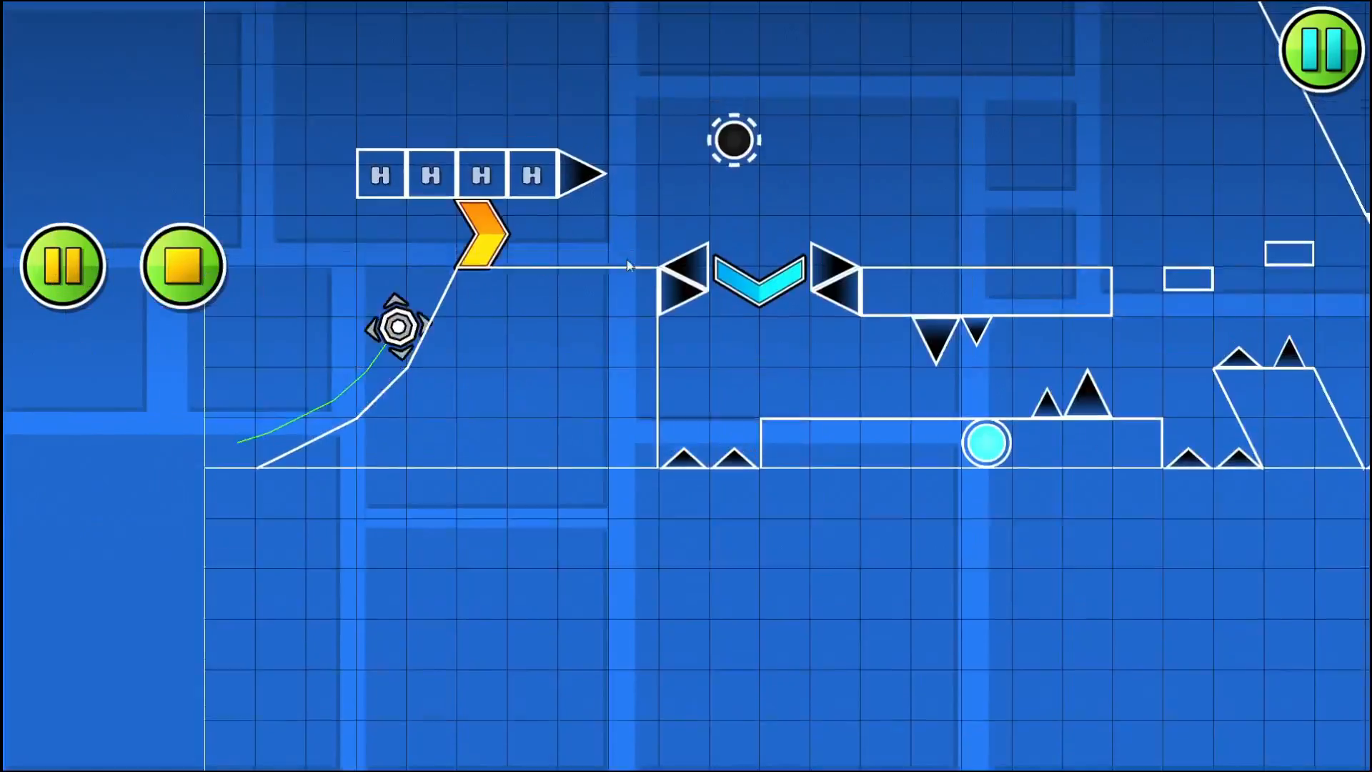
left_click(677, 261)
left_click(676, 260)
left_click(676, 260)
left_click(676, 260)
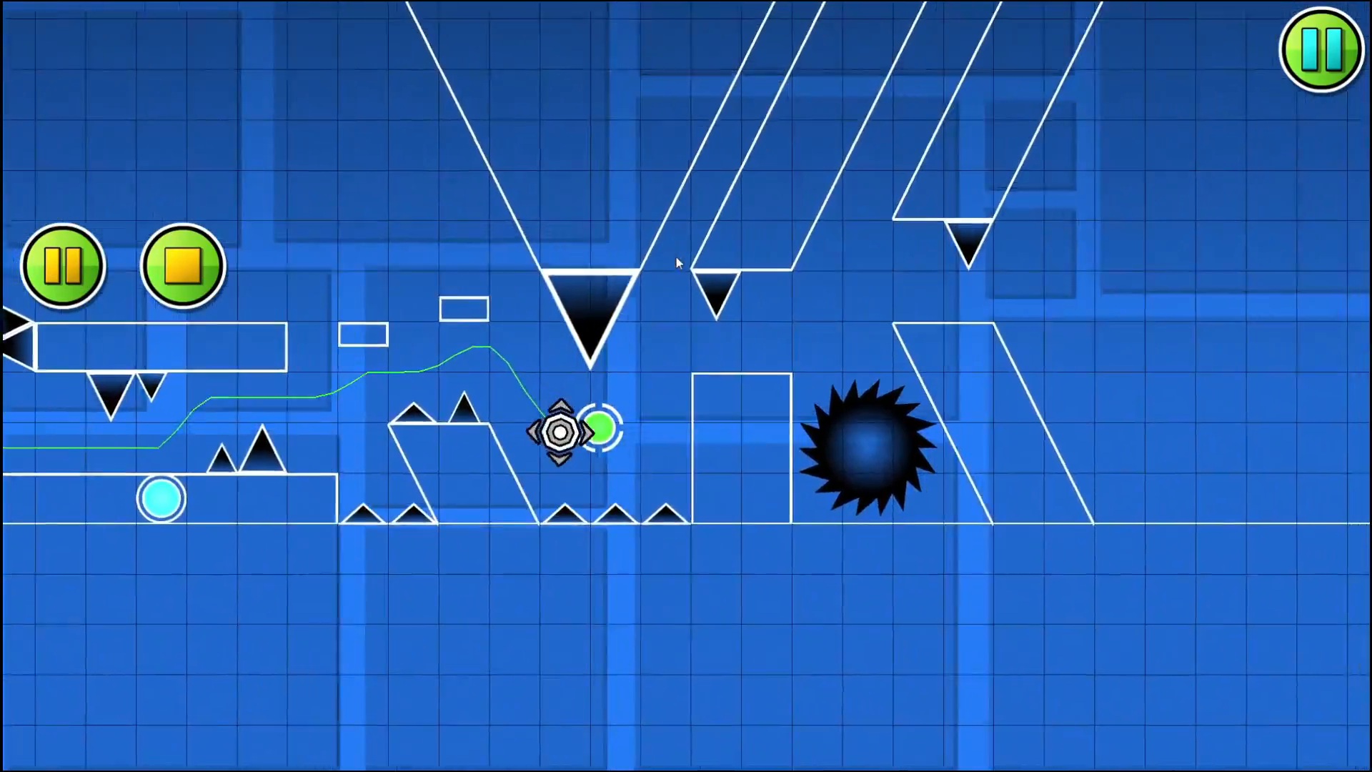
left_click(676, 260)
left_click(677, 260)
- Delete the second hanging slanted pillar together with its inverted spike
left_click_drag(634, 295, 574, 432)
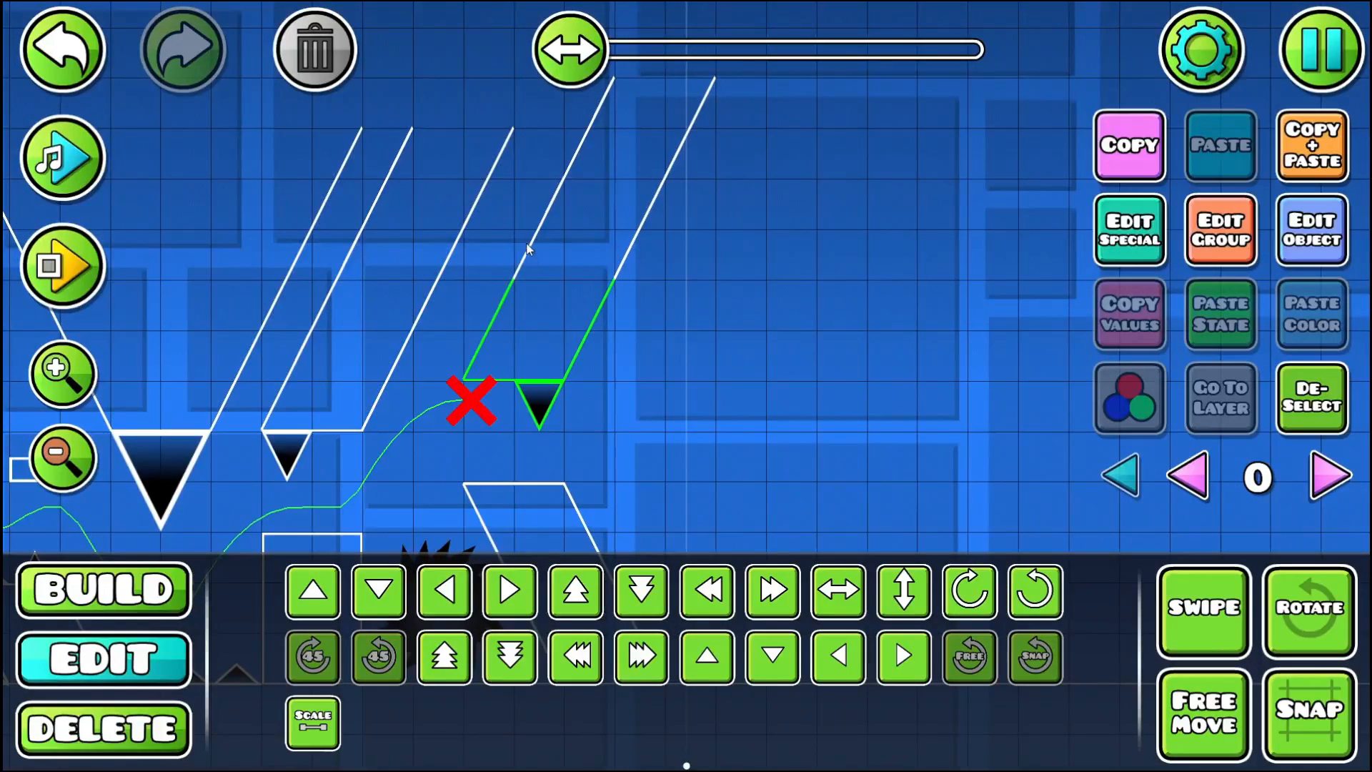
left_click(590, 126, "shift")
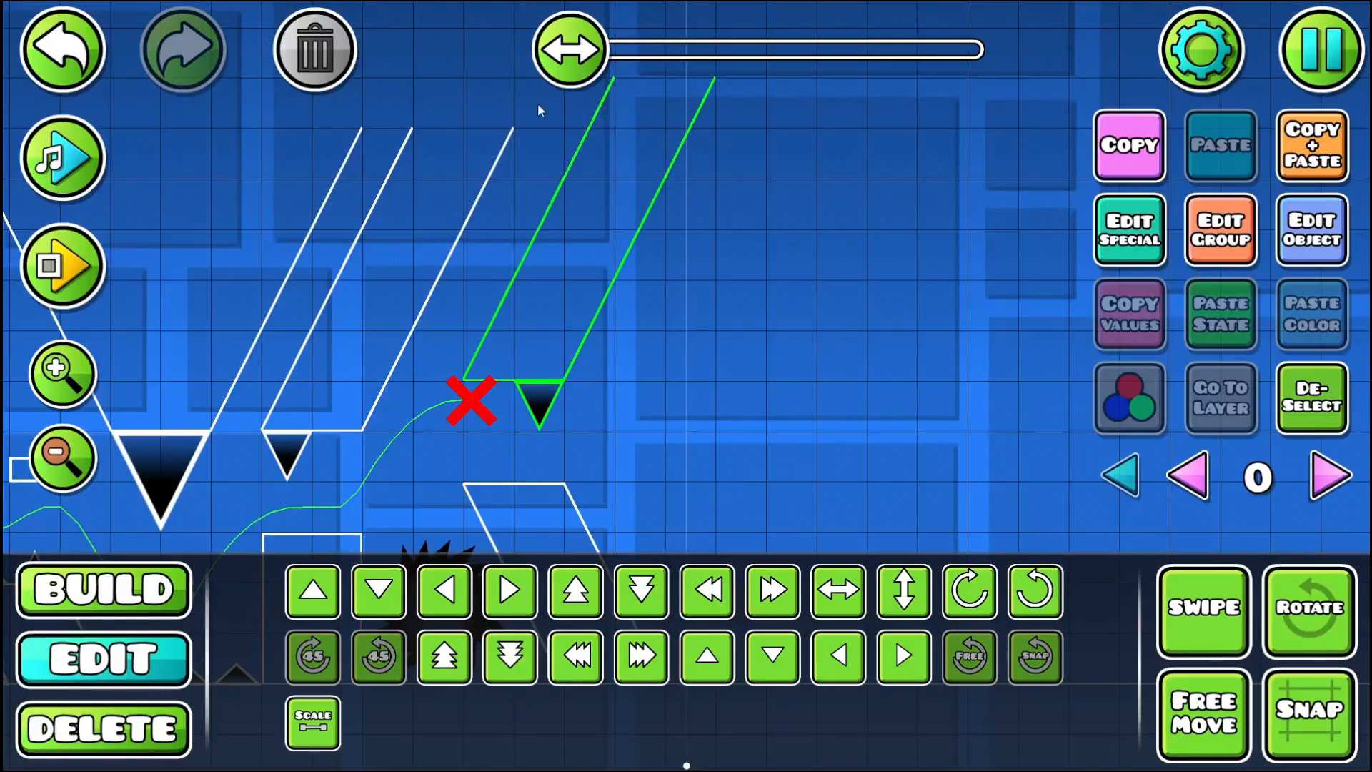
left_click(312, 53)
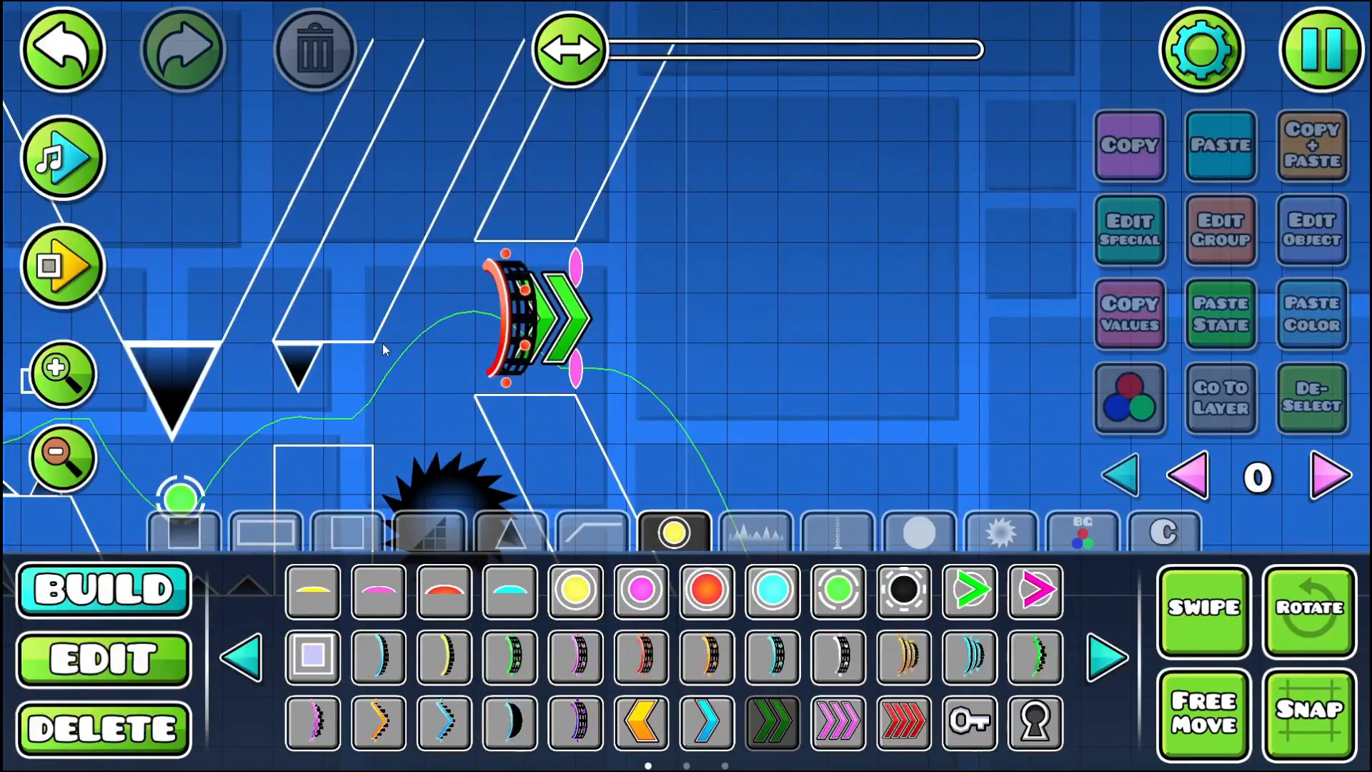
- Select the red ball portal between the slanted pillars to examine its boundary guide lines, and deselect it
left_click_drag(580, 366, 534, 296)
left_click(104, 658)
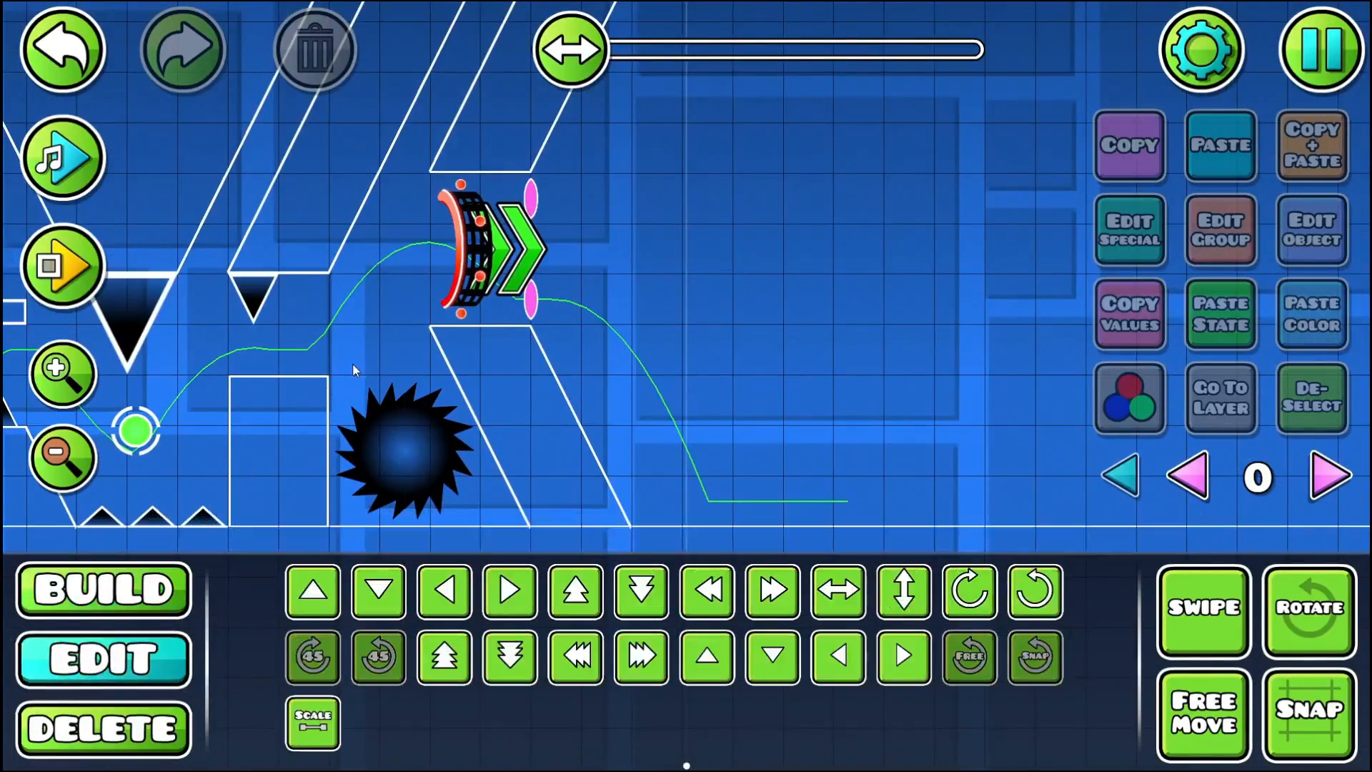
left_click(461, 272)
left_click(1006, 407)
mouse_move(413, 279)
left_mouse_down()
mouse_move(706, 276)
mouse_move(526, 259)
mouse_move(403, 273)
left_mouse_up()
left_click_drag(470, 370, 379, 429)
left_click(1317, 391)
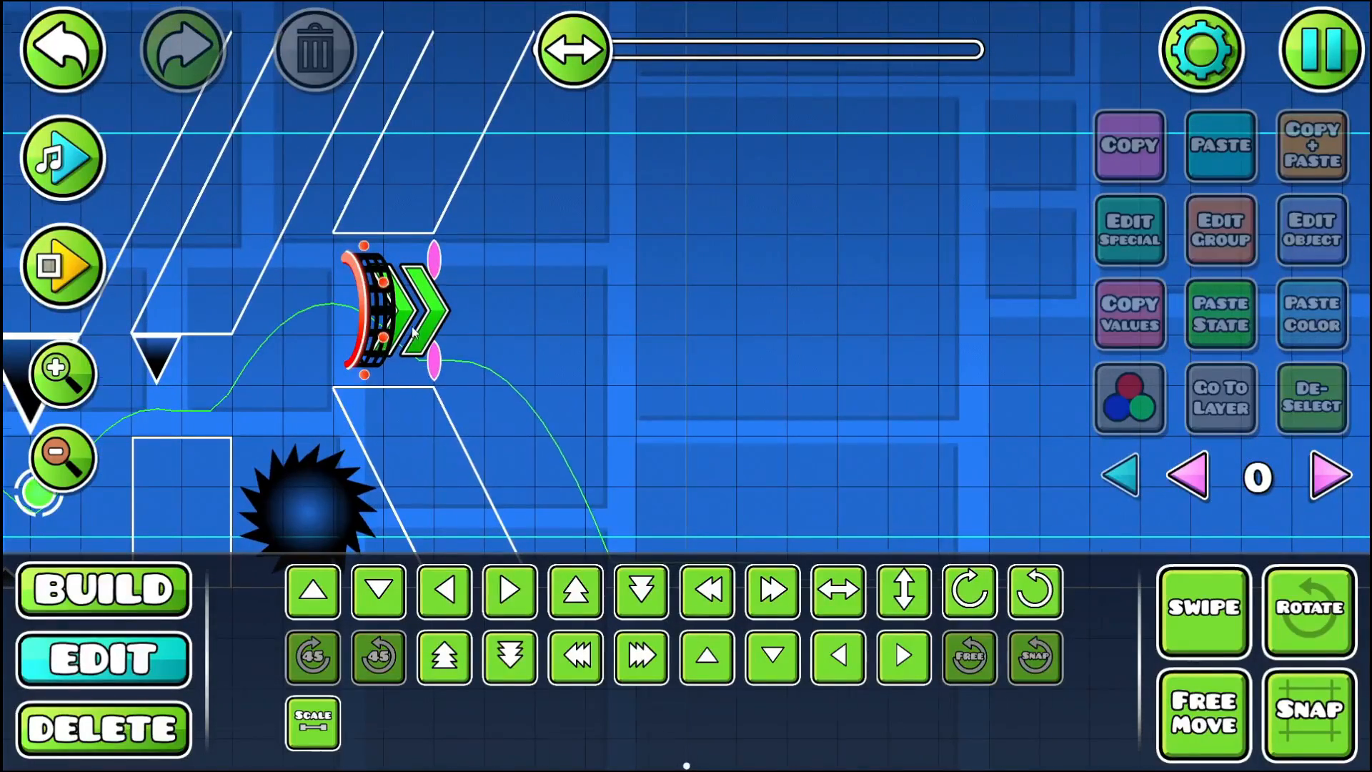
- Delete the topmost spike from the slanted chain of spikes hanging after the ball portal
left_click_drag(413, 330, 500, 306)
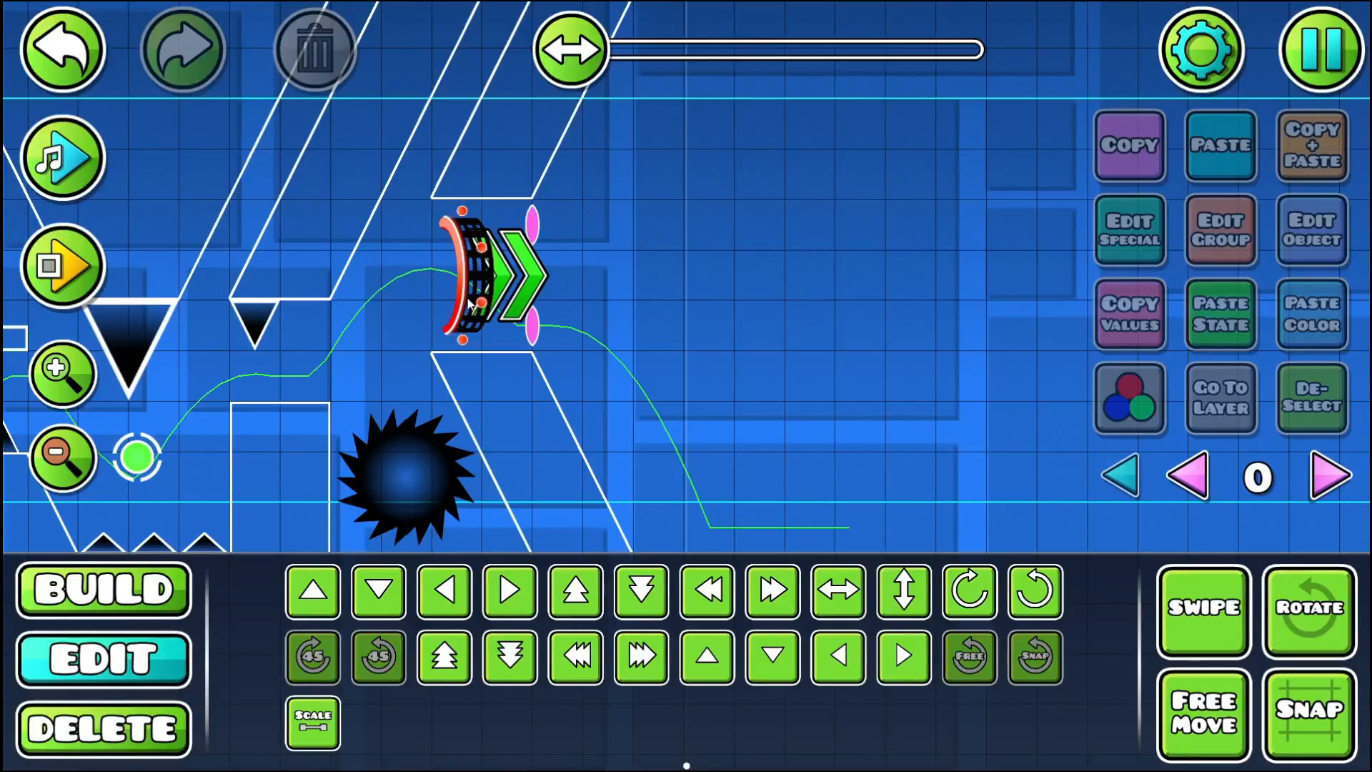
left_click_drag(669, 247, 547, 282)
left_click_drag(341, 302, 341, 295)
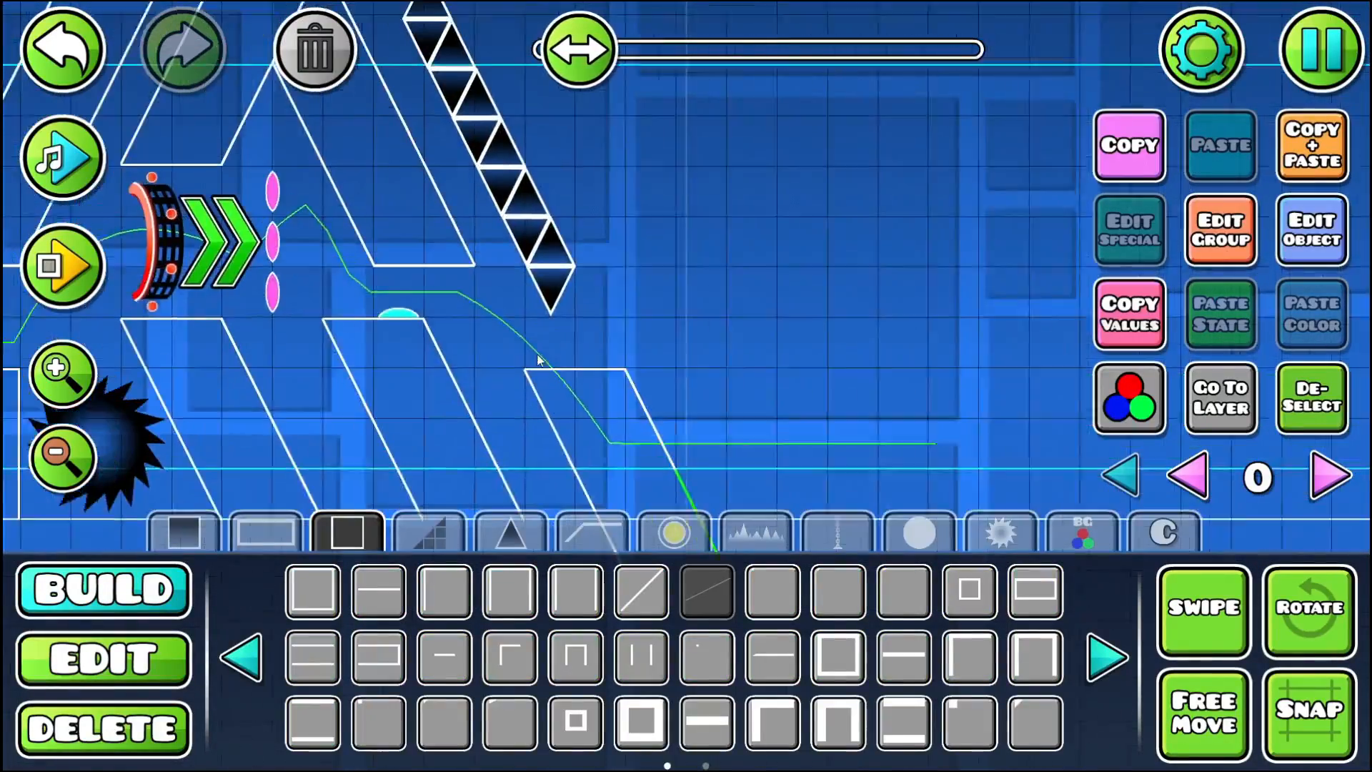
left_click_drag(524, 346, 539, 356)
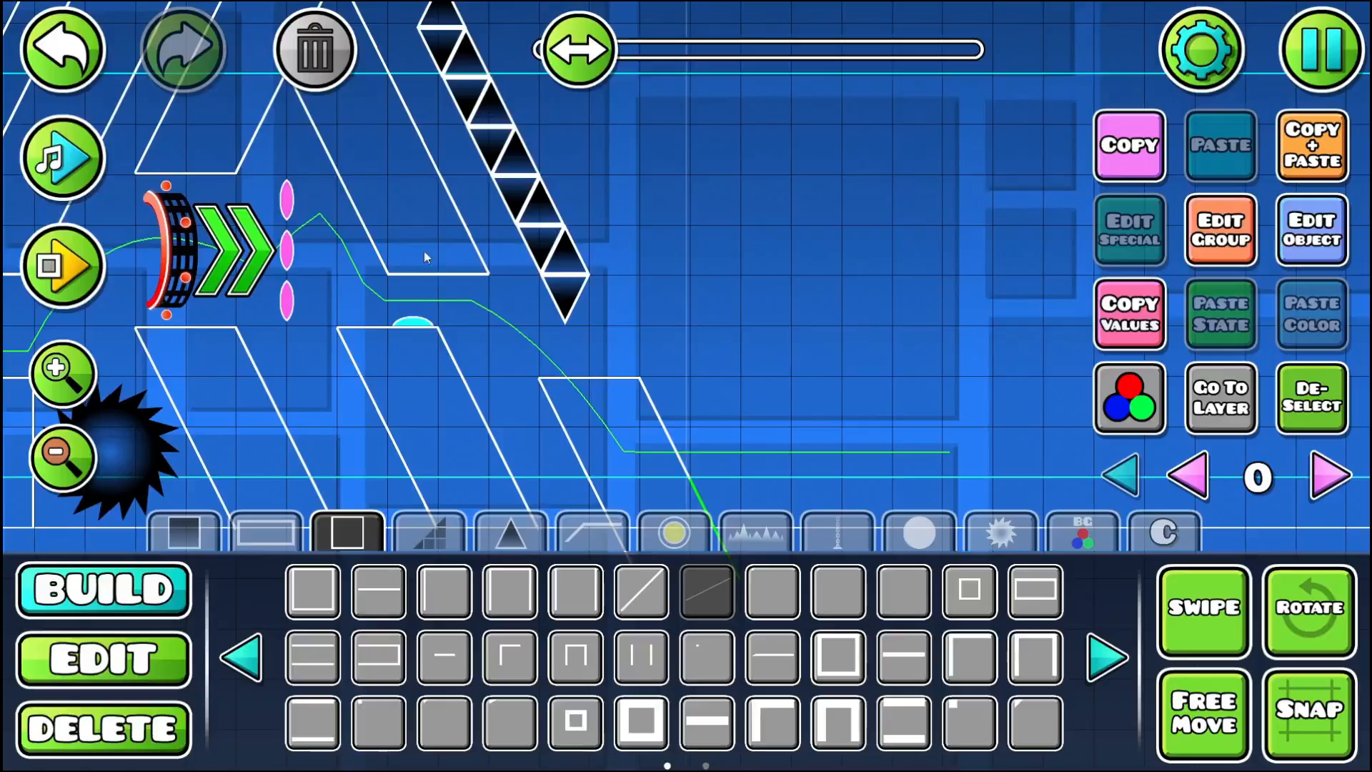
left_click_drag(468, 239, 430, 309)
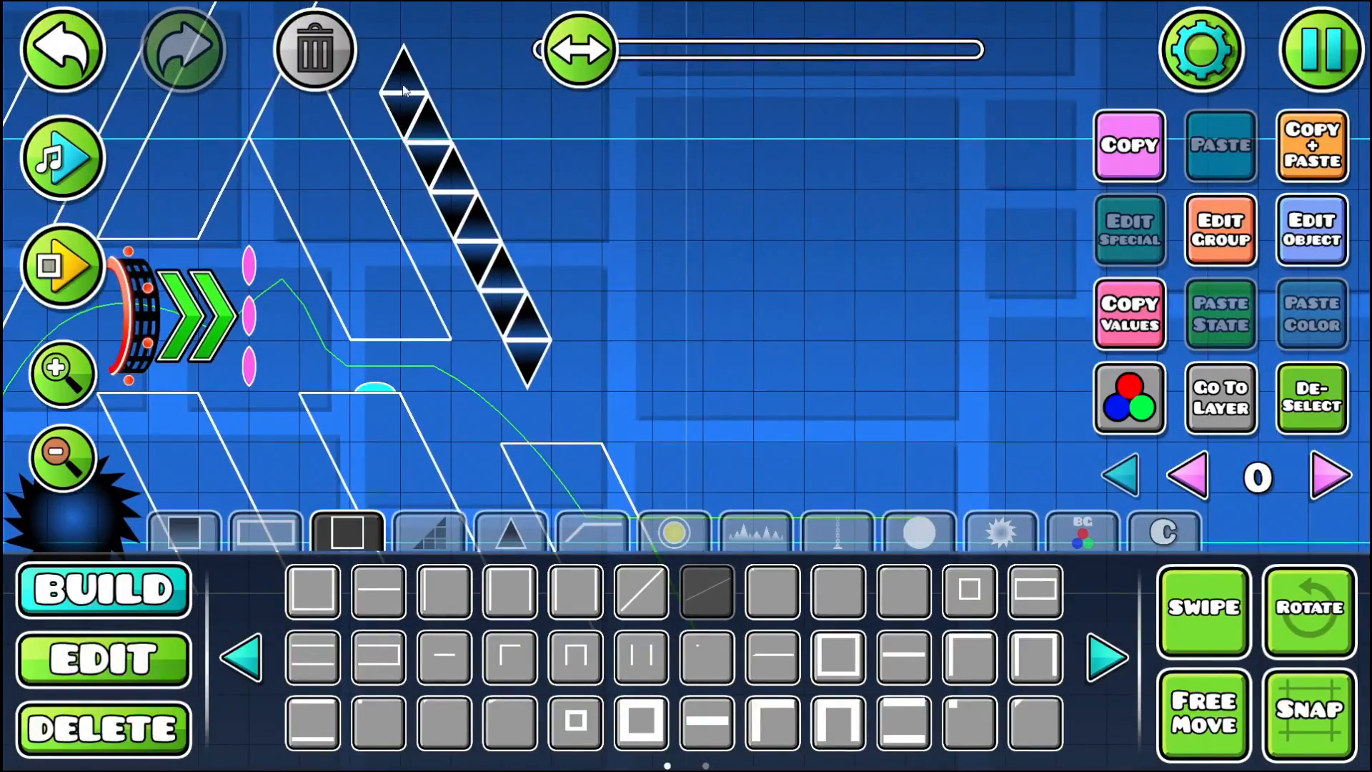
left_click_drag(586, 242, 631, 302)
left_click(1316, 394)
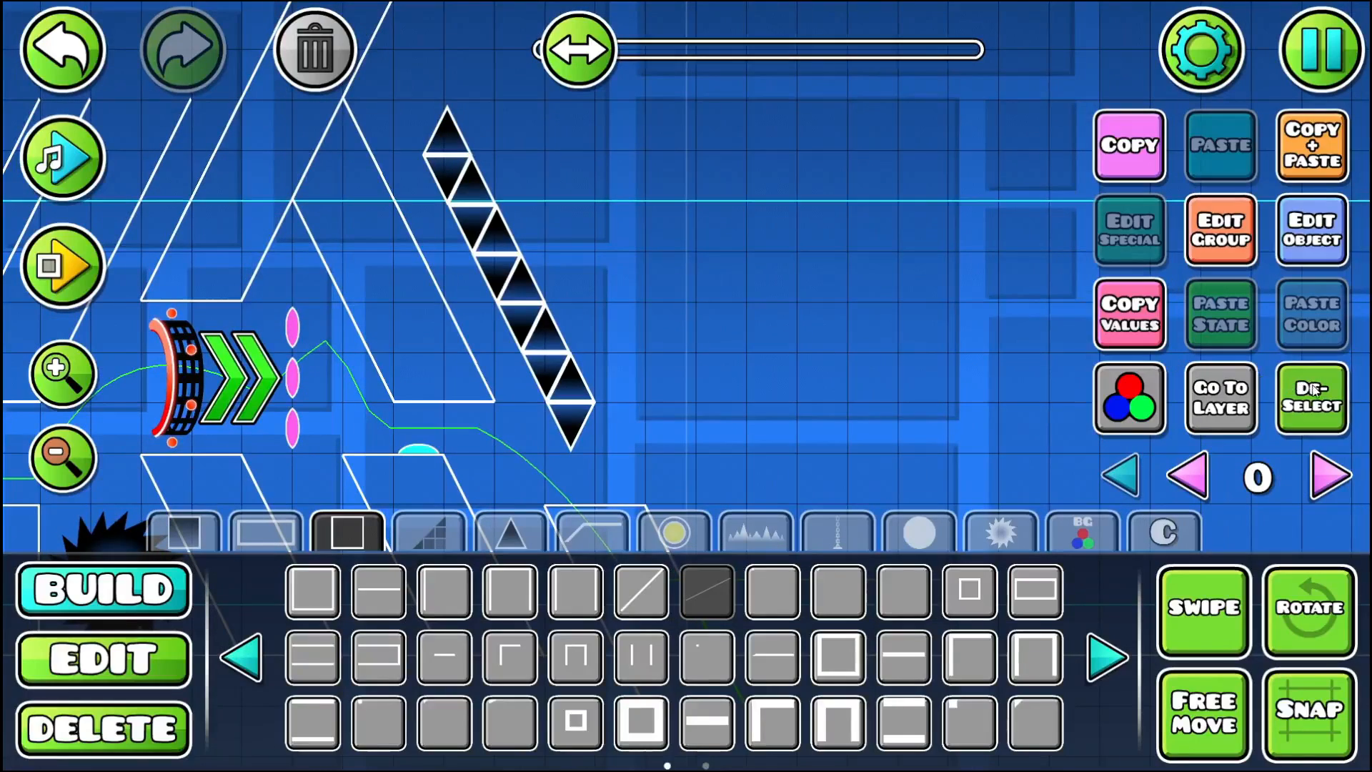
left_click(177, 647)
left_click(439, 137)
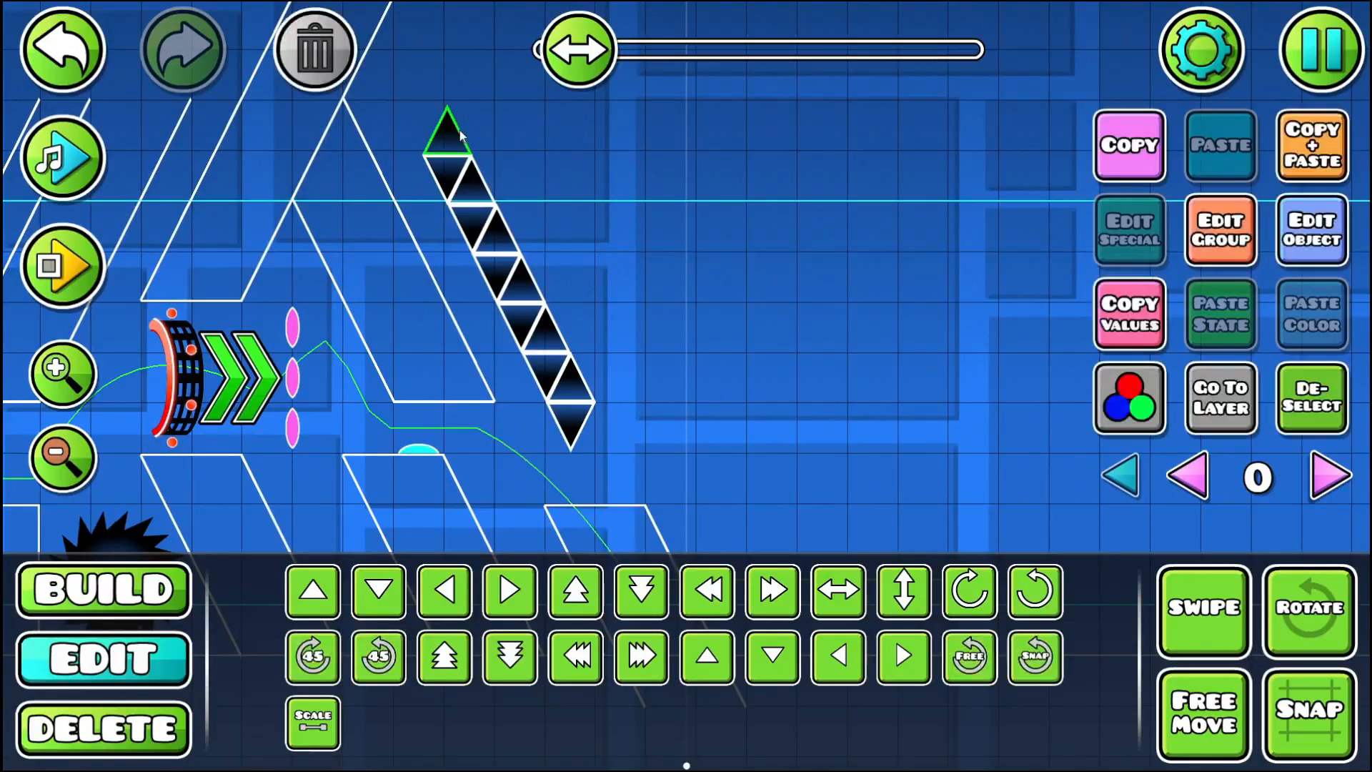
left_click(336, 72)
- Place an inverted spike and an upright spike base to base at the right top corner of the last slanted pillar
left_click_drag(551, 344, 501, 272)
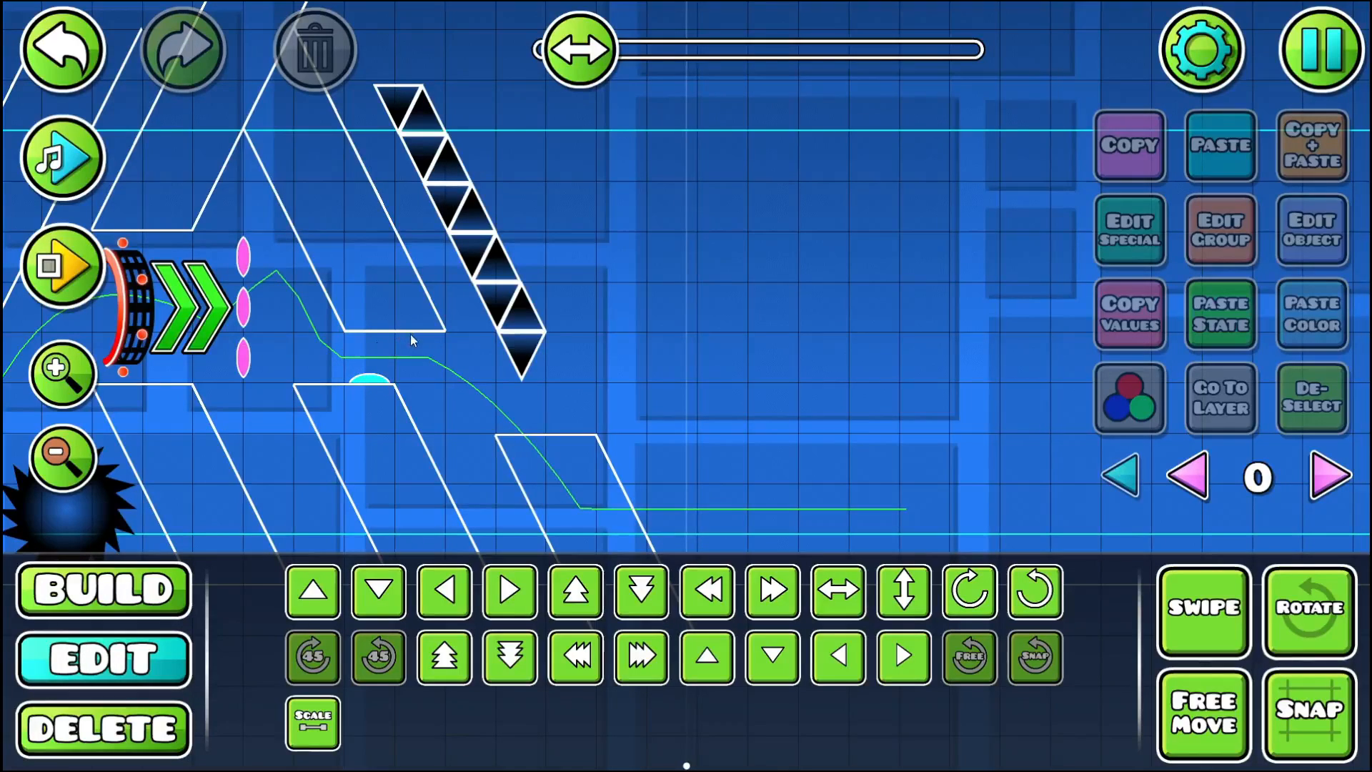
left_click_drag(304, 265, 185, 271)
left_click(143, 579)
left_click(505, 534)
left_click(298, 593)
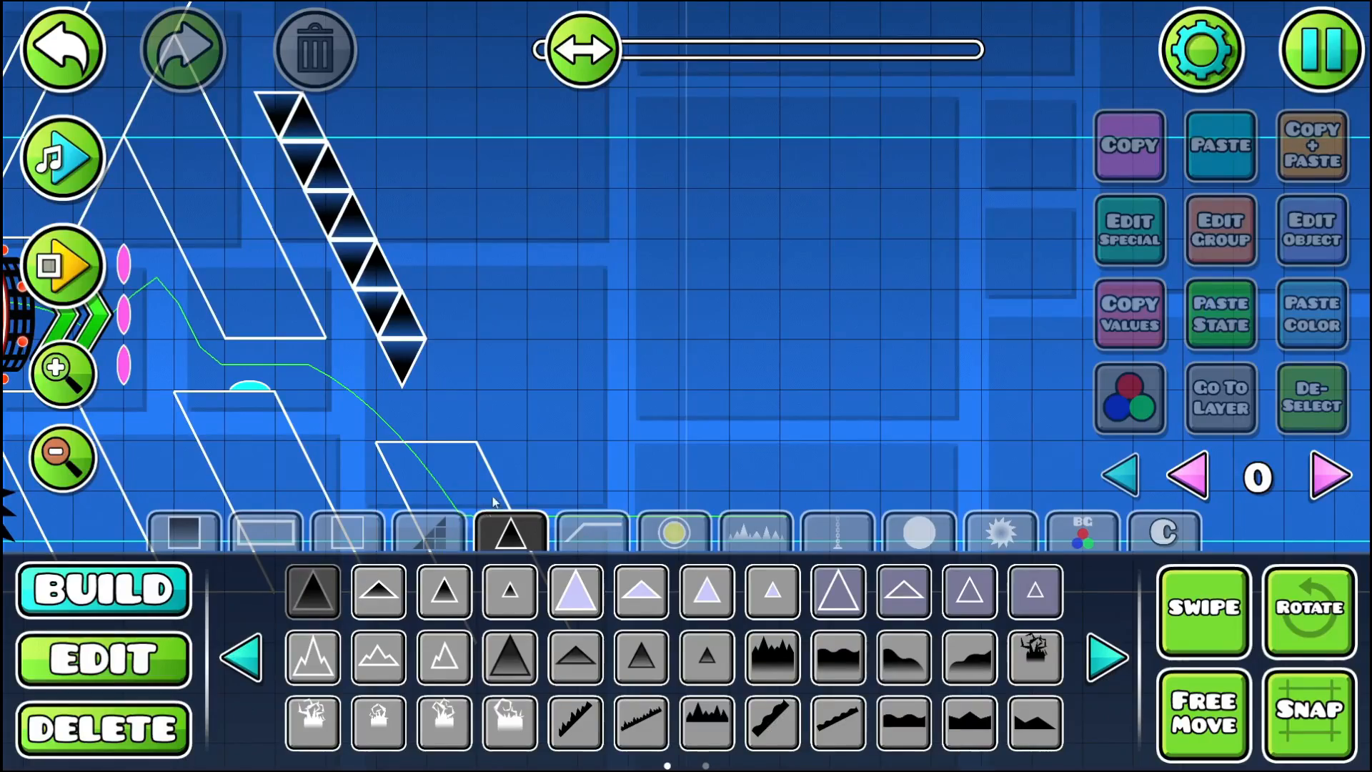
left_click(513, 471)
left_click(504, 422)
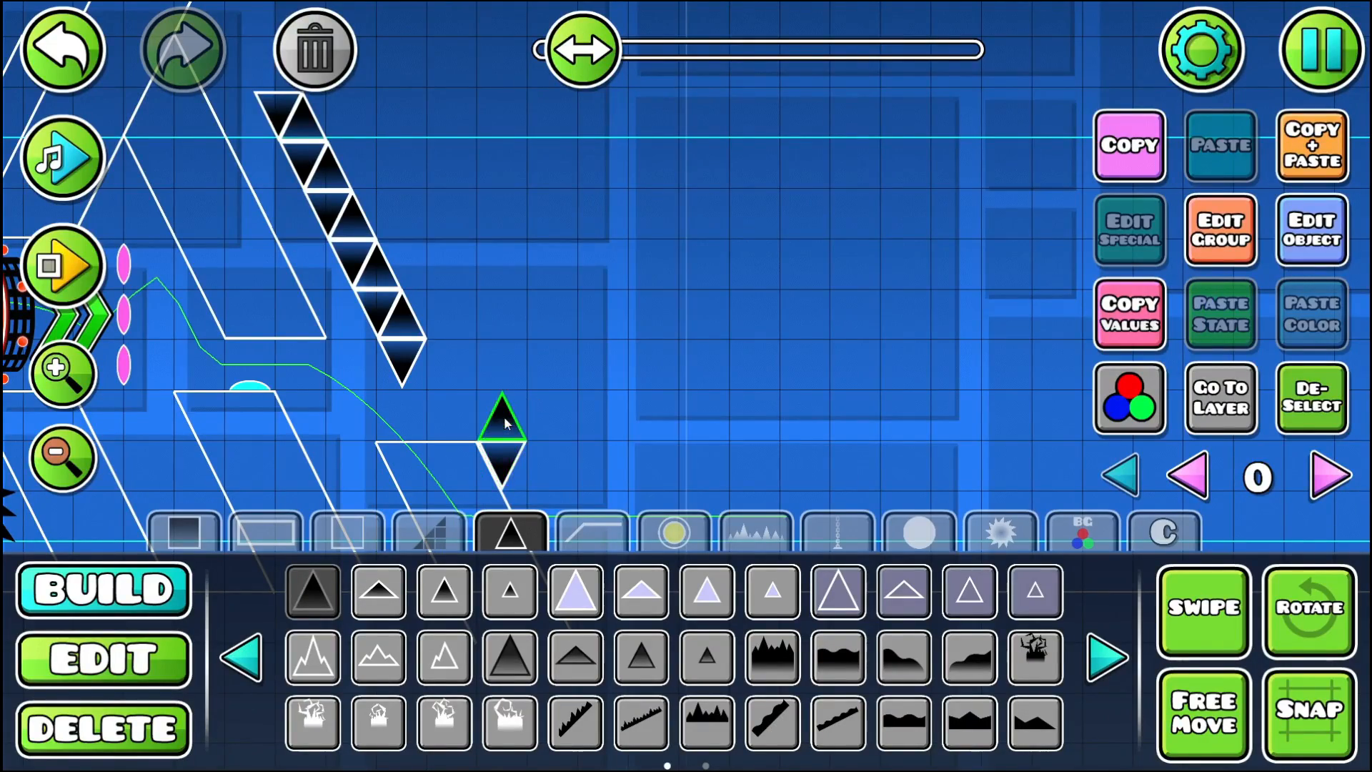
- Playtest the level repeatedly, including the ball section past the slanted spike chain and the new spike pair
left_click(95, 286)
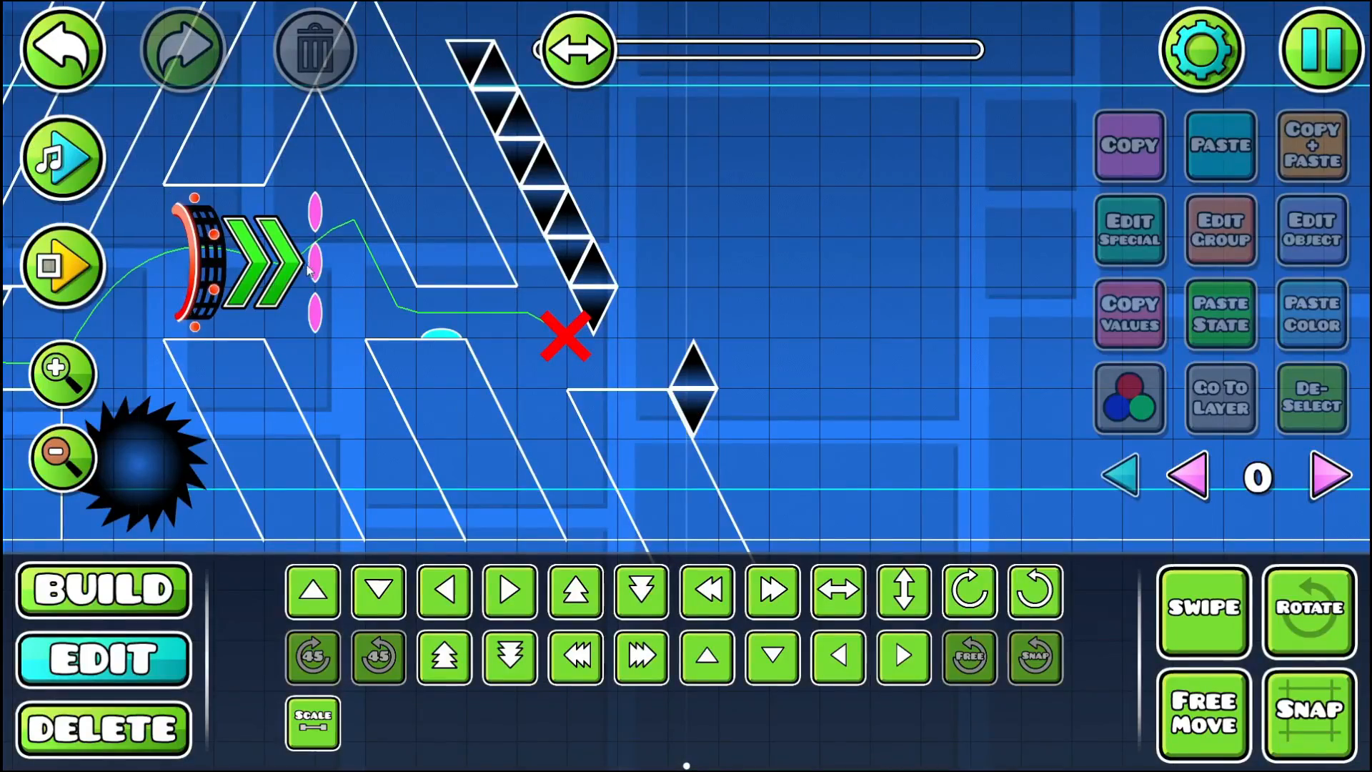
left_click(100, 263)
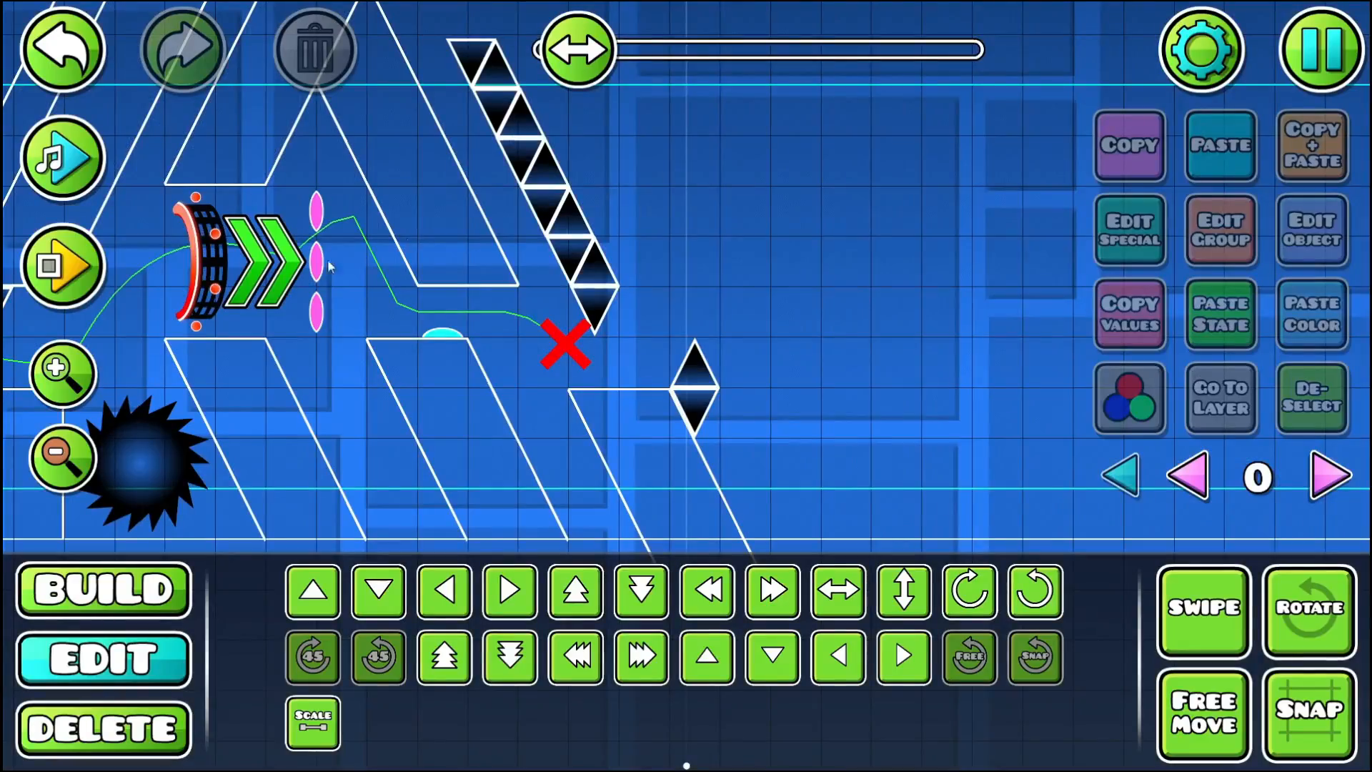
left_click(101, 271)
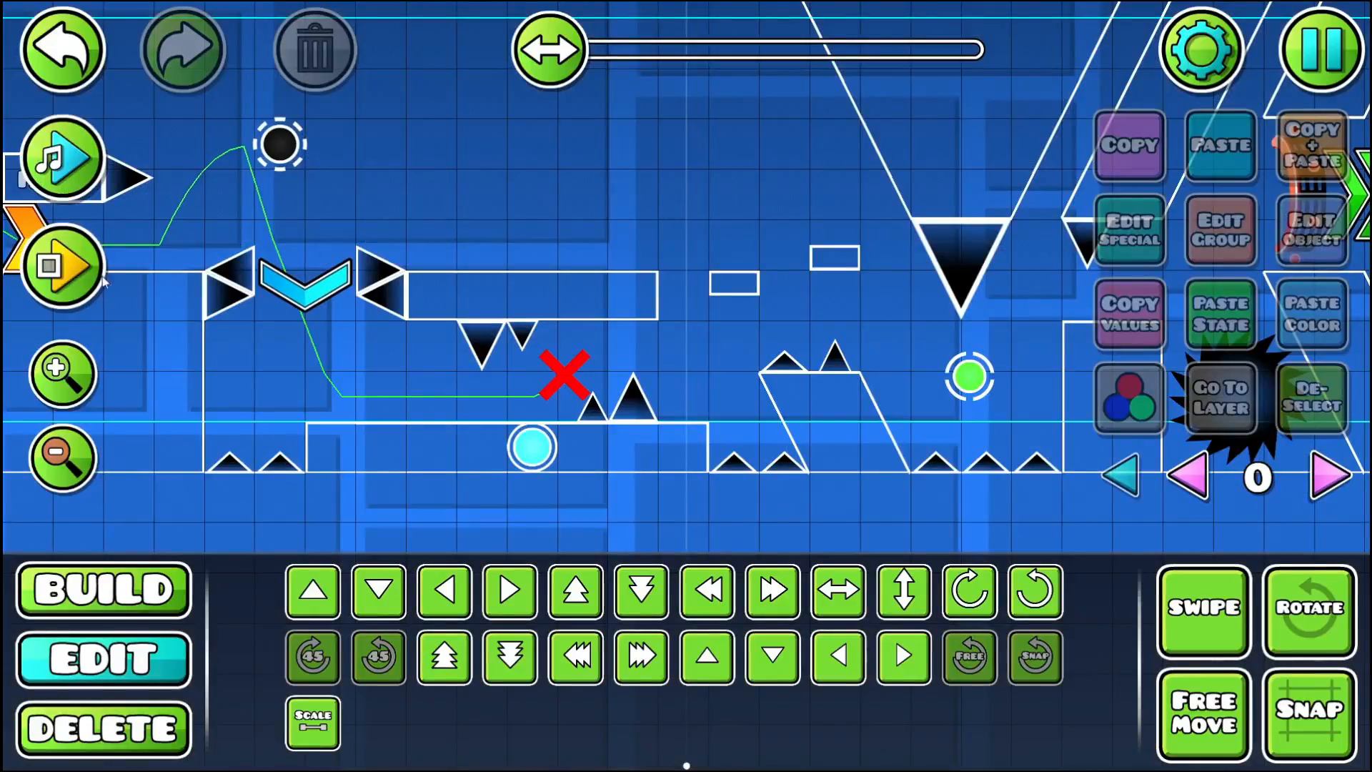
left_click(60, 272)
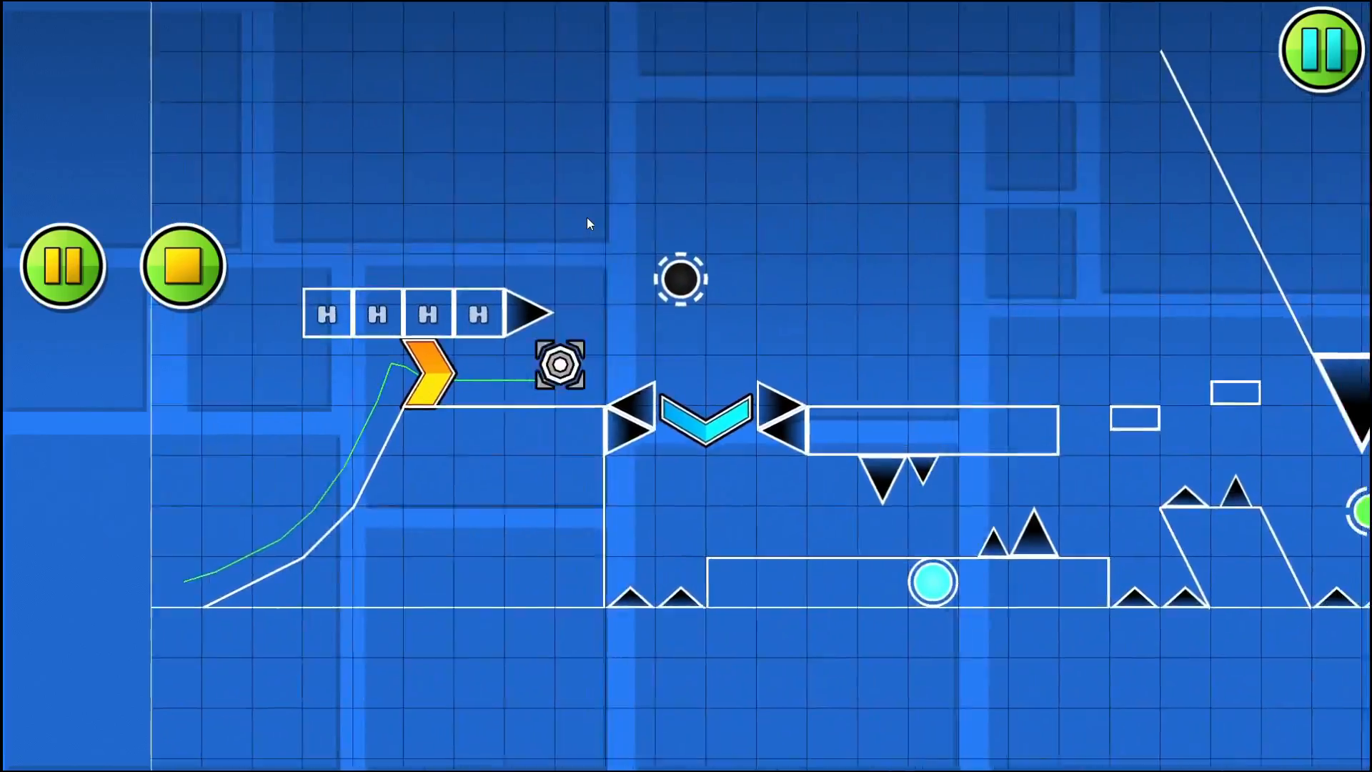
left_click(586, 218)
left_click(586, 218)
left_click(586, 218)
left_click(586, 218)
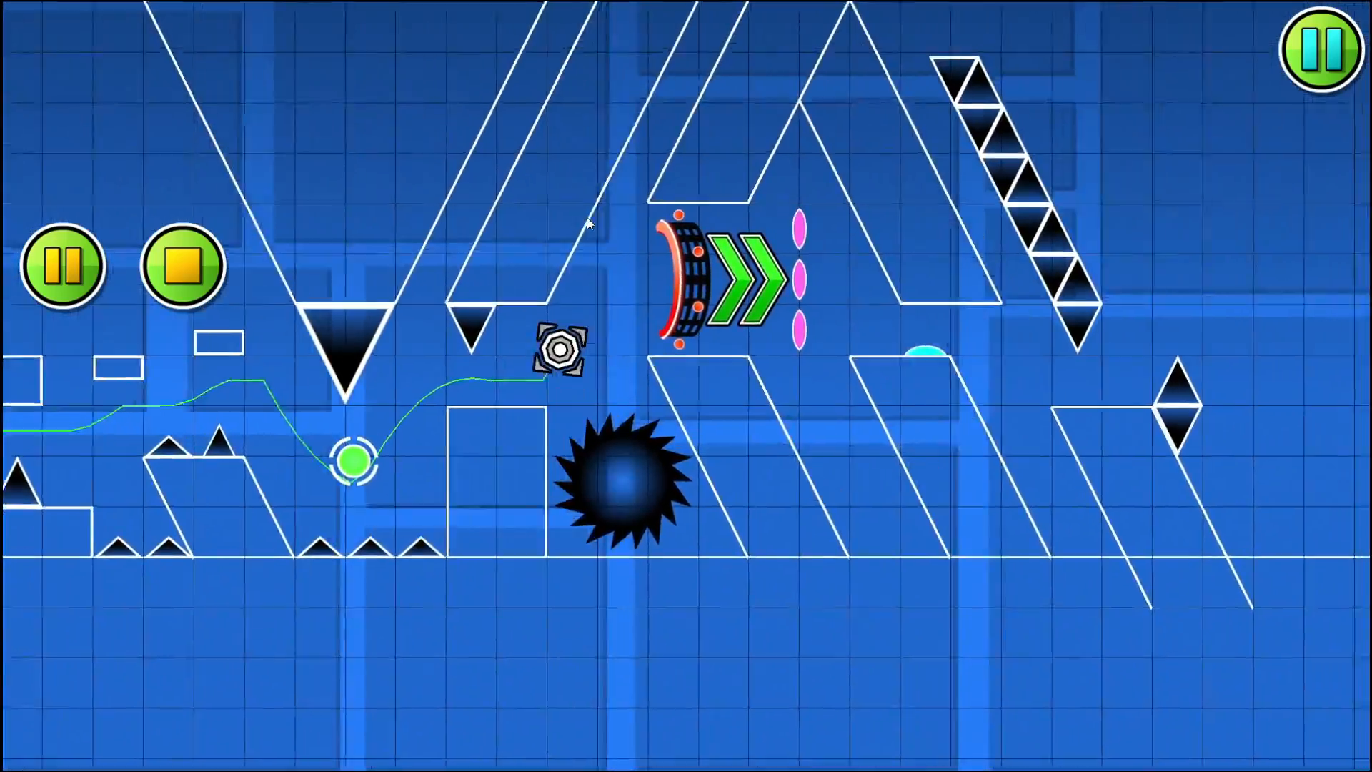
left_click(586, 217)
left_click(586, 217)
left_click(189, 265)
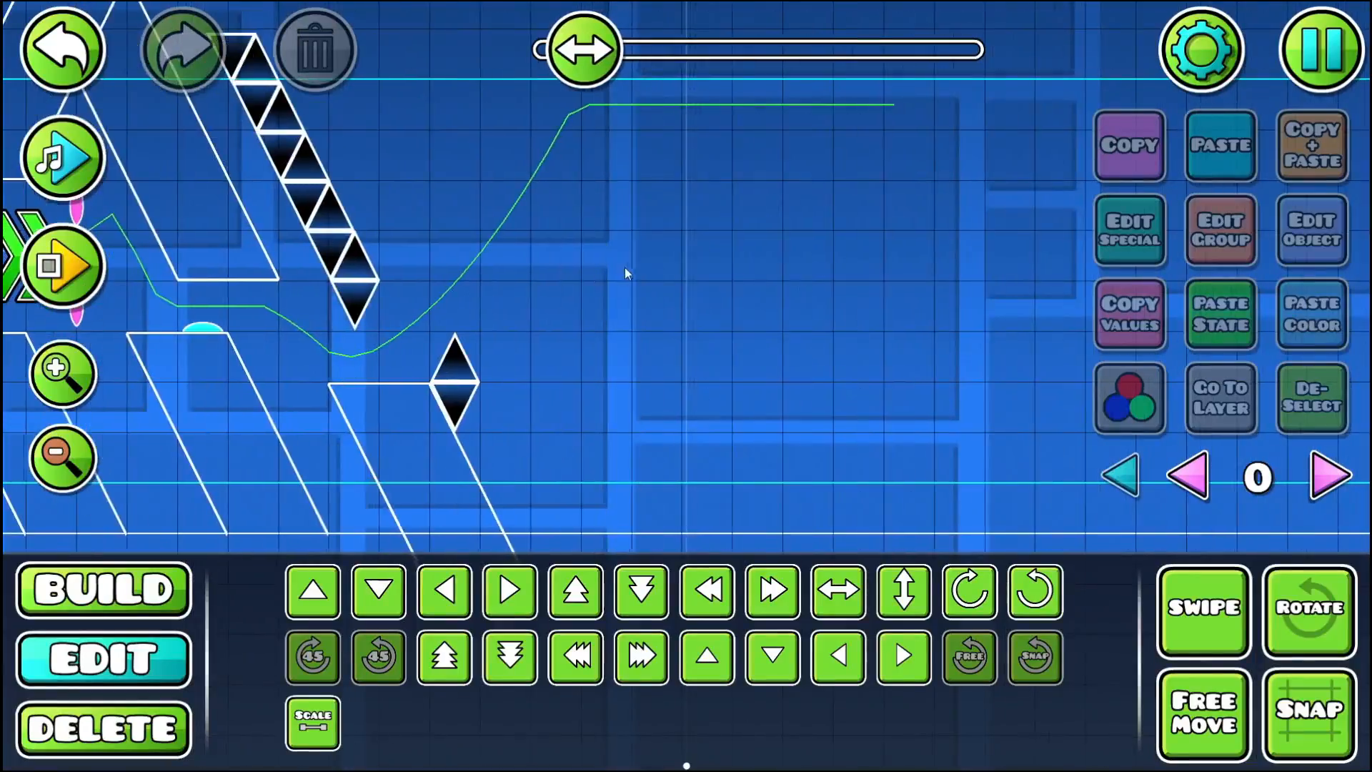
left_click(132, 592)
left_click_drag(400, 342, 300, 463)
left_click(347, 533)
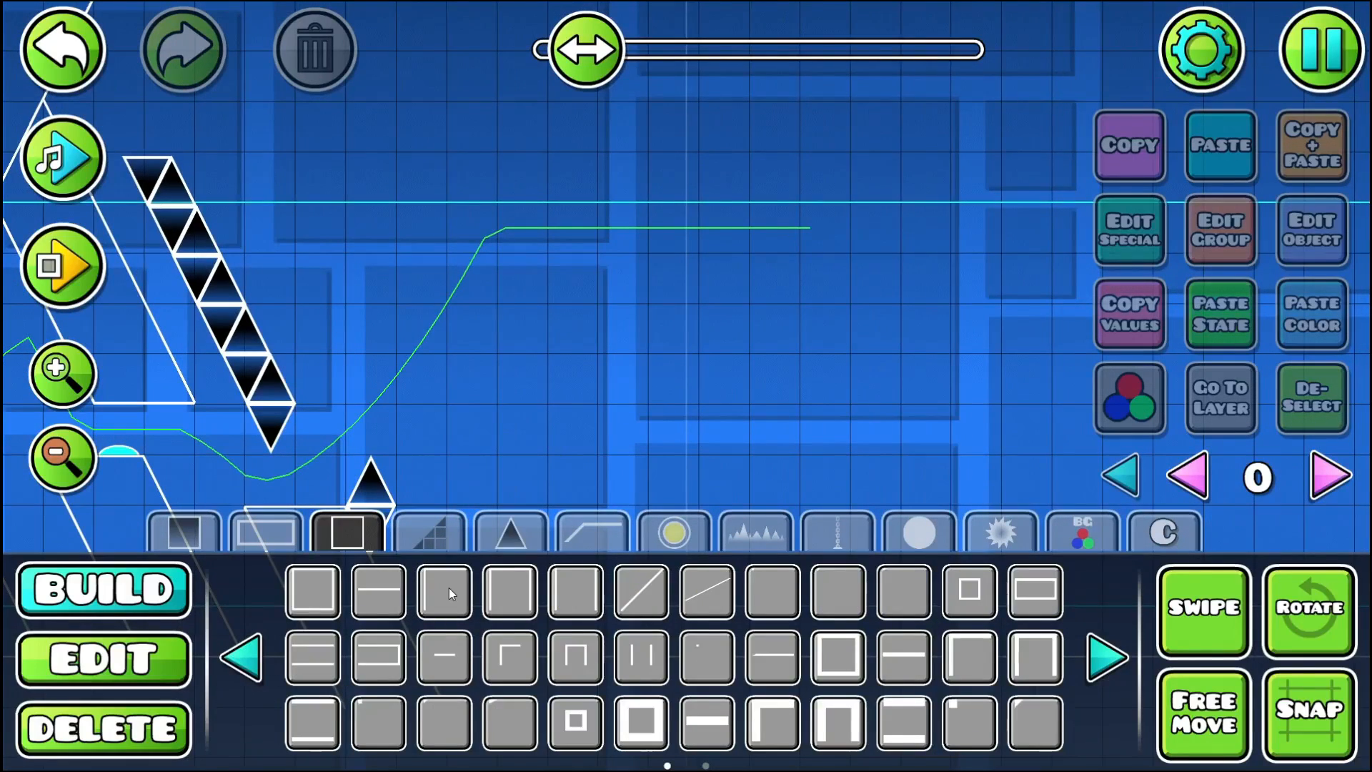
left_click(378, 591)
left_click_drag(378, 342, 528, 319)
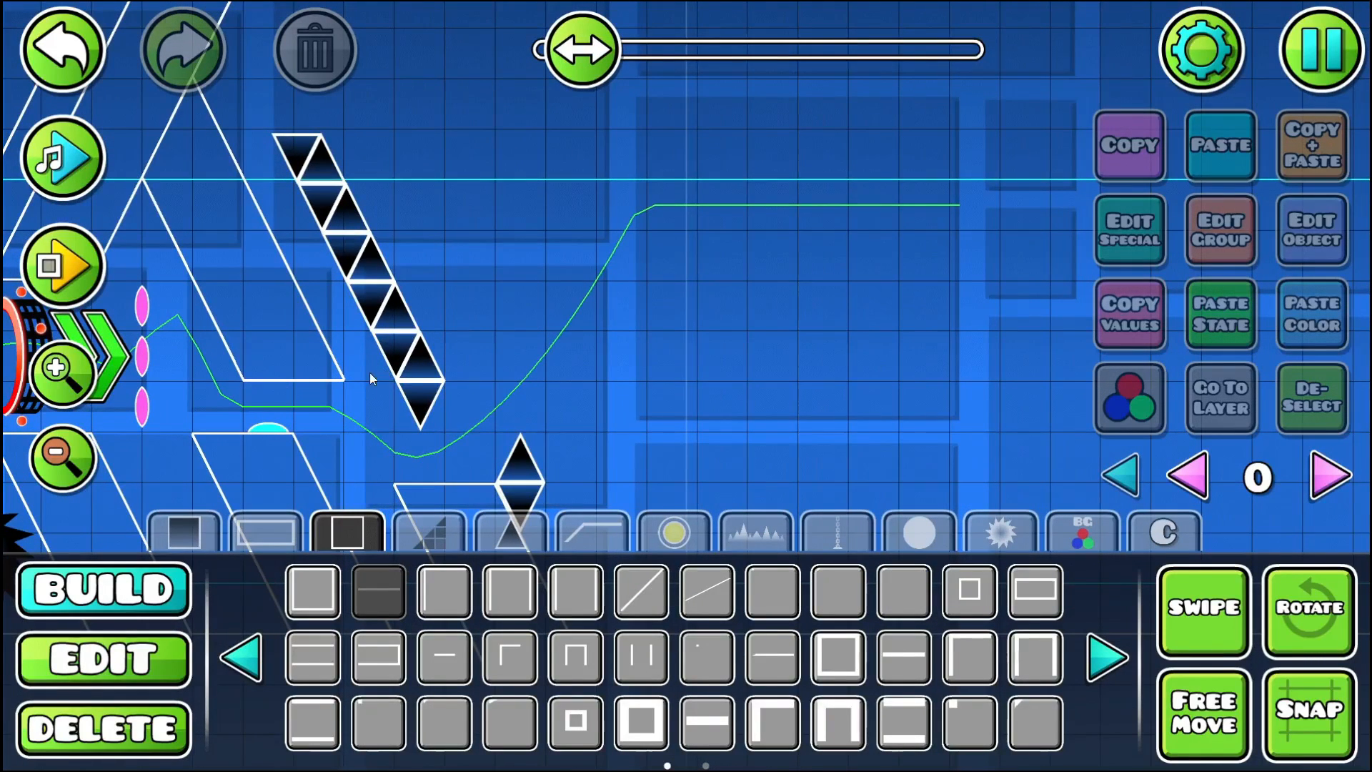
- Nudge the whole slanted chain of hanging spikes slightly upward in three small increments
left_click(81, 659)
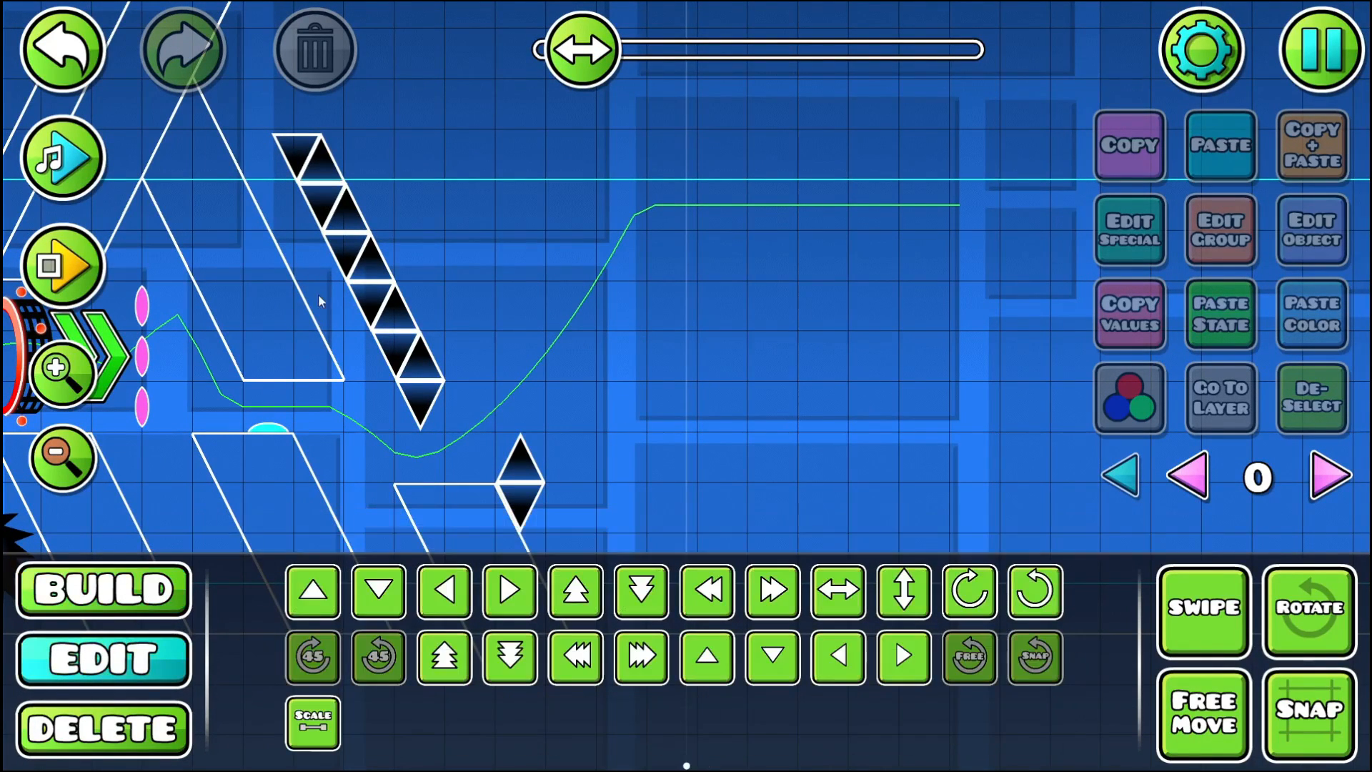
mouse_move(319, 131)
left_mouse_down()
mouse_move(325, 190)
mouse_move(386, 278)
mouse_move(438, 415)
left_mouse_up()
key("shift+w")
key("shift+w")
key("shift+w")
key("shift+w")
key("shift+w")
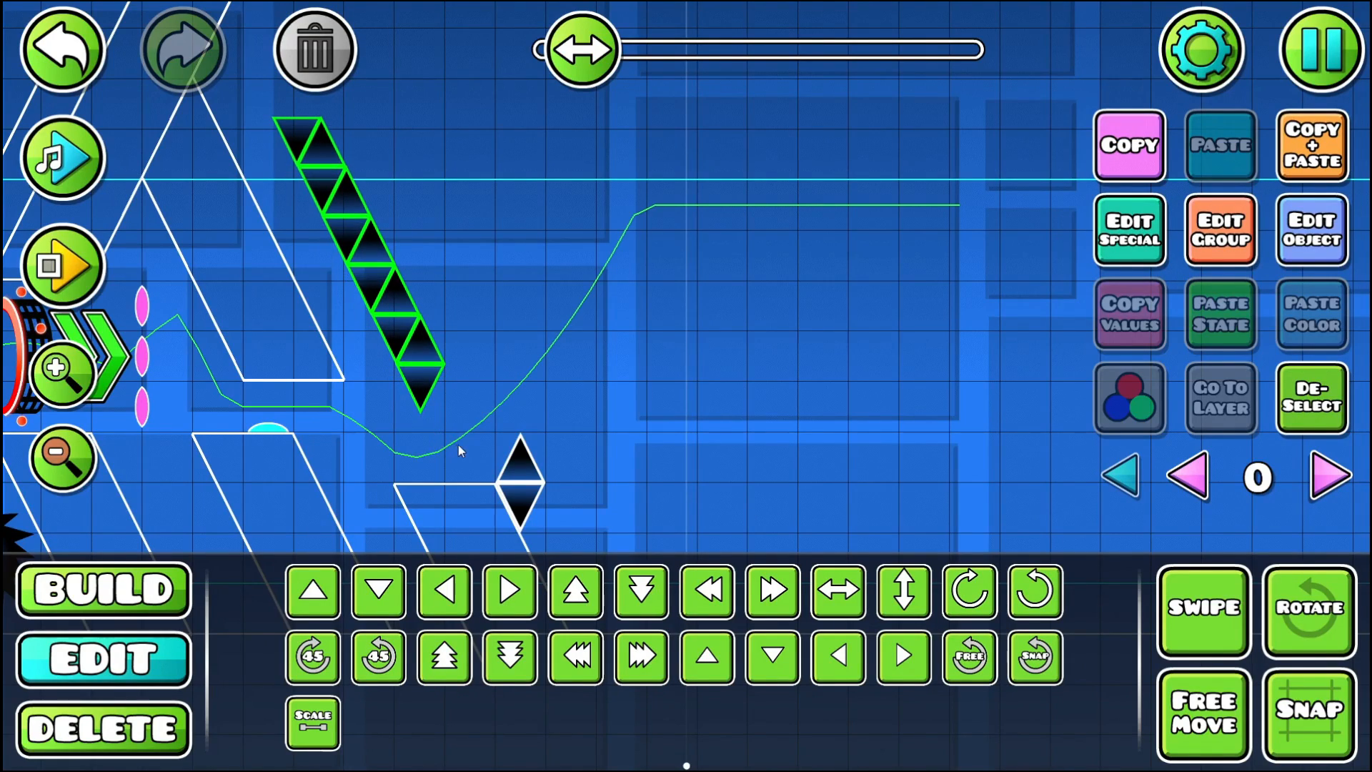
left_click(1314, 417)
- Place a two-block-wide horizontal outline above and beyond the spike pair as the underside of a new hanging pillar
left_click_drag(379, 419, 183, 375)
left_click(159, 574)
left_click(278, 530)
left_click(351, 533)
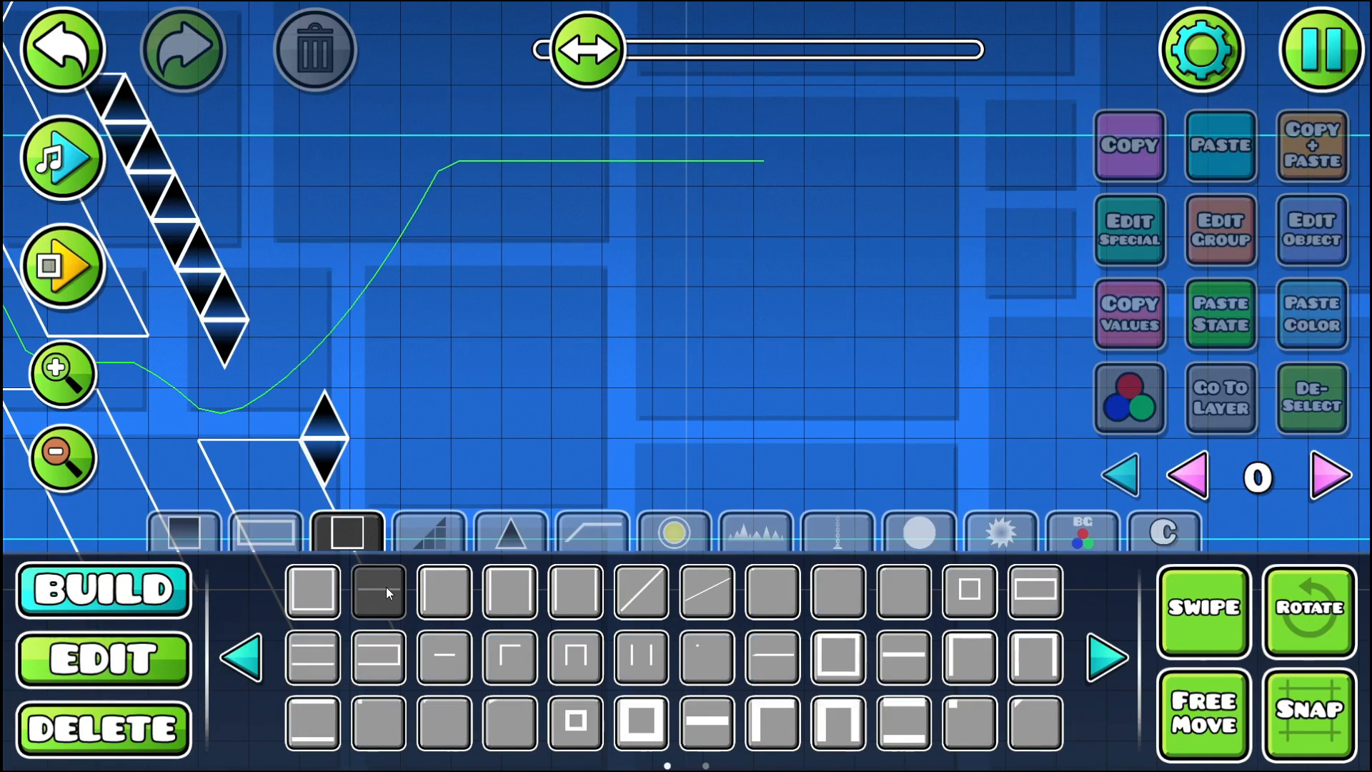
left_click(379, 591)
left_click(329, 283)
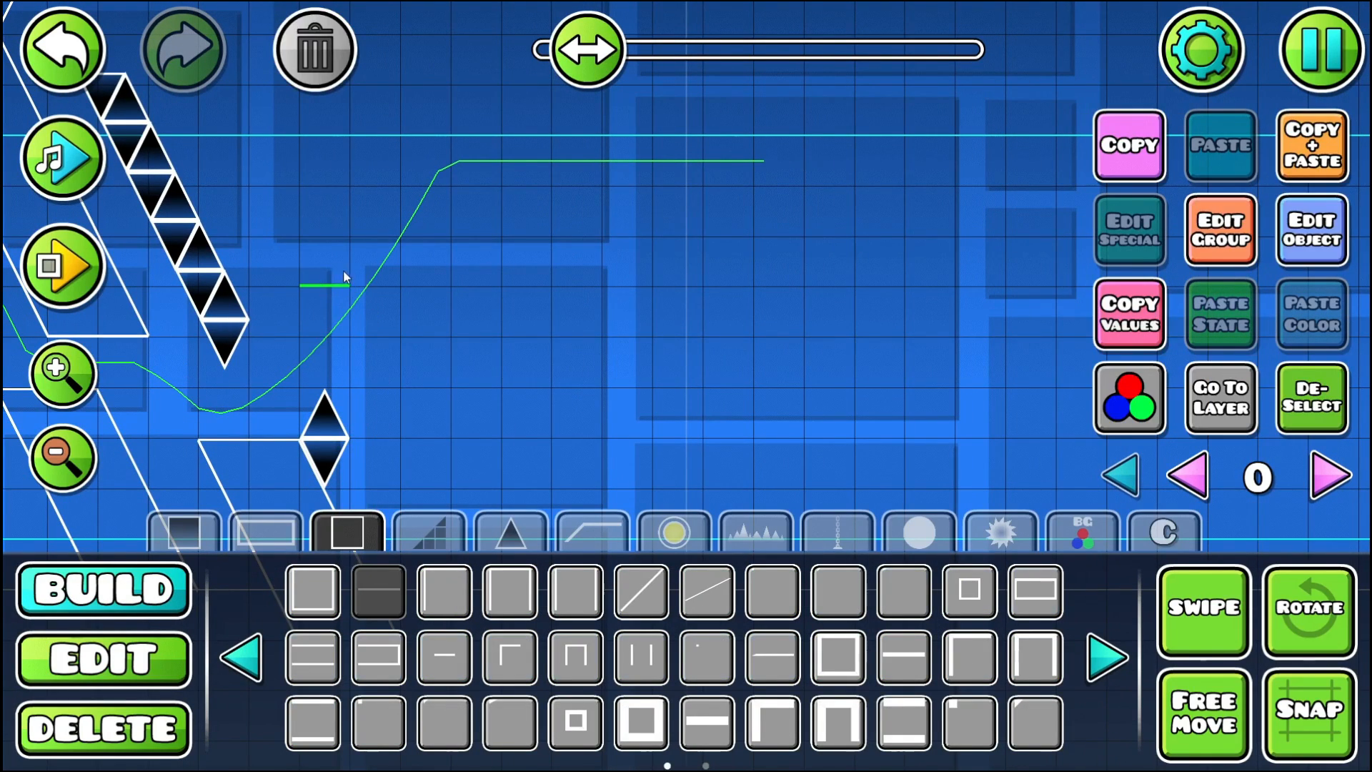
left_click_drag(285, 224, 311, 263)
- Add steep slanted lines rising up-left from both ends of the two-block underside to form the hanging pillar's sides
left_click(707, 590)
left_click(318, 284)
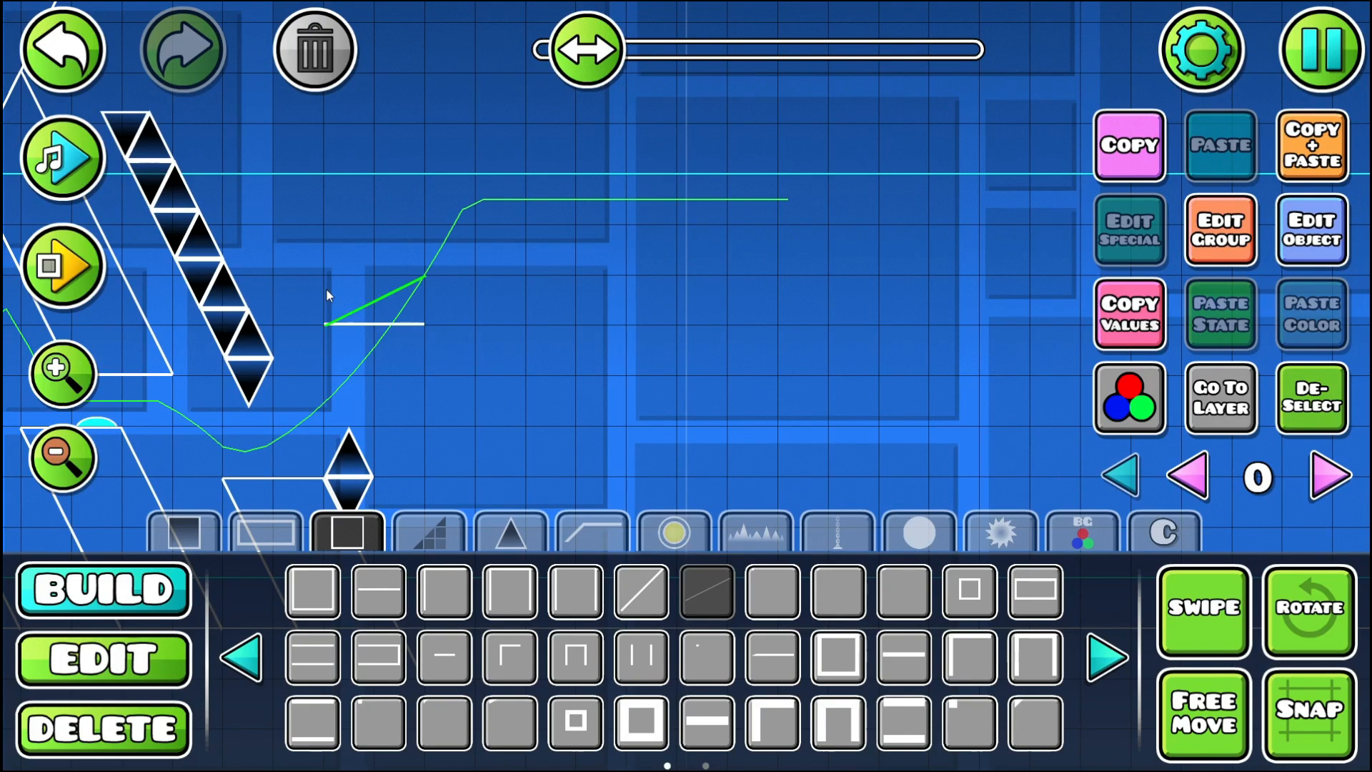
left_click(271, 197)
left_click(429, 296)
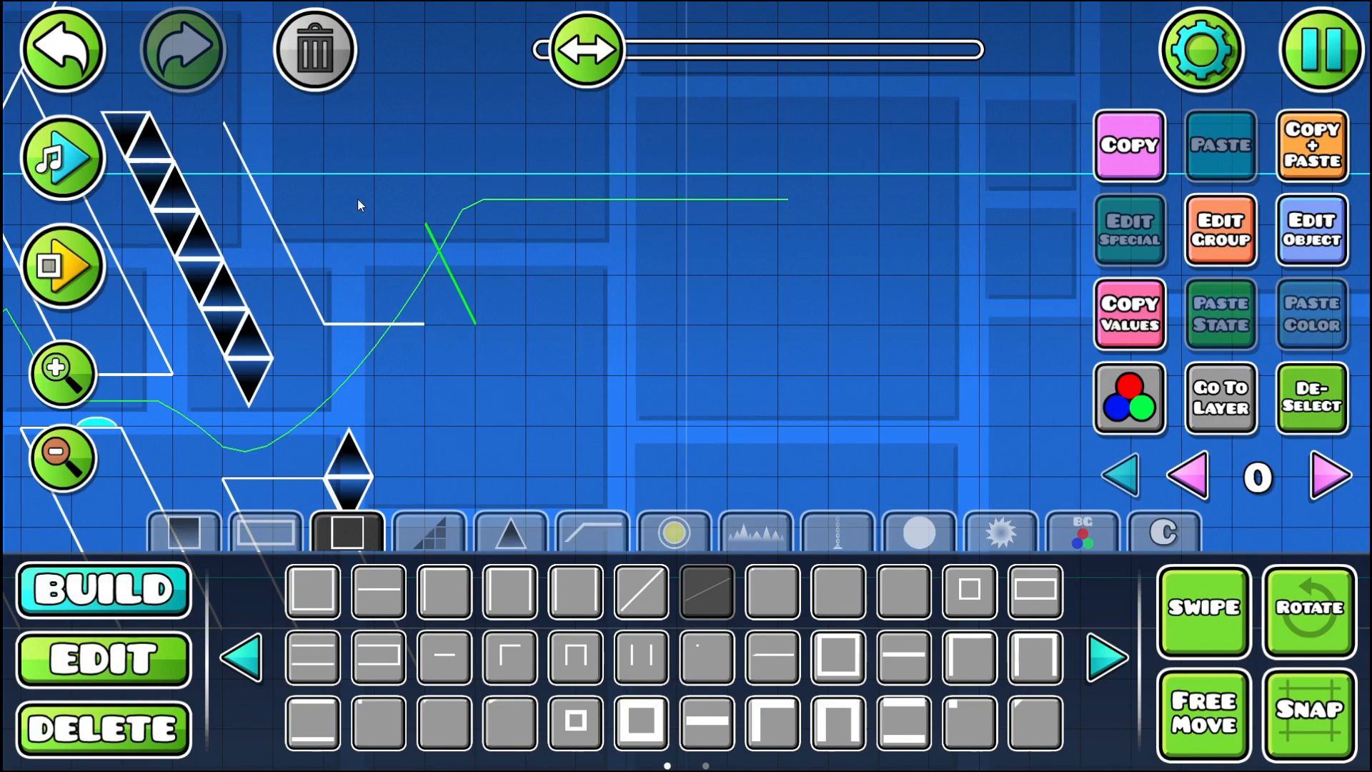
key("a")
left_click(346, 190)
left_click_drag(405, 321, 379, 160)
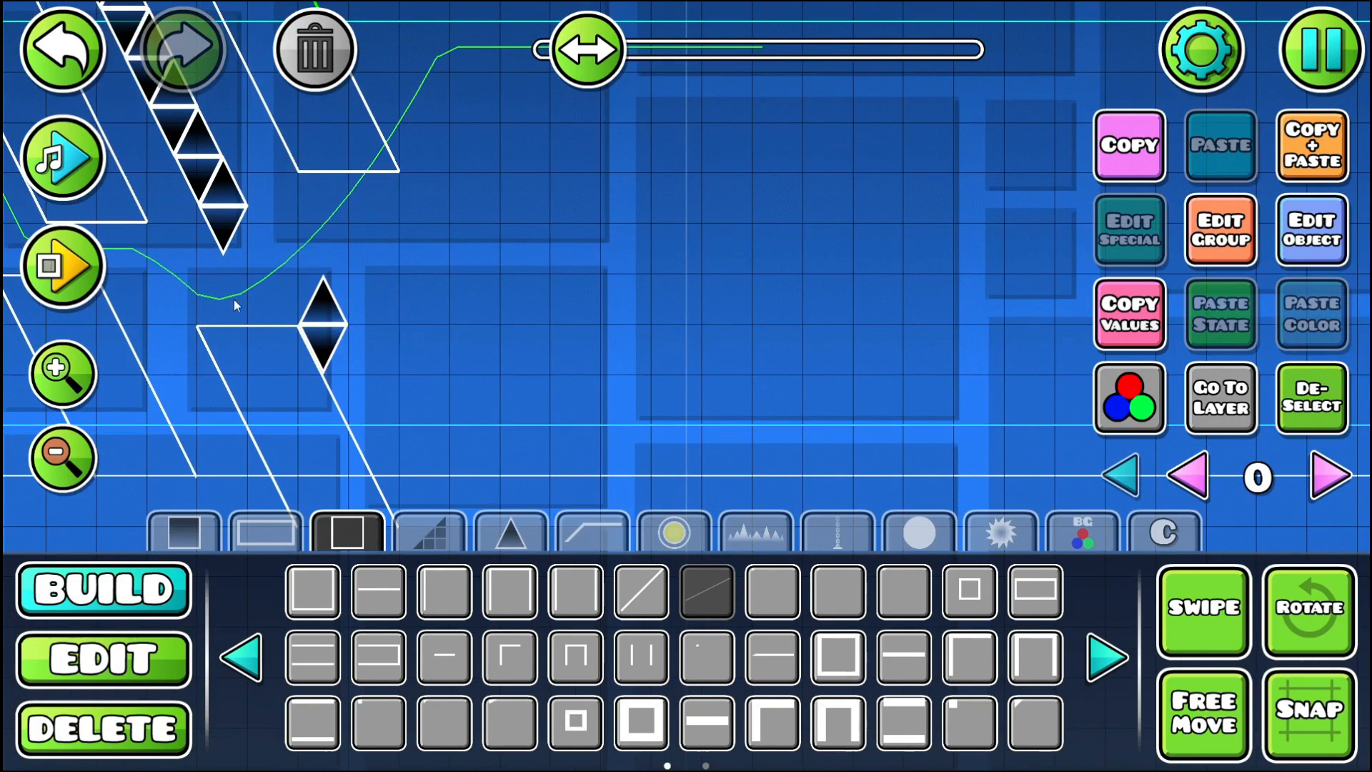
left_click_drag(299, 273, 572, 305)
left_click_drag(593, 245, 413, 322)
left_click_drag(461, 284, 410, 271)
left_click(488, 311)
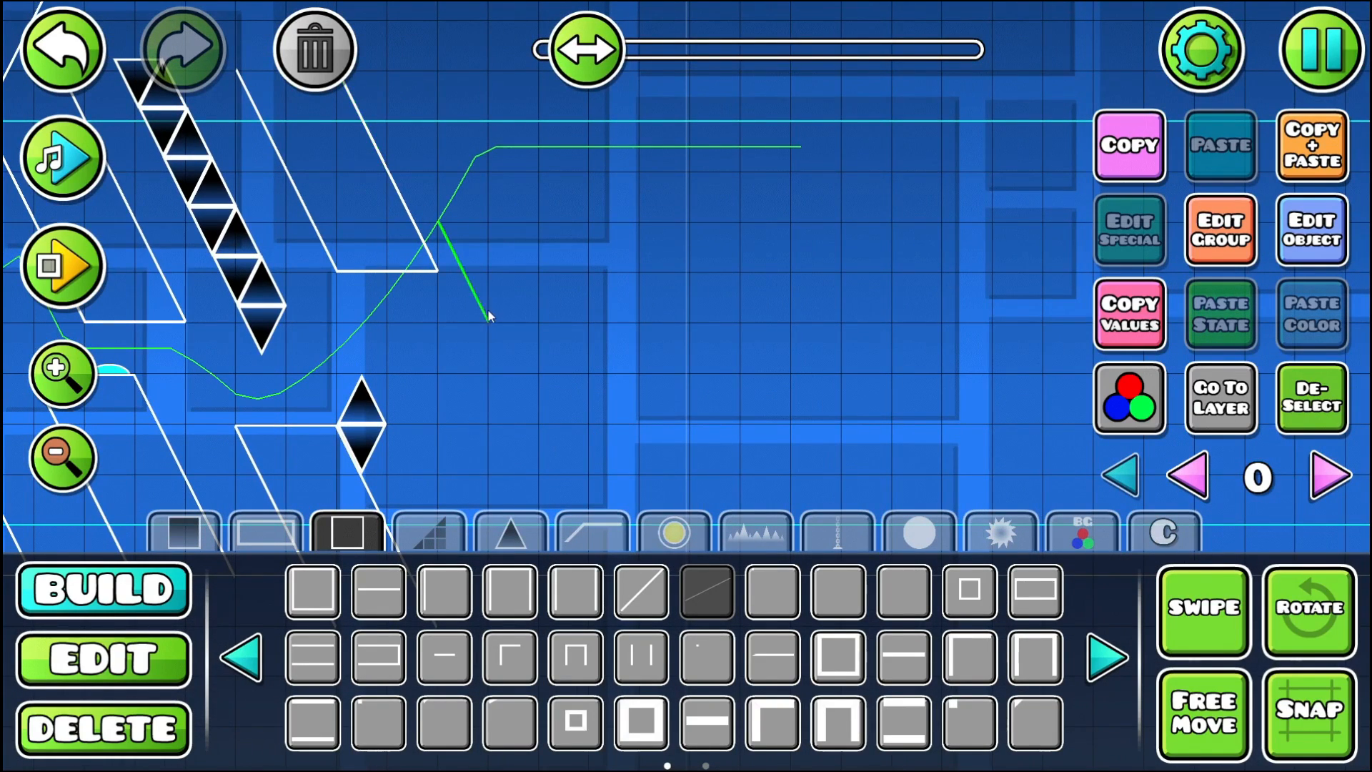
left_click(316, 54)
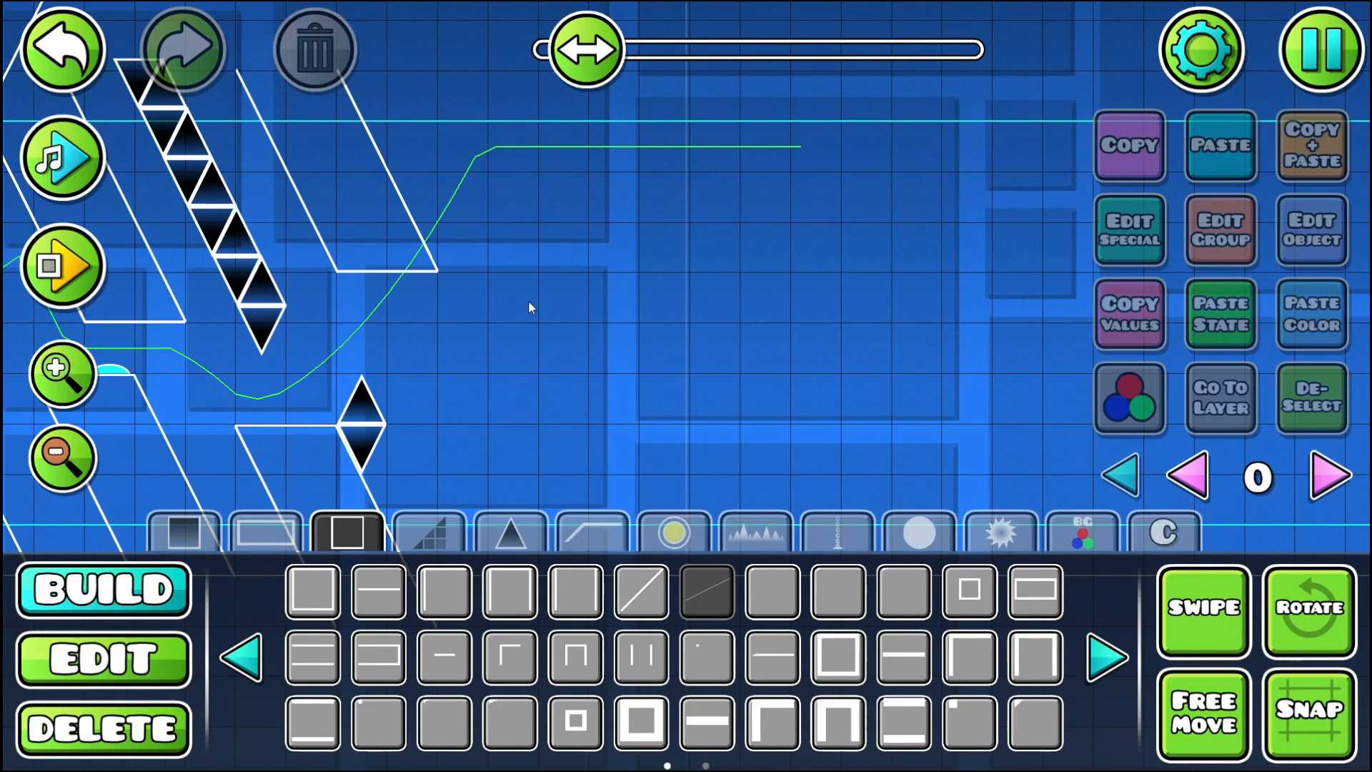
left_click_drag(385, 269, 359, 346)
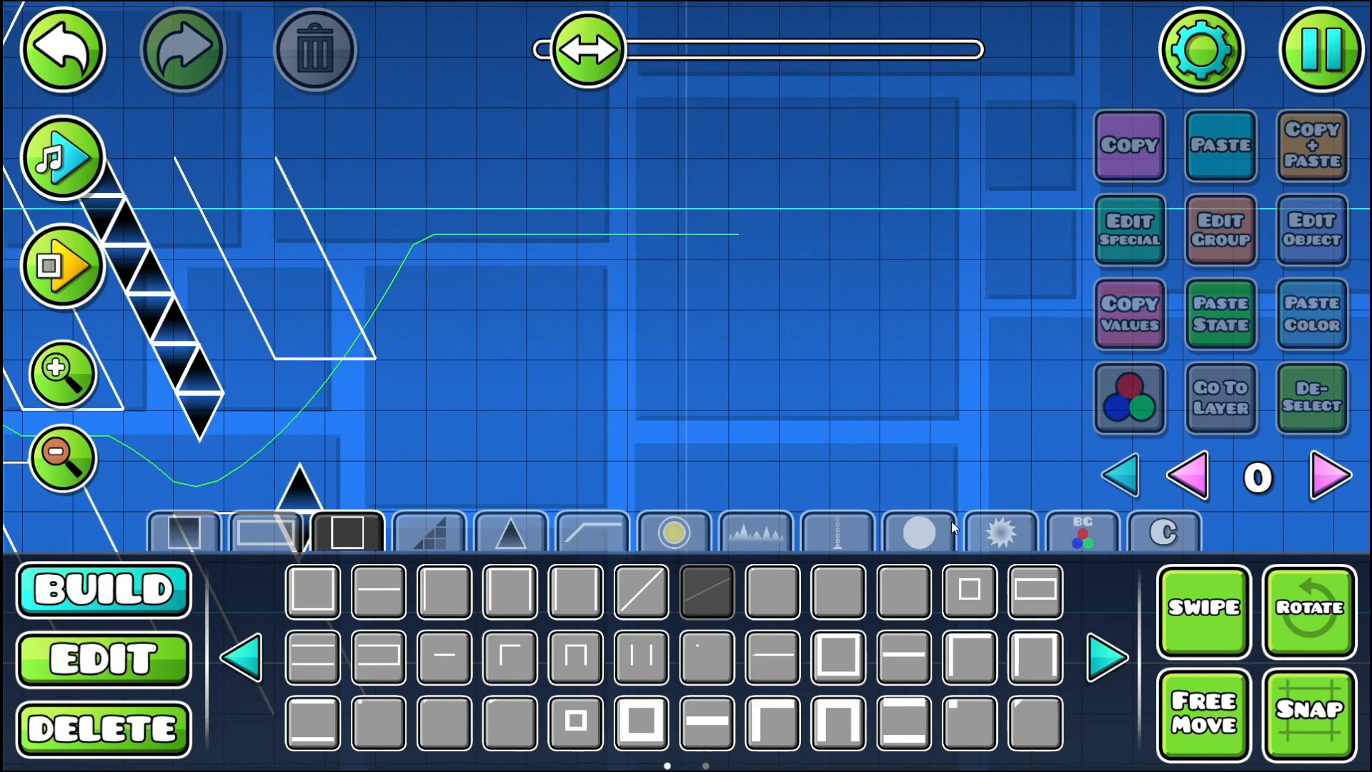
left_click(1038, 597)
left_click(436, 322)
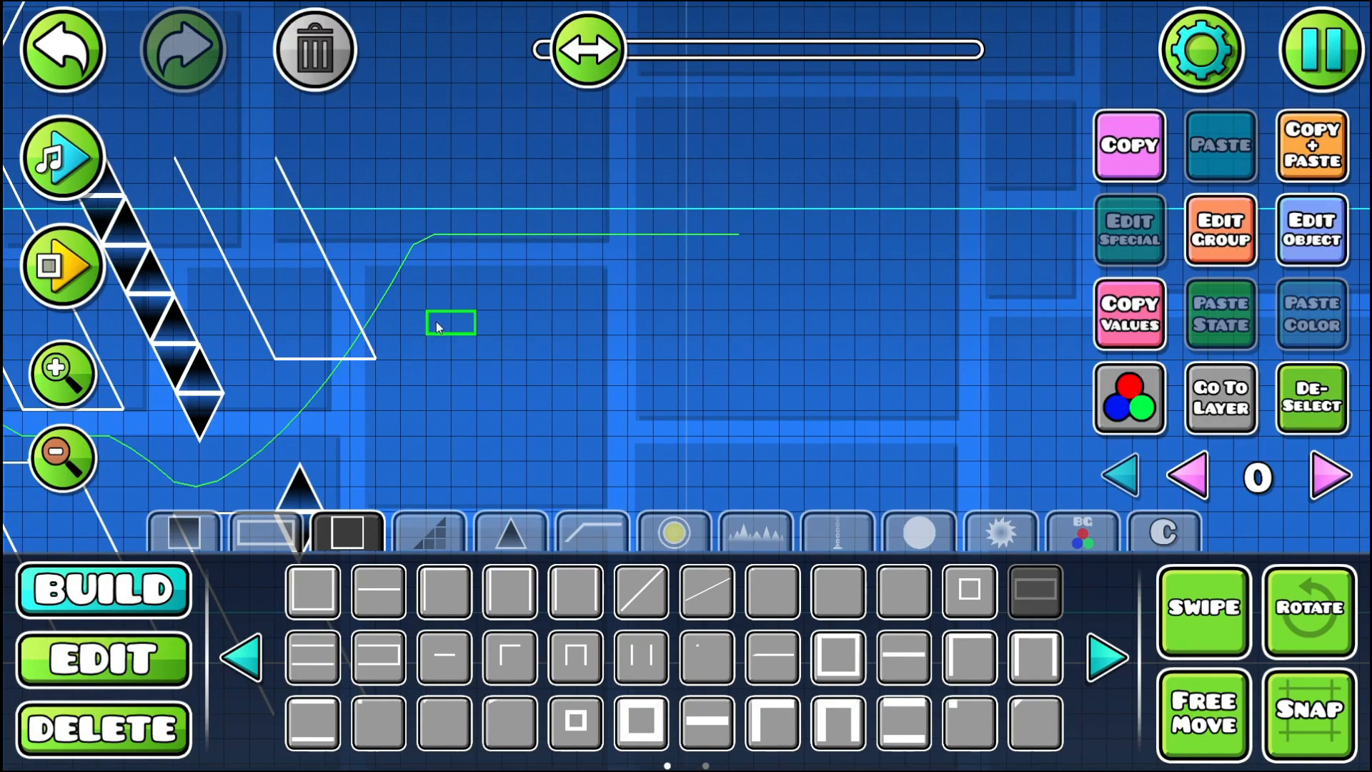
left_click(341, 49)
- Build a one-block-wide hanging slanted pillar after the wider one, using two short line pieces underneath and steep slanted side lines
left_click(444, 640)
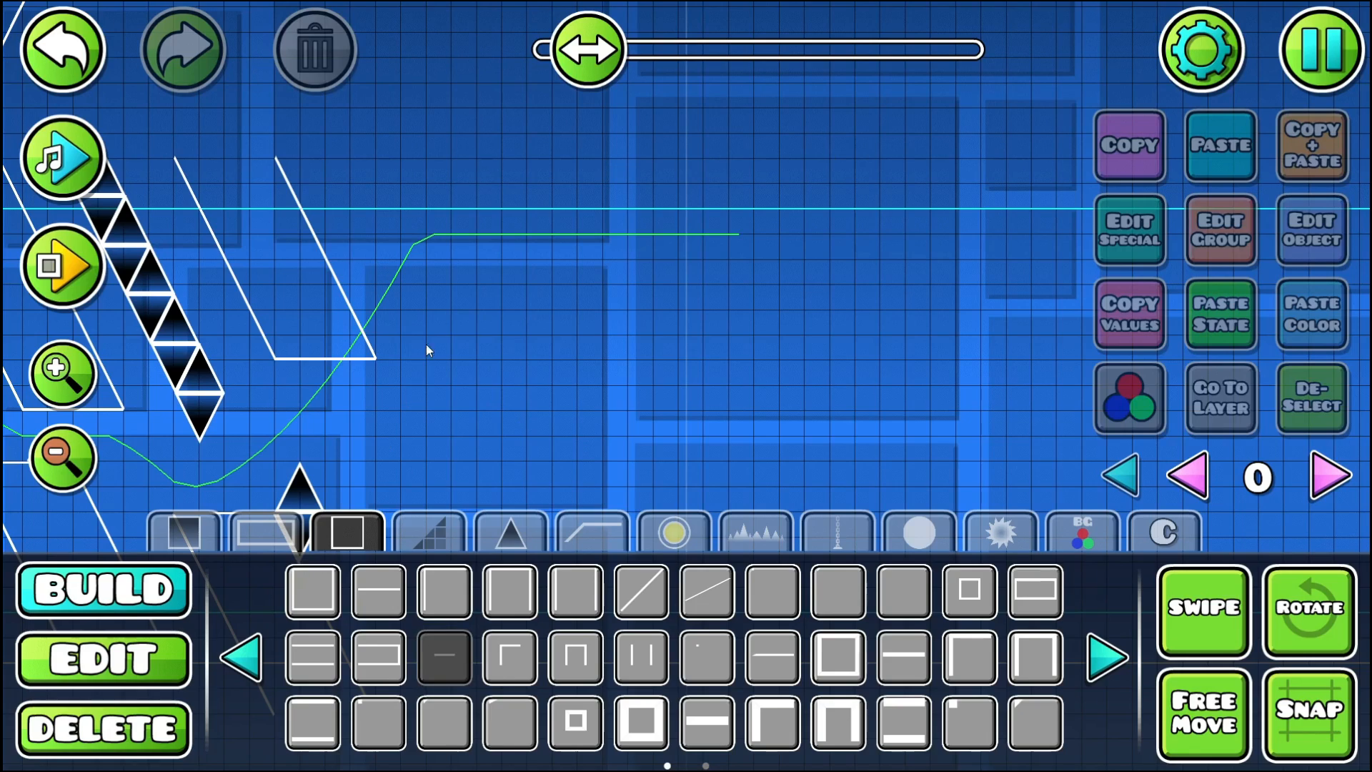
left_click(439, 333)
left_click(700, 593)
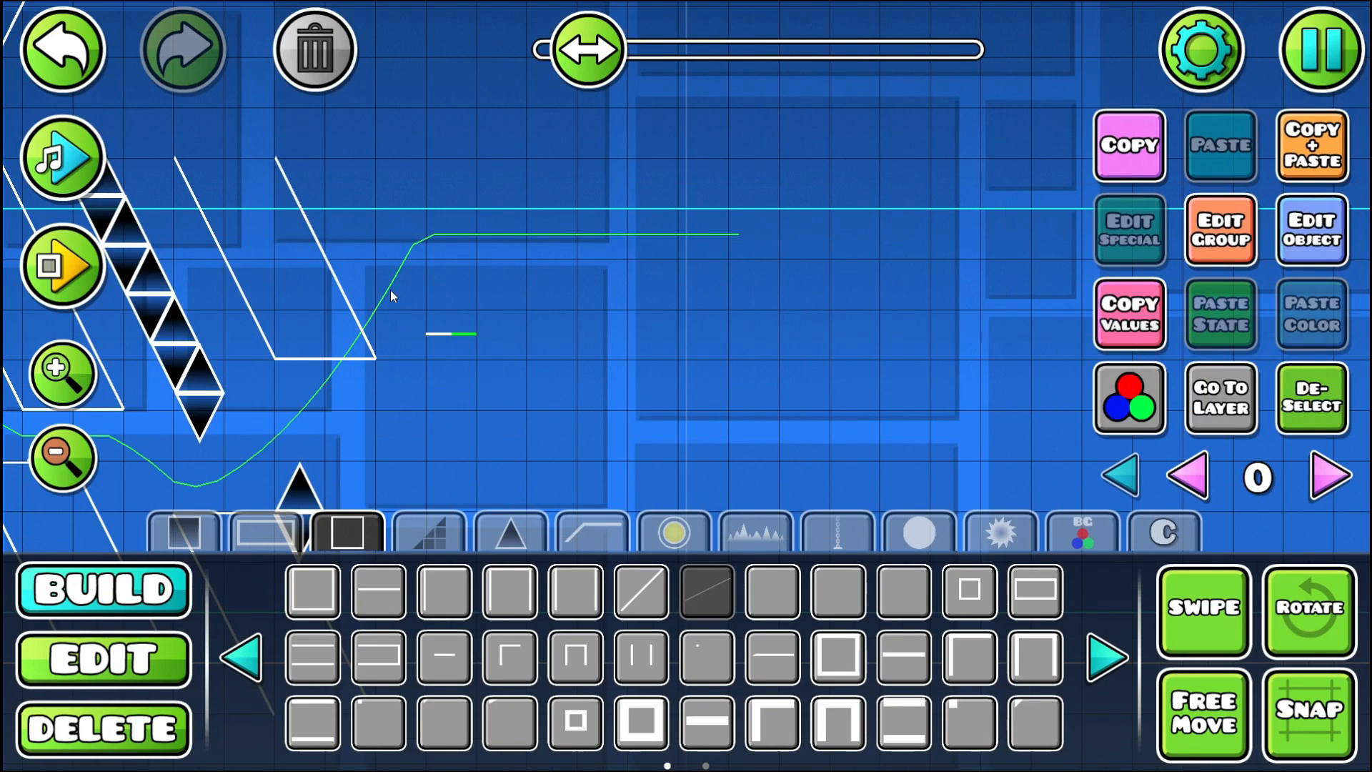
key("q")
key("a")
key("shift+s")
key("shift+s")
key("shift+s")
key("shift+s")
key("shift+s")
key("shift+s")
key("shift+s")
key("shift+s")
key("shift+s")
key("shift+s")
left_click(165, 669)
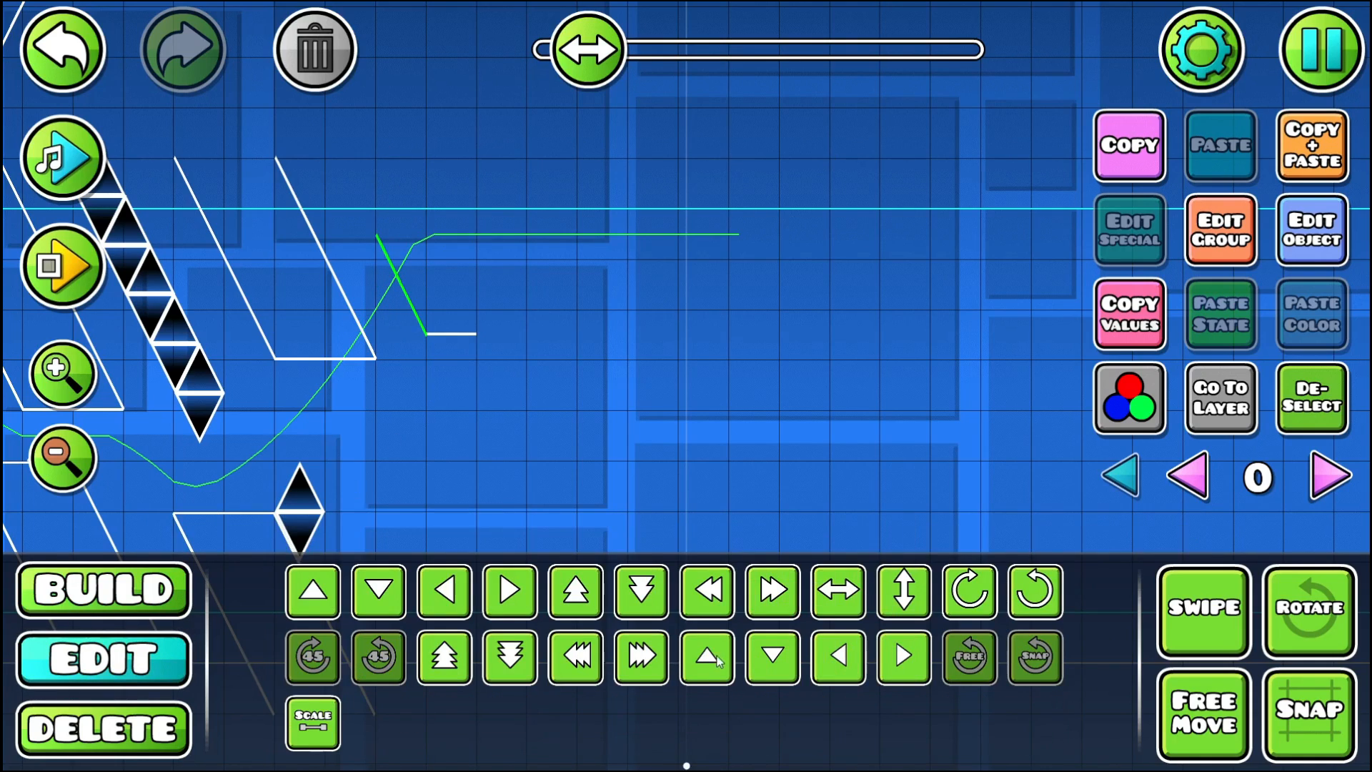
left_click(175, 605)
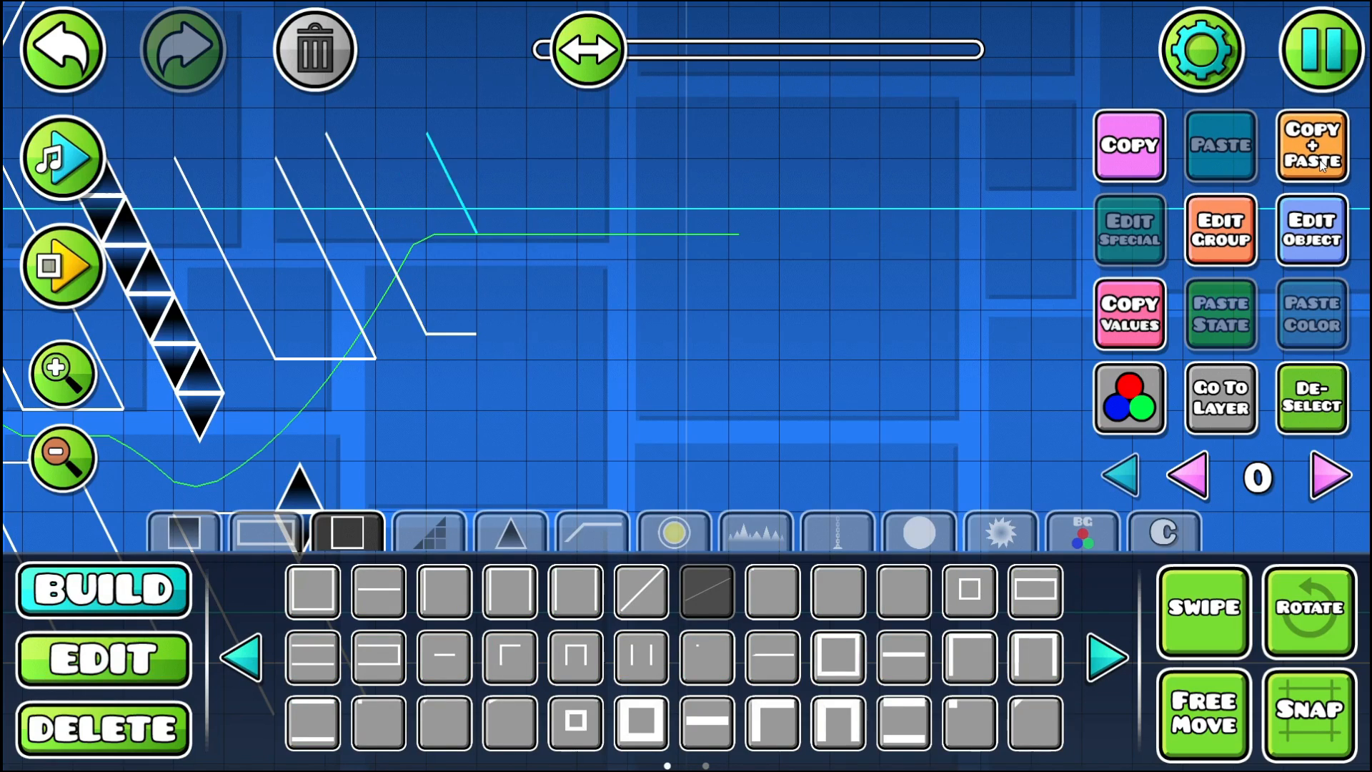
left_click(1318, 396)
- Duplicate the narrow hanging pillar and place the copy two blocks further along the level
left_click_drag(512, 349, 664, 245)
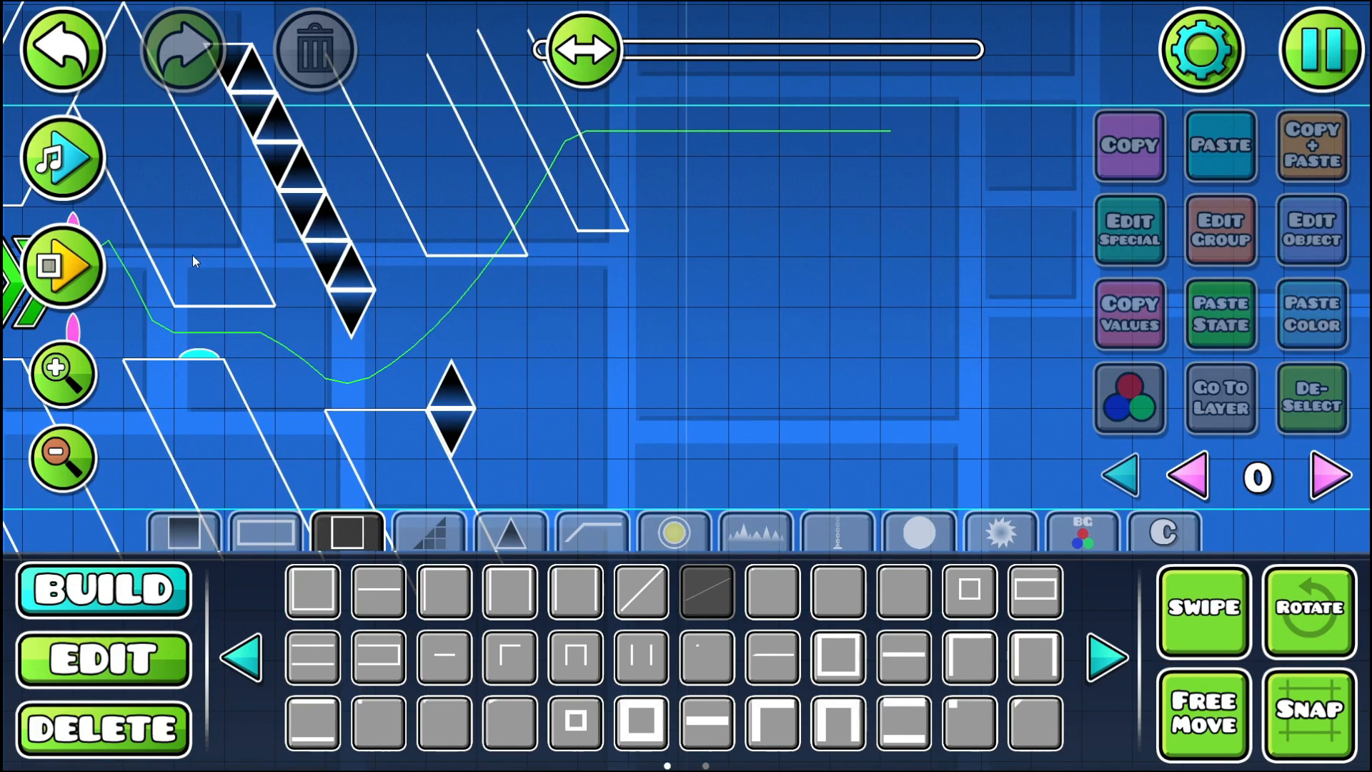
left_click_drag(476, 141, 441, 255)
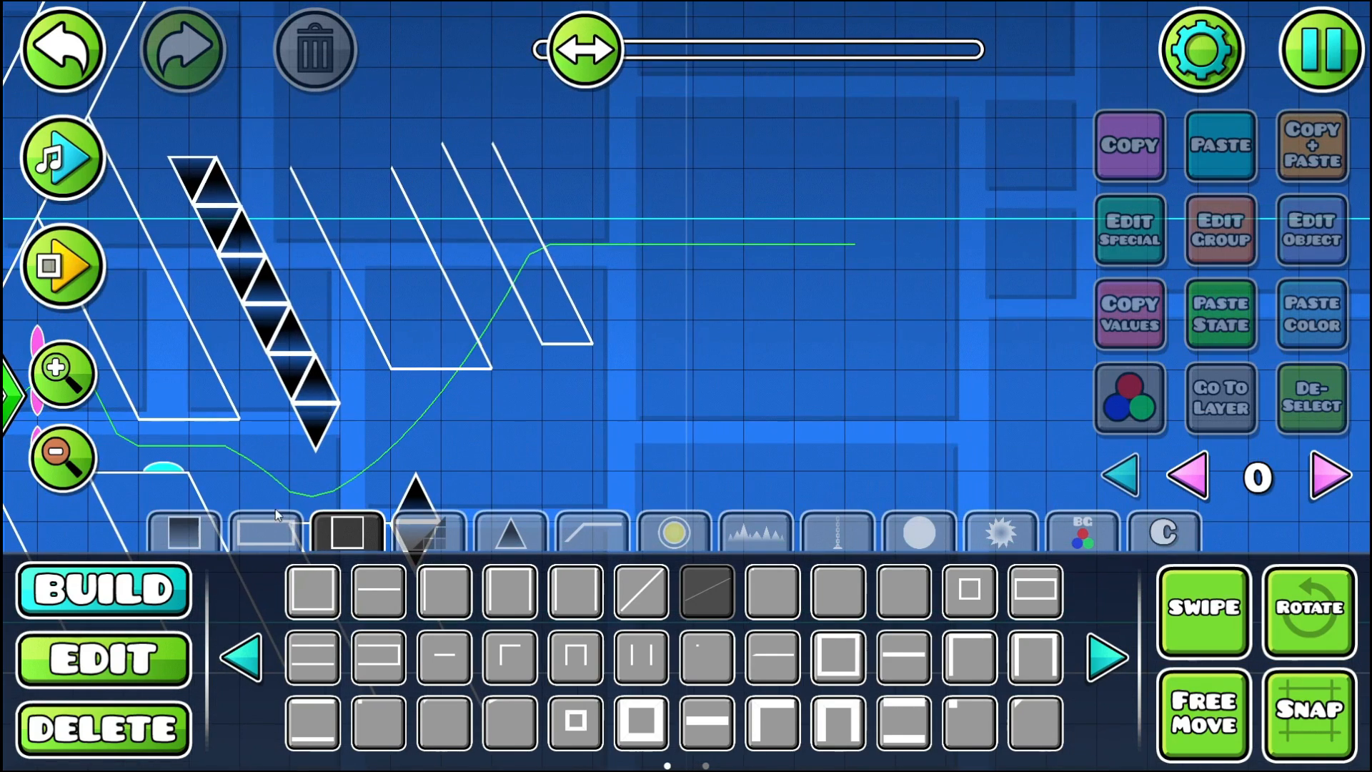
left_click(178, 647)
left_click(492, 150)
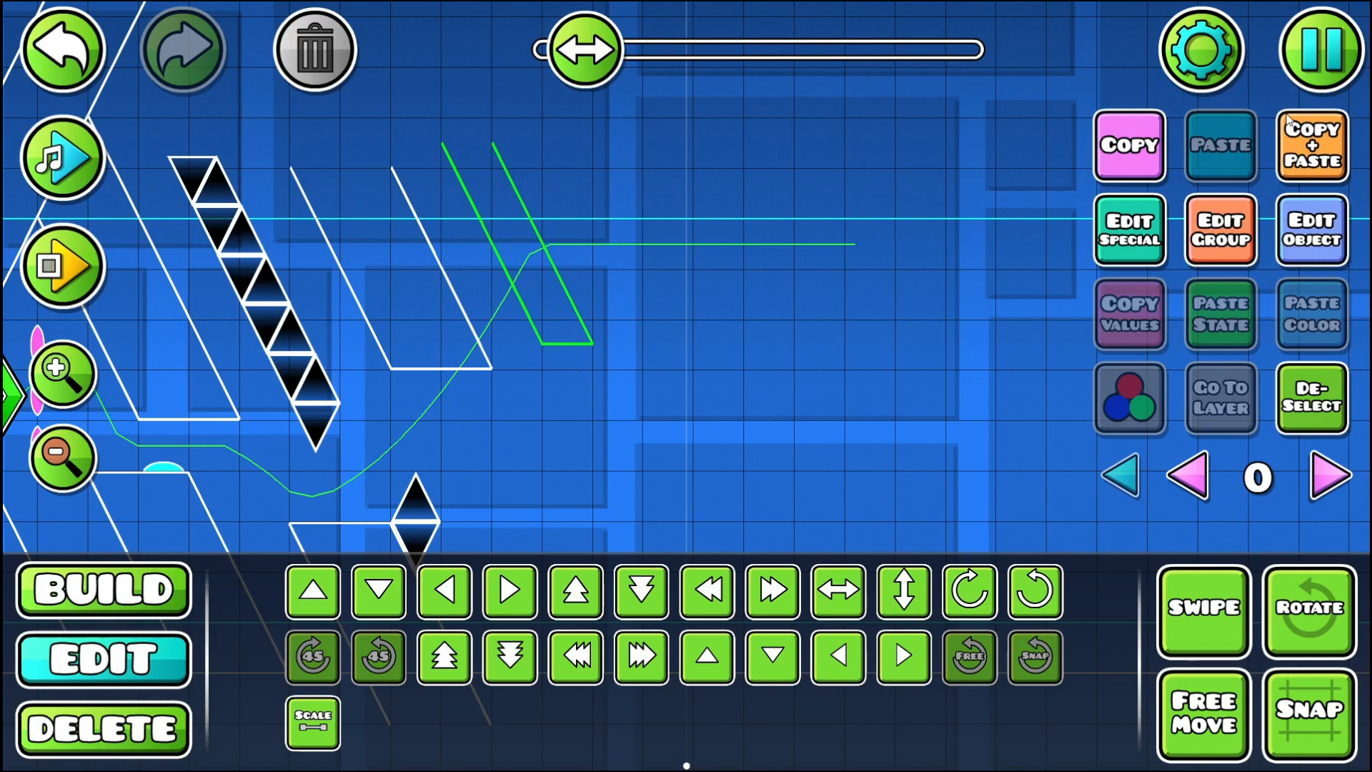
left_click(1312, 146)
left_click(1307, 146)
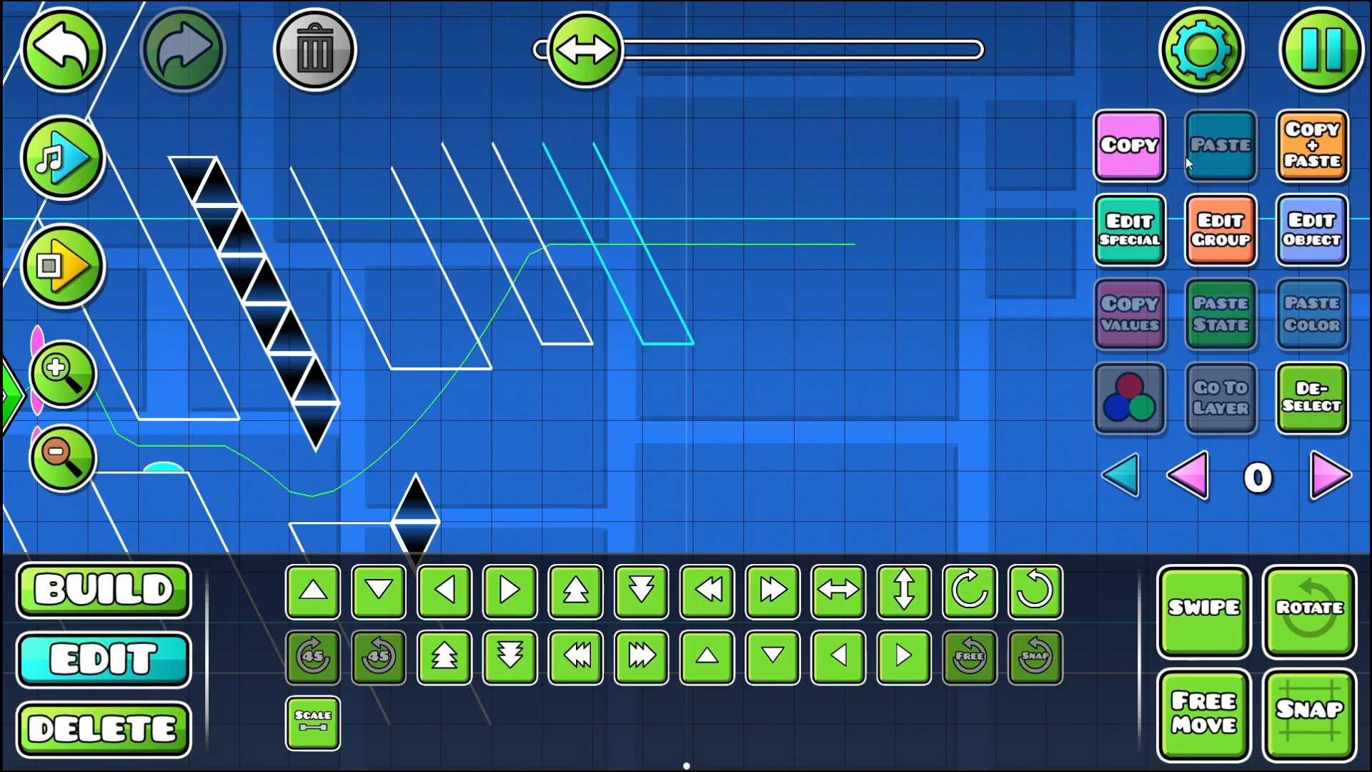
- Raise the duplicated narrow pillar by about half a block
key("w")
key("s")
key("shift+w")
key("shift+w")
key("shift+w")
key("shift+w")
key("shift+w")
key("shift+w")
key("shift+w")
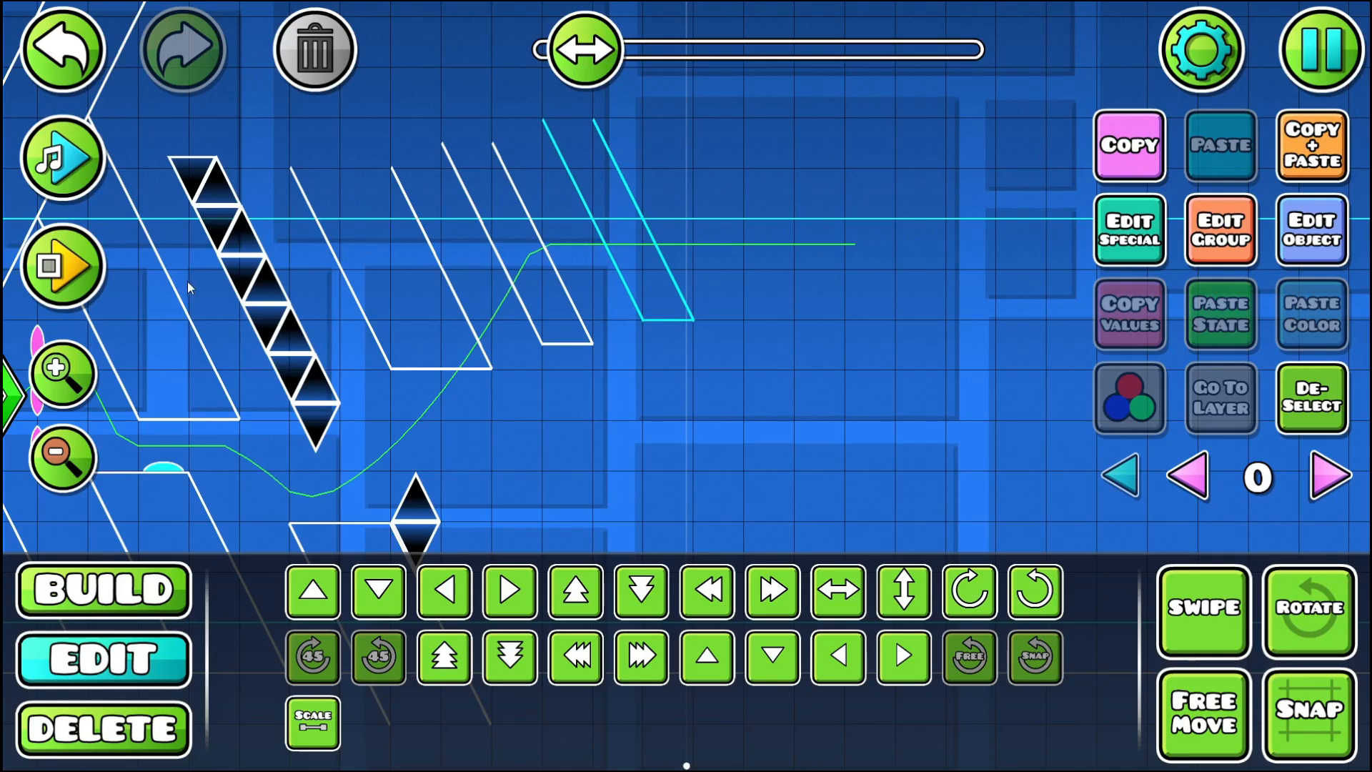
- Playtest the level repeatedly, continuing the ball section along the undersides of the three new hanging pillars
left_click(66, 266)
left_click(753, 110)
left_click(753, 109)
left_click(754, 109)
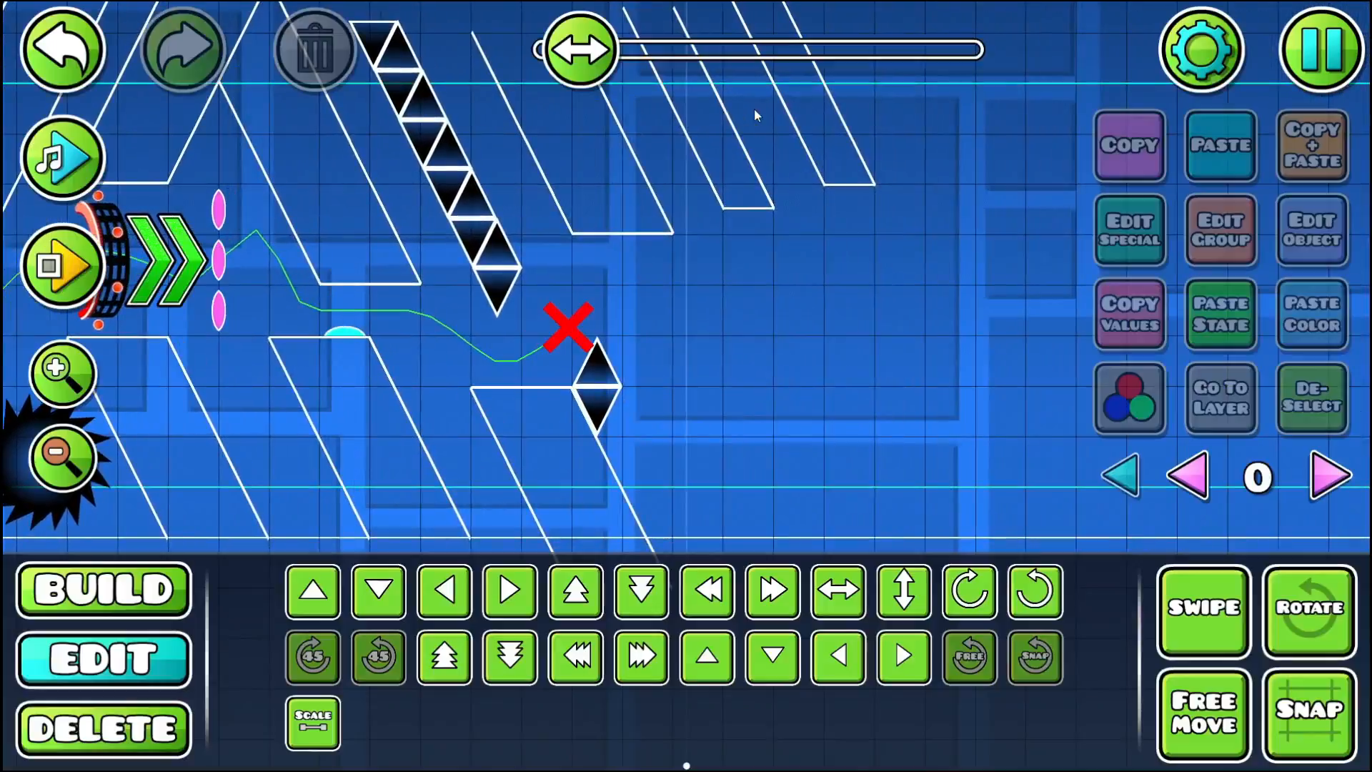
left_click(66, 267)
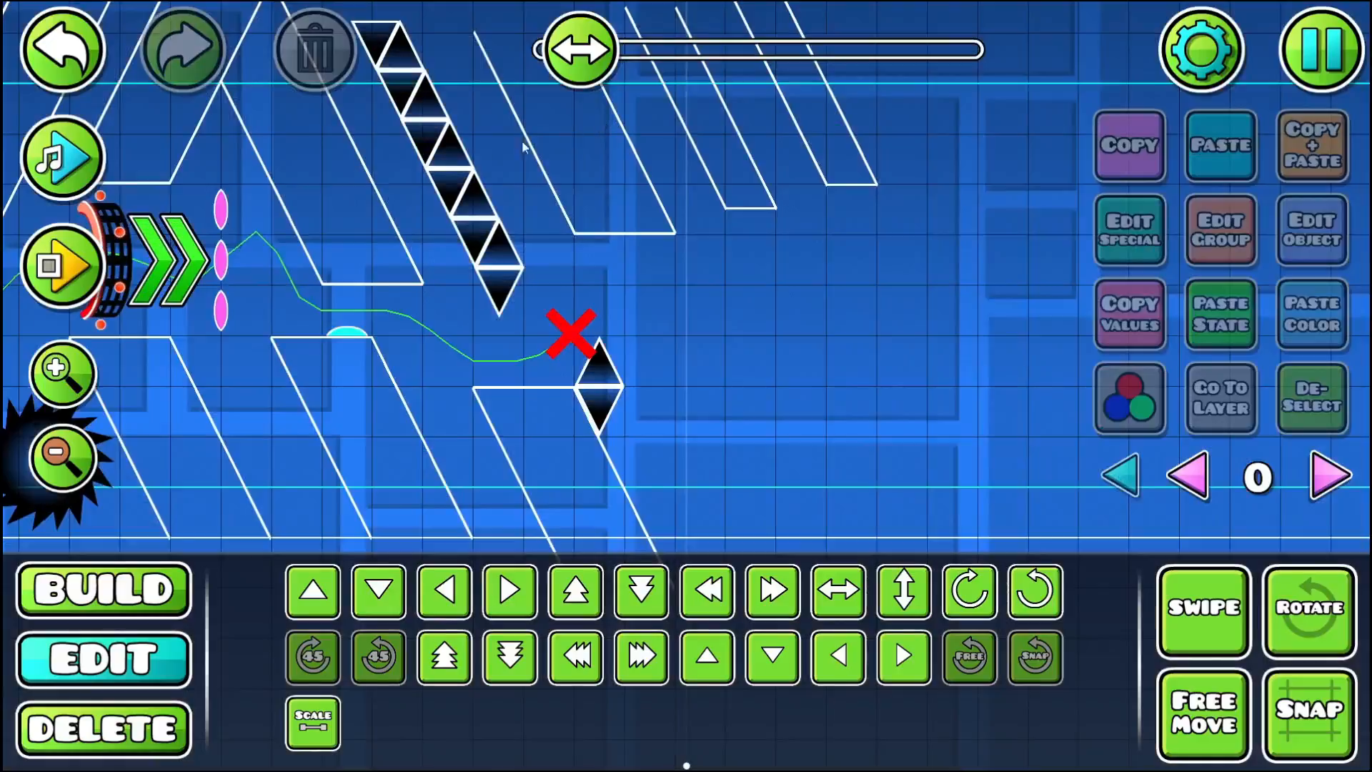
left_click(66, 267)
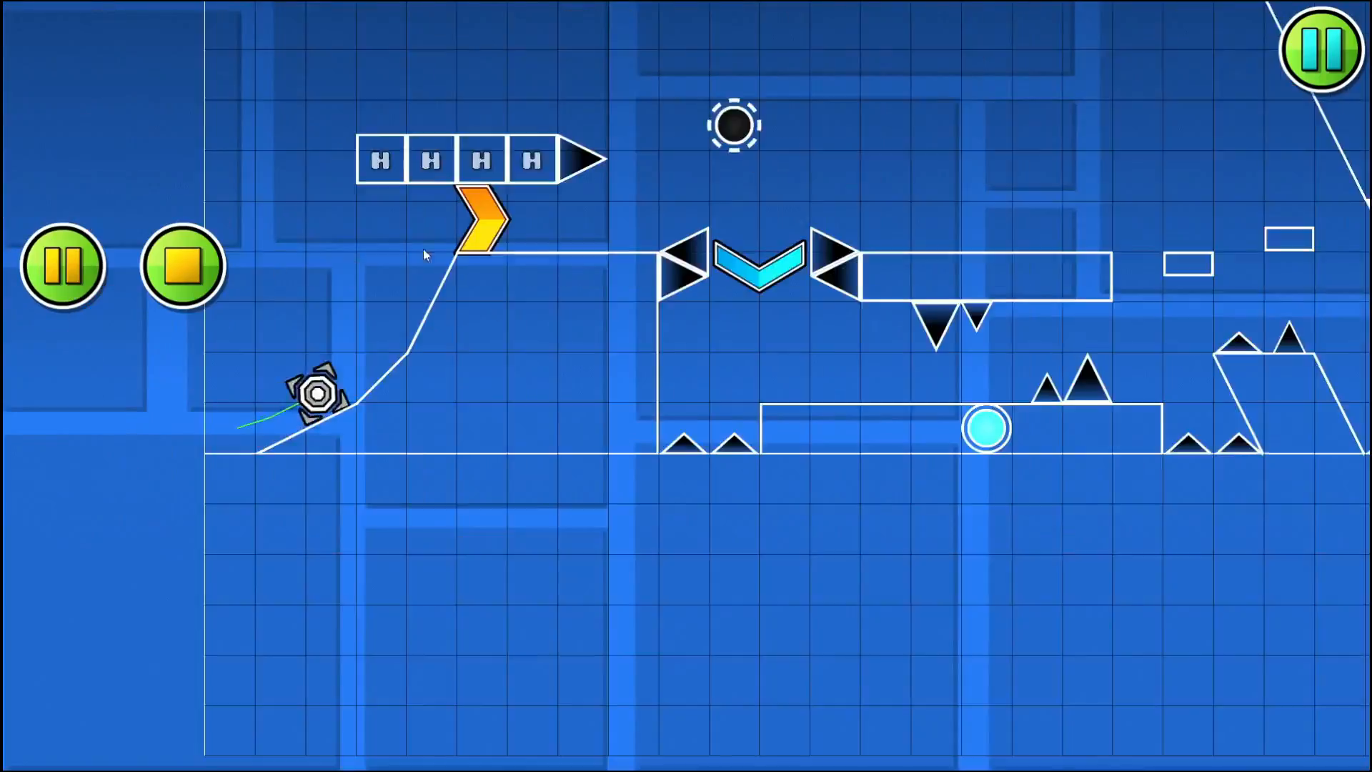
left_click(680, 204)
left_click(680, 204)
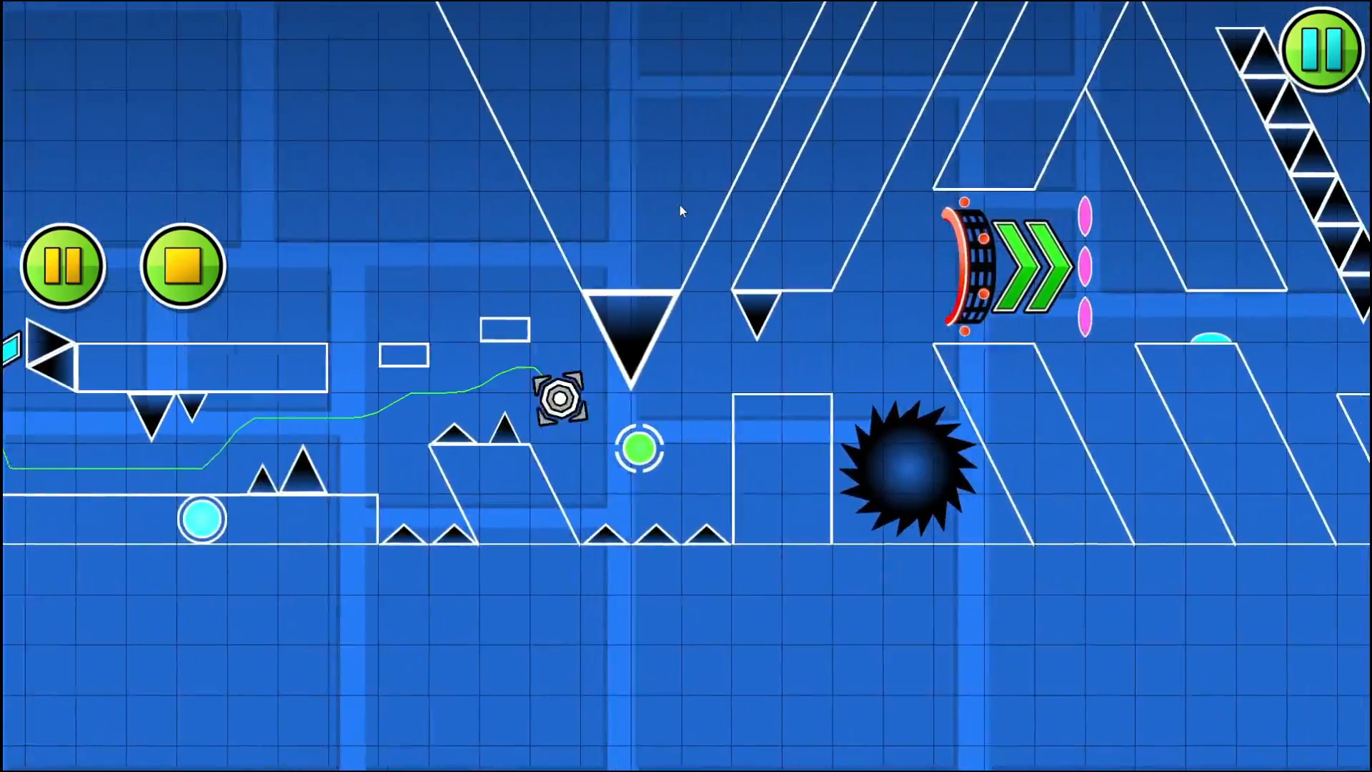
left_click(680, 205)
left_click(680, 205)
left_click(680, 205)
left_click(679, 203)
left_click(677, 203)
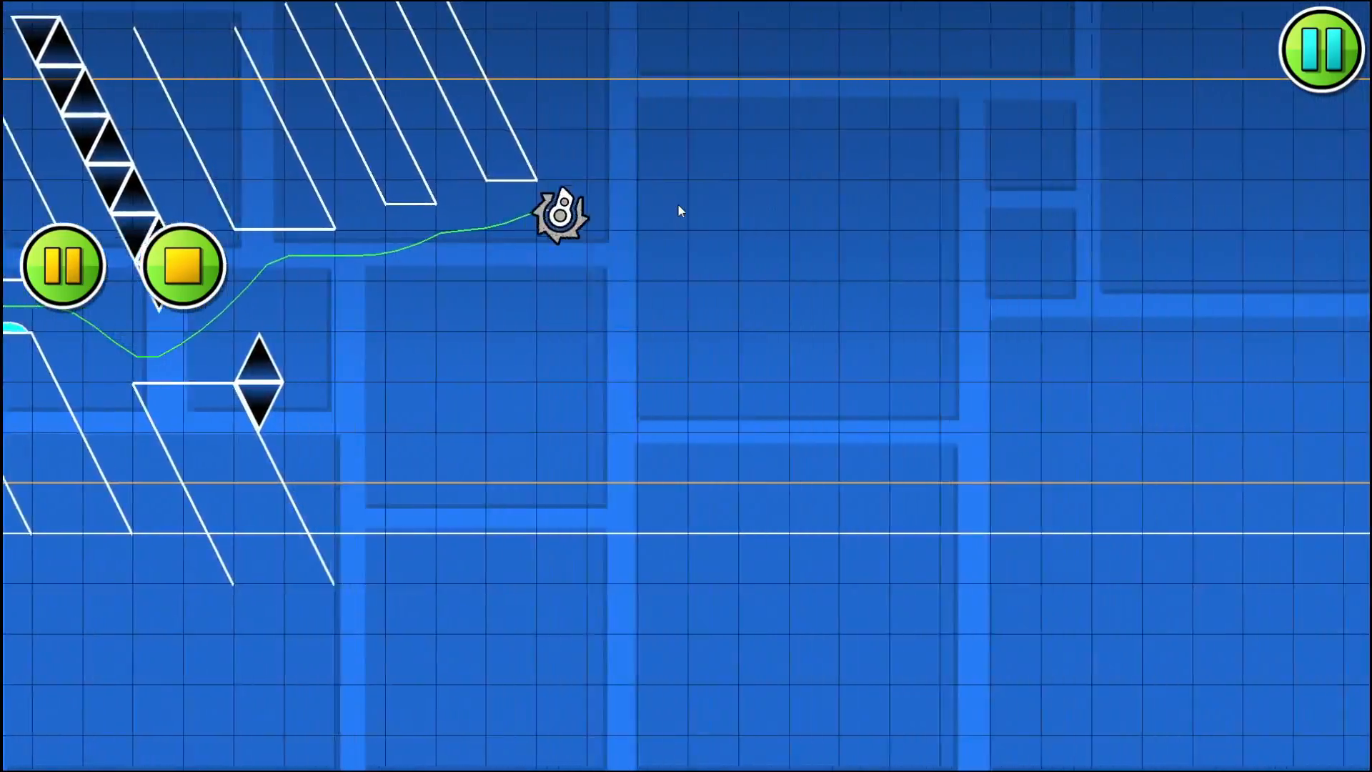
left_click(184, 267)
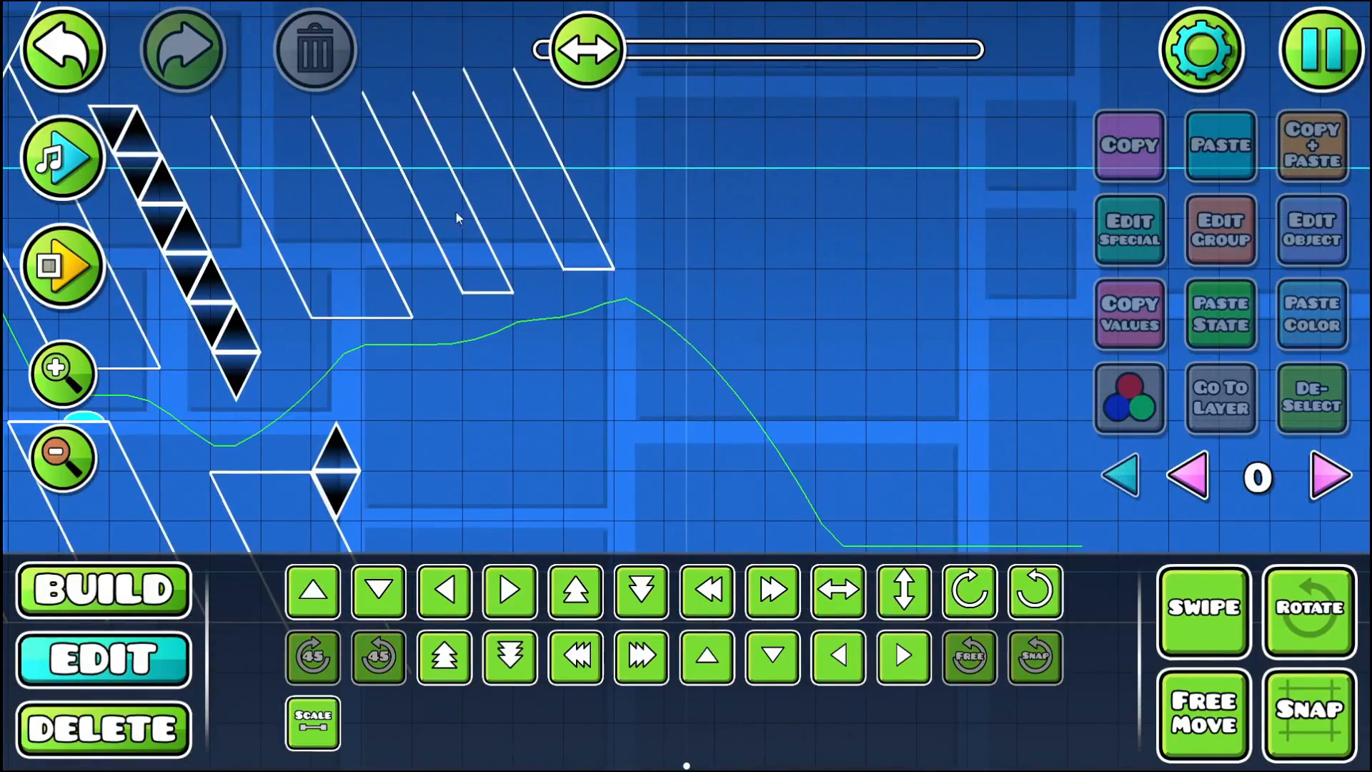
- Review the orbs, pads and slanted pillars of the ball section, and check the scale of the pink portal at its end
left_click_drag(405, 135, 529, 276)
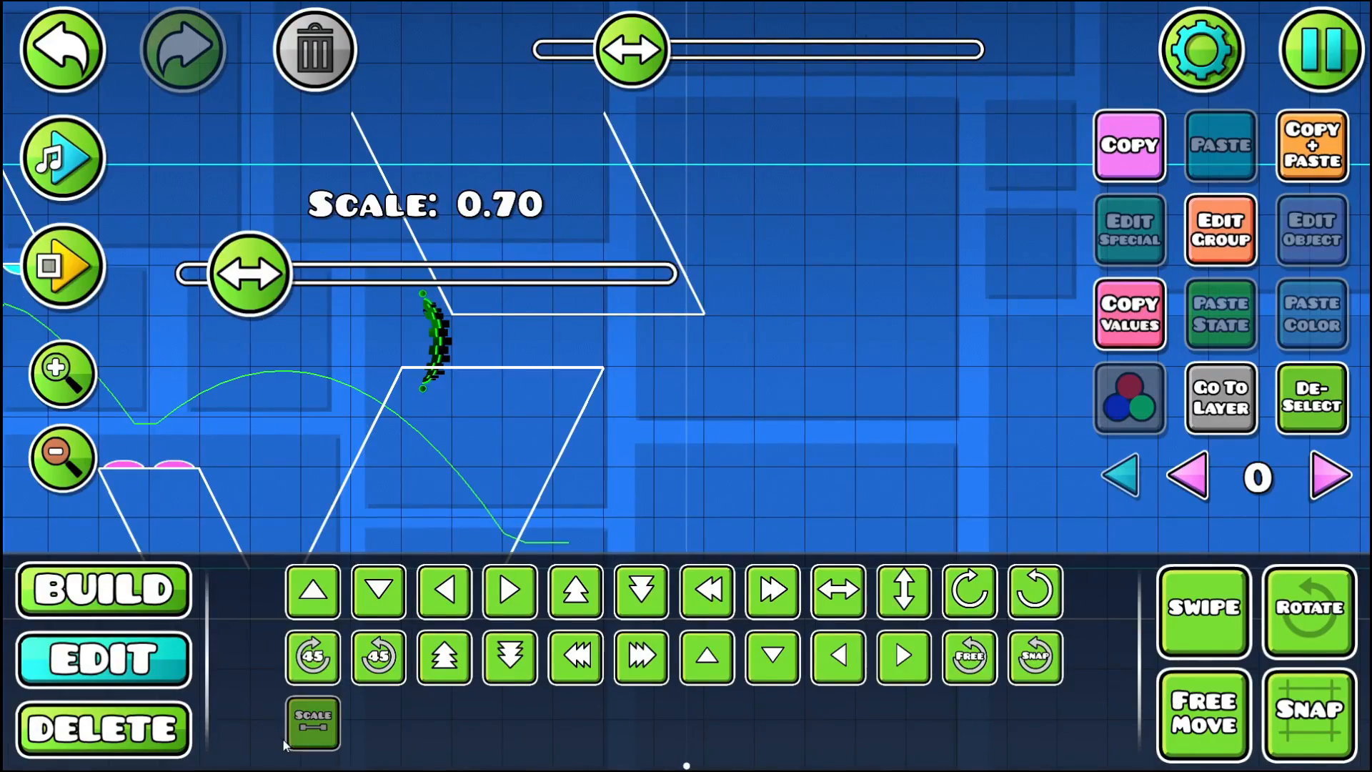
left_click(327, 724)
left_click_drag(469, 243, 873, 144)
left_click_drag(413, 279, 873, 325)
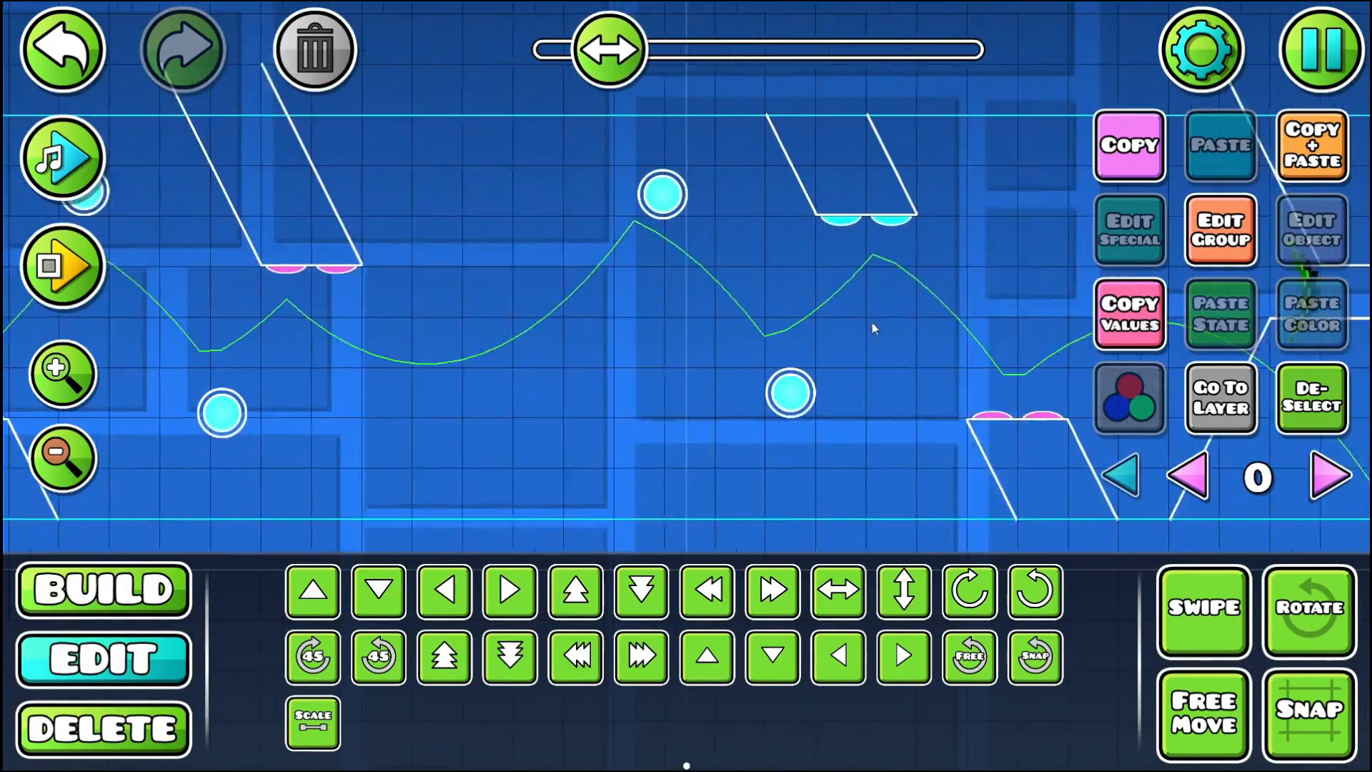
left_click_drag(369, 331, 848, 314)
left_click_drag(755, 316, 499, 330)
left_click_drag(750, 380, 915, 284)
left_click_drag(382, 268, 919, 335)
left_click_drag(264, 288, 137, 179)
left_click_drag(1001, 260, 129, 264)
left_click_drag(800, 245, 111, 277)
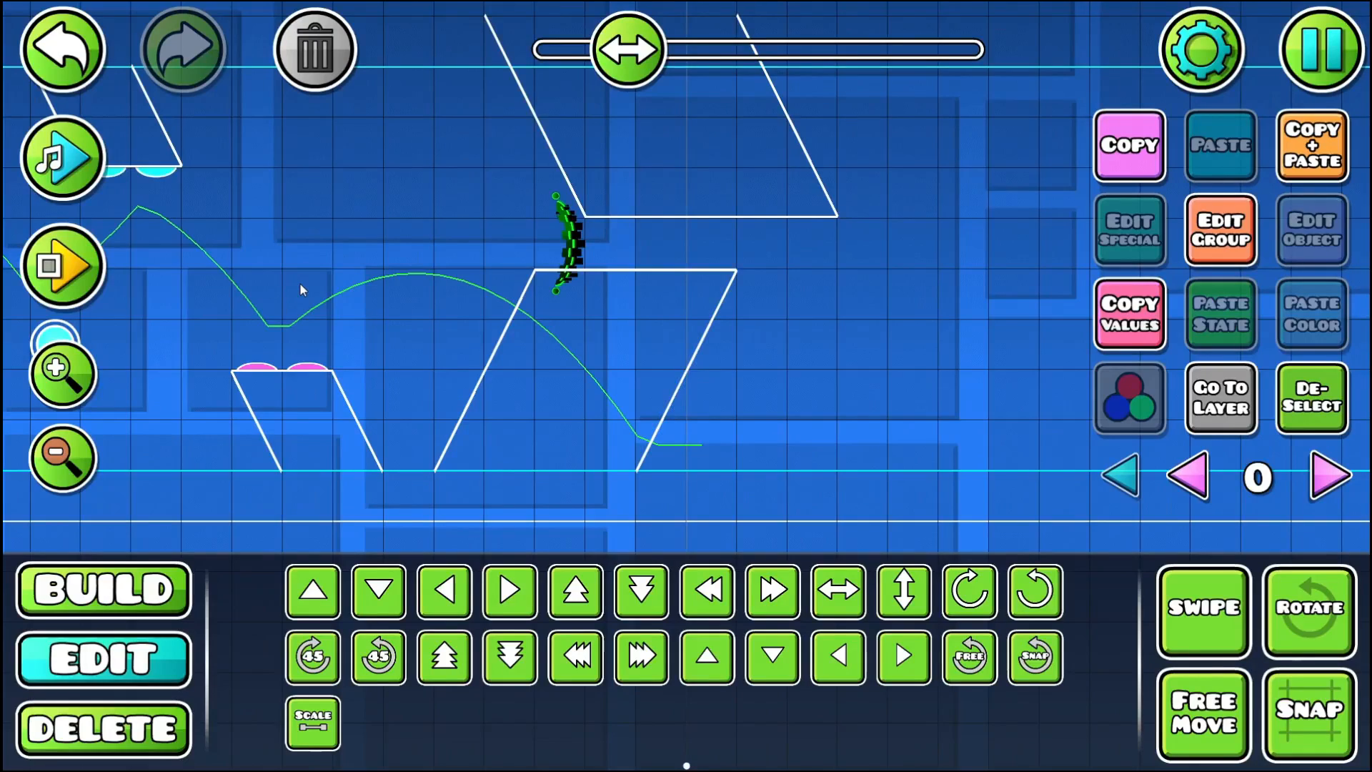
left_click_drag(308, 225, 233, 281)
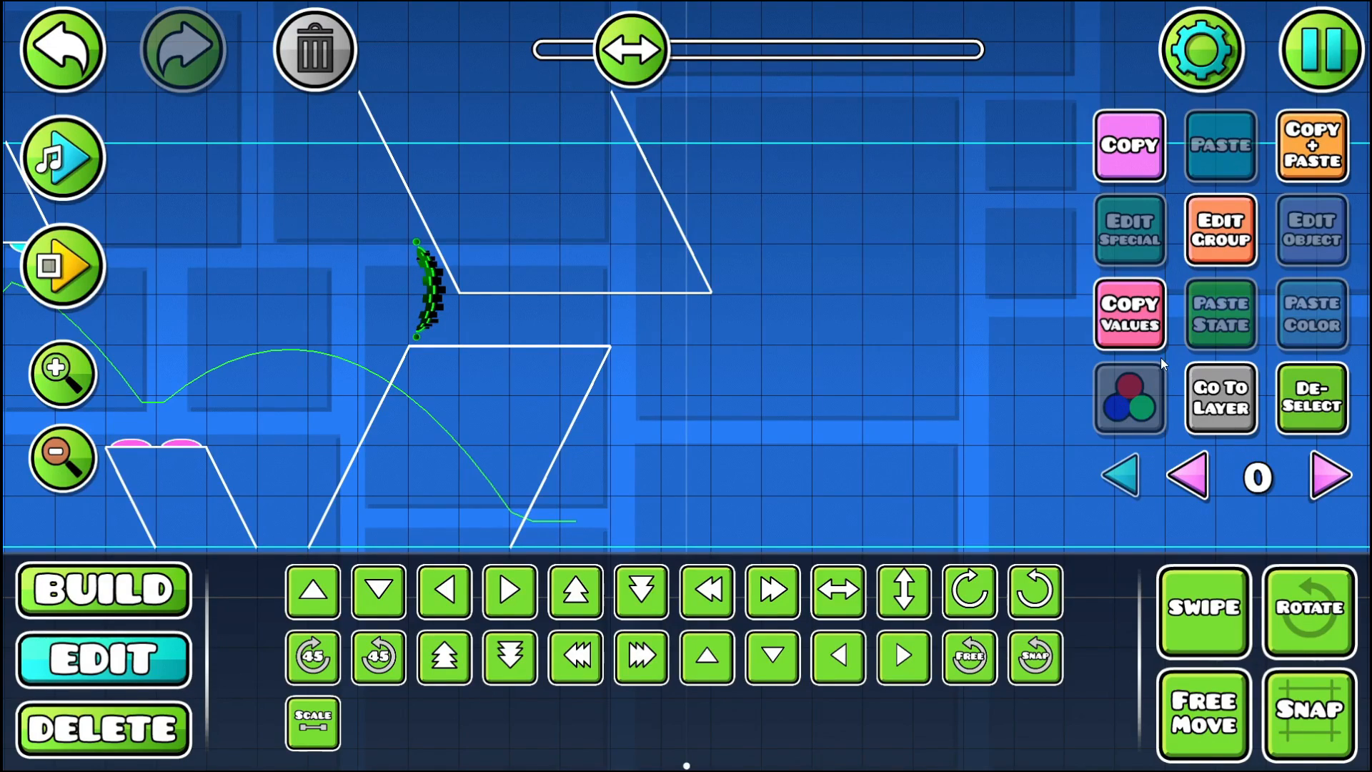
left_click(313, 722)
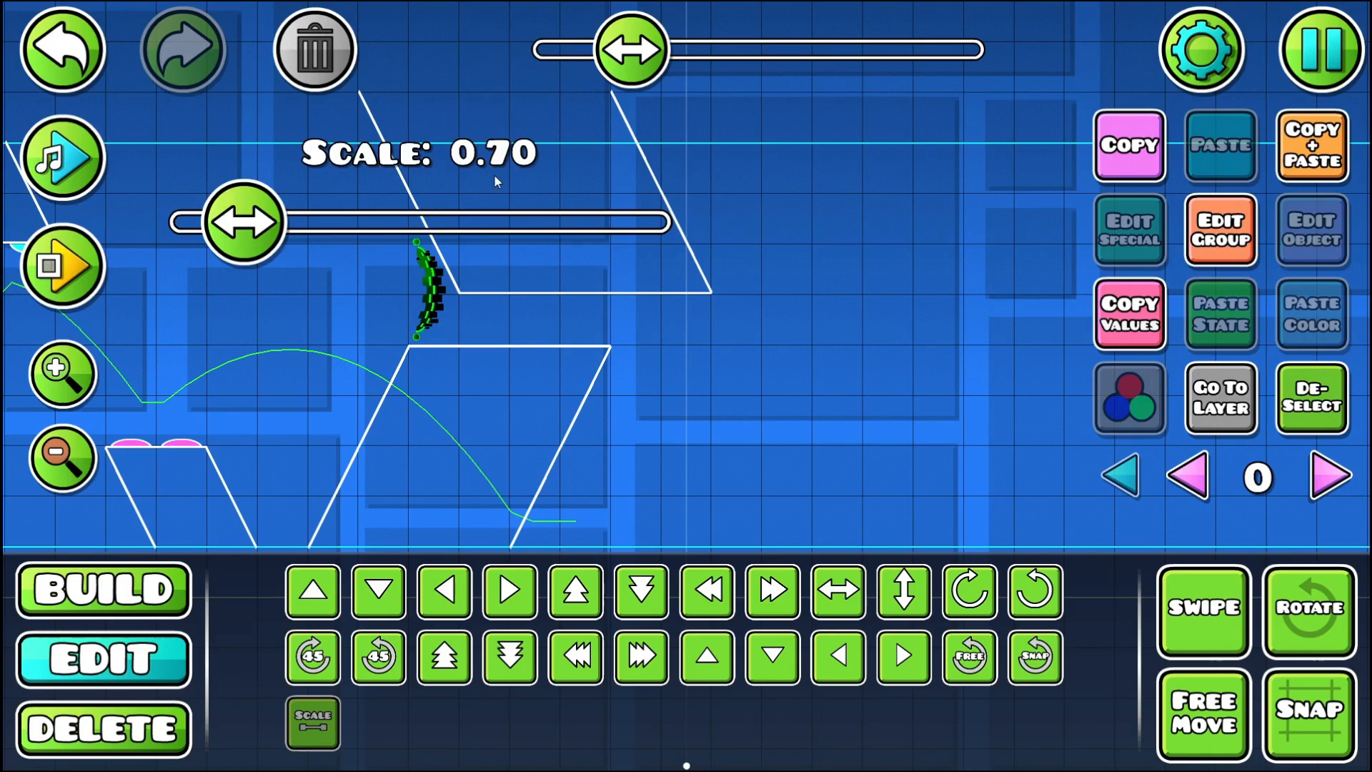
left_click(1325, 406)
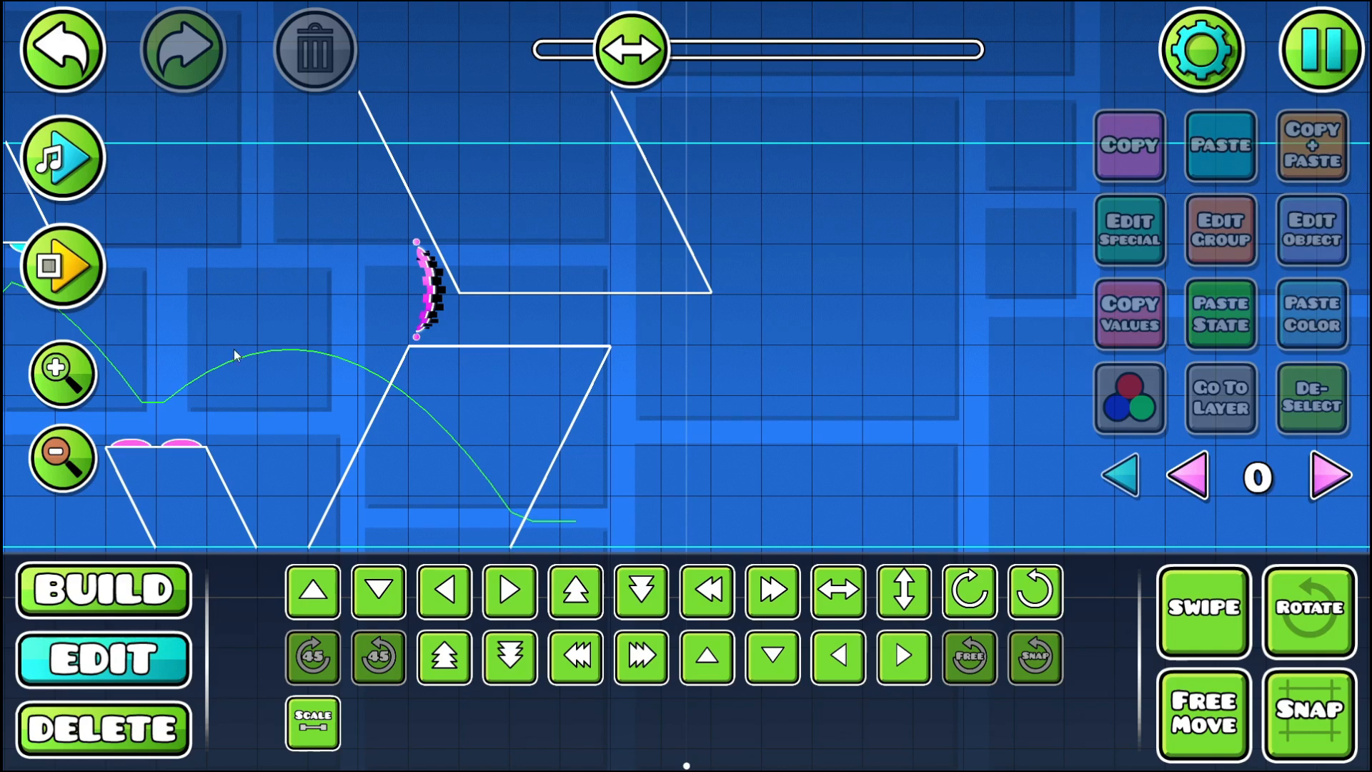
- Place a tiny spike at the right top corner of the lower slanted pillar just after the pink portal
left_click(183, 586)
left_click(511, 533)
left_click(597, 337)
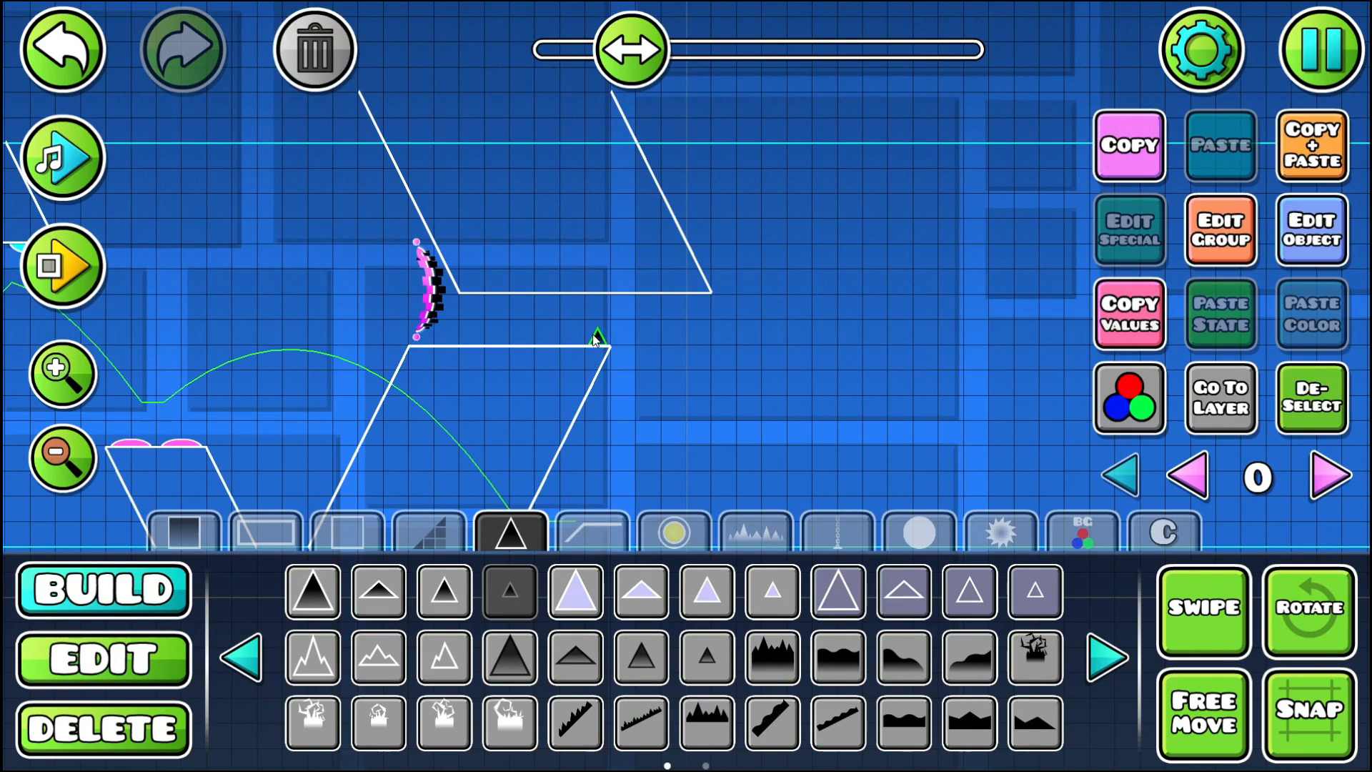
- Replace the tiny spike at the lower slanted pillar's right top corner with a small strip of jagged black spikes
left_click(311, 71)
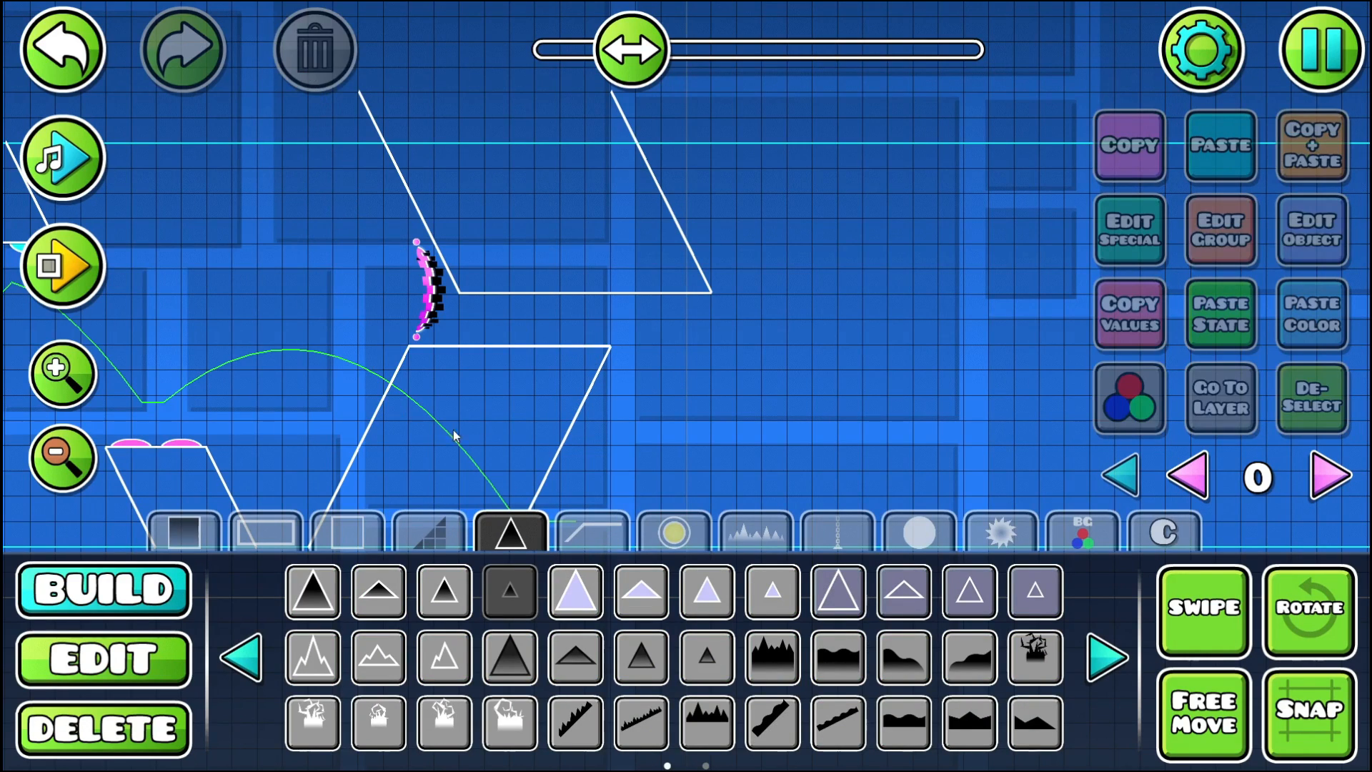
left_click(707, 722)
left_click(591, 347)
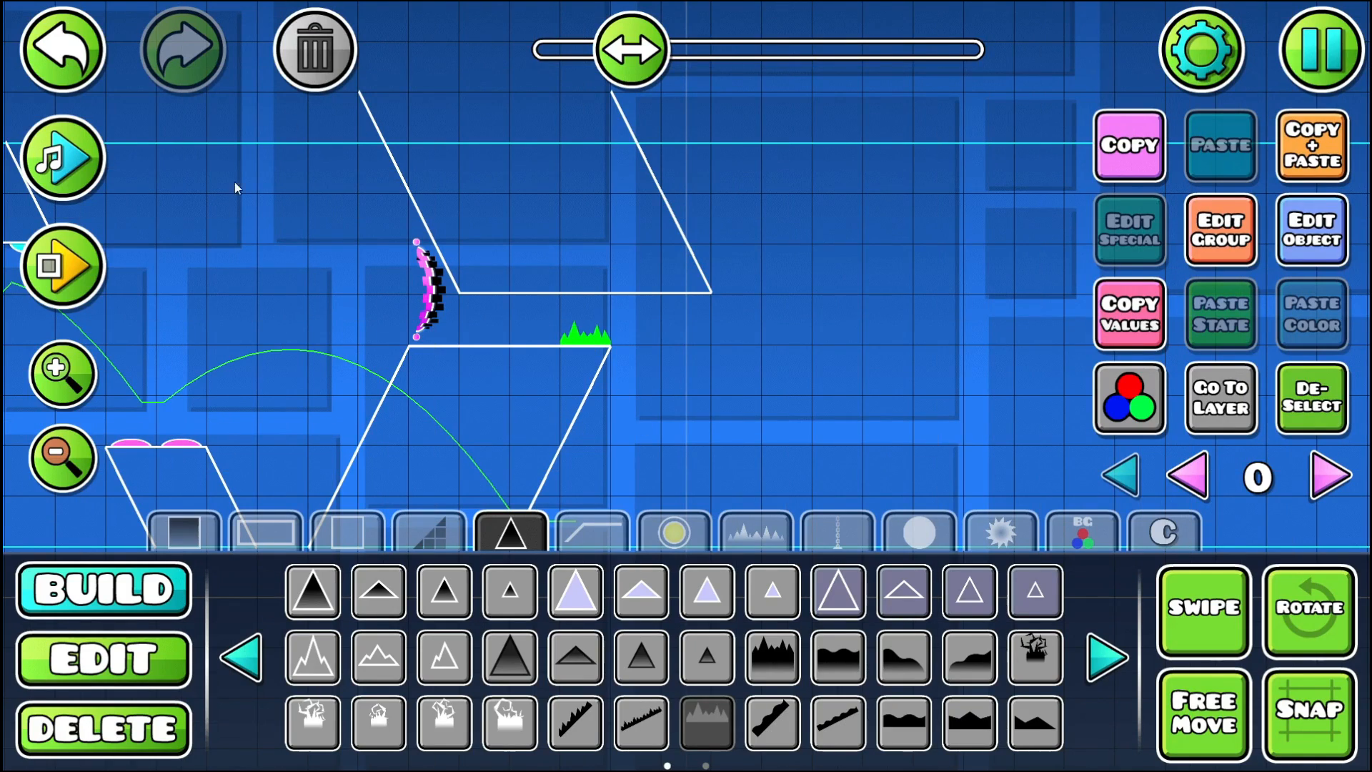
- Playtest the level from its start through the gap between the two slanted pillars with the new jagged spikes
left_click(72, 257)
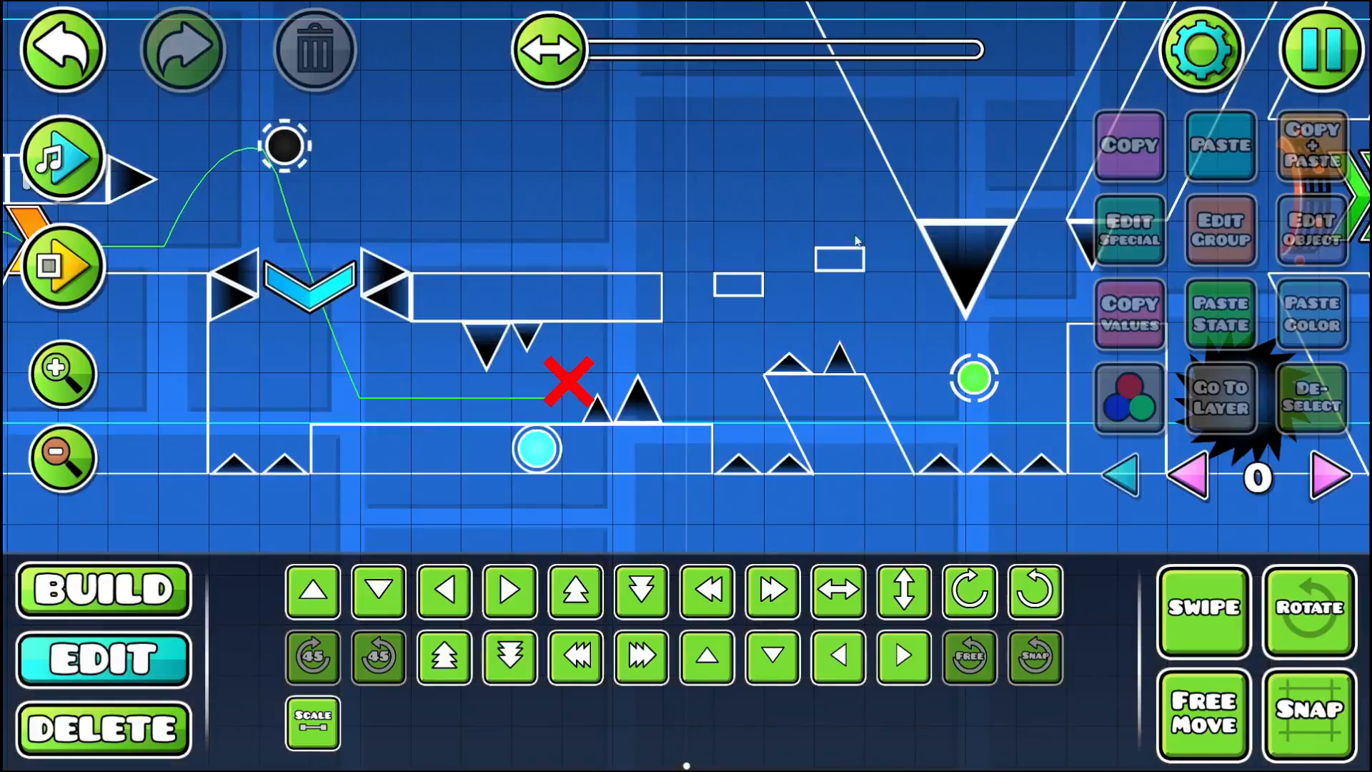
left_click(63, 265)
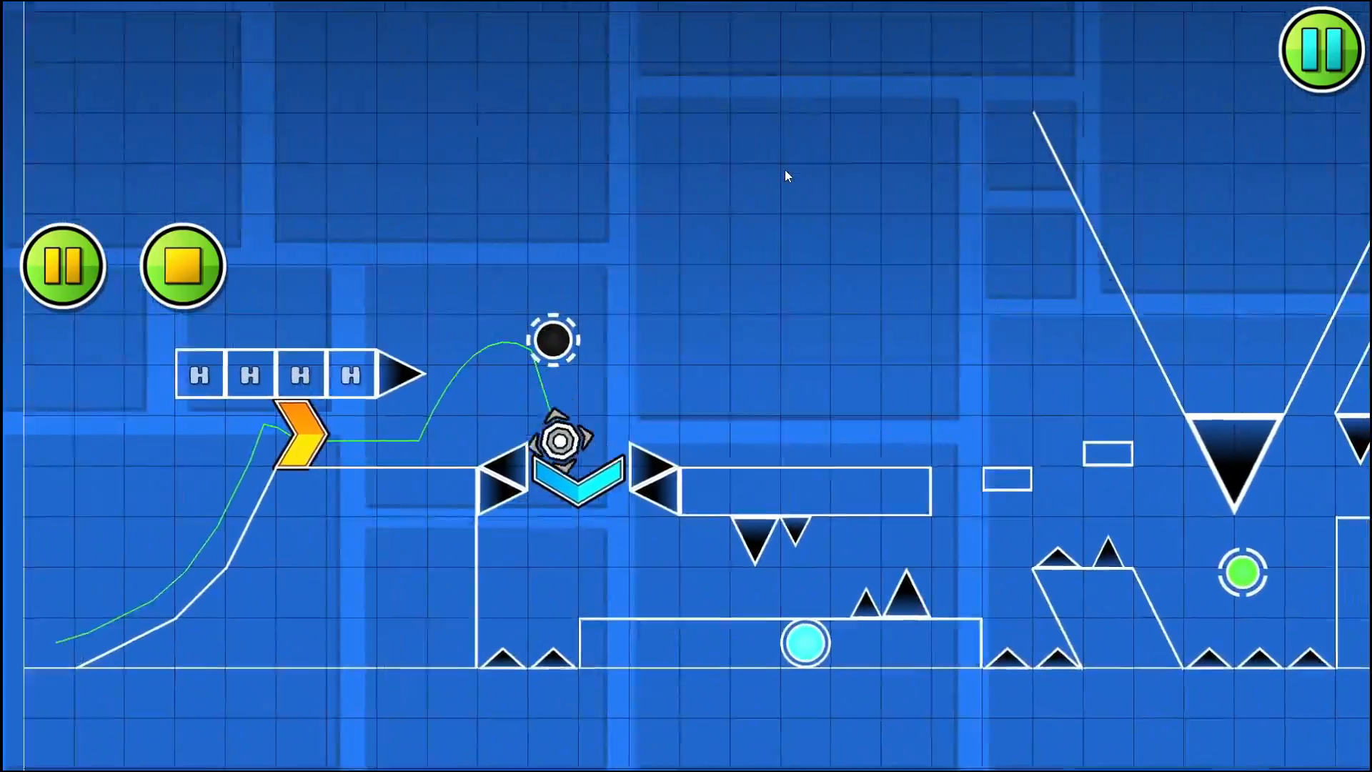
left_click(785, 169)
left_click(785, 169)
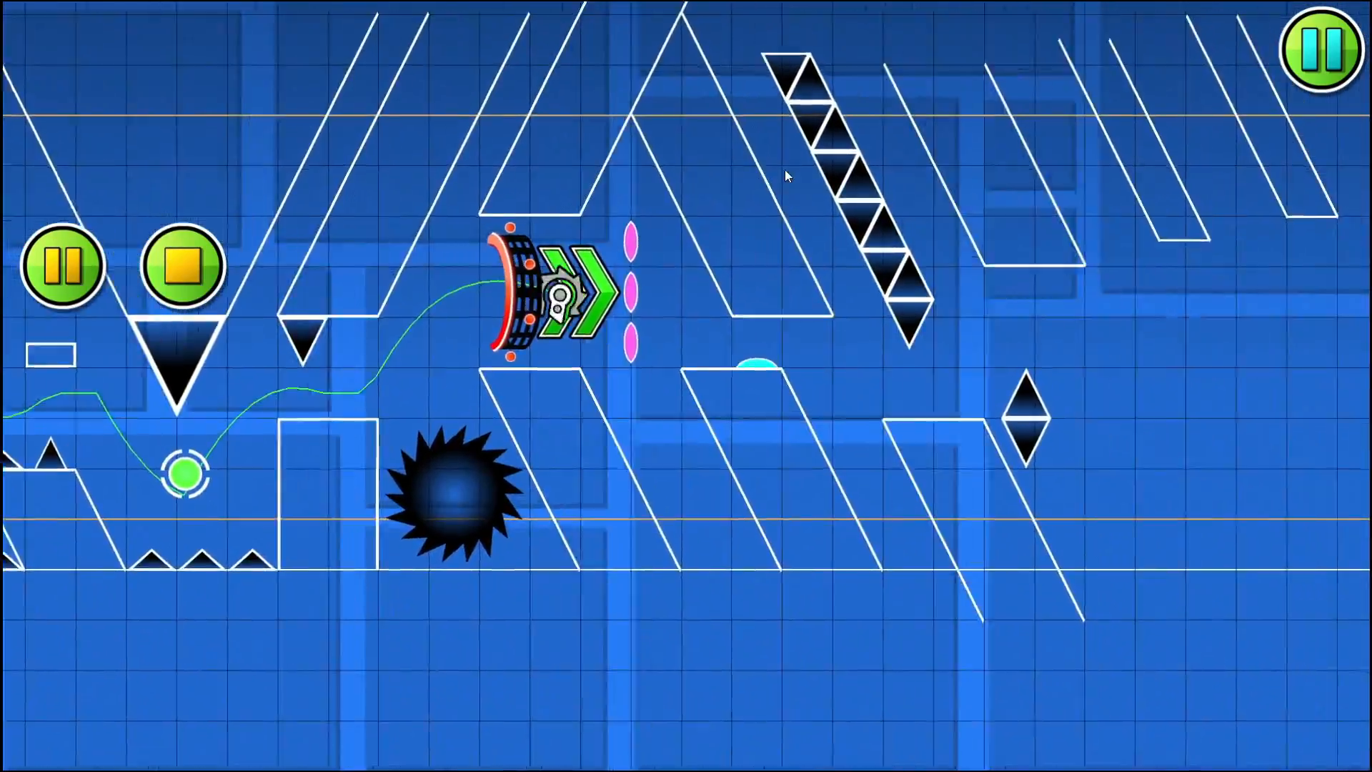
left_click(785, 169)
left_click(785, 170)
left_click(785, 170)
left_click(785, 170)
left_click(785, 169)
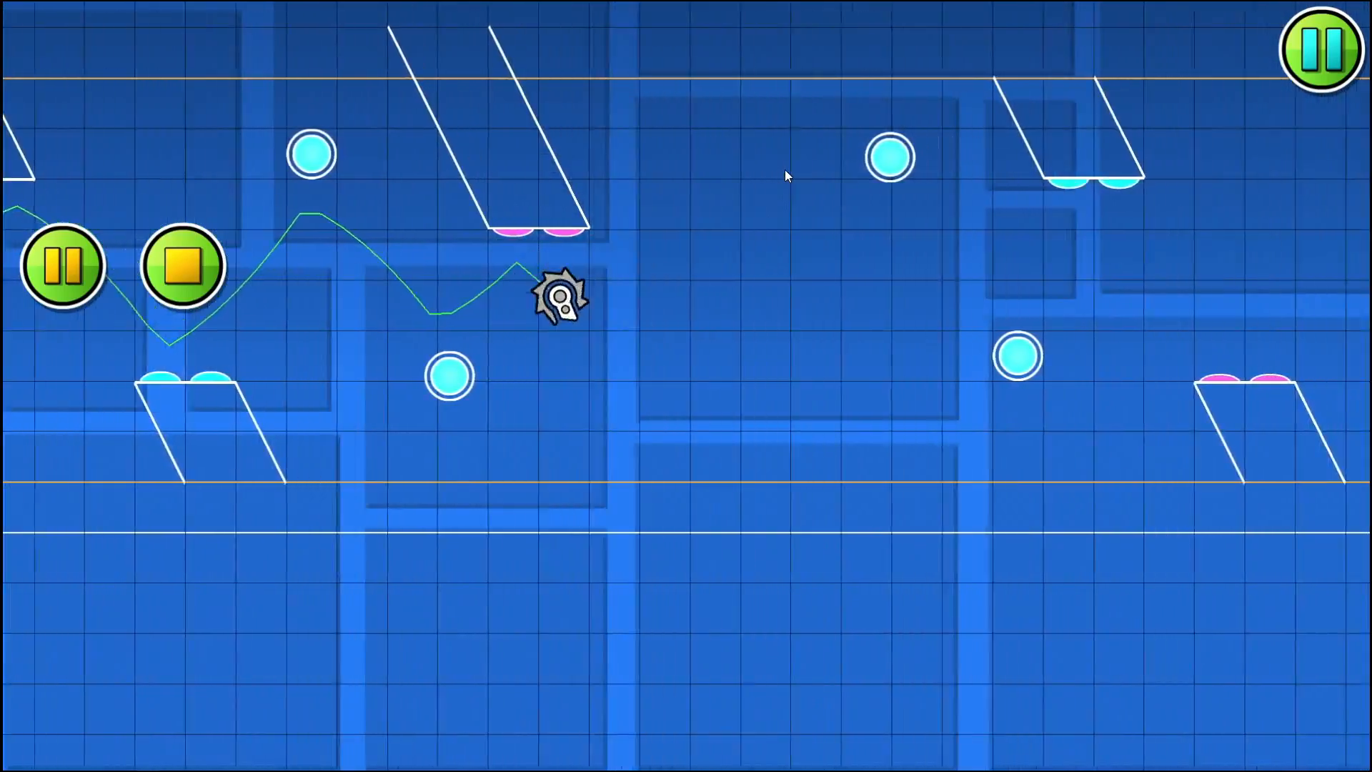
left_click(785, 169)
left_click(785, 169)
left_click(785, 169)
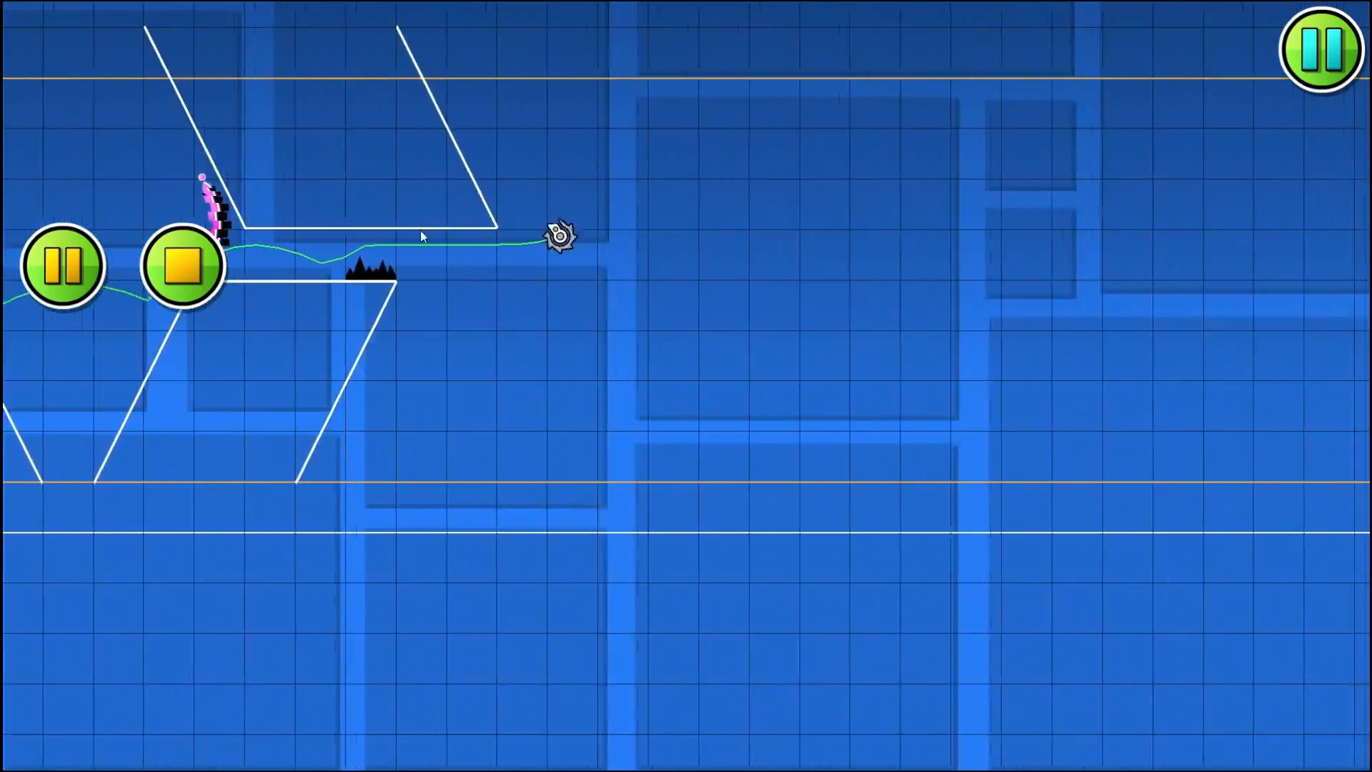
left_click(223, 263)
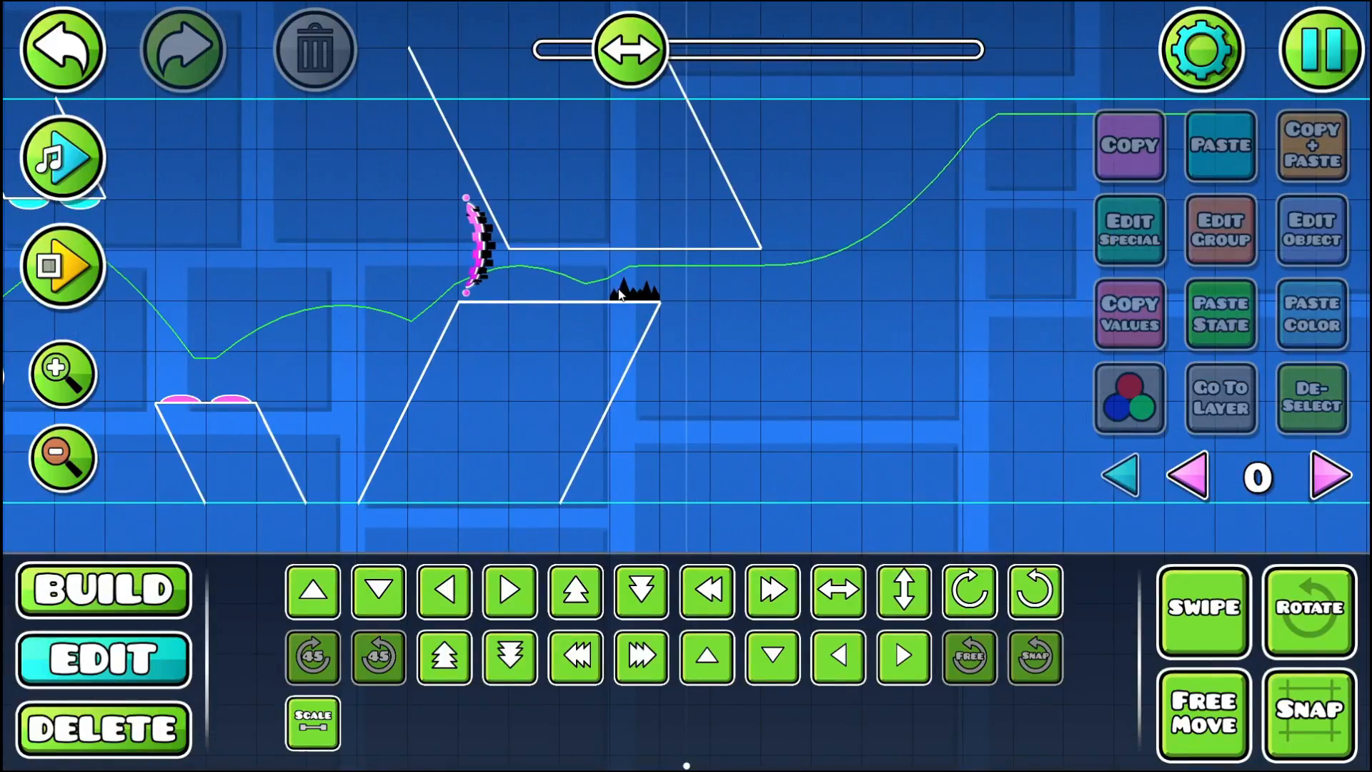
left_click_drag(627, 336, 684, 387)
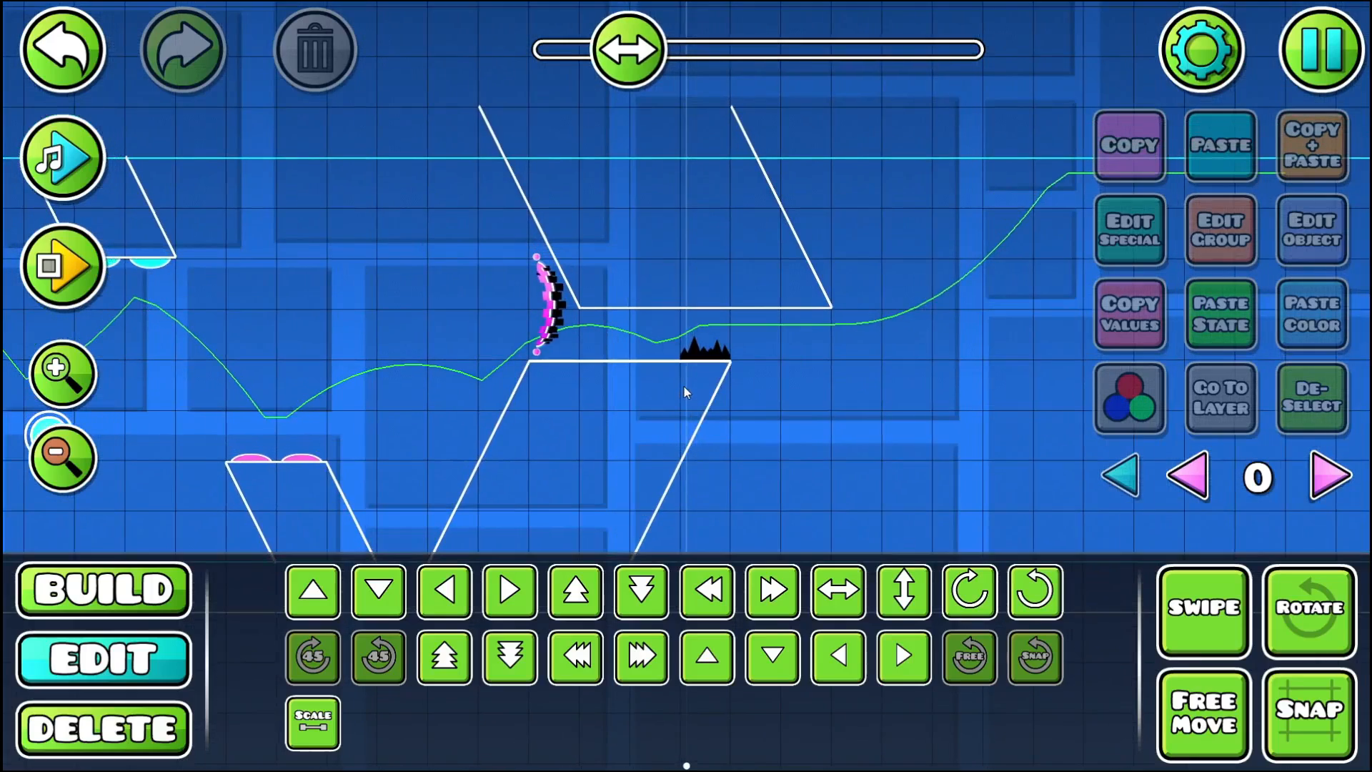
left_click(554, 314)
left_click(1309, 400)
left_click_drag(430, 394, 465, 326)
left_click_drag(629, 482, 597, 310)
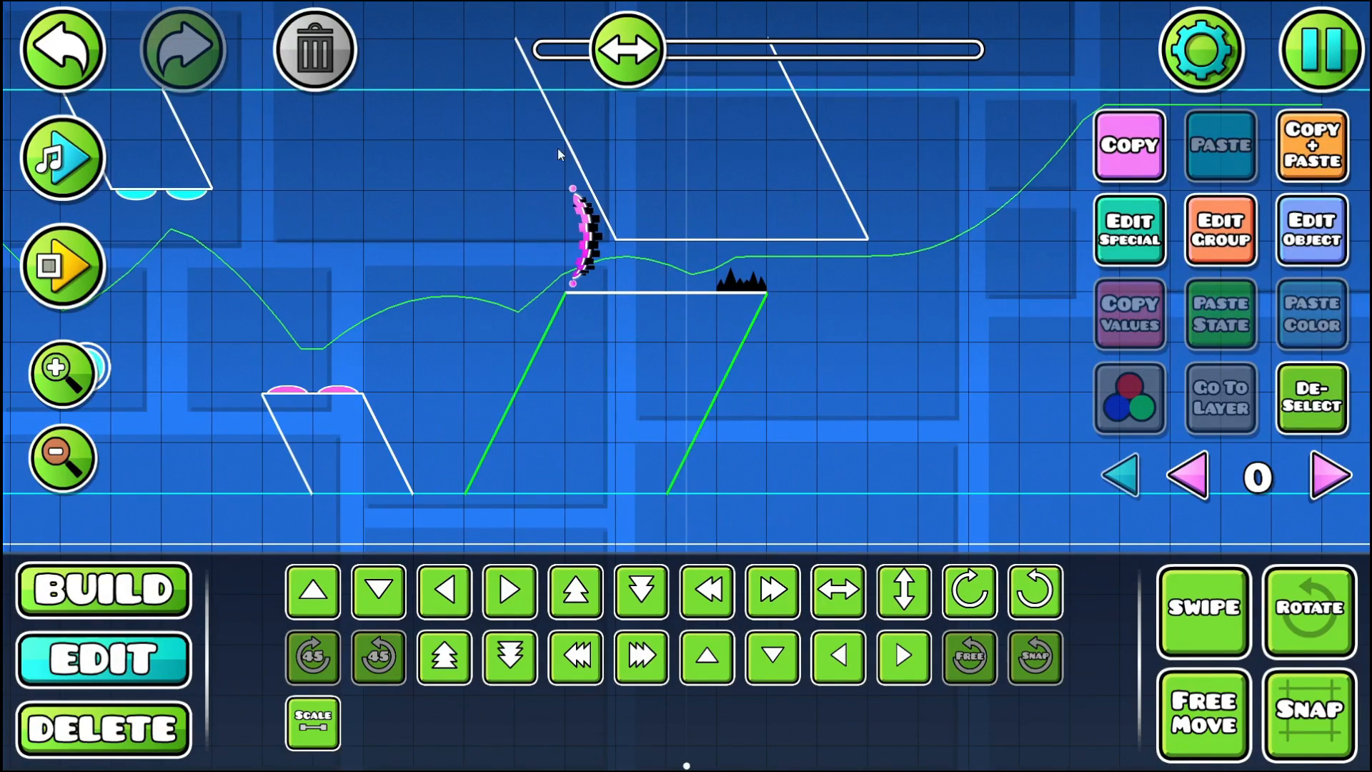
left_click_drag(559, 151, 765, 457)
left_click_drag(638, 320, 611, 432)
left_click_drag(459, 177, 929, 493)
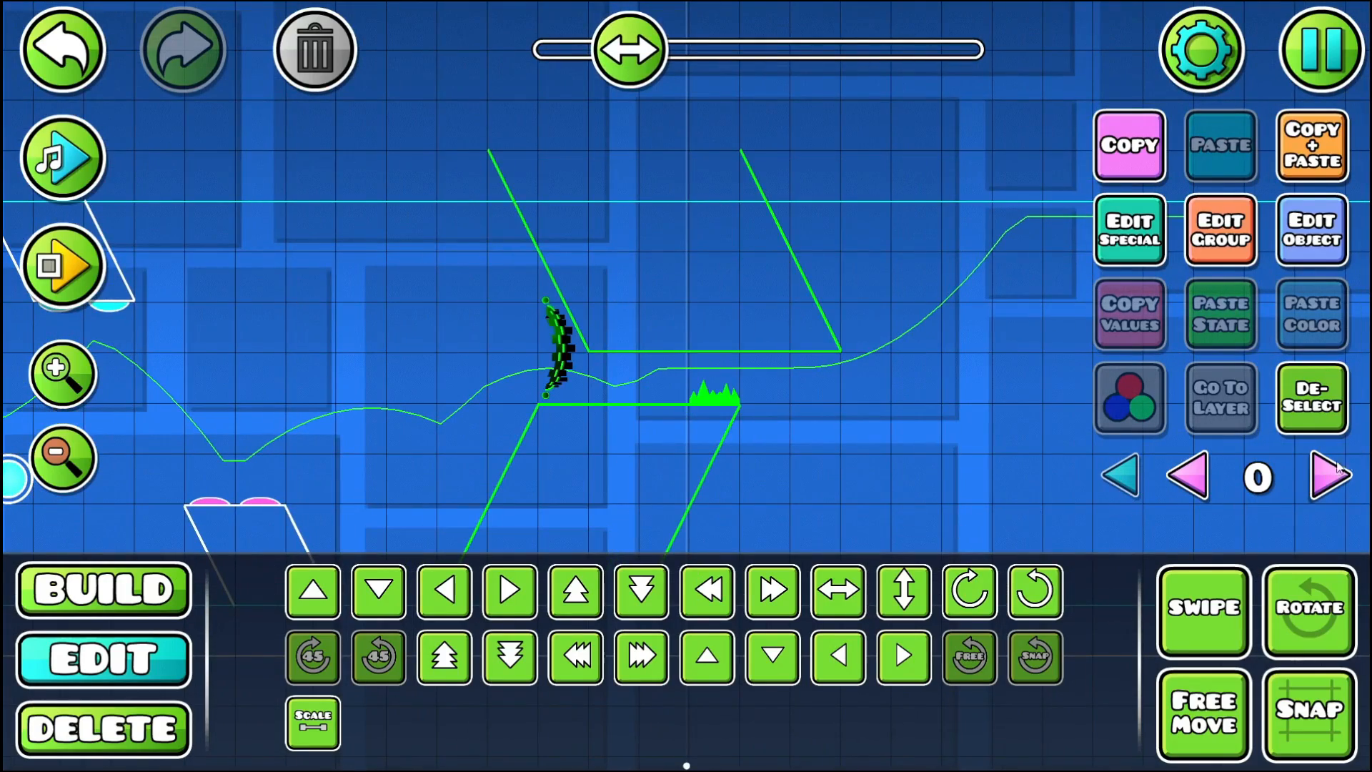
left_click(1339, 420)
- Replay the level's ball section up to the pink portal and check the player path beyond the jagged spikes
left_click(115, 286)
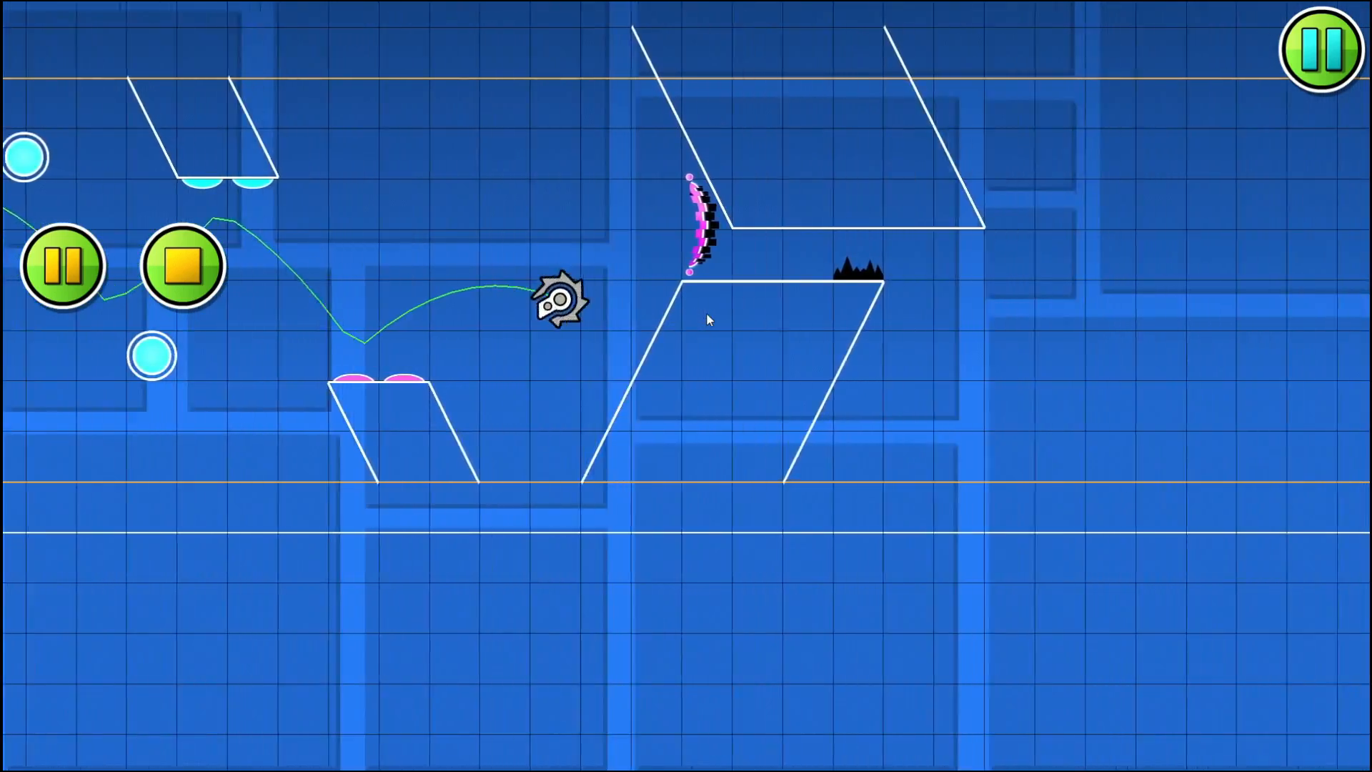
left_click(172, 257)
left_click_drag(530, 294, 719, 324)
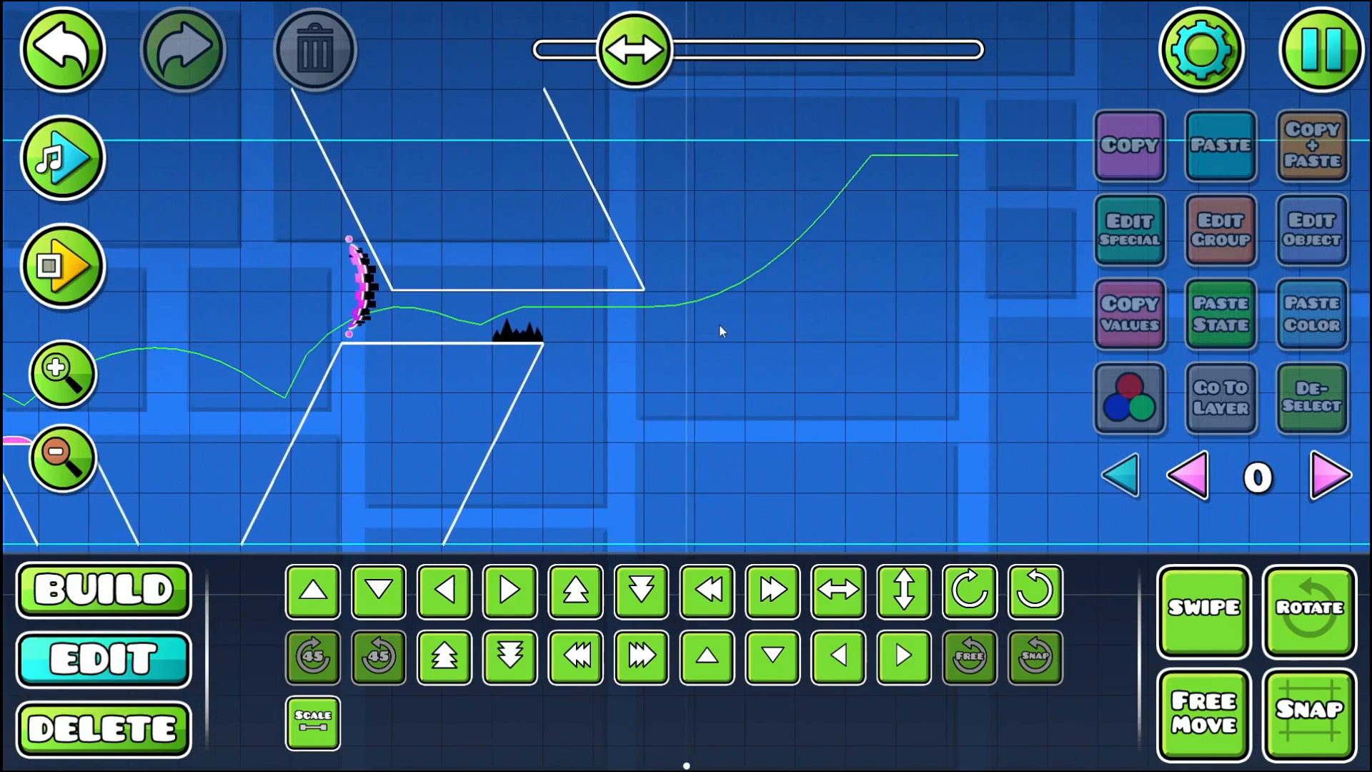
- Shift the pink portal into the gap between the two slanted pillars, scale it to 0.50 and nudge it upward
left_click_drag(376, 300, 376, 413)
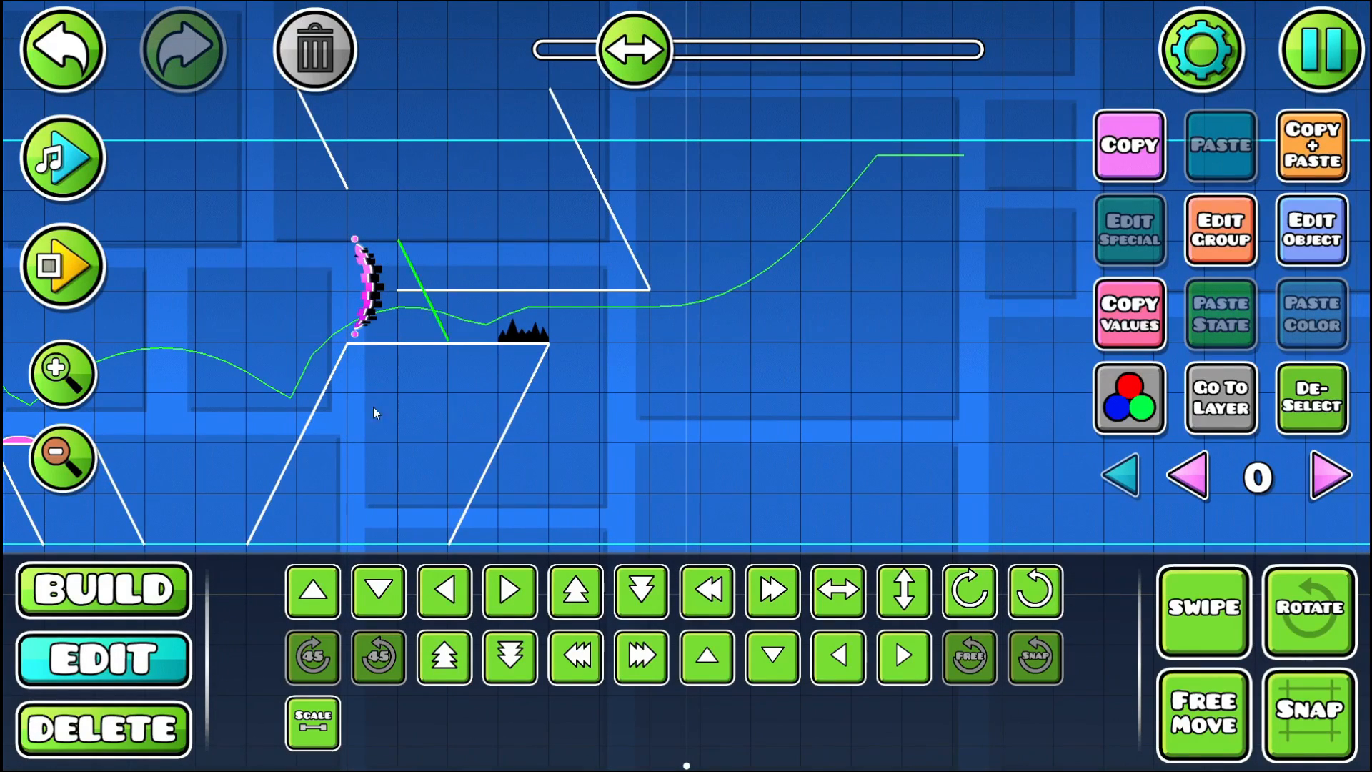
left_click(364, 300)
left_click_drag(367, 286, 415, 329)
left_click(320, 704)
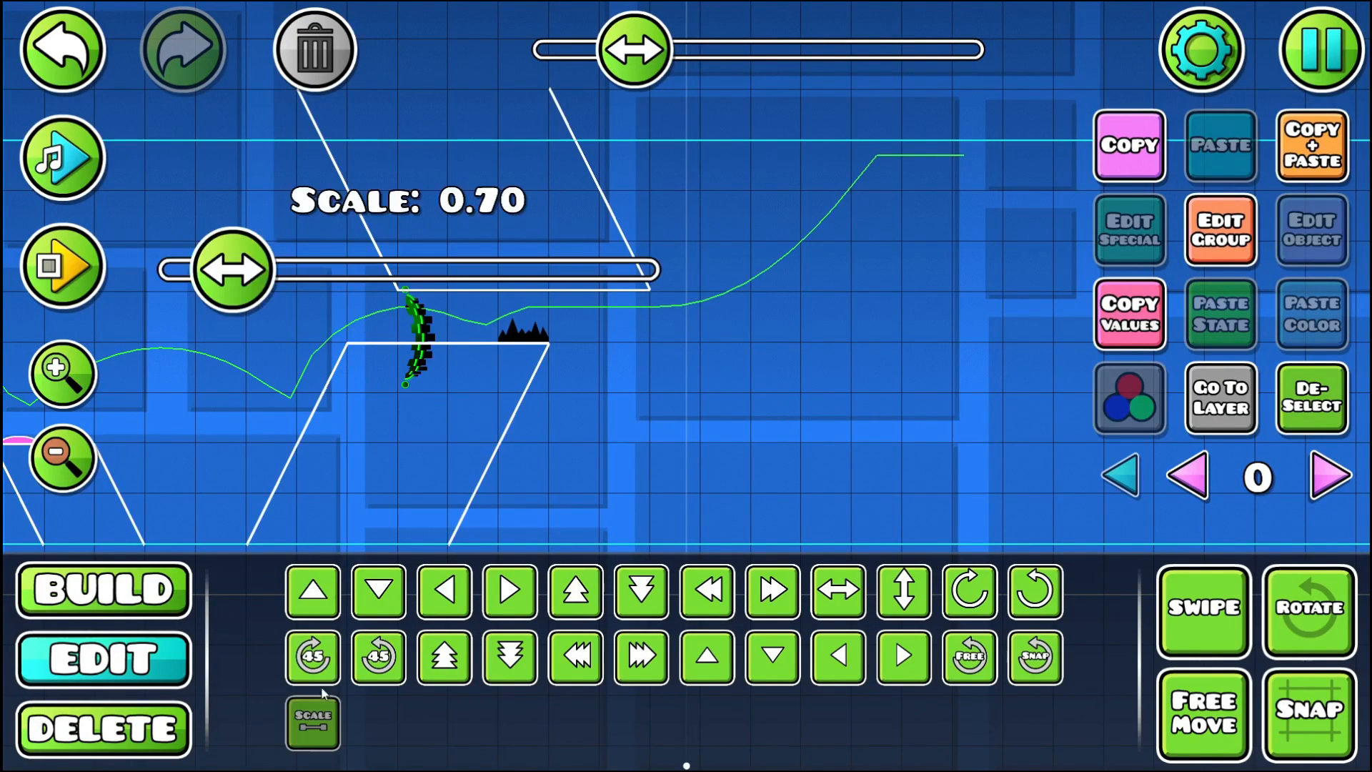
left_click_drag(268, 268, 51, 312)
key("shift+w")
key("shift+w")
key("shift+w")
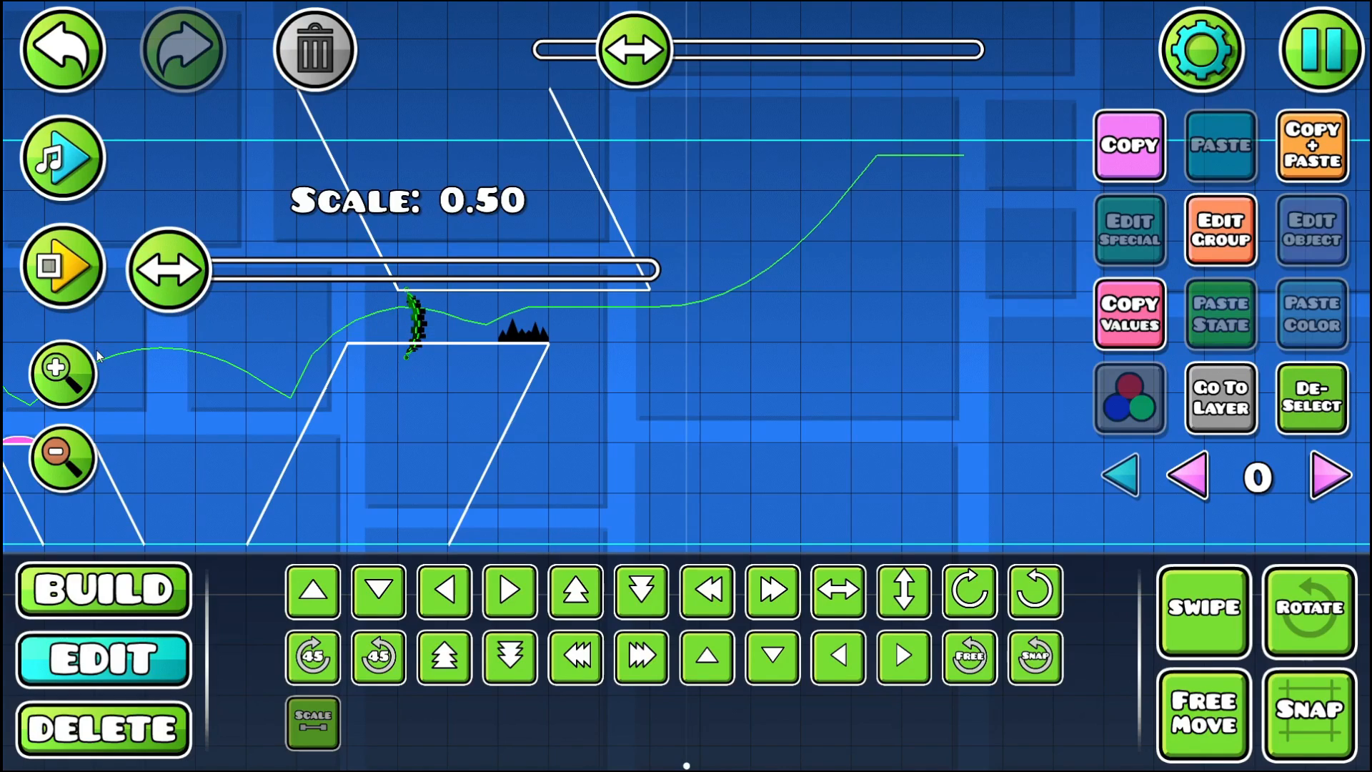
left_click(1280, 409)
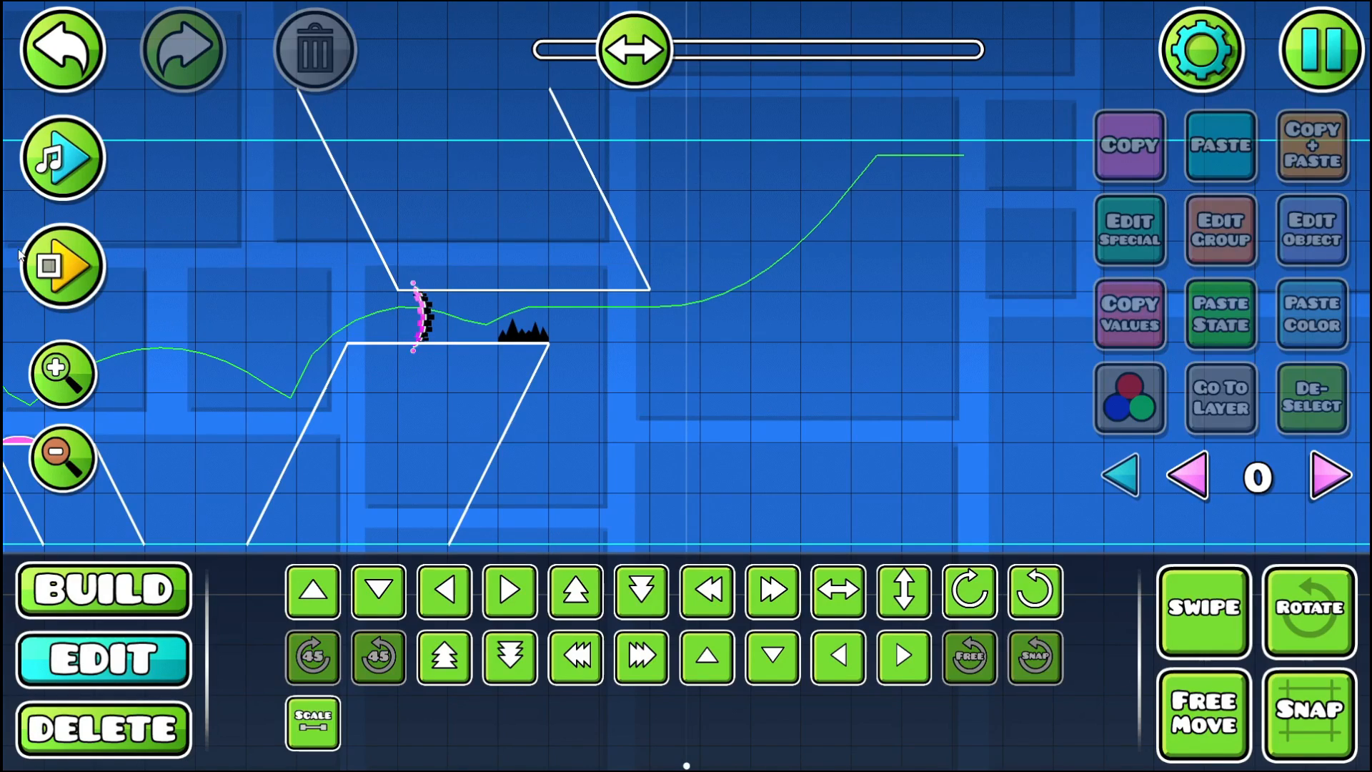
- Playtest the resized pink portal and hang a tiny spike under the right bottom corner of the upper slanted pillar
left_click(77, 268)
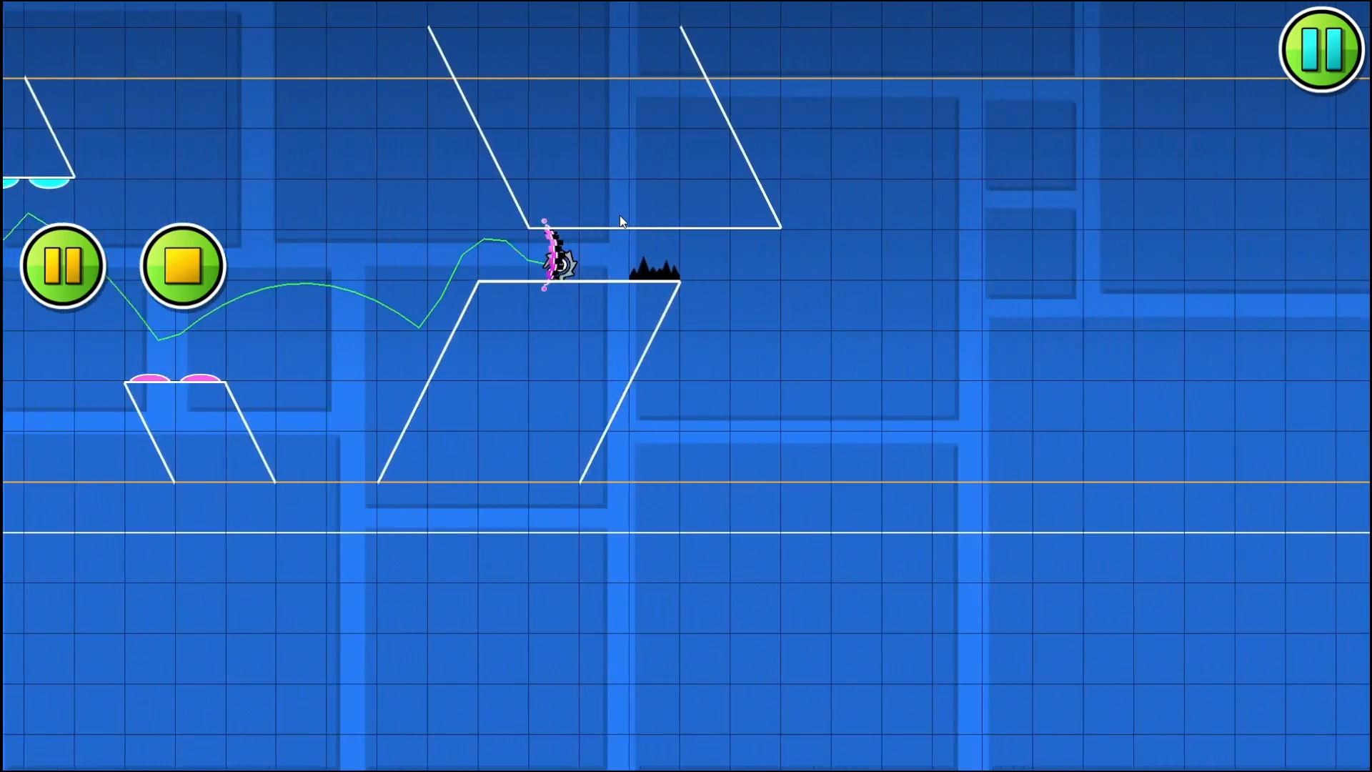
left_click(184, 263)
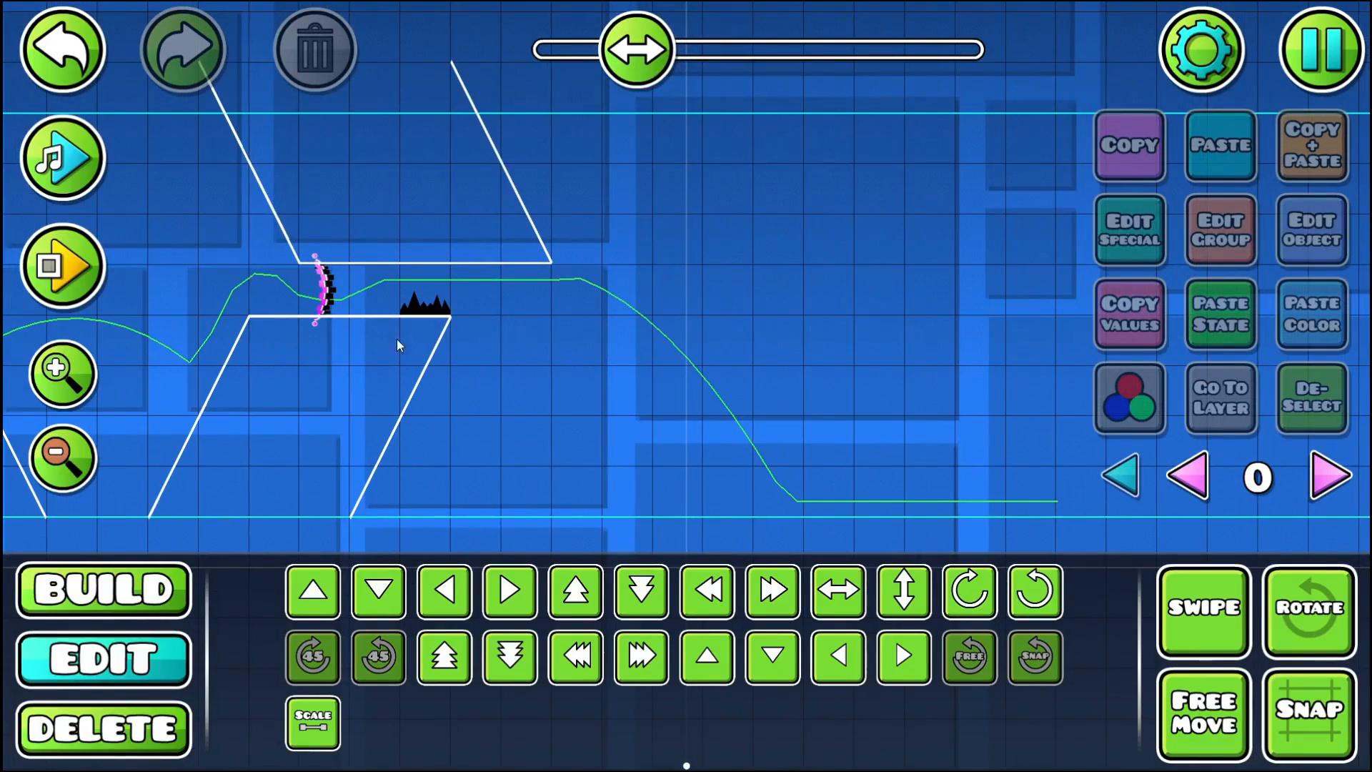
left_click(173, 609)
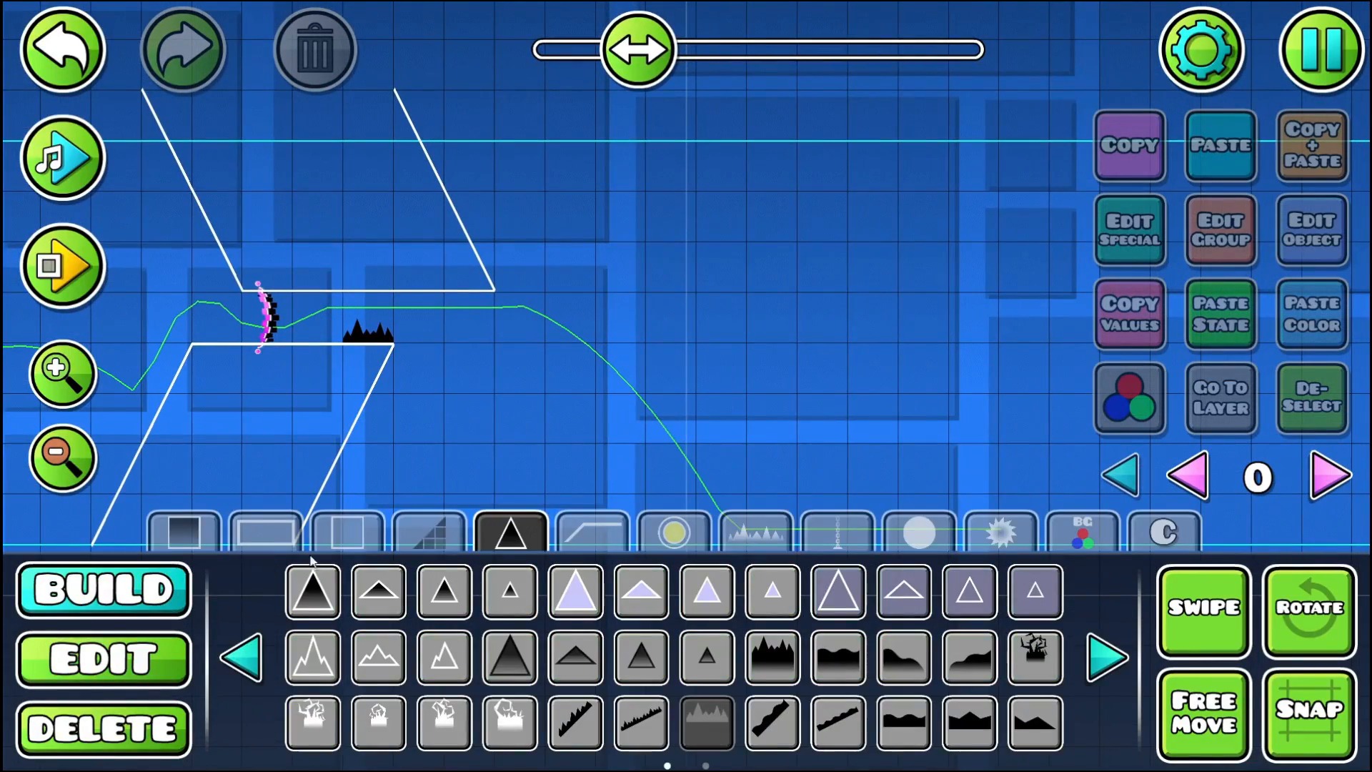
left_click(511, 595)
left_click(482, 298)
- Playtest the level from its start through the pillar gap, passing between the jagged spikes and the hanging tiny spike
left_click(64, 265)
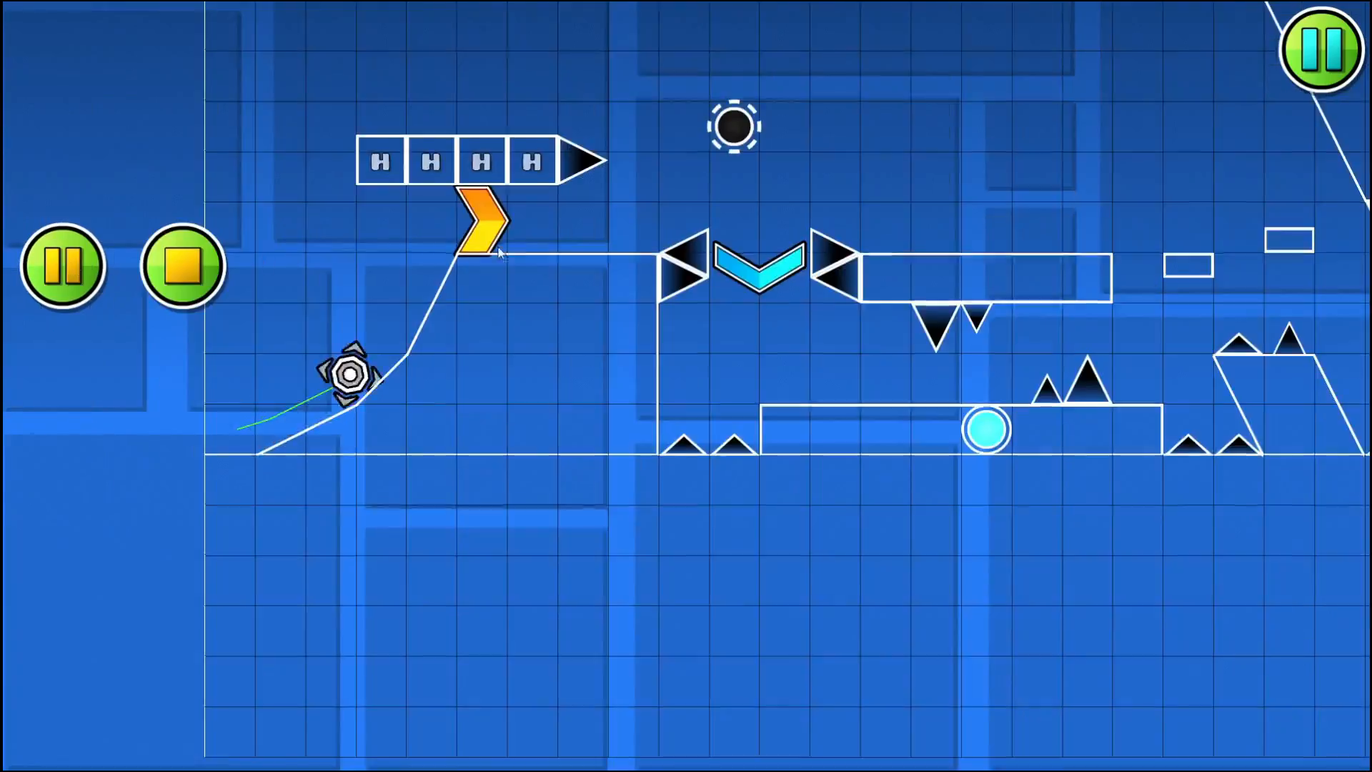
left_click(694, 215)
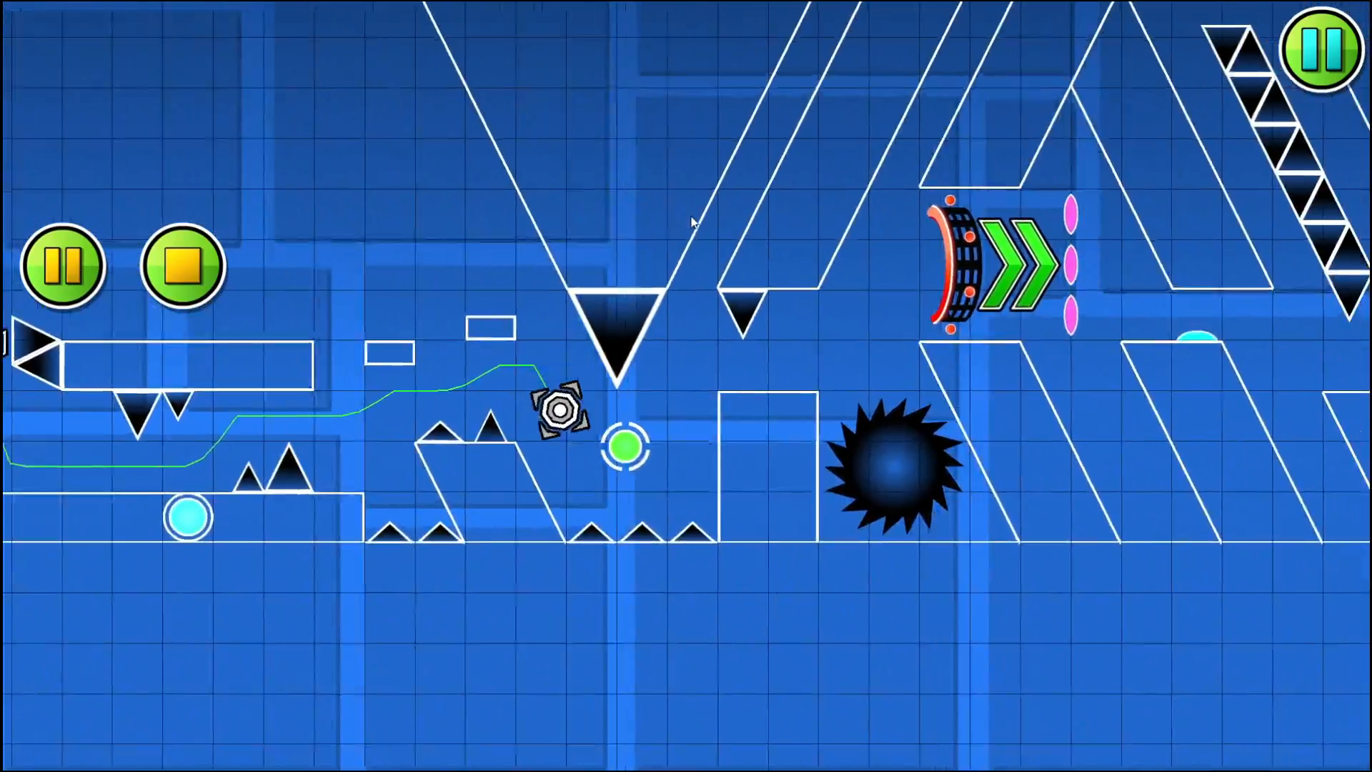
left_click(692, 217)
left_click(686, 222)
left_click(680, 226)
left_click(680, 226)
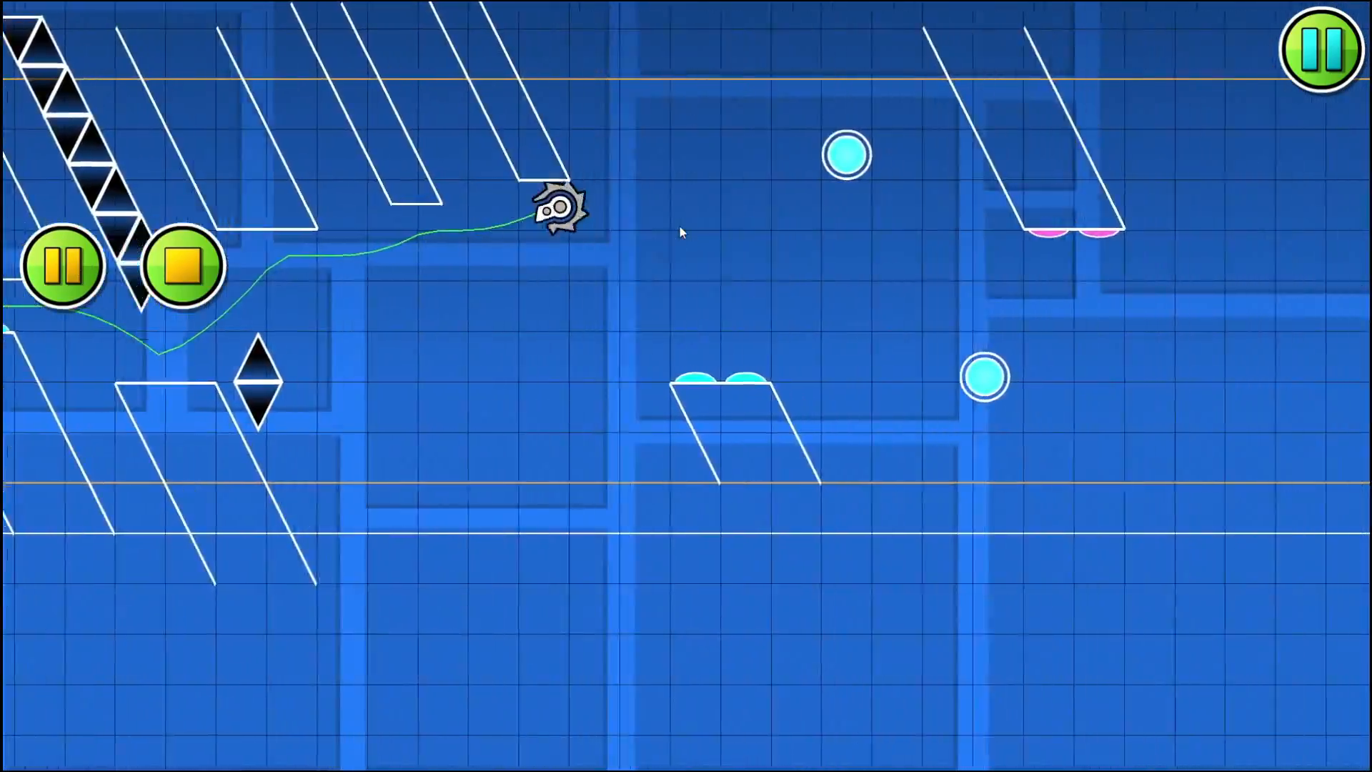
left_click(680, 226)
left_click(680, 226)
left_click(680, 225)
left_click(680, 225)
left_click(680, 226)
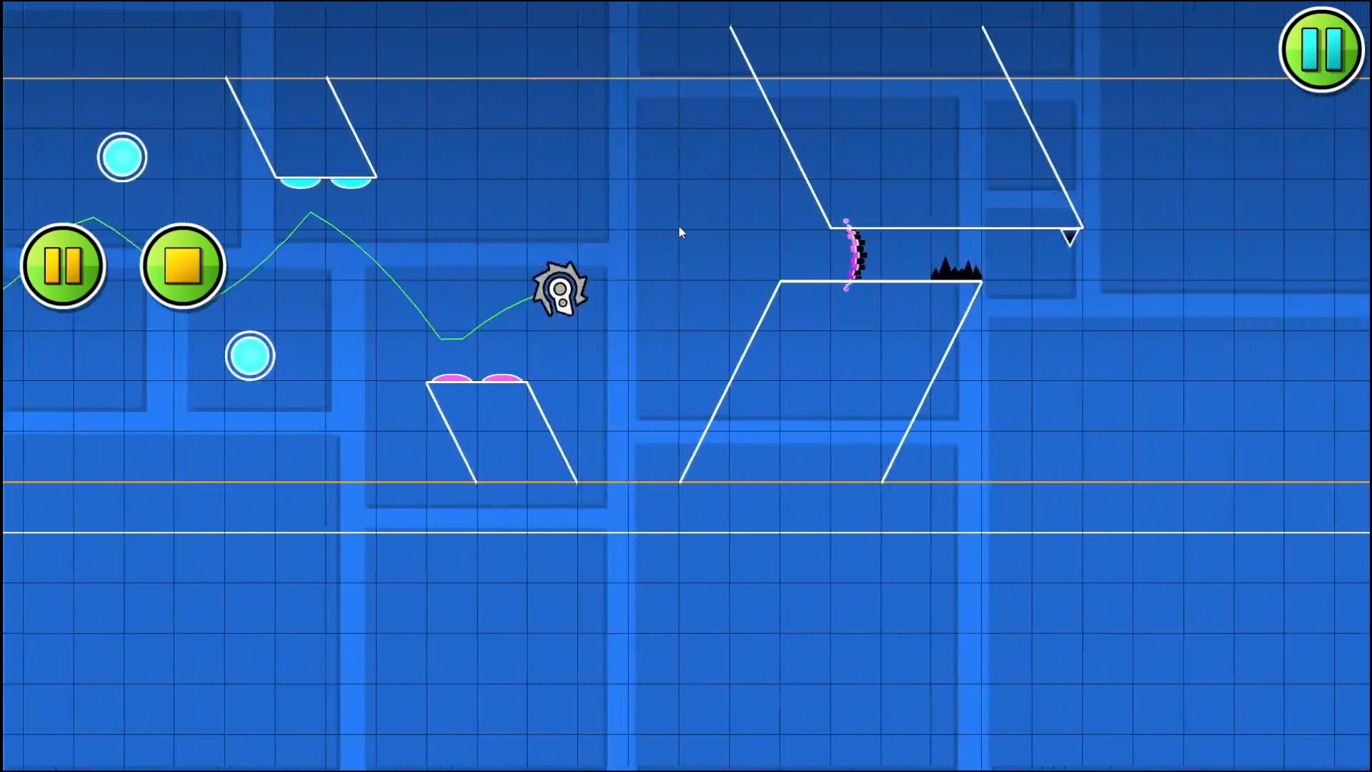
left_click(680, 225)
left_click(680, 225)
left_click(195, 267)
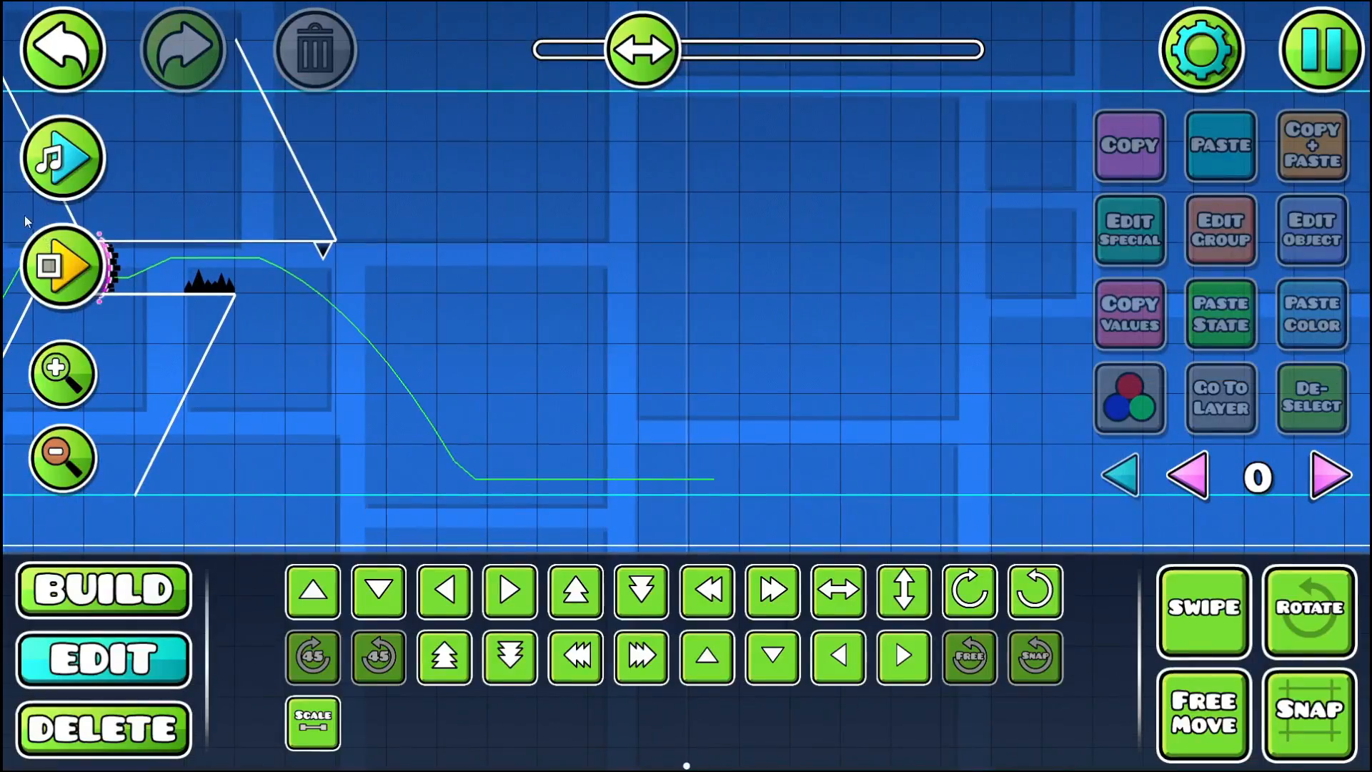
- Stop the song preview just after the pillar gap and place a yellow jump pad on the falling player path there
left_click(69, 155)
left_click(127, 584)
left_click(674, 532)
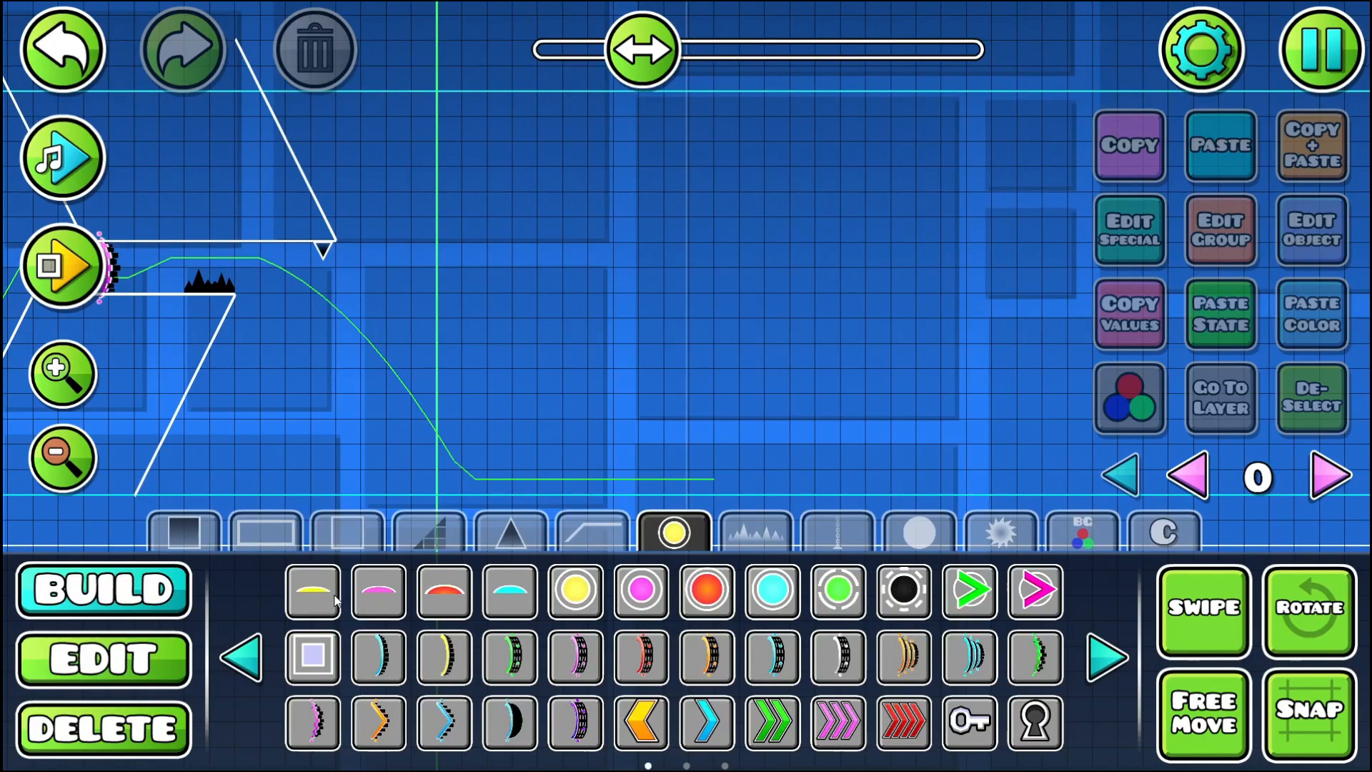
left_click(392, 418)
scroll(438, 414, "down", 1)
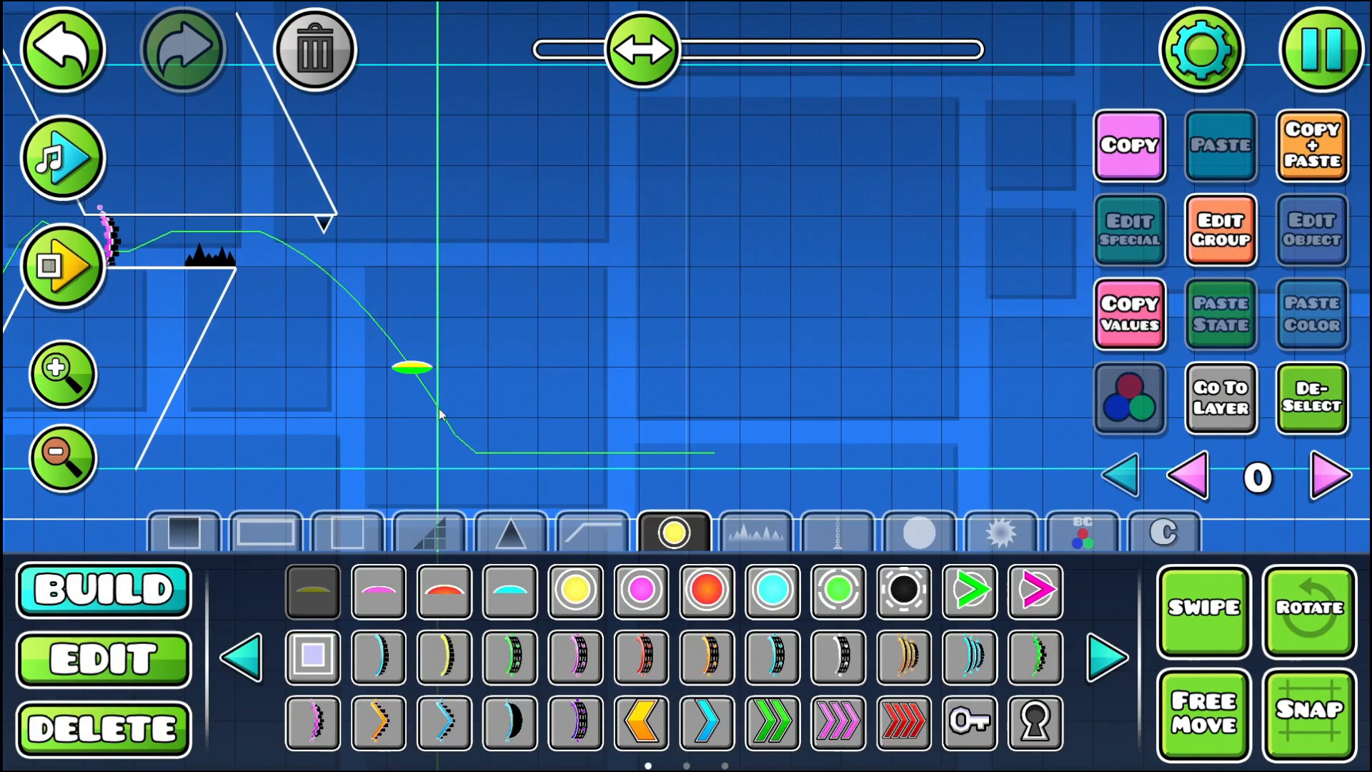
left_click(527, 669)
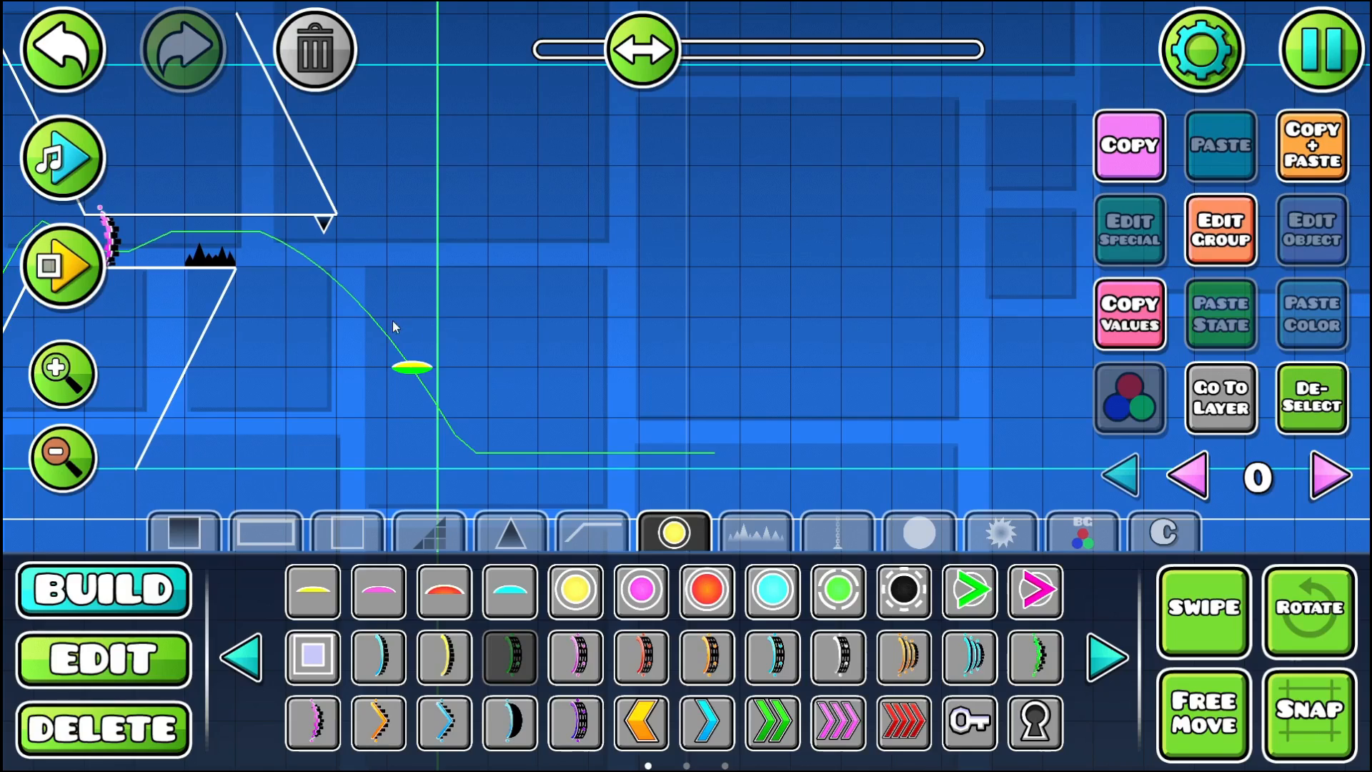
left_click_drag(361, 358, 453, 422)
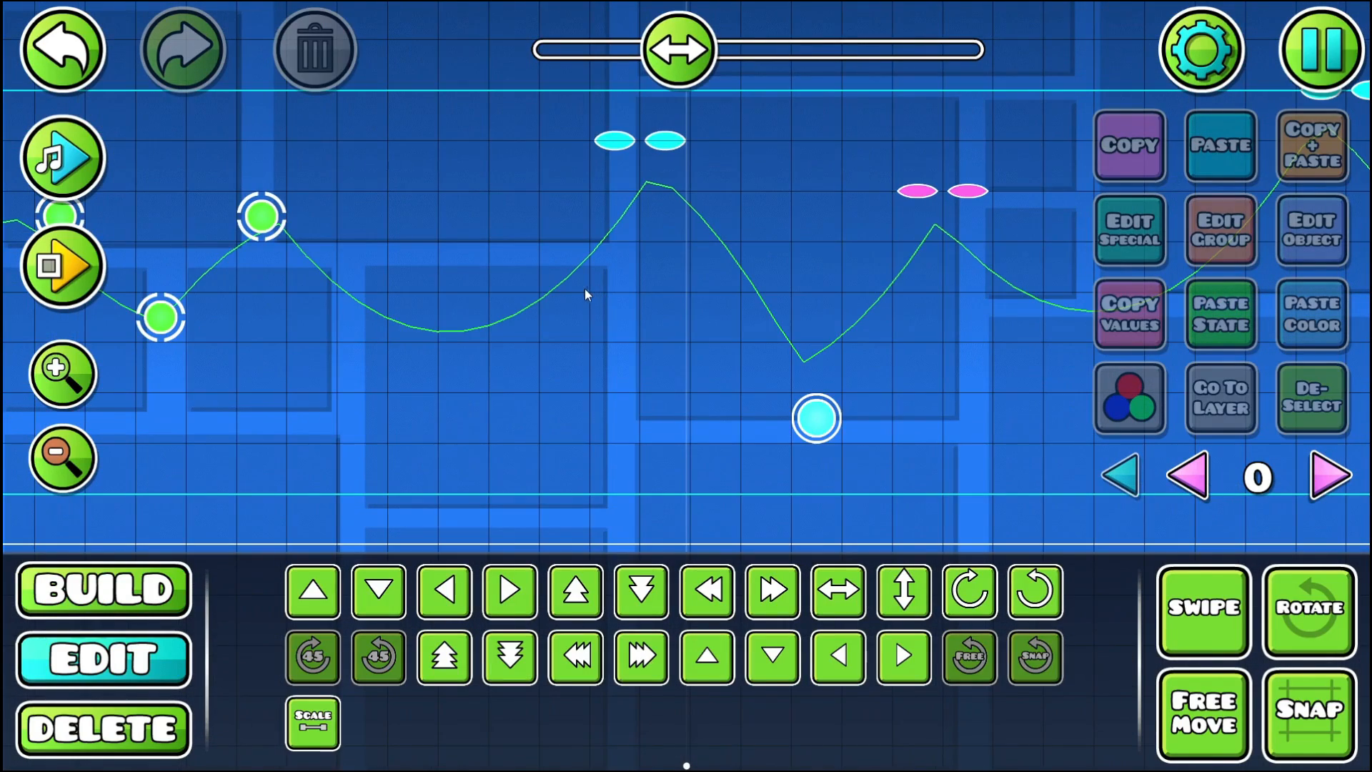
- Review and playtest the section of cyan and green orbs and floating pads that follows the Start Pos
left_click_drag(341, 238, 936, 314)
left_click_drag(443, 298, 847, 293)
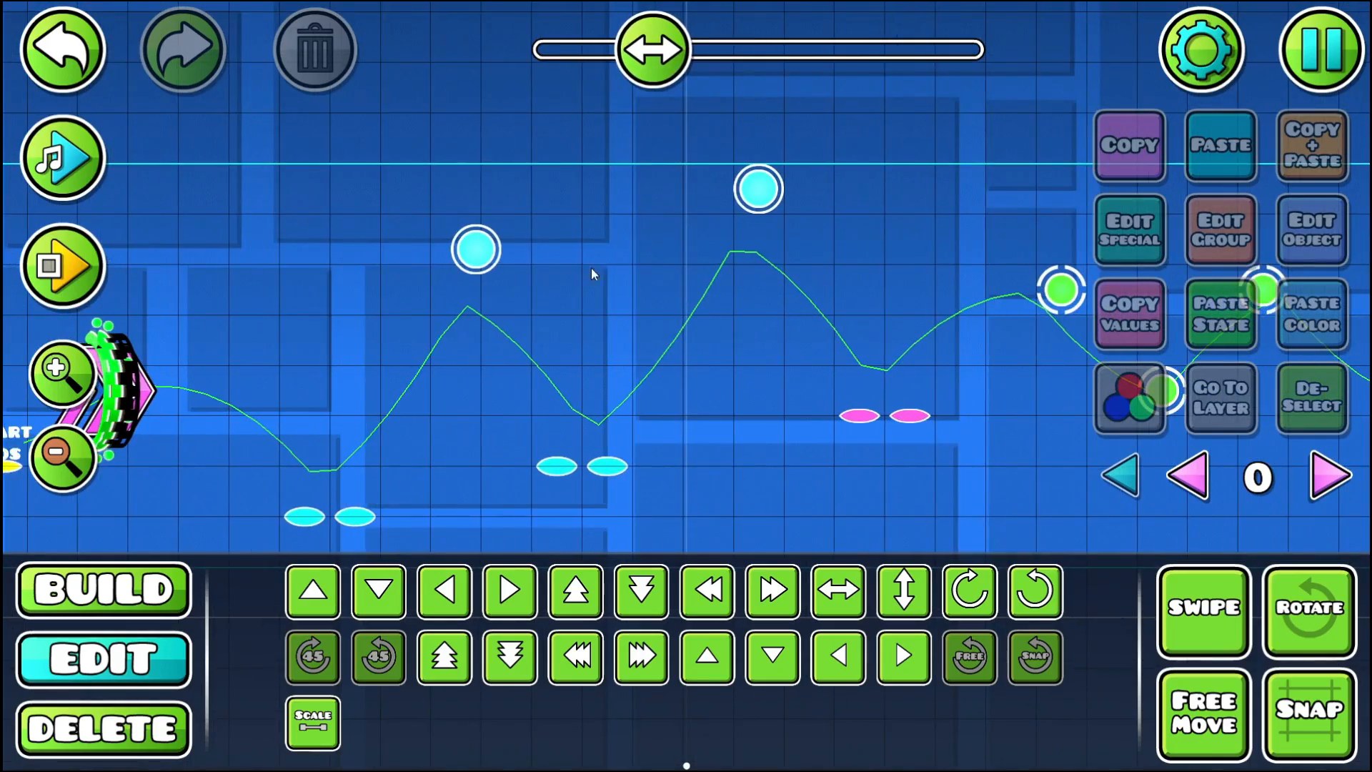
left_click_drag(245, 318, 767, 315)
left_click_drag(593, 362, 356, 298)
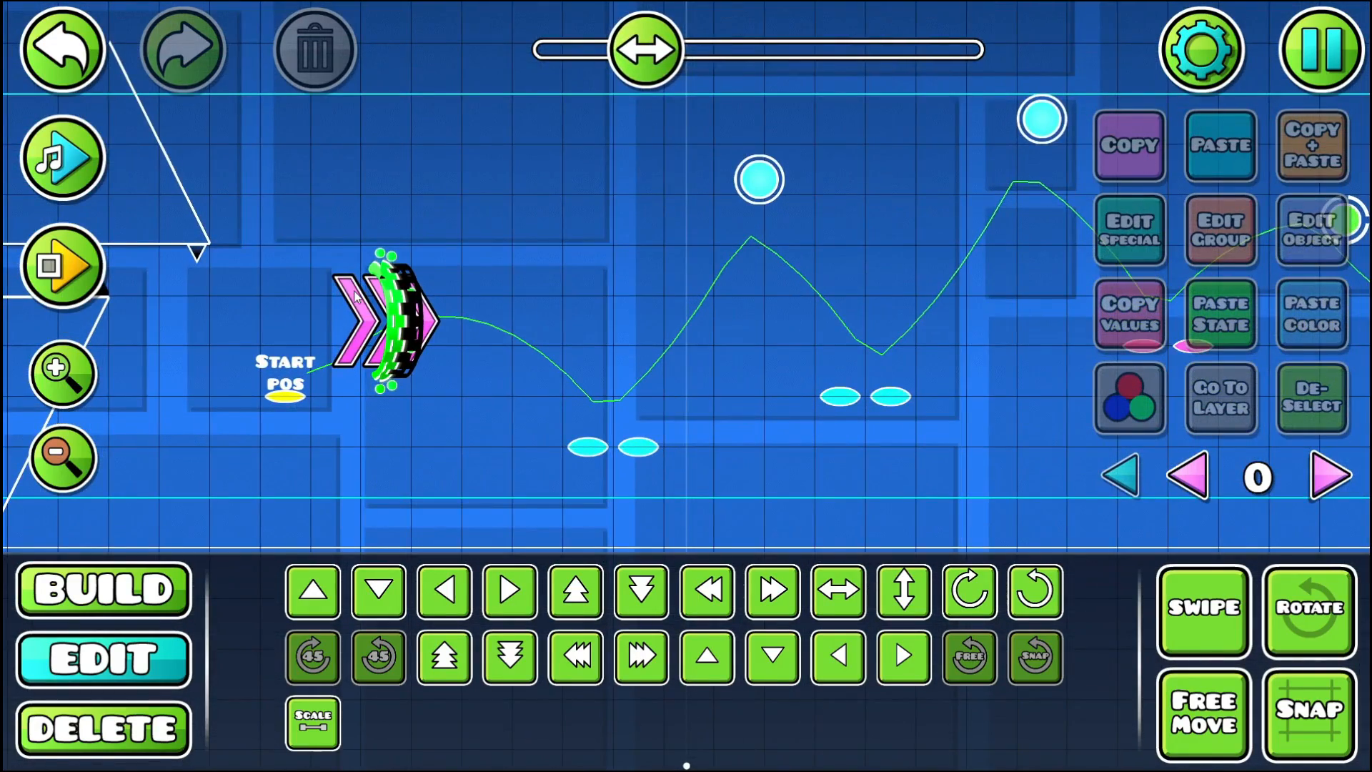
left_click(44, 284)
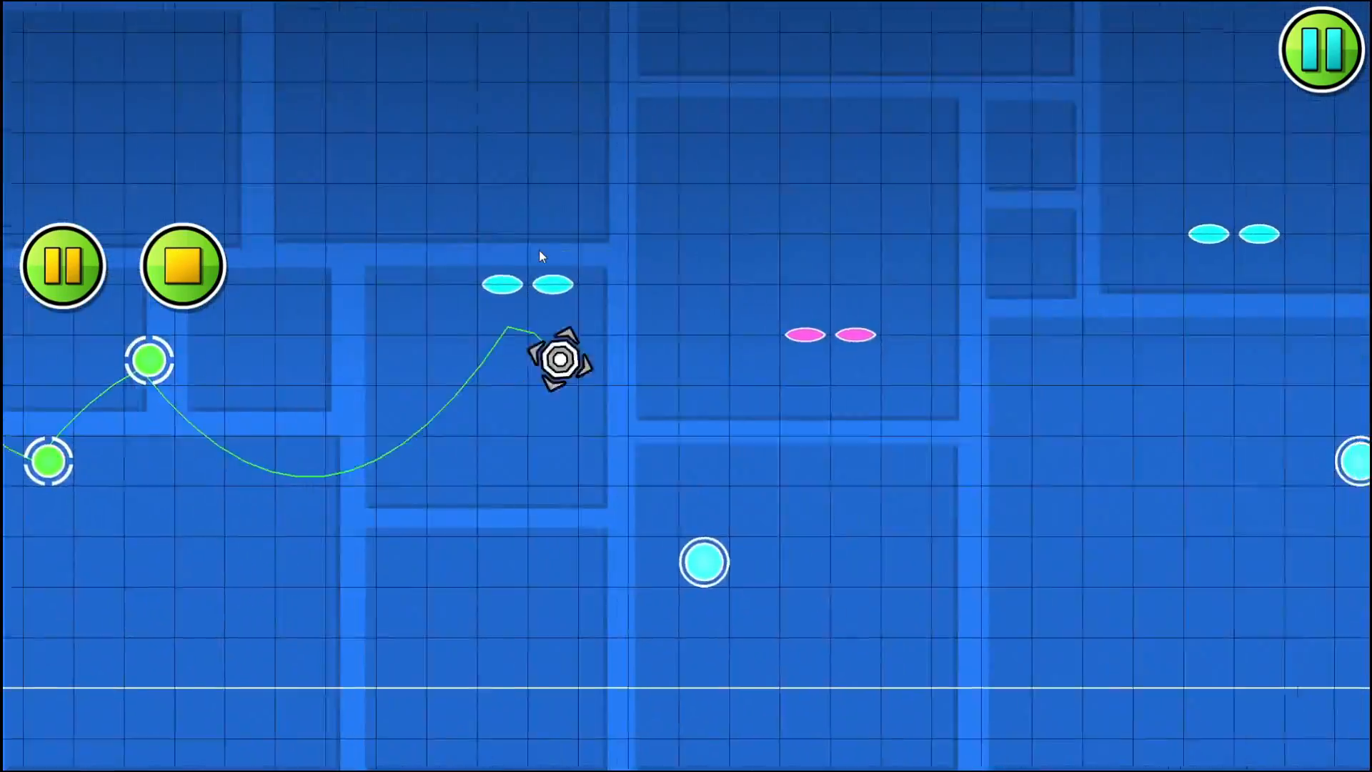
left_click(539, 250)
left_click(539, 250)
left_click(538, 250)
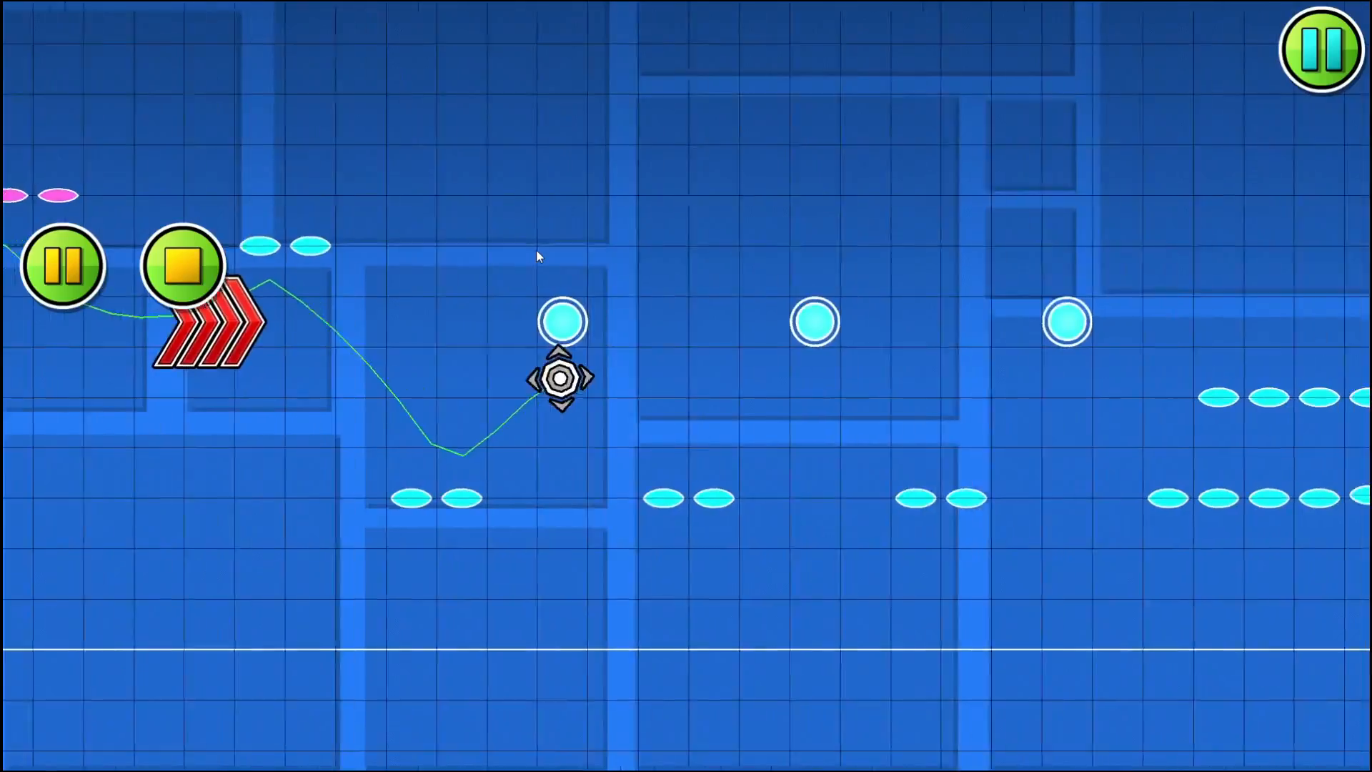
left_click(536, 251)
left_click(537, 251)
left_click(537, 251)
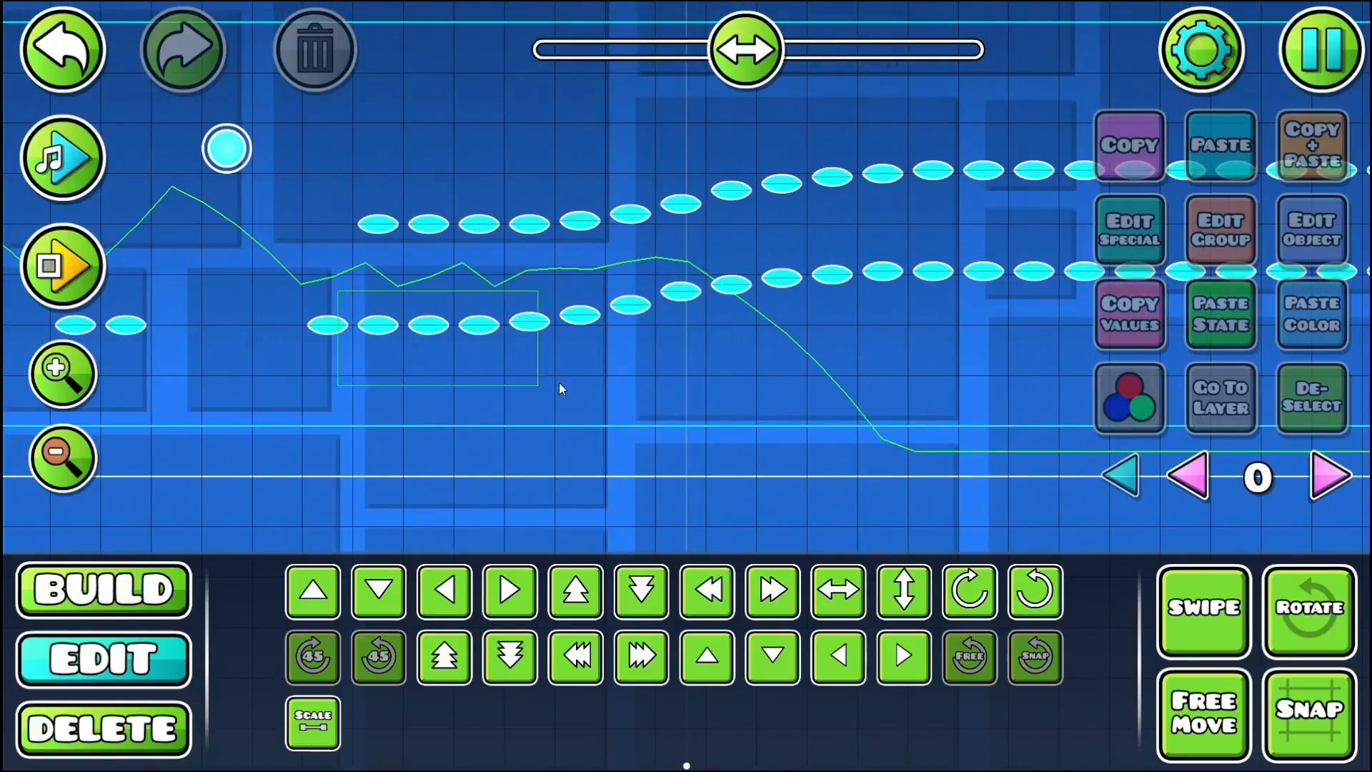
- Select the whole lower row of cyan pads and nudge it down slightly to widen the corridor
left_click_drag(560, 383, 576, 384)
left_click_drag(637, 315, 774, 388)
left_click_drag(661, 295, 754, 349)
left_click_drag(622, 292, 770, 336)
left_click_drag(779, 284, 976, 349)
left_click_drag(787, 378, 451, 432)
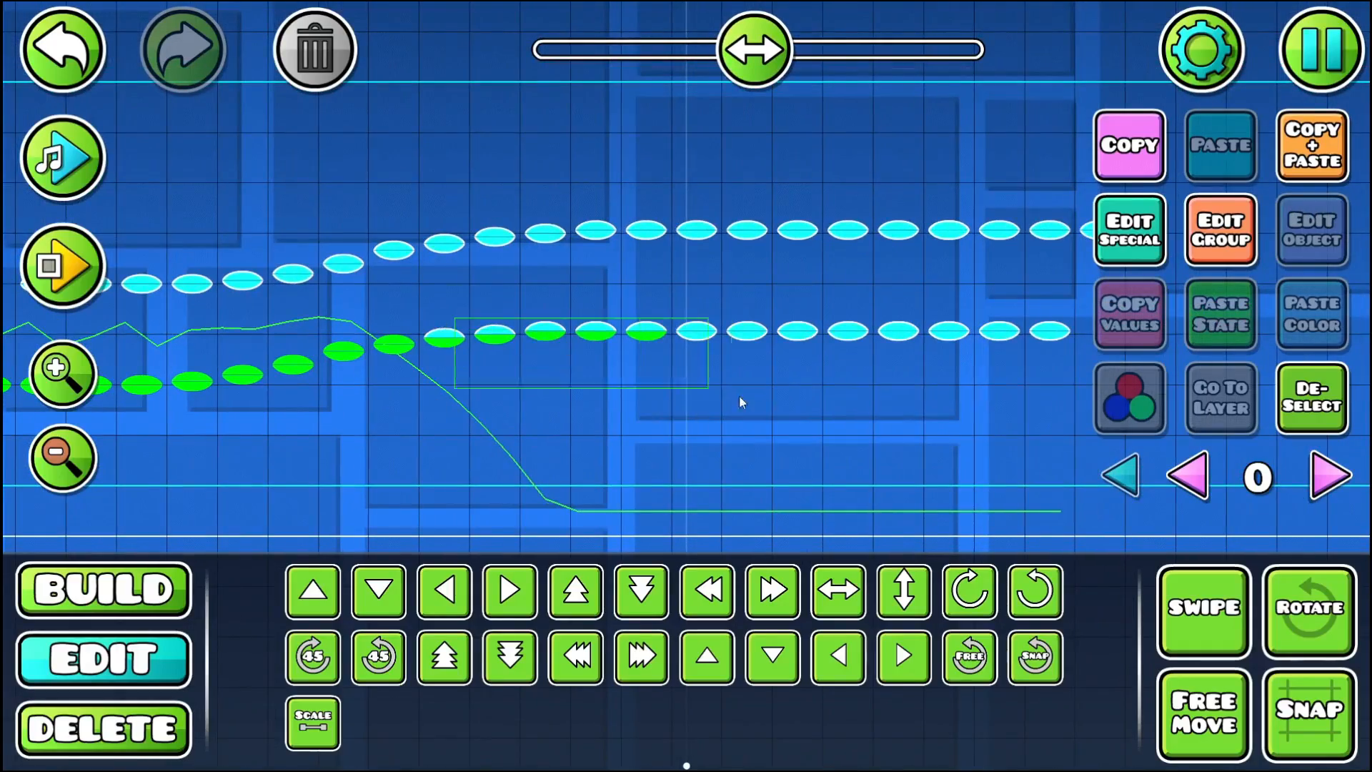
left_click_drag(741, 402, 785, 407)
left_click_drag(752, 440, 402, 446)
left_click_drag(509, 325, 701, 401)
key("shift+s")
key("shift+s")
key("shift+s")
key("shift+s")
key("shift+s")
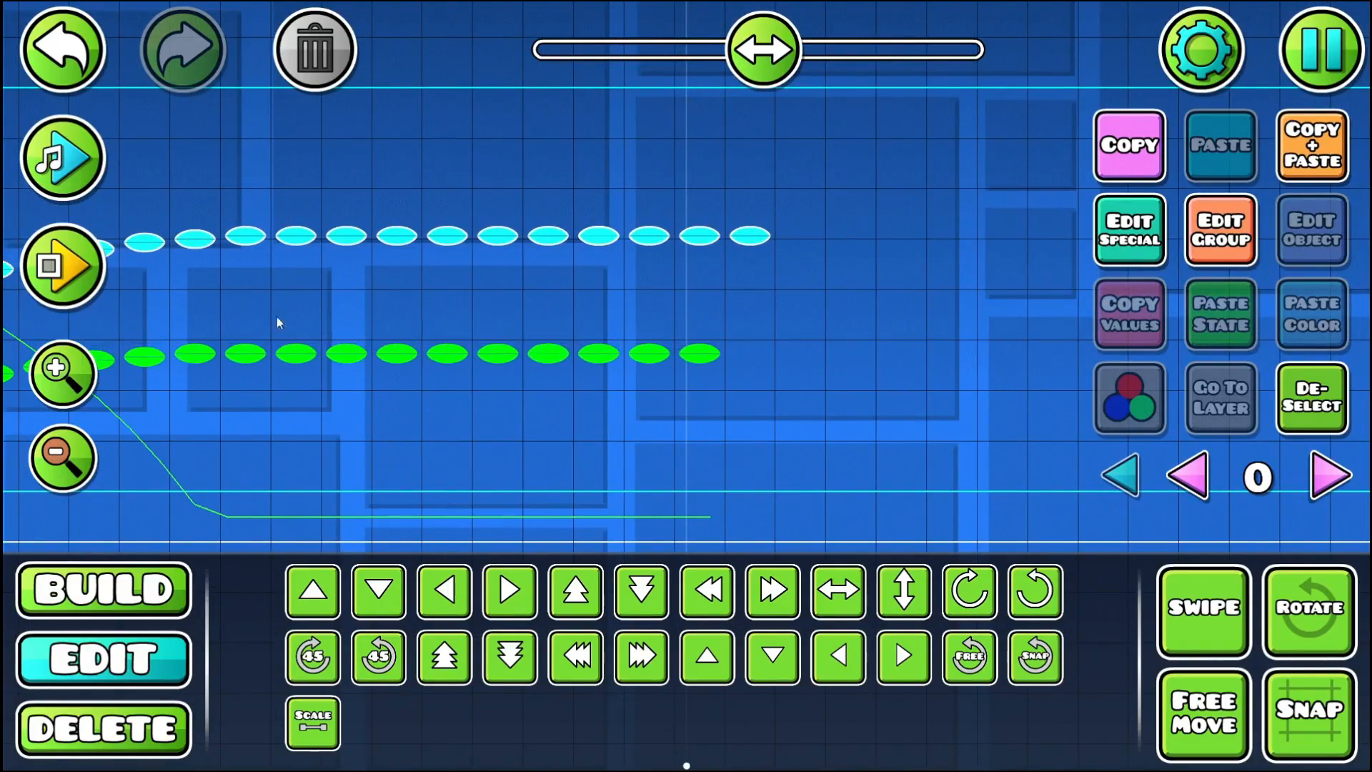
- Playtest the orb and pad section through the widened corridor of cyan pads
left_click(92, 272)
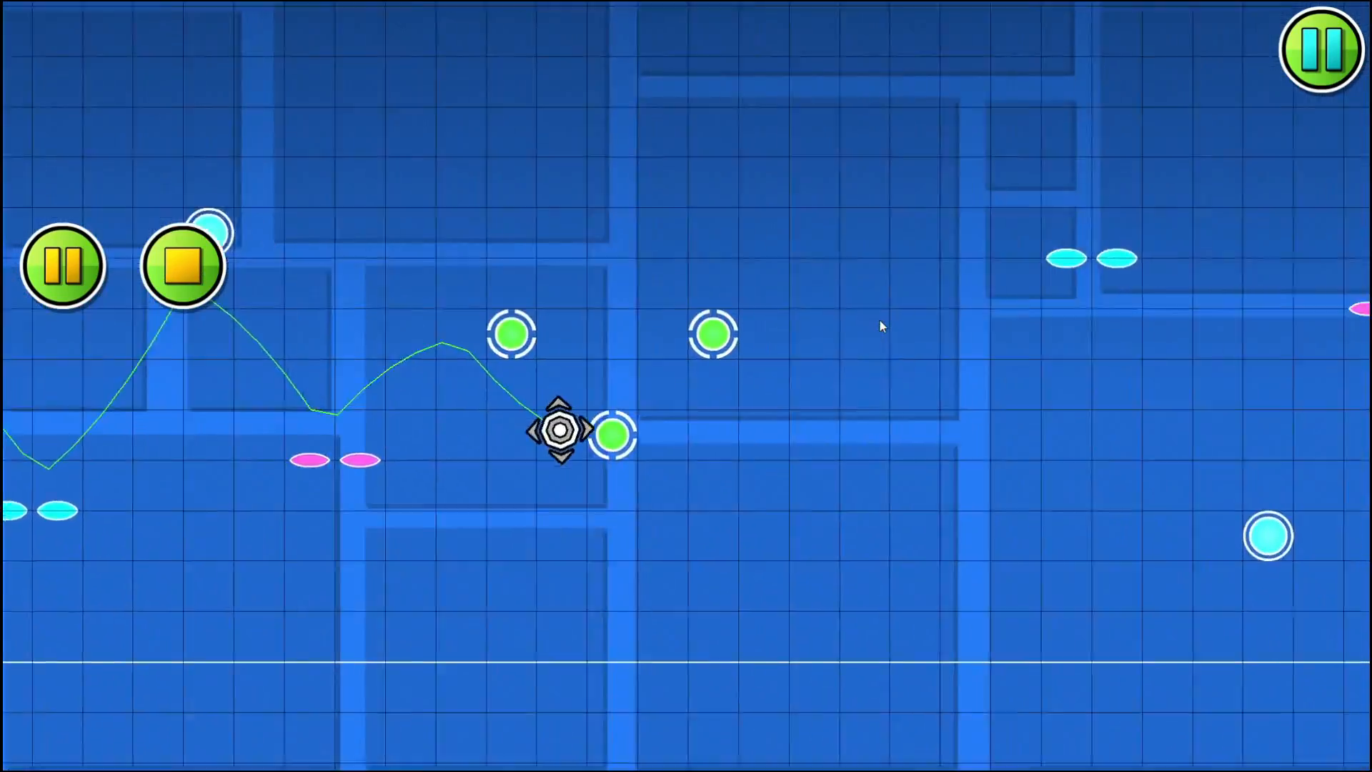
left_click(868, 320)
left_click(867, 320)
left_click(867, 320)
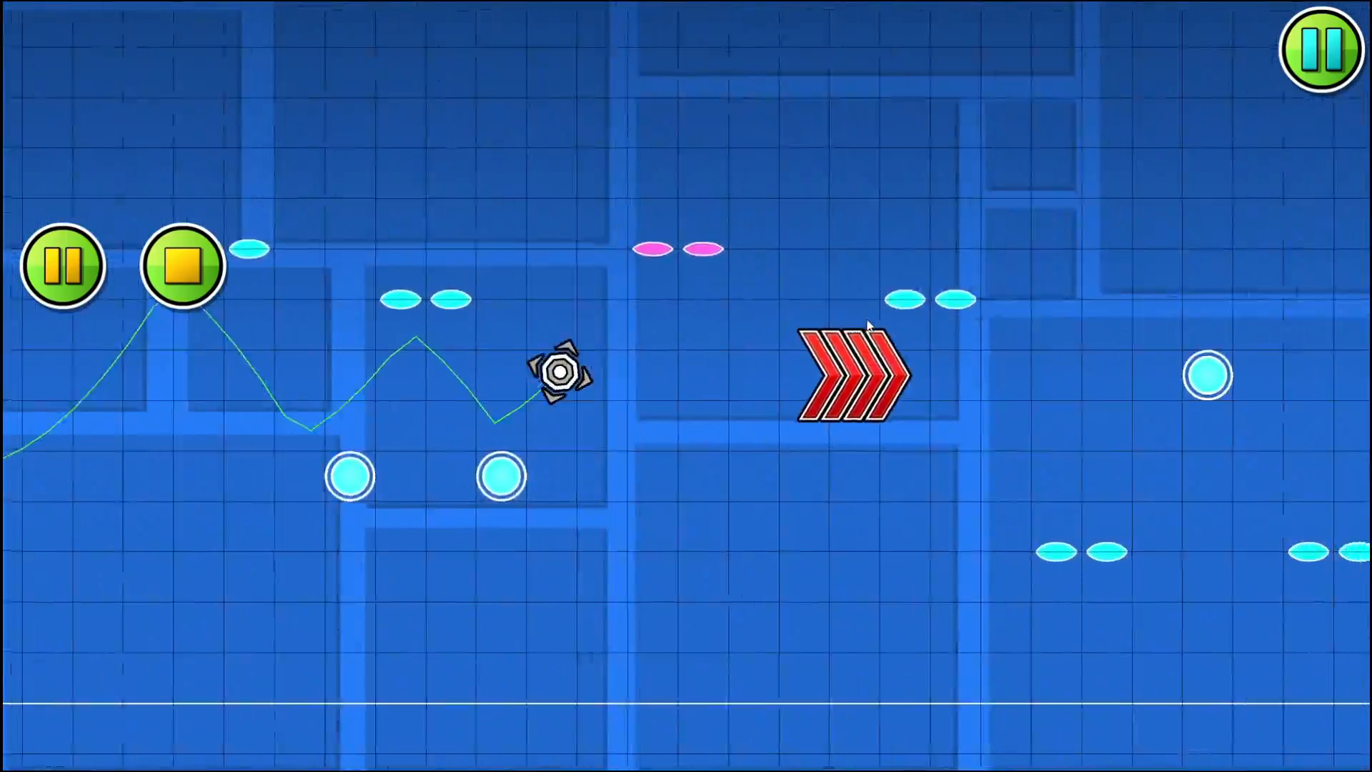
left_click(868, 320)
left_click(868, 320)
left_click(868, 320)
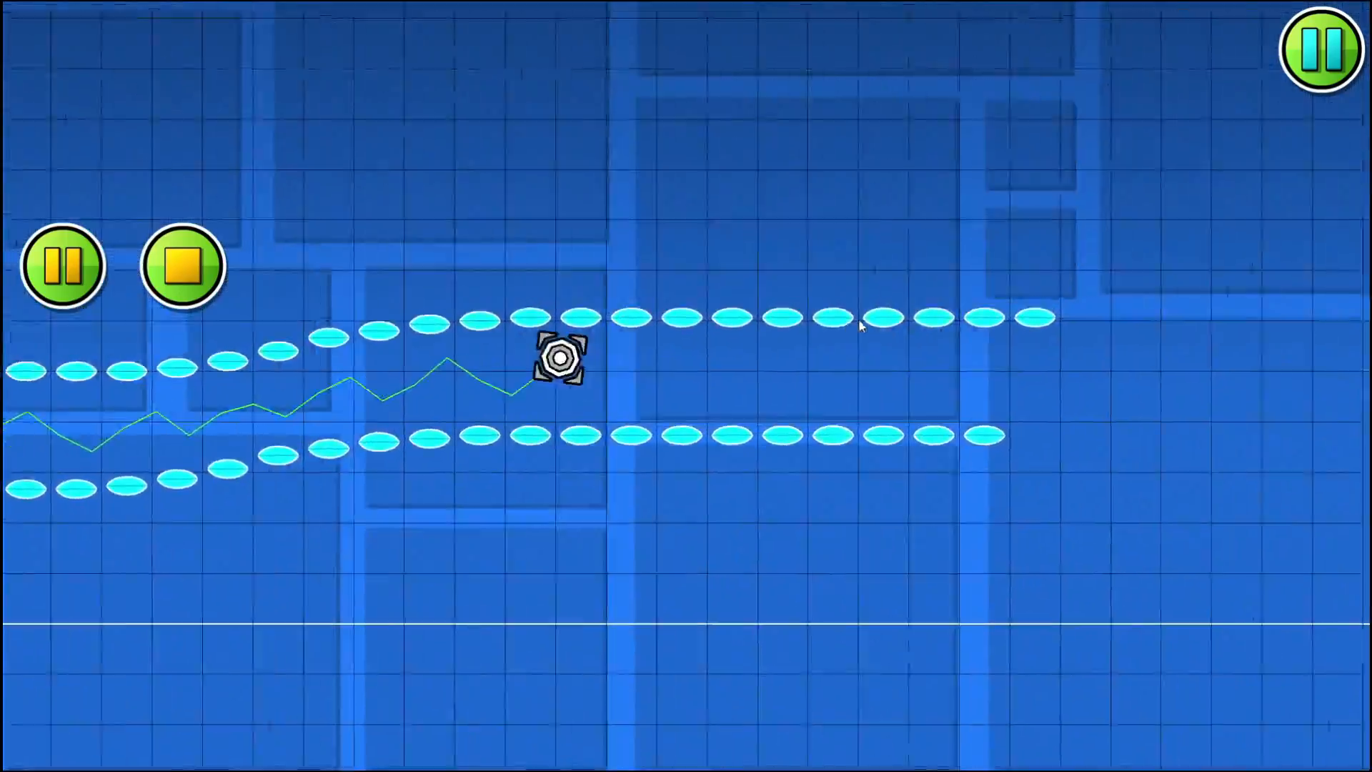
left_click(183, 266)
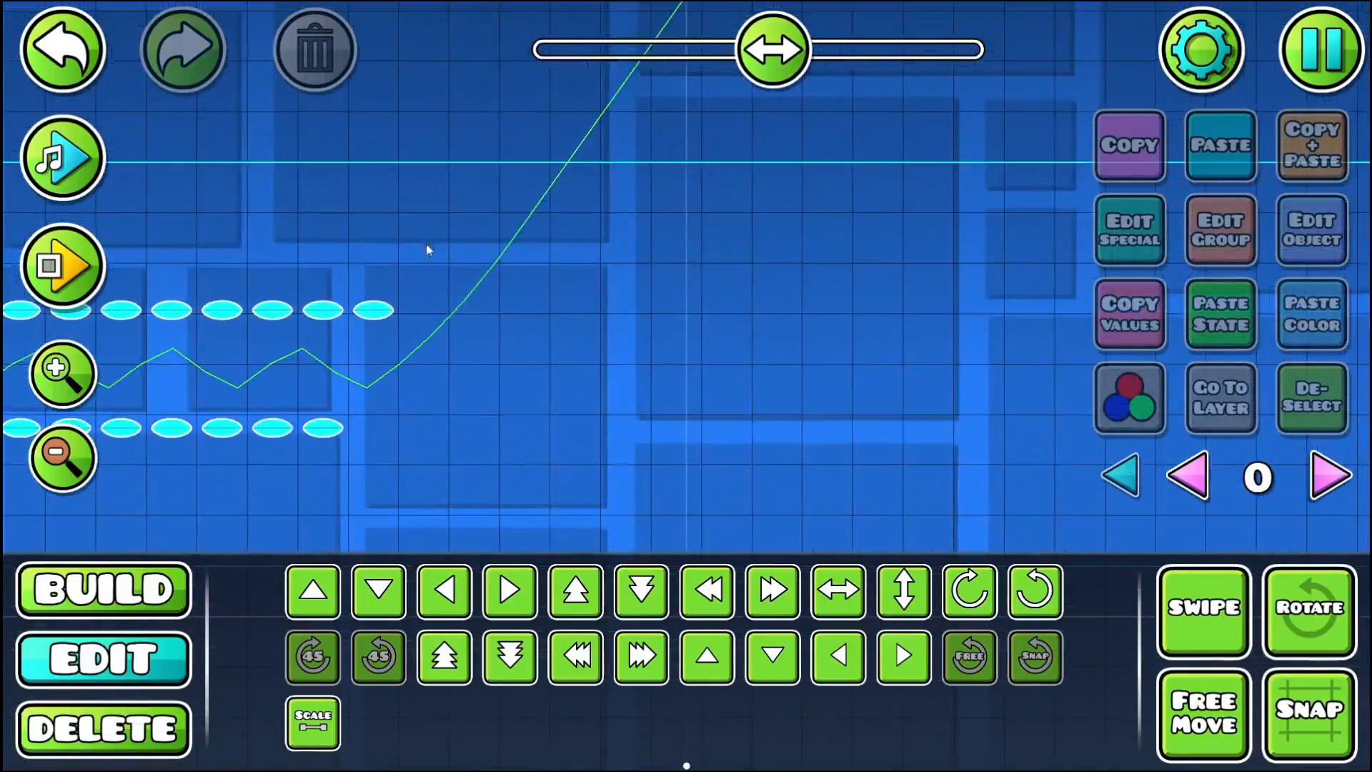
- Extend the upper row of cyan pads with two duplicates of its last pad
left_click(371, 310)
key("ctrl+d")
key("d")
key("ctrl+d")
key("d")
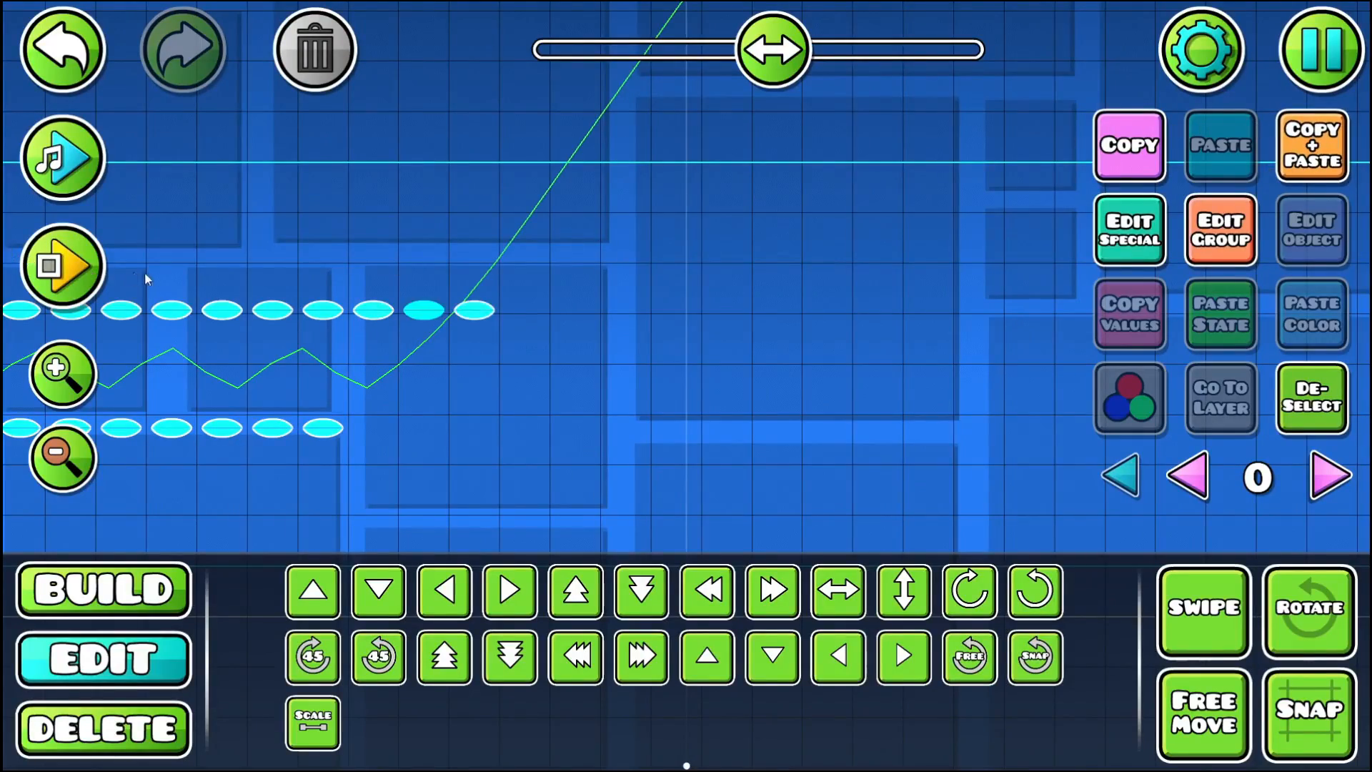
- Playtest the orb and pad section again through the corridor with the extended upper row
left_click(95, 273)
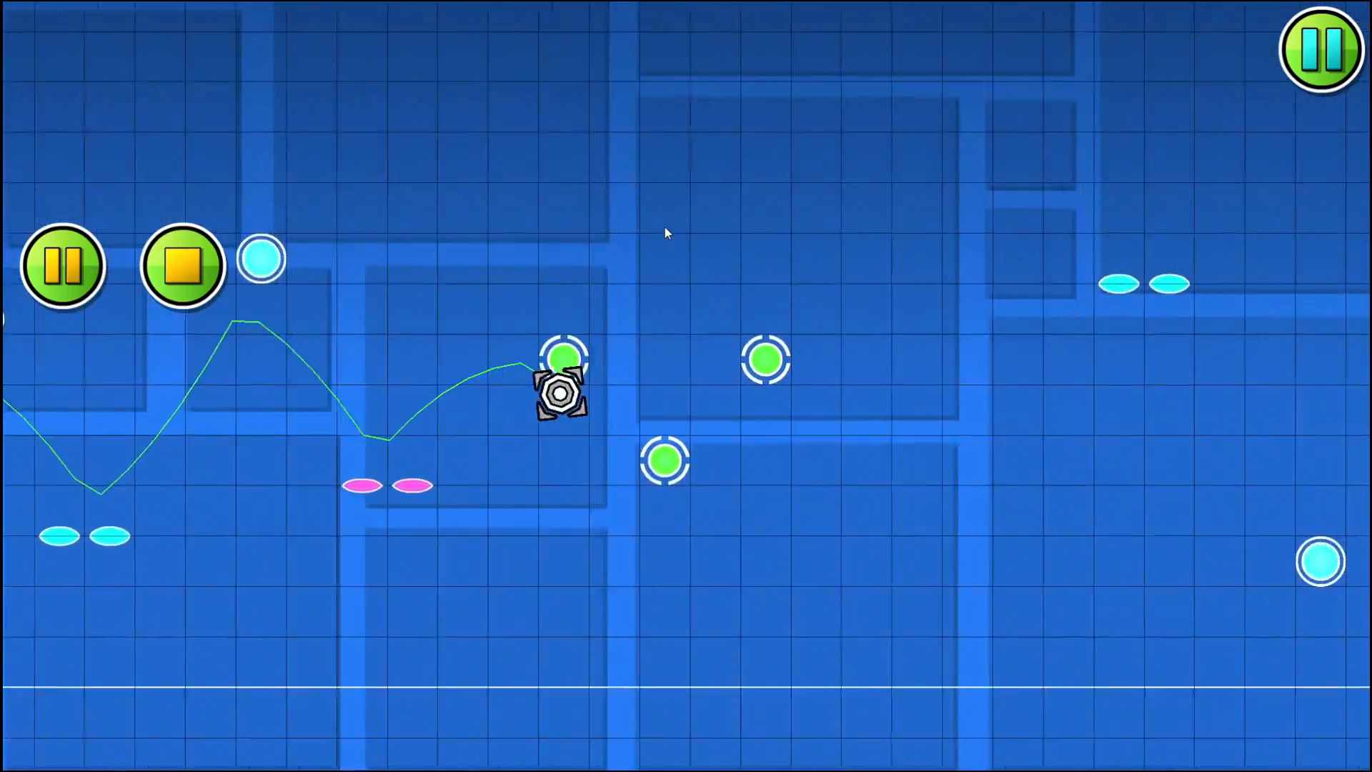
left_click(665, 227)
left_click(665, 226)
left_click(664, 227)
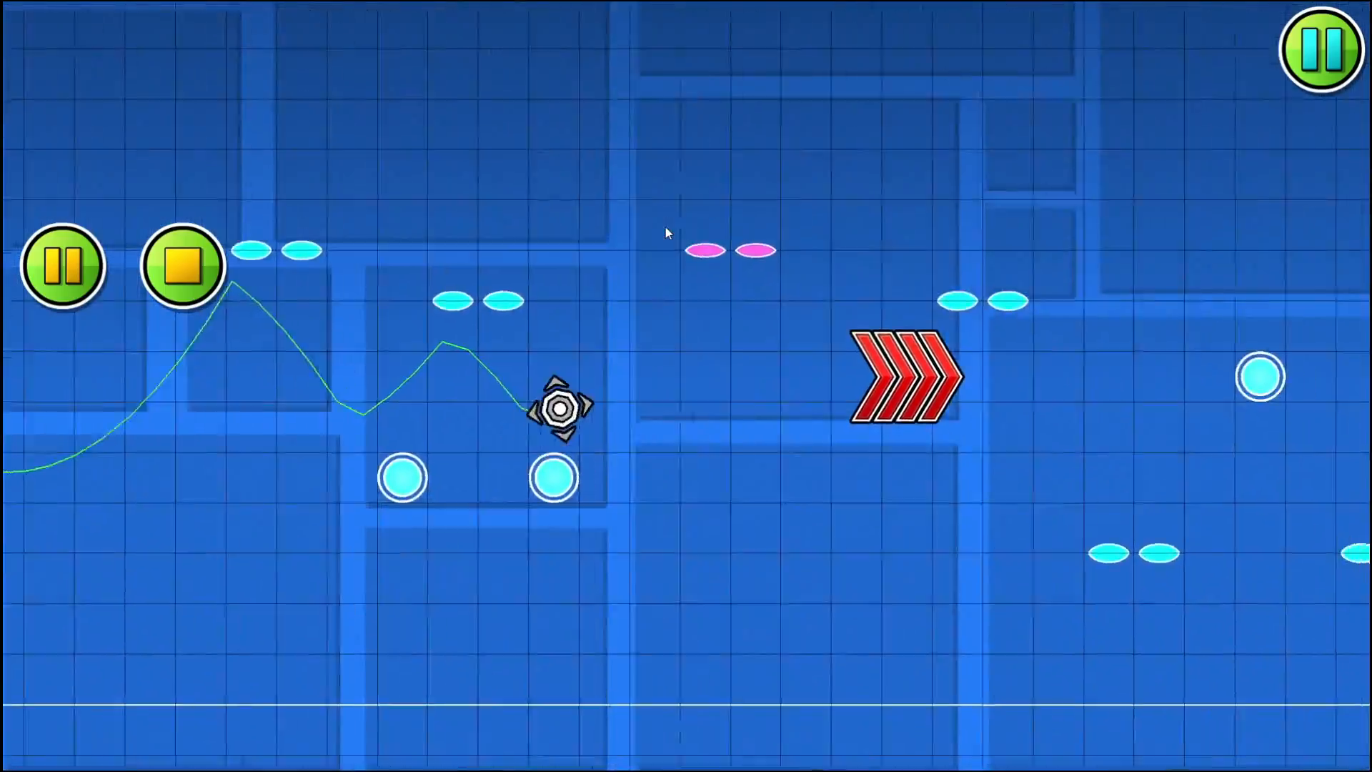
left_click(665, 227)
left_click(665, 227)
left_click(664, 227)
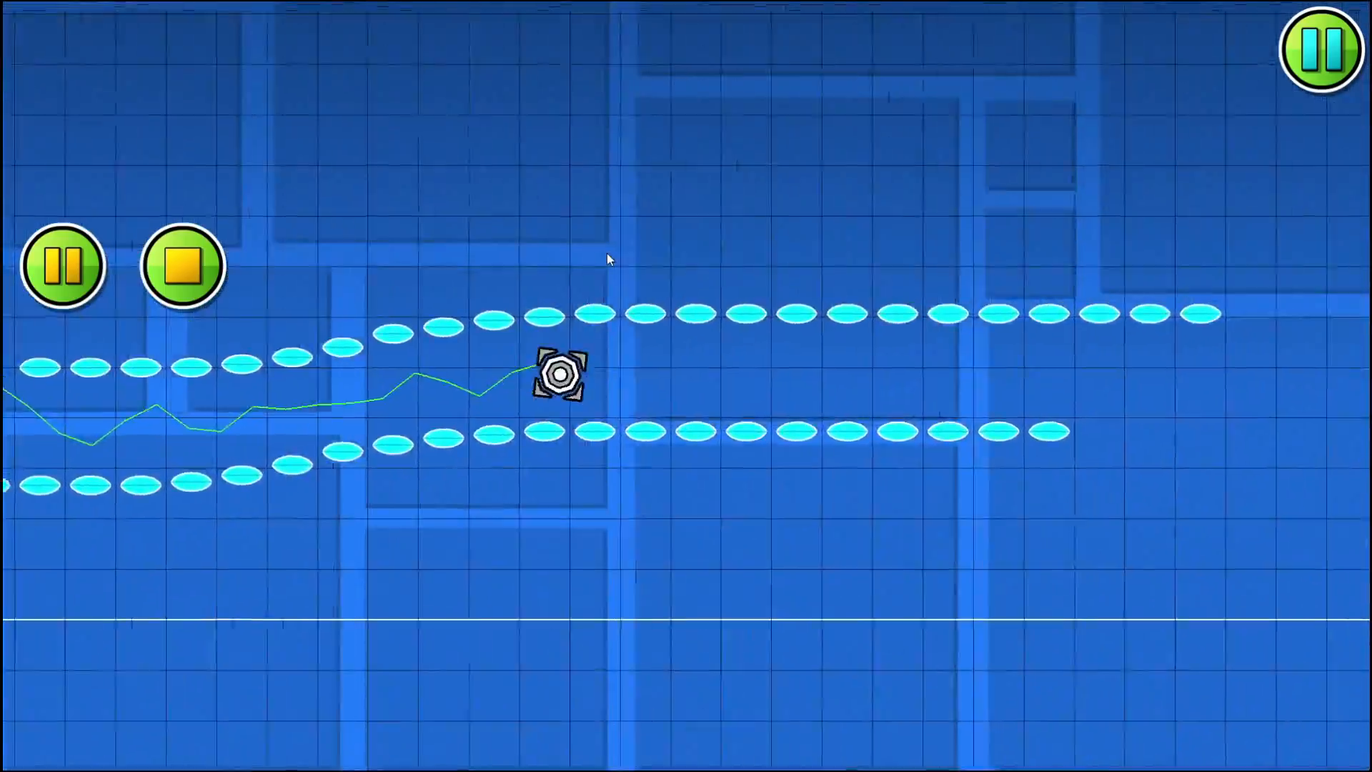
left_click(127, 285)
left_click(183, 266)
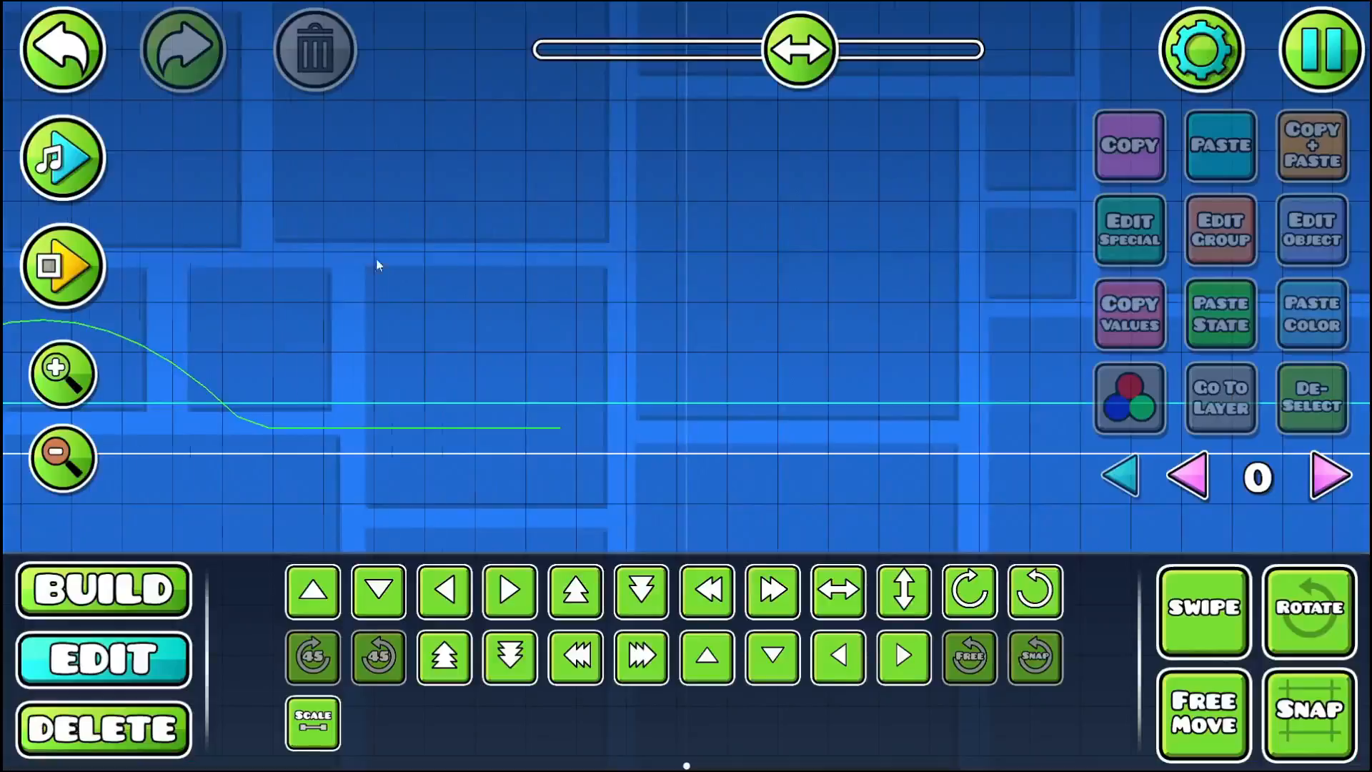
- Place a blue speed portal on the falling path past the lower pad row and rotate it diagonally downward
left_click_drag(376, 259, 1176, 302)
left_click(93, 580)
left_click_drag(686, 348, 721, 460)
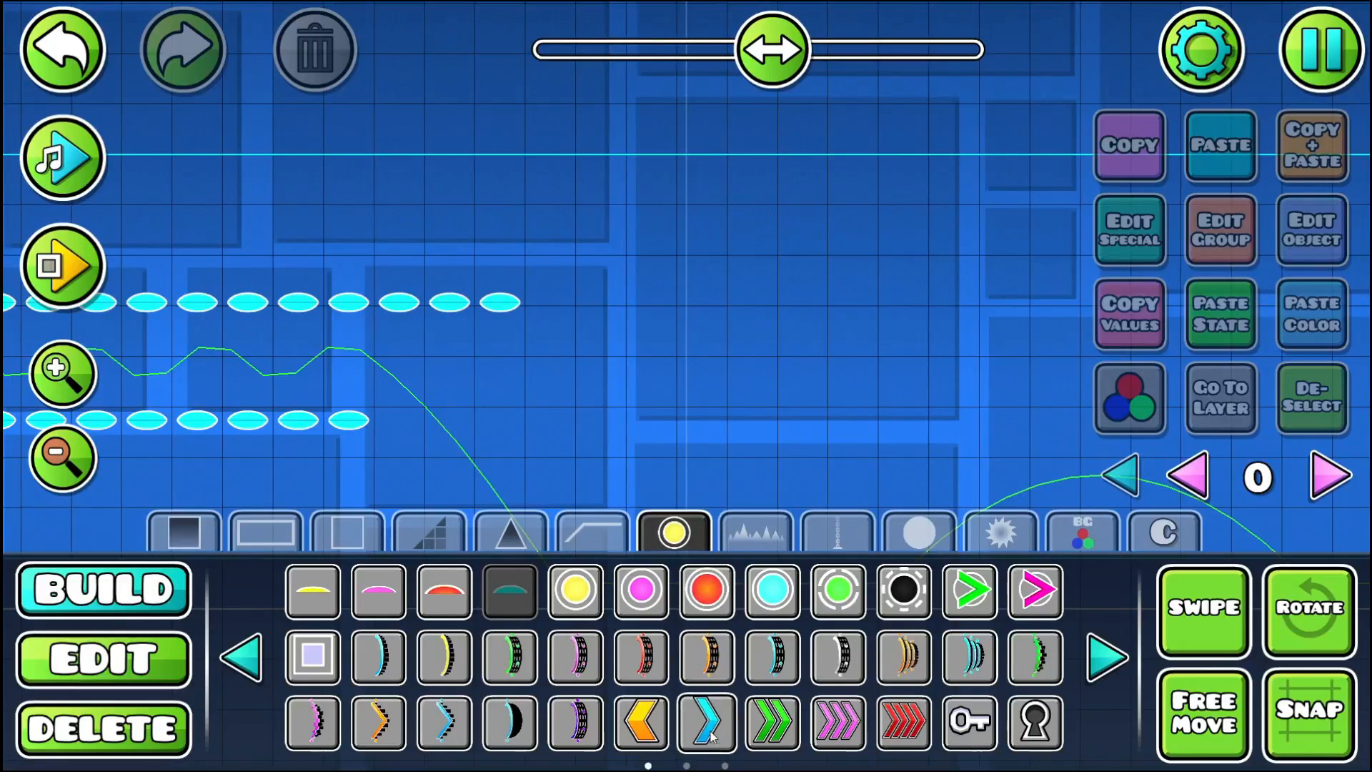
left_click(443, 405)
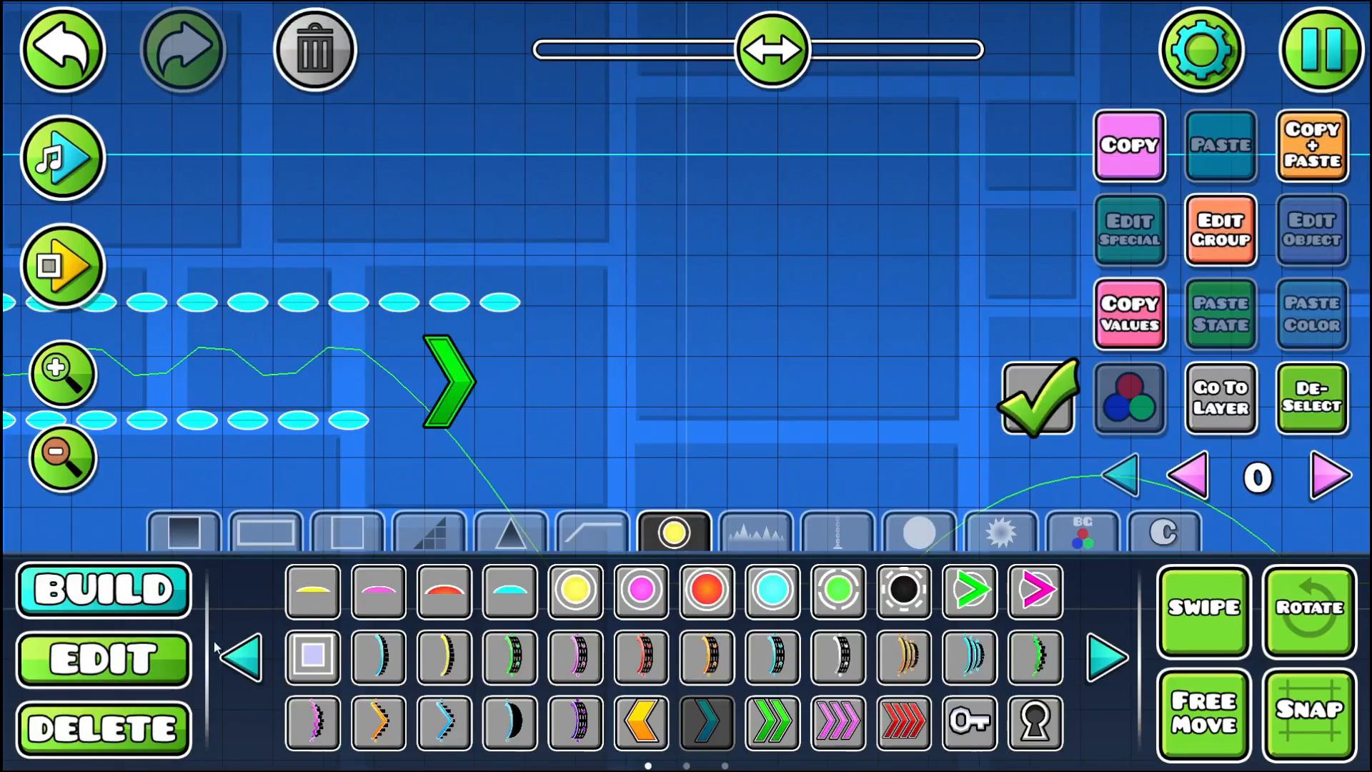
left_click(1322, 575)
left_click_drag(587, 382, 548, 456)
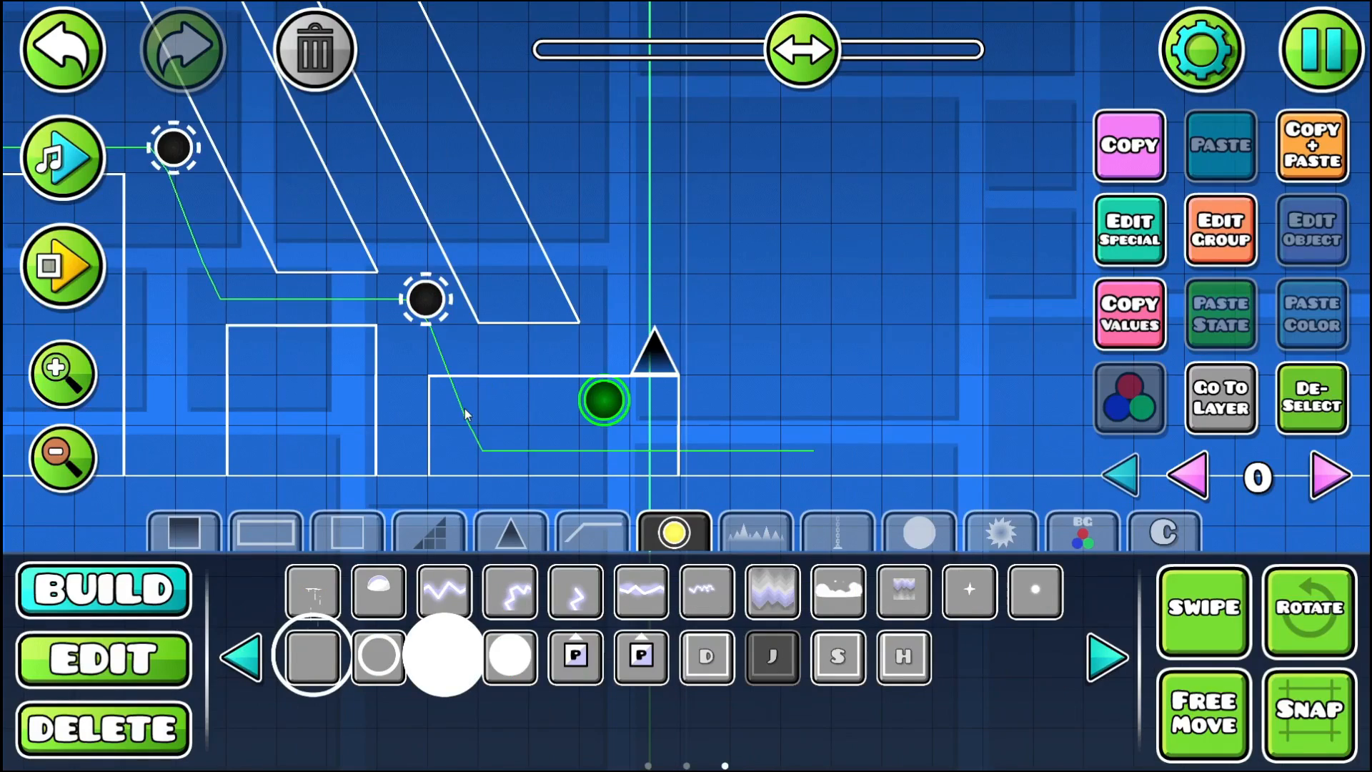
left_click_drag(247, 291, 510, 312)
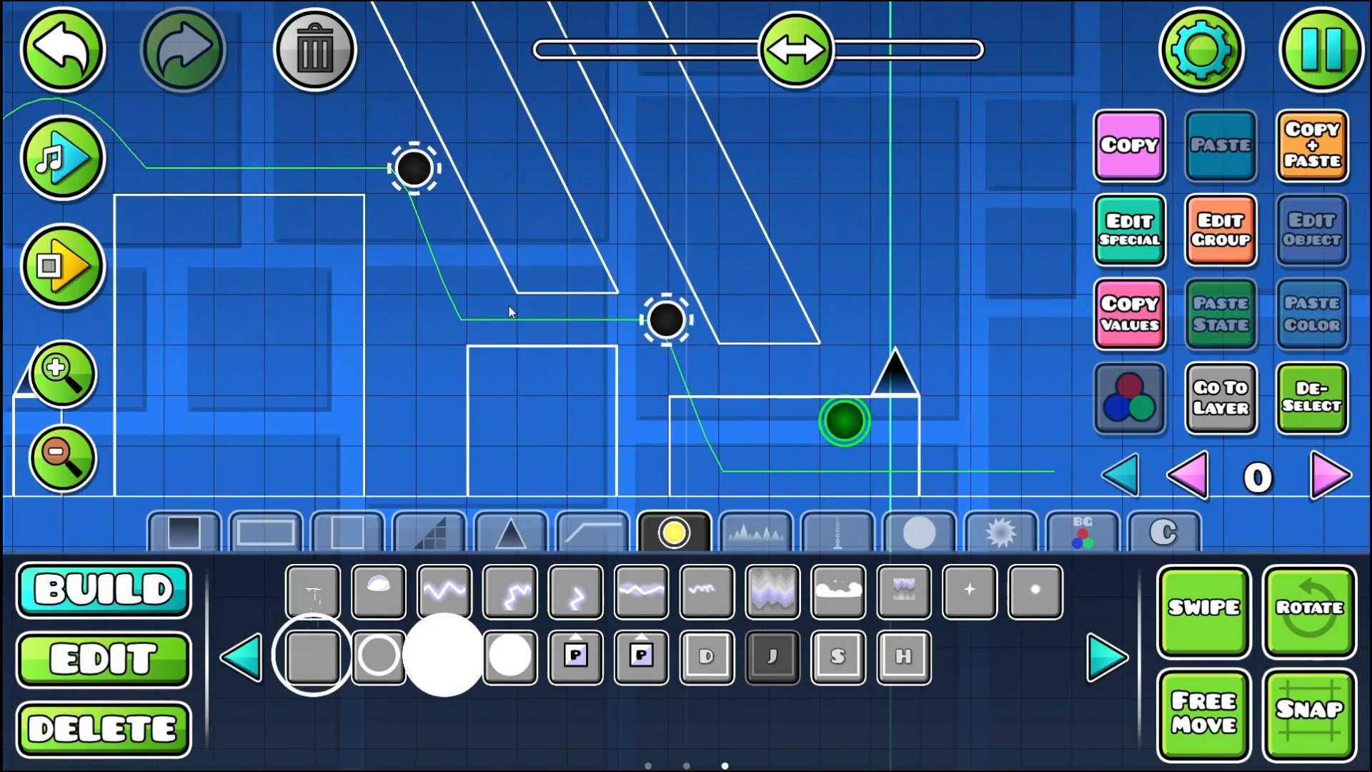
- Lay three J blocks along the middle block under the slanted pillars and playtest the section from the Start Pos
left_click_drag(495, 374, 576, 372)
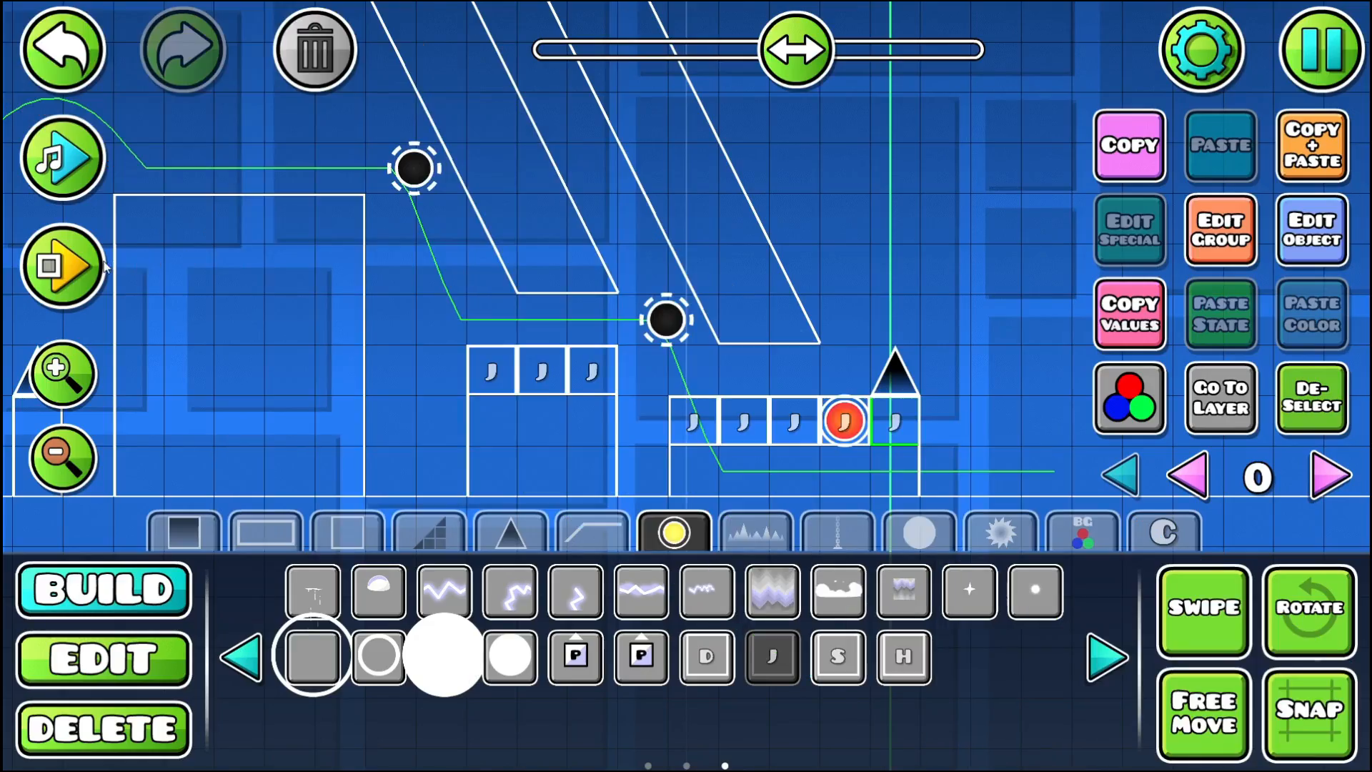
left_click(62, 265)
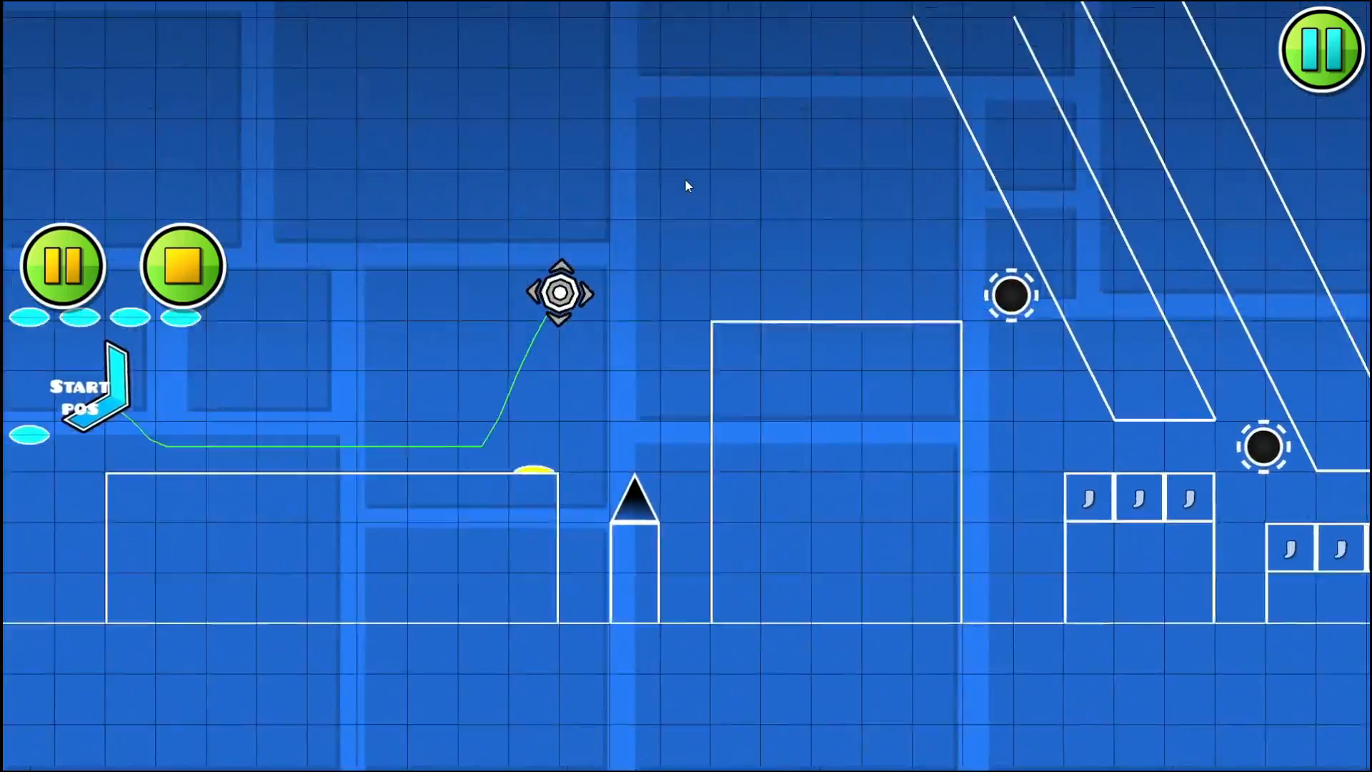
left_click(686, 180)
left_click(685, 180)
left_click(686, 180)
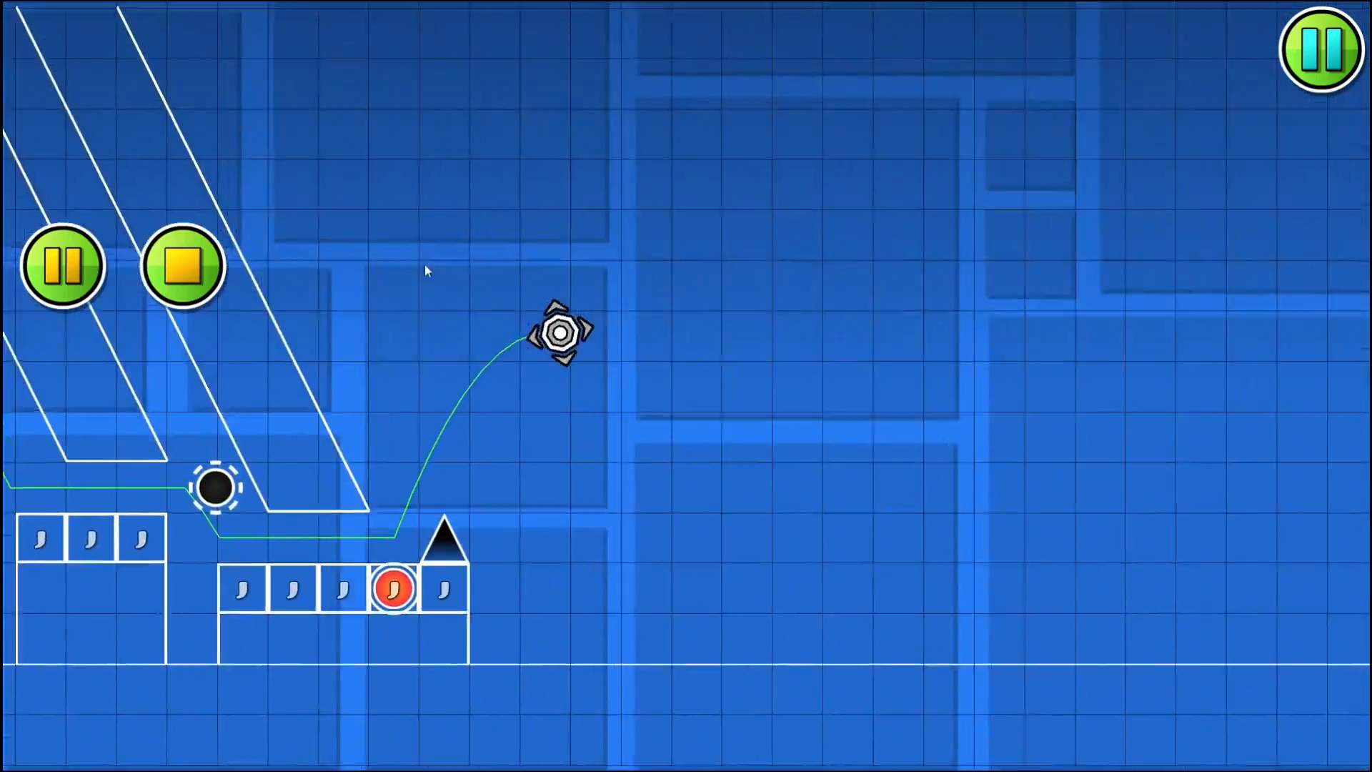
left_click(179, 263)
- Preview the song around the red orb jump and playtest the section to locate the next beat on the falling path
left_click_drag(286, 254, 1018, 354)
left_click_drag(527, 309, 174, 194)
left_click(54, 162)
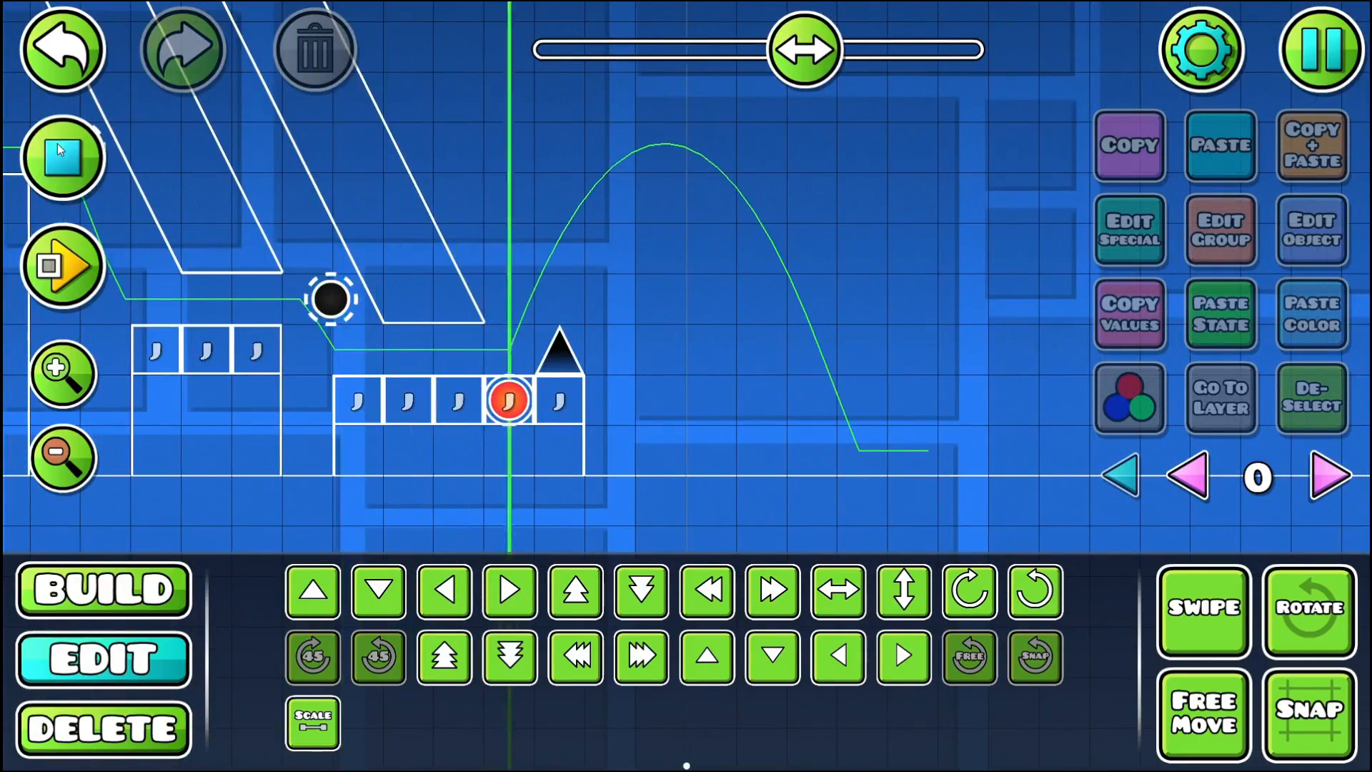
left_click(54, 162)
left_click(45, 268)
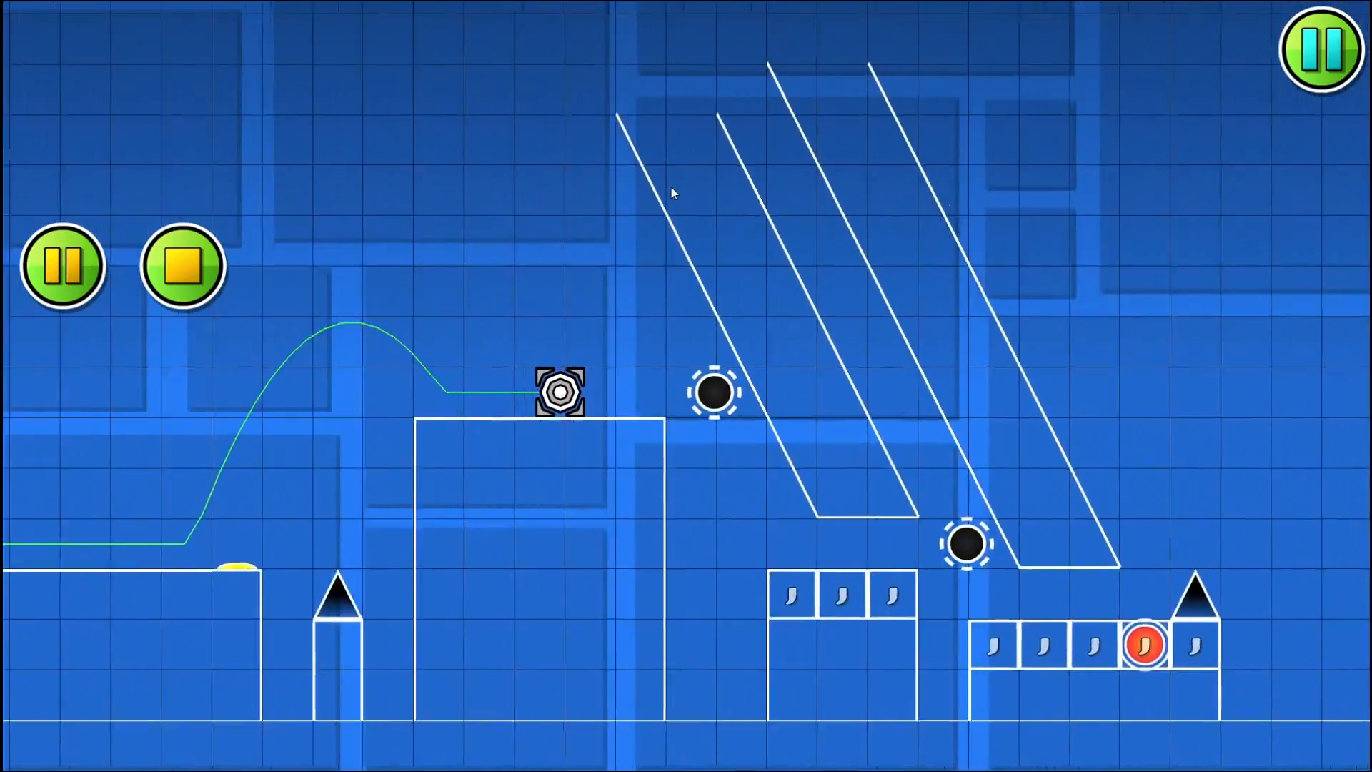
left_click(671, 188)
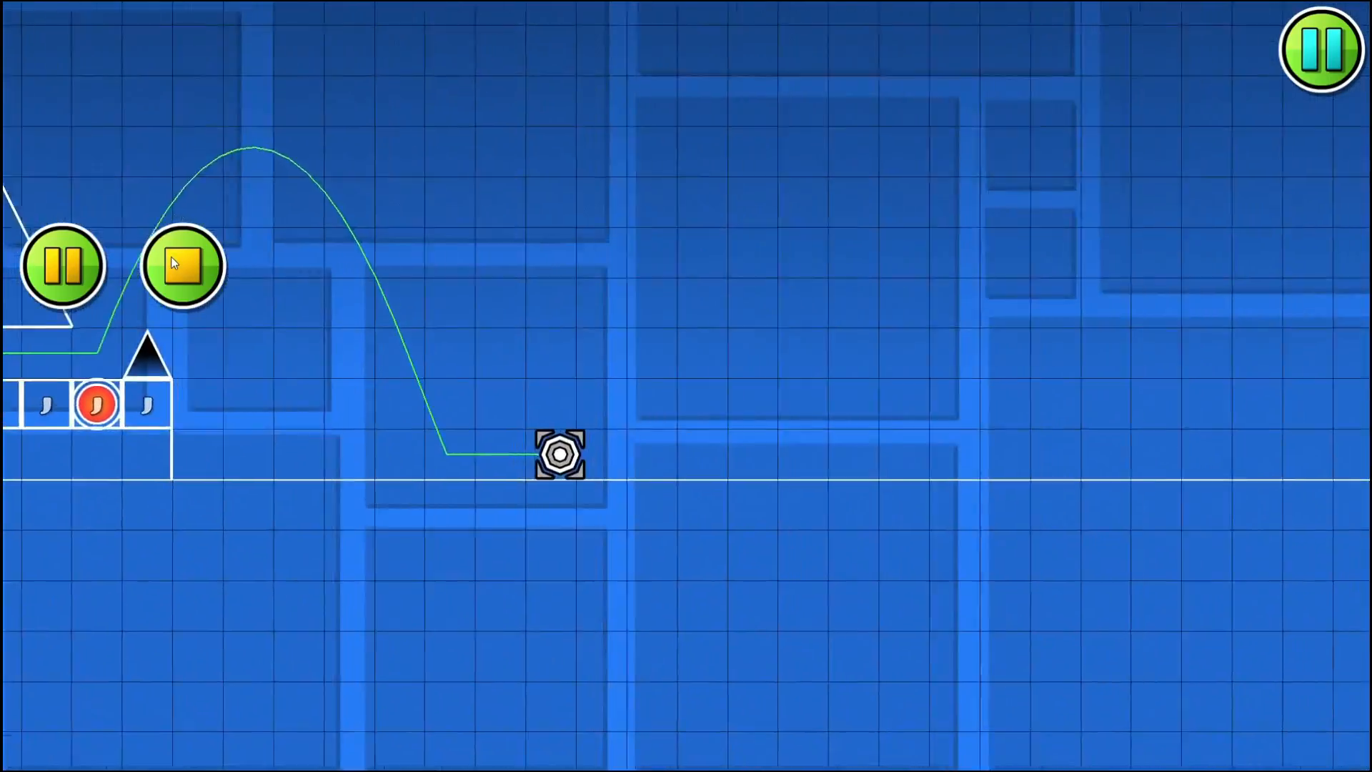
left_click(175, 260)
left_click(63, 160)
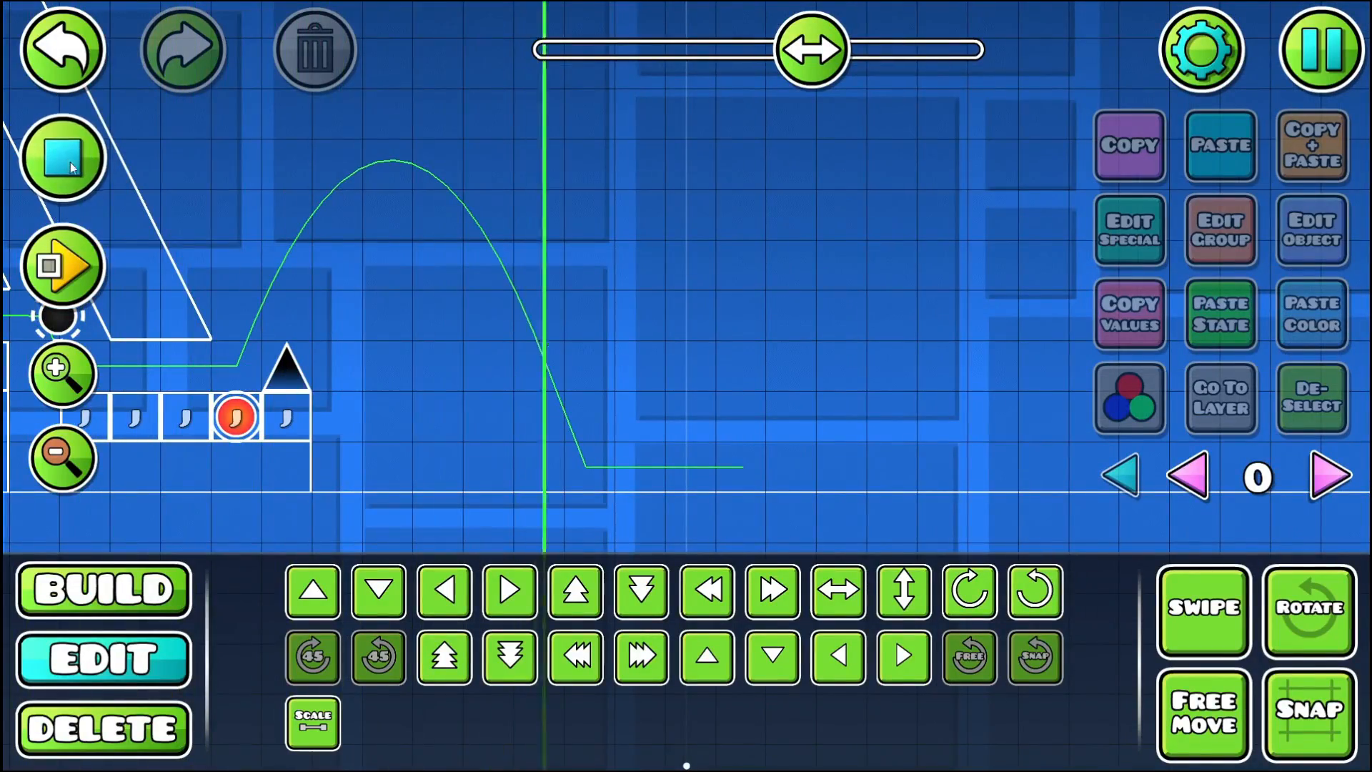
left_click(70, 162)
left_click(150, 597)
left_click(258, 652)
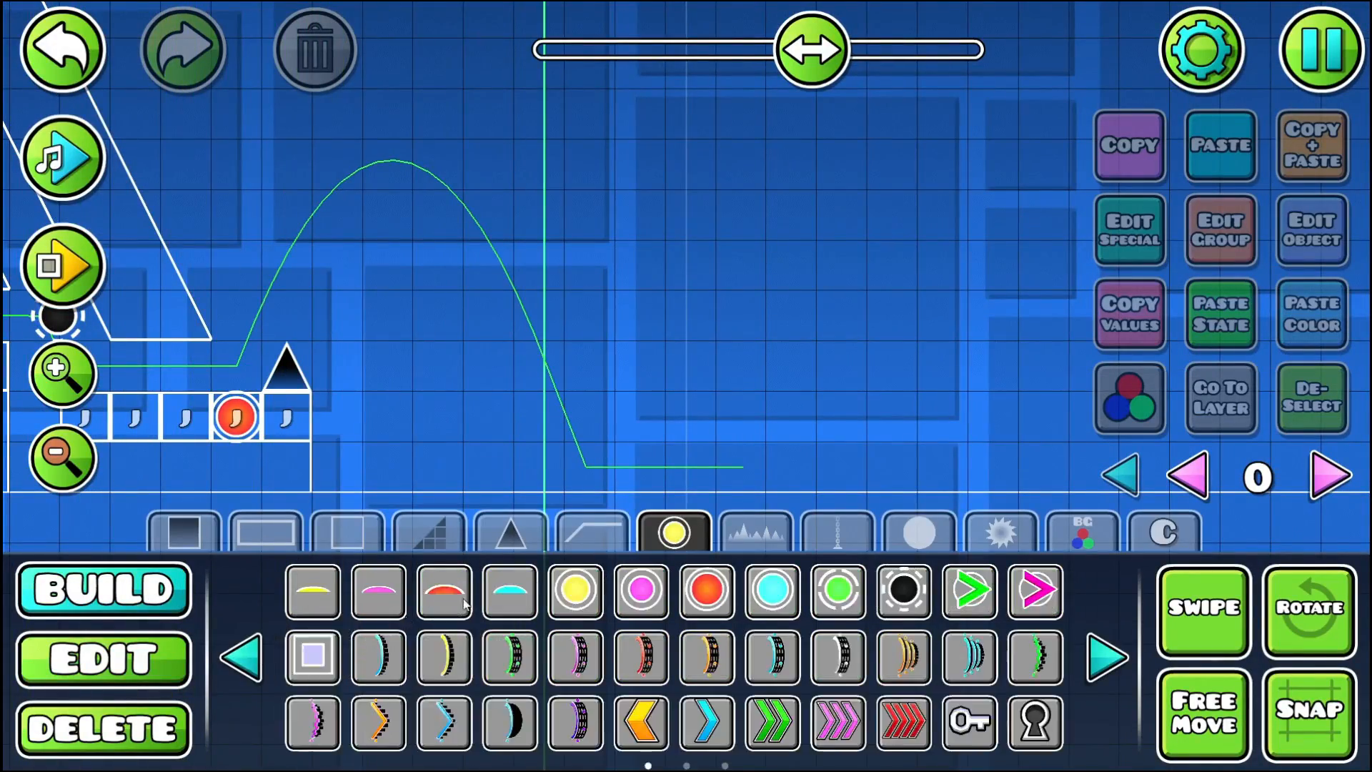
left_click(715, 608)
left_click(501, 366)
key("d")
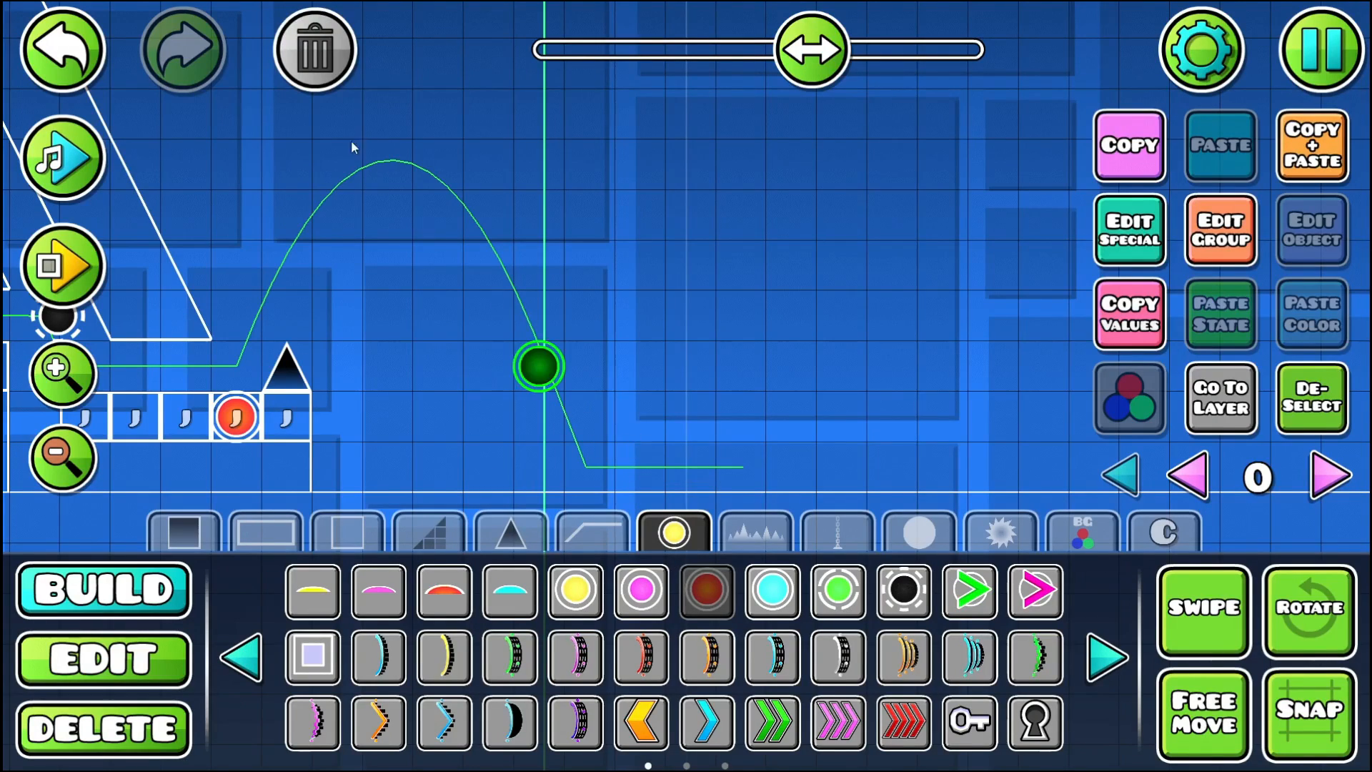
left_click(315, 54)
- Place a green dash orb on the falling path at the song marker and rotate it
left_click(969, 591)
left_click(543, 366)
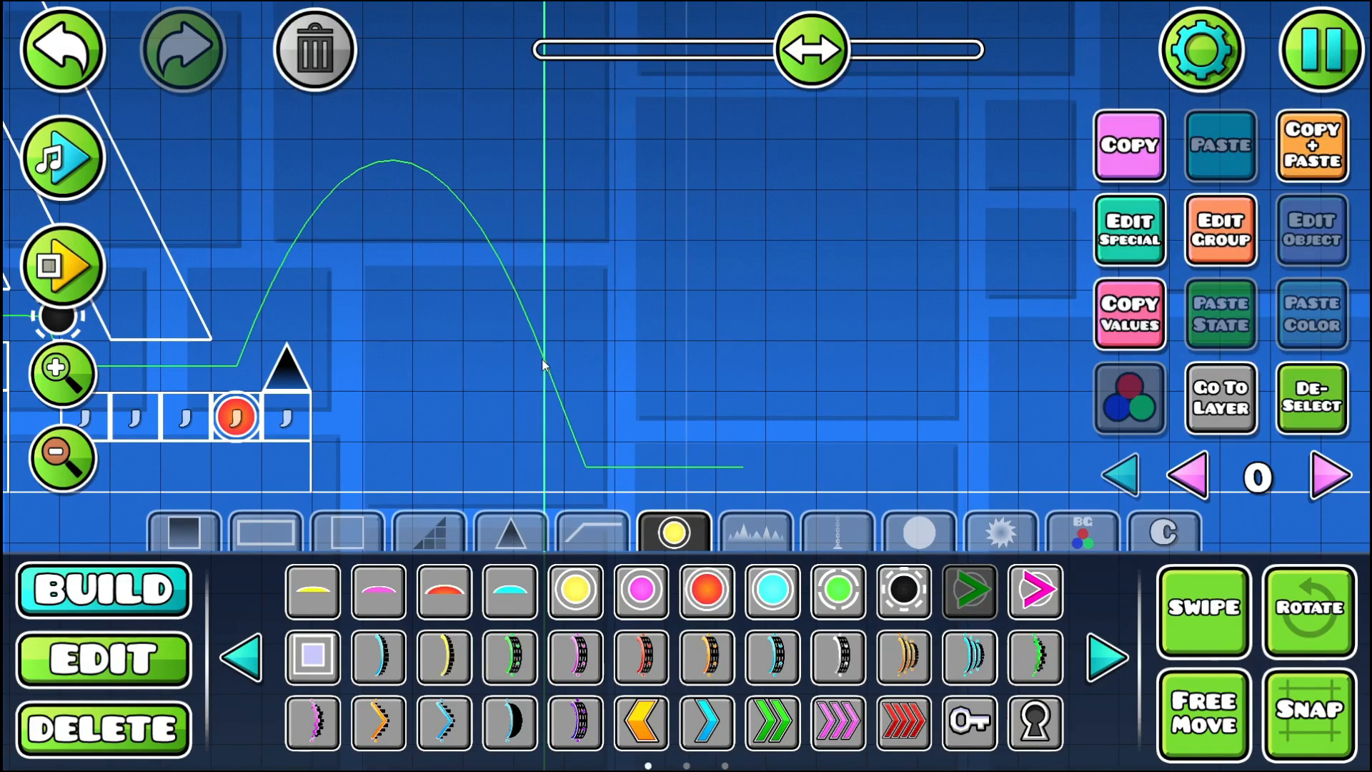
left_click(1310, 609)
left_click_drag(700, 428, 710, 406)
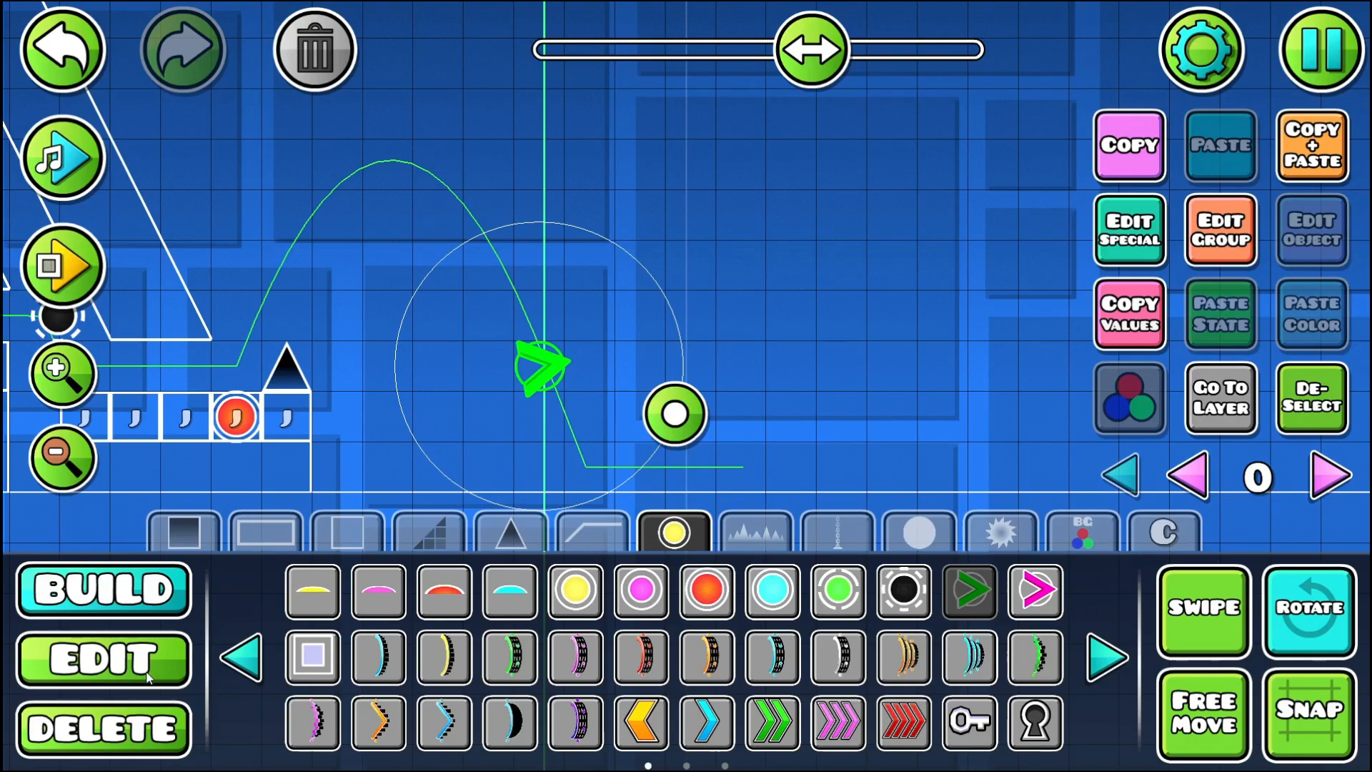
- Scale the green dash orb to 2.00 and tilt it further upward
left_click(104, 658)
left_click(313, 723)
left_click_drag(458, 295, 791, 317)
left_click_drag(680, 431, 685, 374)
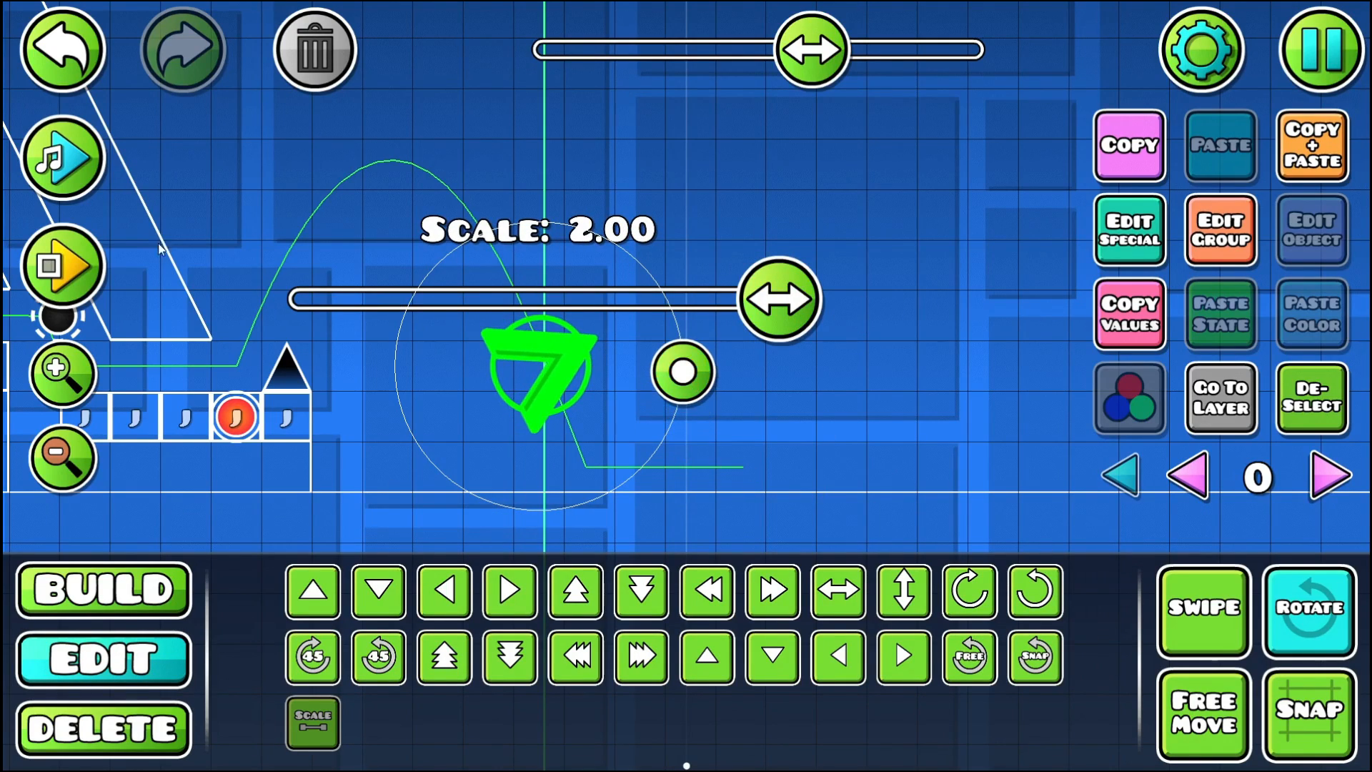
left_click(1305, 592)
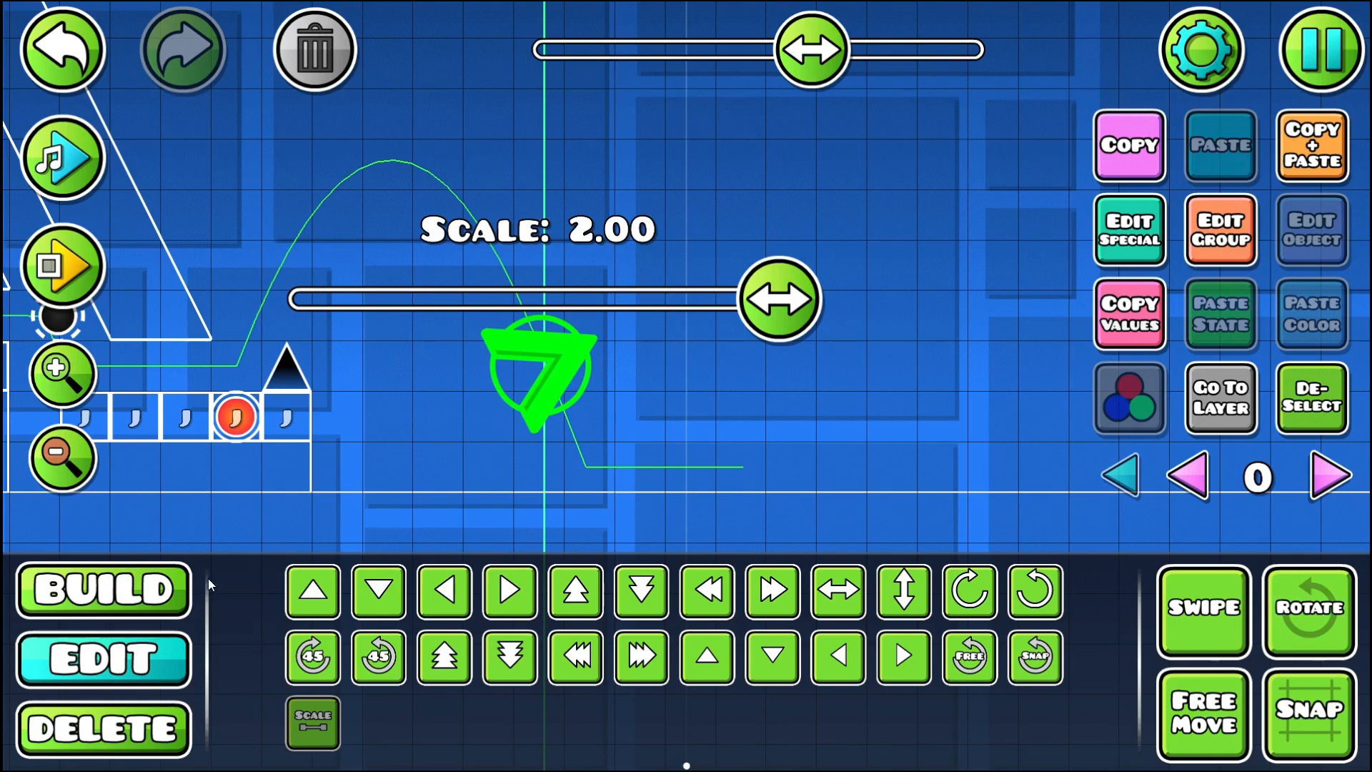
- Place a red speed portal above and before the dash orb, rotated diagonally downward along the falling path
left_click(103, 590)
left_click(1279, 417)
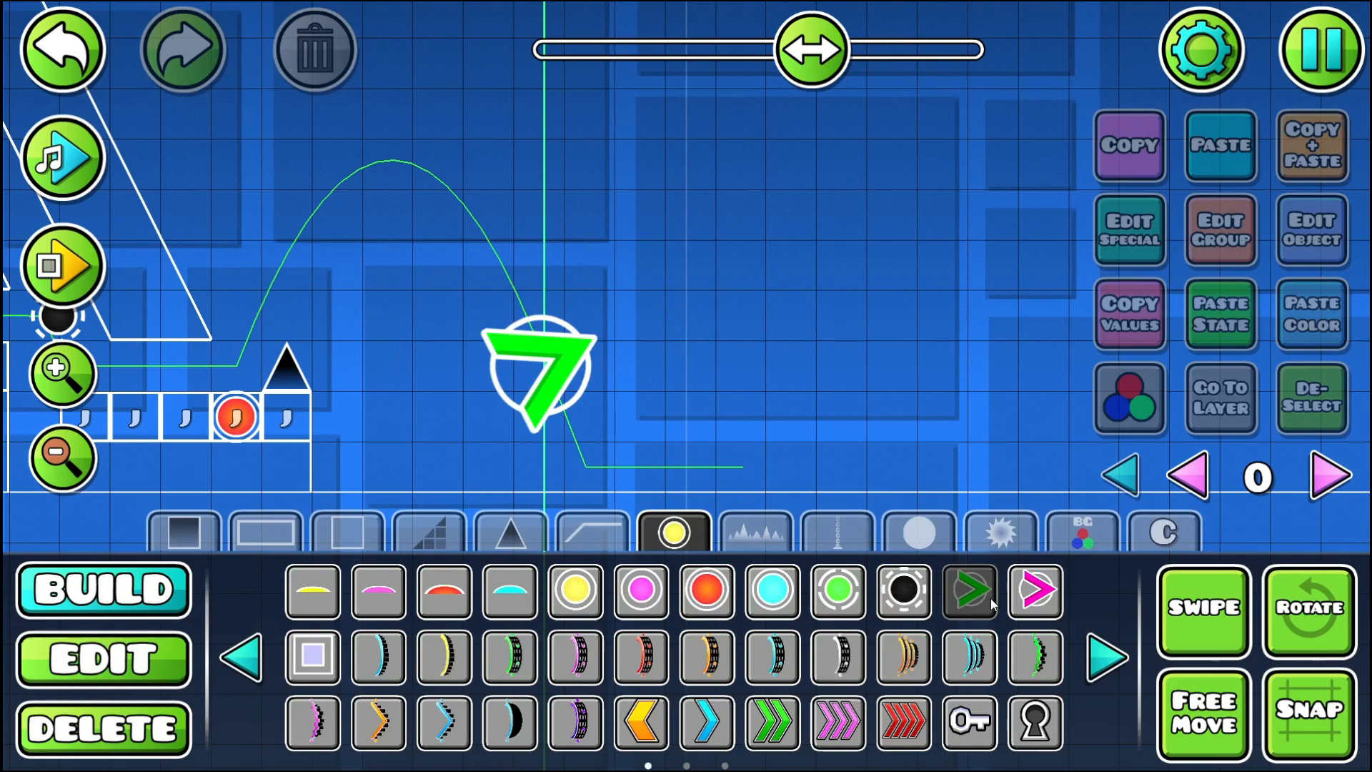
left_click(885, 739)
left_click(541, 319)
key("q")
key("q")
key("q")
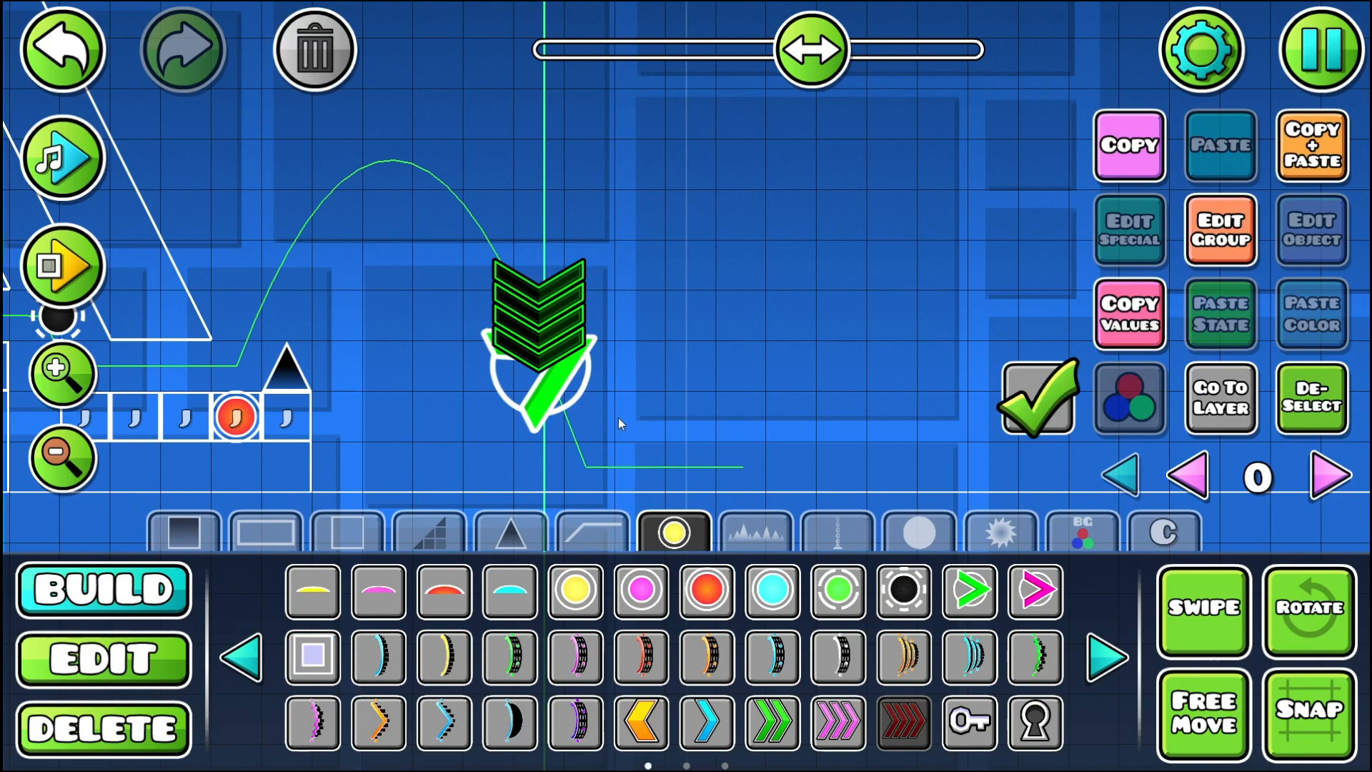
key("a")
key("w")
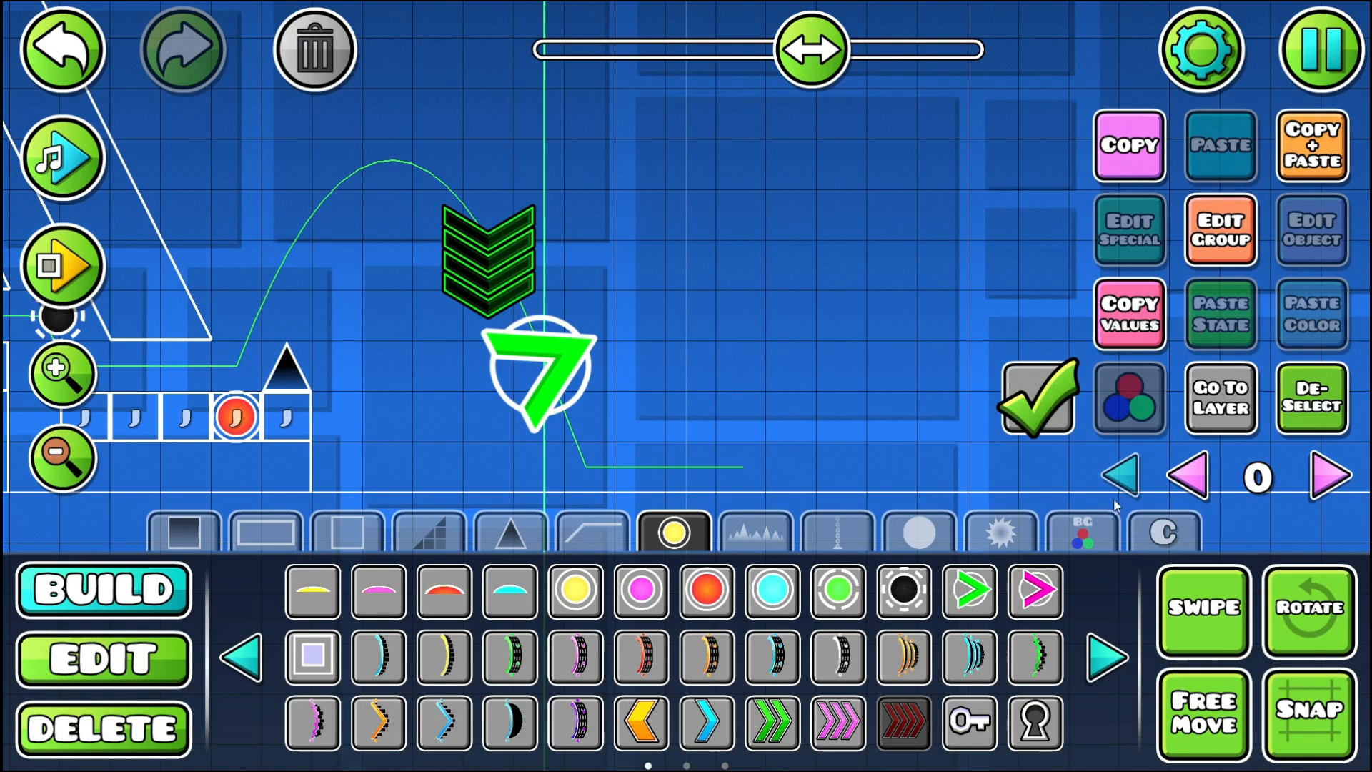
left_click(1271, 588)
left_click_drag(657, 232, 623, 137)
- Playtest the section from the Start Pos through the red speed portal and the green dash orb
left_click(63, 248)
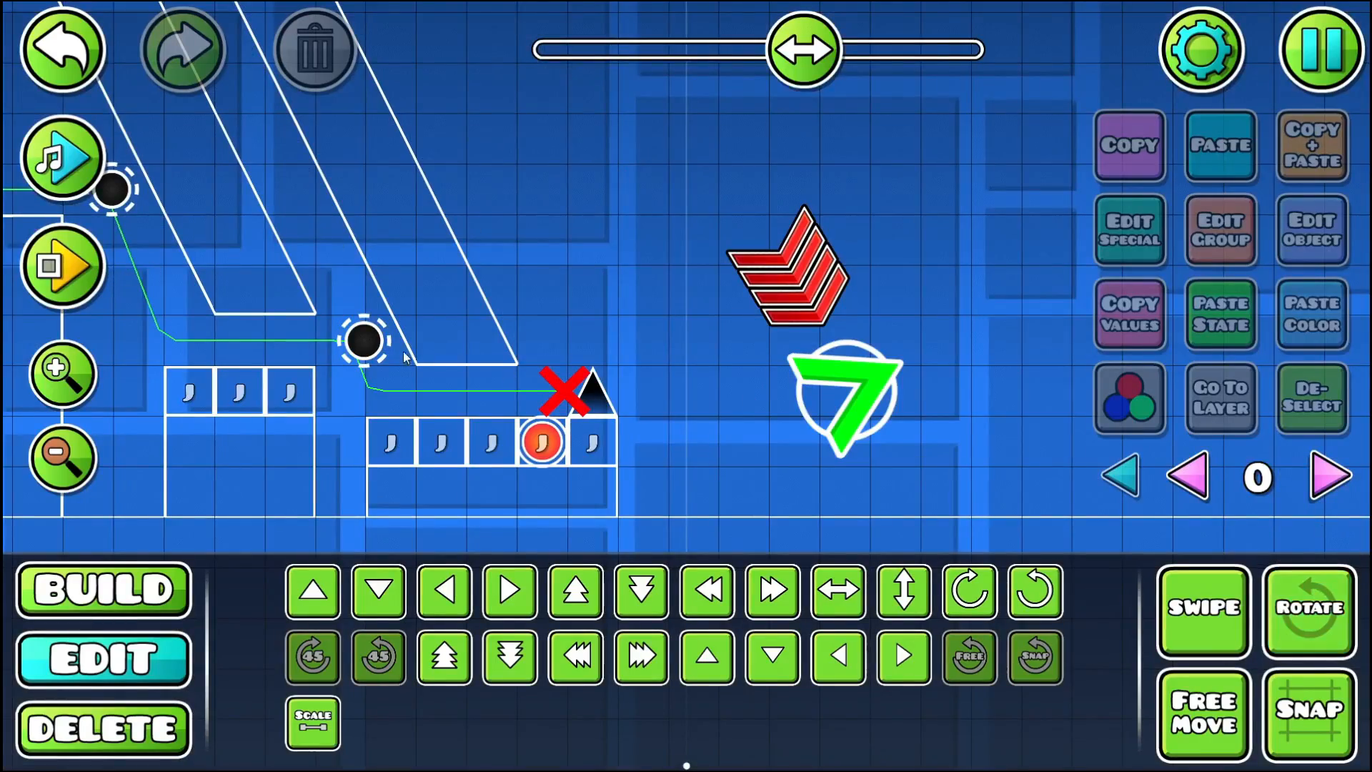
left_click(63, 265)
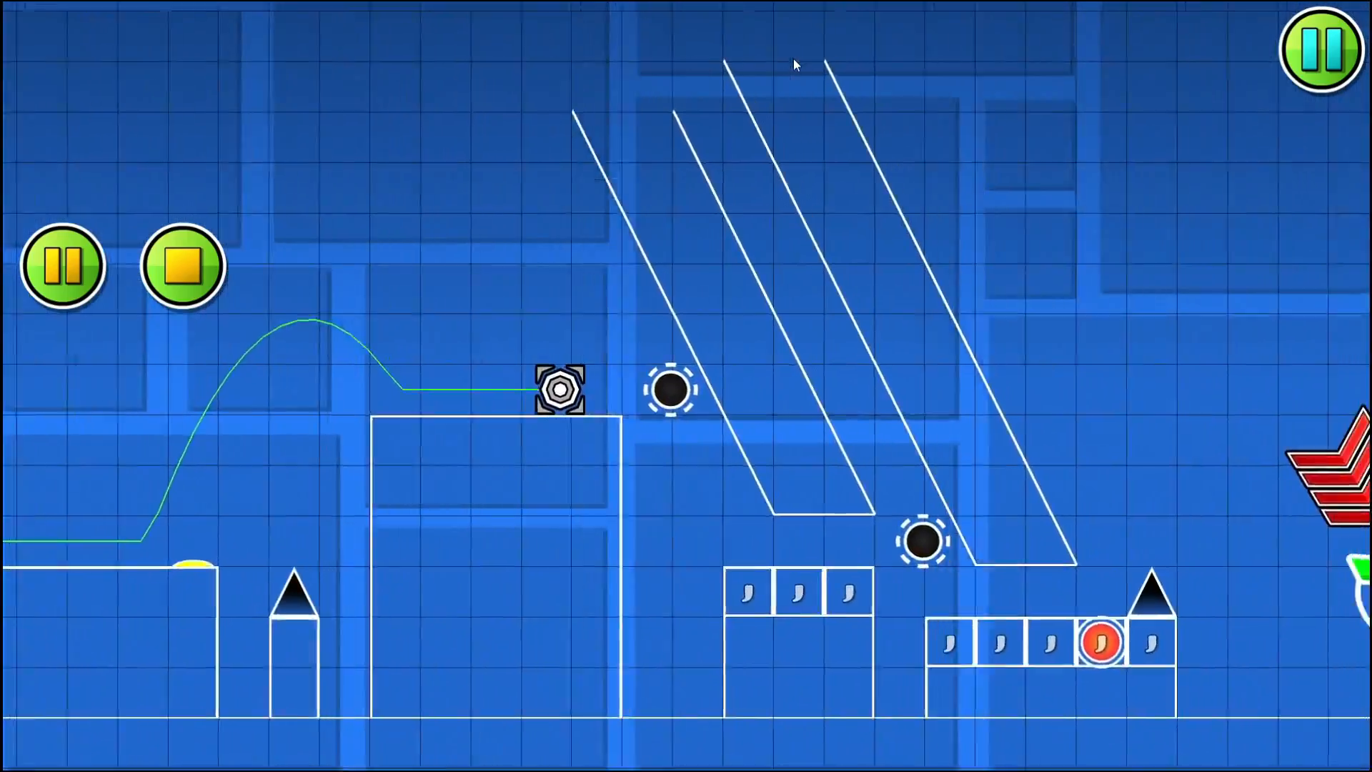
key("space")
key("space")
key("space")
key("space")
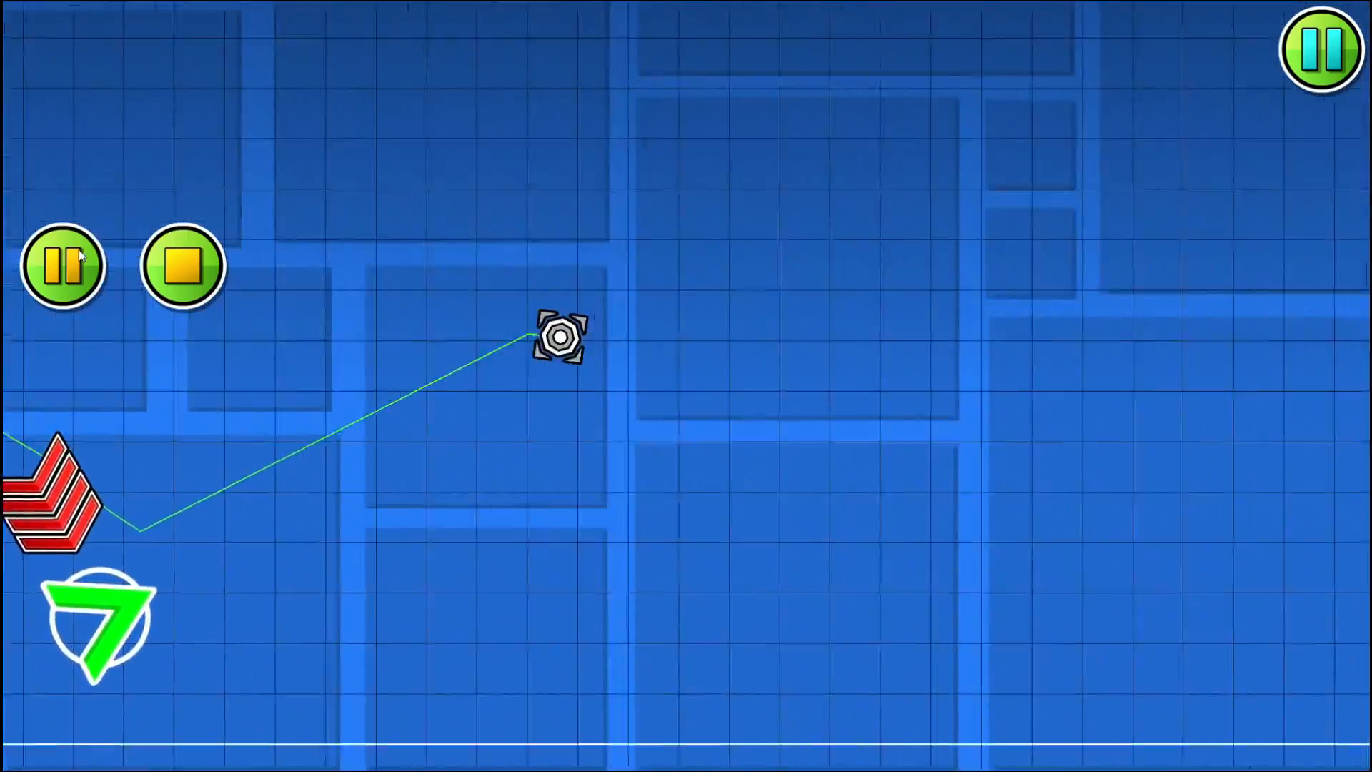
left_click(188, 275)
- Move the green dash orb up by one grid unit
left_click(257, 336)
key("w")
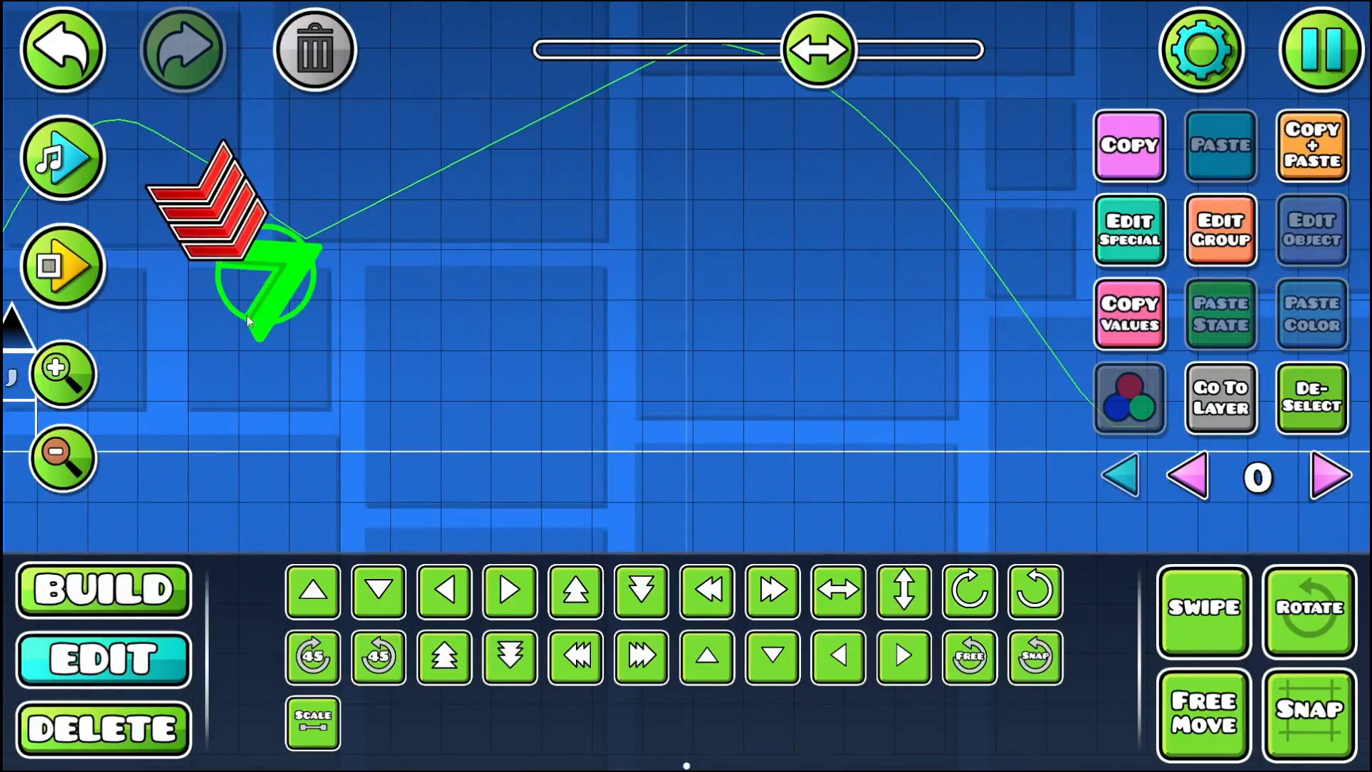
- Playtest the section from the Start Pos twice, up to the spike on the block after the red orb
left_click(98, 246)
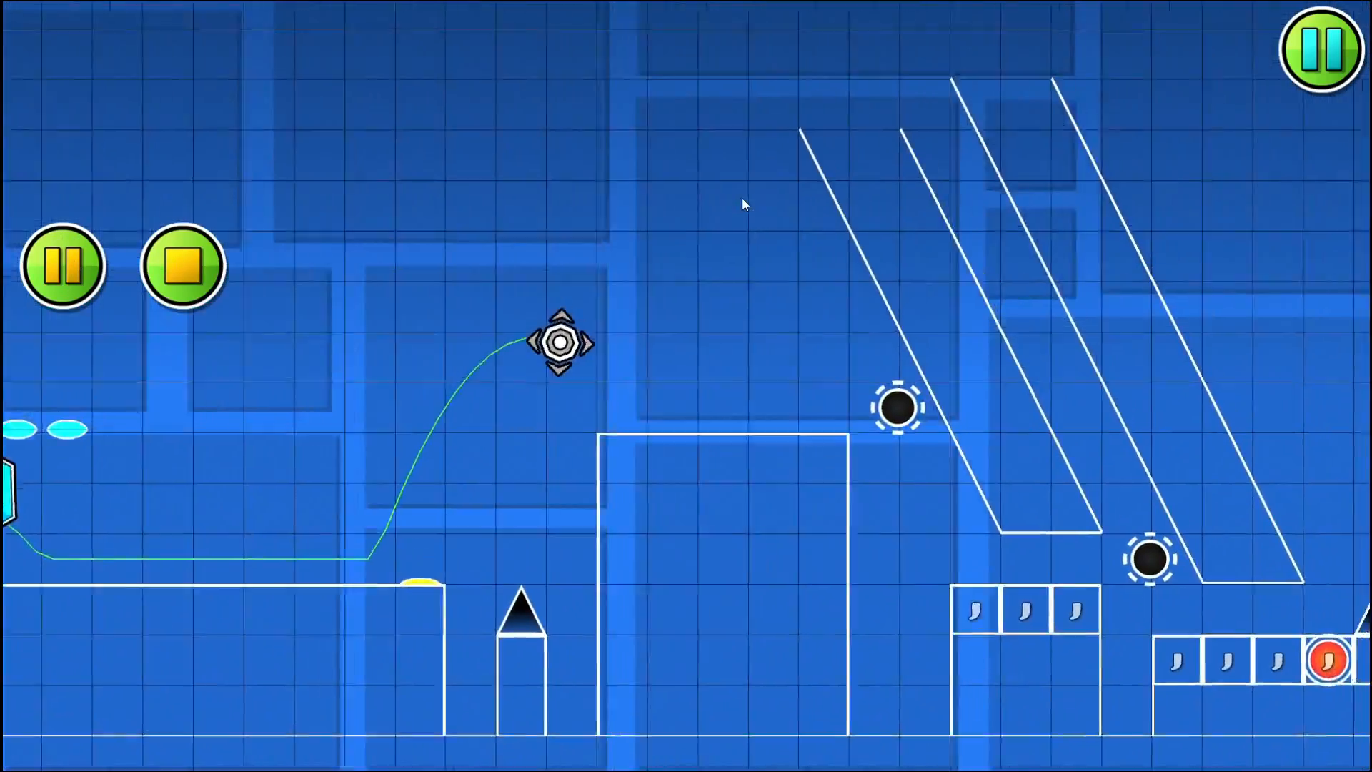
left_click(742, 199)
left_click(742, 198)
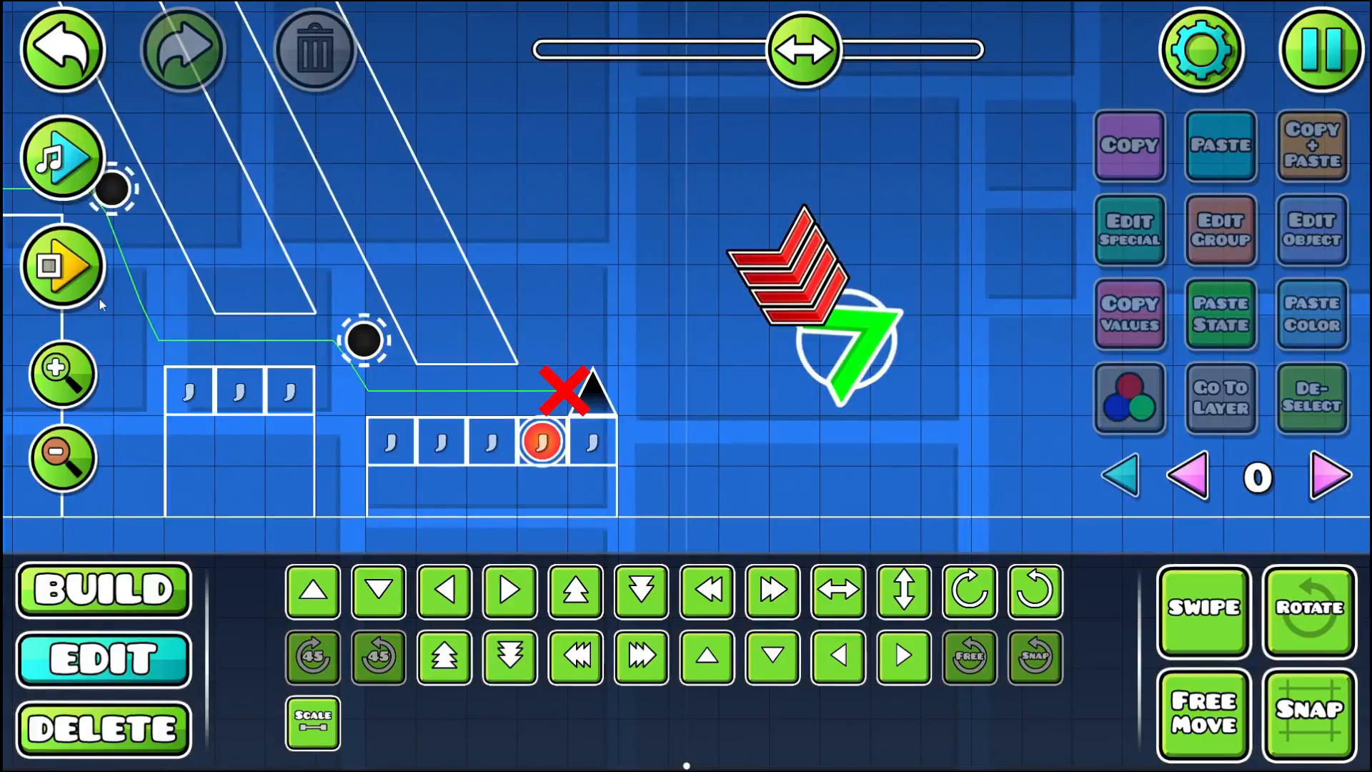
left_click(67, 273)
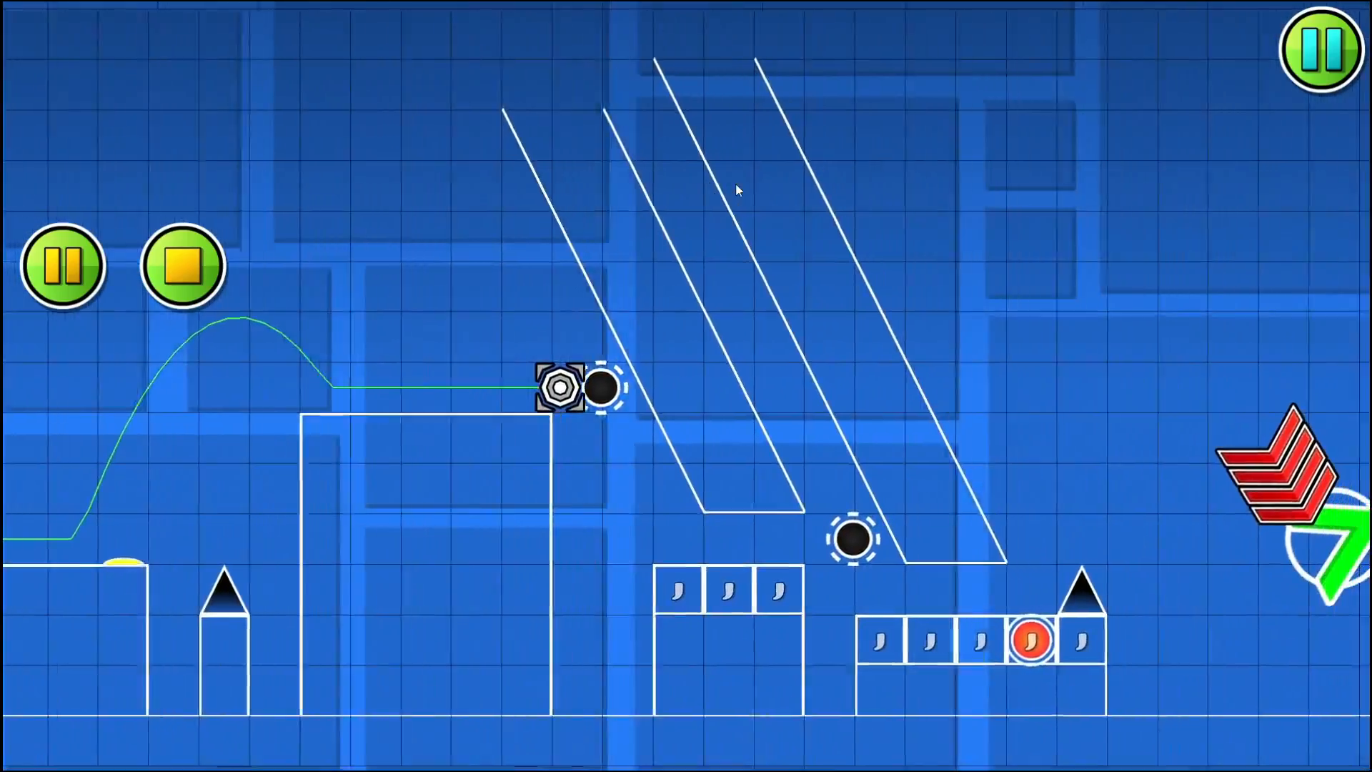
left_click(736, 186)
left_click(63, 266)
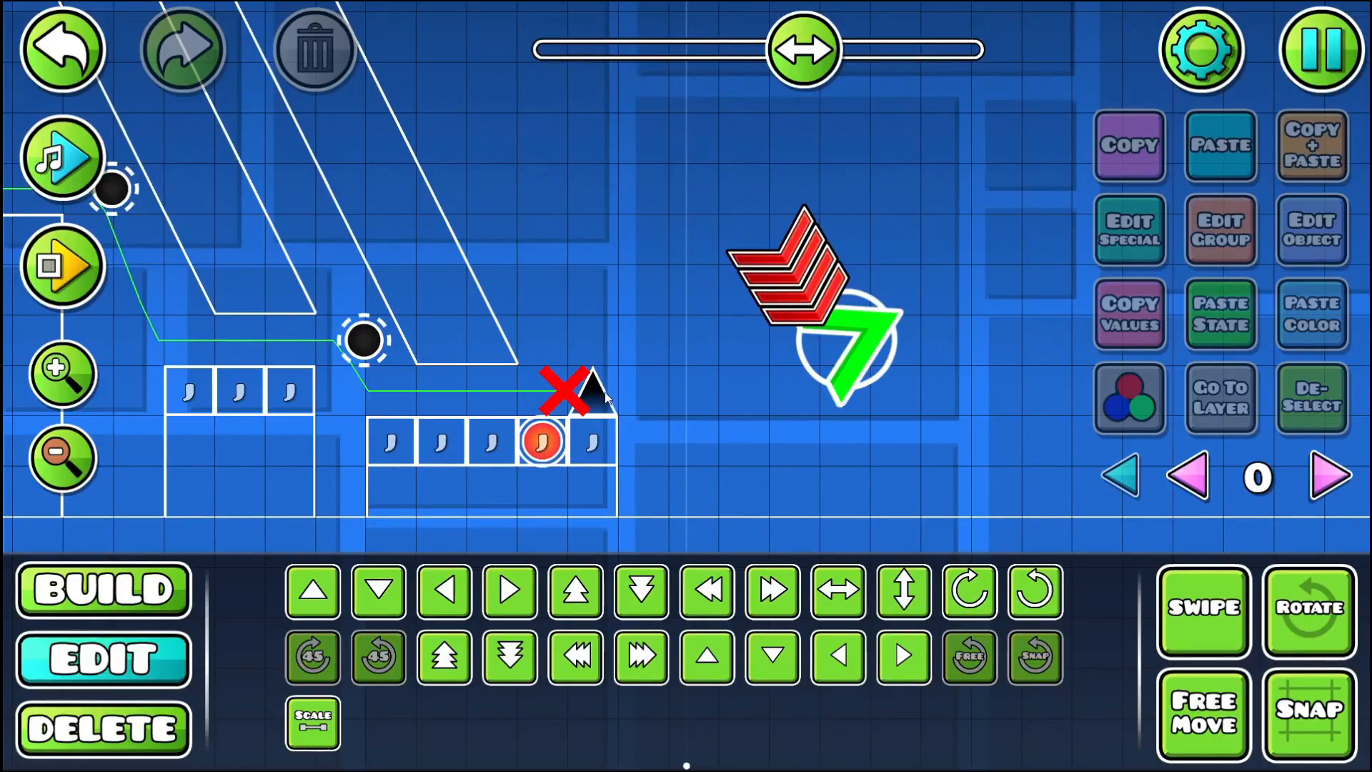
- Replace the spike on the block after the red orb with a smaller spike and nudge it slightly right
left_click(606, 398)
key("Delete")
left_click(166, 602)
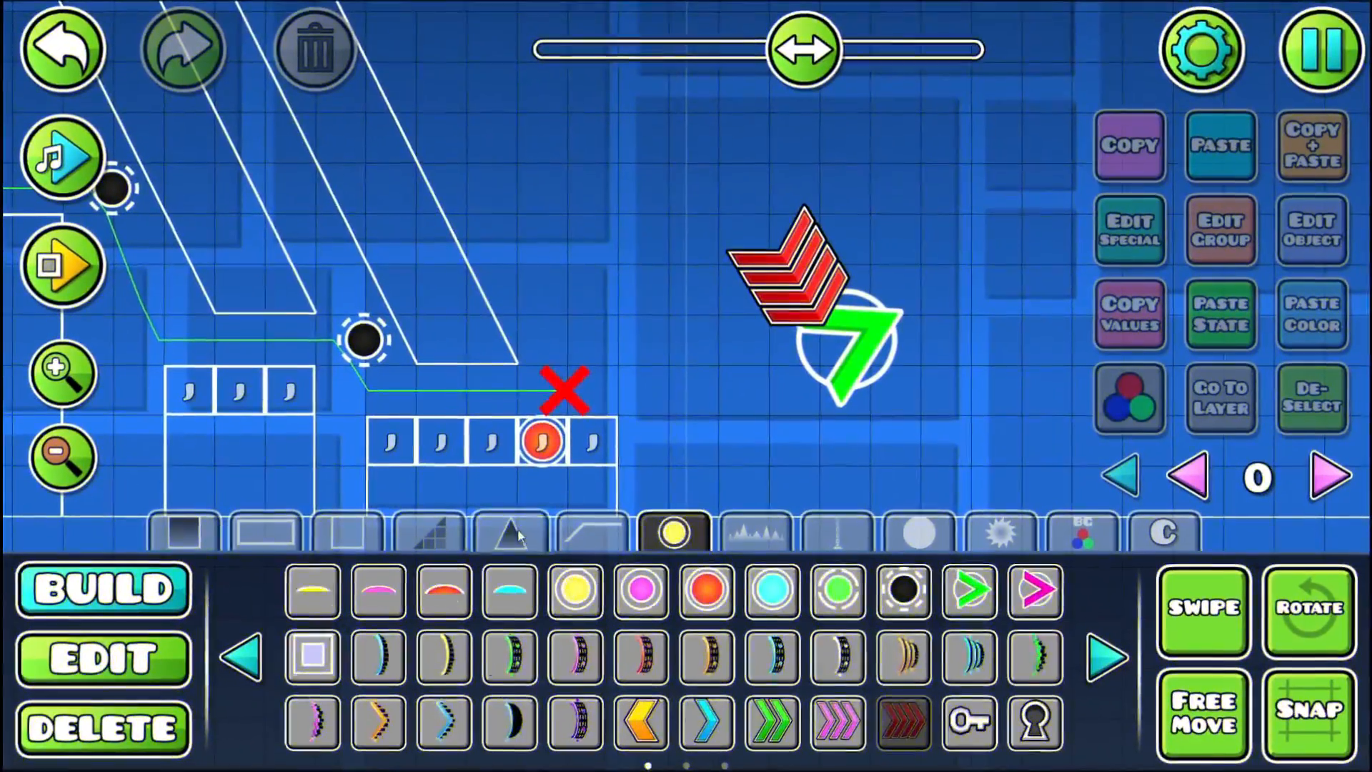
left_click(498, 537)
left_click(582, 407)
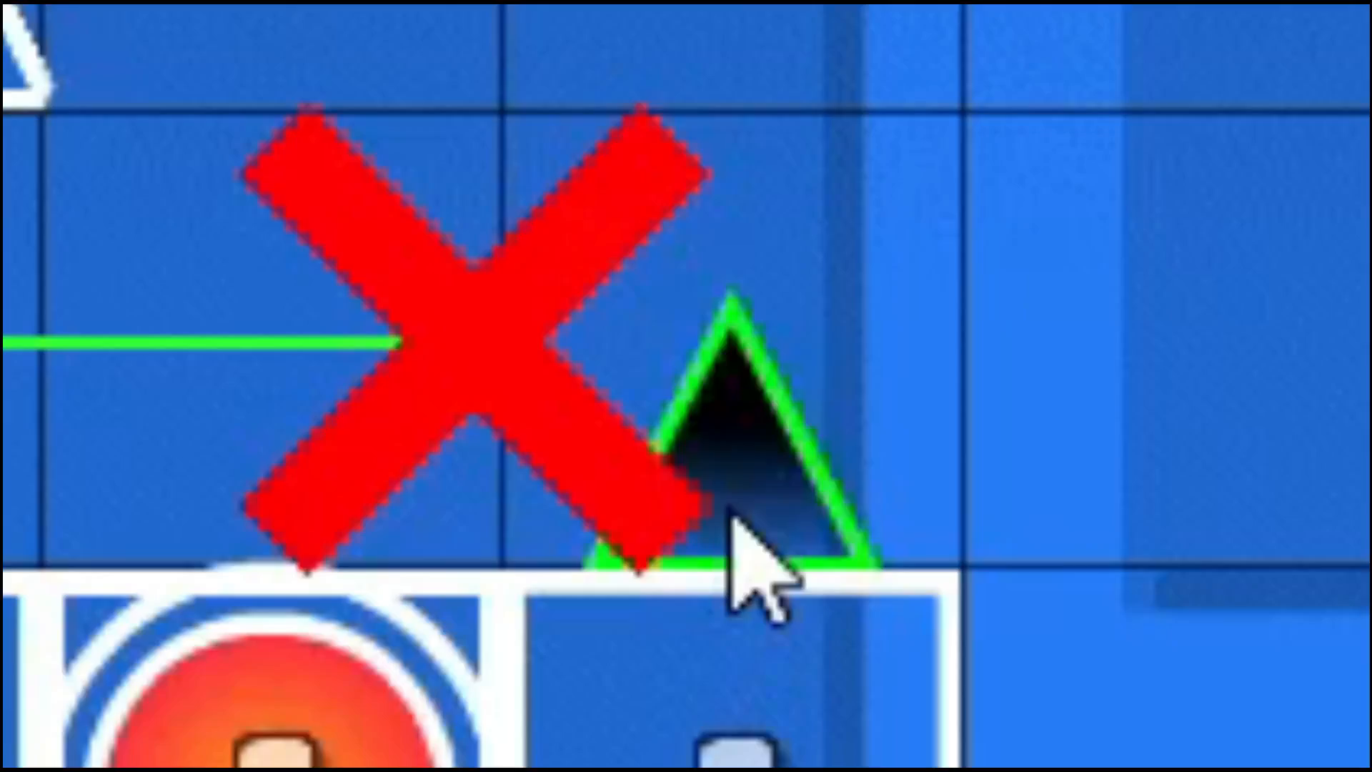
key("shift+d")
key("shift+d")
key("shift+d")
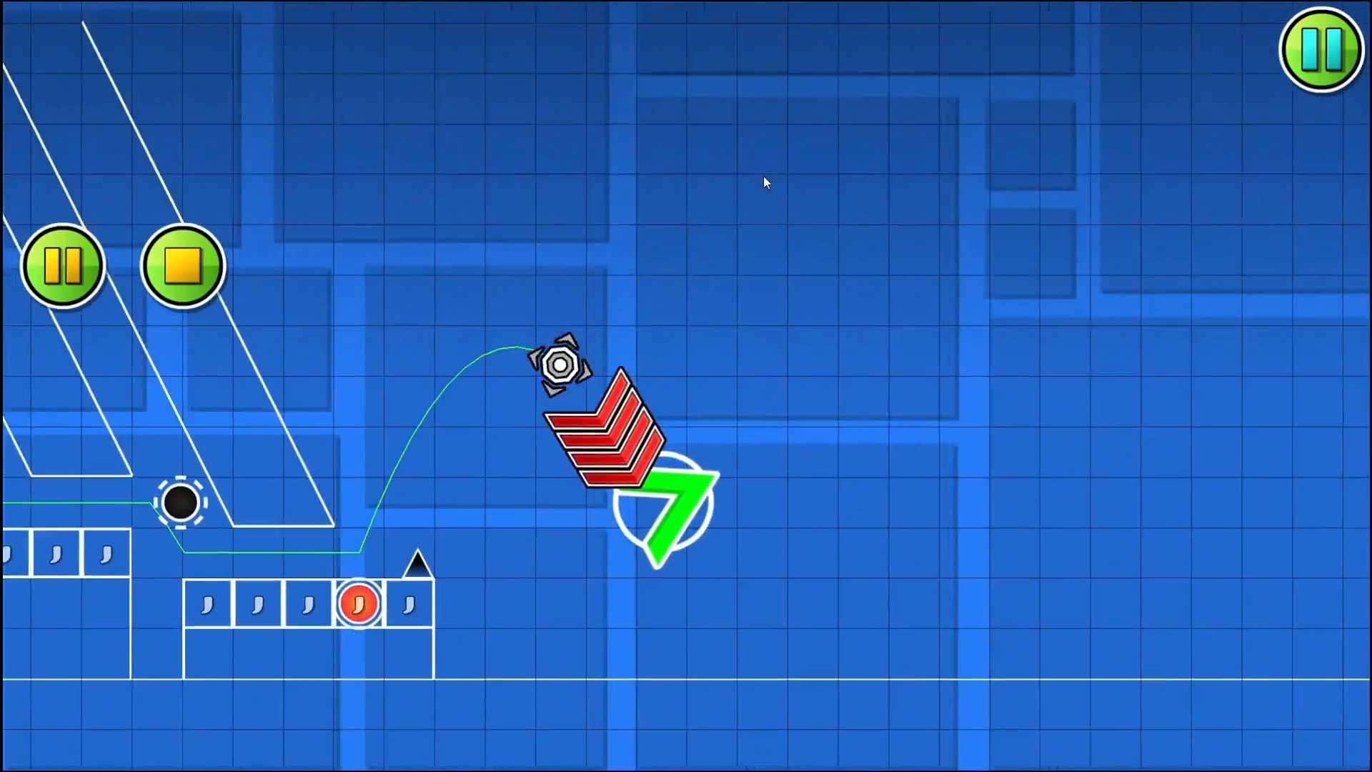
- Playtest through the green dash orb, and play the song to find the beat on the falling path after it
left_click(187, 270)
left_click_drag(346, 257, 822, 388)
left_click(51, 163)
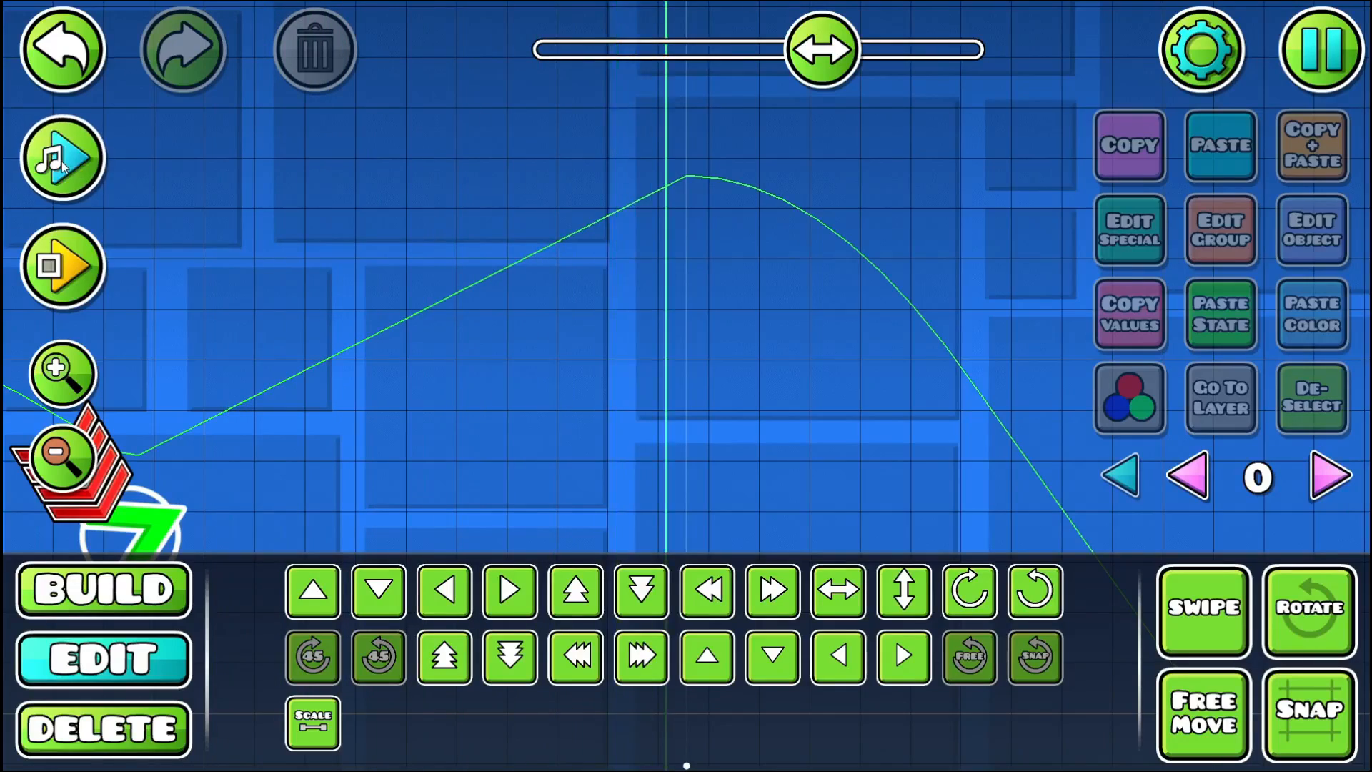
left_click_drag(300, 298, 182, 470)
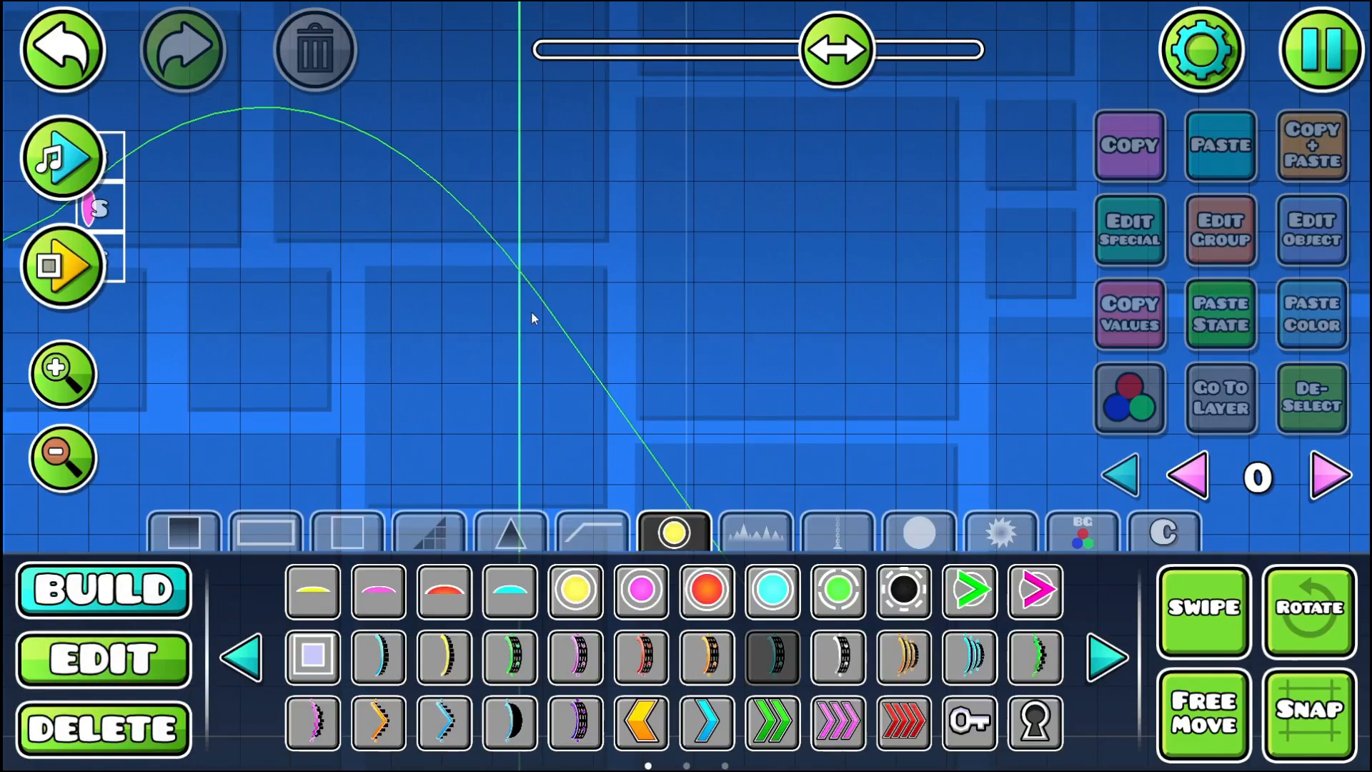
- Place a wave portal on the falling path at the song's beat line and rotate it 45 degrees clockwise
left_click(525, 265)
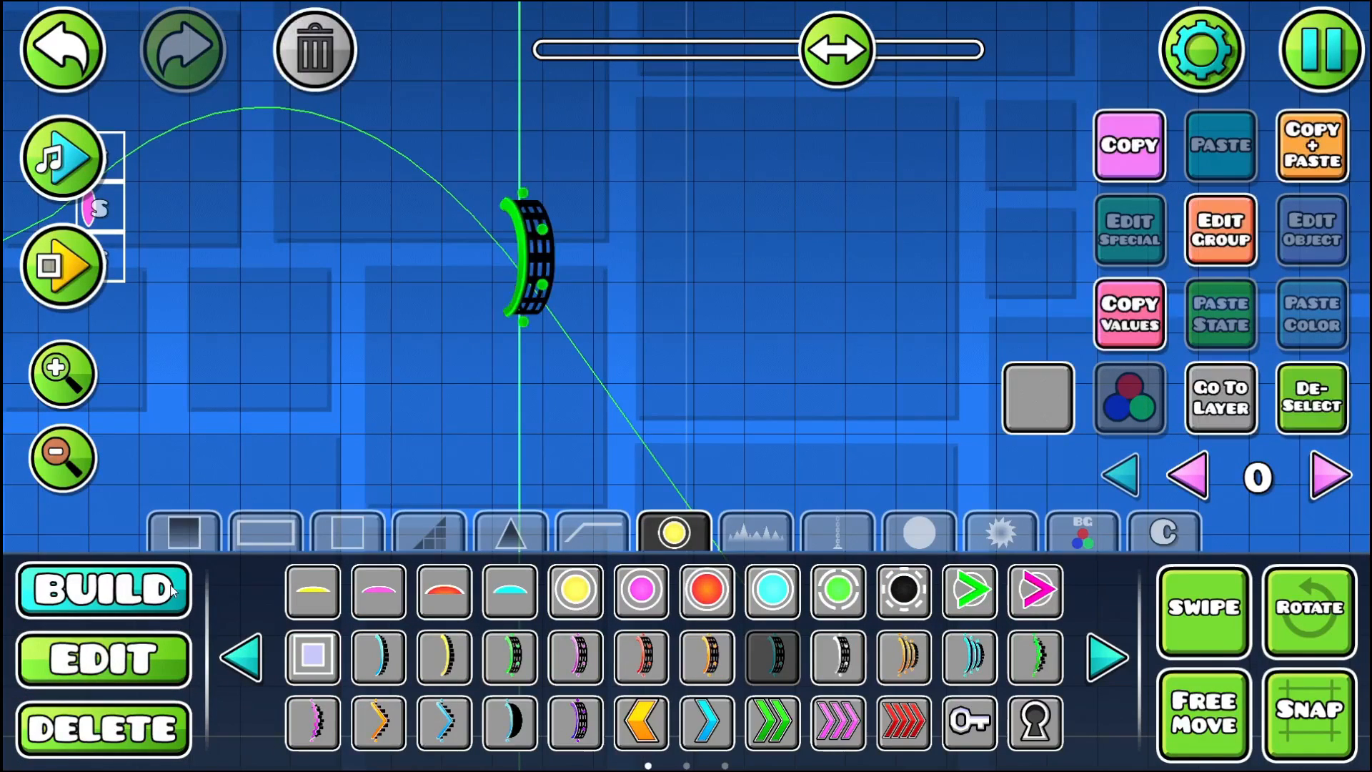
left_click(125, 645)
left_click(318, 661)
left_click(1322, 400)
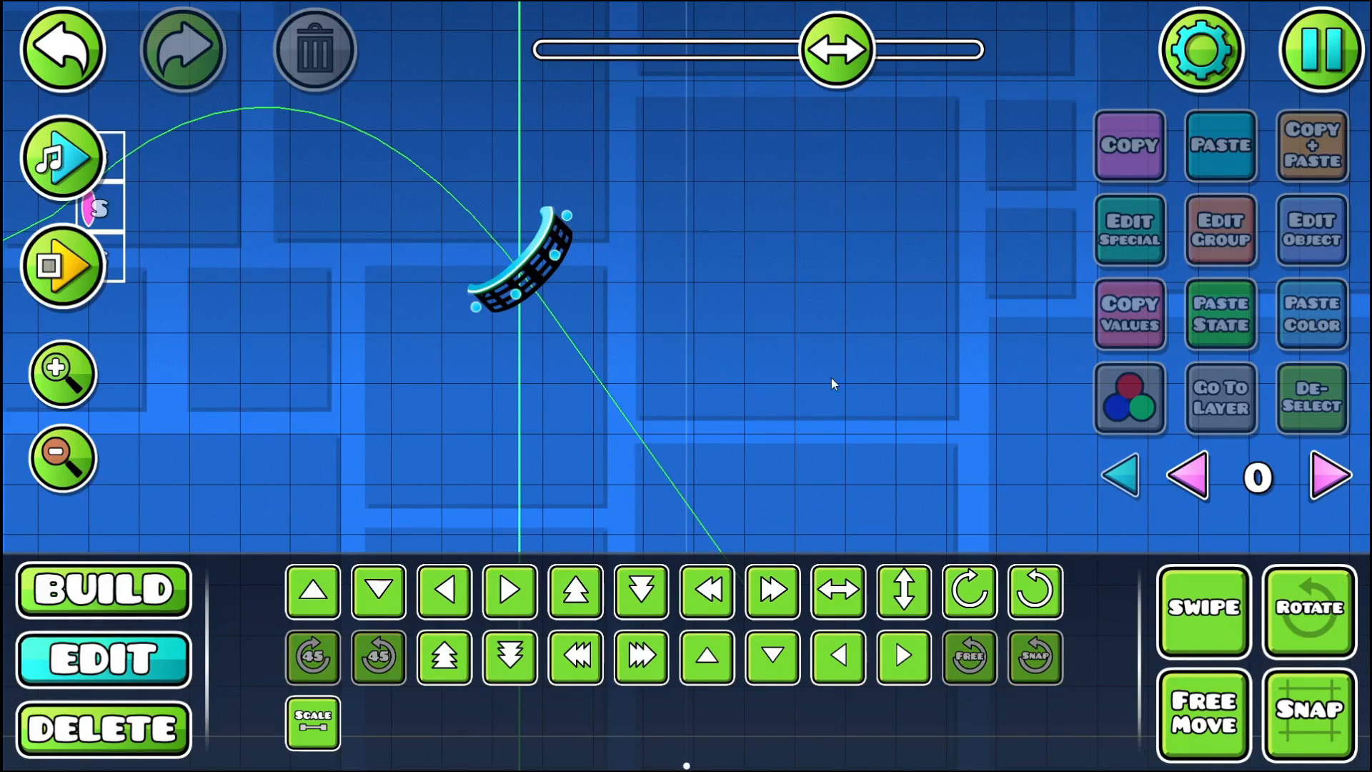
left_click(479, 288)
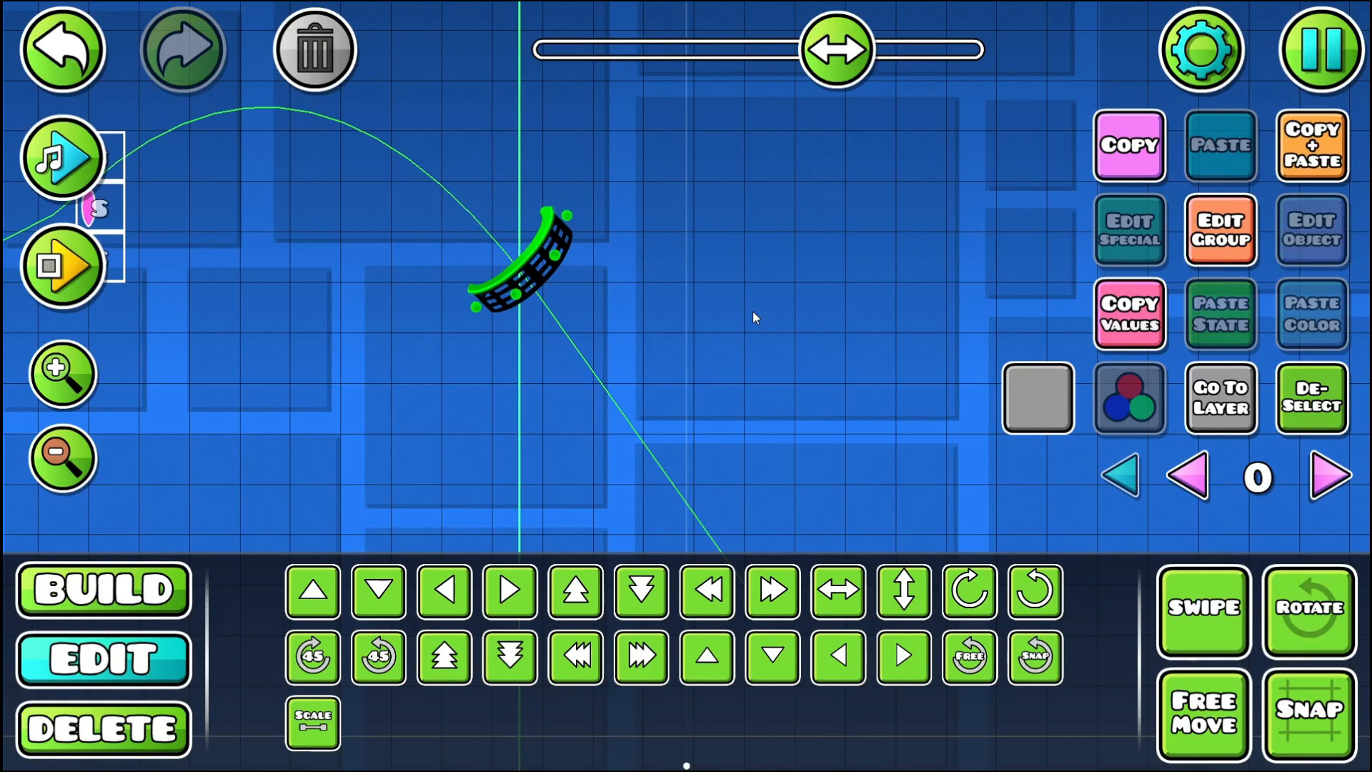
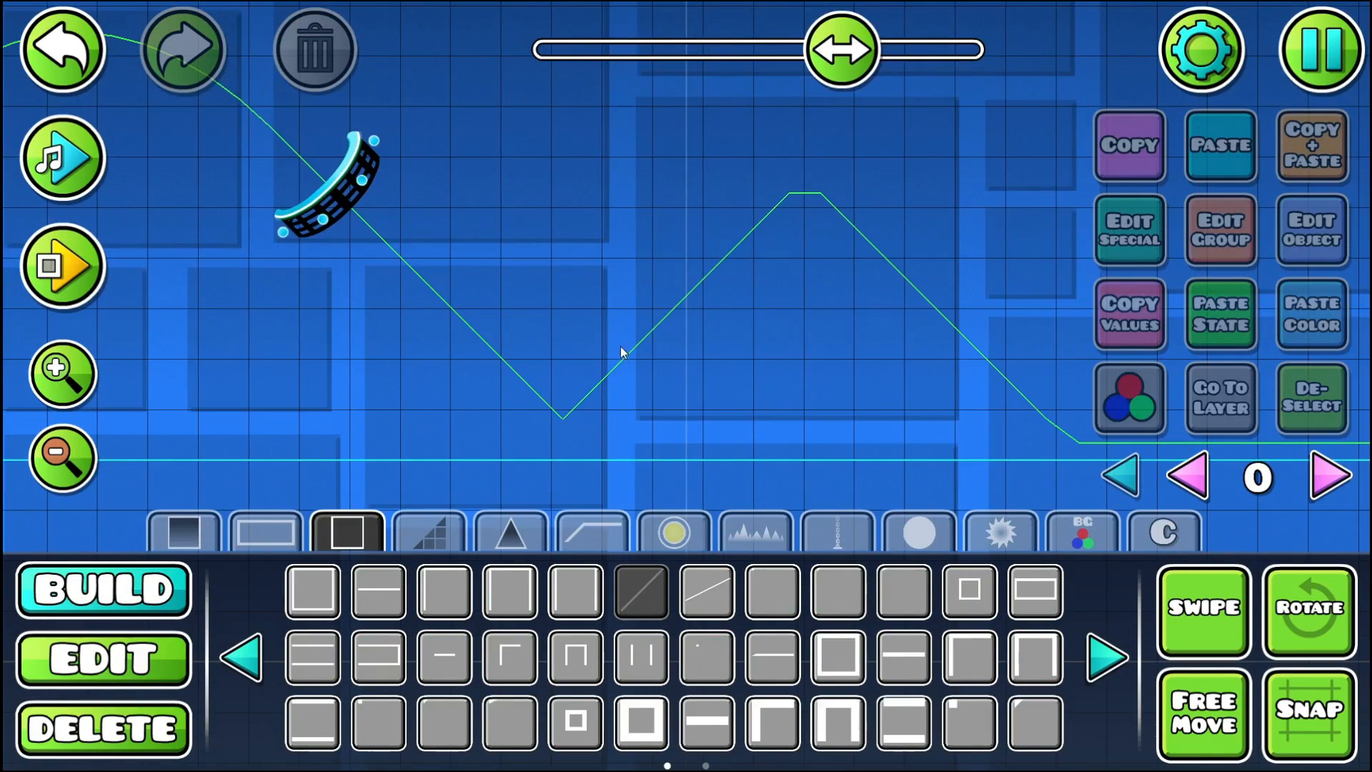
- Build a rising 45-degree outline slope from the ground after the wave portal
left_click(602, 424)
left_click_drag(673, 354, 468, 412)
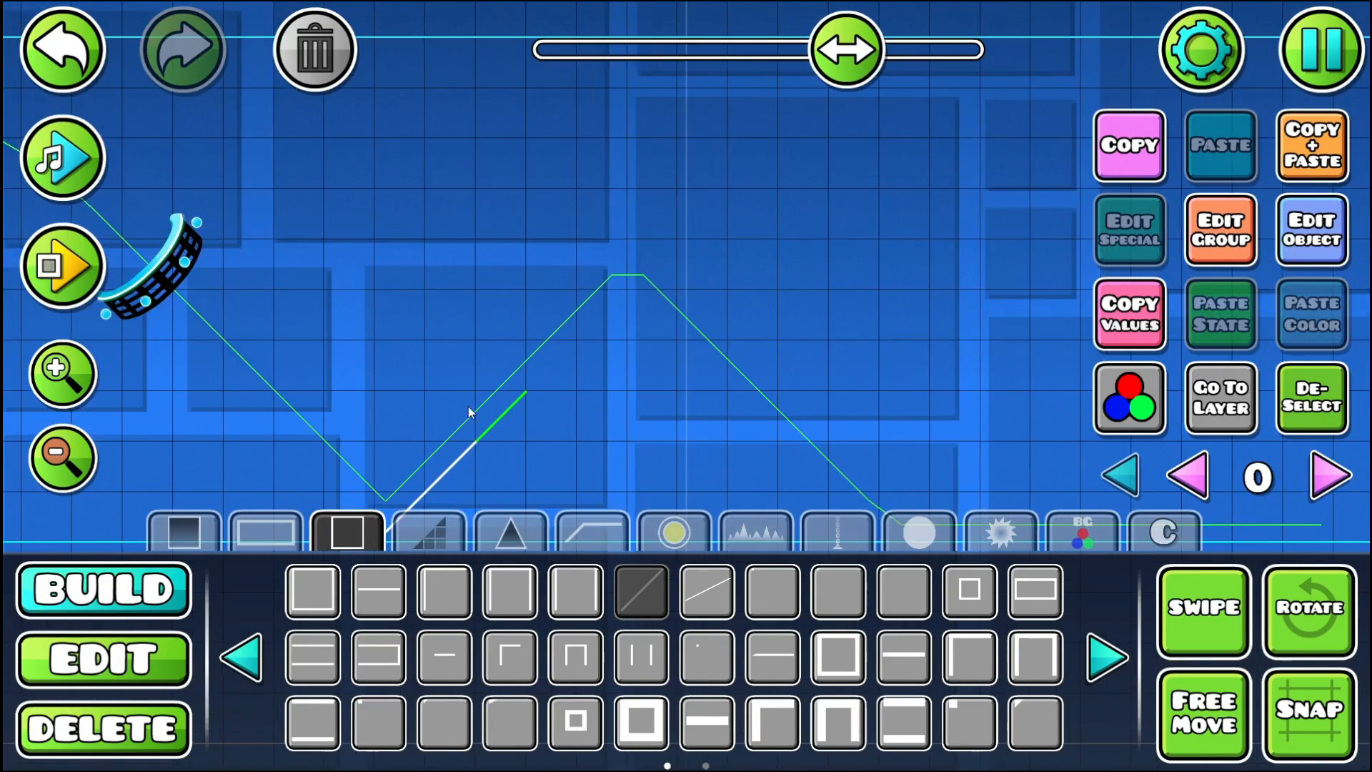
left_click(645, 279)
left_click_drag(597, 292, 510, 310)
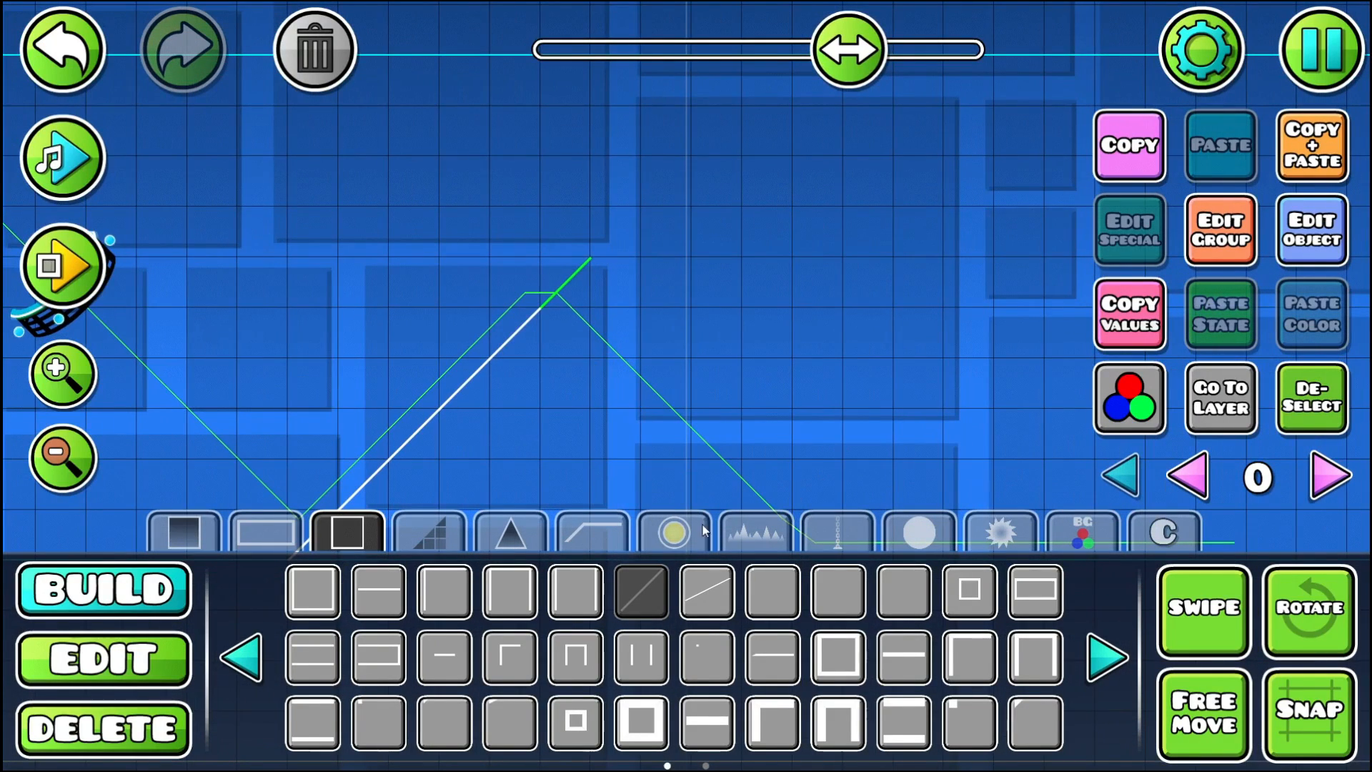
- Continue the line from the peak with steep outline slopes descending to the ground
left_click(707, 592)
left_click_drag(638, 286, 585, 202)
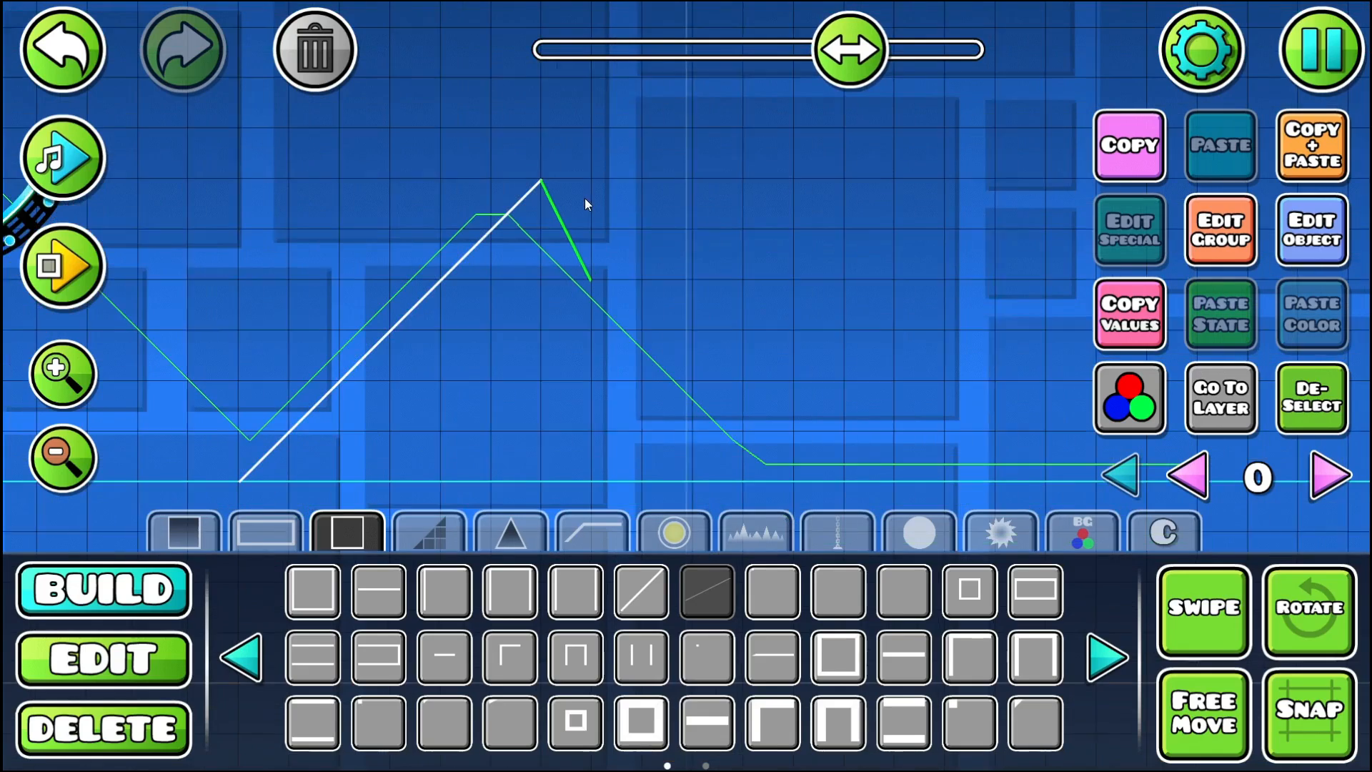
left_click(650, 391)
left_click_drag(616, 324, 598, 368)
left_click(634, 145)
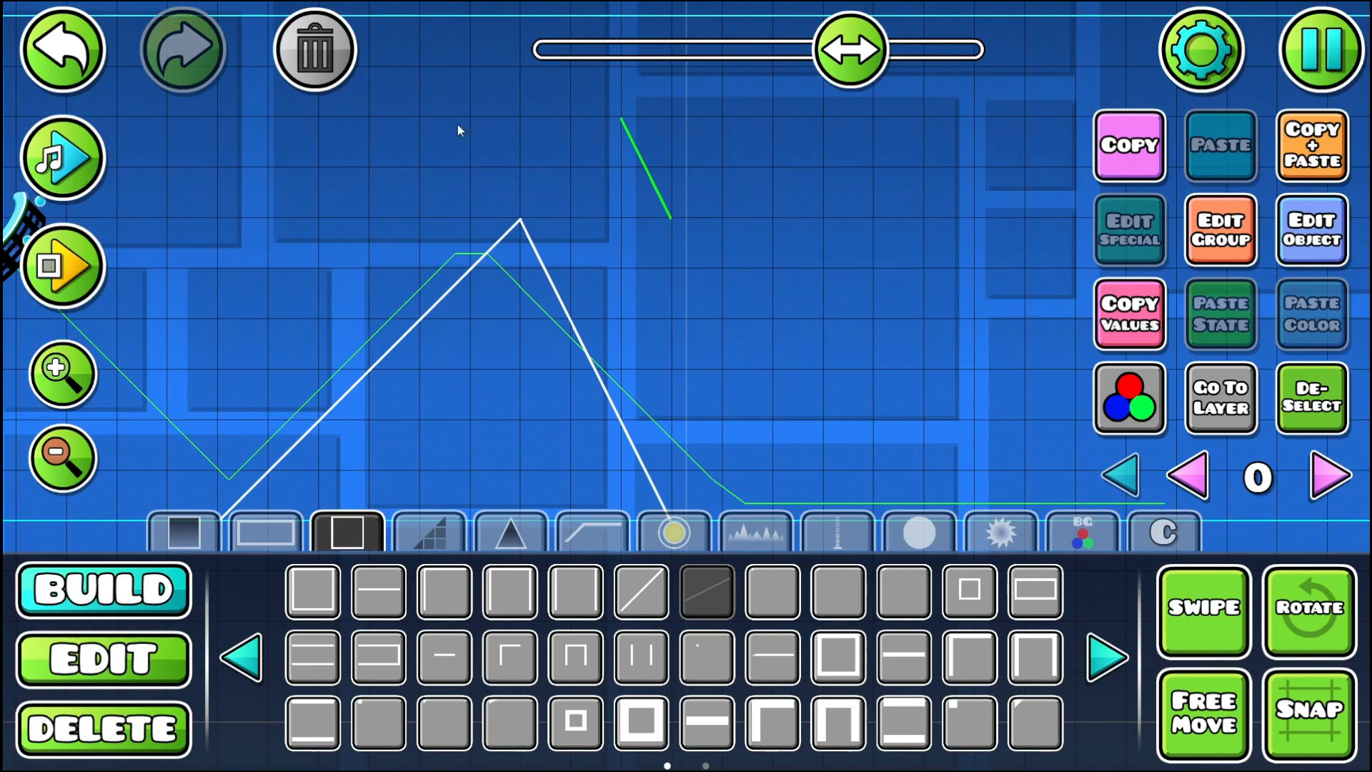
left_click(336, 61)
left_click(613, 144)
left_click(336, 59)
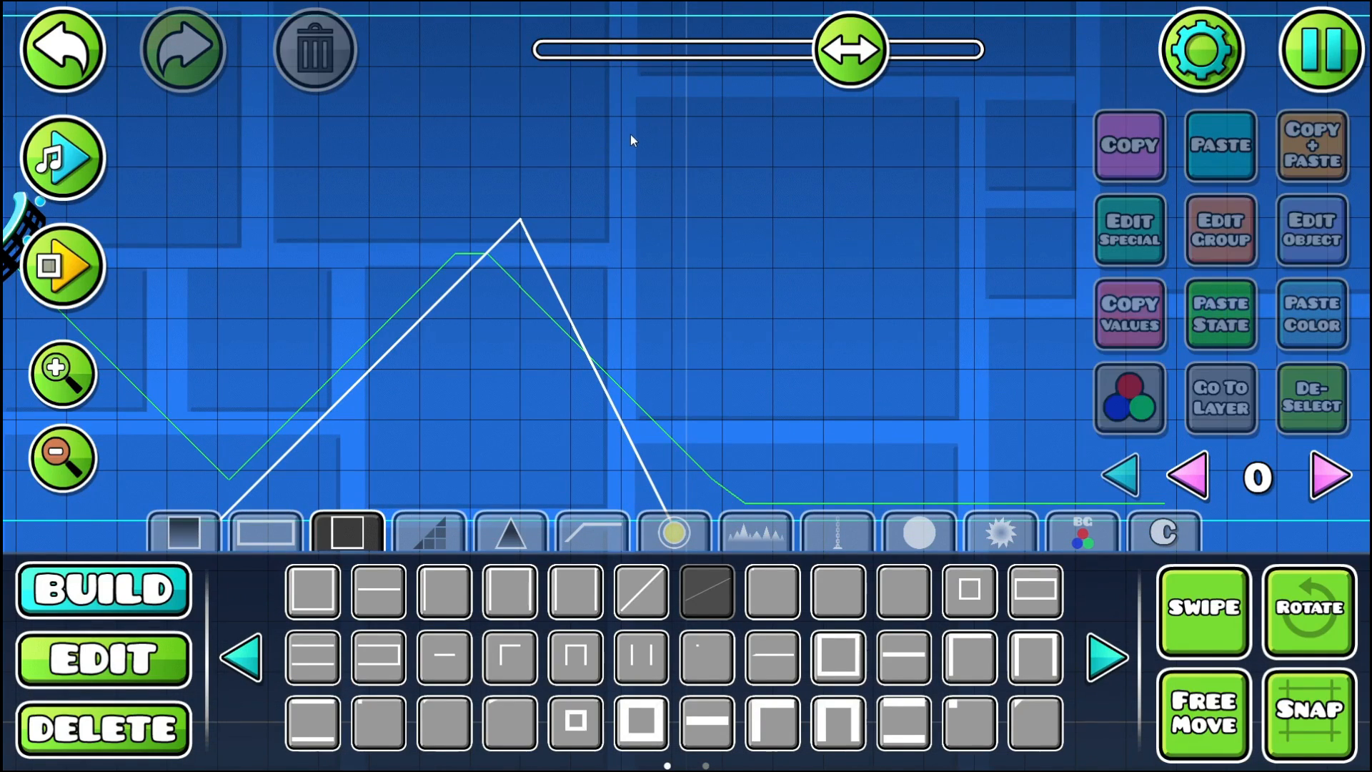
- Place a steep falling outline slope above the first descent, orient it parallel, and nudge it into position as the passage's upper edge
left_click(632, 140)
key("q")
key("a")
key("d")
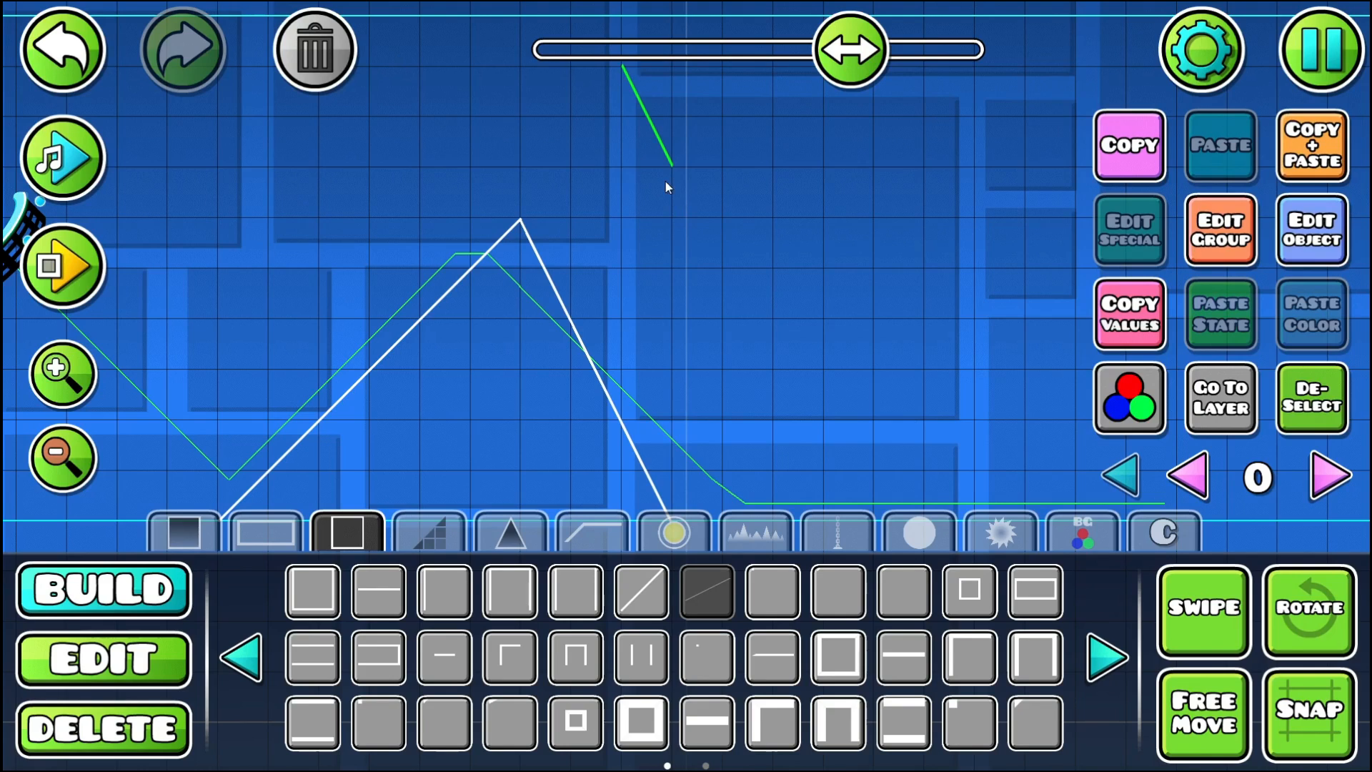
key("s")
key("d")
key("a")
key("w")
- Extend the upper steep line downward parallel to the lower one and delete the surplus slope piece beside it
left_click_drag(614, 181, 602, 240)
key("alt+d")
left_click_drag(667, 289, 547, 164)
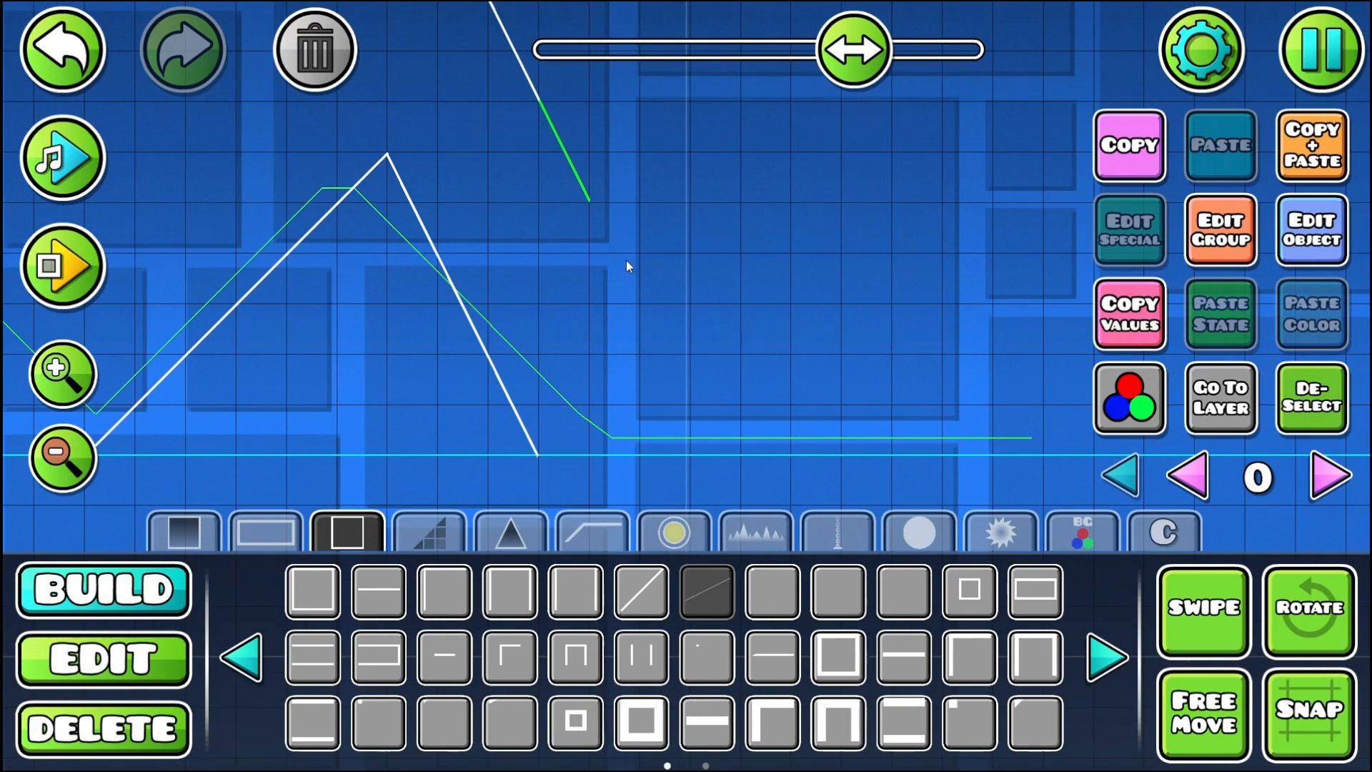
key("2")
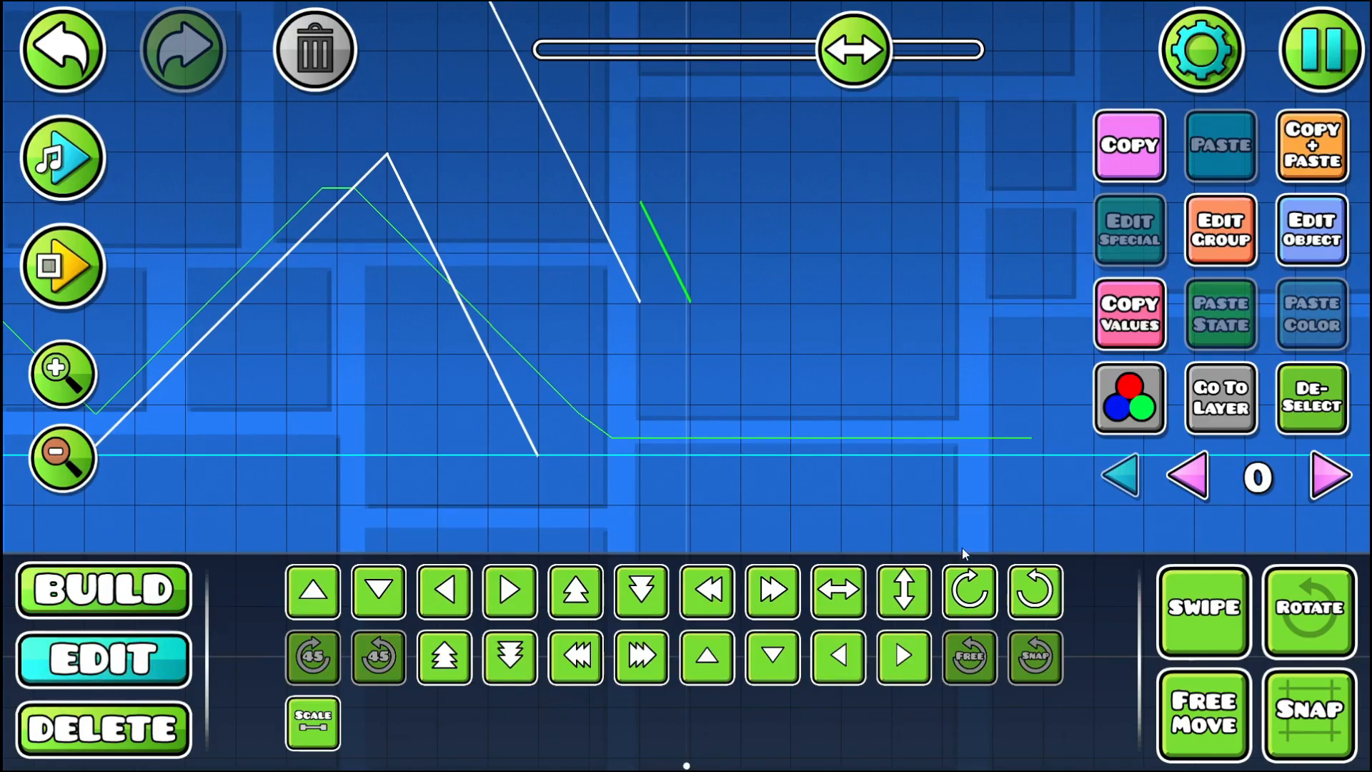
key("Delete")
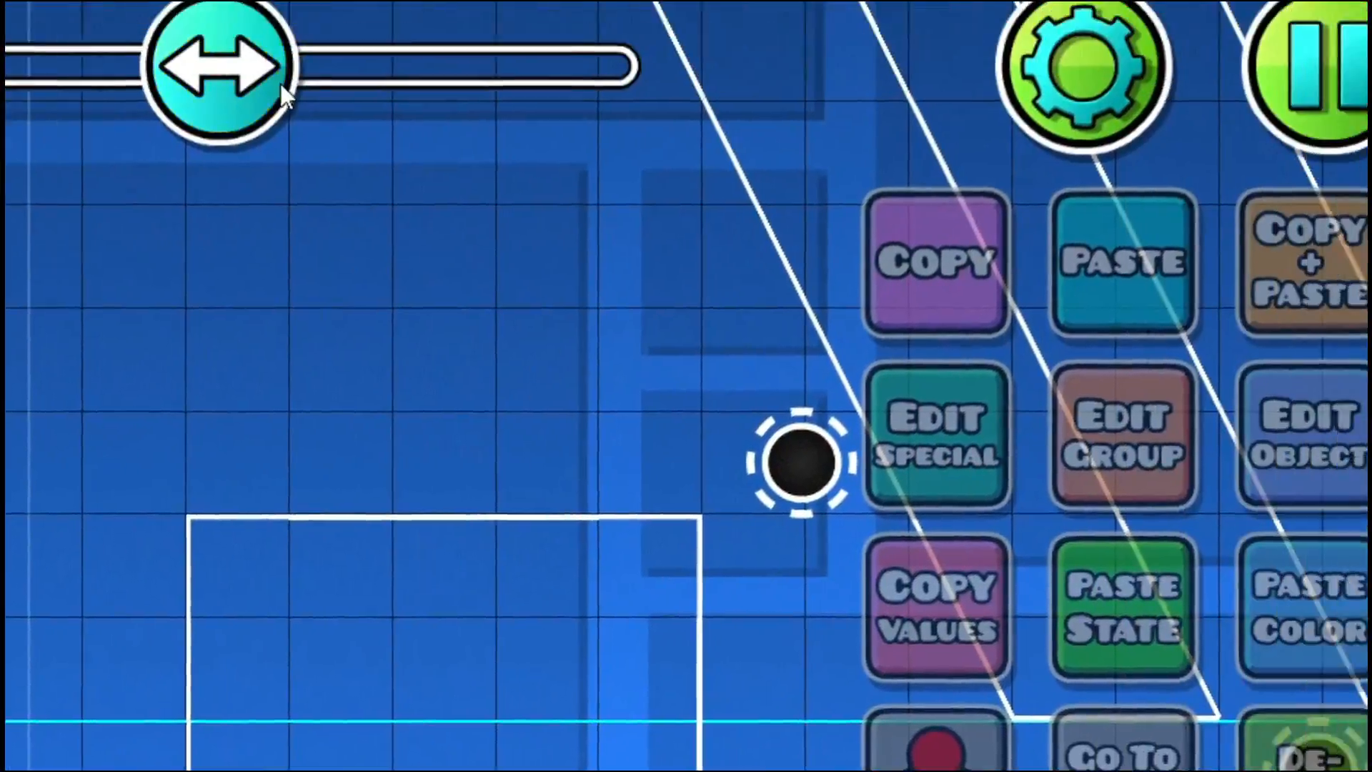
- Playtest from the Start Pos, then return to building at the end of the upper steep line
left_click_drag(280, 84, 419, 84)
left_click_drag(534, 529, 154, 411)
left_click(157, 606)
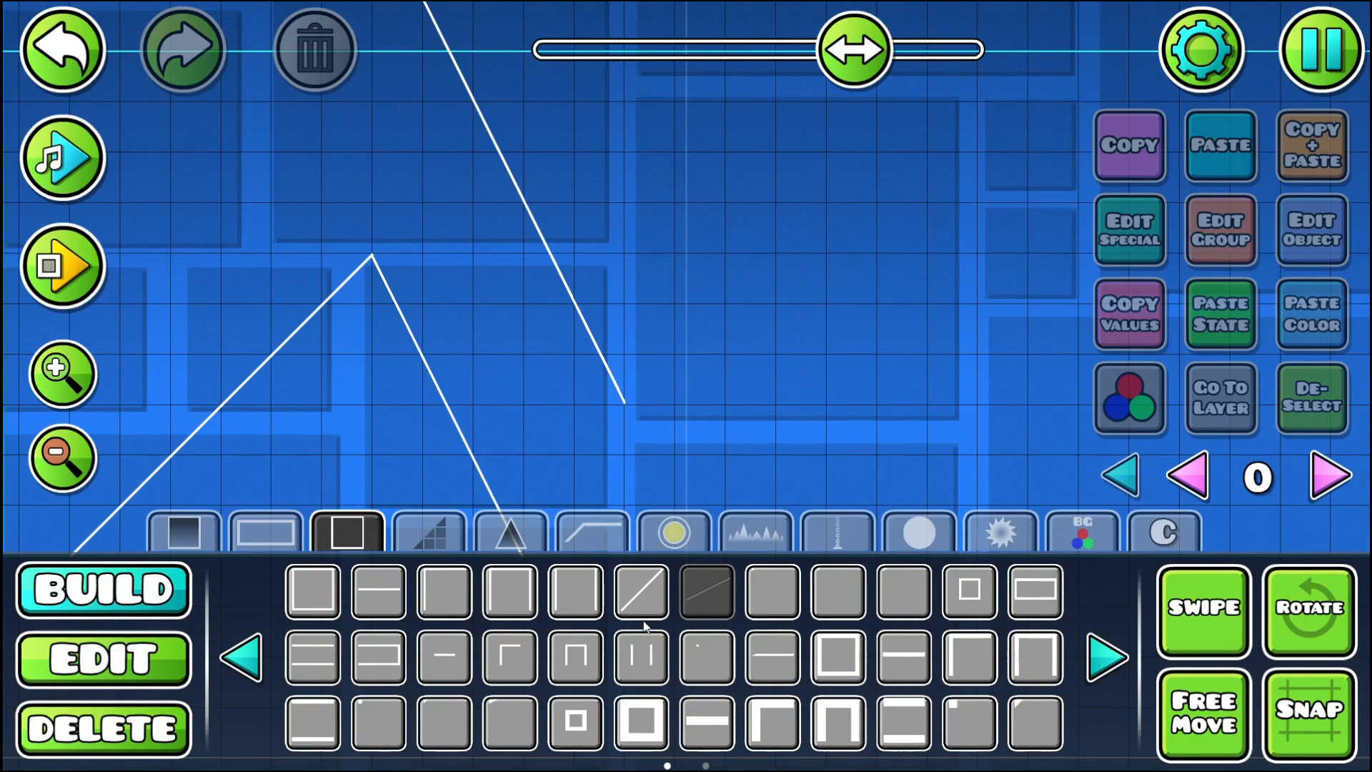
- Build the upper zigzag of 45-degree outline slopes from the steep line's end: two peaks, a long descent and a final rise
left_click(641, 590)
left_click(658, 388)
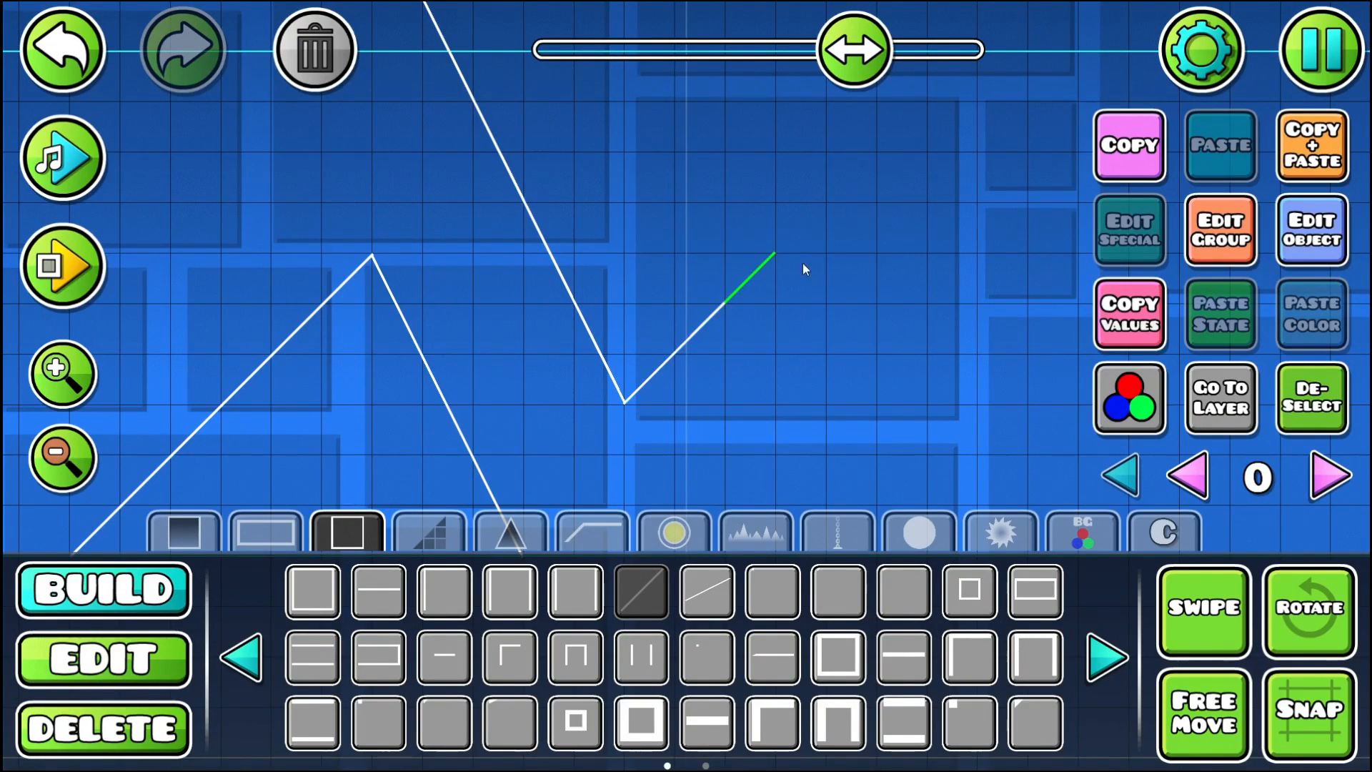
left_click_drag(803, 263, 508, 187)
left_click(564, 182)
left_click(606, 197)
key("e")
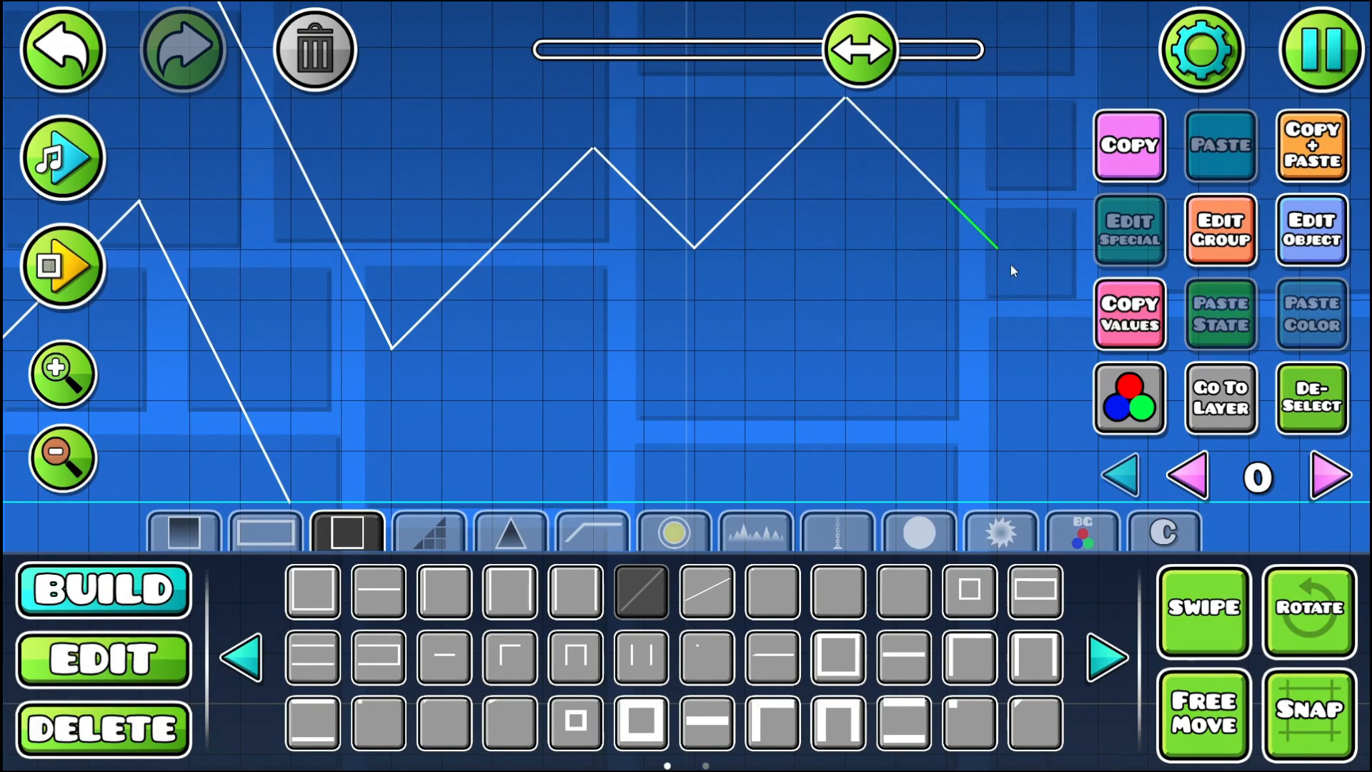
left_click_drag(1044, 314, 712, 280)
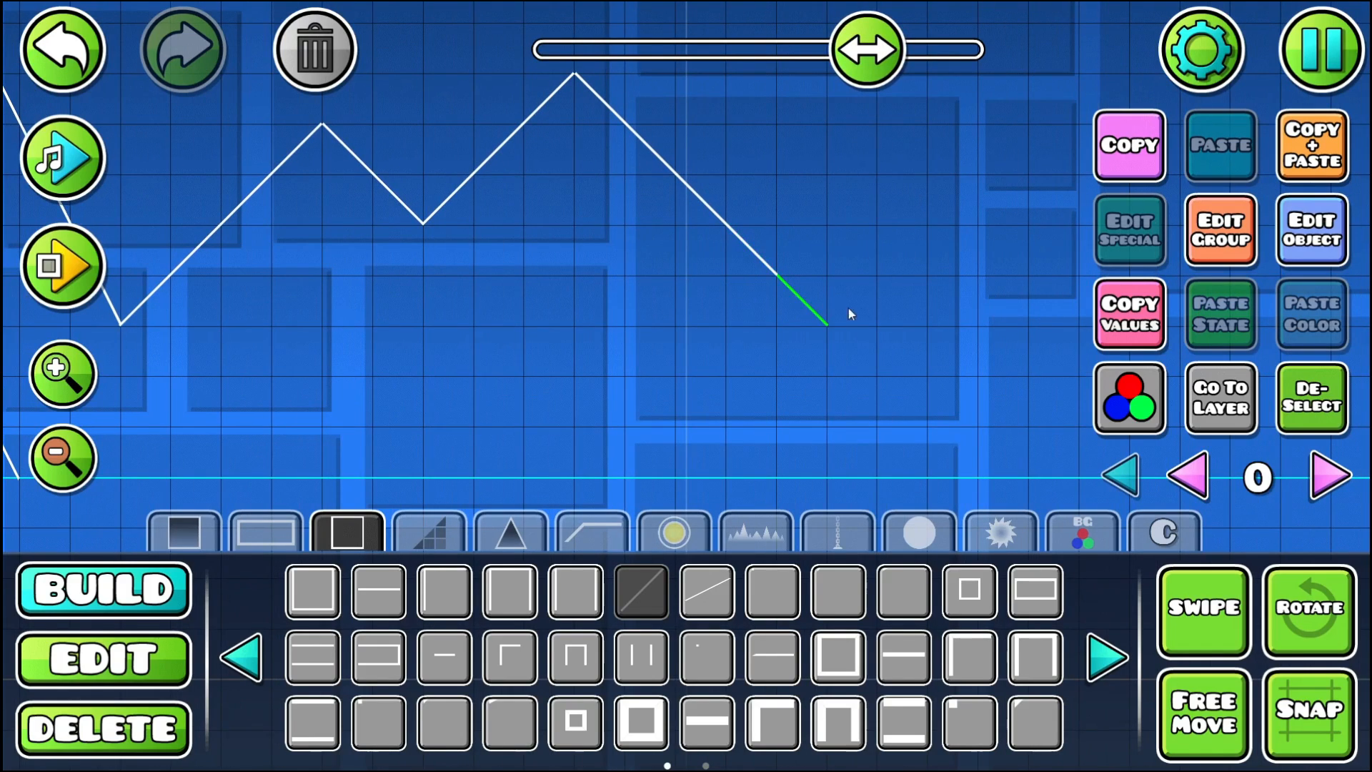
left_click_drag(371, 291, 634, 266)
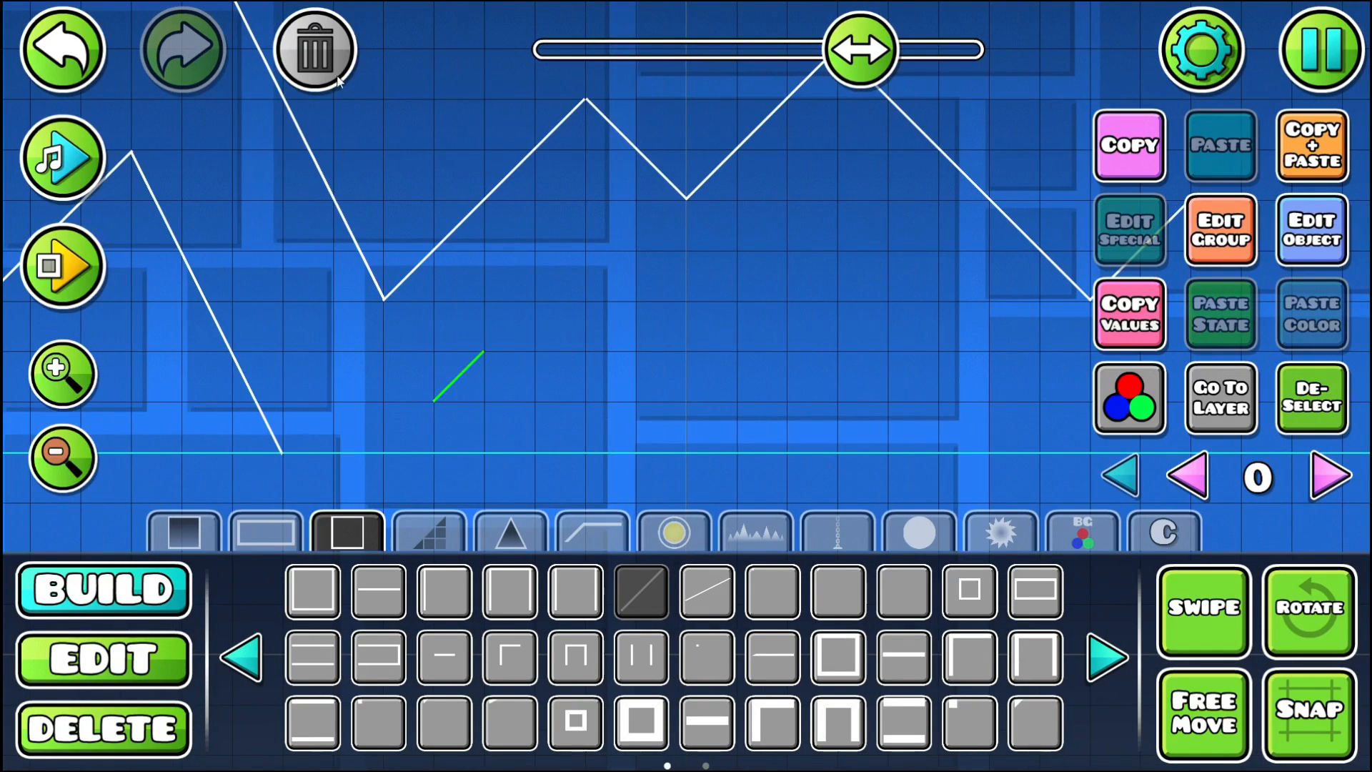
left_click_drag(476, 357, 428, 409)
left_click(499, 375)
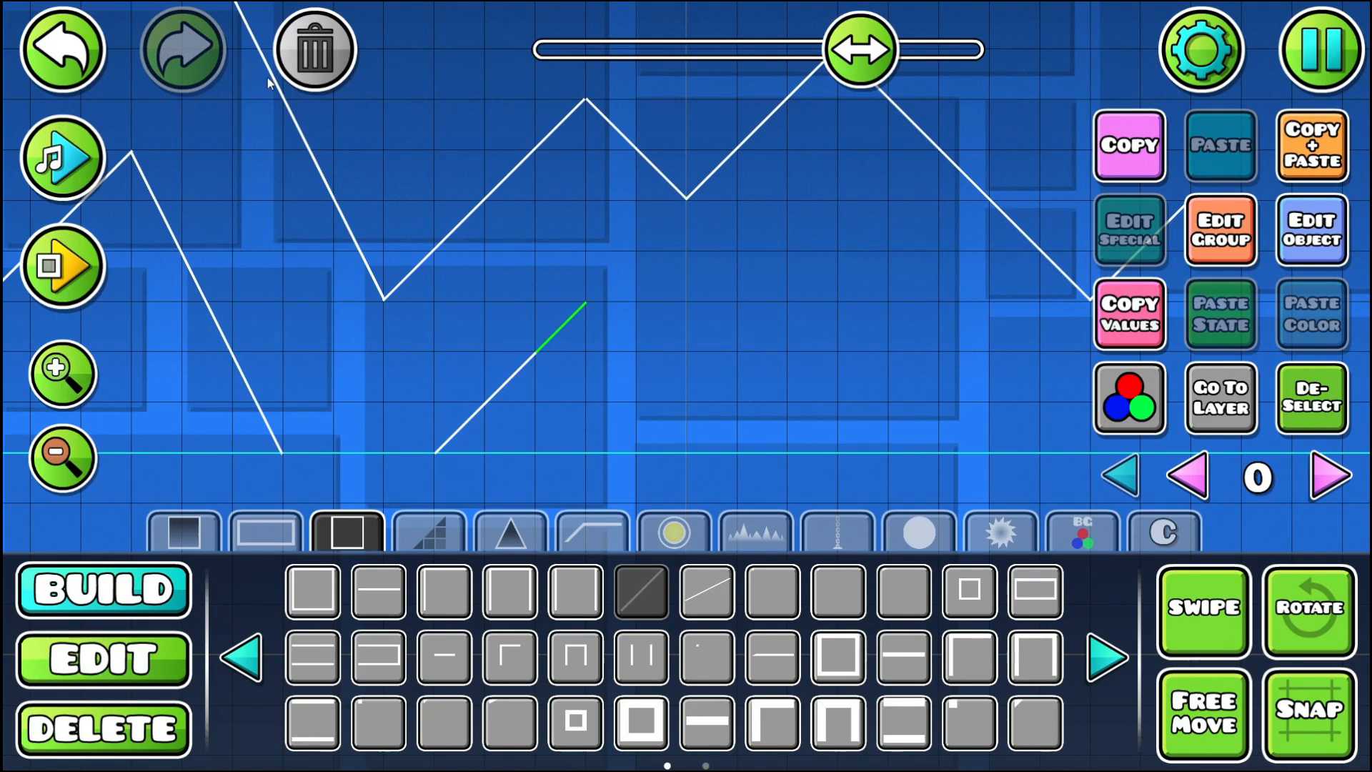
left_click(70, 59)
left_click(70, 59)
- Build a matching lower zigzag of 45-degree outline slopes about three blocks below the upper one, starting at the ground
left_click(470, 358)
left_click(506, 330)
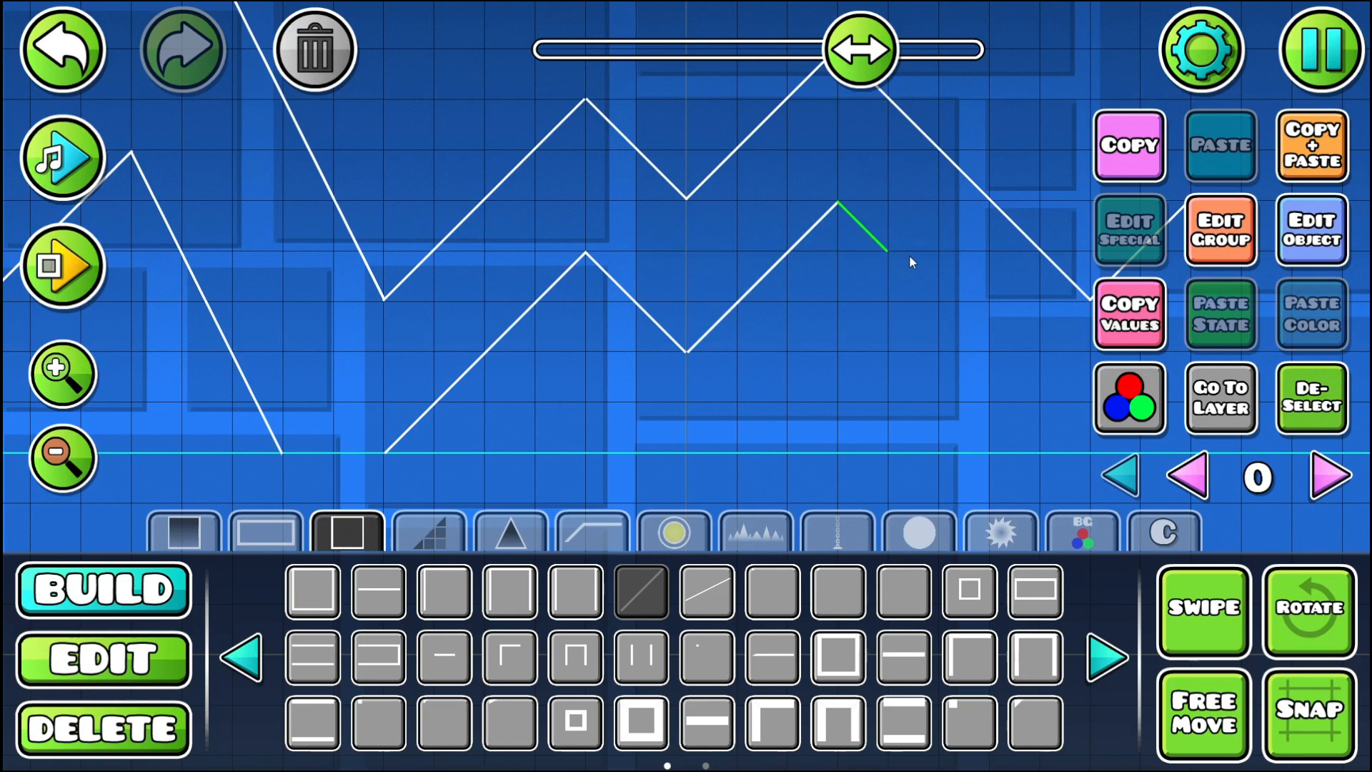
left_click_drag(909, 254, 479, 269)
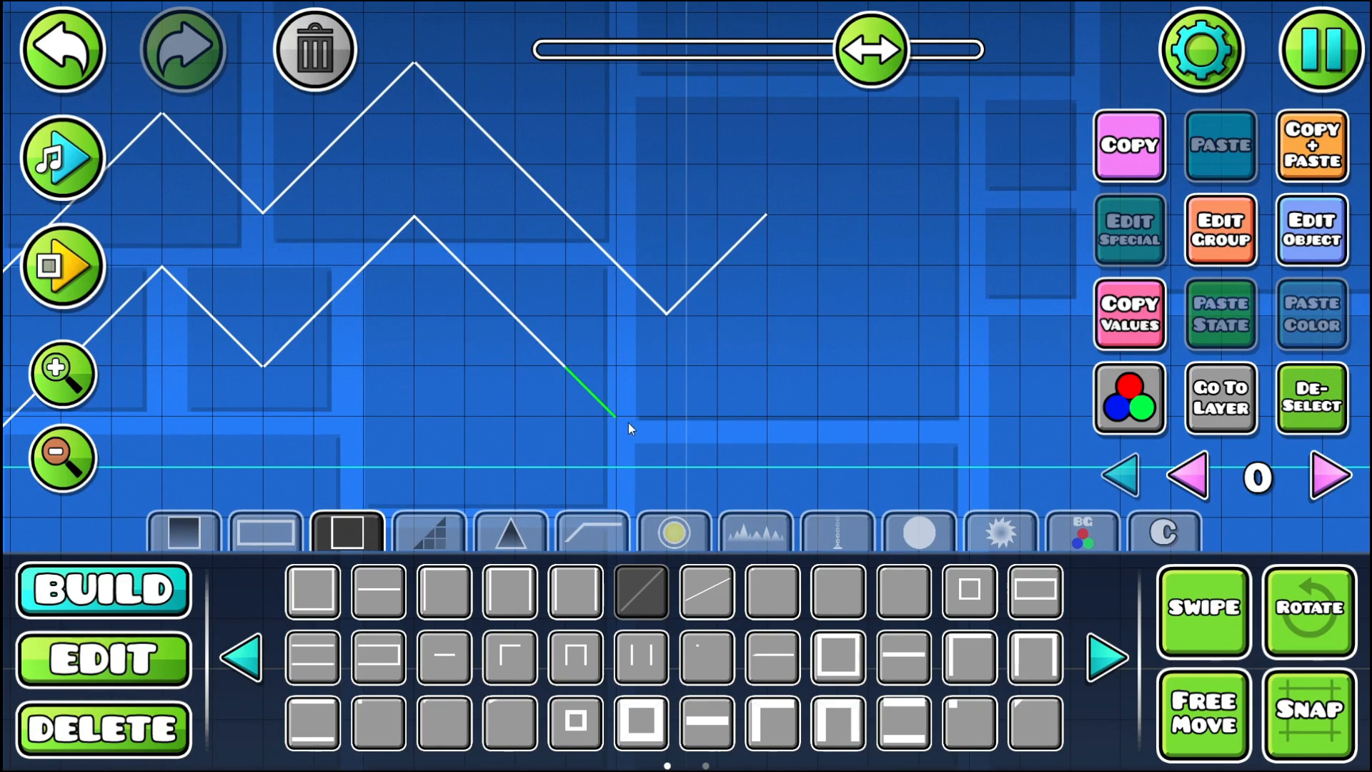
key("e")
left_click(697, 431)
key("e")
- Place a pink mini portal at the entrance of the steep falling passage and rotate it to lie tilted across the opening
left_click_drag(425, 295, 819, 286)
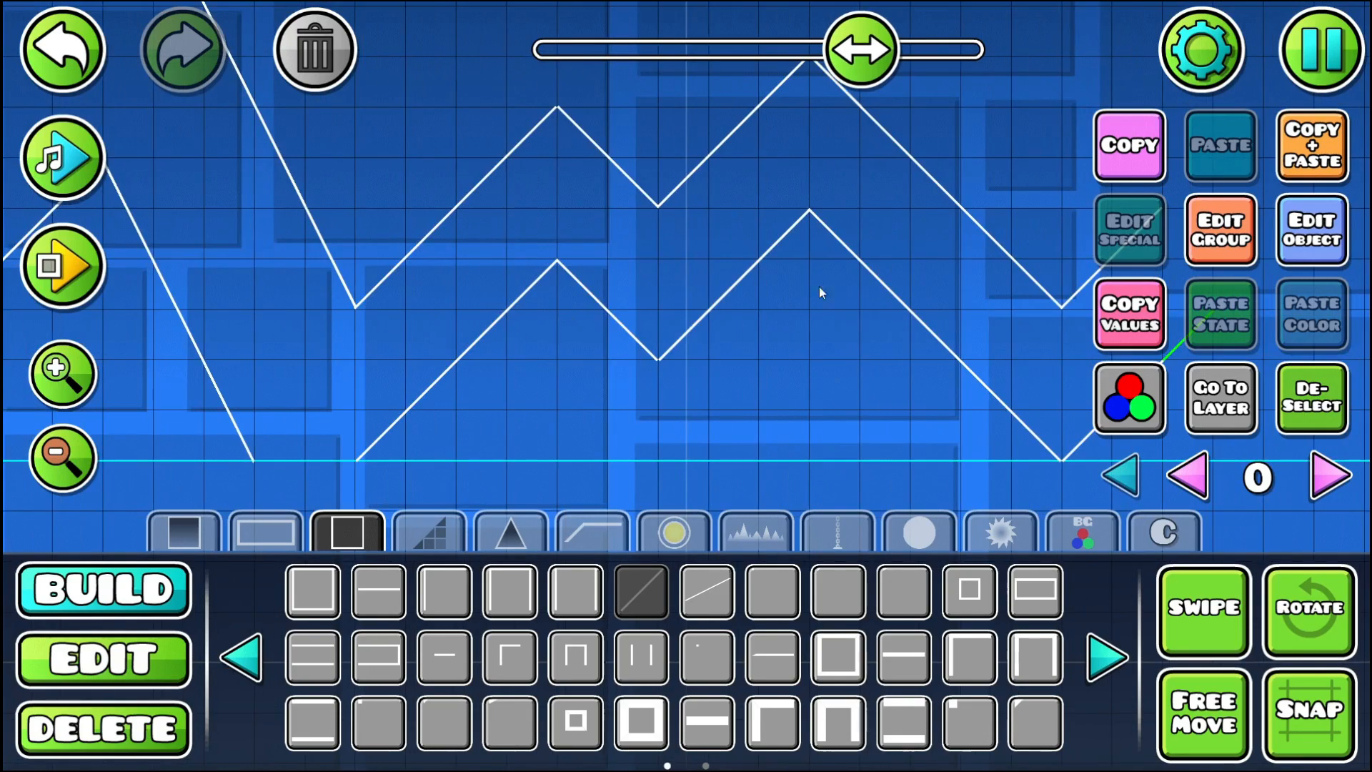
left_click_drag(544, 302, 1074, 388)
left_click_drag(497, 355, 465, 414)
left_click(665, 545)
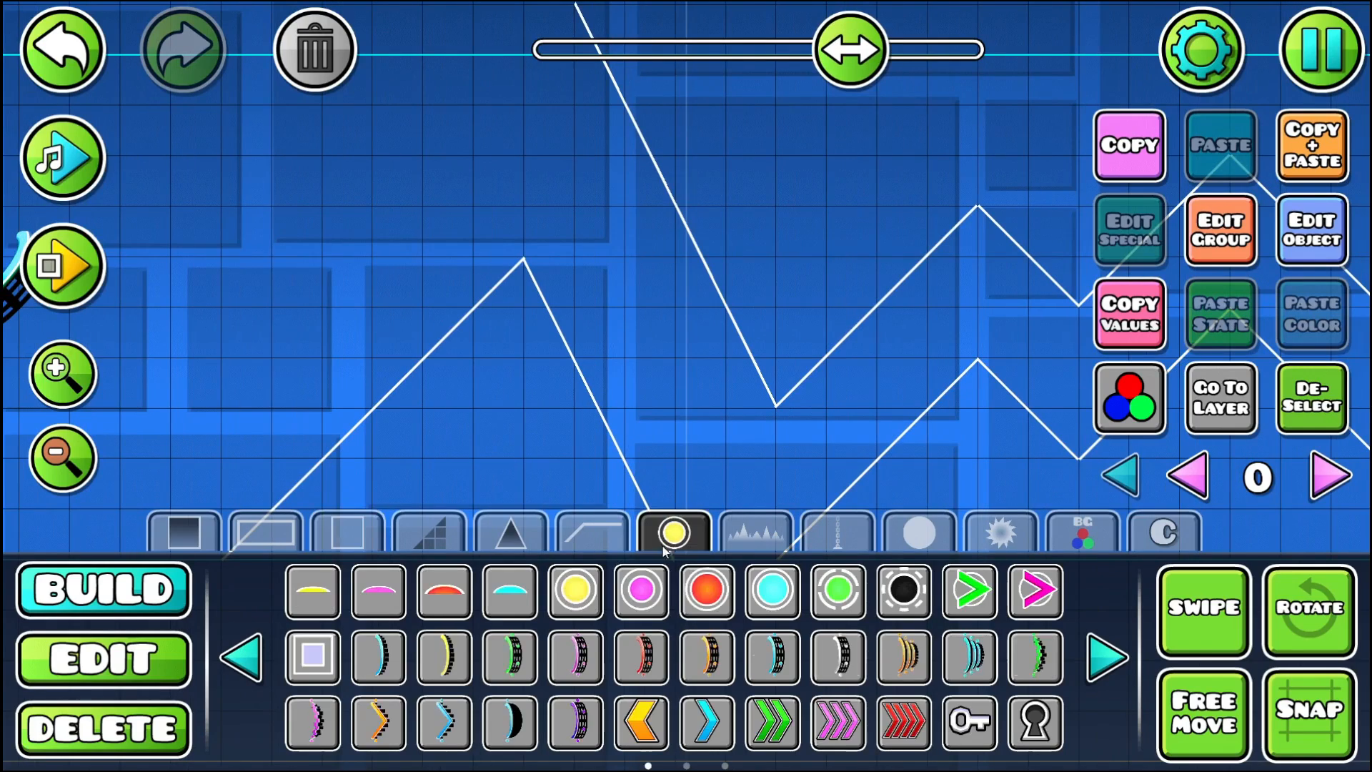
left_click(316, 719)
left_click(593, 257)
key("e")
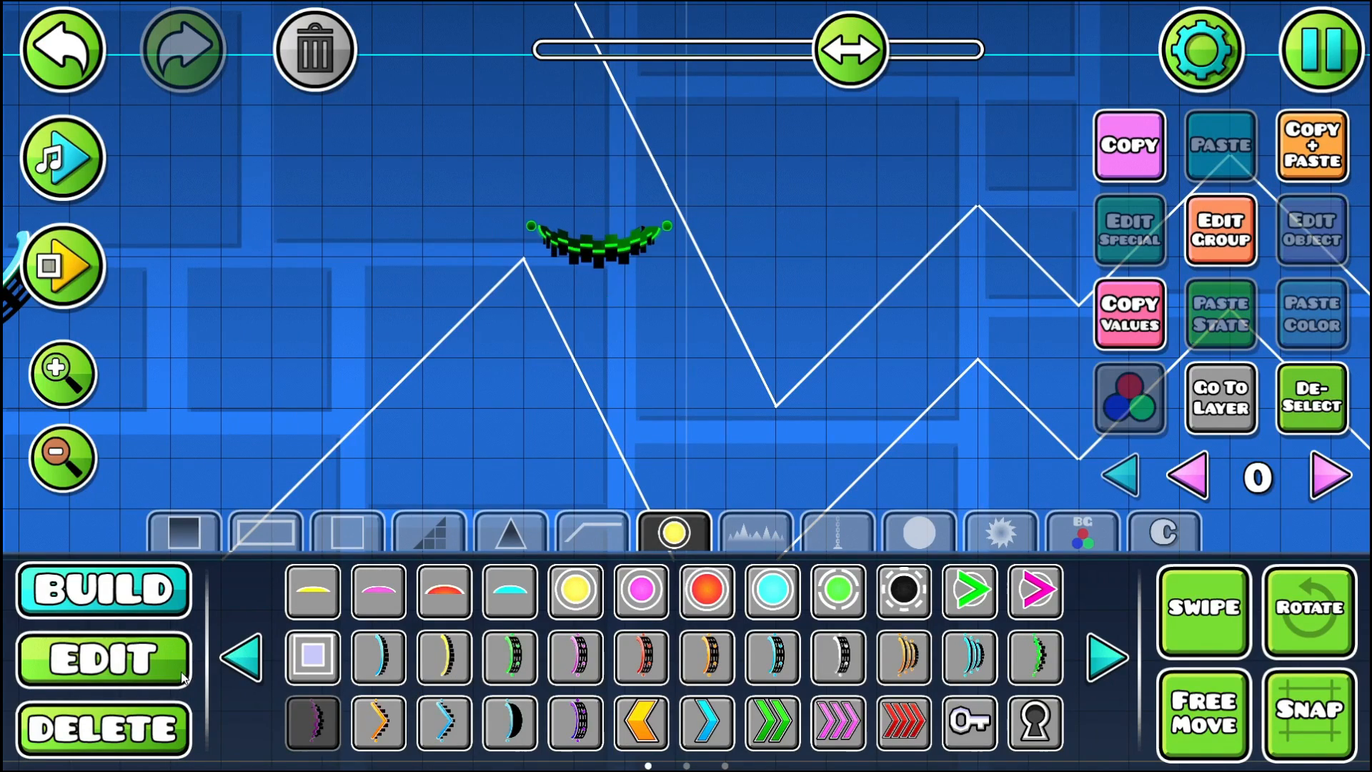
left_click(1310, 608)
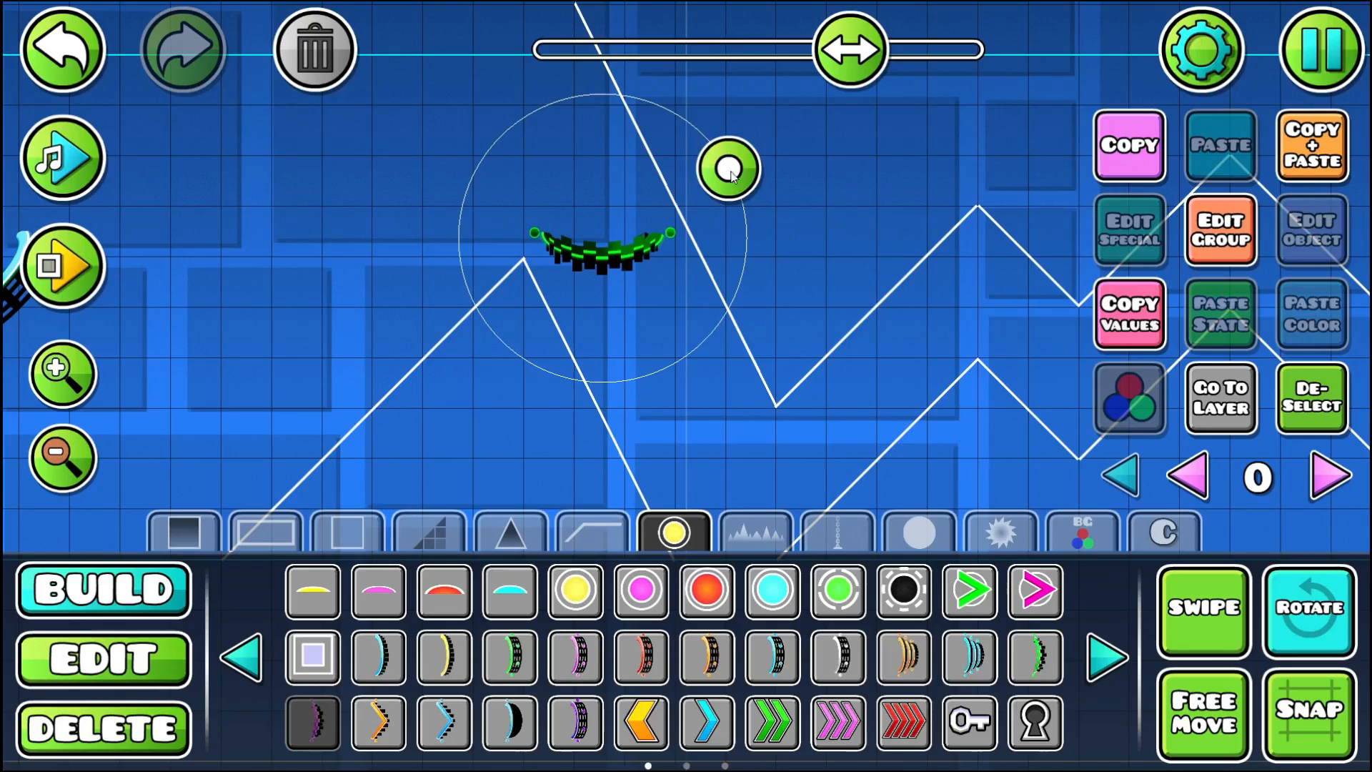
left_click_drag(730, 166, 705, 123)
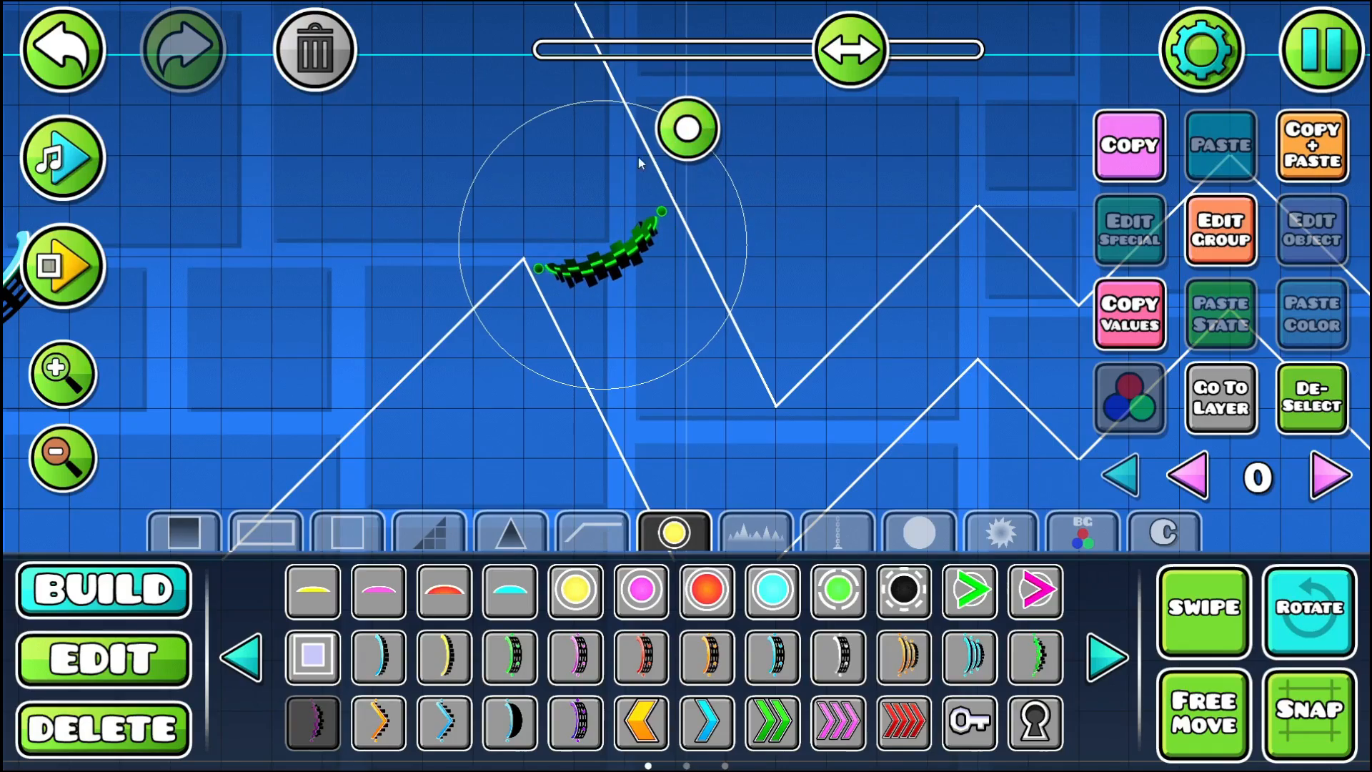
- Playtest from the Start Pos through the mini portal and the steep descent into the zigzag
left_click(100, 270)
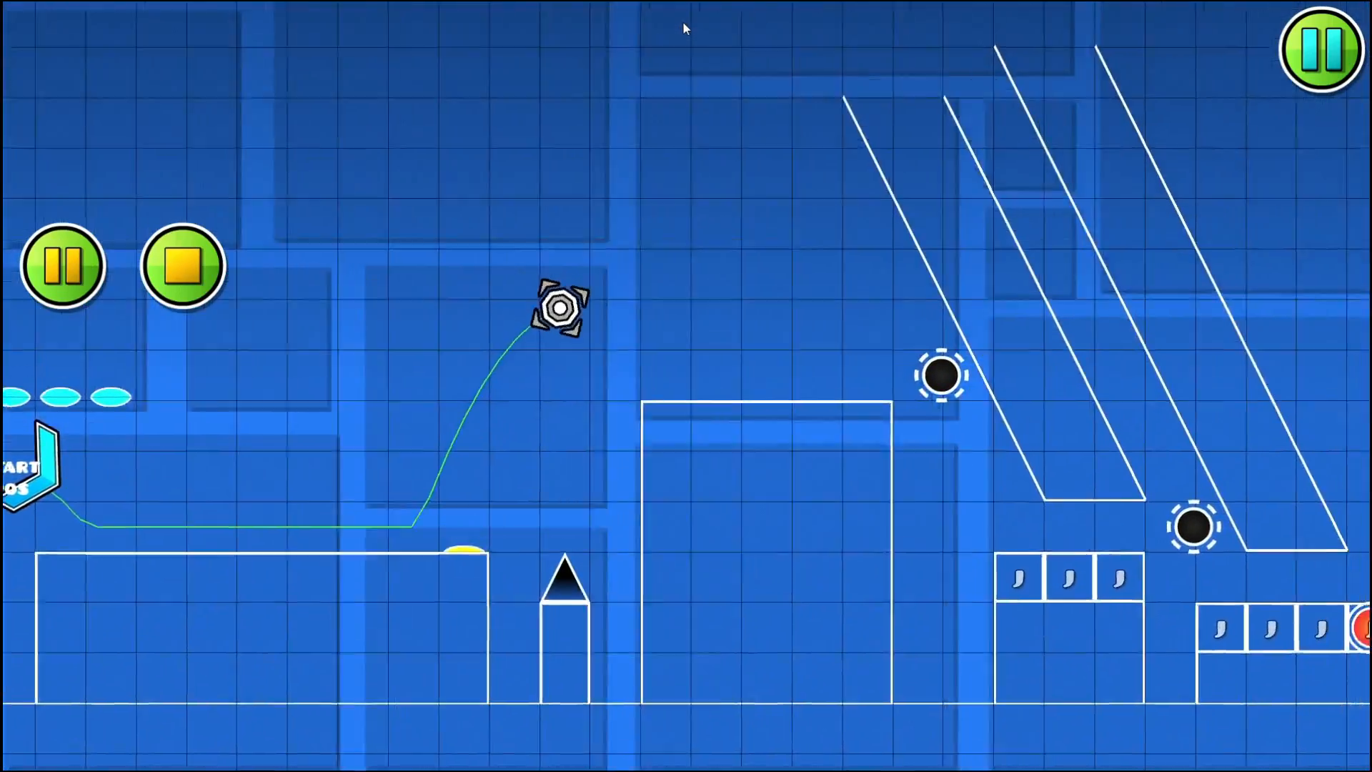
left_click(683, 23)
left_click(681, 23)
left_click(682, 23)
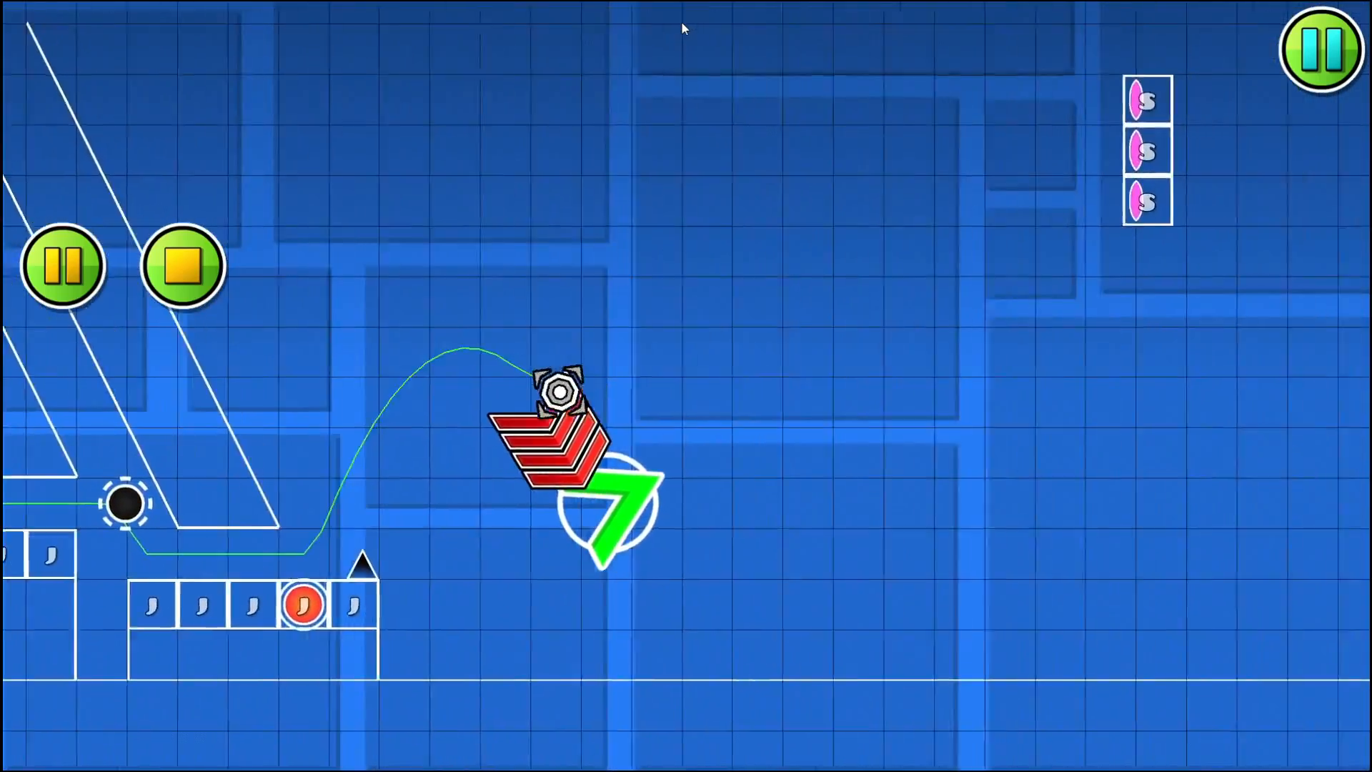
left_click(682, 23)
left_click(682, 22)
left_click(682, 23)
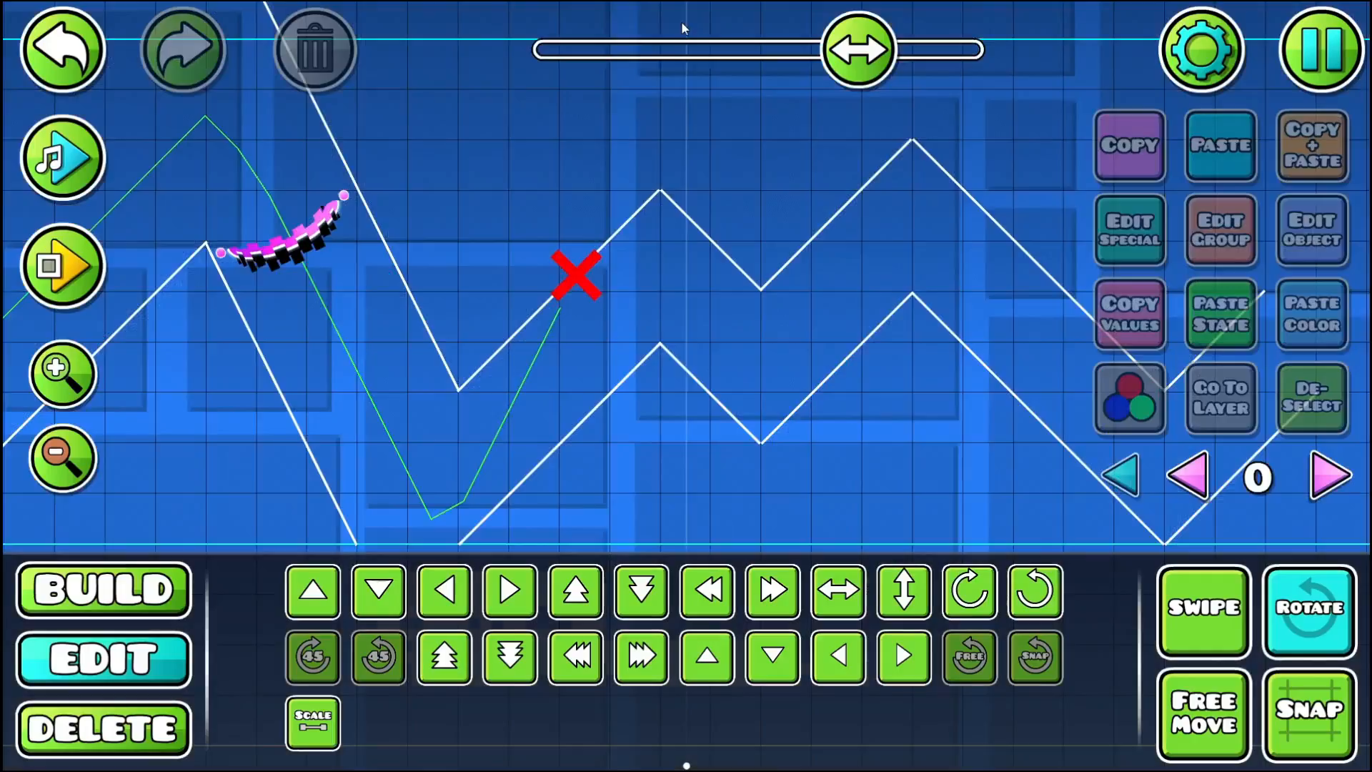
- Place a green normal-size portal at the bottom of the steep passage, just before the zigzag corridor
left_click(96, 588)
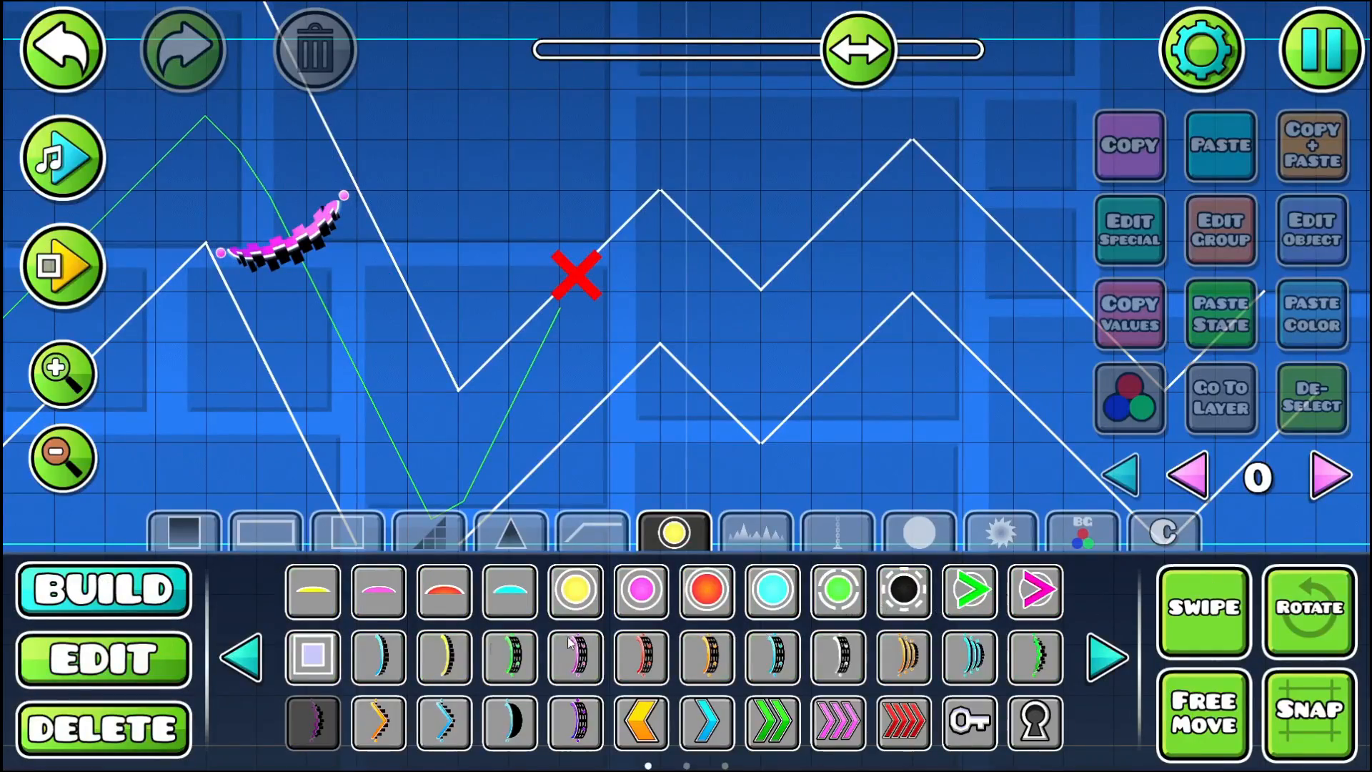
left_click(469, 443)
left_click_drag(469, 443, 422, 299)
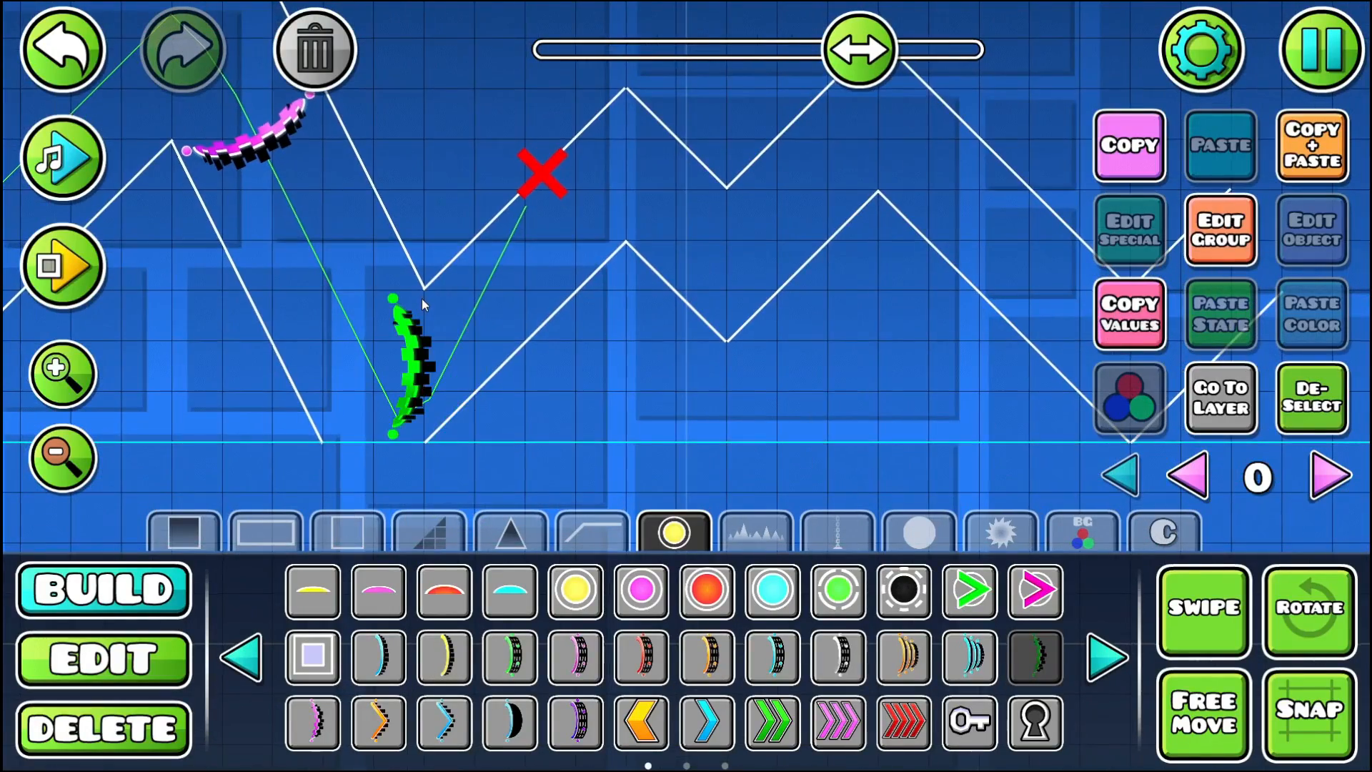
- Playtest twice from the Start Pos through both size portals and along the zigzag corridor
left_click(97, 282)
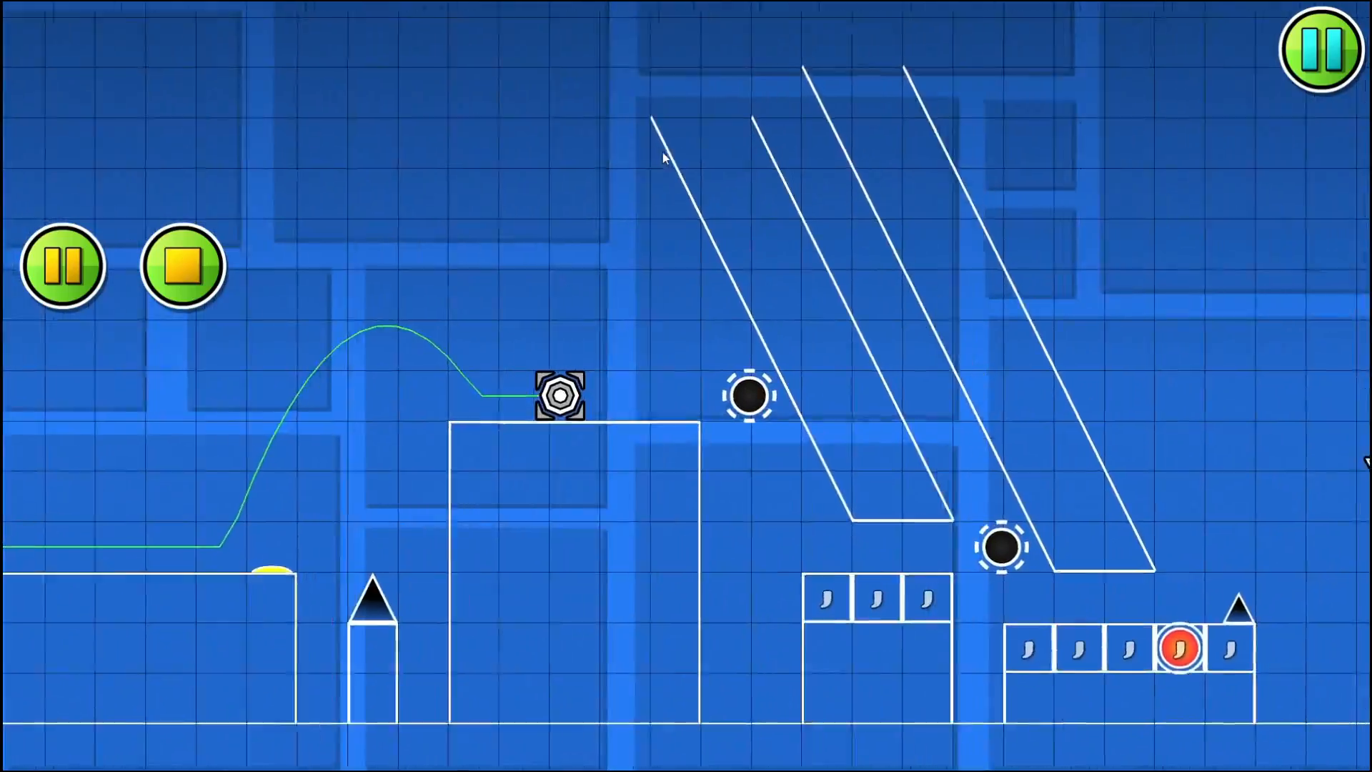
left_click(663, 153)
left_click(662, 153)
left_click(662, 152)
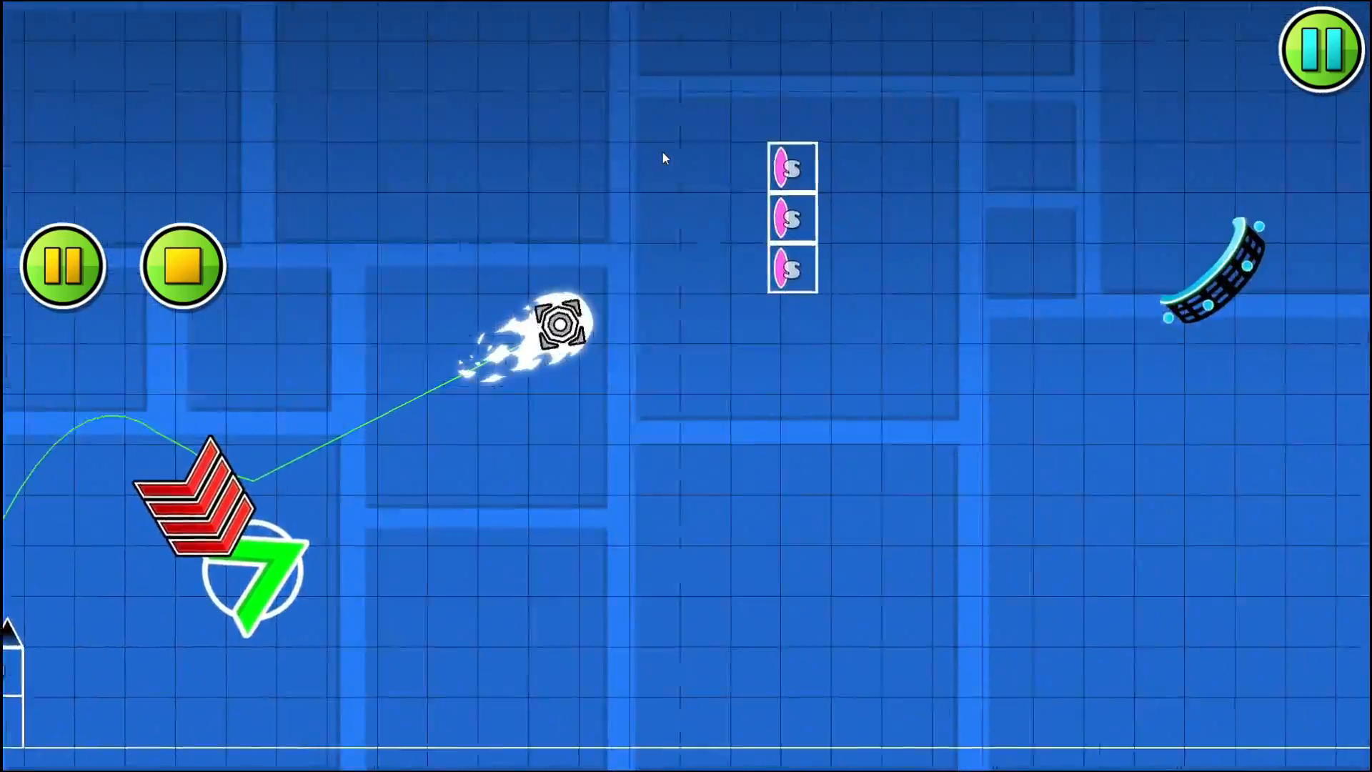
left_click(662, 153)
left_click(658, 148)
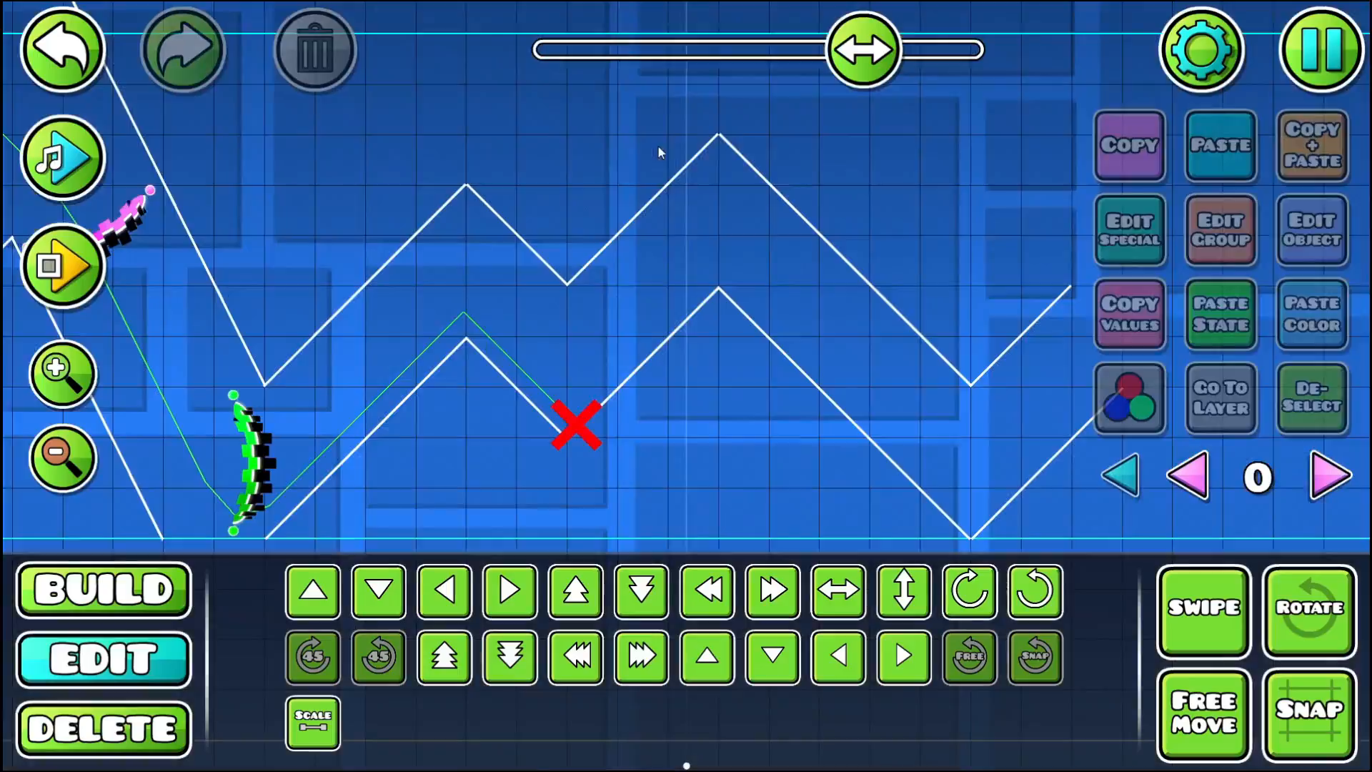
left_click(63, 274)
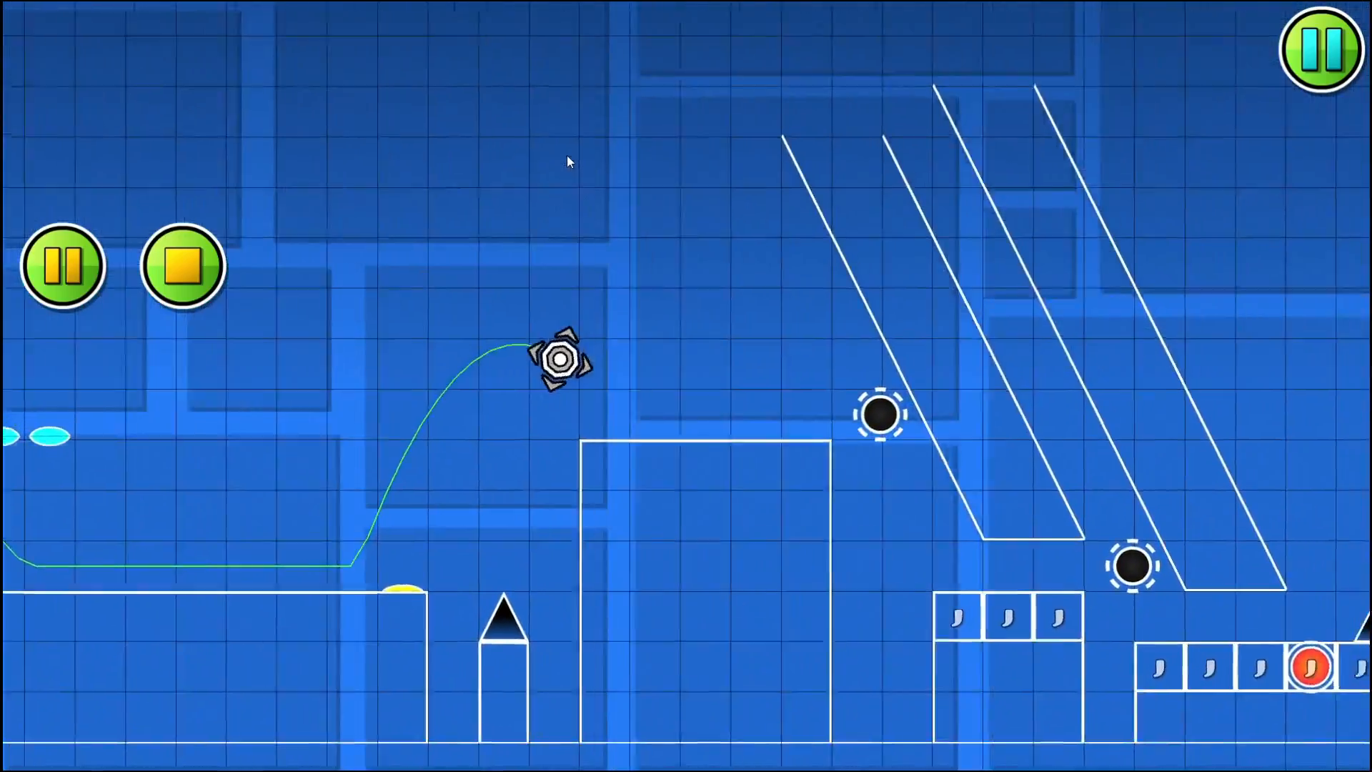
left_click(568, 156)
left_click(568, 155)
left_click(568, 156)
left_click(567, 156)
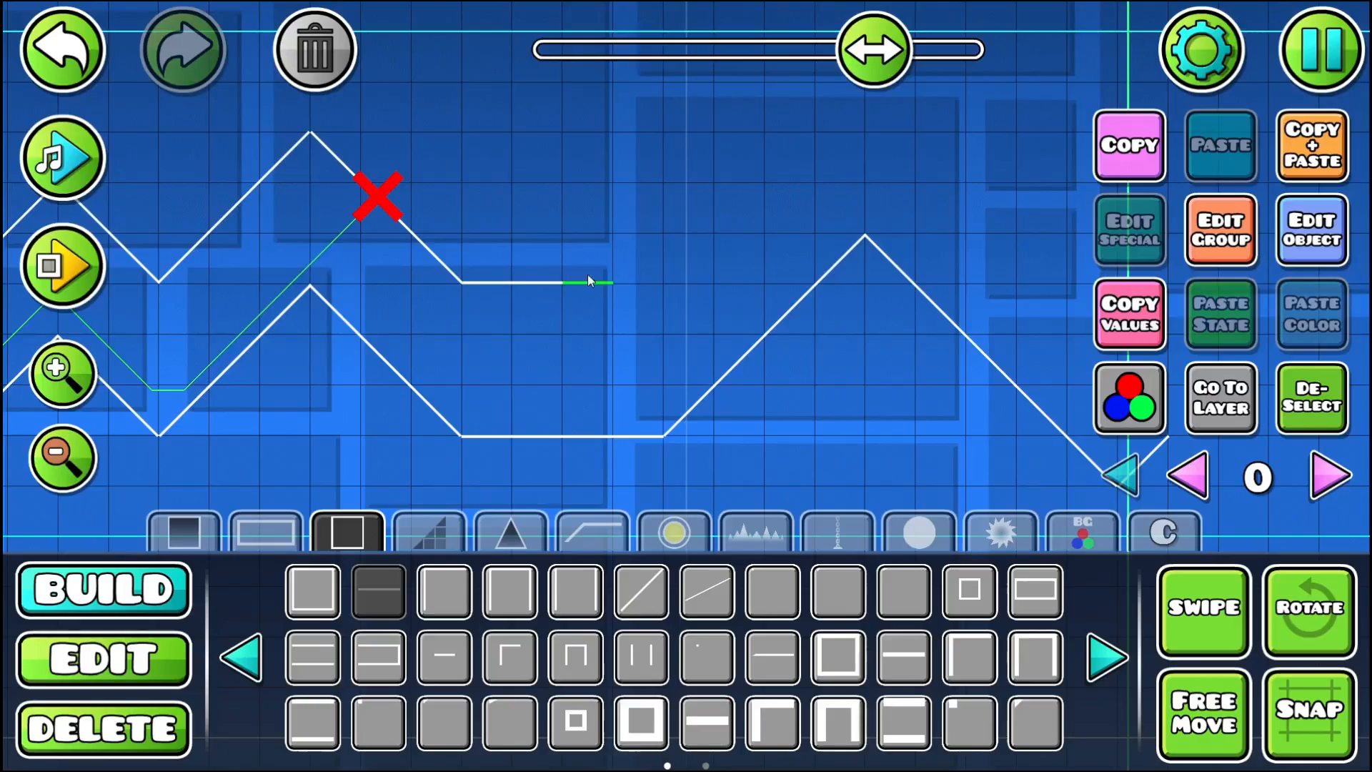
- Continue the upper outline after the flat corridor section with 45-degree slopes rising to a peak and descending parallel to the lower line
left_click(641, 590)
left_click(492, 345)
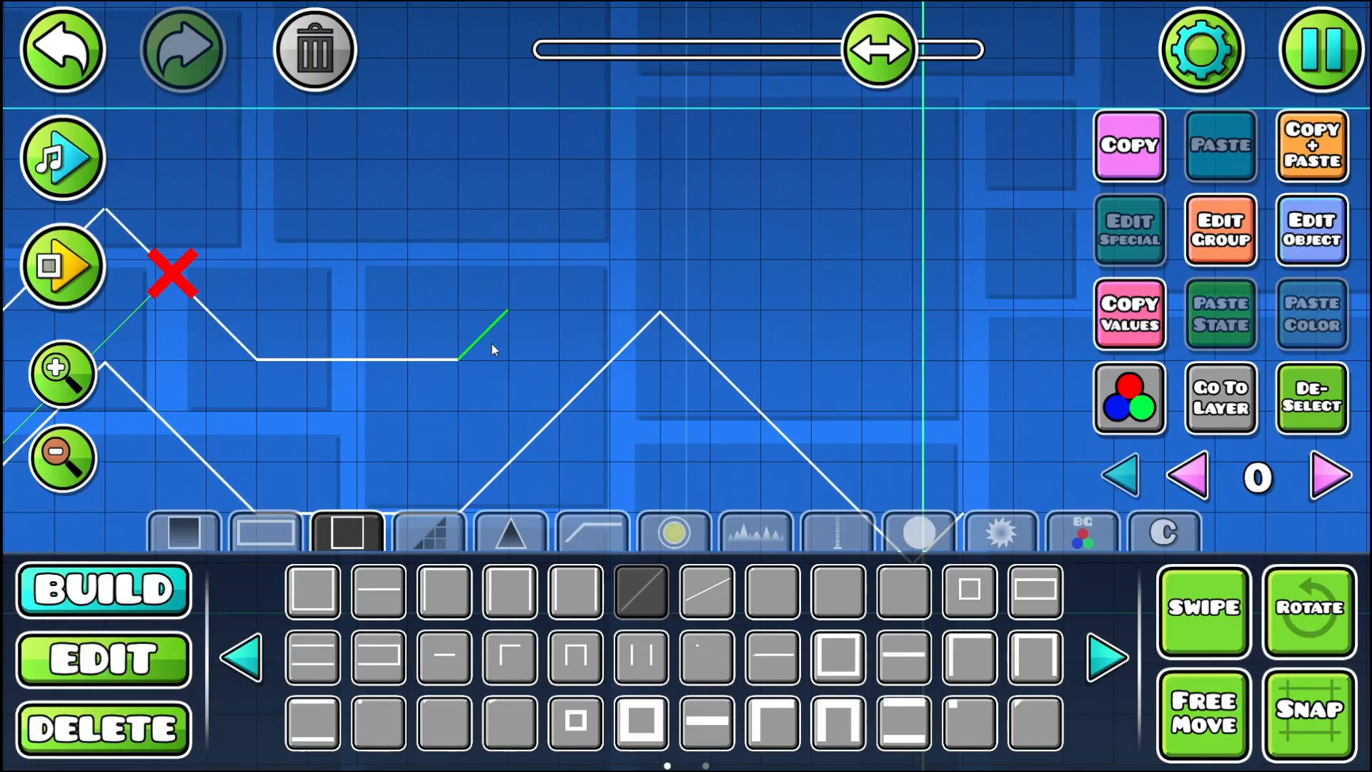
left_click(529, 293)
left_click(585, 244)
left_click(686, 184)
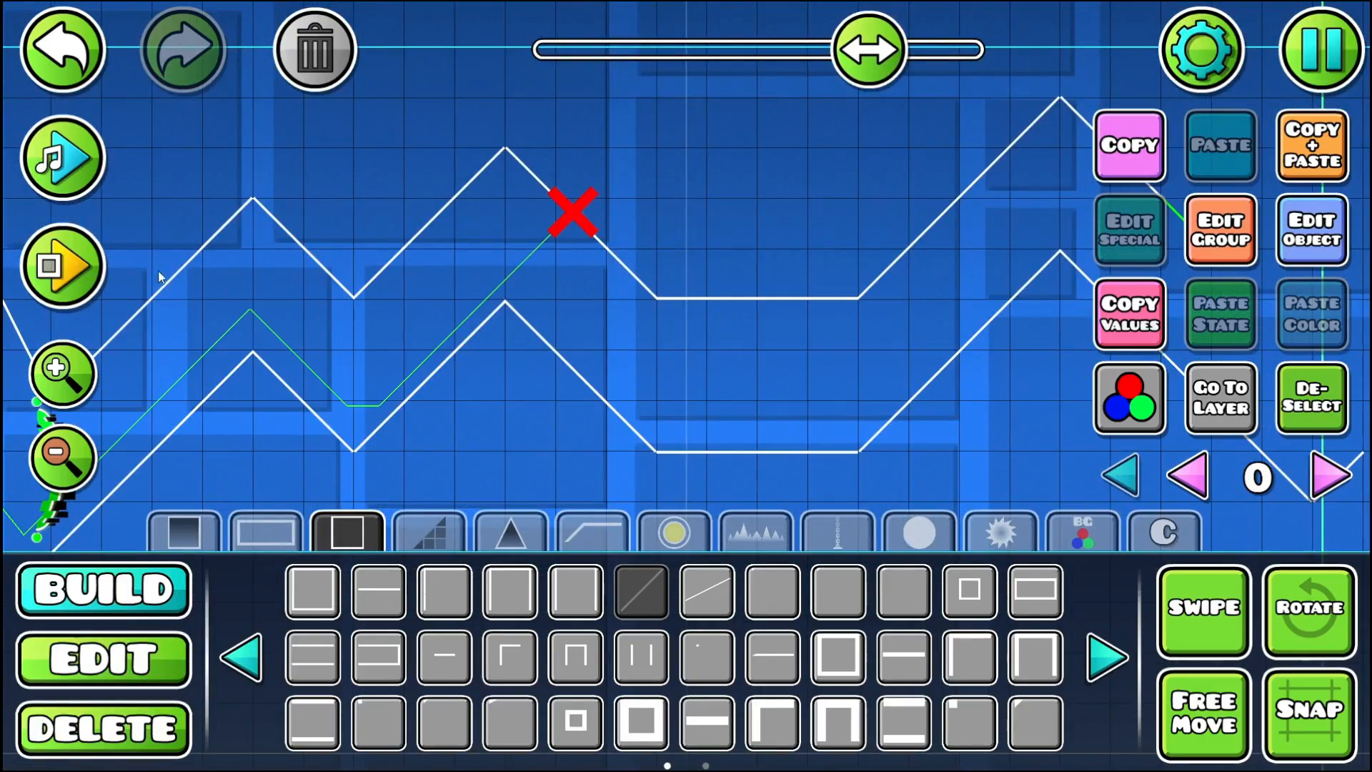
left_click_drag(159, 278, 729, 258)
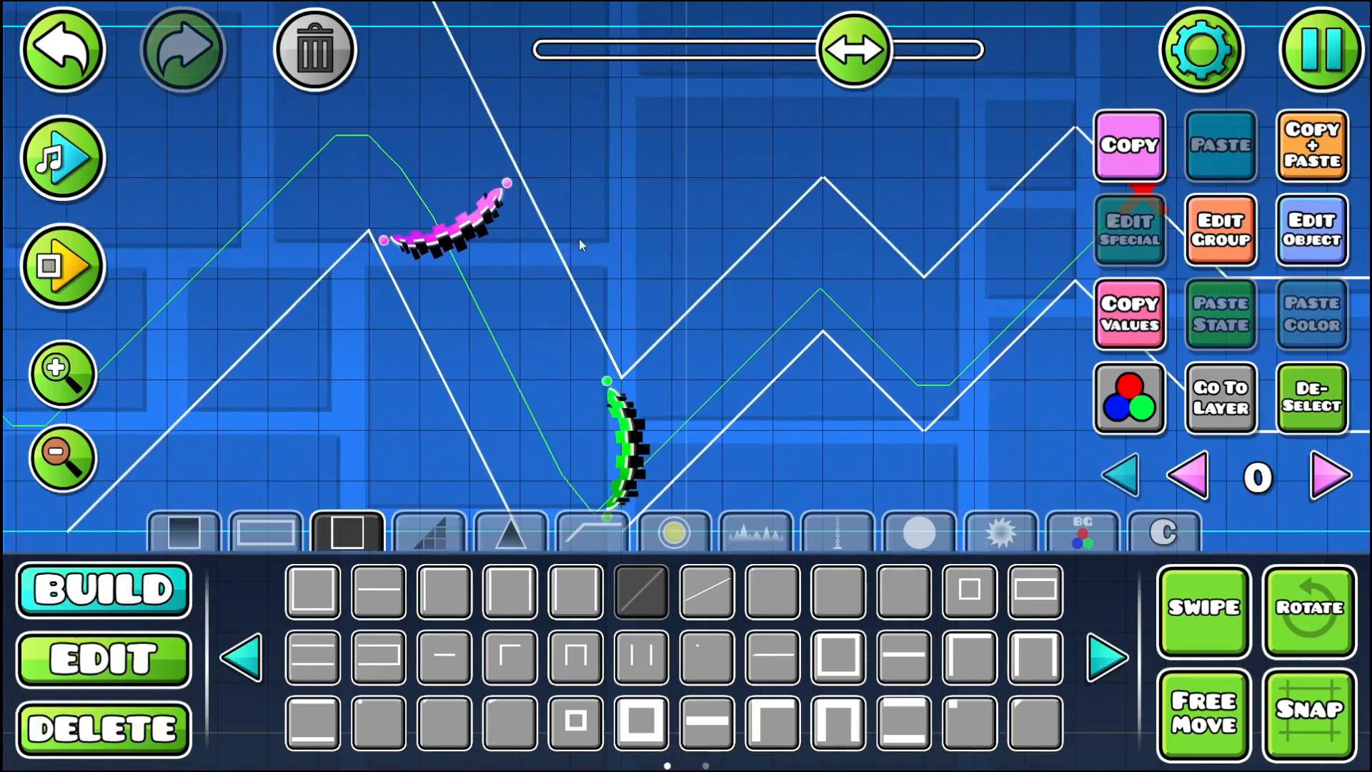
- Playtest from the Start Pos through the zigzag corridor and past the end of its outlines
left_click(73, 264)
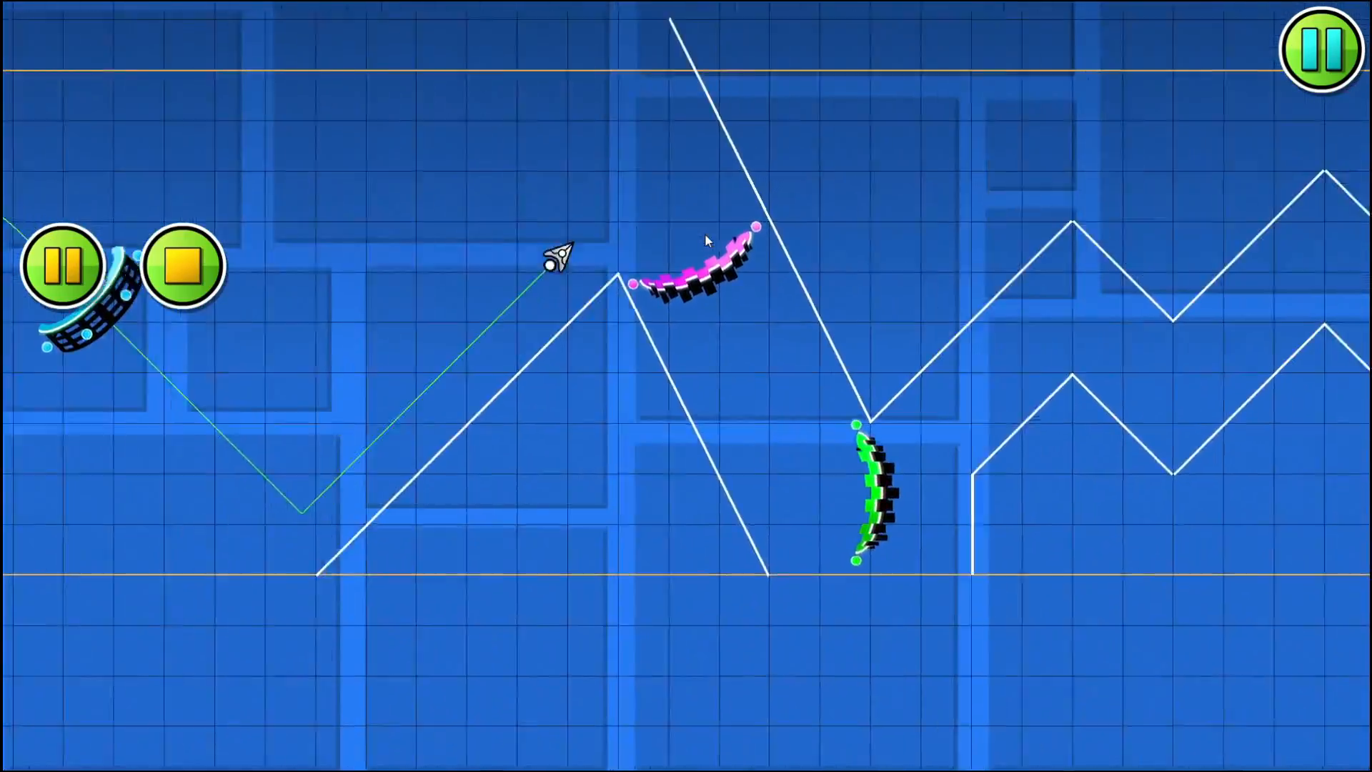
left_click(705, 233)
left_click(705, 233)
left_click(704, 233)
left_click(705, 233)
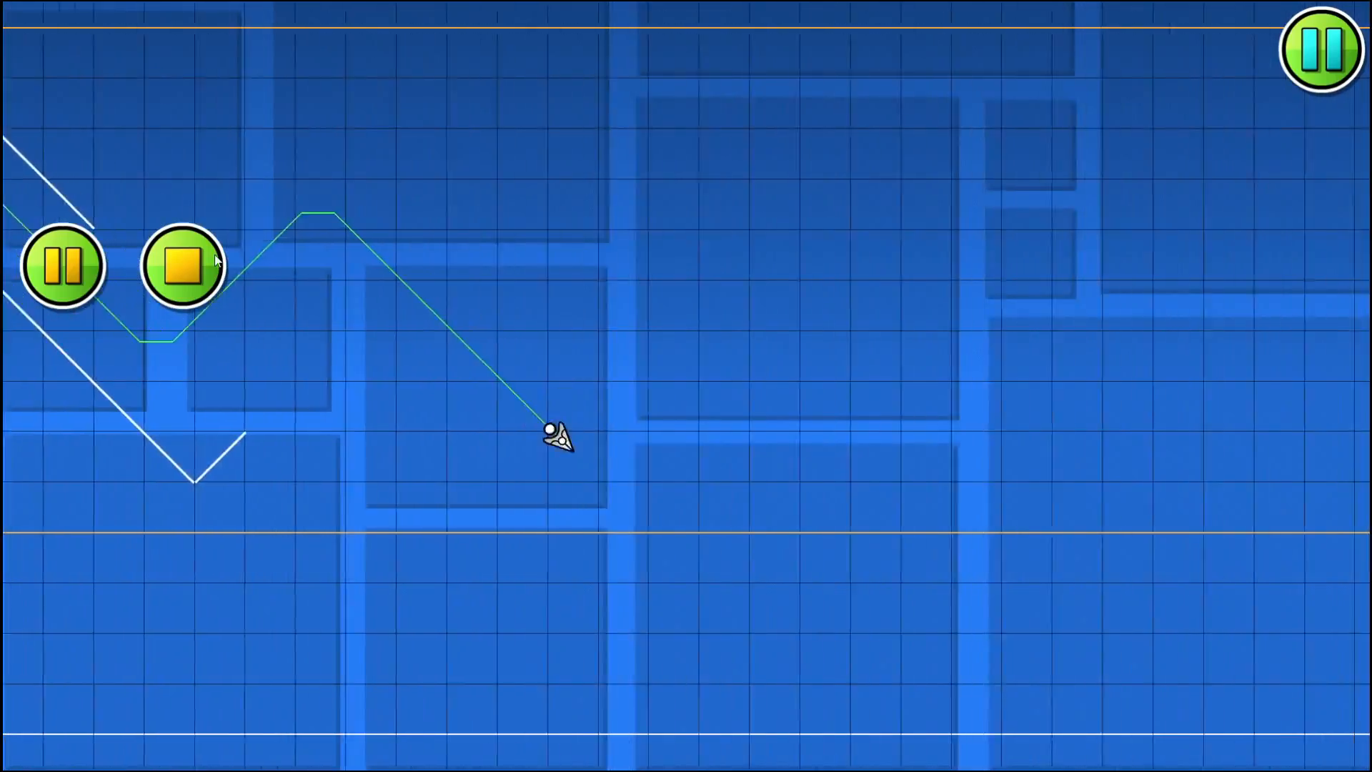
left_click(184, 265)
- Extend the upper outline down to the valley with 45-degree slopes and start its rise parallel to the lower line
left_click_drag(241, 263, 1073, 324)
left_click(122, 591)
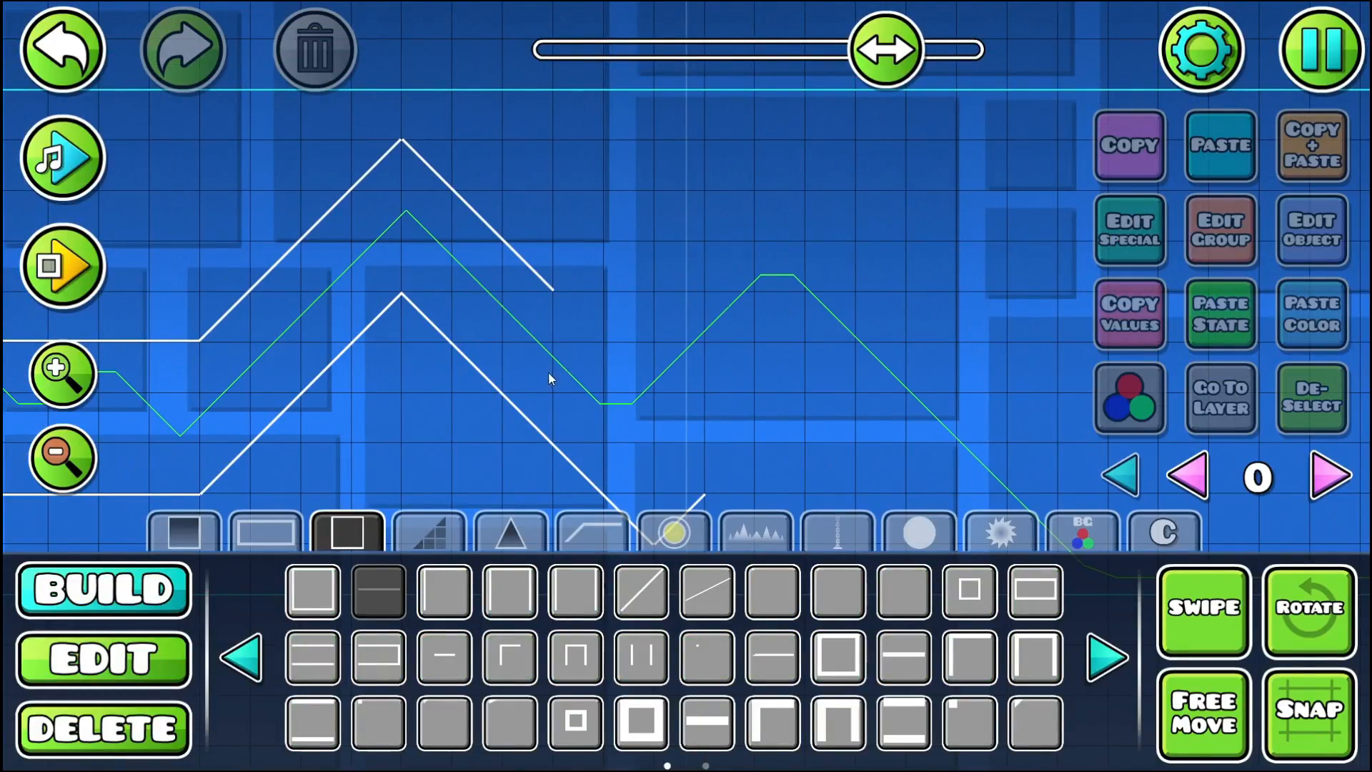
left_click(644, 594)
left_click(590, 319)
left_click(617, 353)
left_click_drag(587, 321, 463, 274)
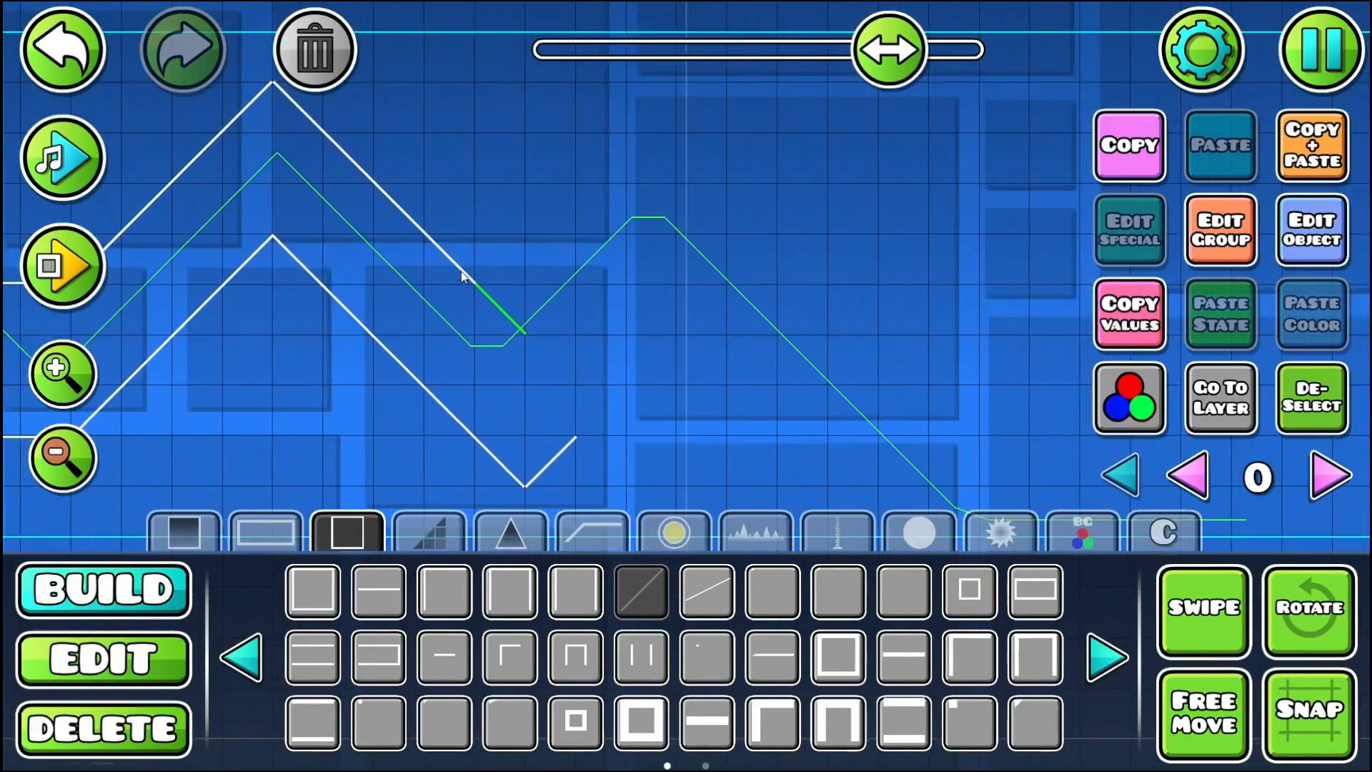
left_click(546, 315)
left_click_drag(546, 313, 385, 286)
- Preview the song over the corridor's end and continue both outlines upward with parallel 45-degree slopes
left_click(48, 162)
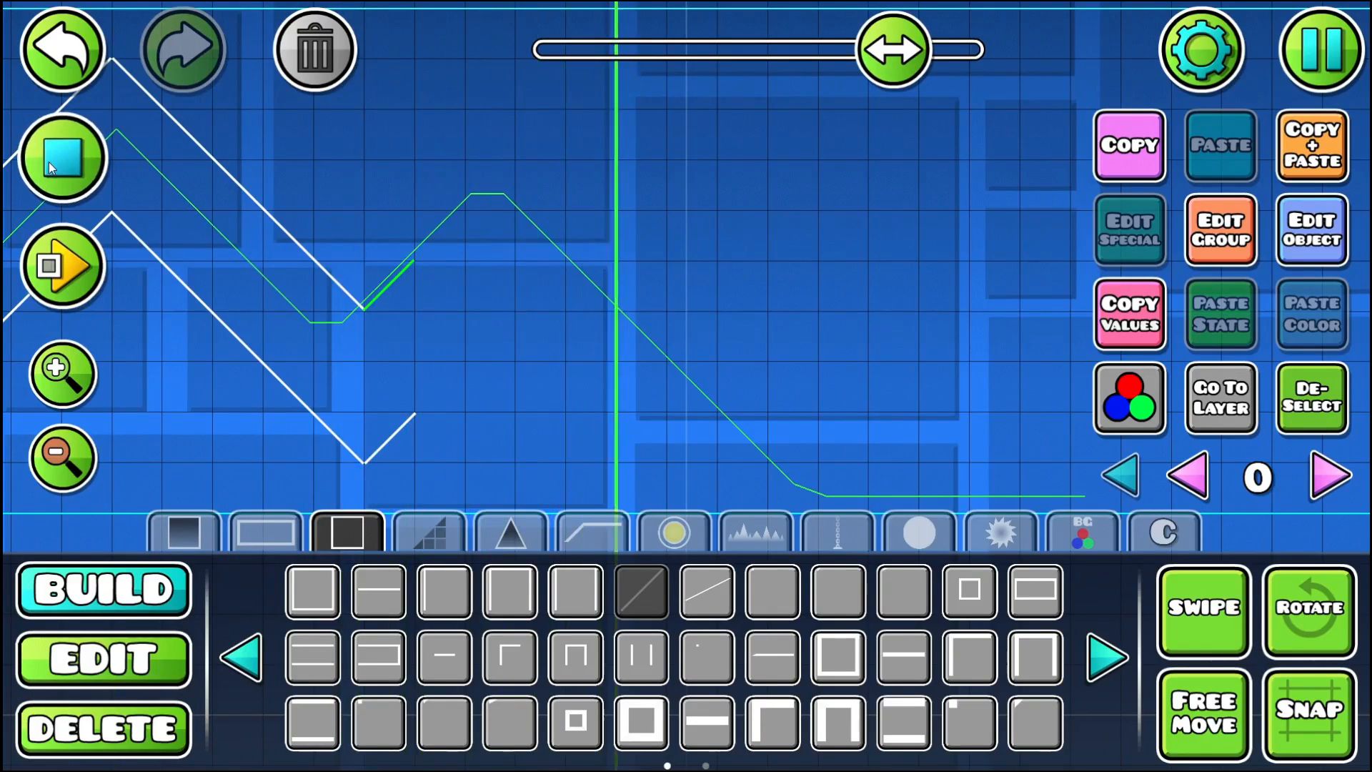
left_click(48, 162)
left_click(49, 162)
left_click(49, 161)
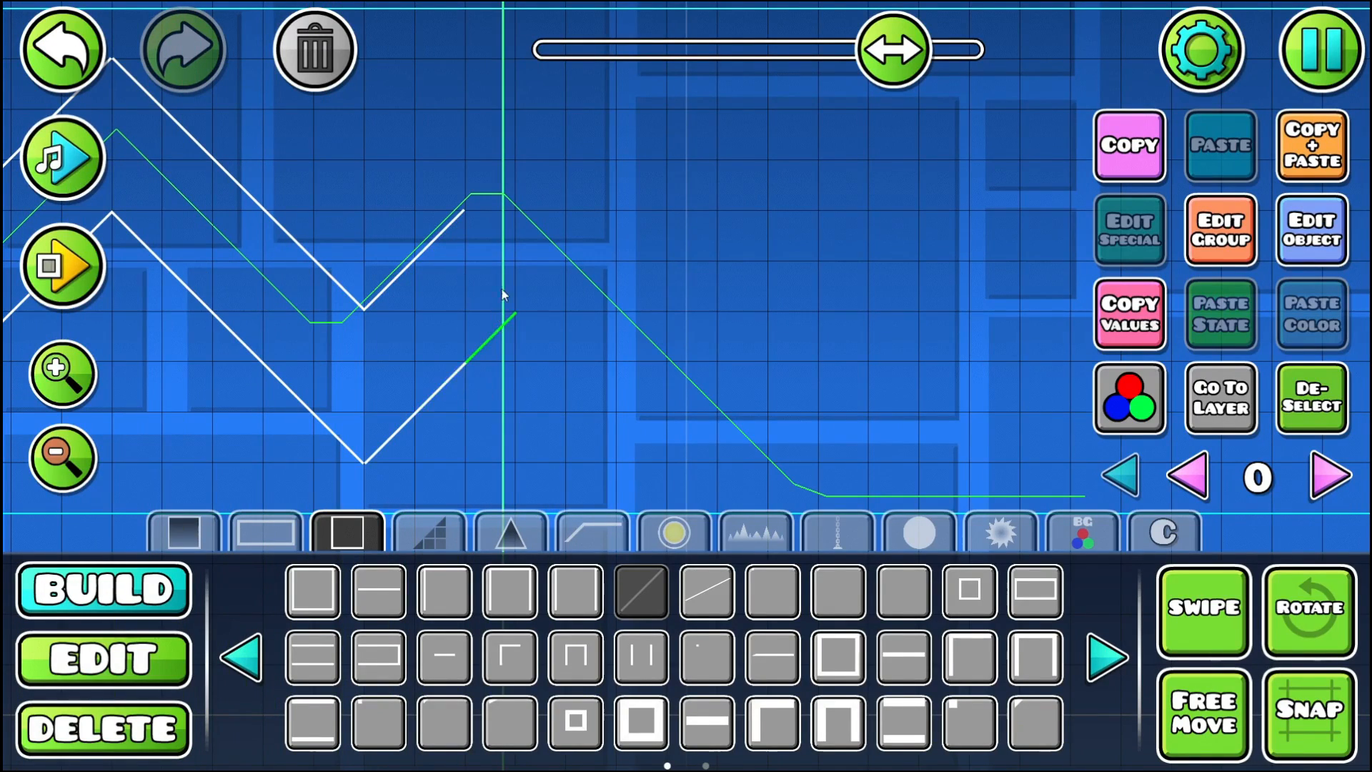
- End both outlines with short flat sections and vertical walls at the beat, and fill the exit with a green cube portal and pink jump pads
left_click_drag(439, 276, 331, 336)
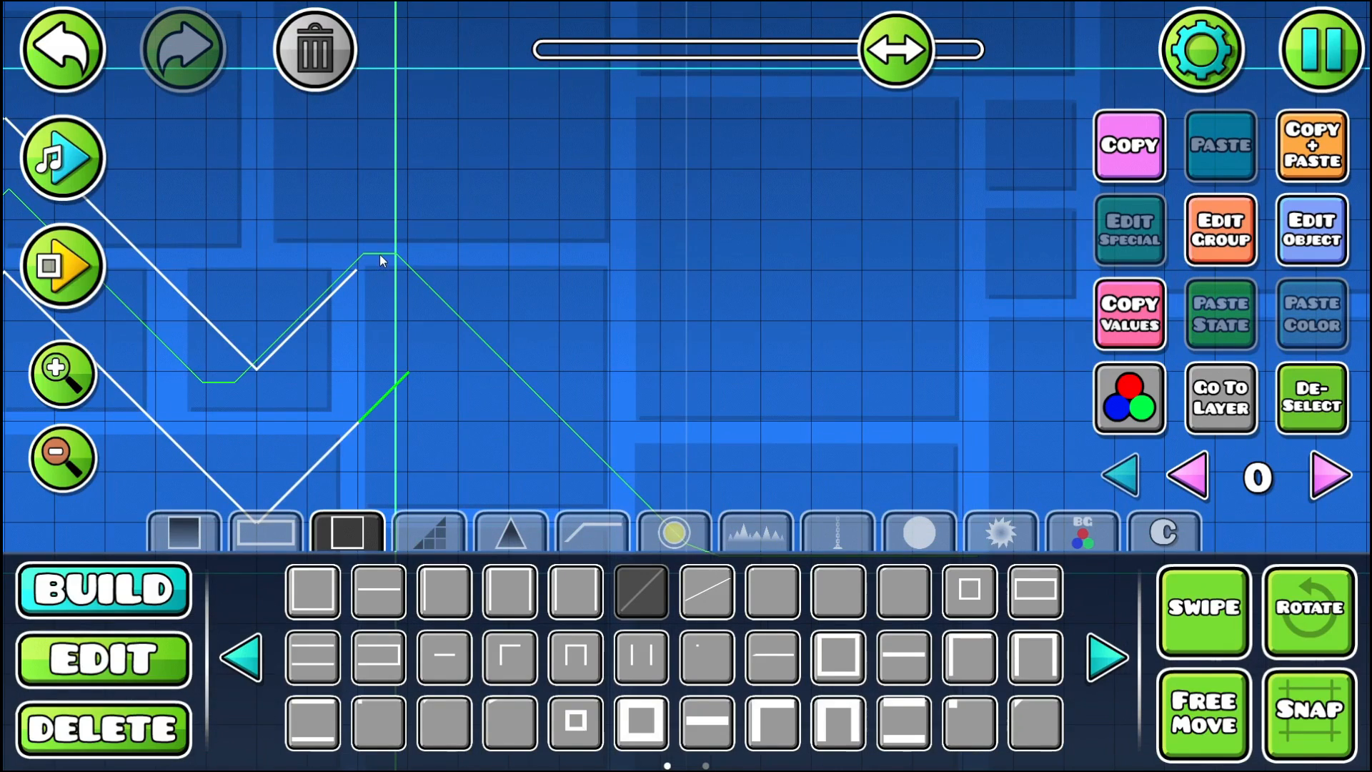
left_click(71, 175)
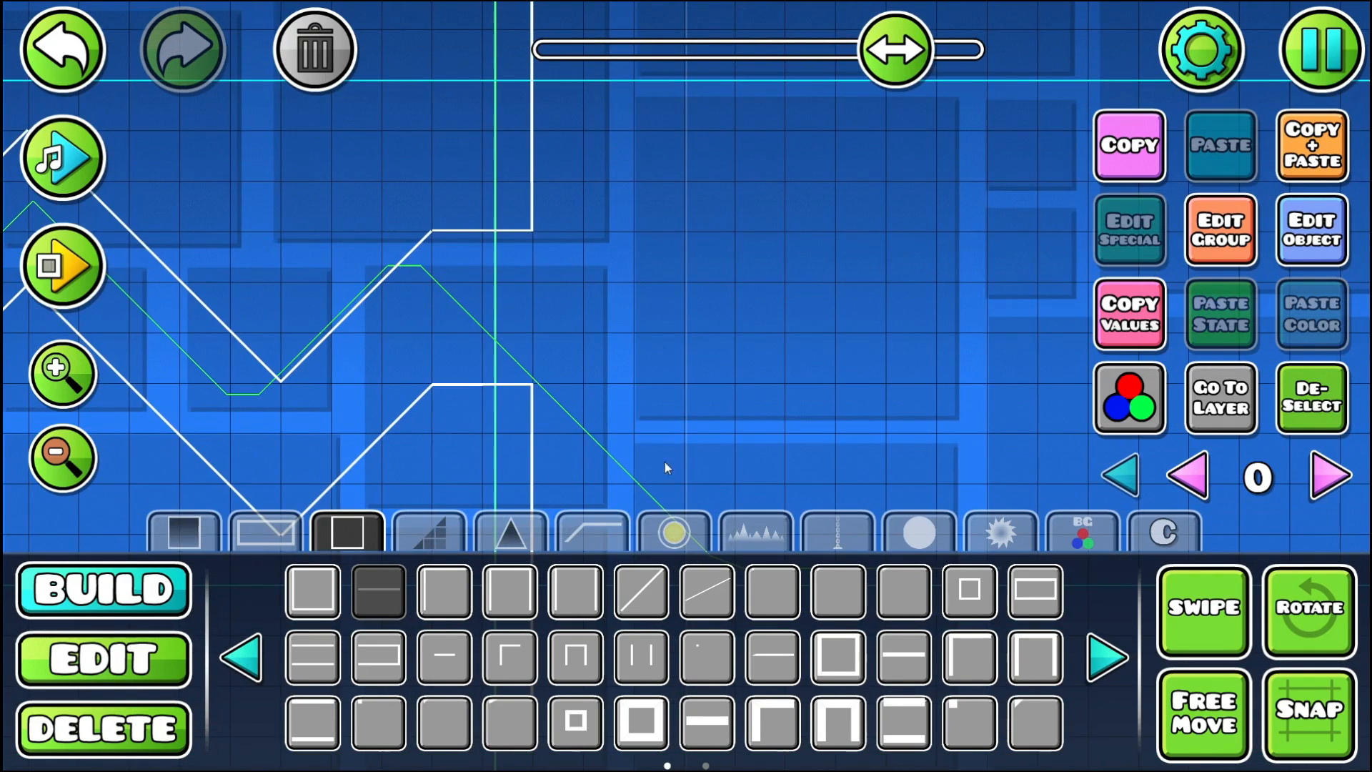
left_click(674, 533)
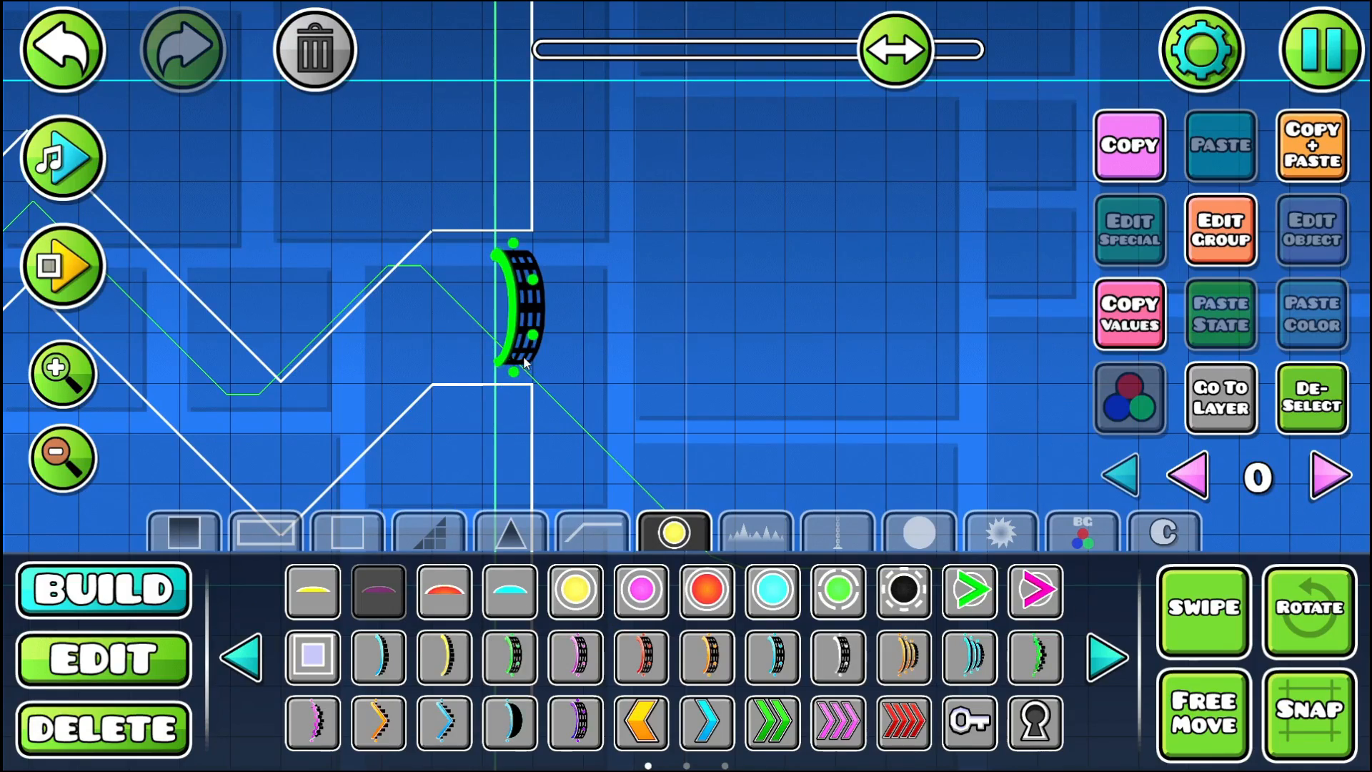
- Playtest from the Start Pos through the wave corridor toward the new cube portal exit
left_click(57, 270)
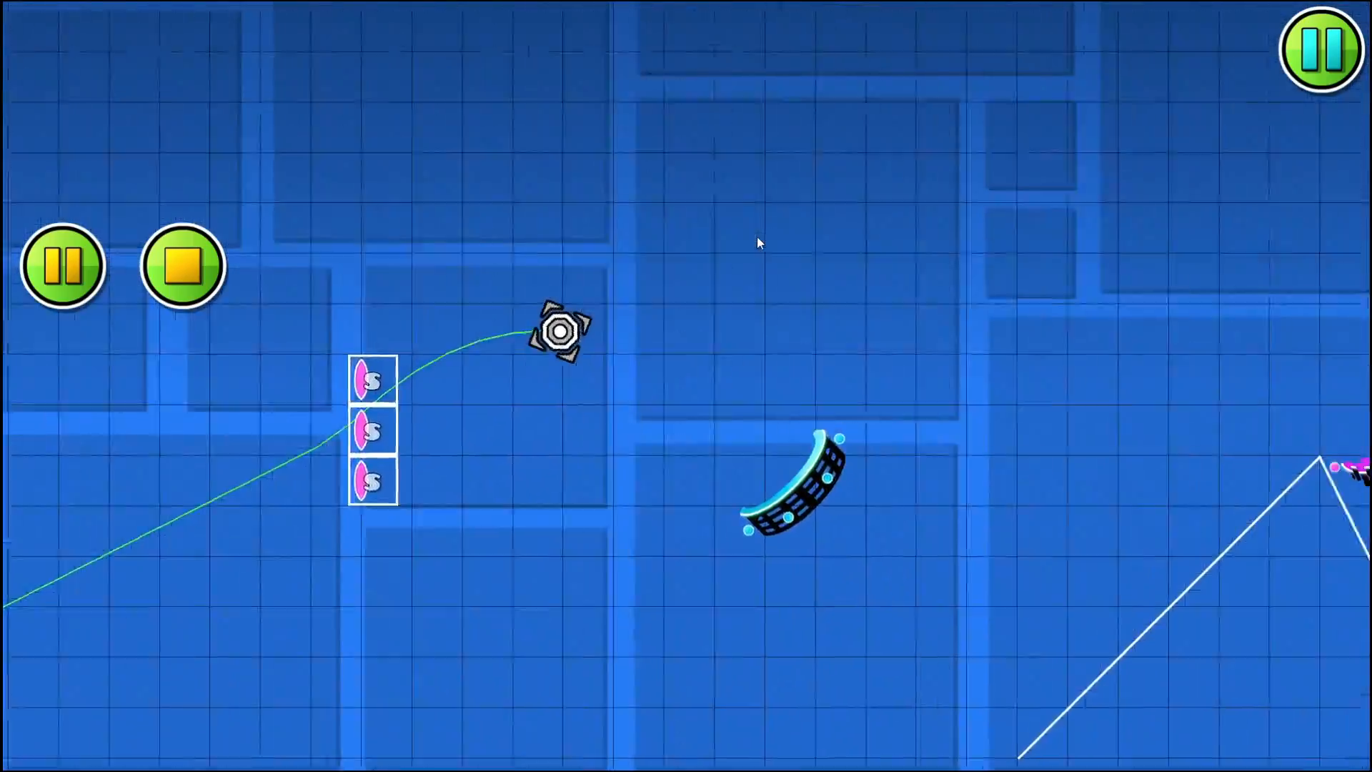
left_click(765, 234)
left_click(765, 234)
left_click(765, 234)
left_click(765, 233)
left_click(765, 233)
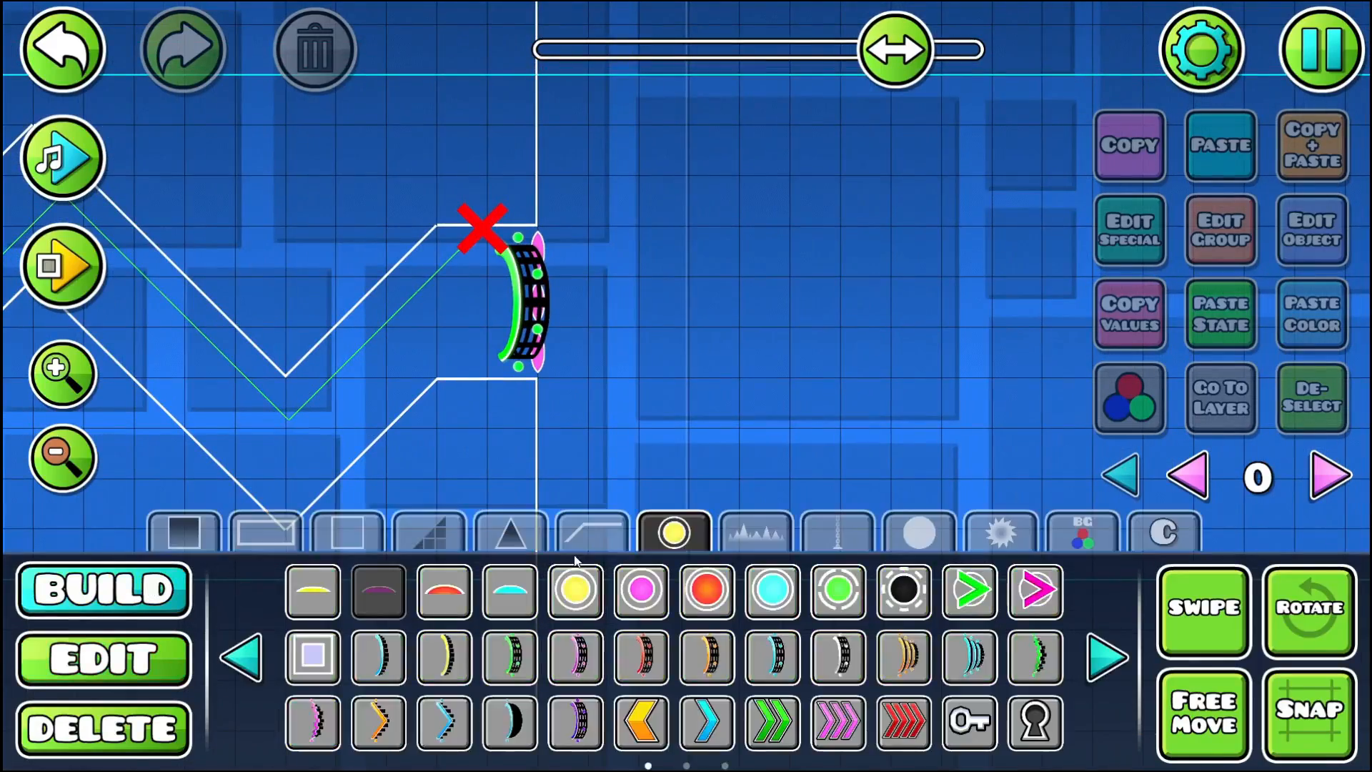
- Place two D blocks each along the exit's ceiling and floor, with a spike hanging under the first ceiling block
left_click(1117, 665)
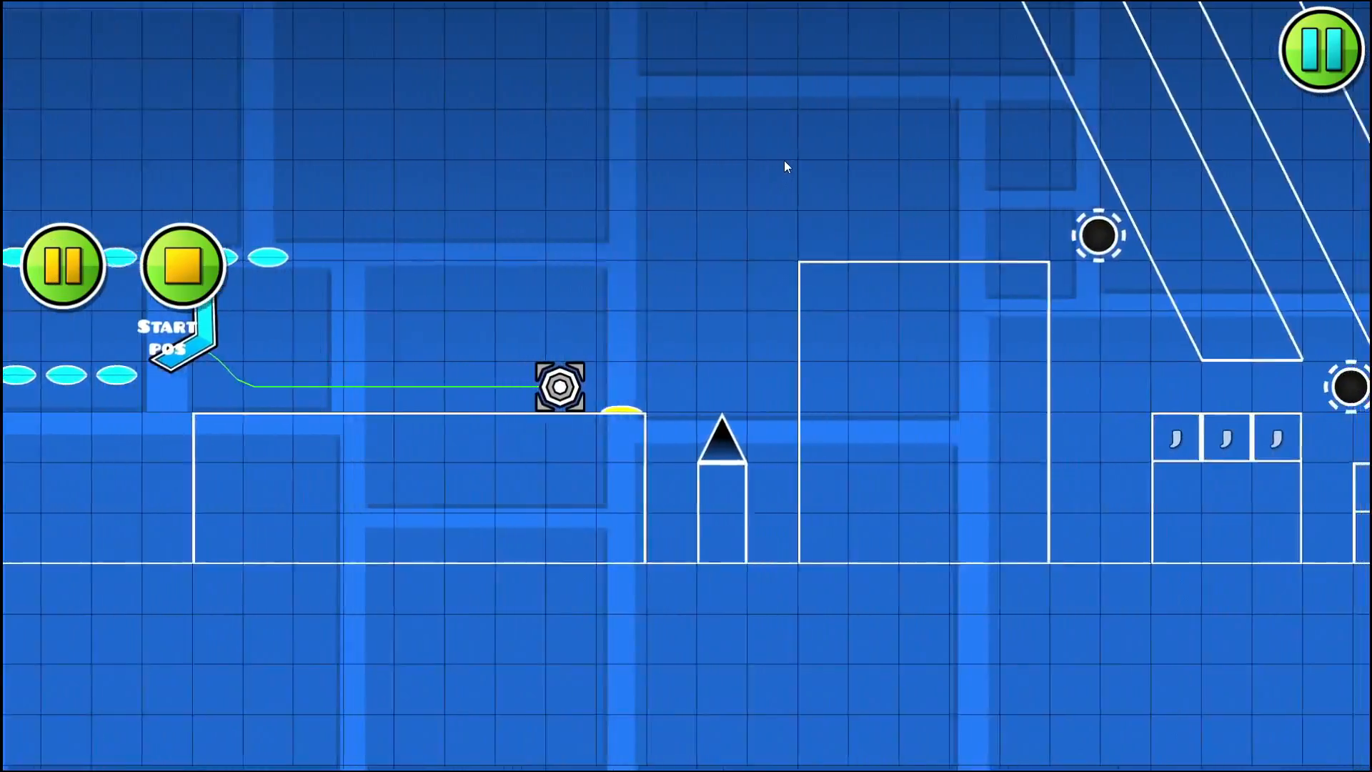
- Playtest twice from the Start Pos, flying the wave through the size portals toward the D-block exit
left_click(766, 161)
left_click(767, 161)
left_click(767, 161)
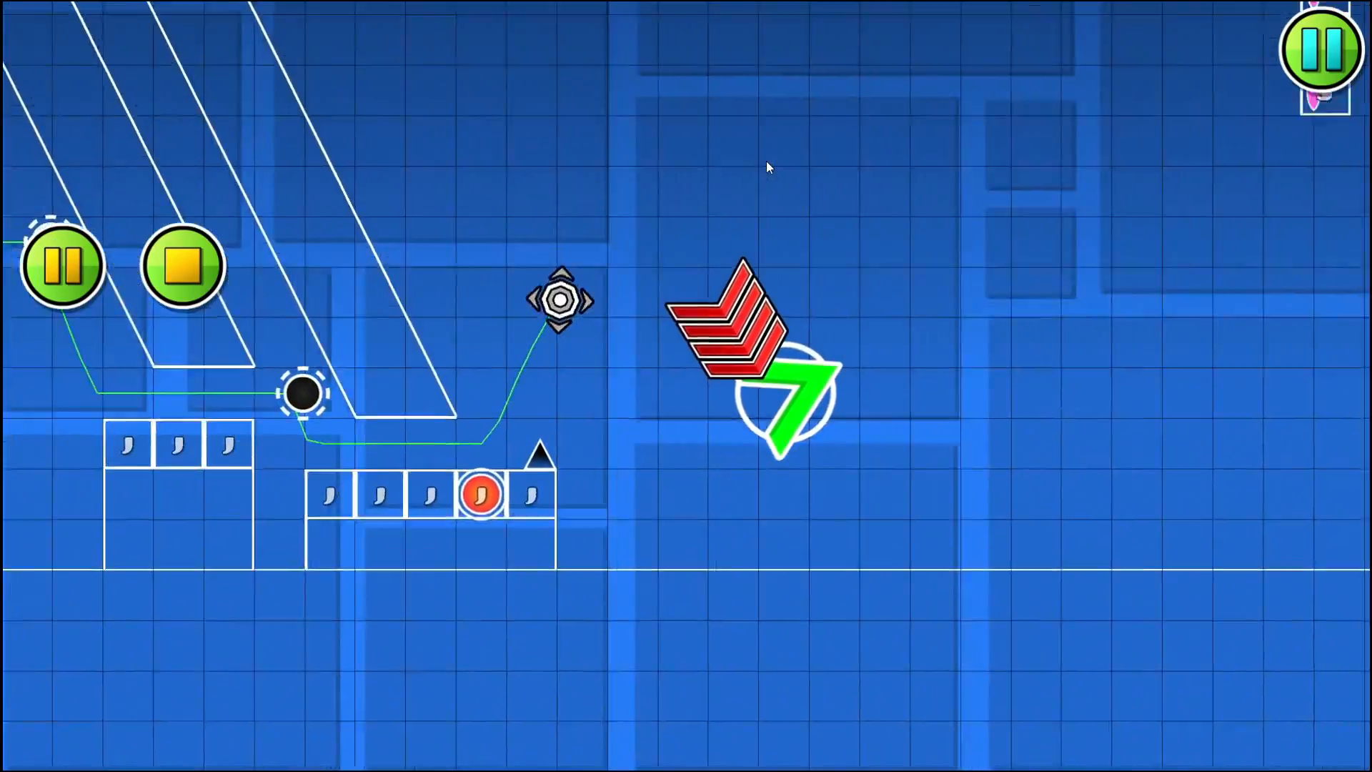
left_click(766, 160)
left_click(766, 153)
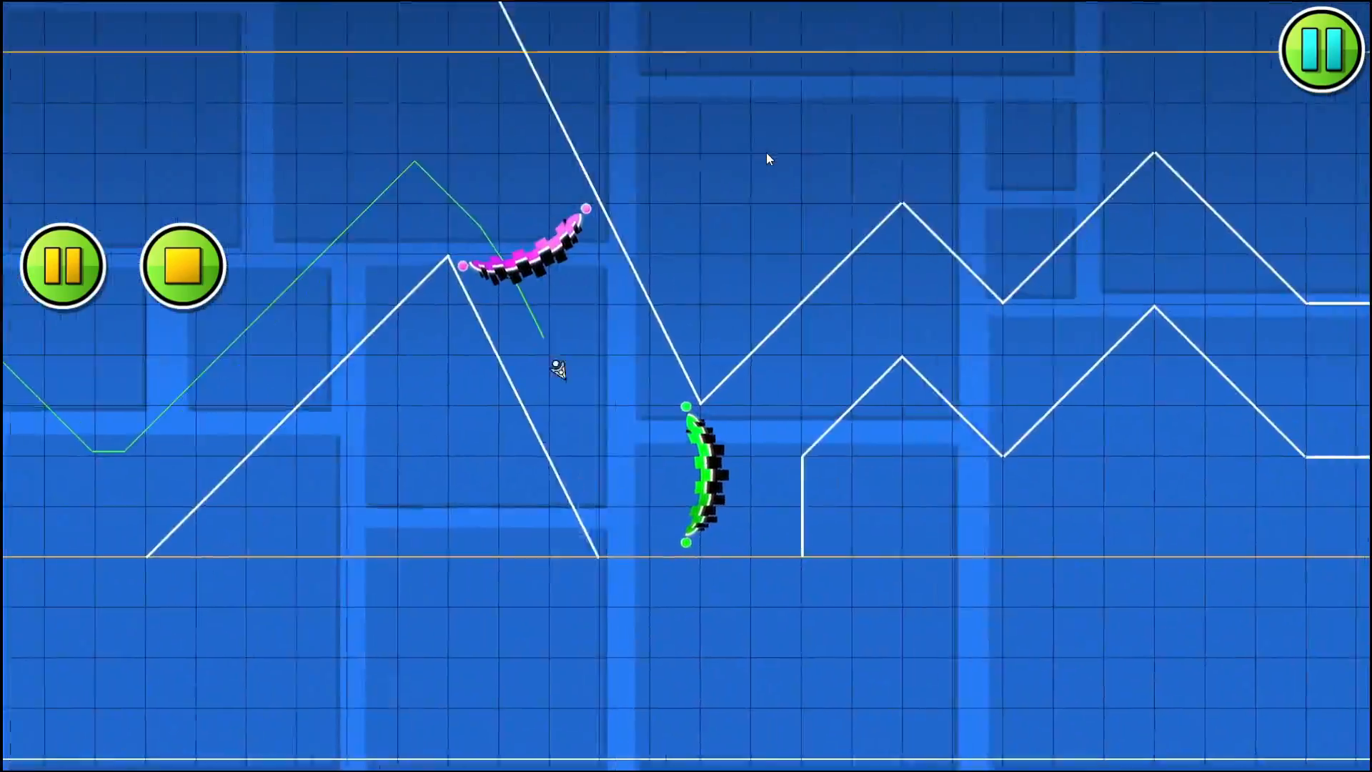
left_click(767, 152)
left_click(766, 153)
left_click(766, 152)
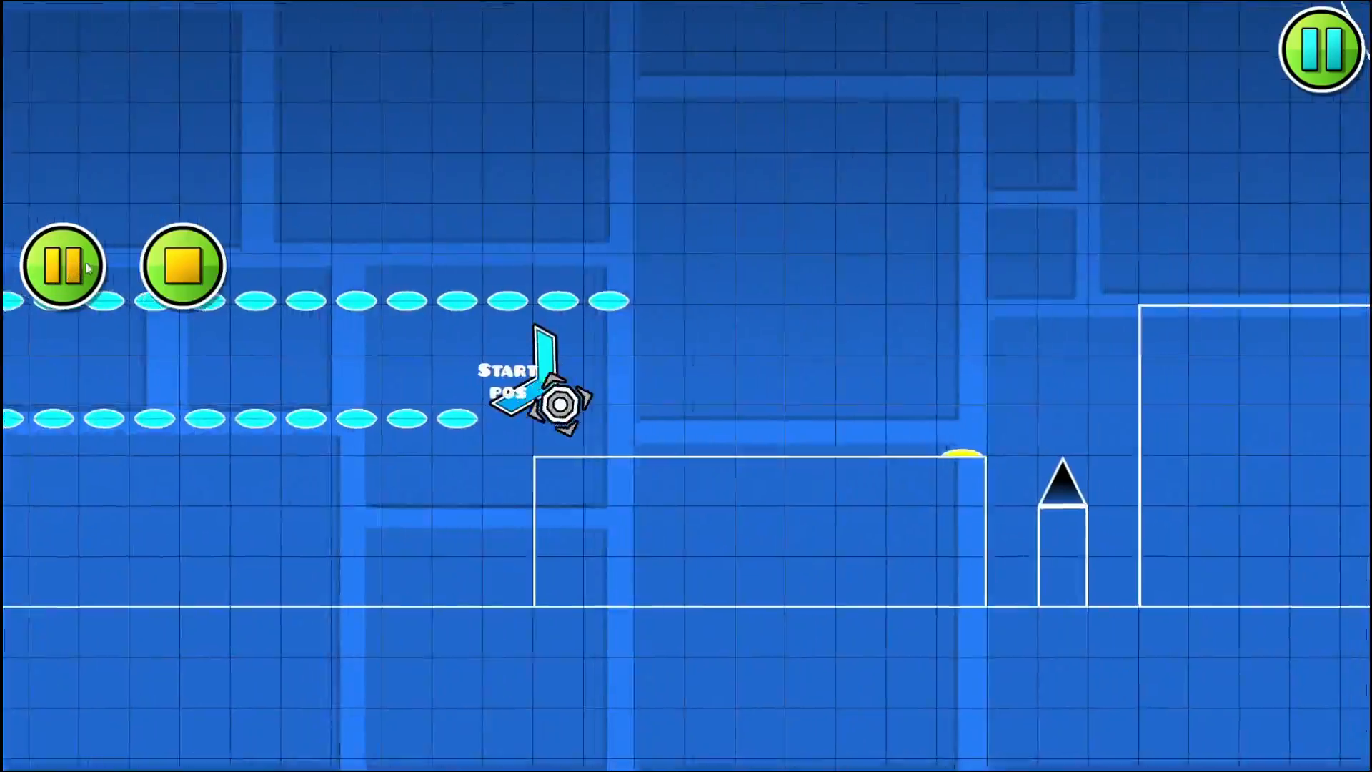
left_click(672, 161)
left_click(694, 165)
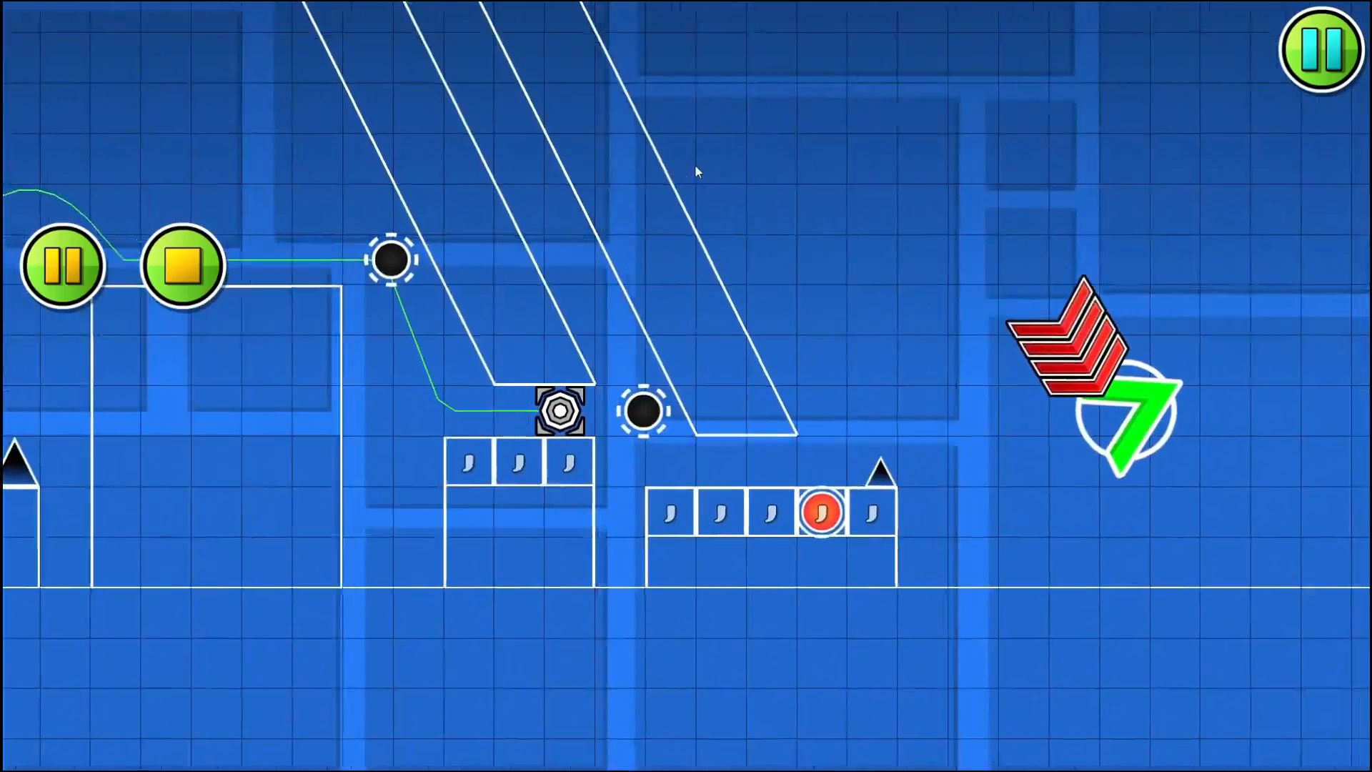
left_click(695, 164)
left_click(695, 166)
left_click(695, 165)
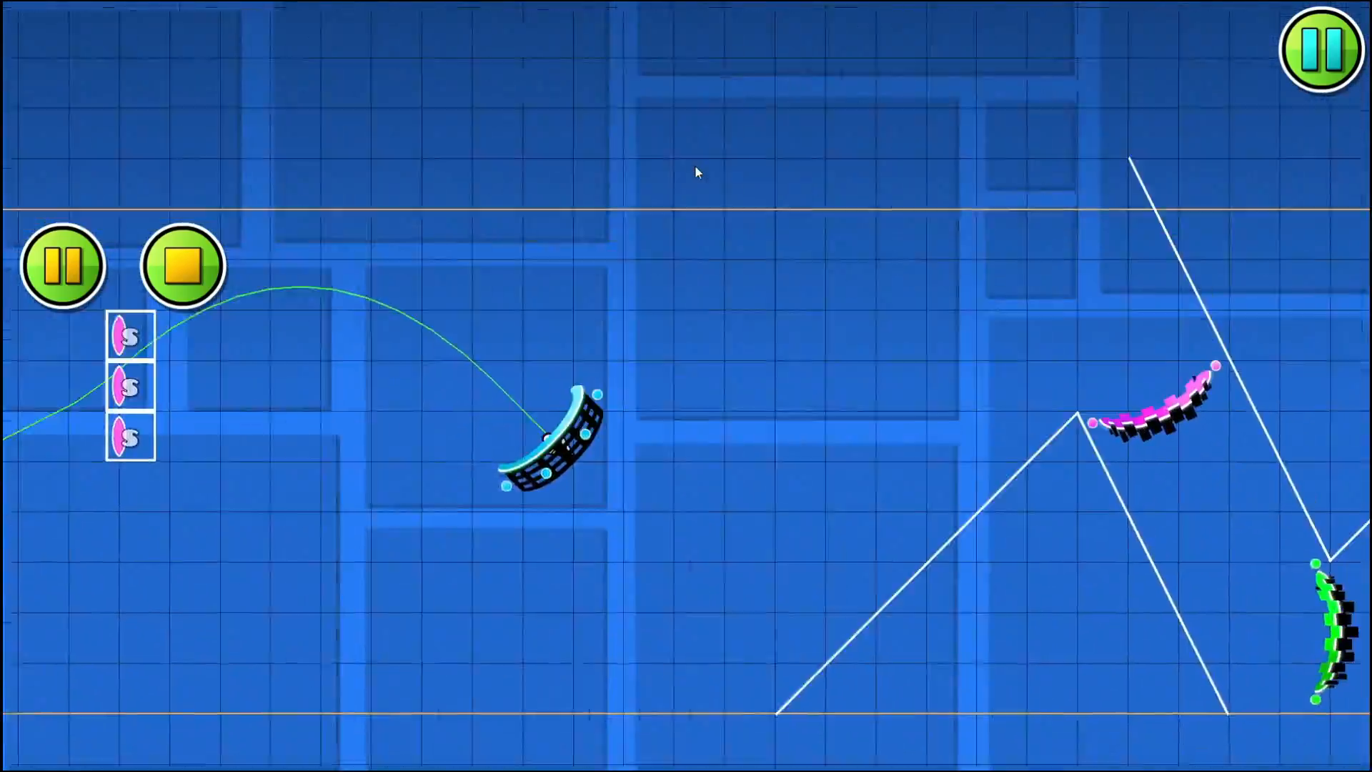
left_click(695, 164)
left_click(694, 164)
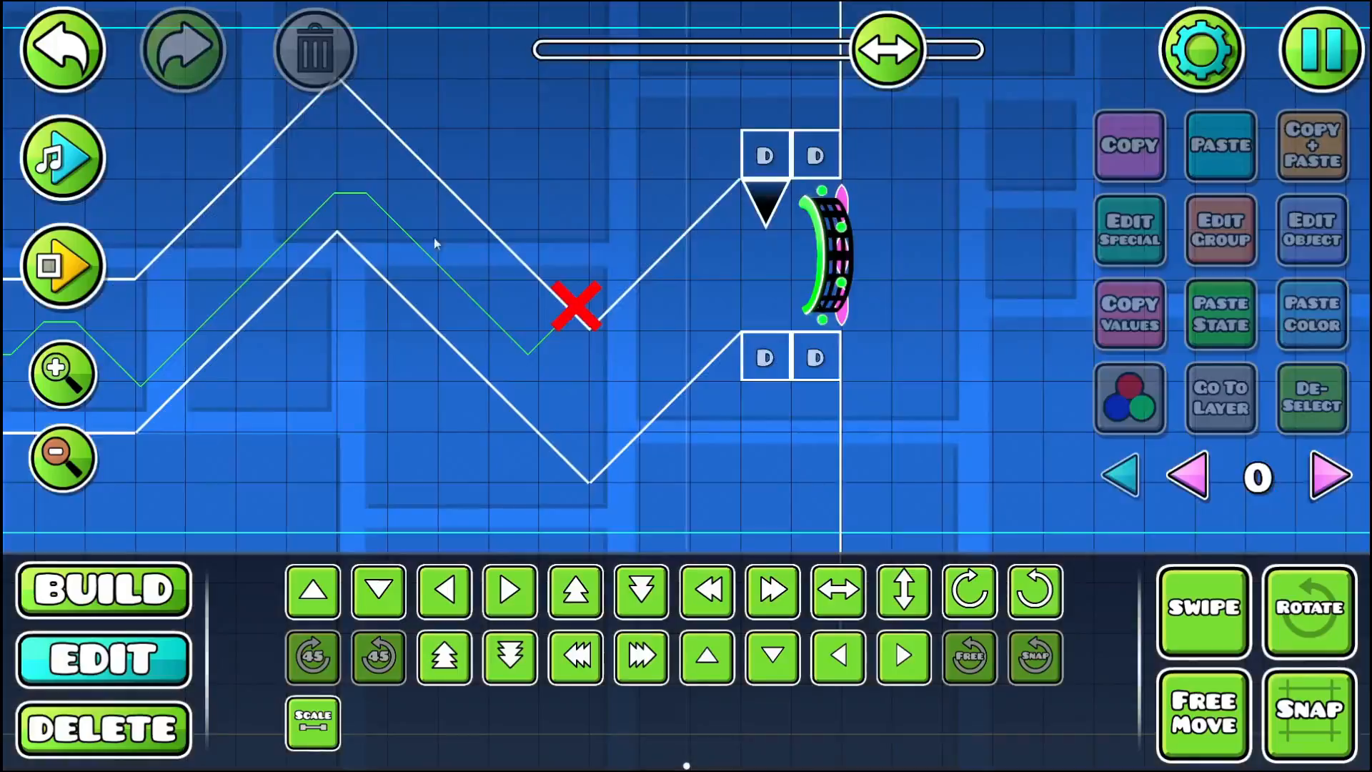
- Replay the section twice more from the Start Pos, testing the corridor up to the spike at its exit
left_click(86, 275)
left_click(642, 174)
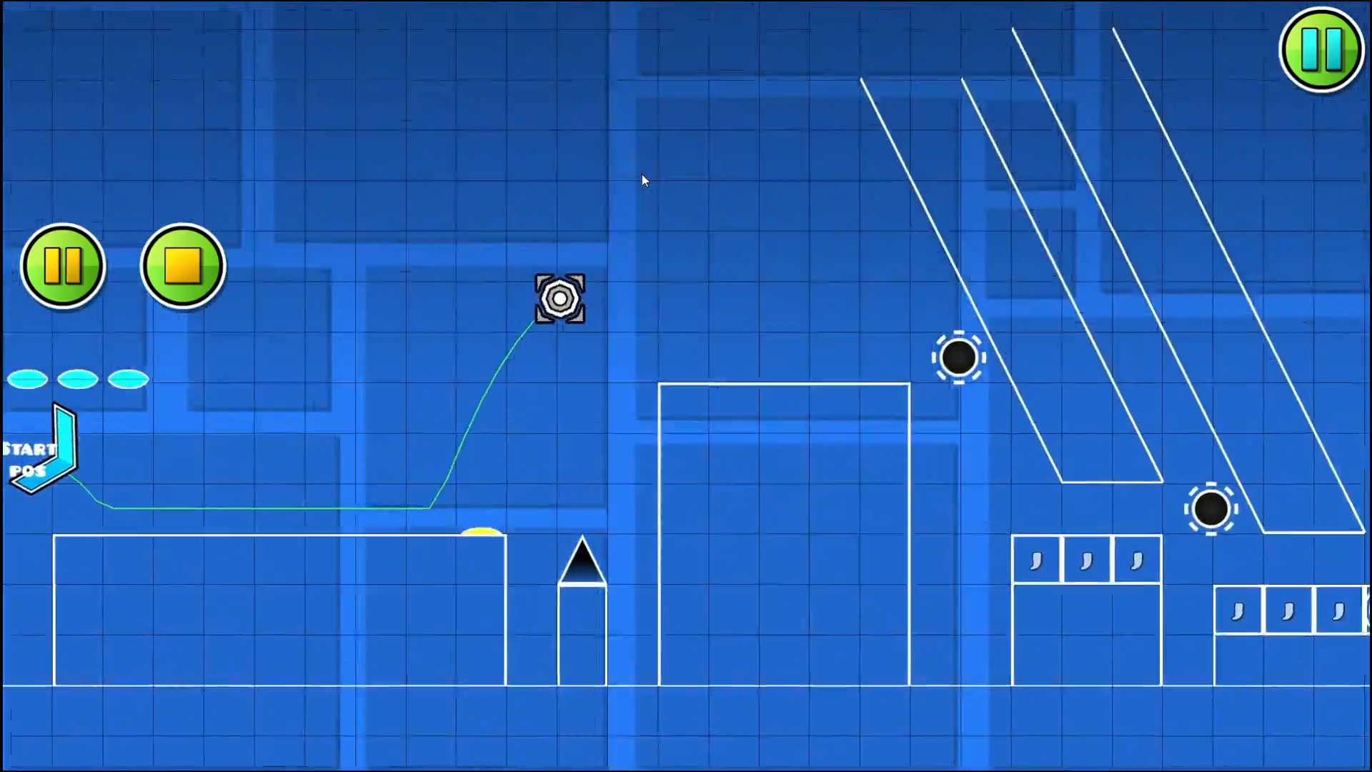
left_click(642, 173)
left_click(642, 174)
left_click(642, 174)
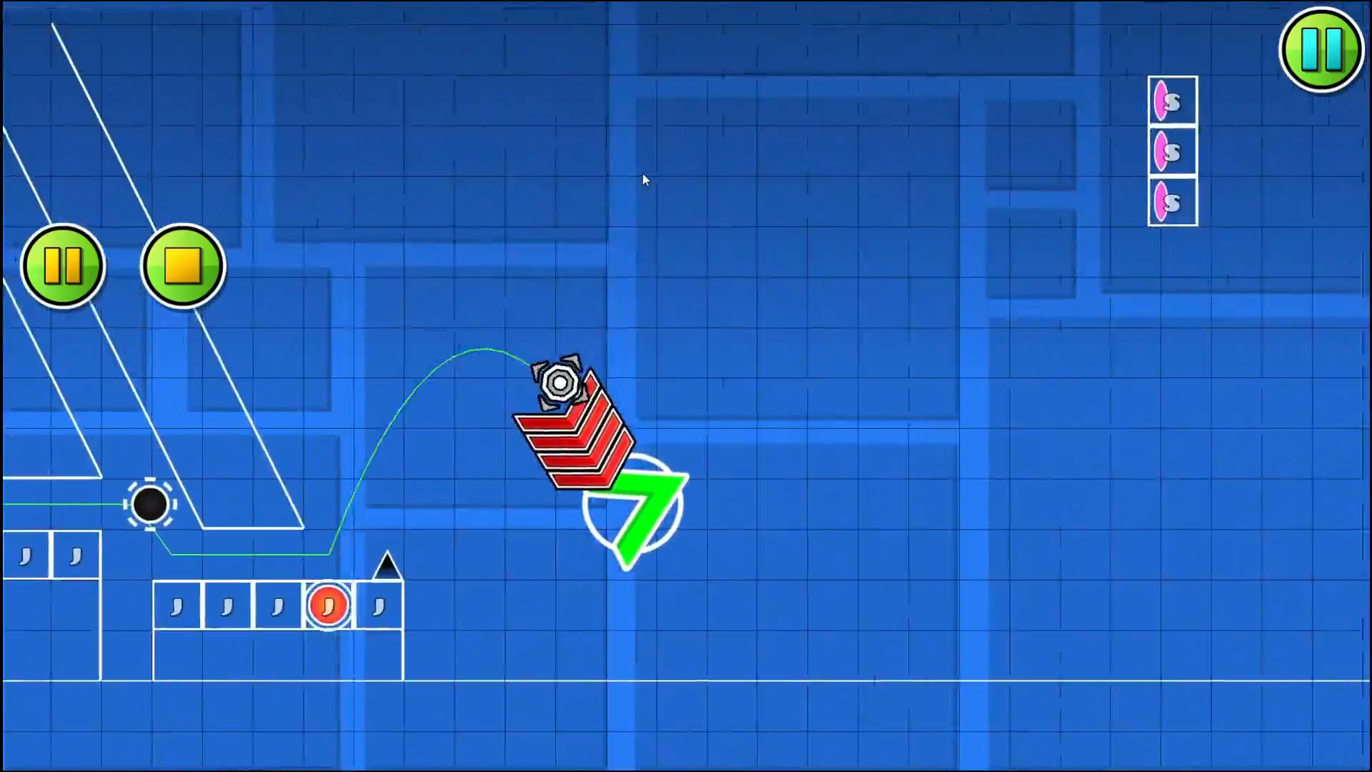
left_click(642, 174)
left_click(642, 174)
left_click(642, 173)
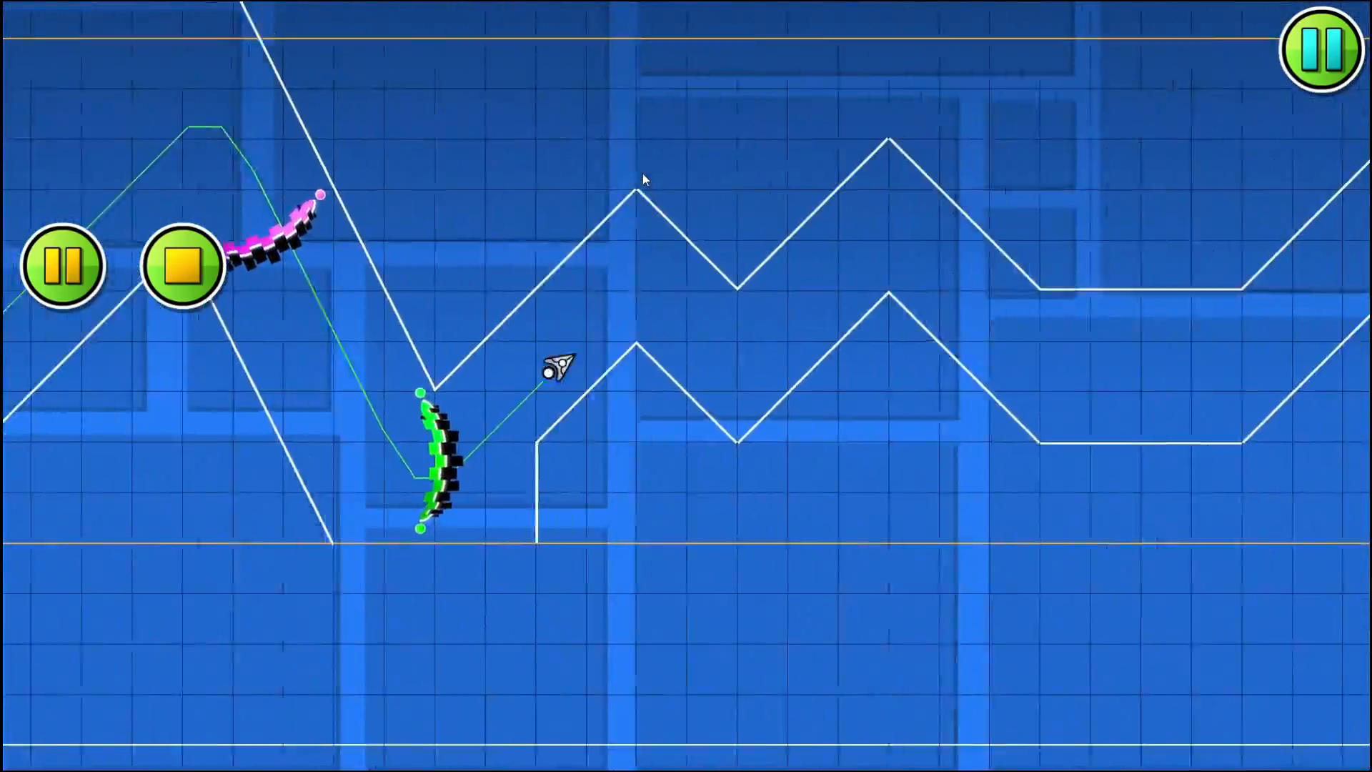
left_click(642, 173)
left_click(44, 263)
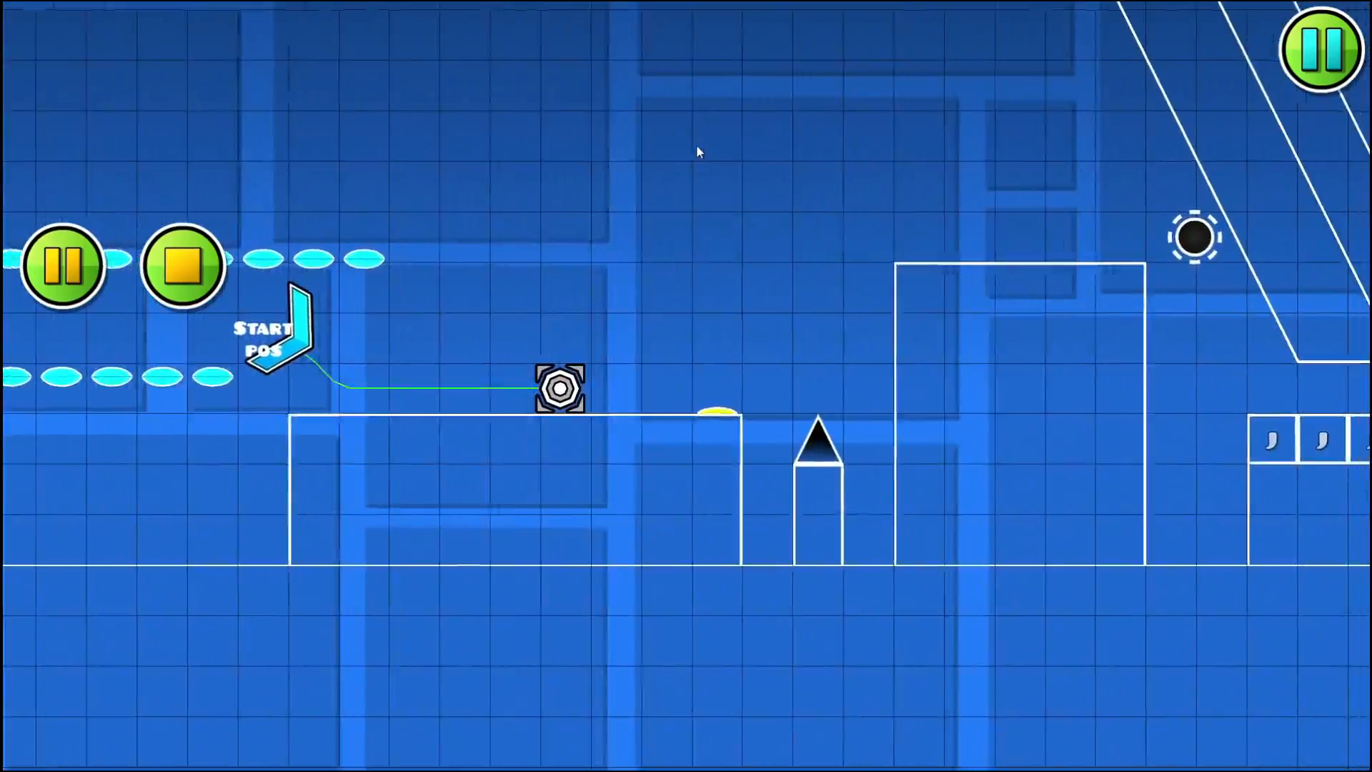
left_click(676, 143)
left_click(676, 143)
left_click(676, 143)
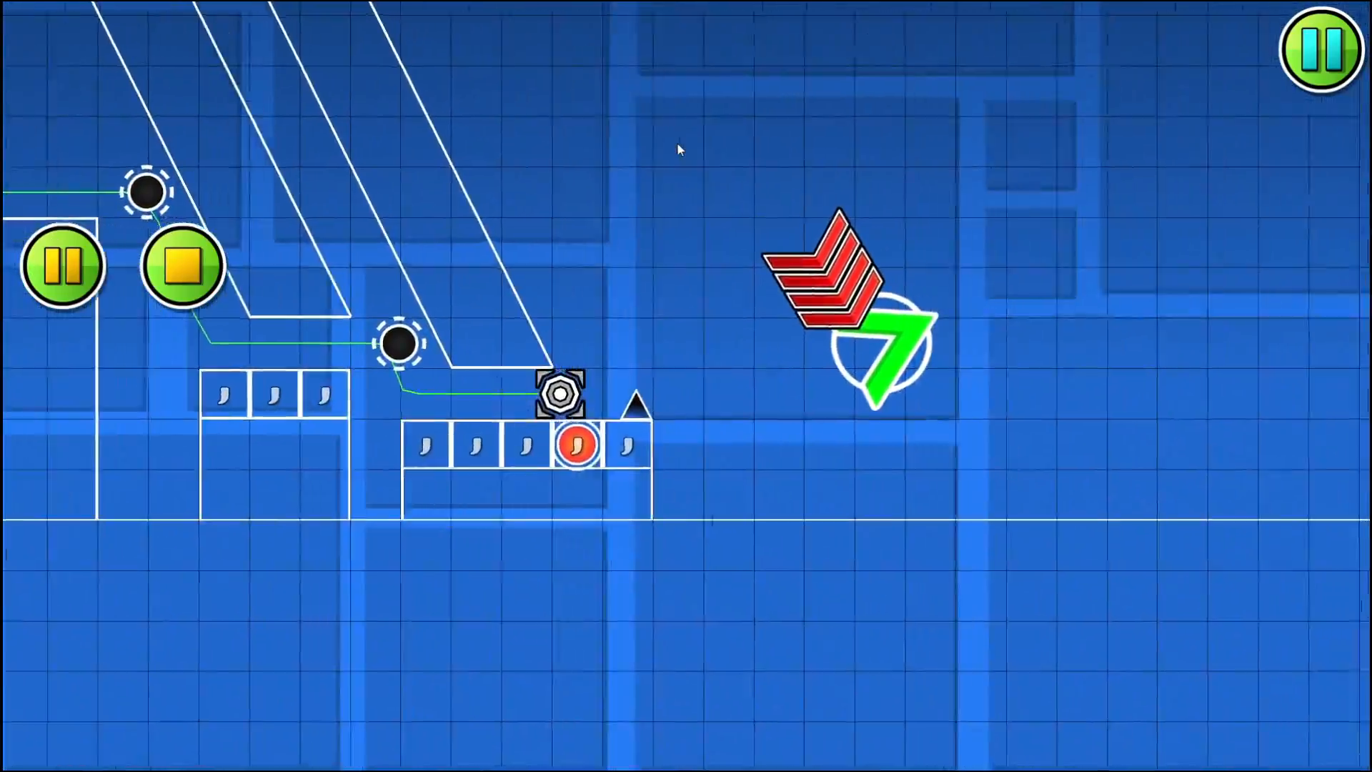
left_click(677, 143)
left_click(676, 143)
left_click(676, 143)
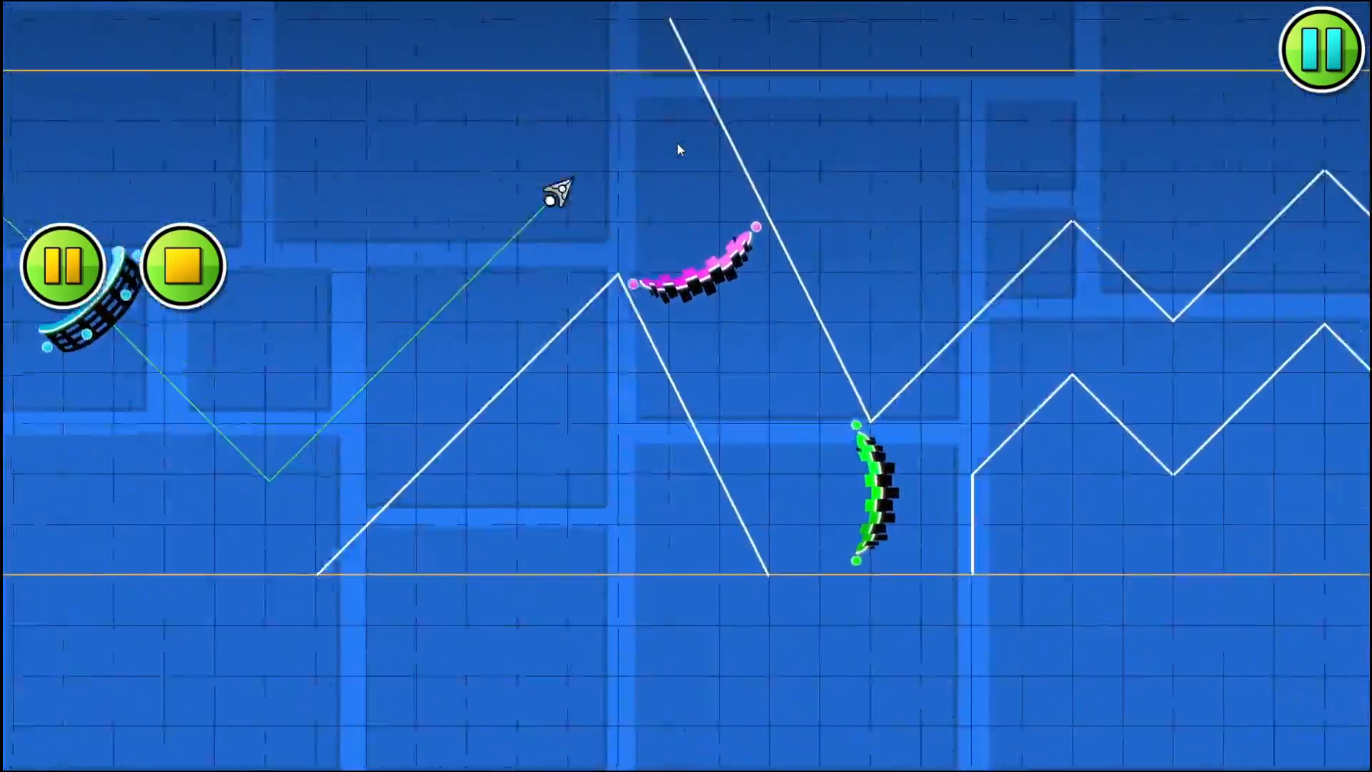
left_click(677, 143)
left_click(676, 143)
left_click(676, 143)
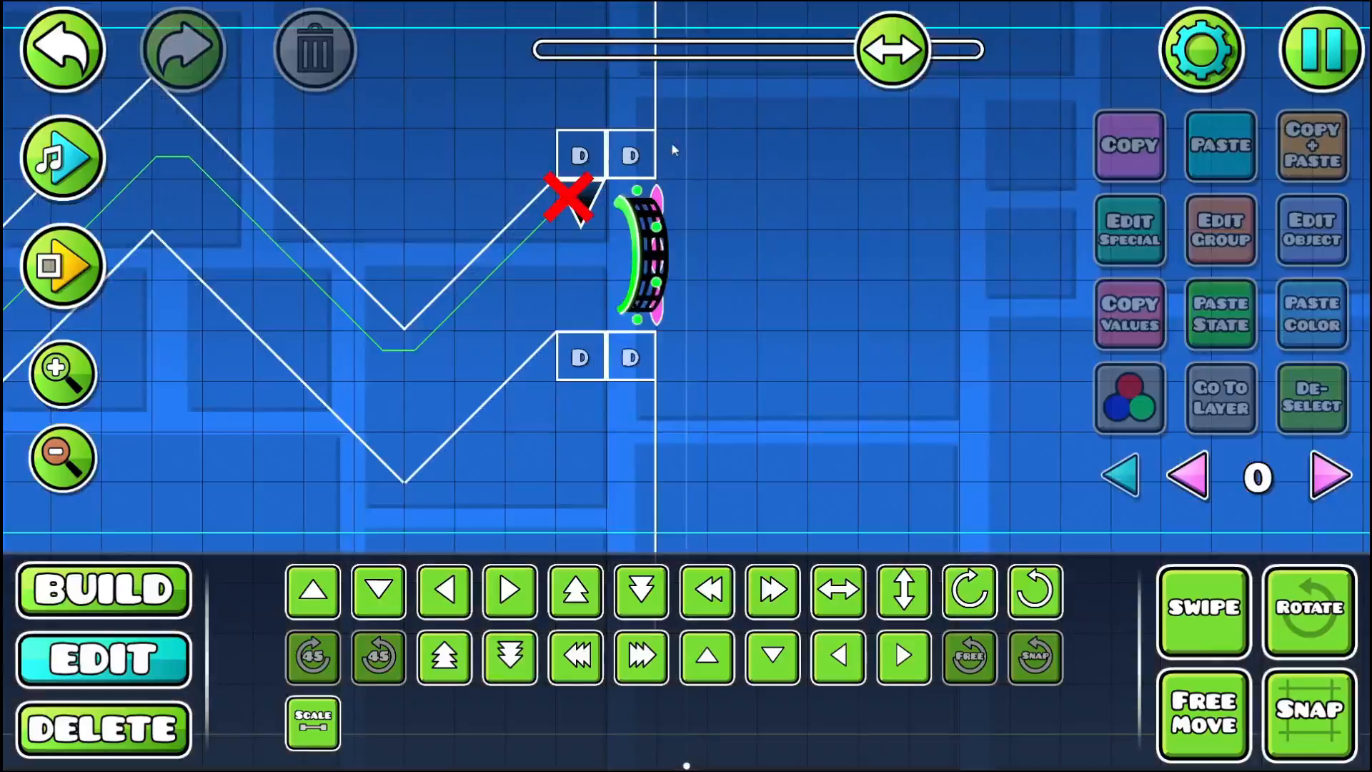
- Playtest from the Start Pos through the full wave corridor and out of the green cube portal, and stop after landing
left_click(97, 288)
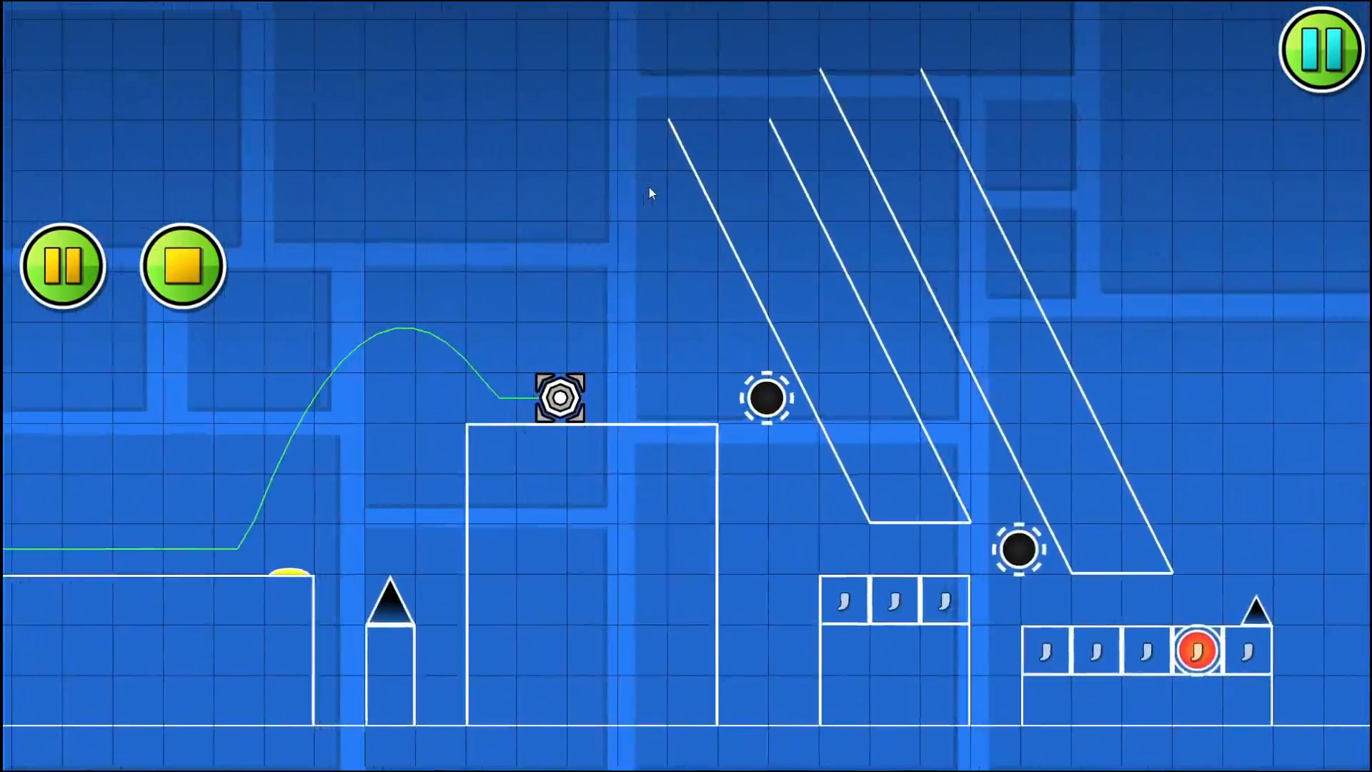
left_click(649, 186)
left_click(649, 187)
left_click(649, 187)
left_click(649, 187)
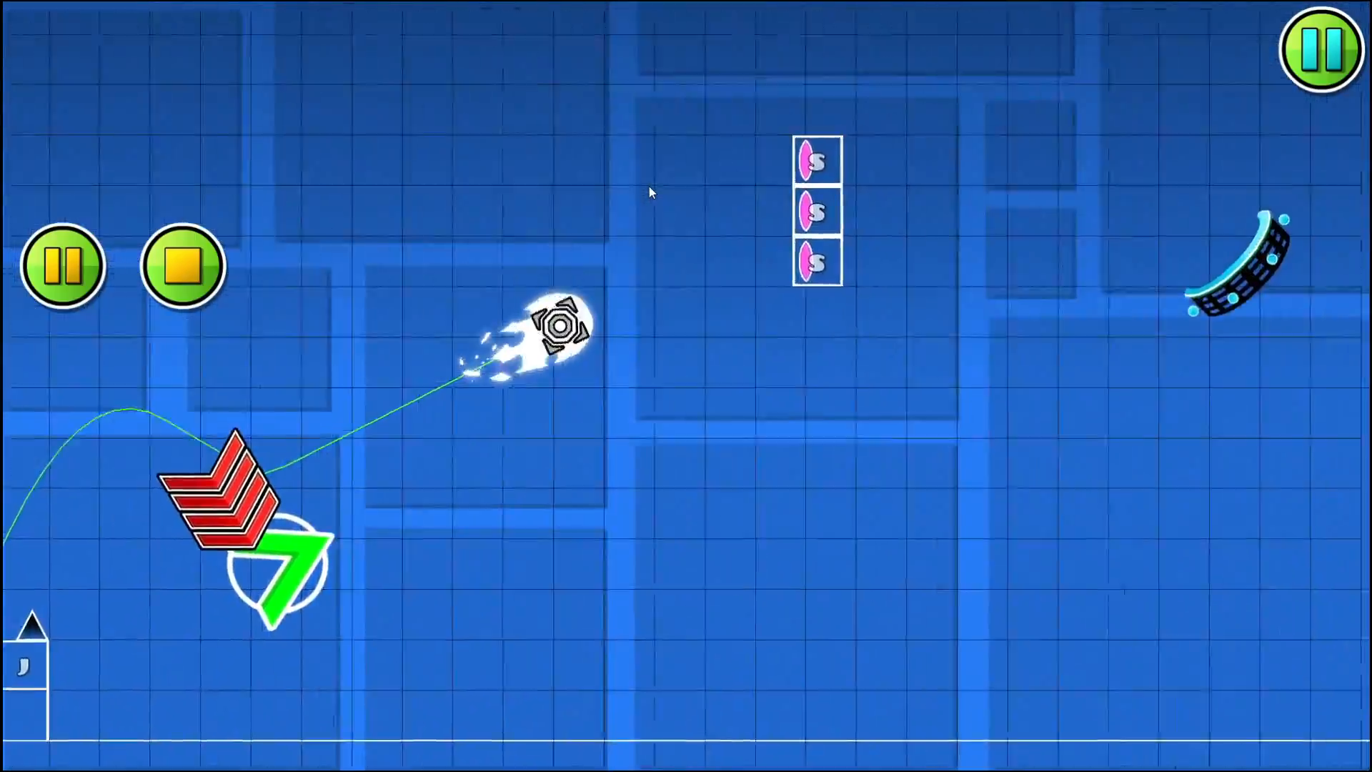
left_click(649, 186)
left_click(651, 186)
left_click(651, 187)
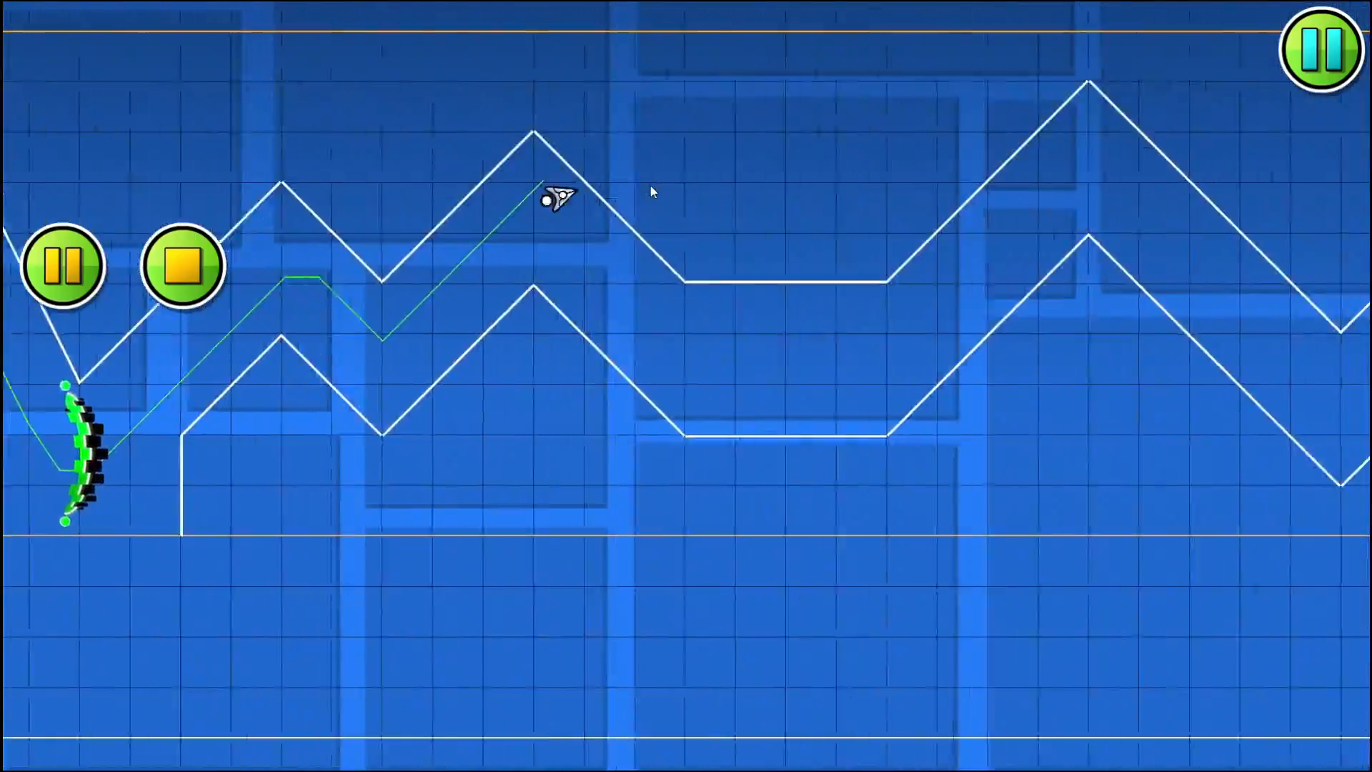
left_click(651, 186)
left_click(651, 186)
left_click(651, 185)
left_click(651, 186)
left_click(183, 265)
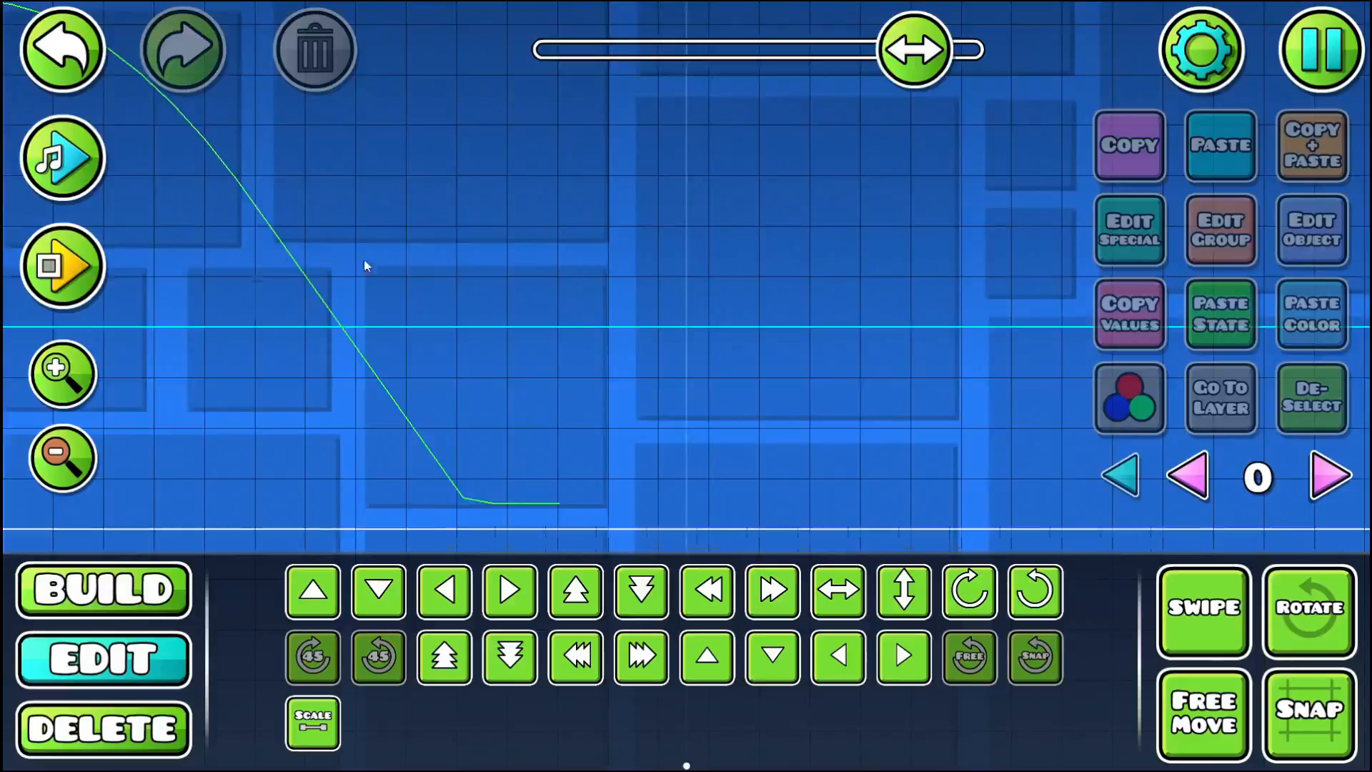
left_click_drag(363, 259, 1036, 407)
left_click_drag(408, 271, 170, 343)
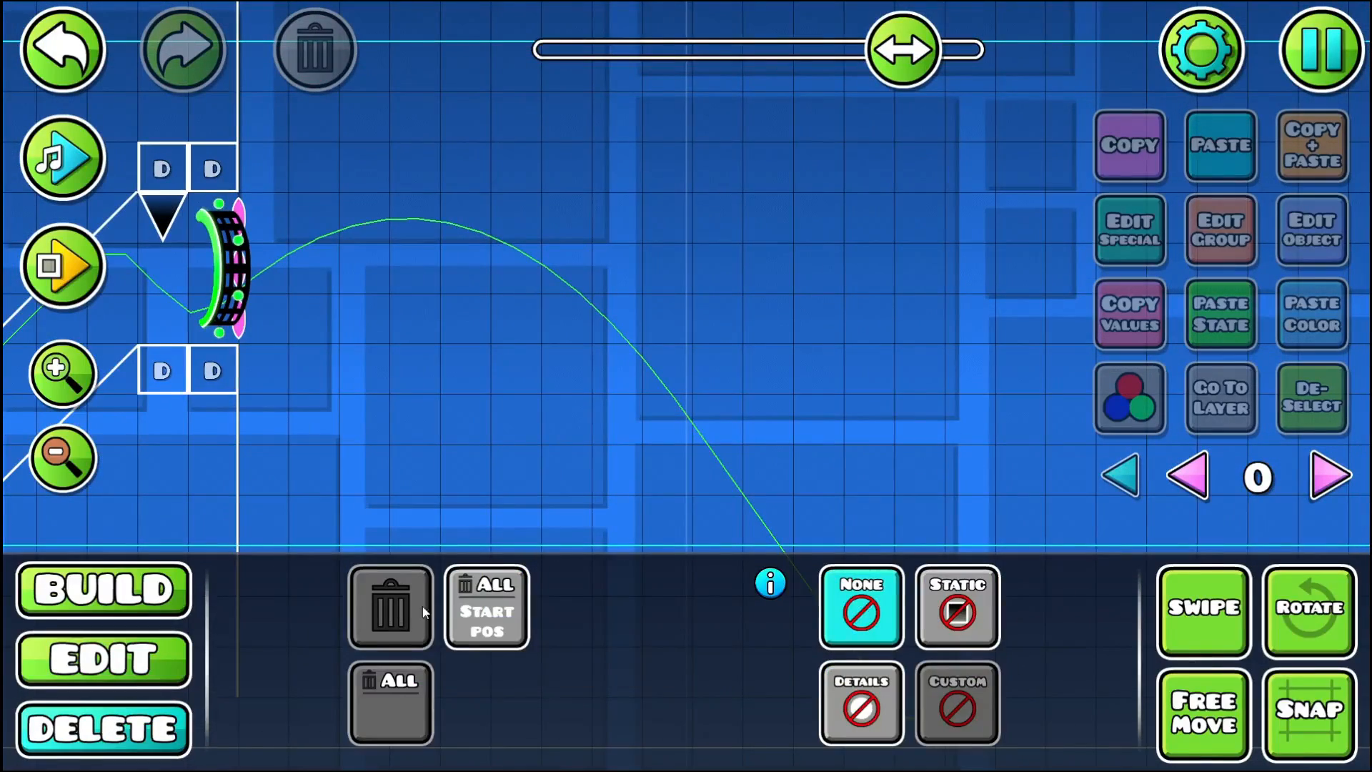
left_click(104, 728)
left_click_drag(366, 331, 589, 295)
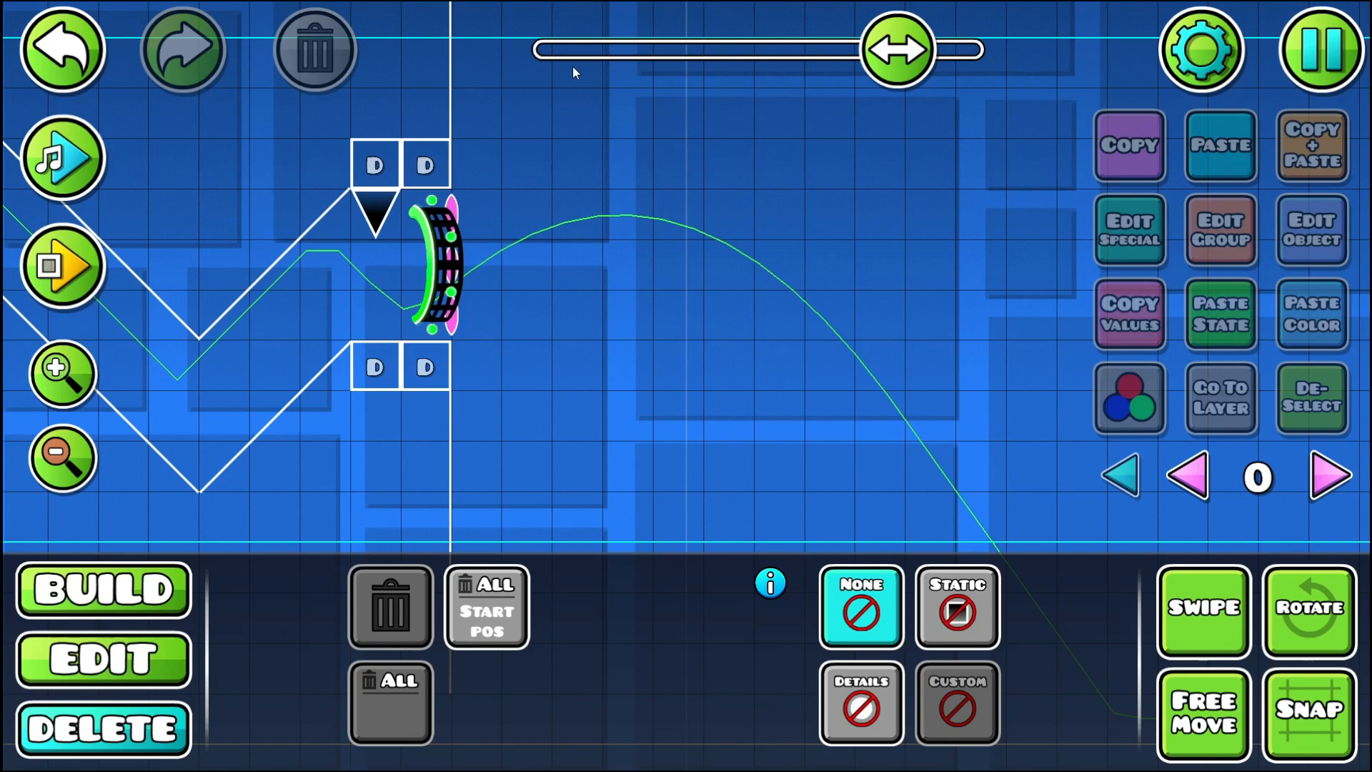
left_click_drag(397, 255, 680, 250)
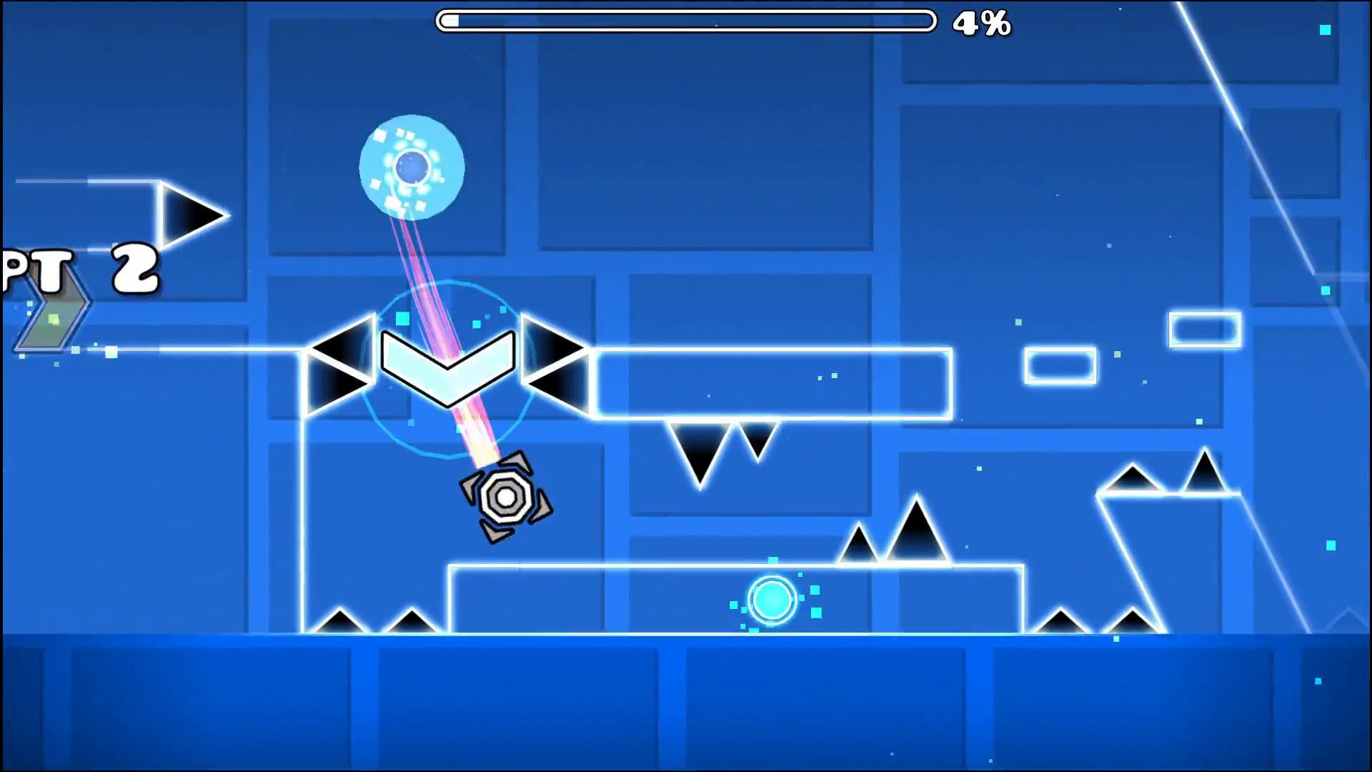
- Play the level from its opening cube section through the red ball portal and the slanted-block corridor, using the gravity orbs and pads
key("space")
key("space")
key("space")
key("space")
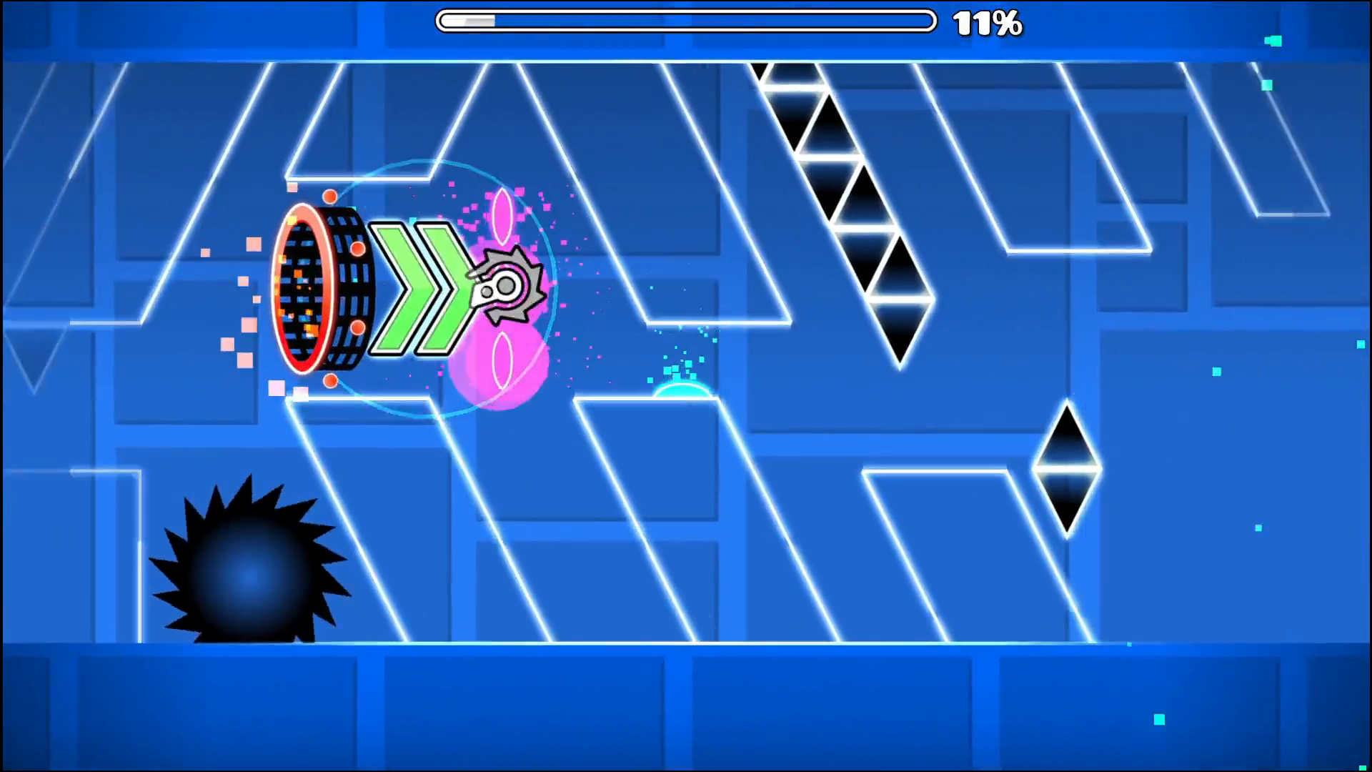
key("space")
key("space")
- Play the ball section past the hanging slanted blocks and yellow pad, entering the green cube portal and crossing the first floating orbs
key("space")
key("space")
key("space")
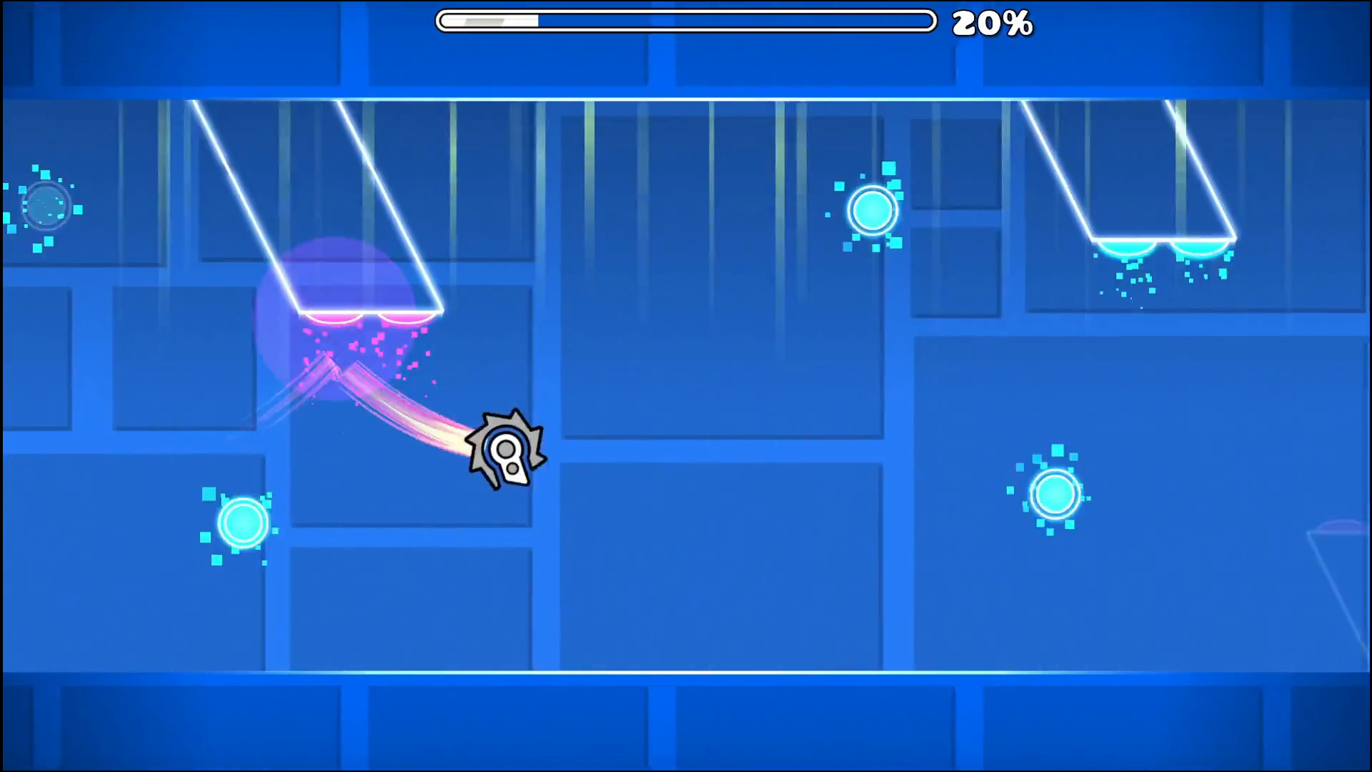
key("space")
key("space")
key("space")
key("space")
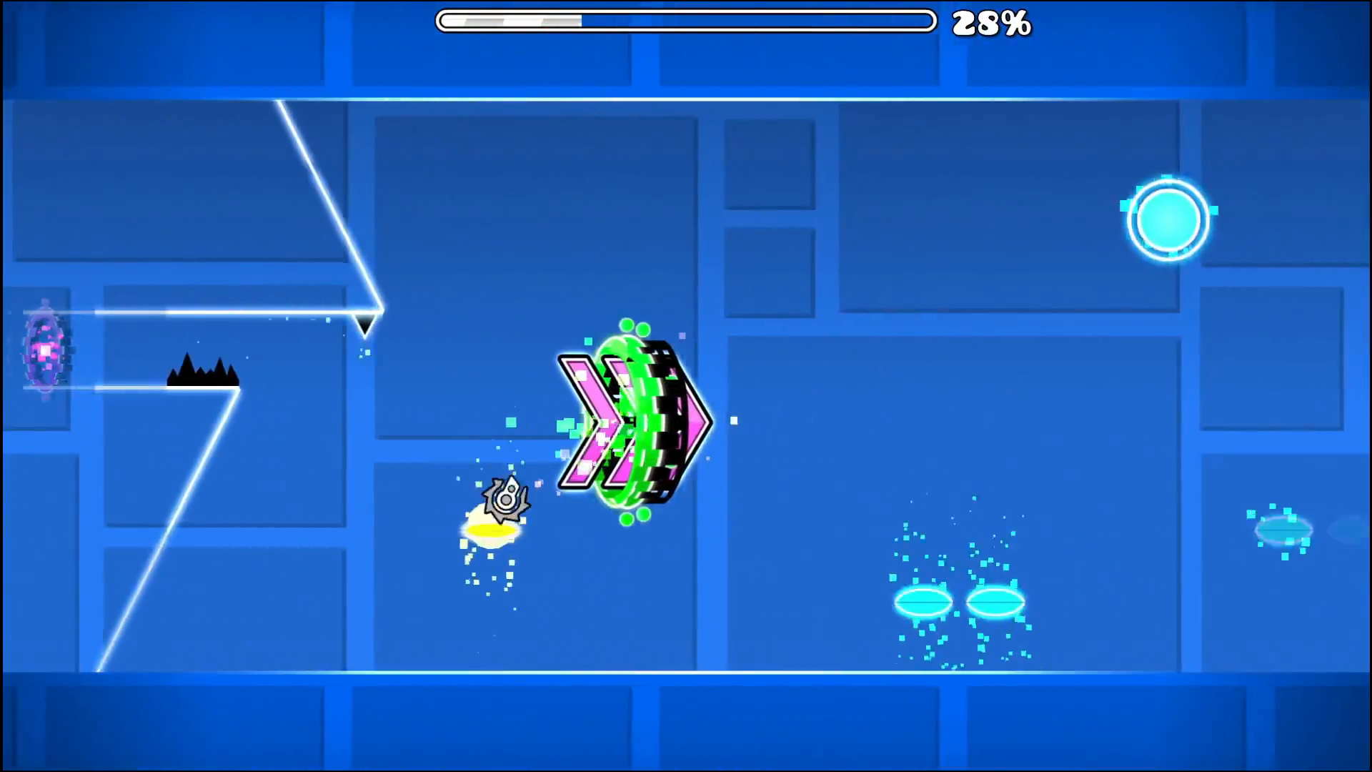
key("space")
key("space")
- Play the cube section through the floating blue and pink pads and the red speed portal, landing on the platform after the pad rows
key("space")
key("space")
key("space")
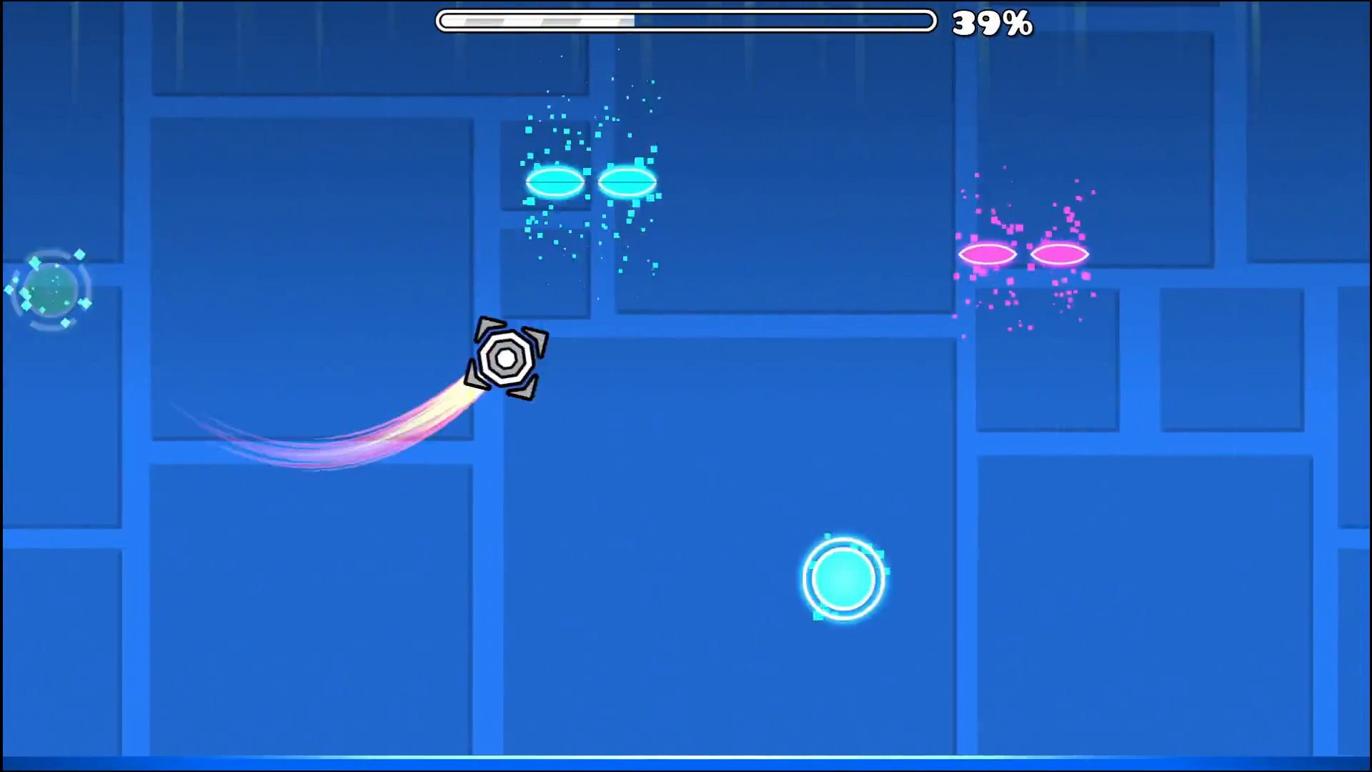
key("space")
key("space")
key("space")
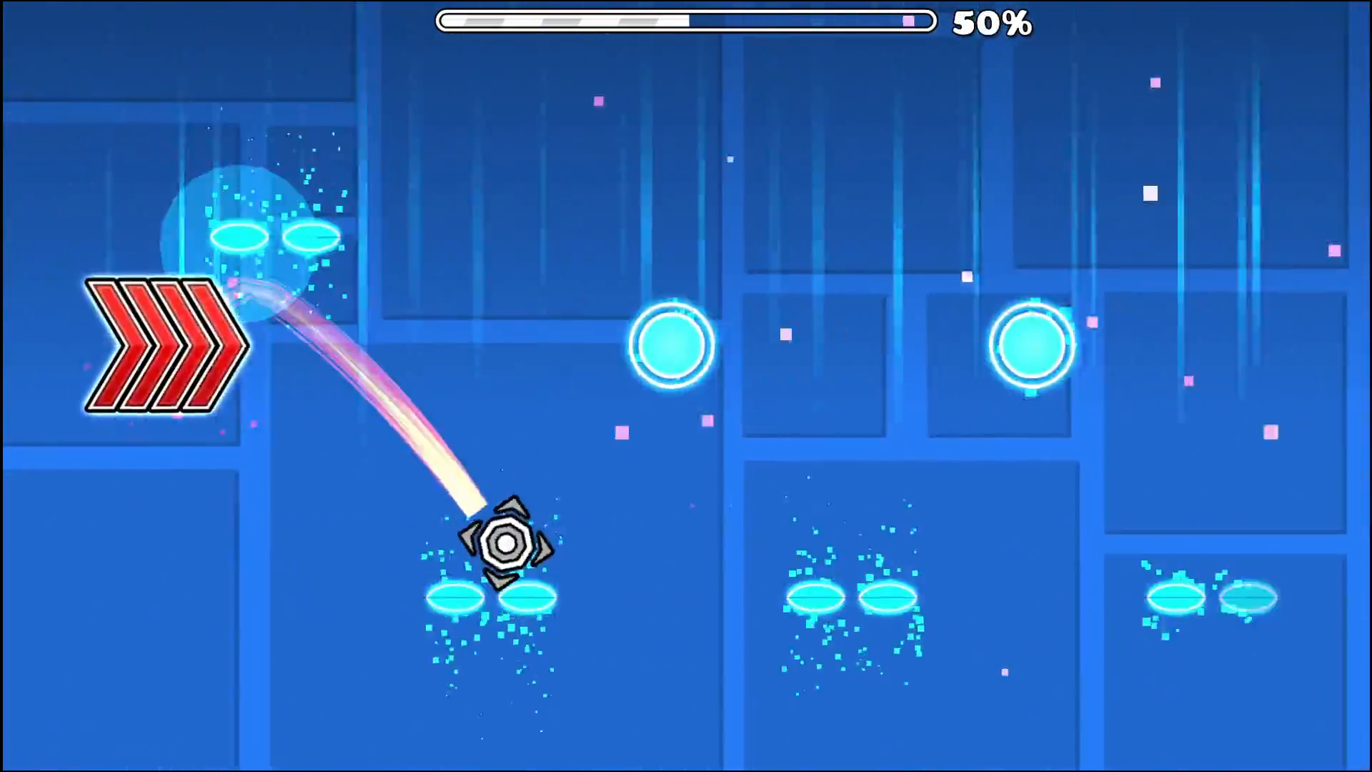
key("space")
key("space")
key("space")
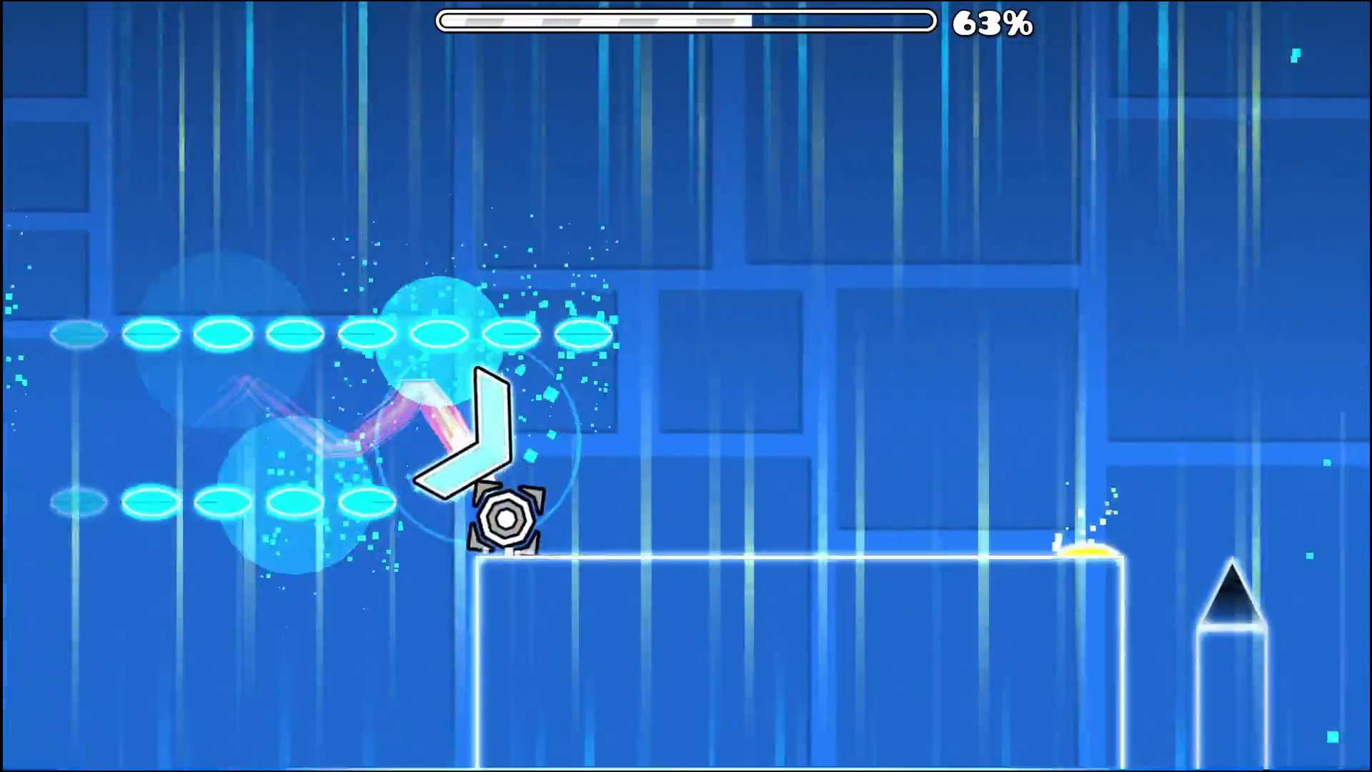
- Complete the level by passing the tilted wave portal, flying the zigzag wave corridor, and exiting through the green cube portal
key("space")
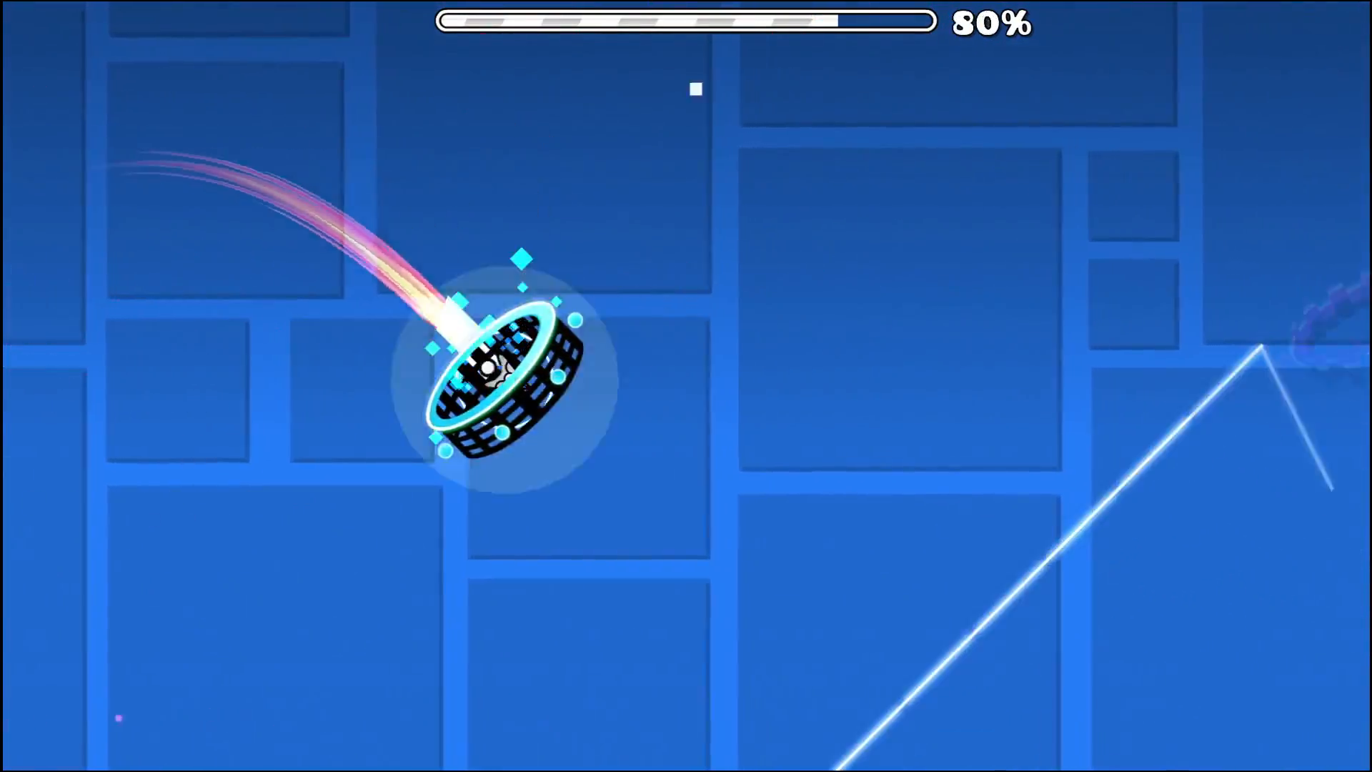
key("space")
key("space")
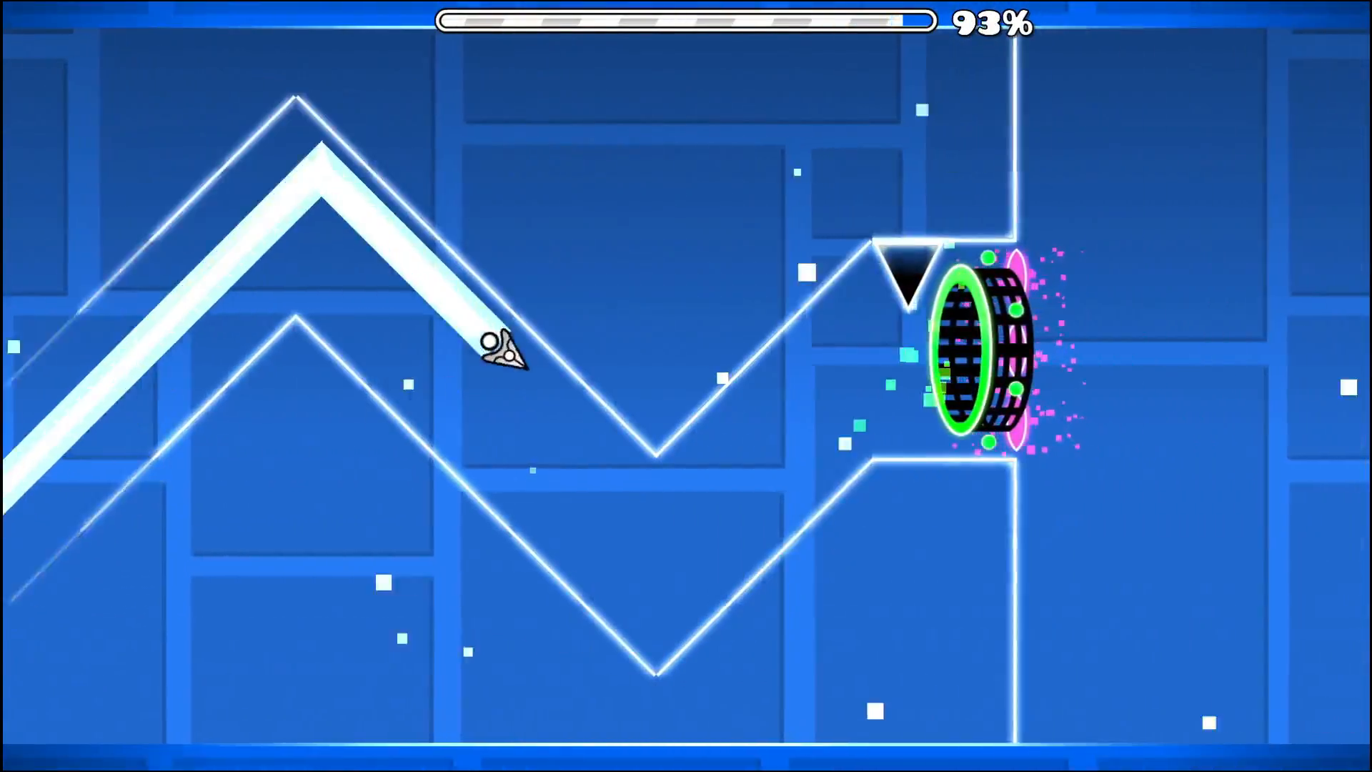
key("space")
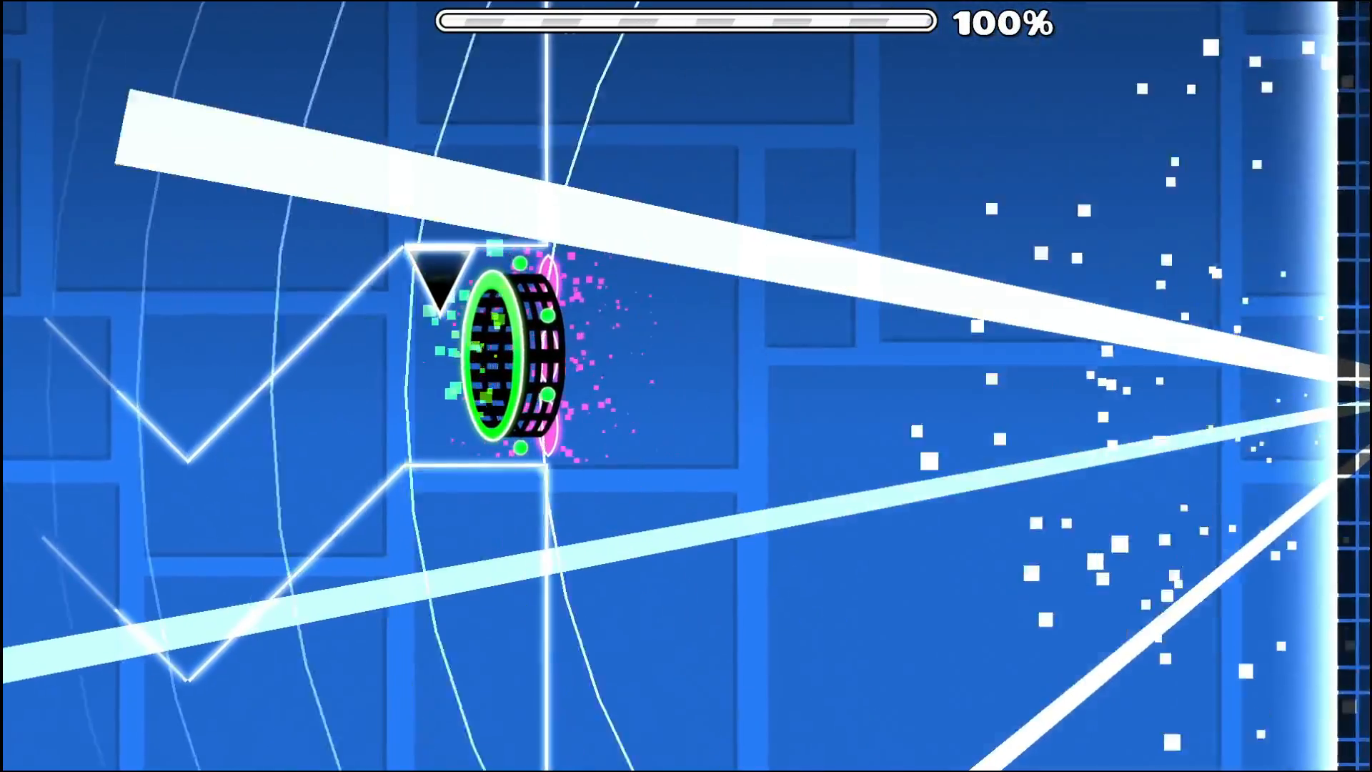